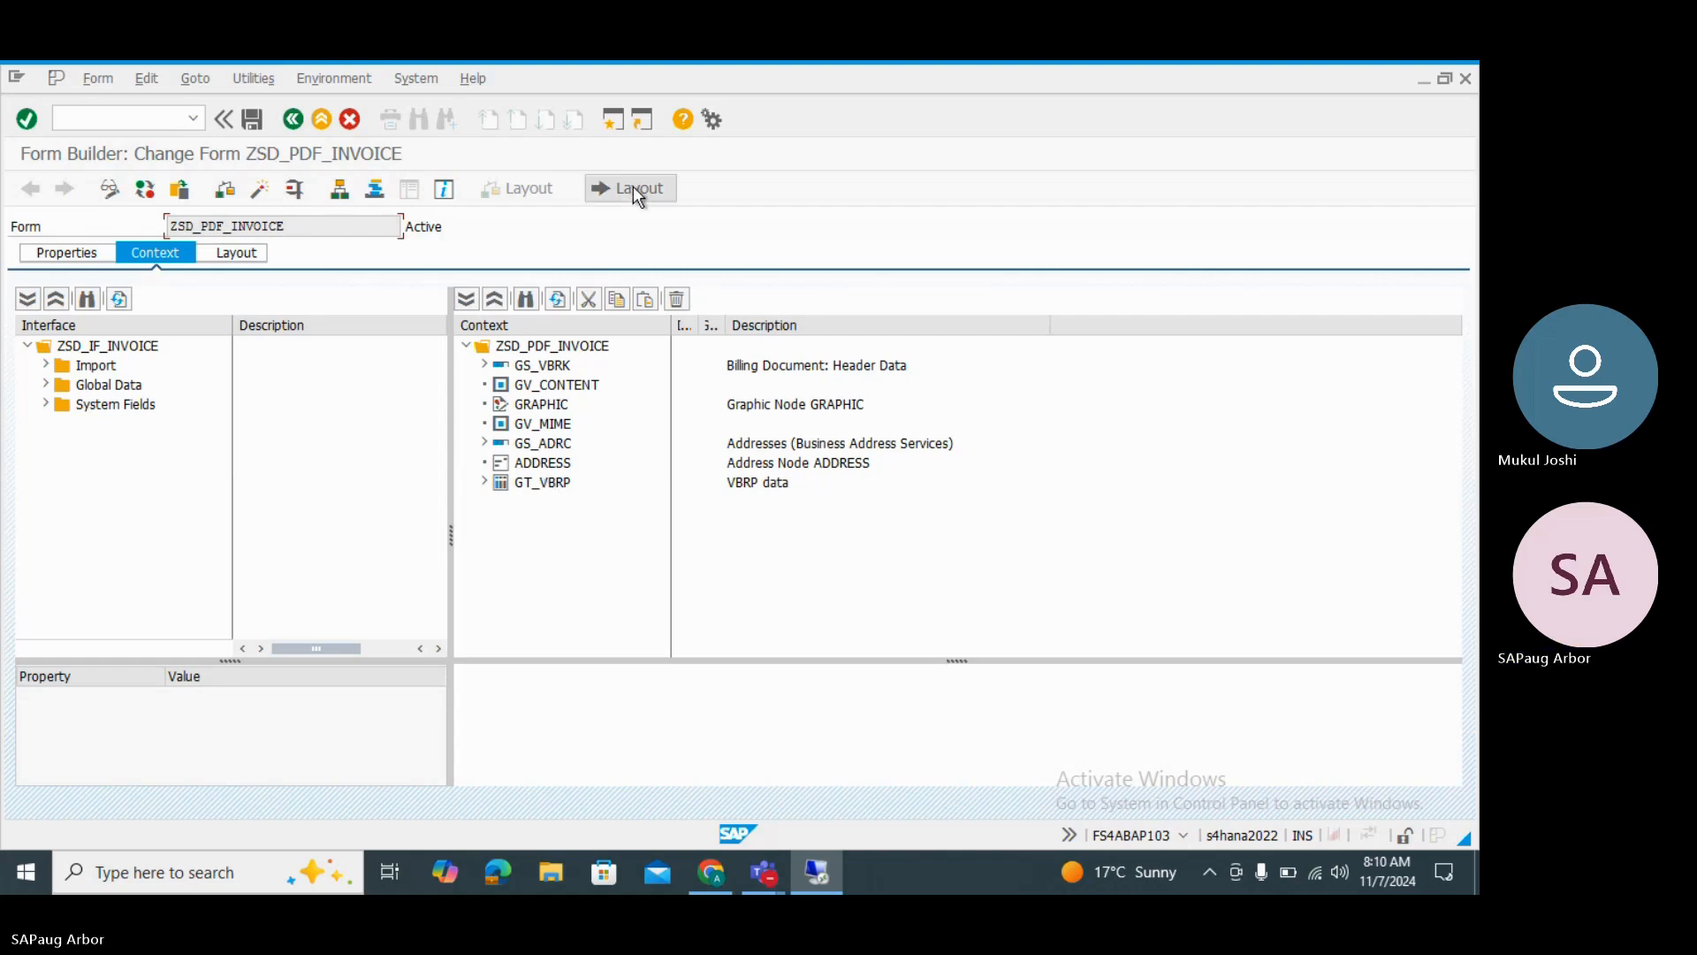
Test the form with the billing document number and output device LP01, and review the invoice header and item table in print preview.
left_click(294, 189)
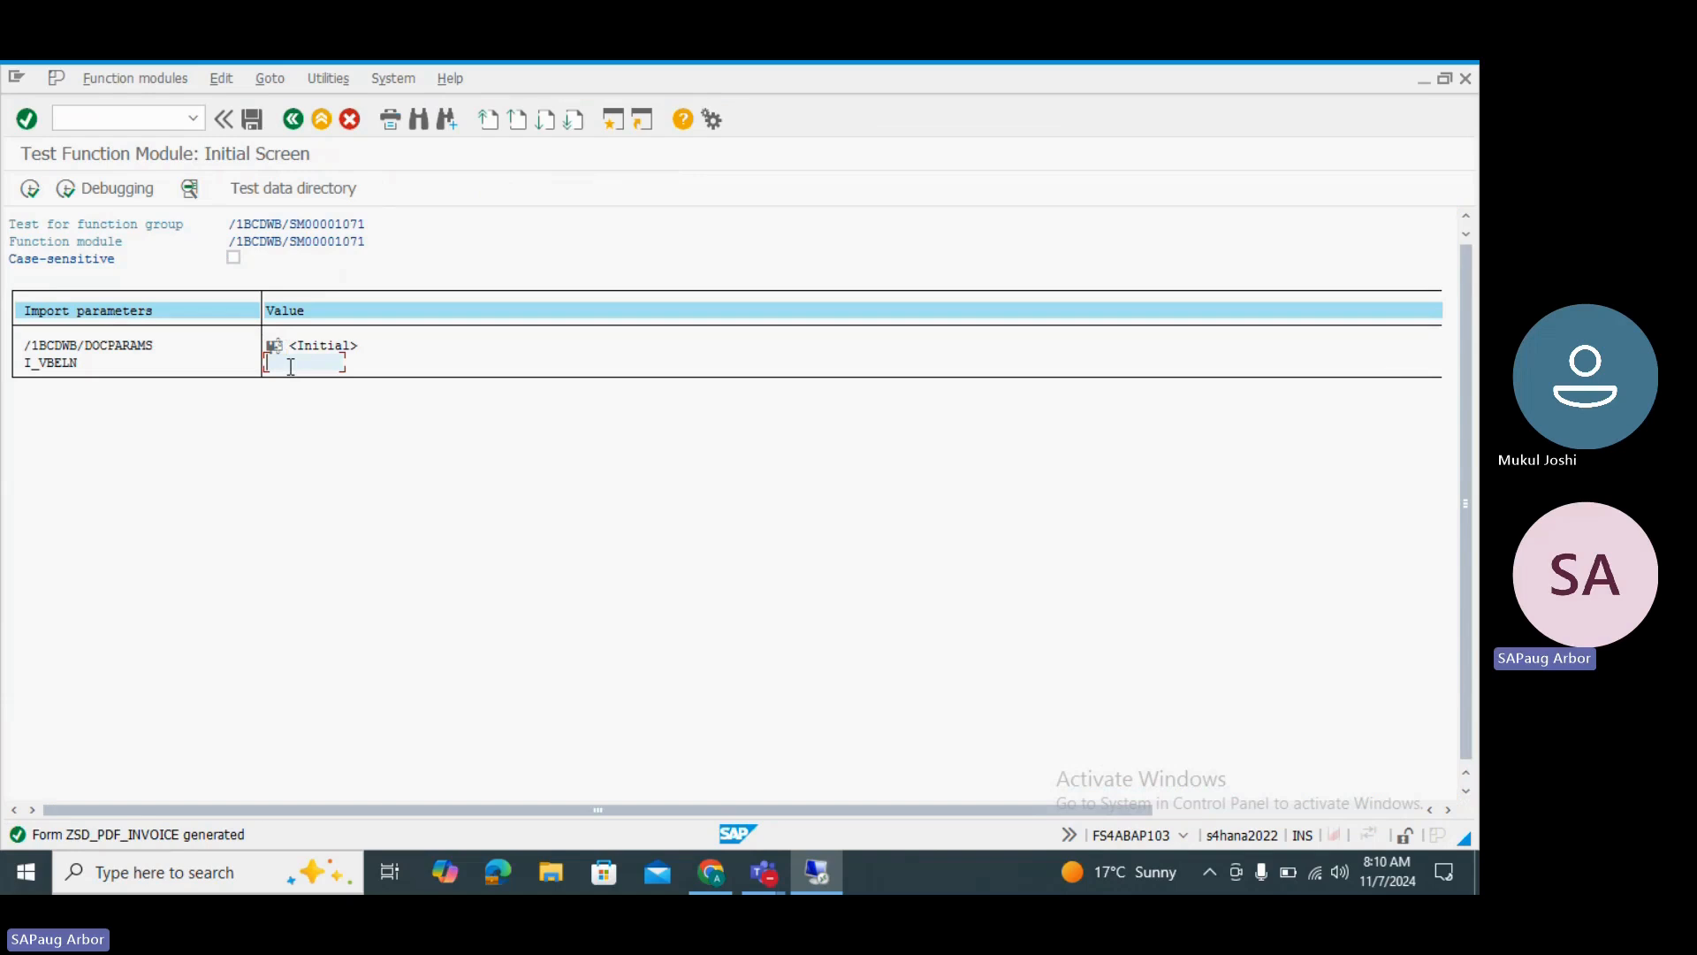
type("90000025")
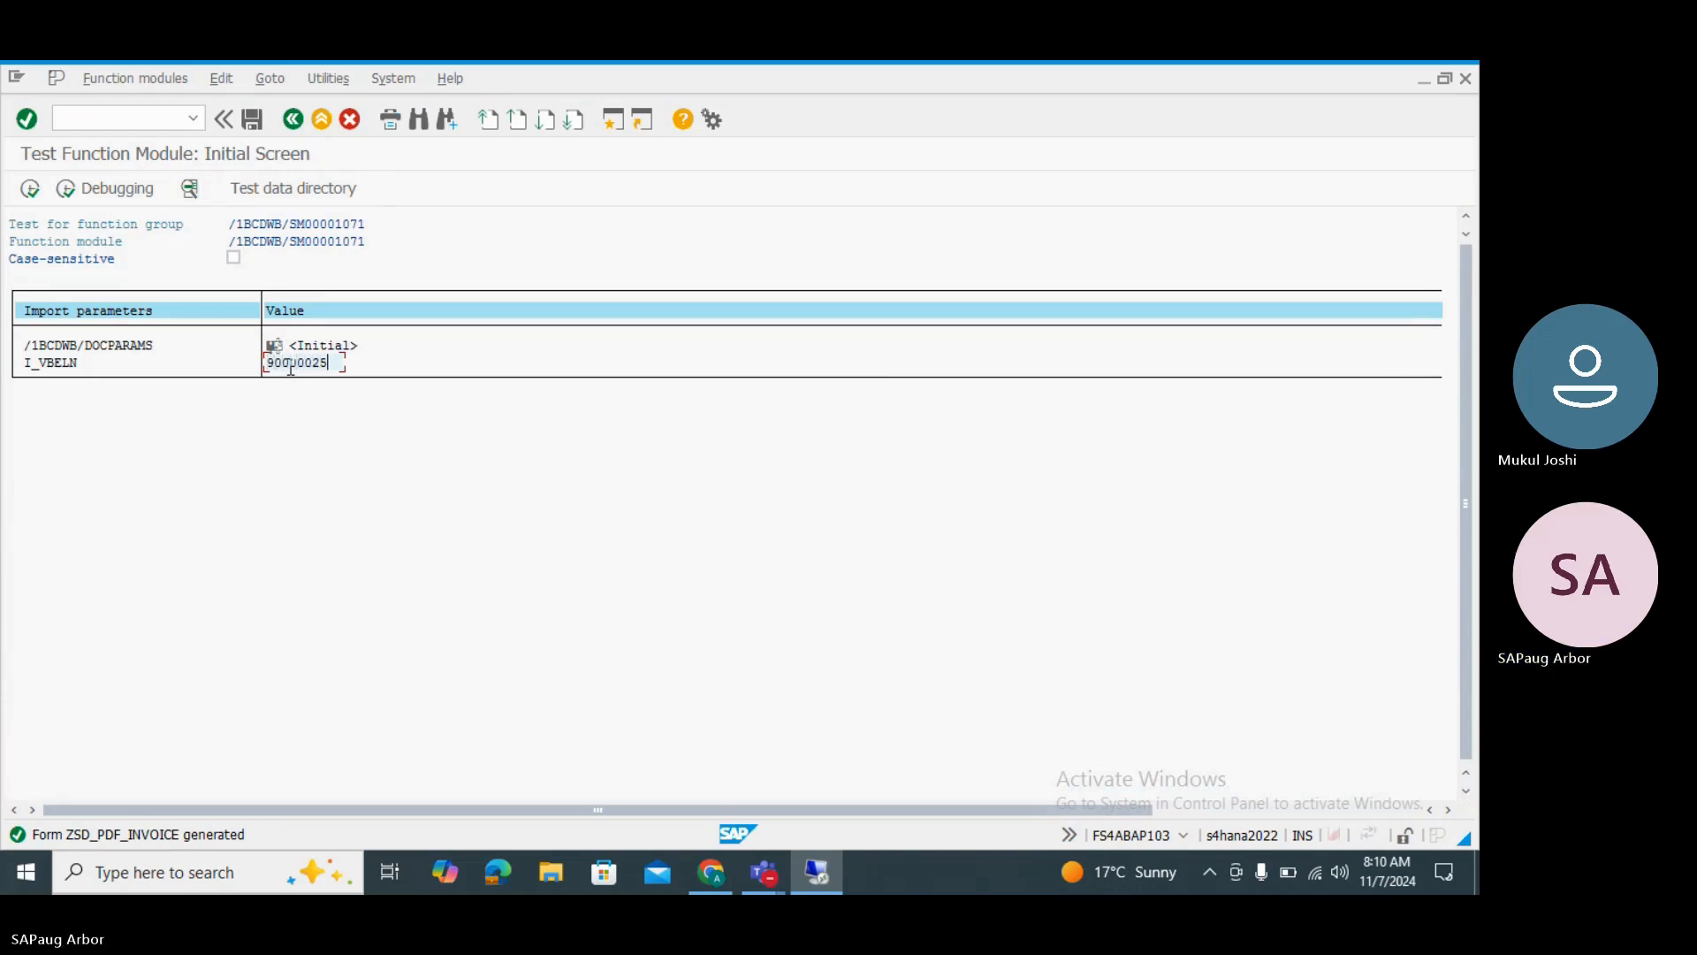
left_click(29, 189)
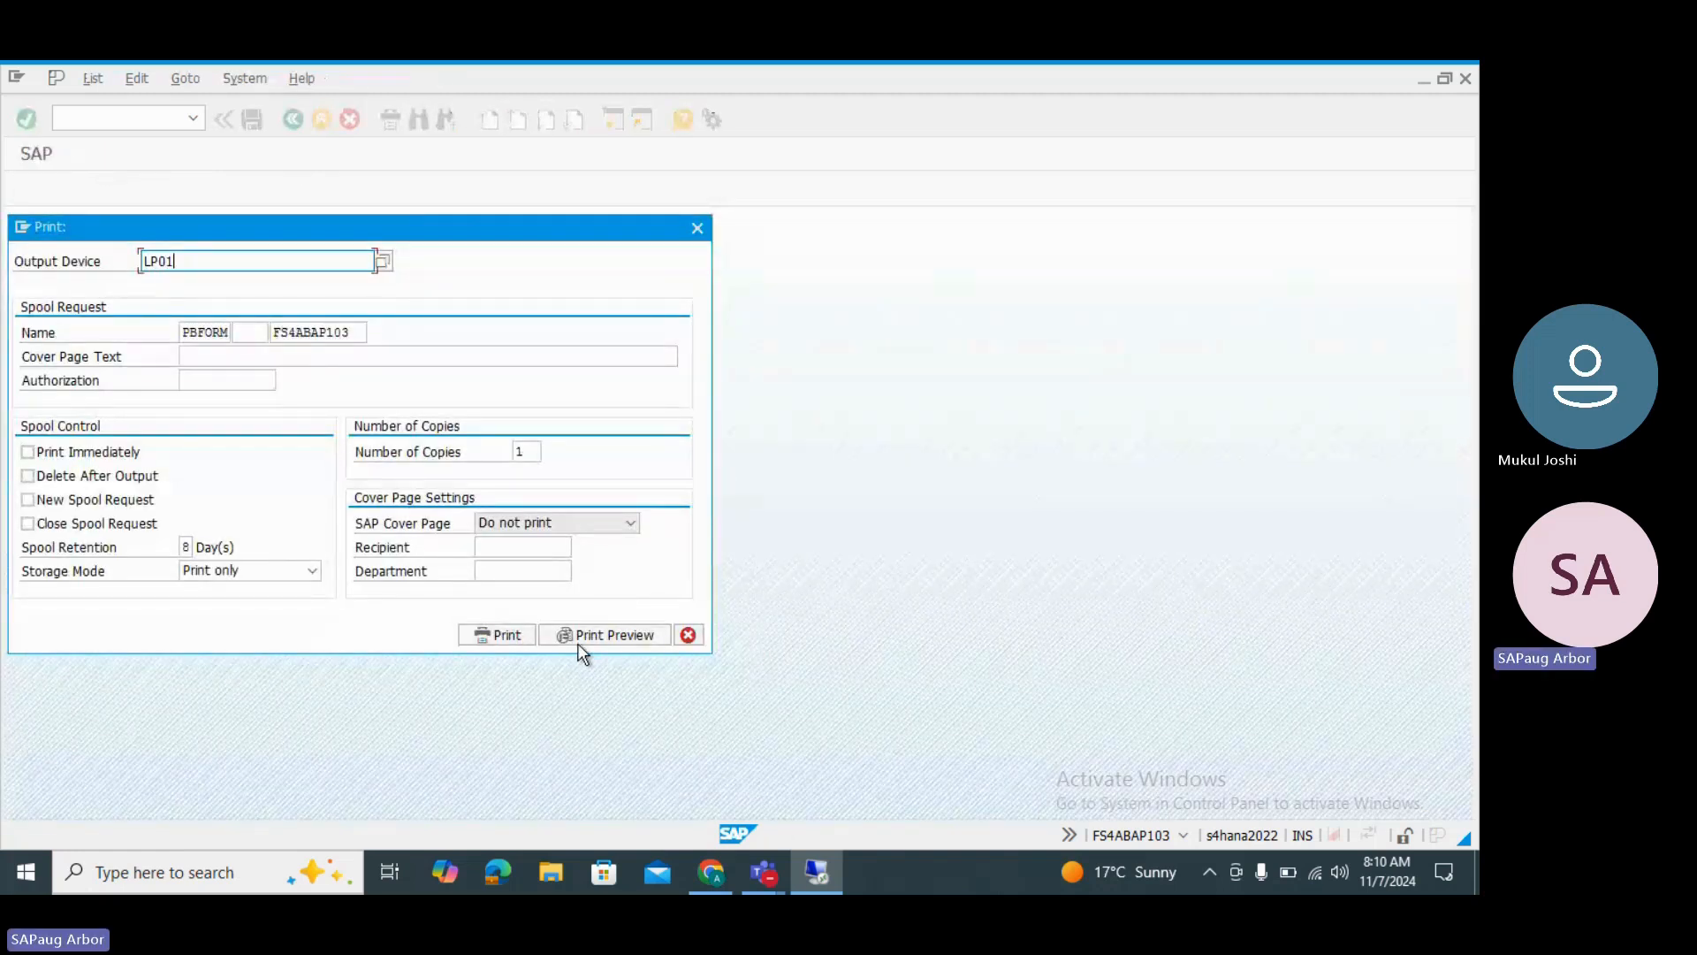
left_click(579, 644)
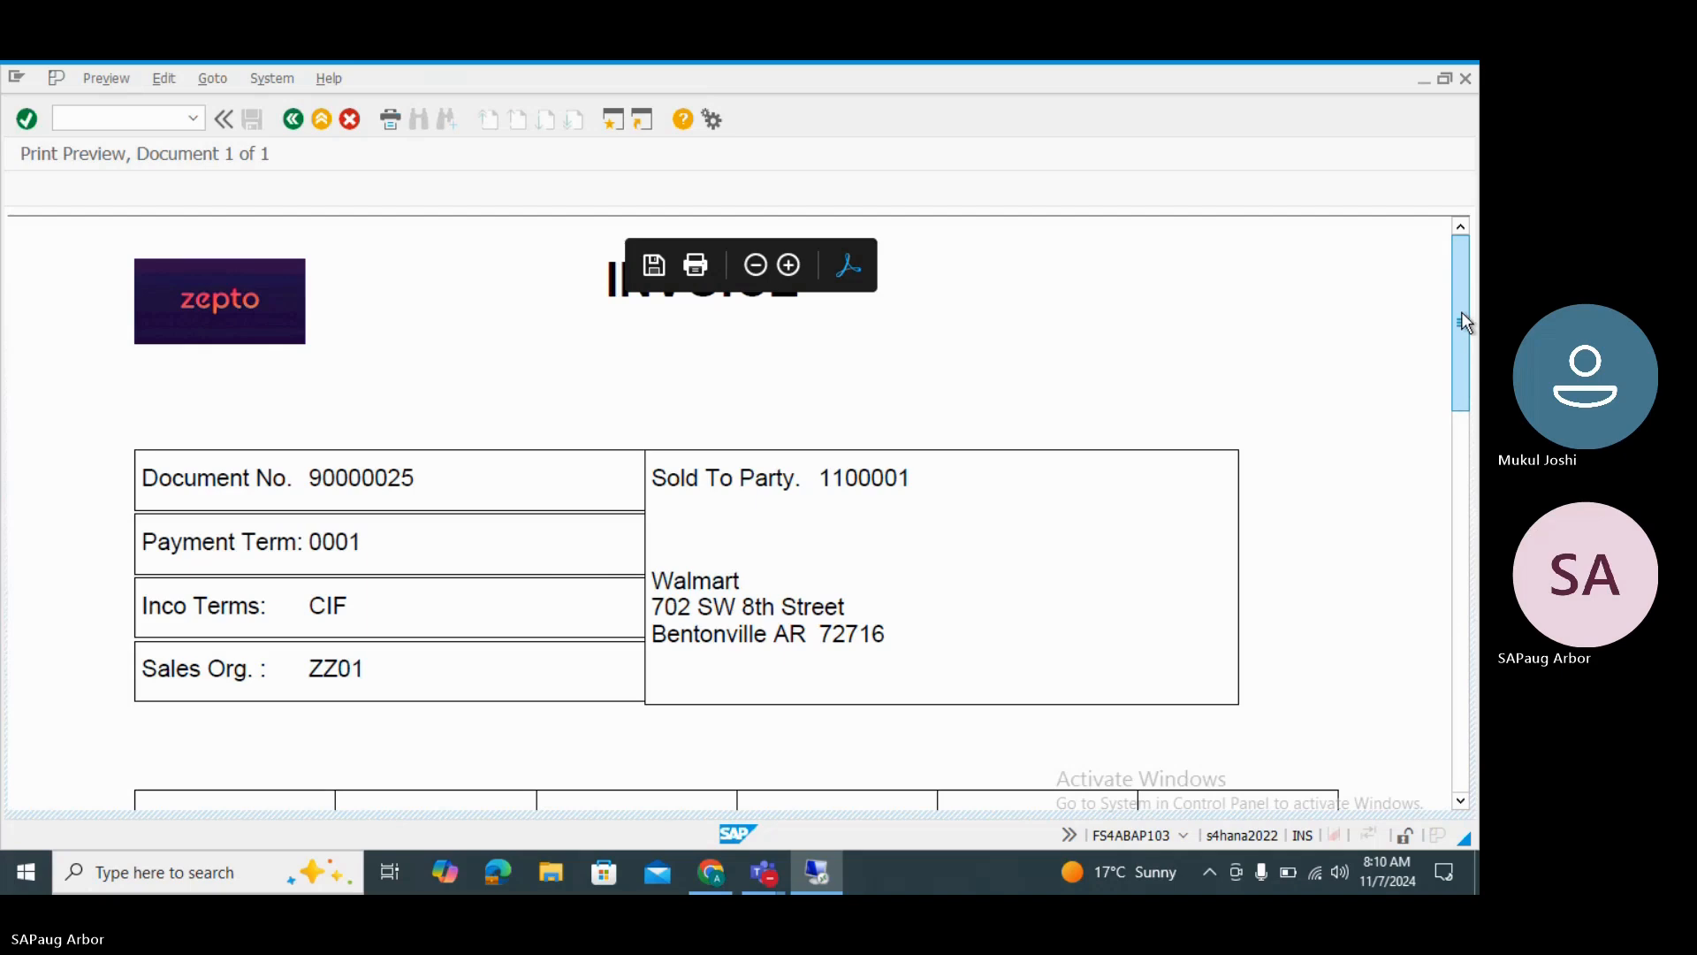
mouse_move(1462, 313)
left_mouse_down()
mouse_move(1476, 428)
mouse_move(1466, 323)
mouse_move(1475, 339)
left_mouse_up()
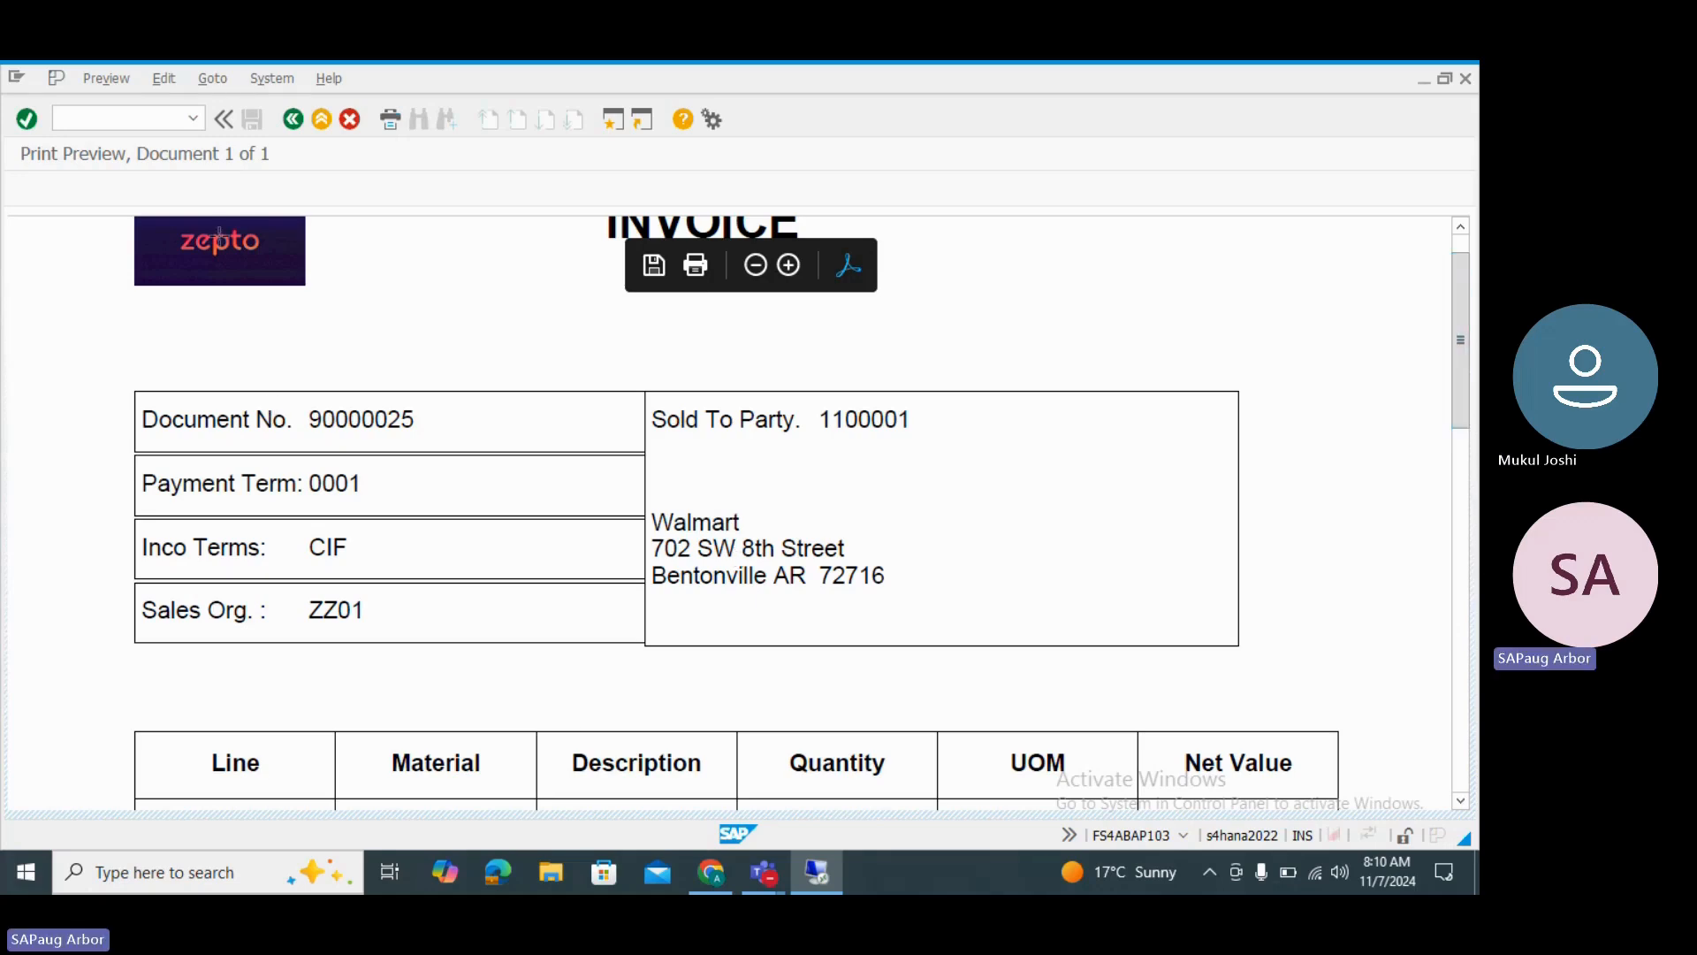
left_click_drag(1461, 283, 1479, 421)
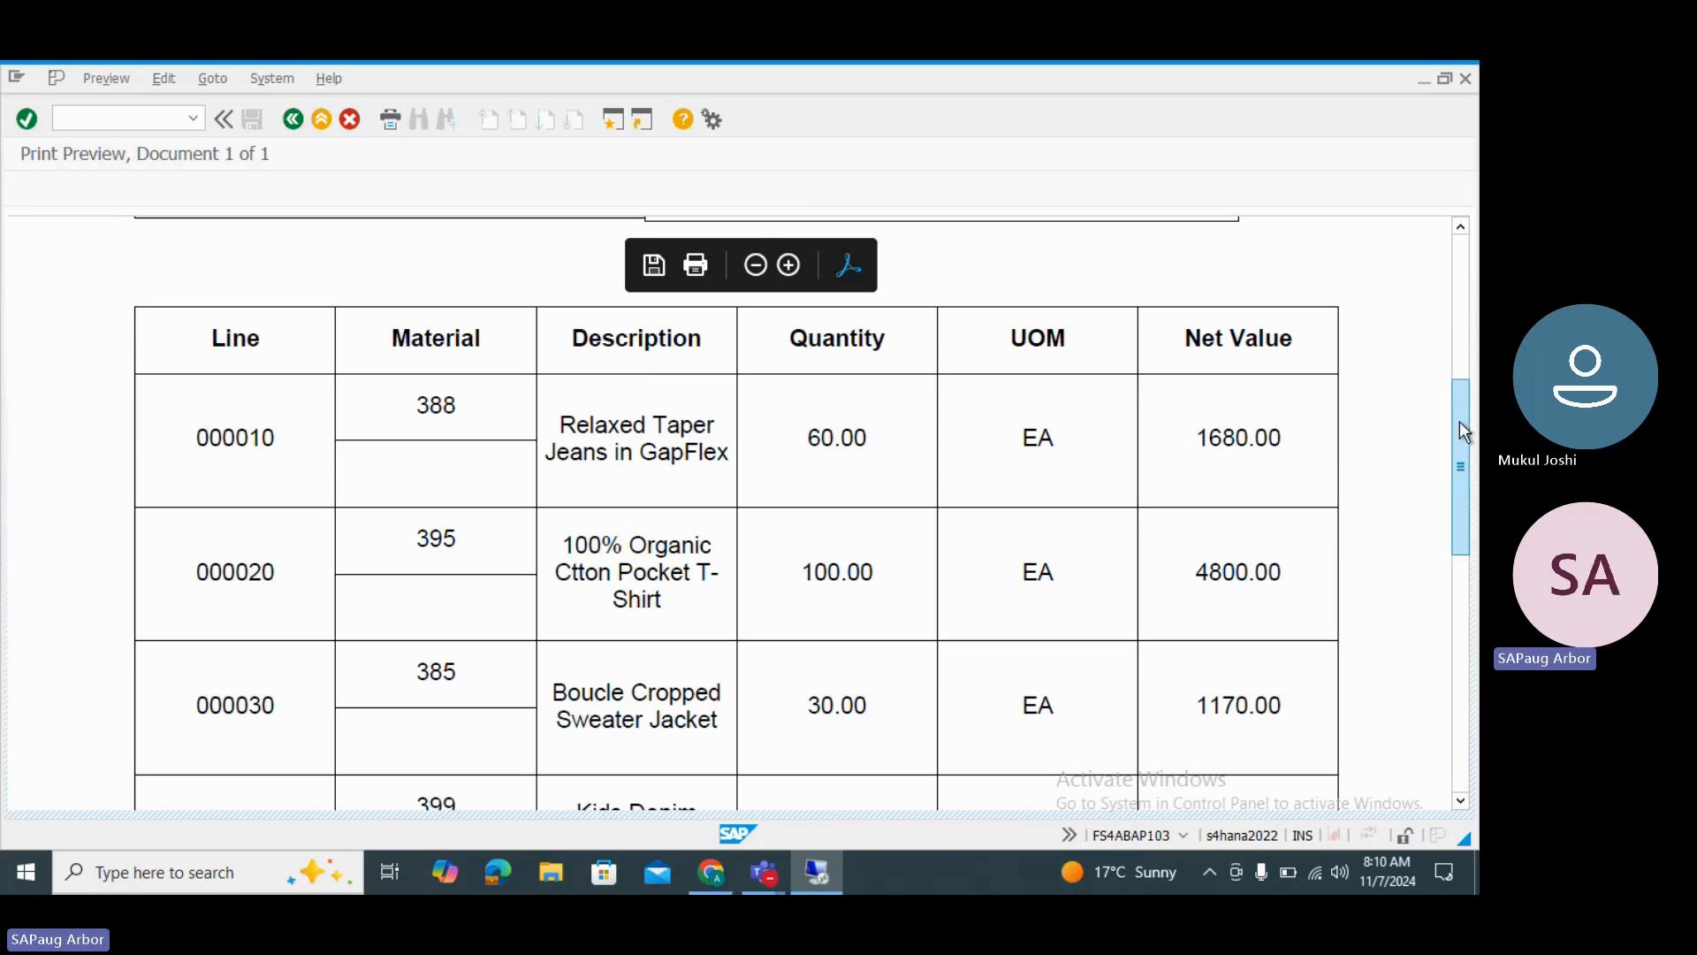
left_click_drag(1461, 420, 1462, 483)
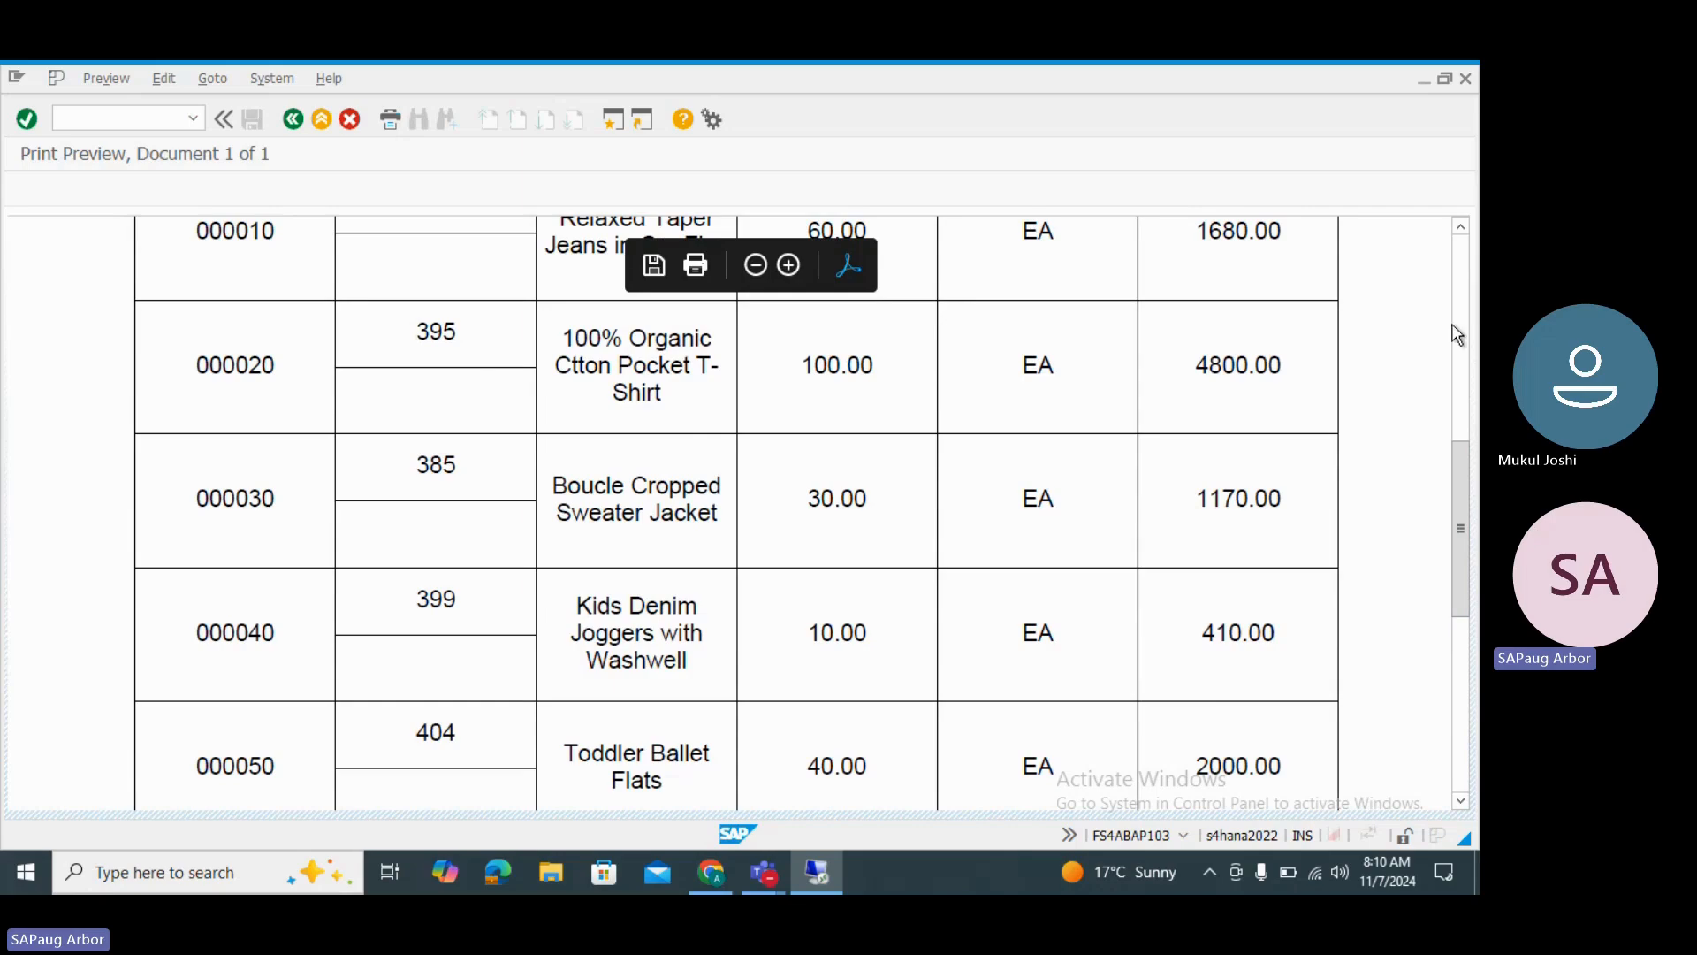
left_click_drag(1464, 468, 1450, 397)
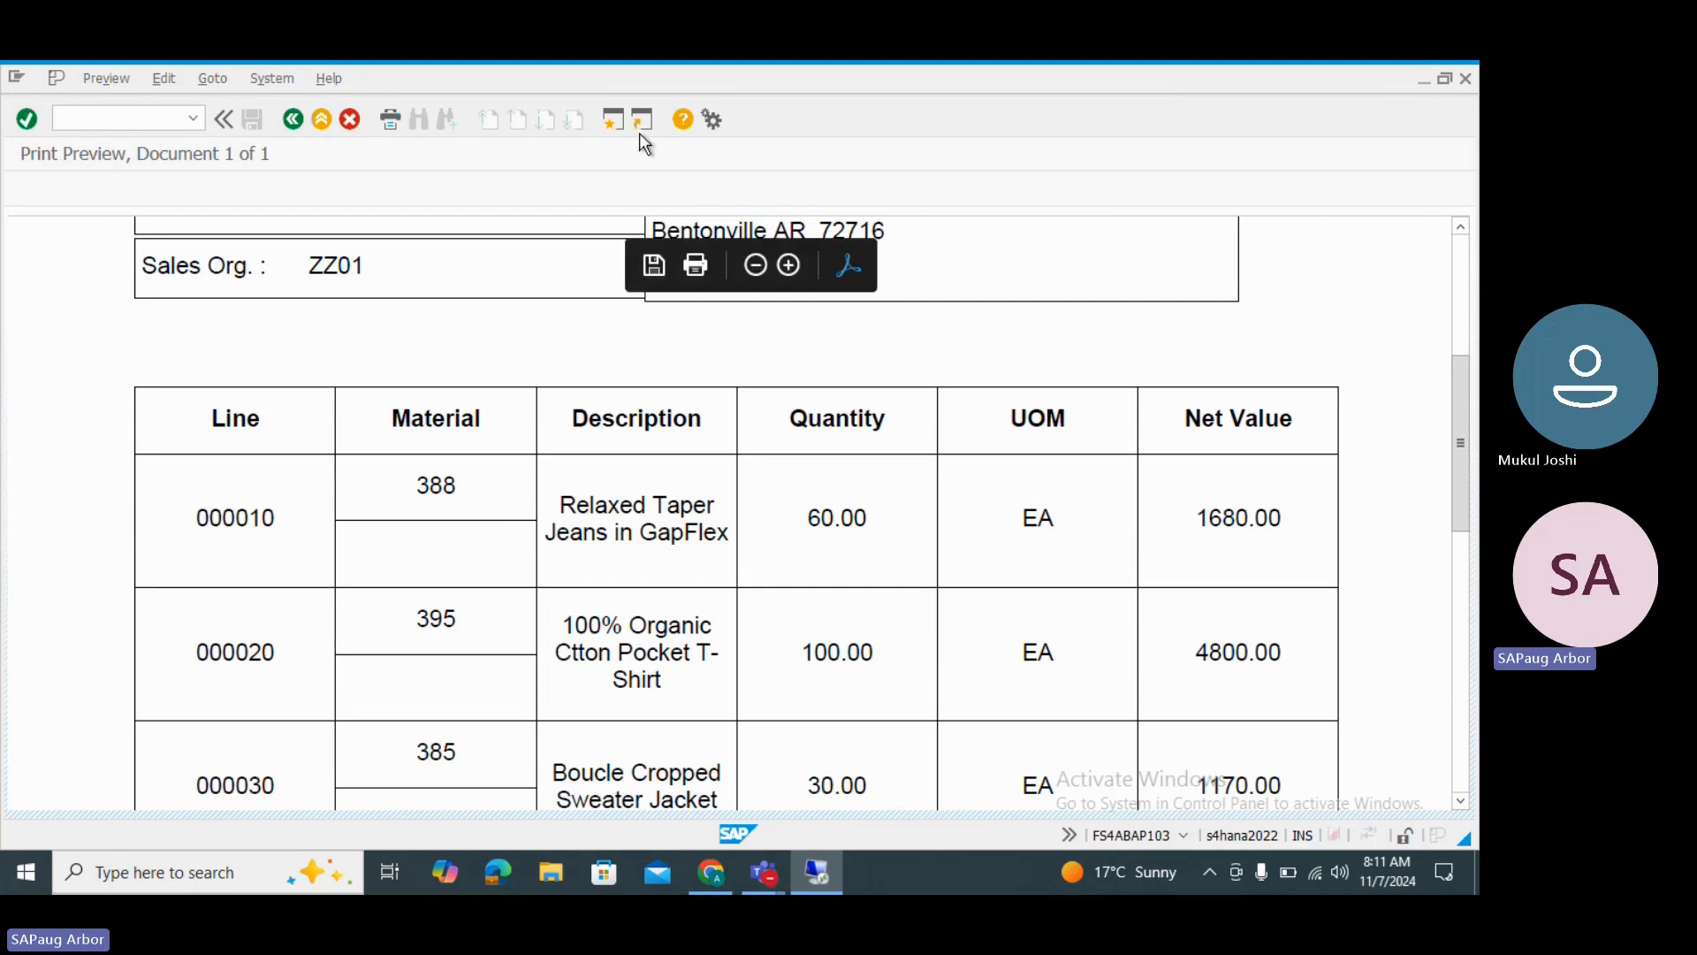
Open the general table display with transaction SE16N in a new session.
left_click(611, 122)
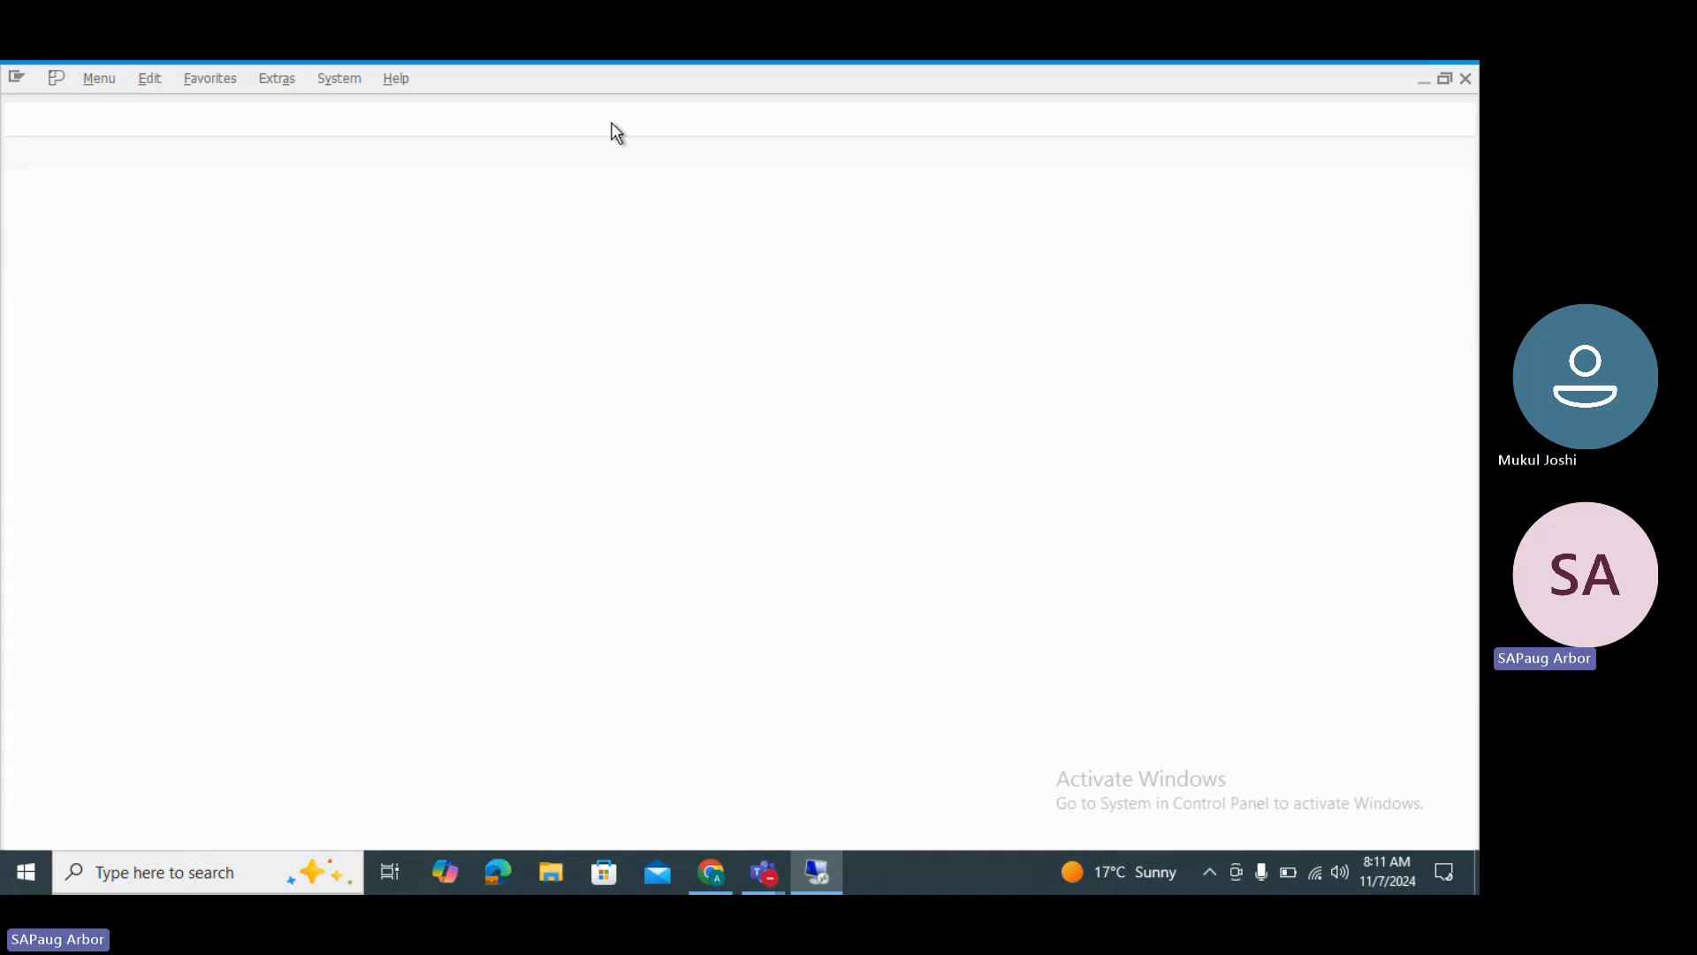
type("se1")
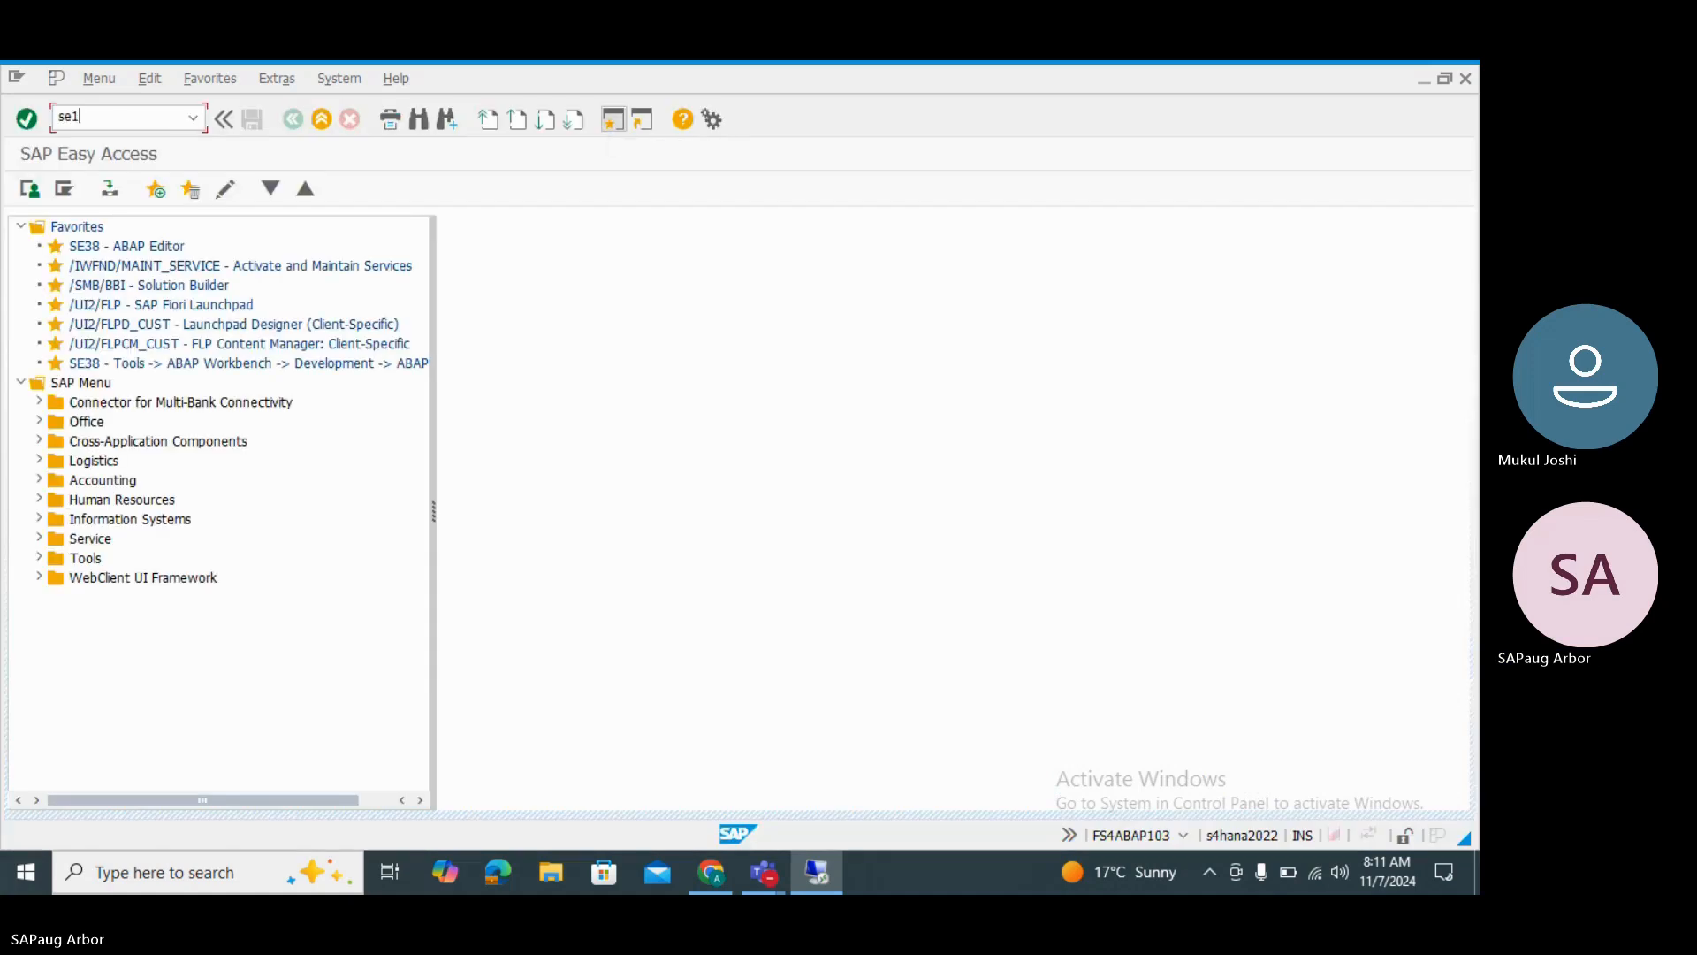
type("6n")
key("Return")
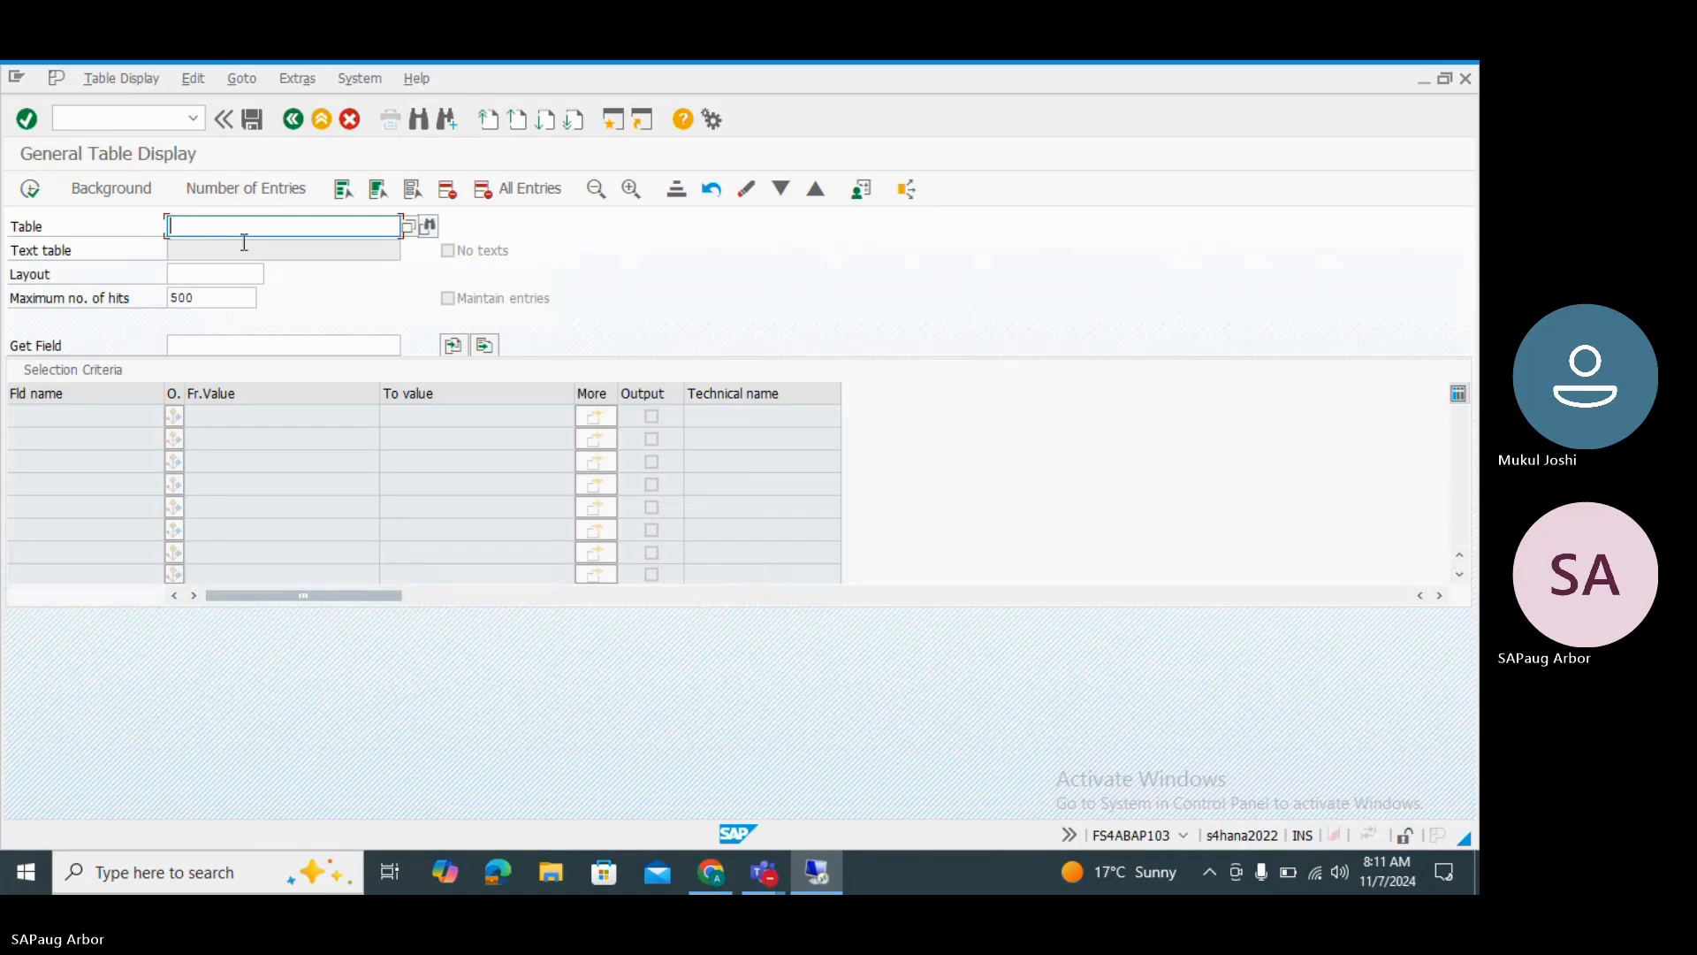
Load the selection fields of the billing item table VBRP.
type("EKKO")
key("BackSpace")
key("BackSpace")
key("BackSpace")
key("BackSpace")
type("VBRP")
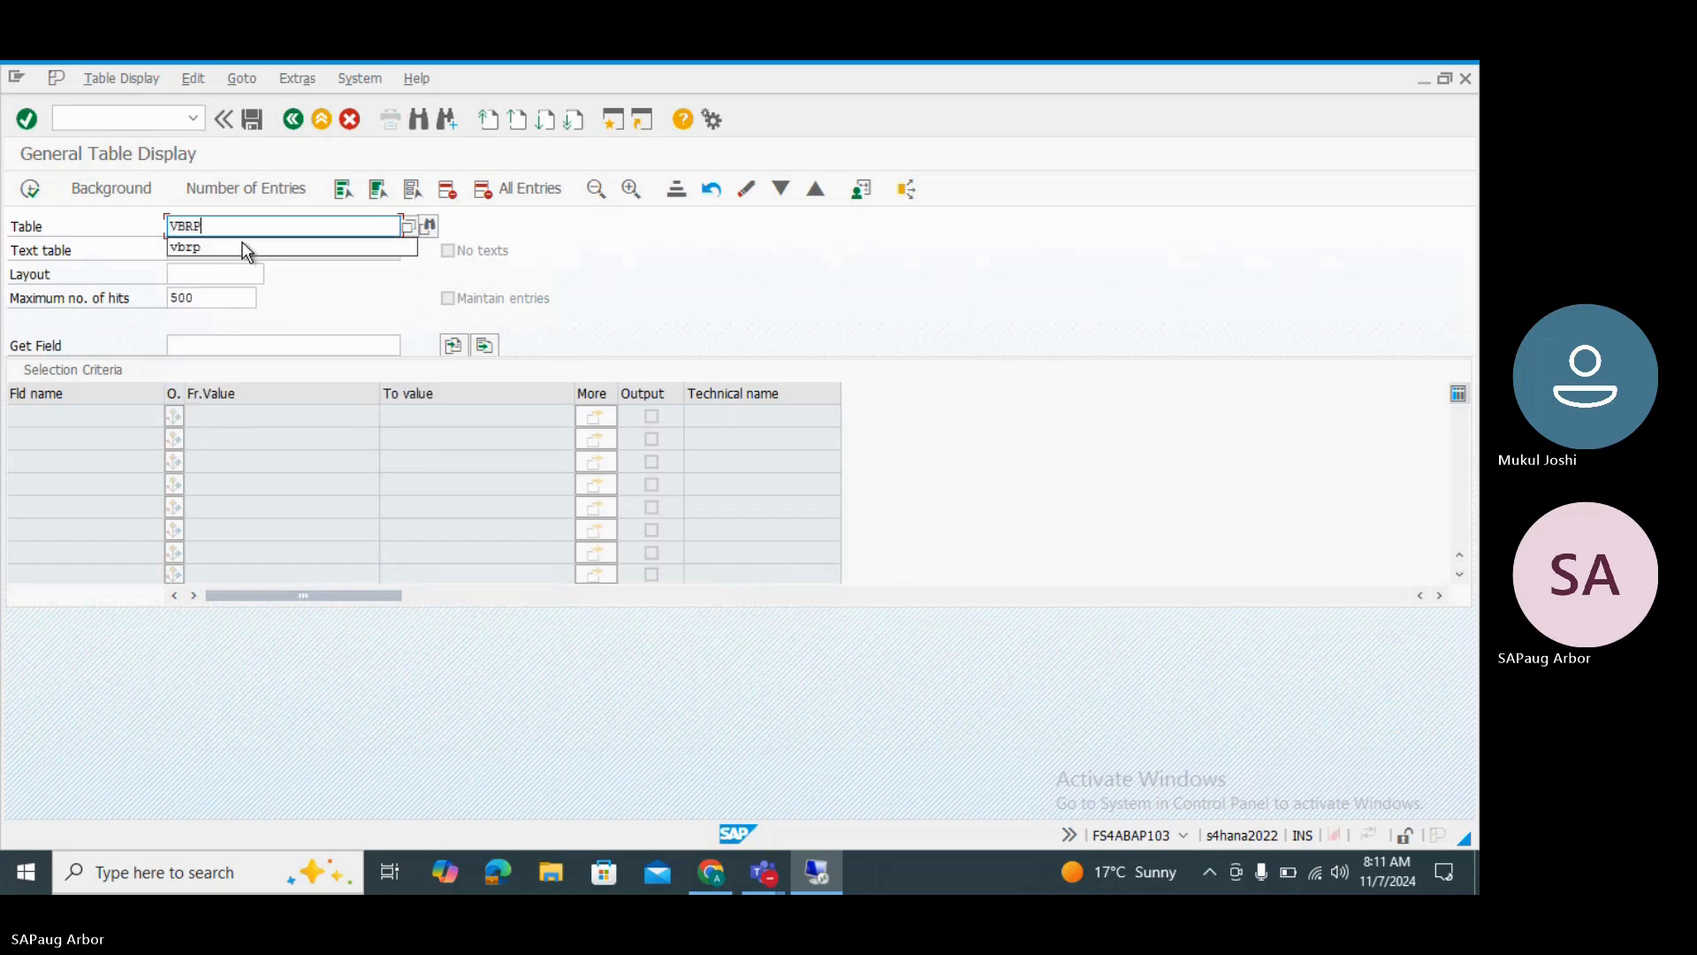
key("Return")
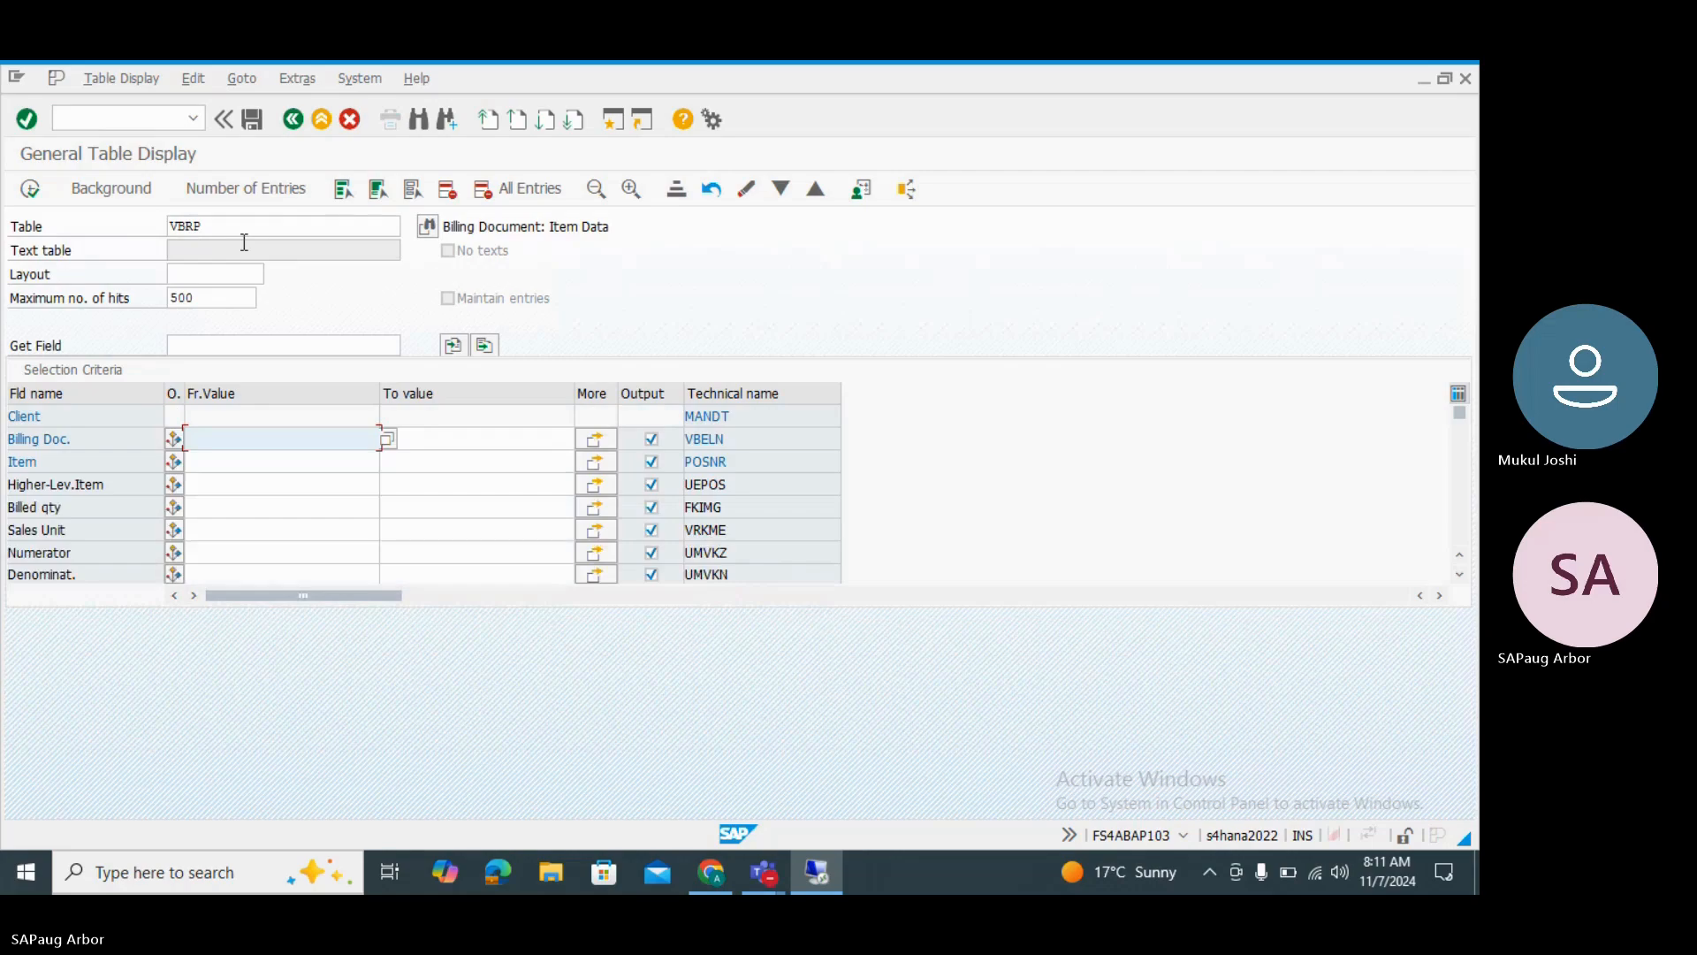
mouse_move(903, 61)
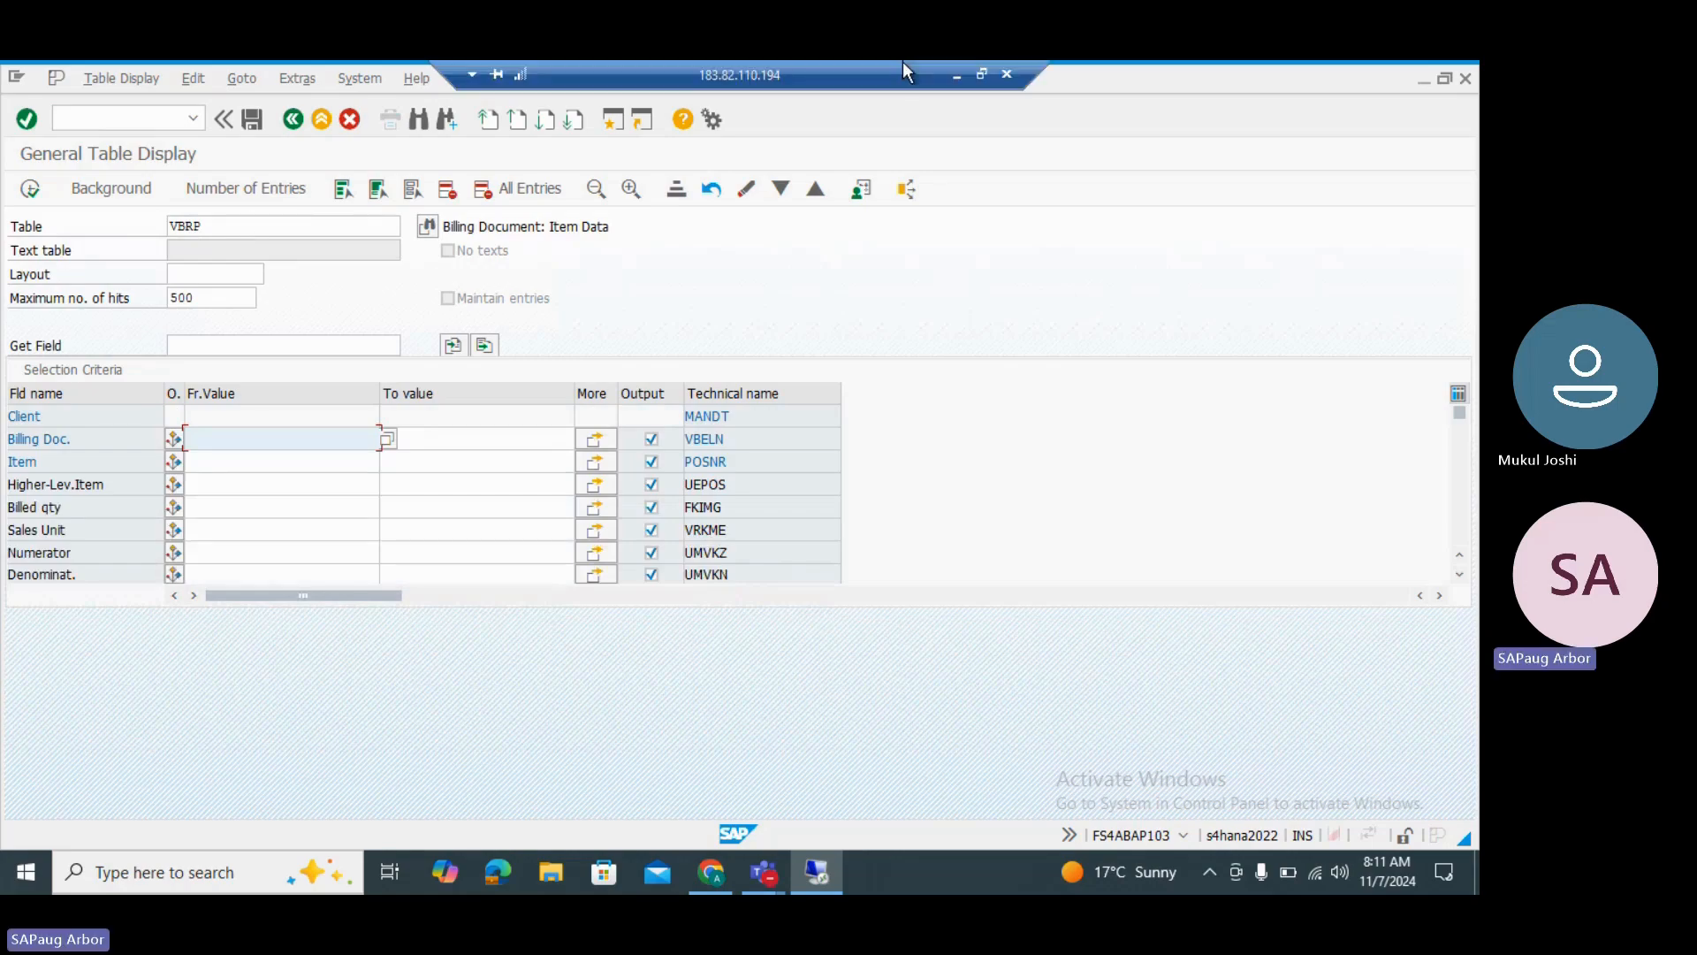
left_click(954, 74)
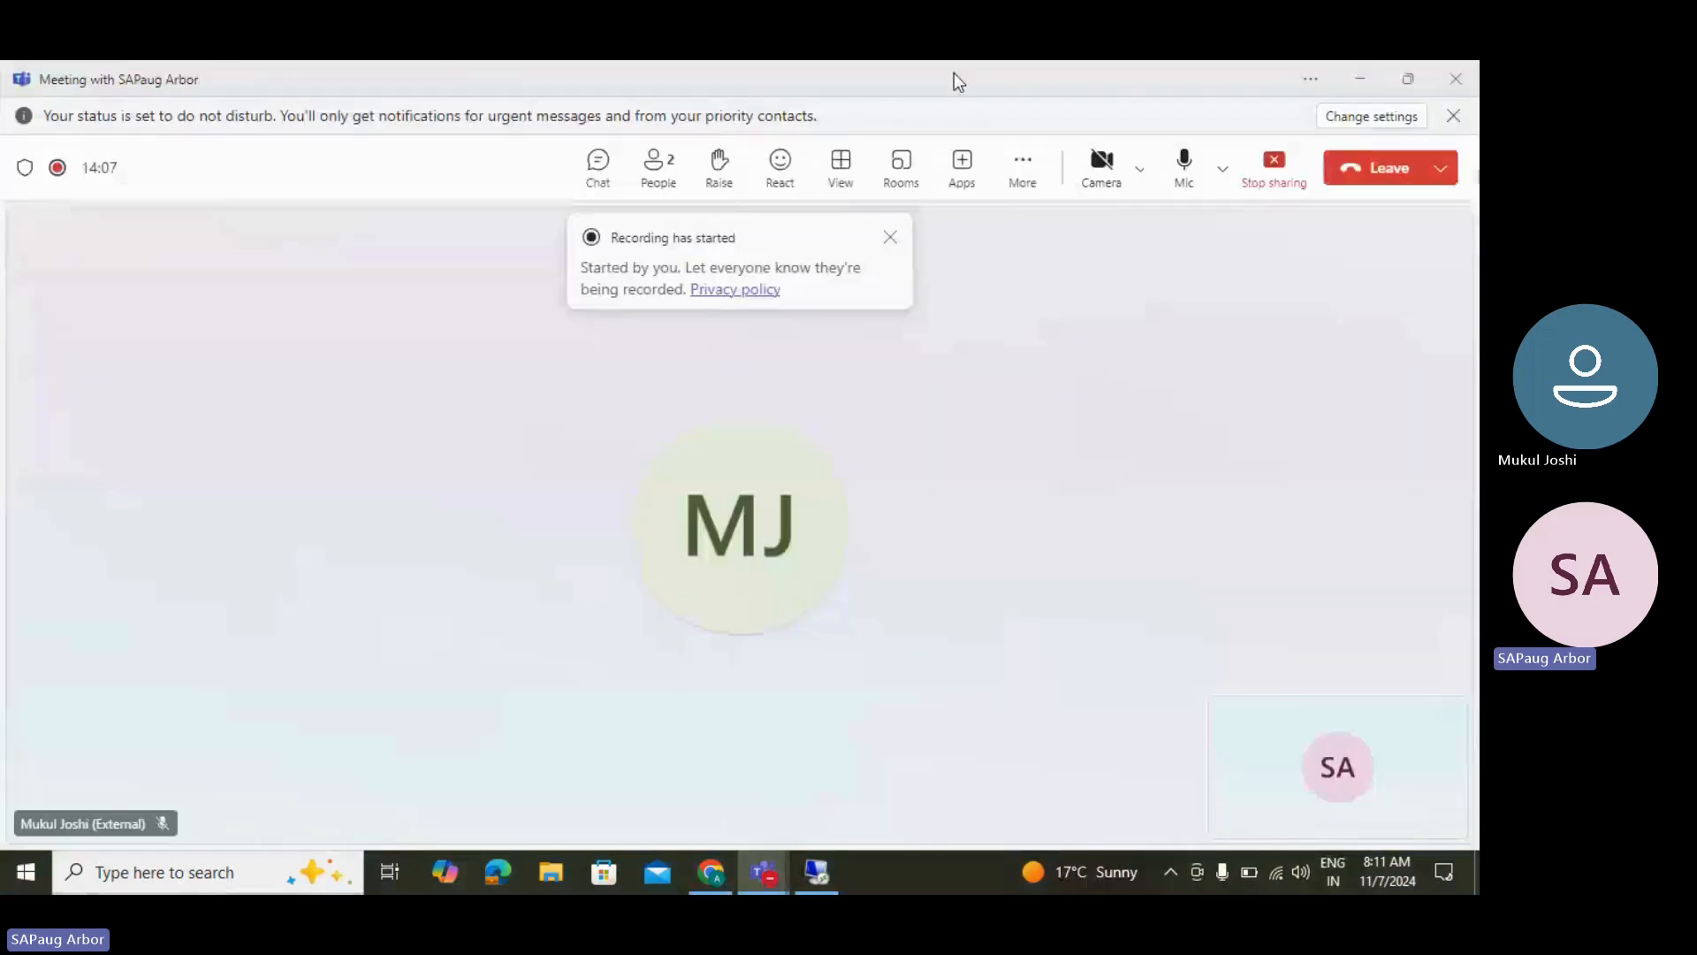
left_click(1022, 197)
mouse_move(1044, 228)
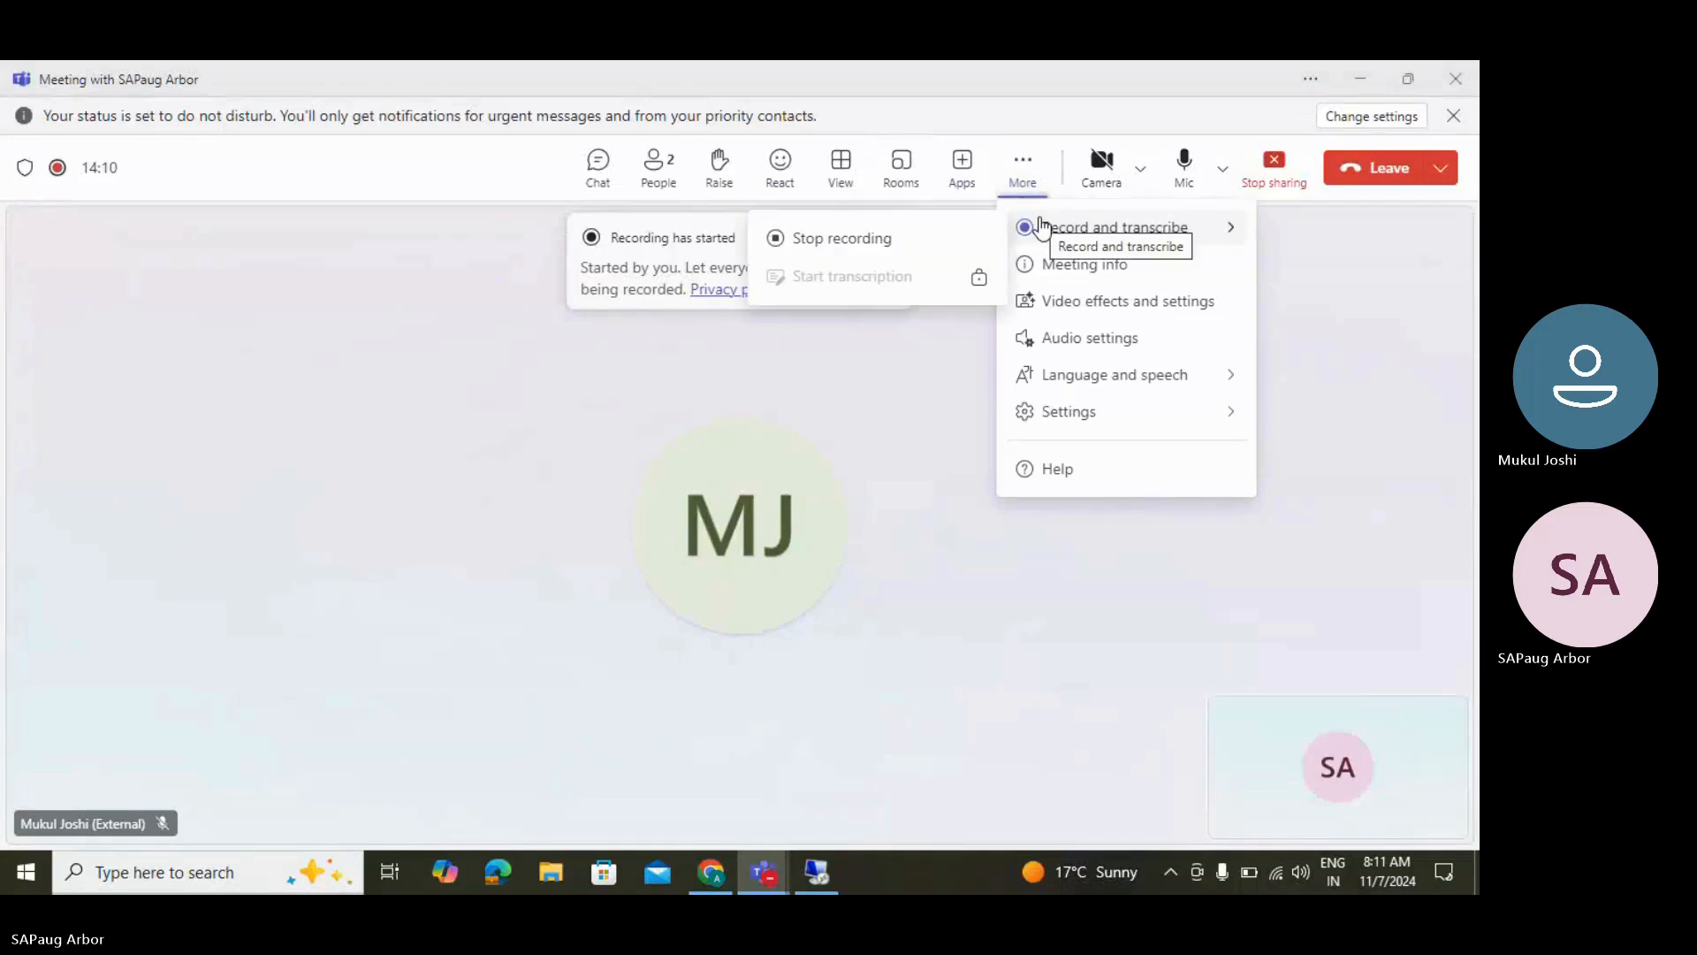
left_click(778, 387)
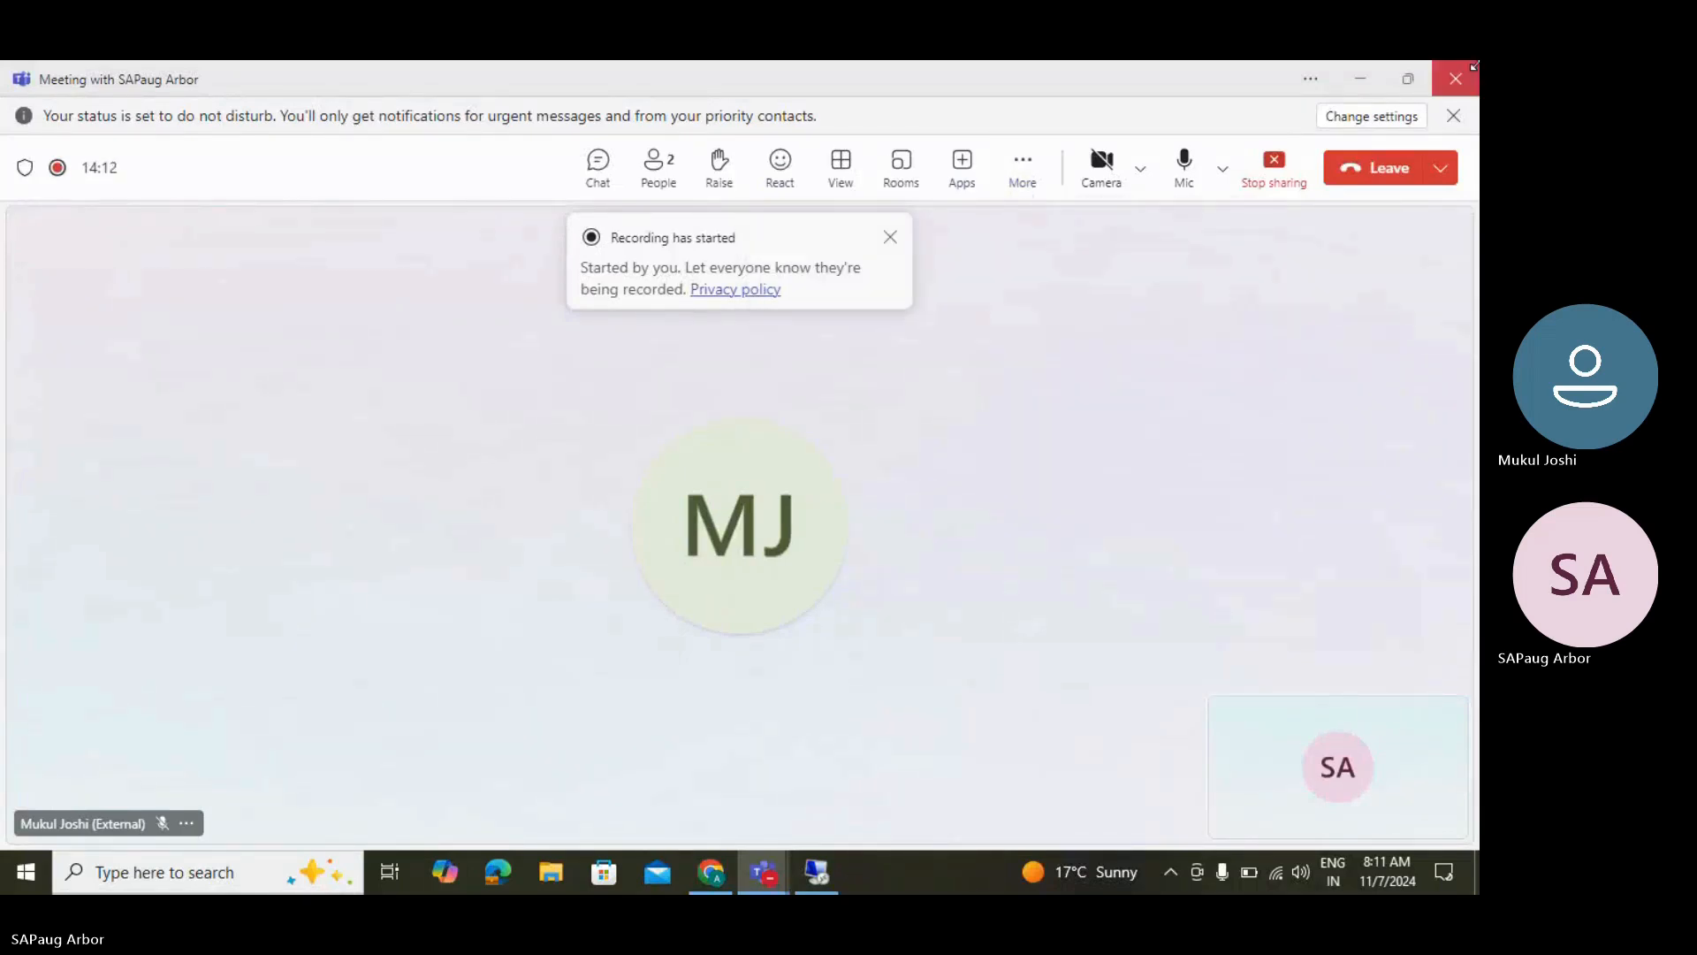
left_click(1360, 85)
left_click(820, 873)
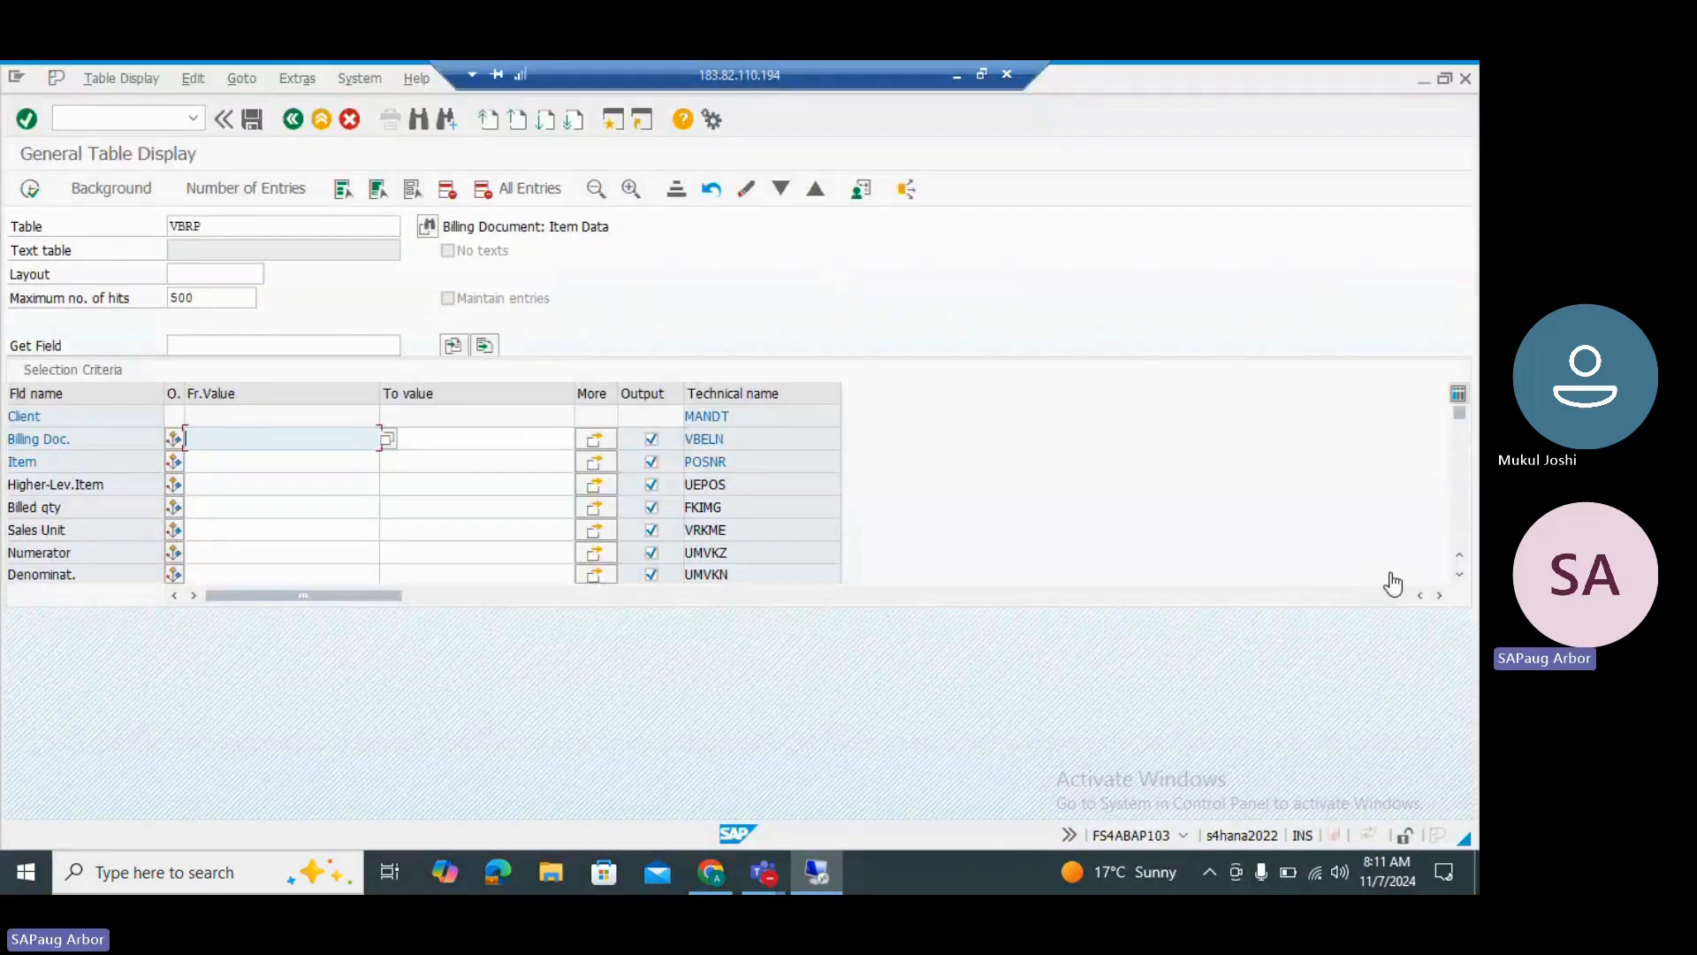
key("alt+Tab")
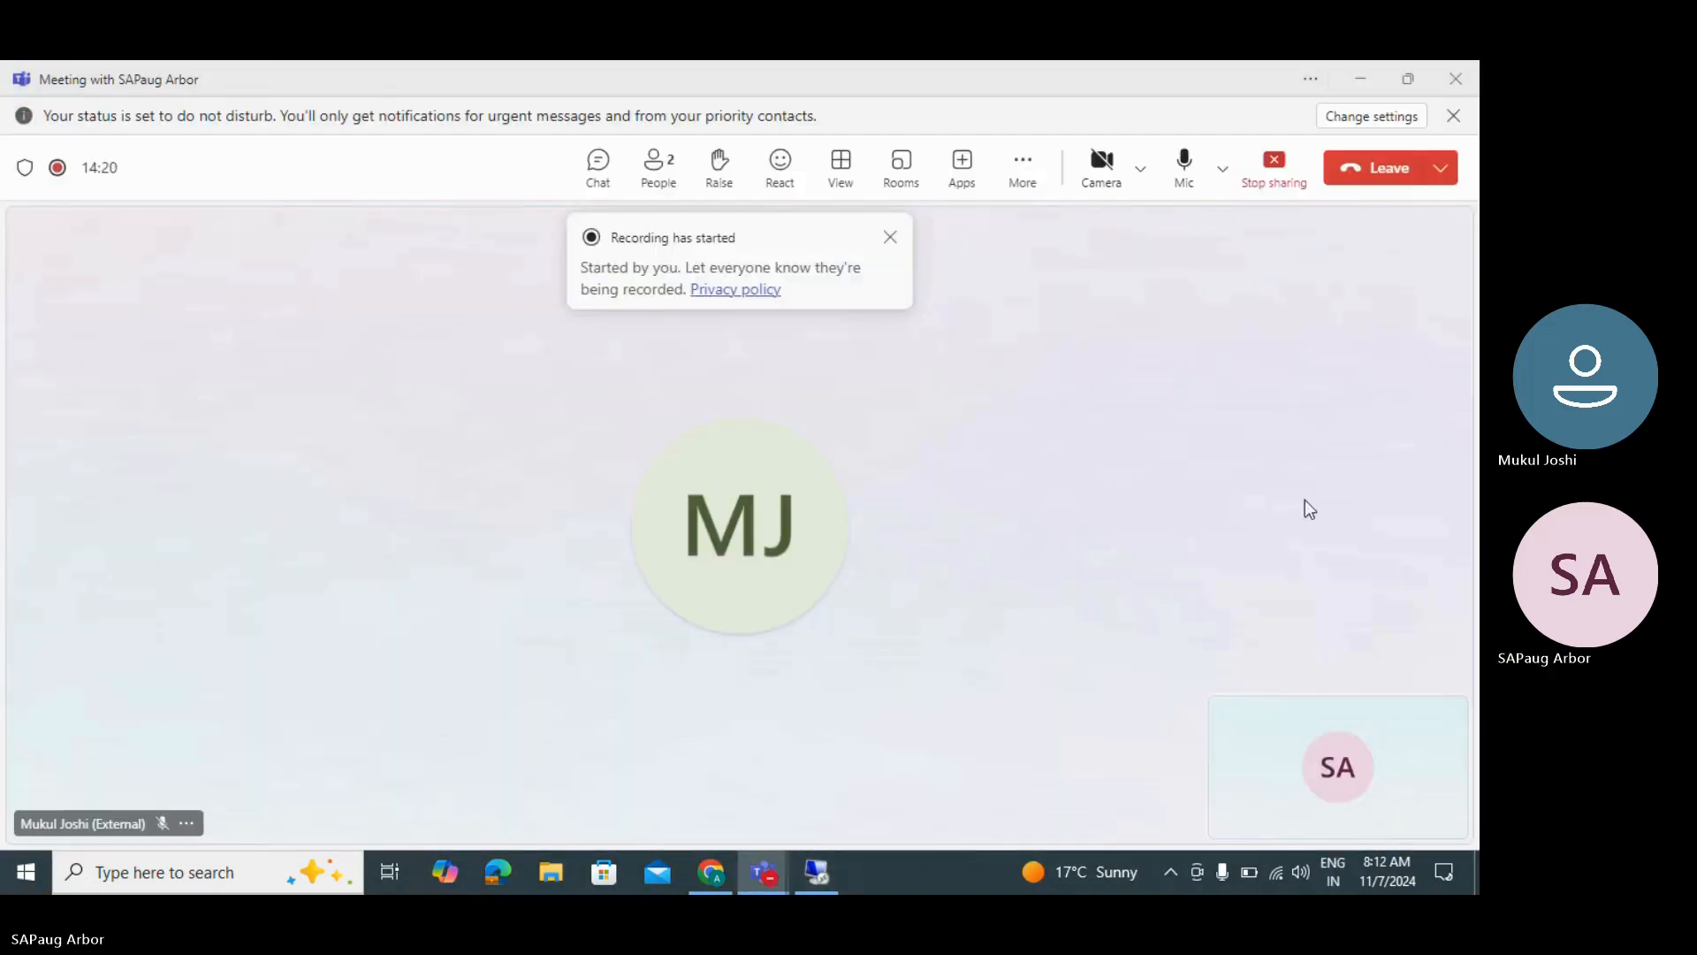
left_click(1270, 189)
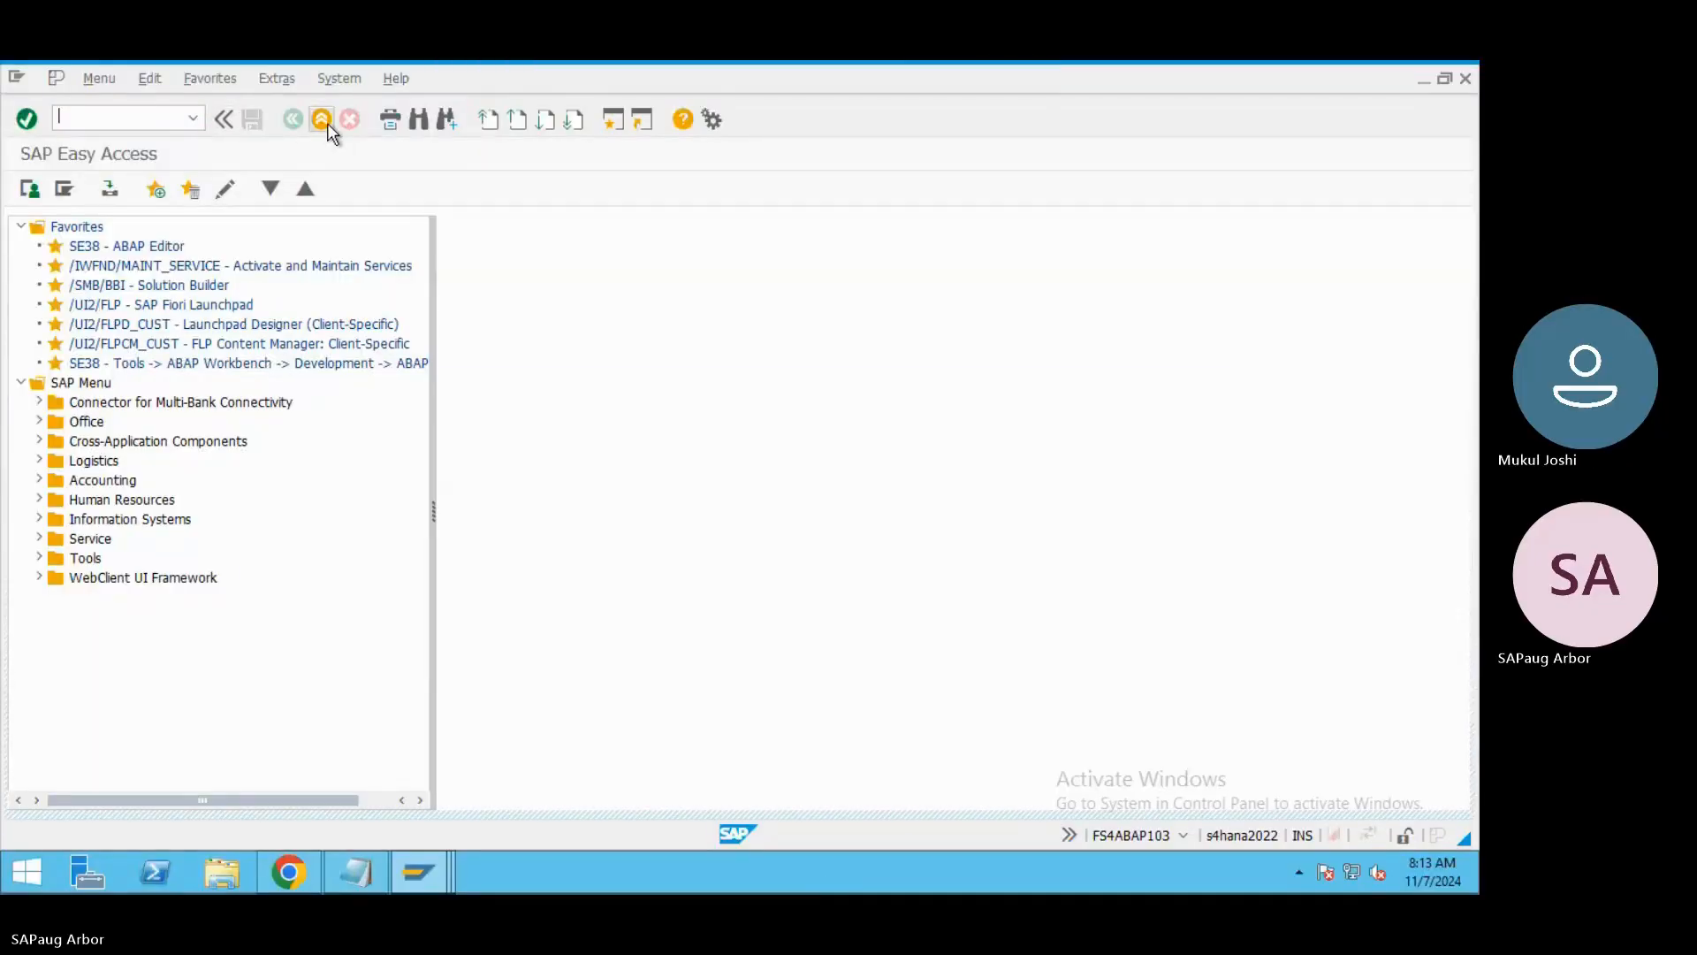
Switch to the print preview session and go back to form ZSD_PDF_INVOICE in the Form Builder.
key("alt+Tab")
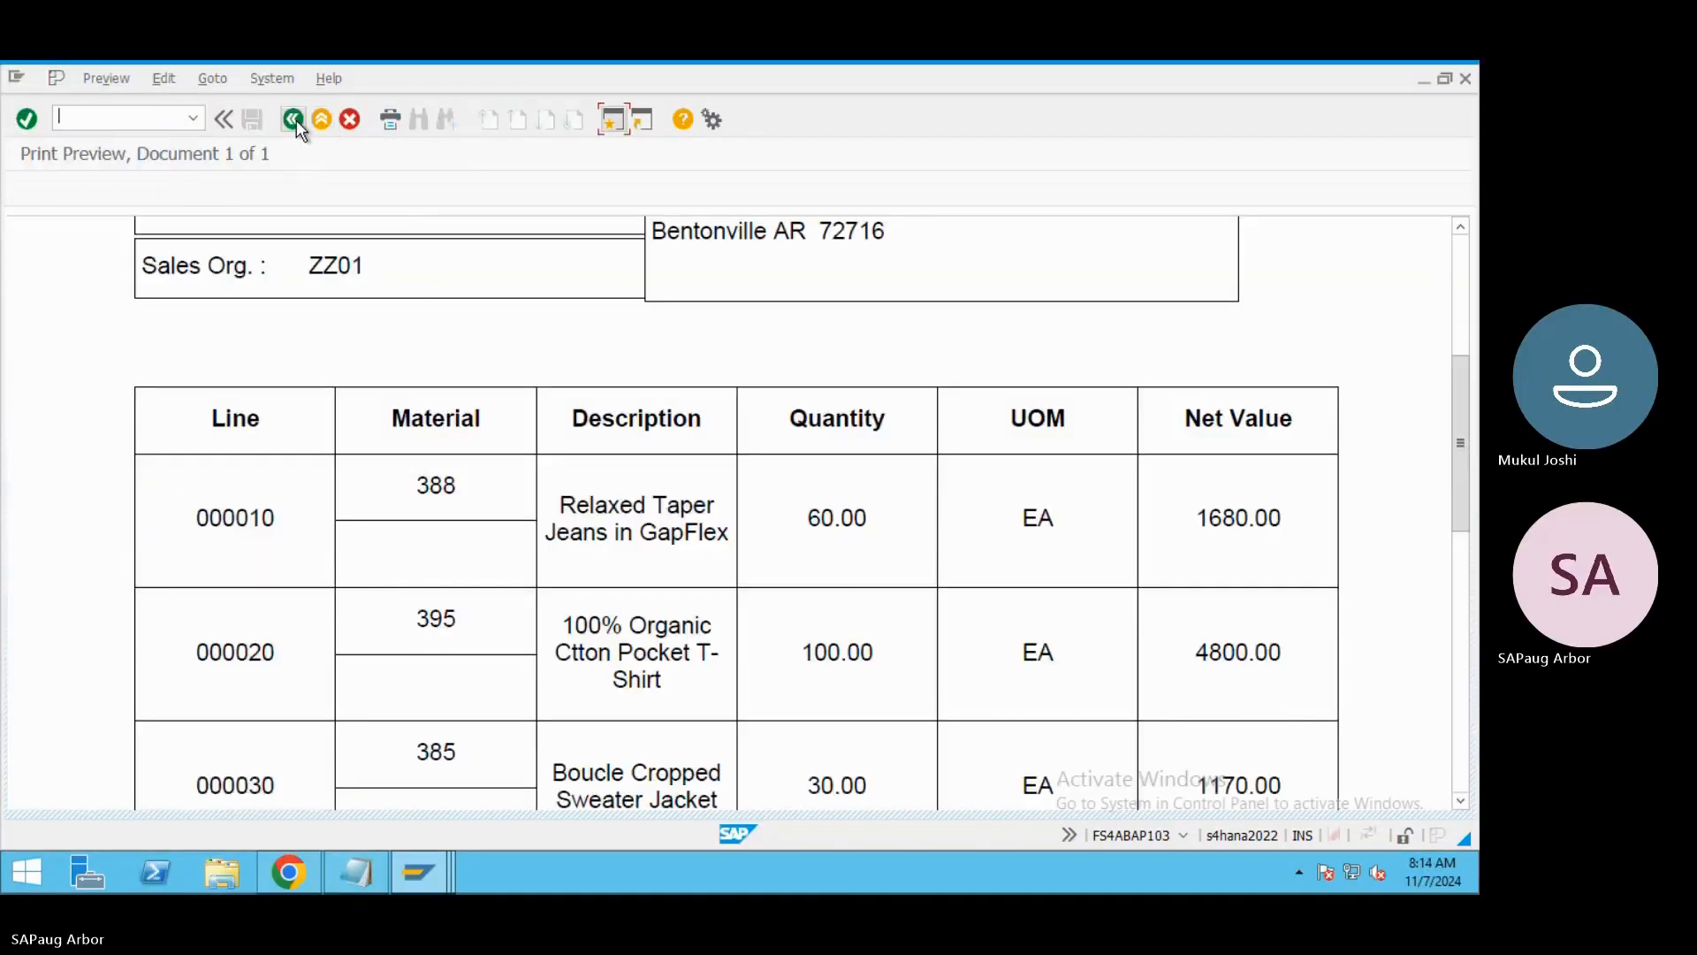
left_click(296, 120)
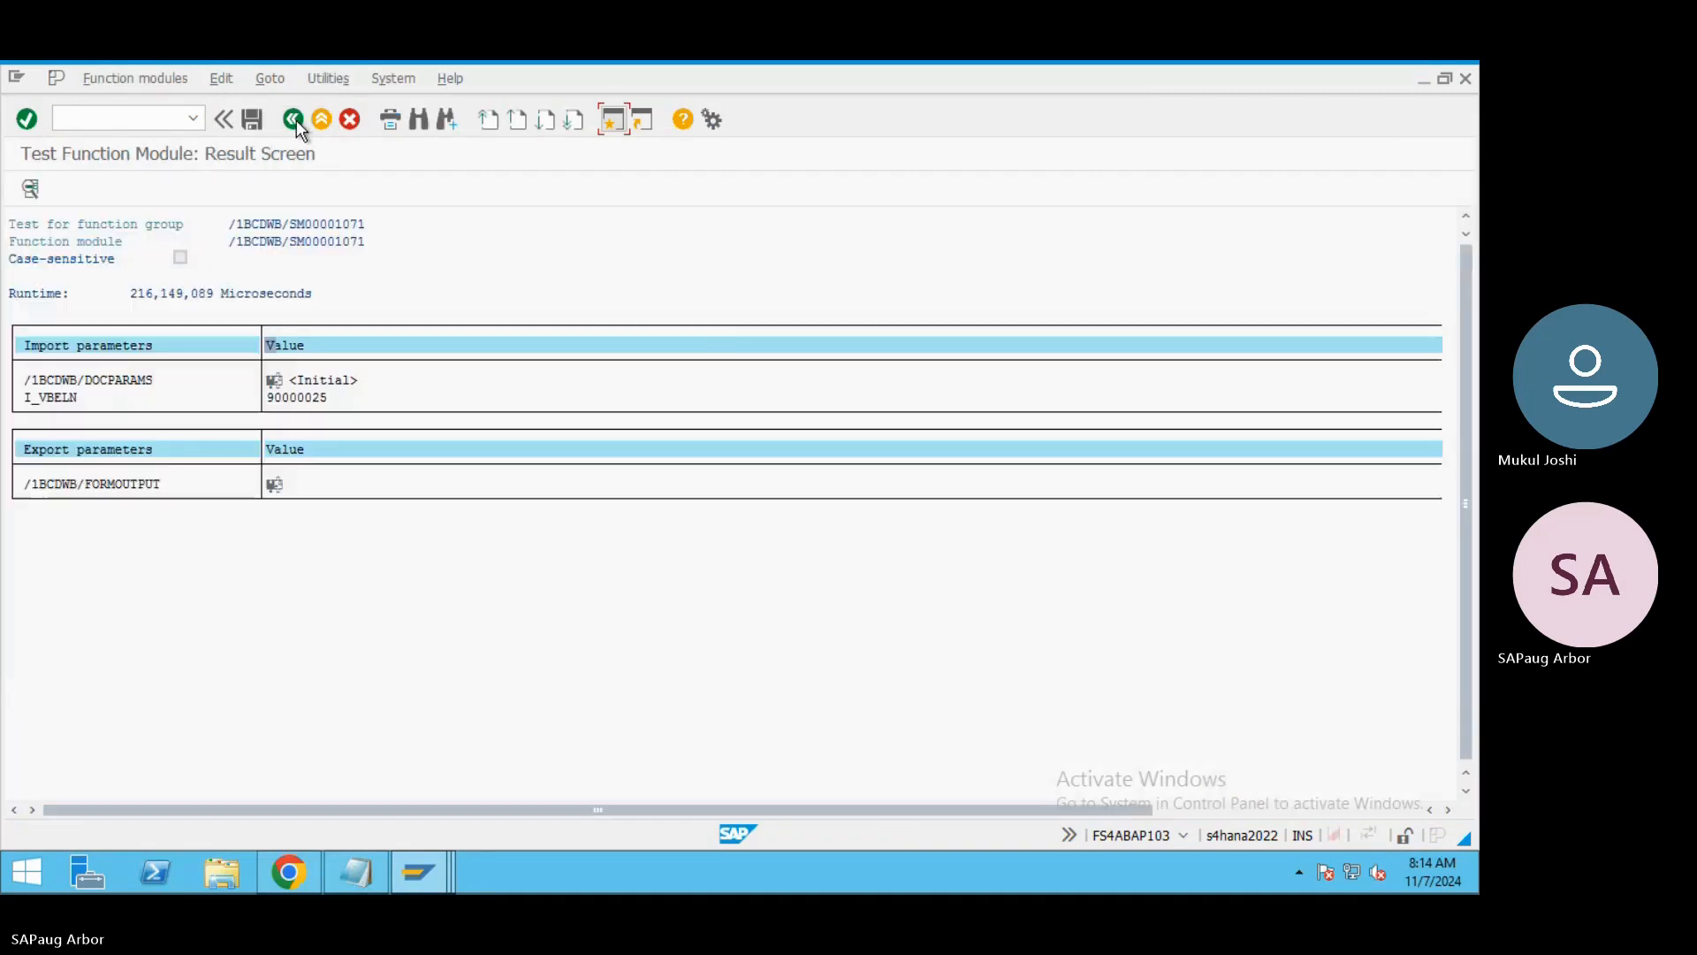
left_click(296, 120)
left_click(295, 119)
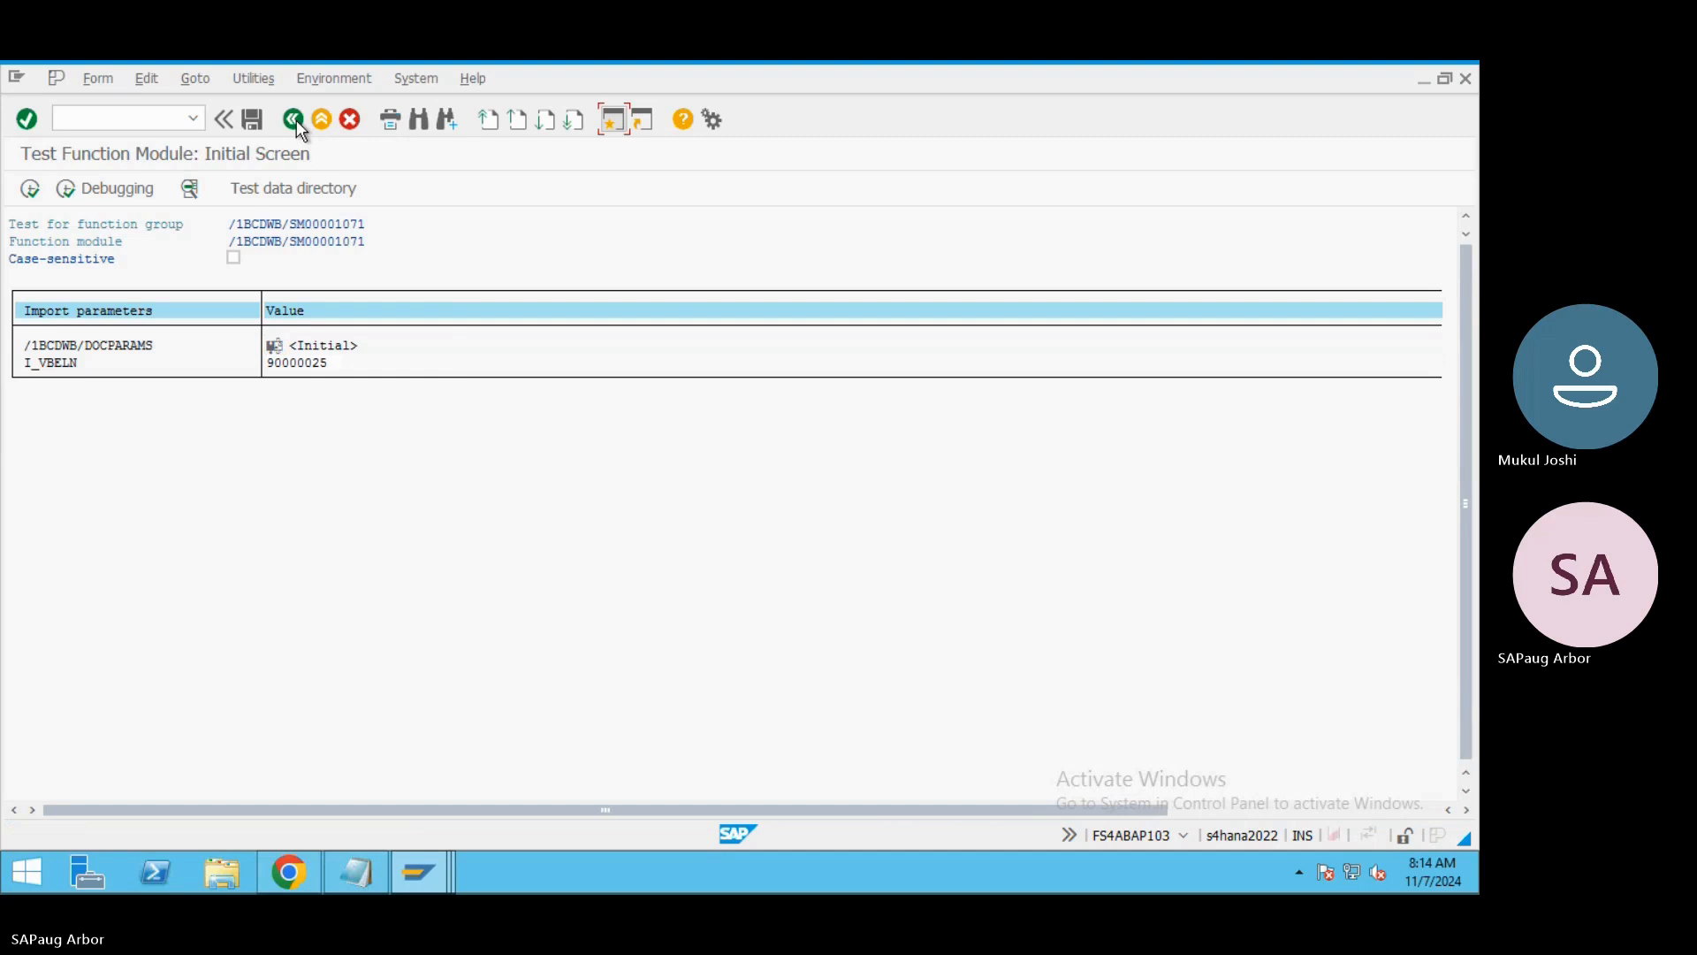
Run the form's function module test with the billing document number as I_VBELN.
left_click(293, 188)
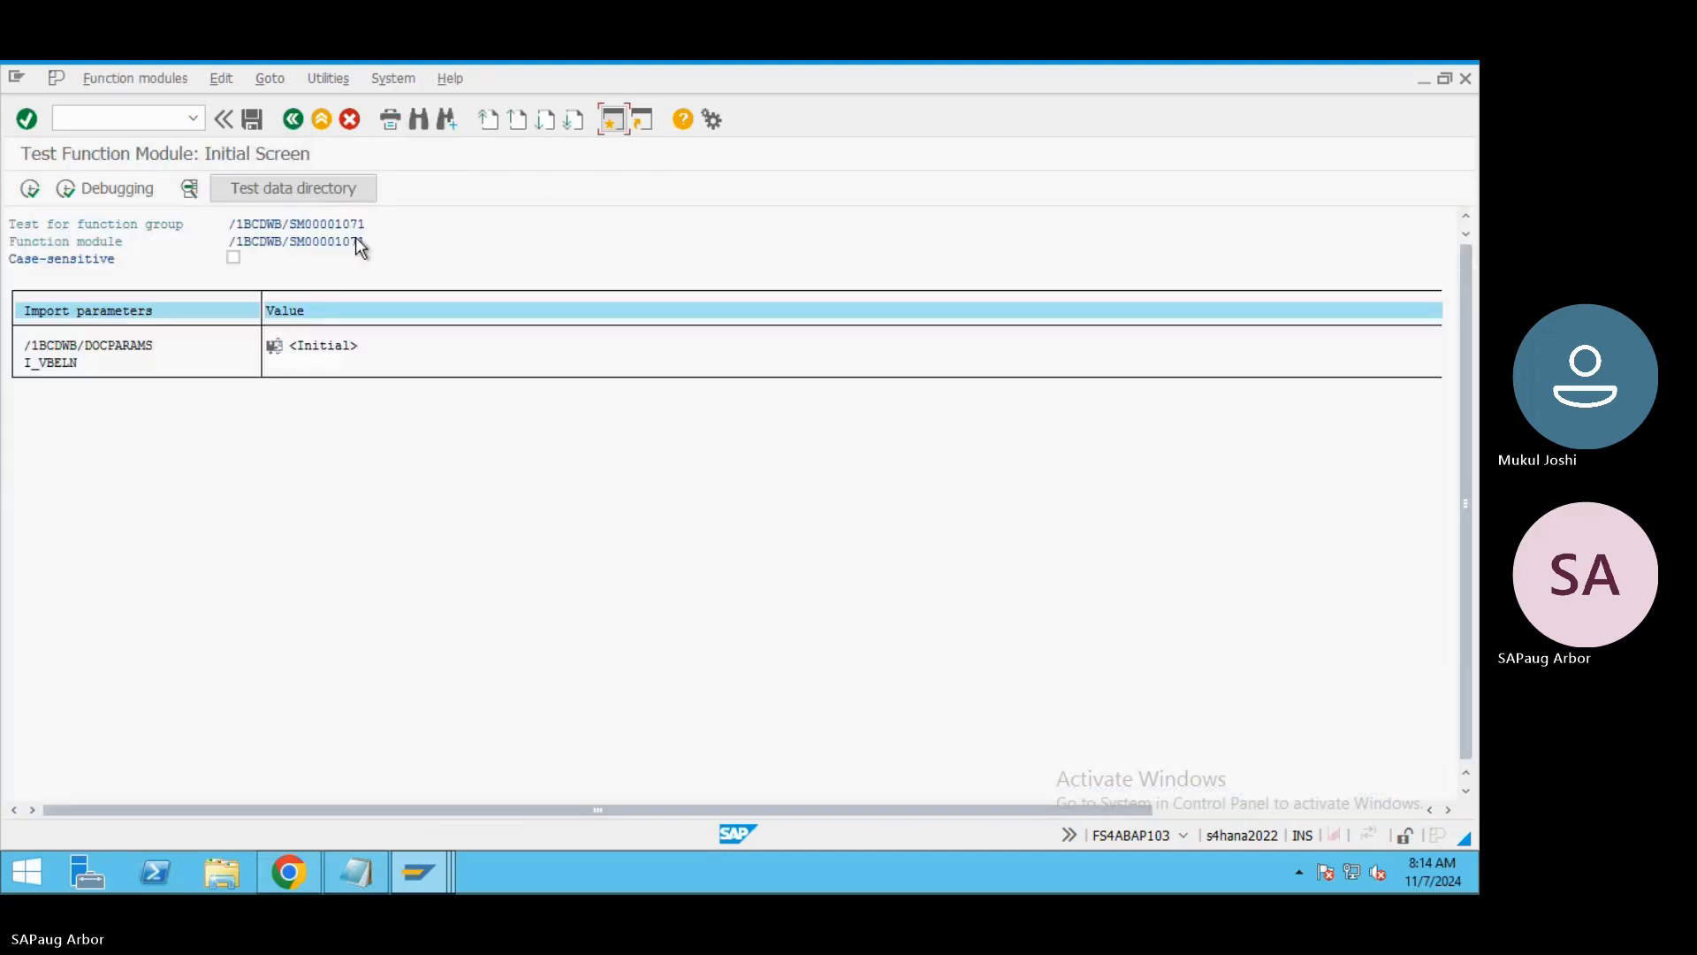
left_click(291, 364)
type("FINI")
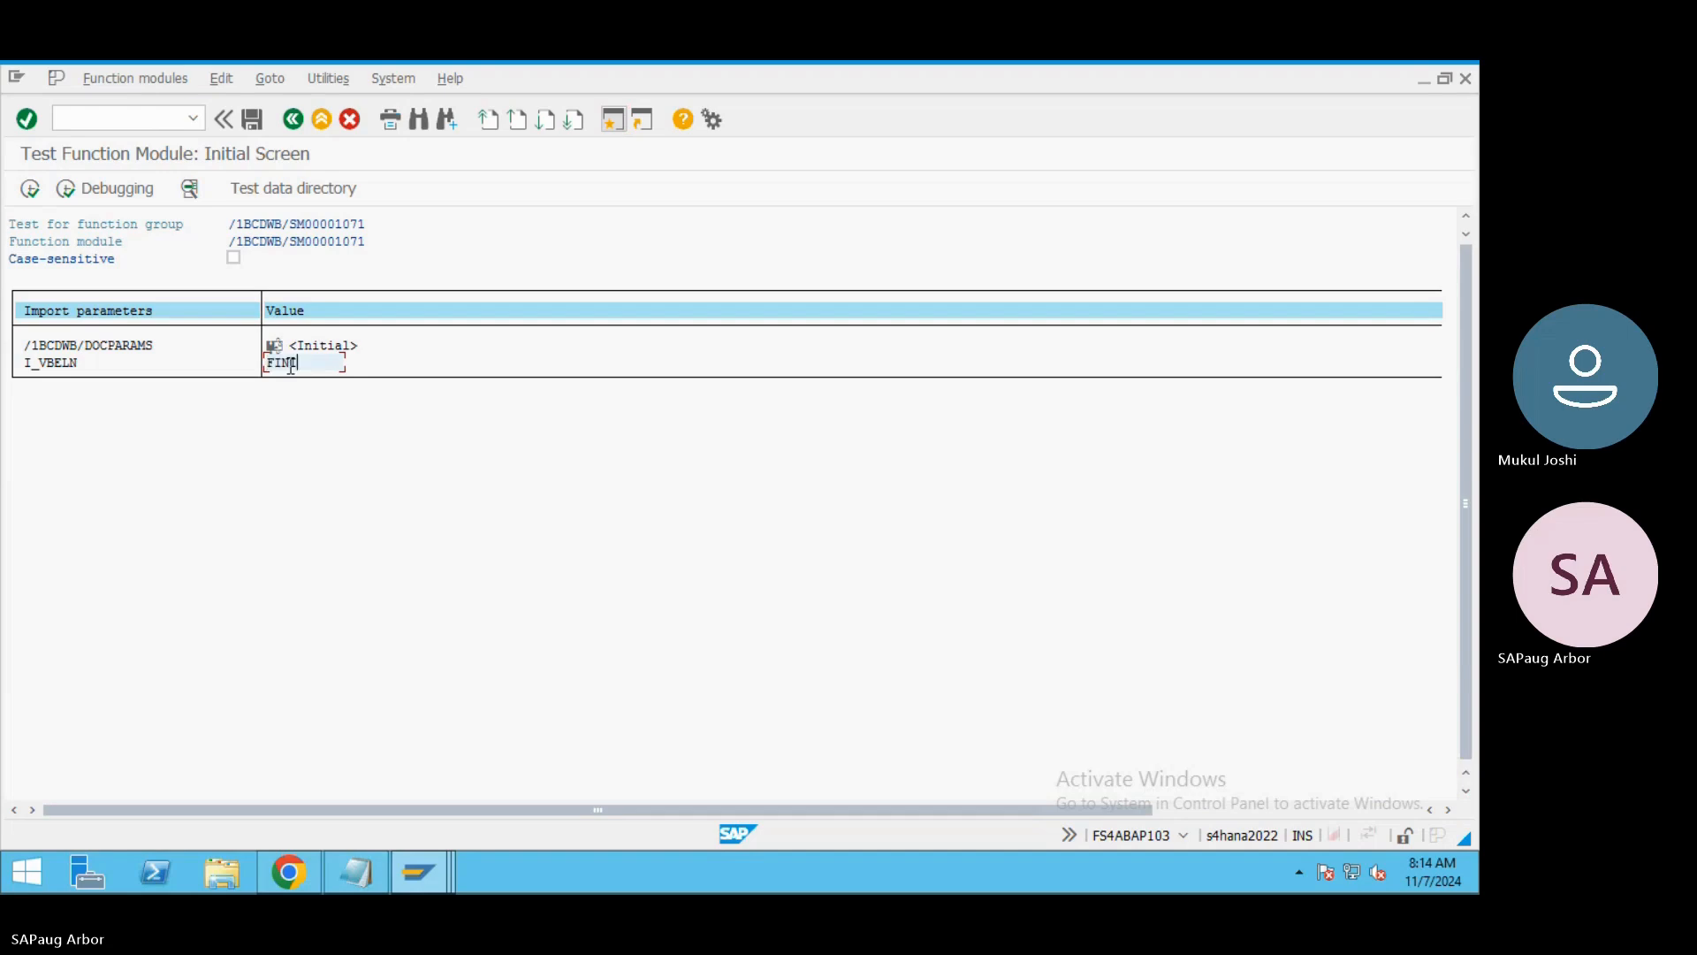
key("BackSpace")
key("BackSpace")
key("BackSpace")
key("BackSpace")
type("9000000")
key("BackSpace")
type("25")
left_click(32, 192)
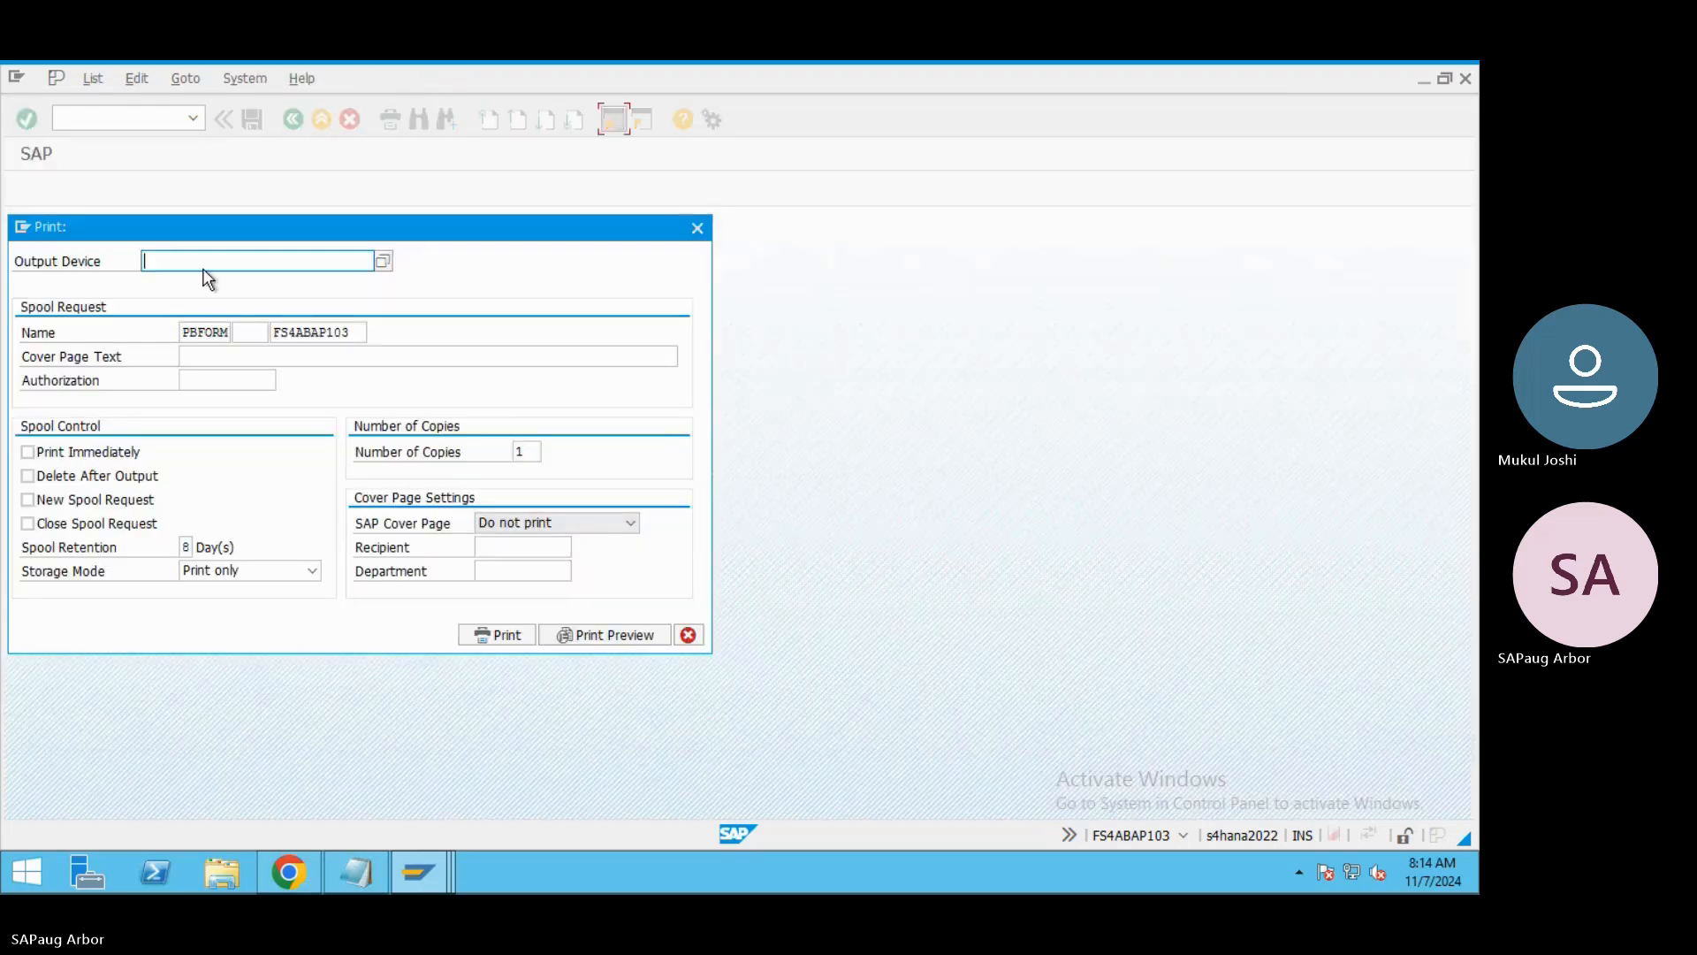
Show the print preview with output device LP01 and review the Material column in the item table.
type("LP01")
left_click(572, 633)
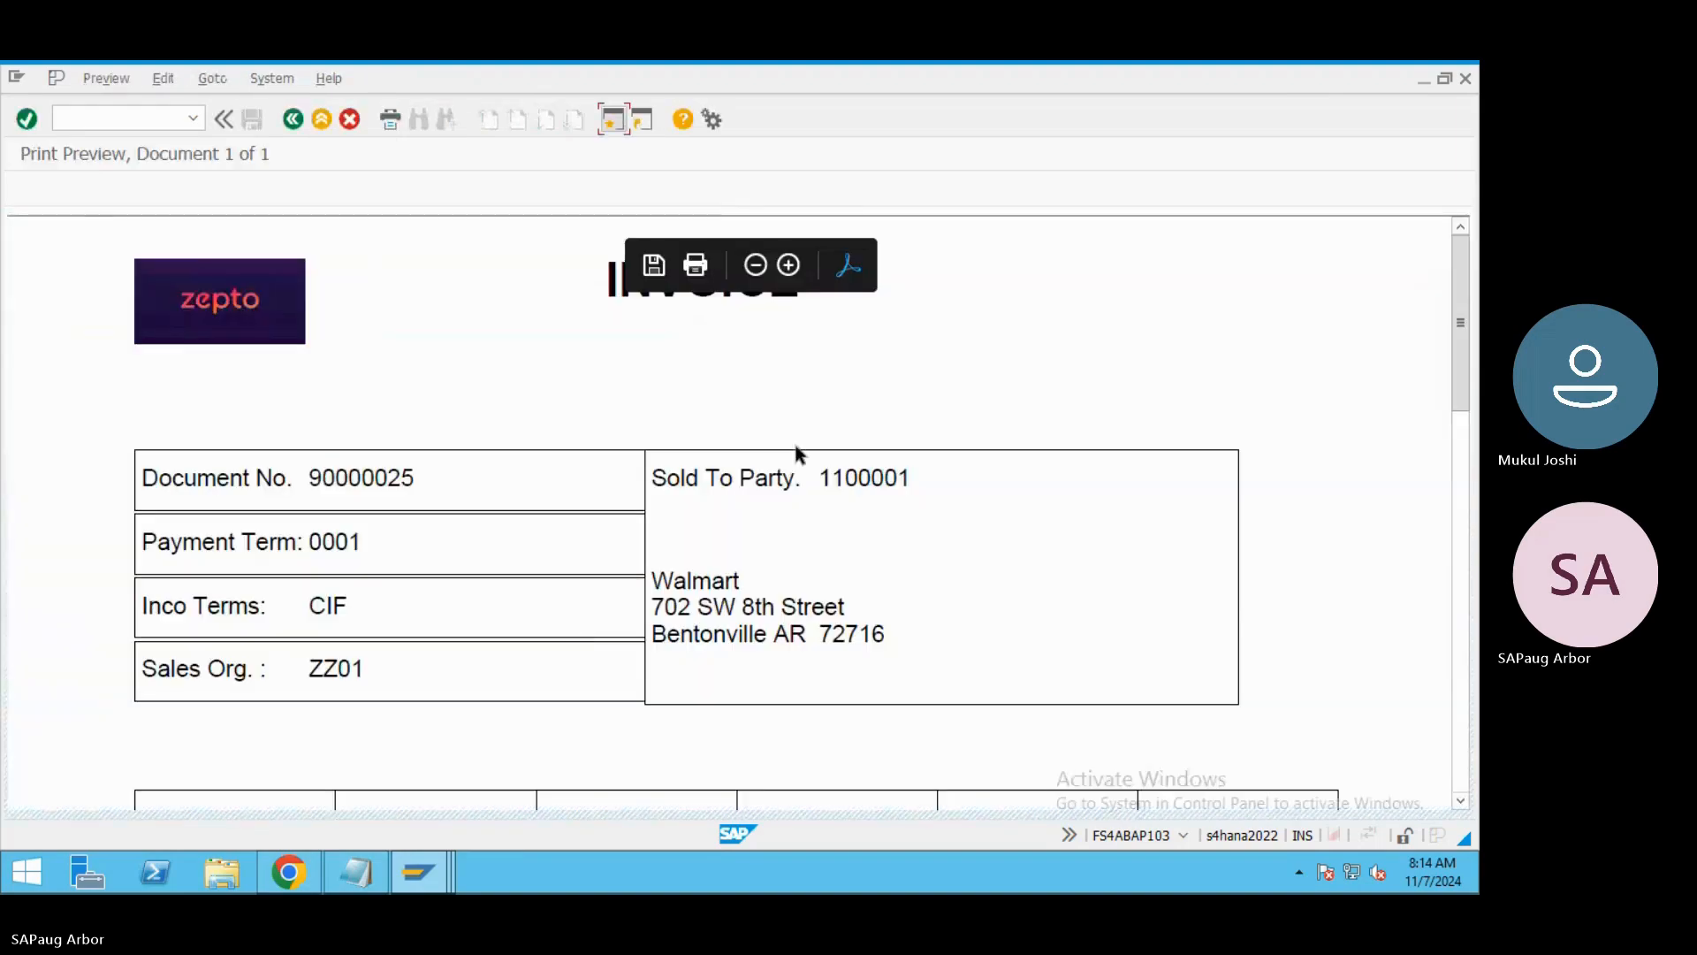
left_click_drag(1457, 260, 746, 428)
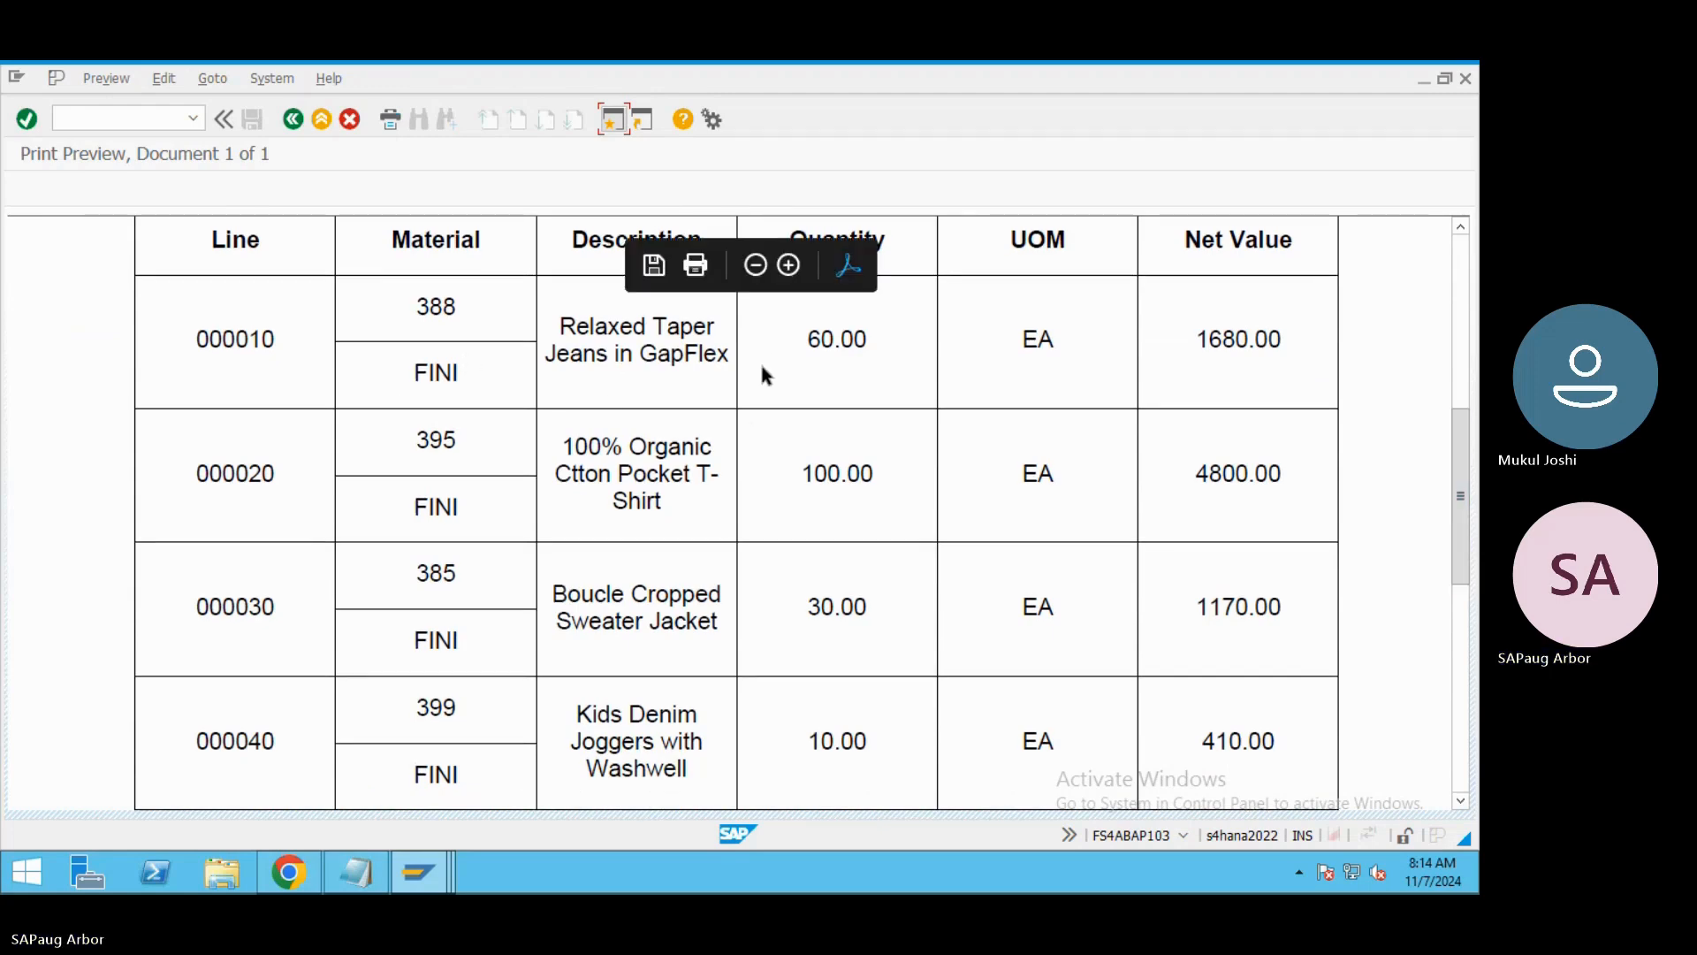
mouse_move(427, 861)
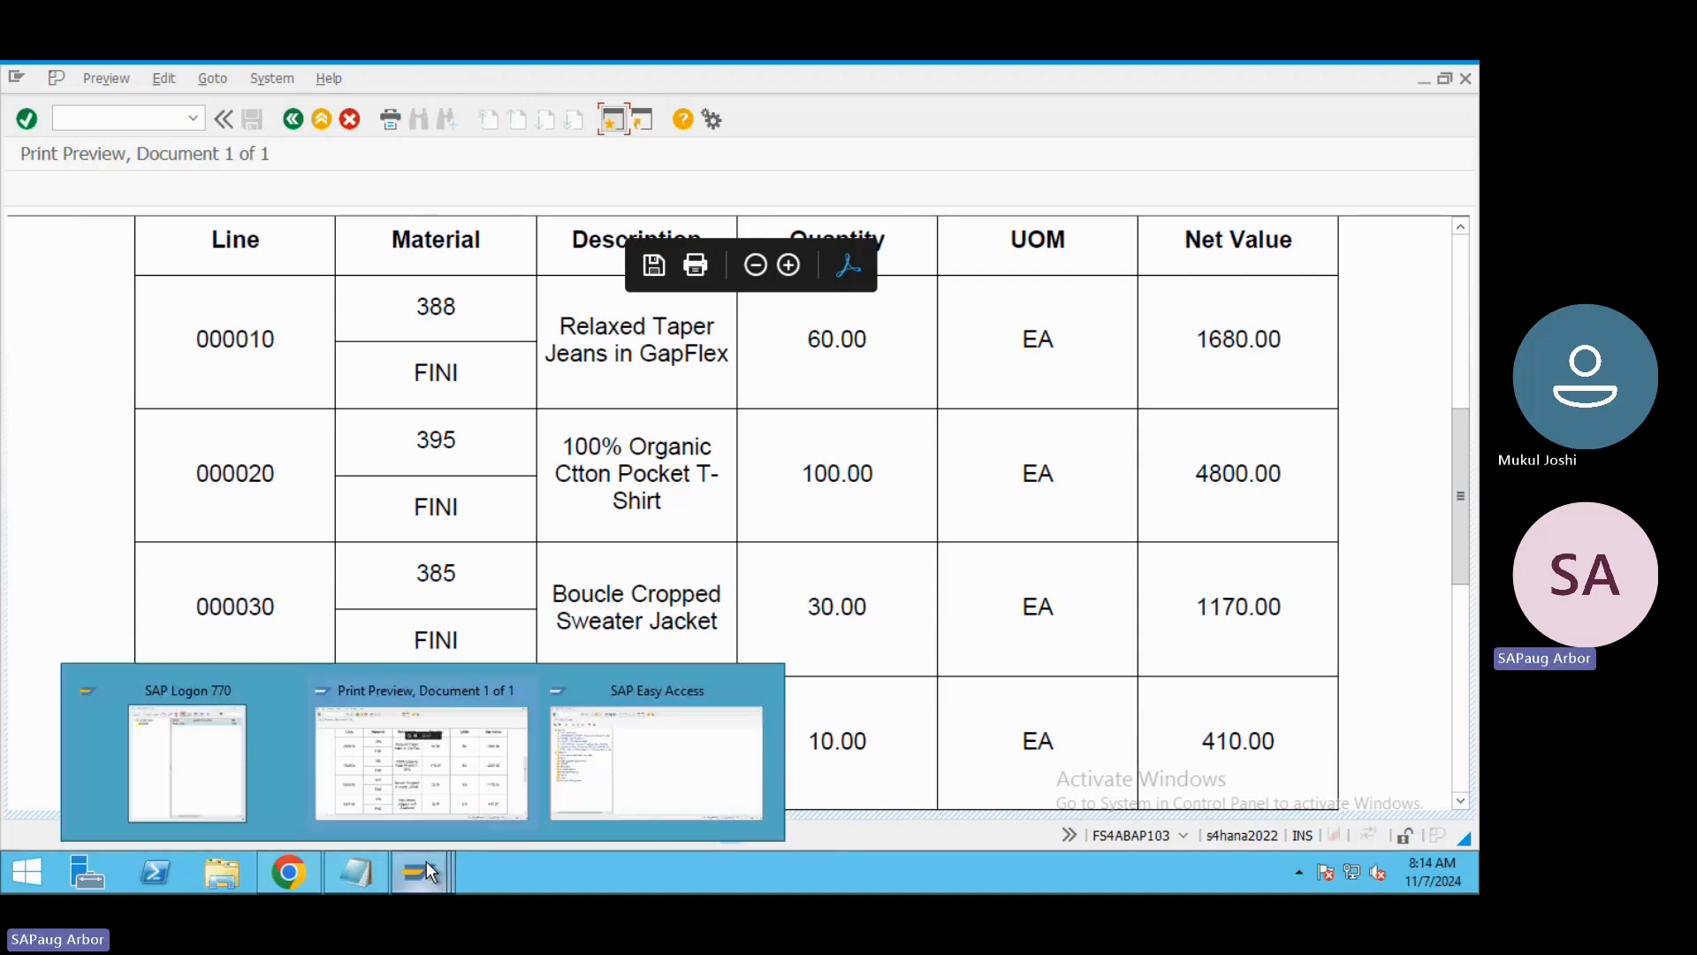
left_click(644, 762)
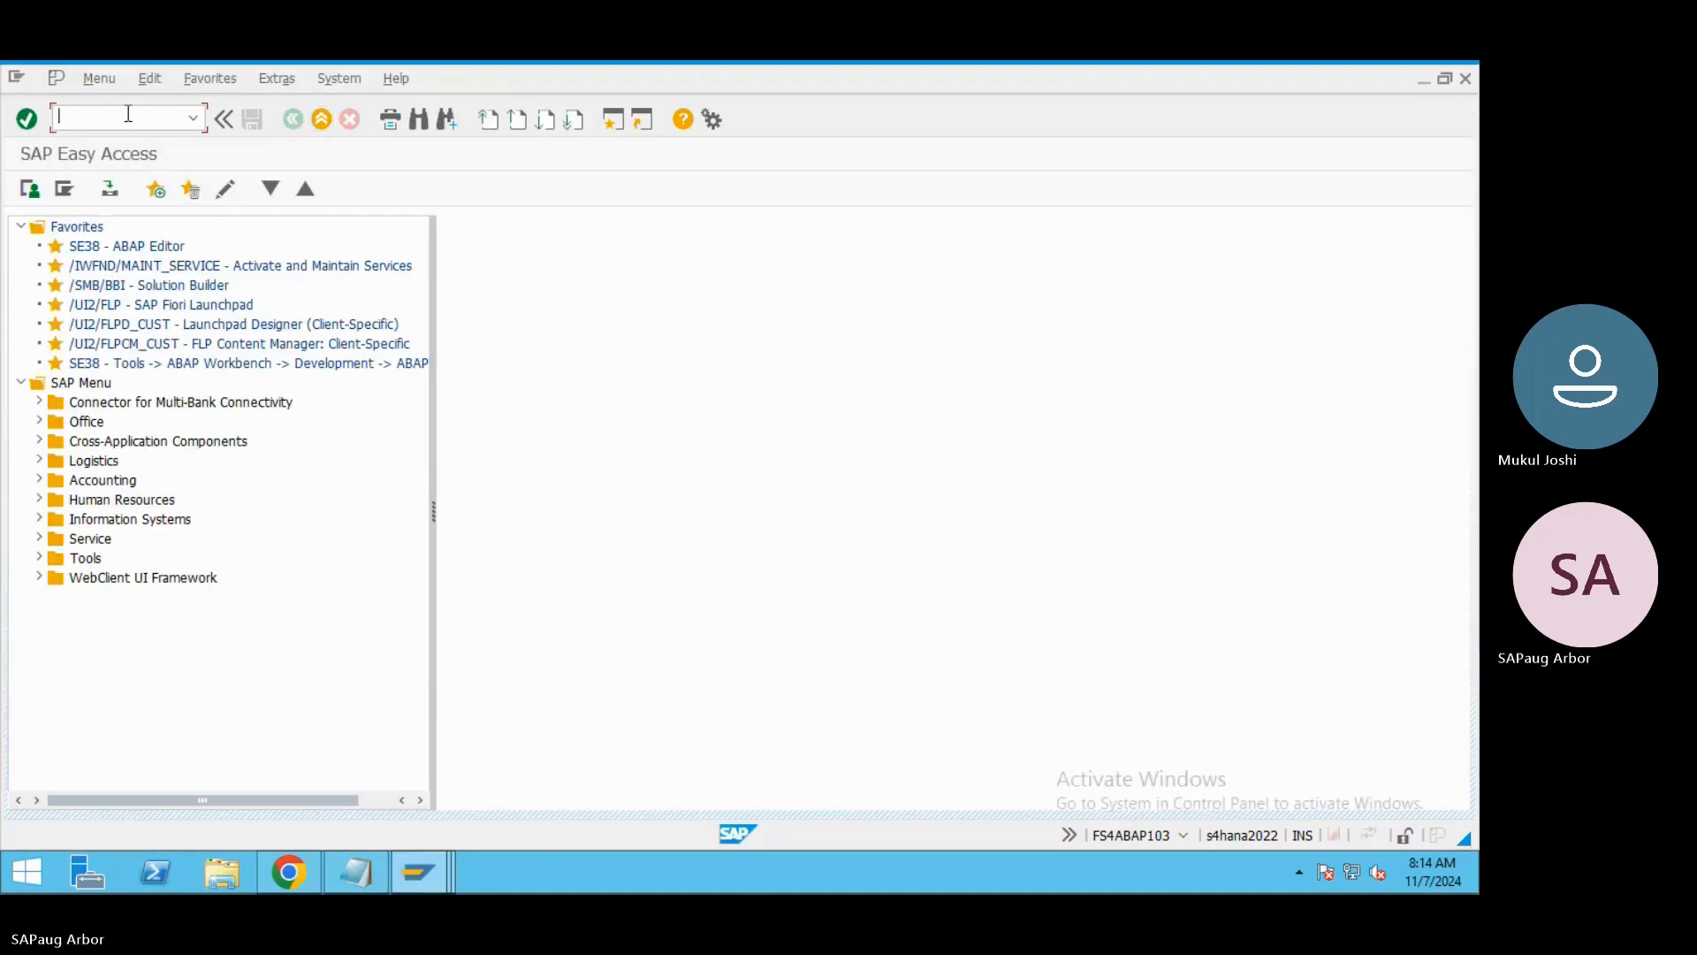
type("sfp")
key("Return")
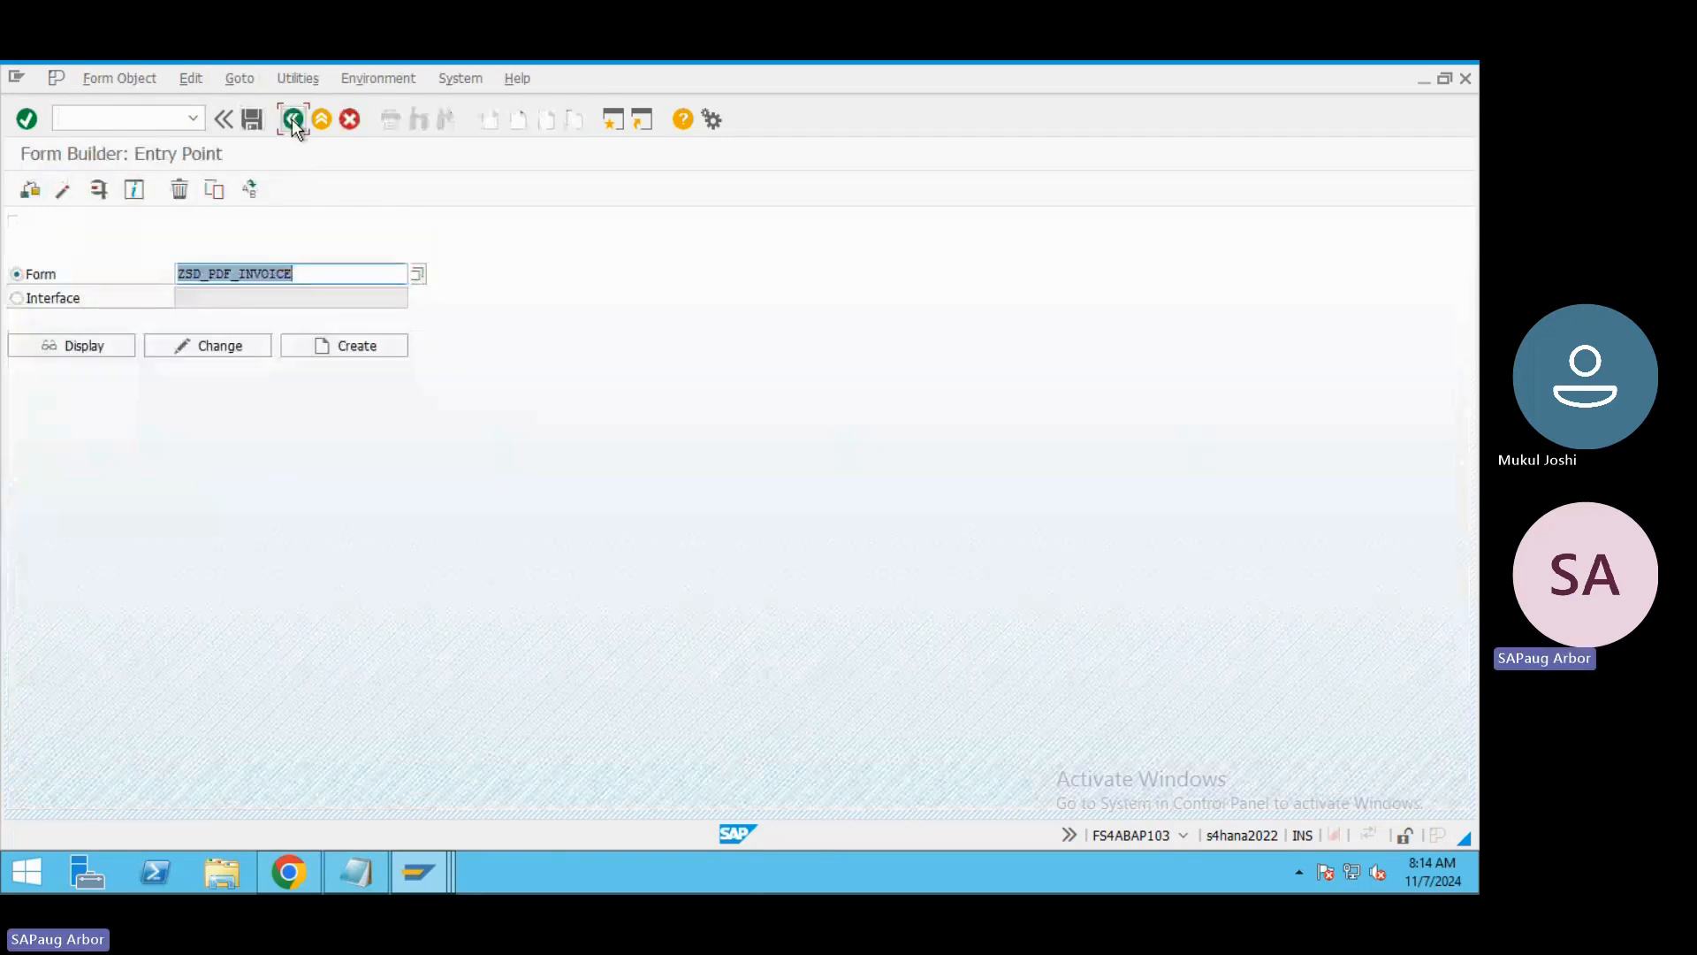
left_click(292, 119)
Leave the print preview and test screens for form ZSD_PDF_INVOICE and open its layout in the designer.
key("alt+Tab")
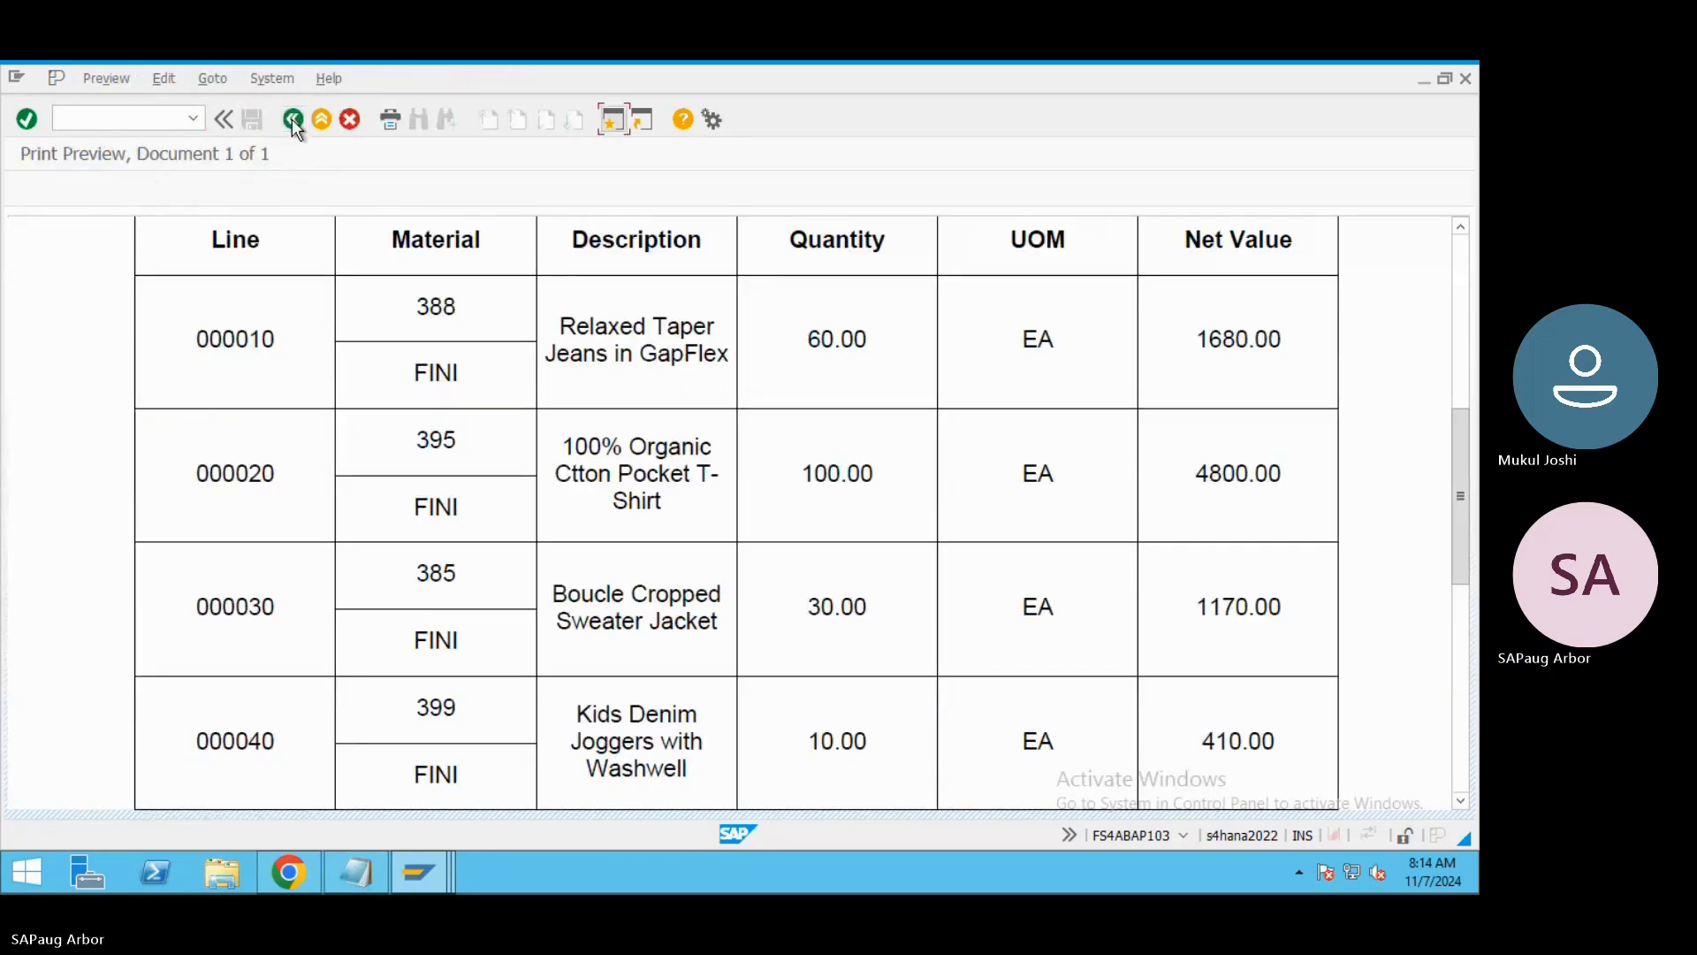
left_click(291, 119)
left_click(291, 119)
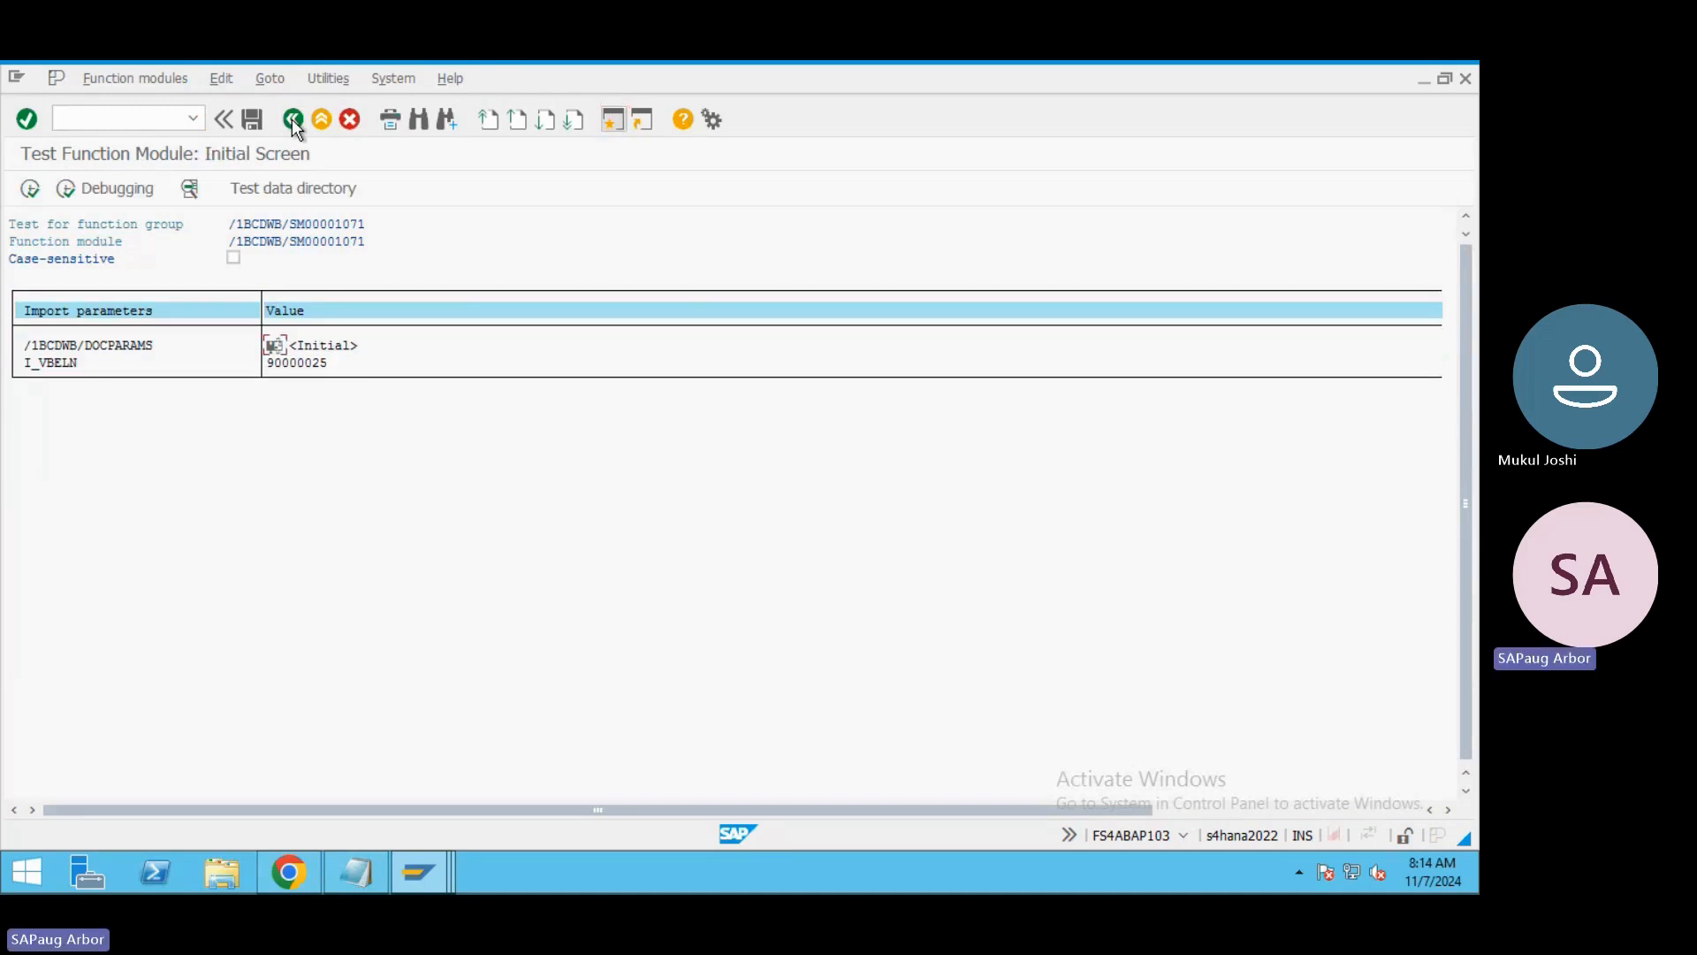
left_click(291, 118)
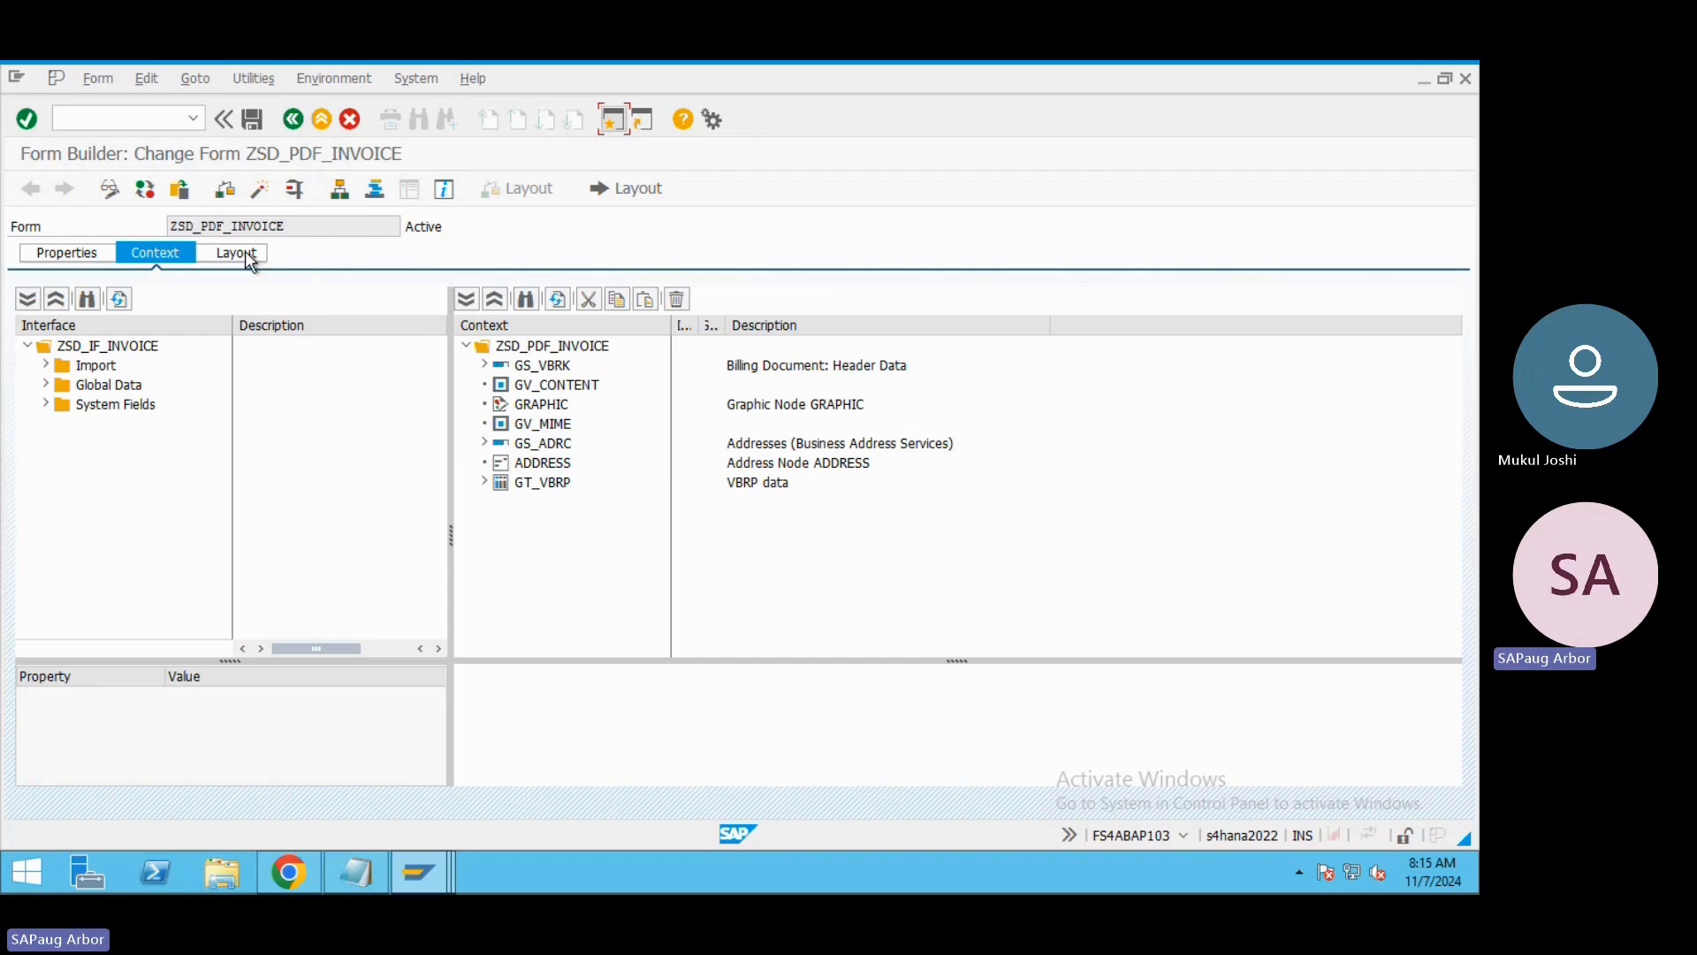
left_click(633, 188)
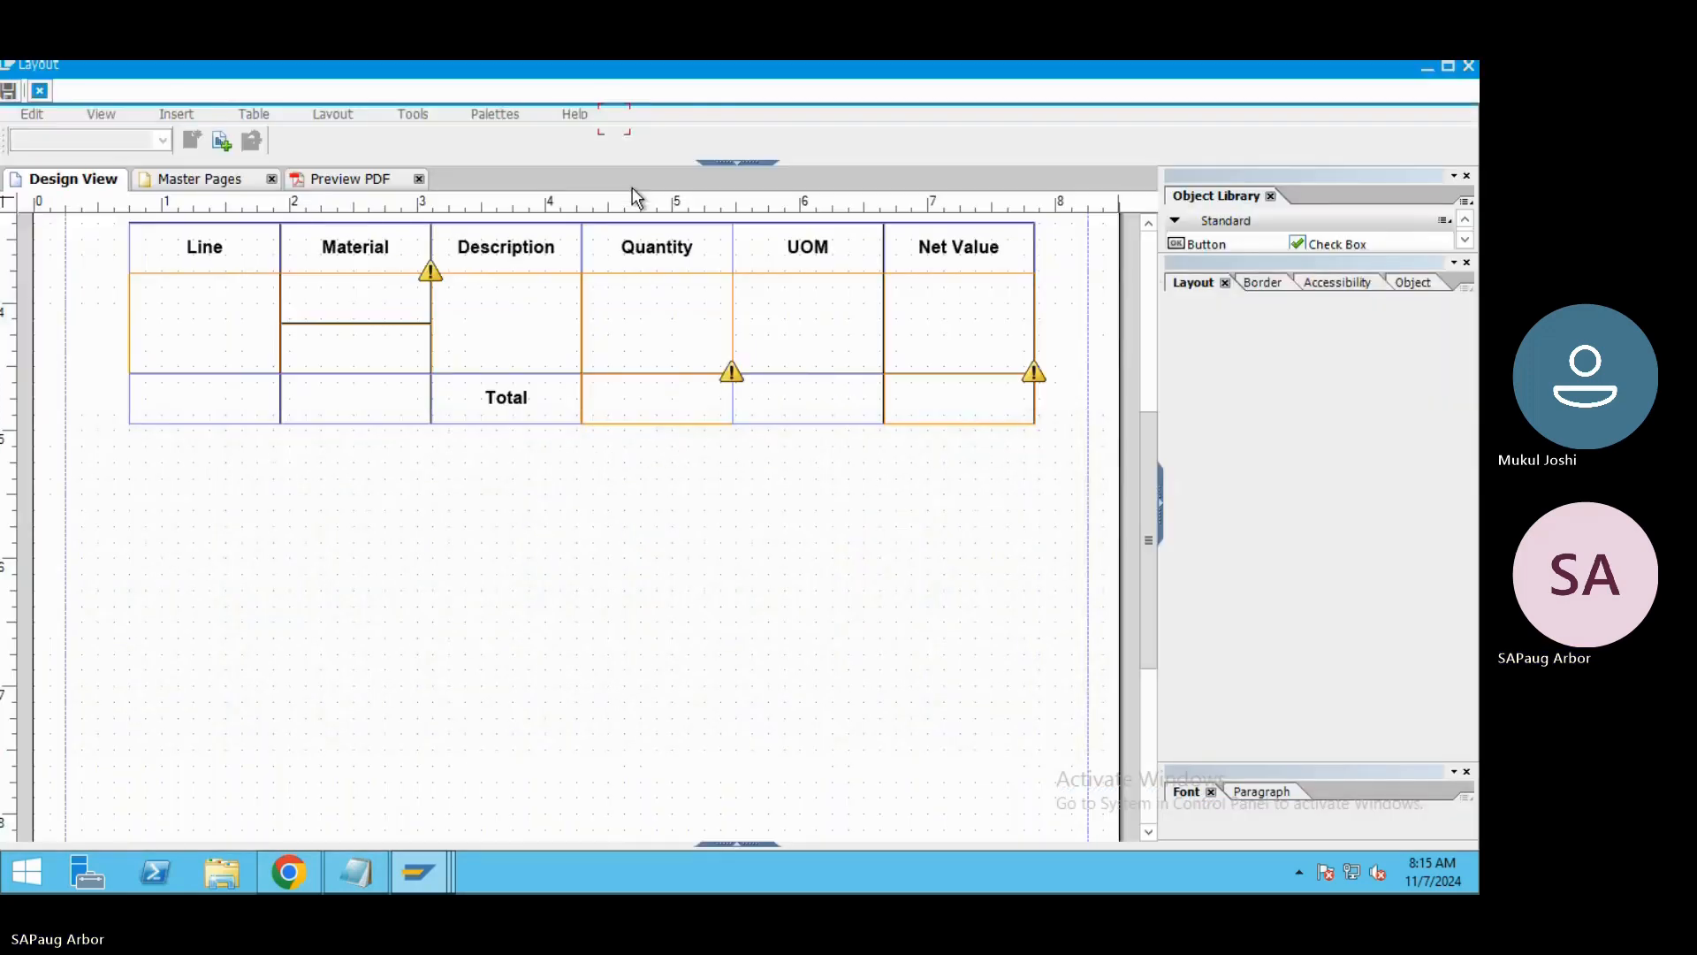
Review the invoice layout in the design view and PDF preview, and return to the Form Builder.
left_click(1149, 264)
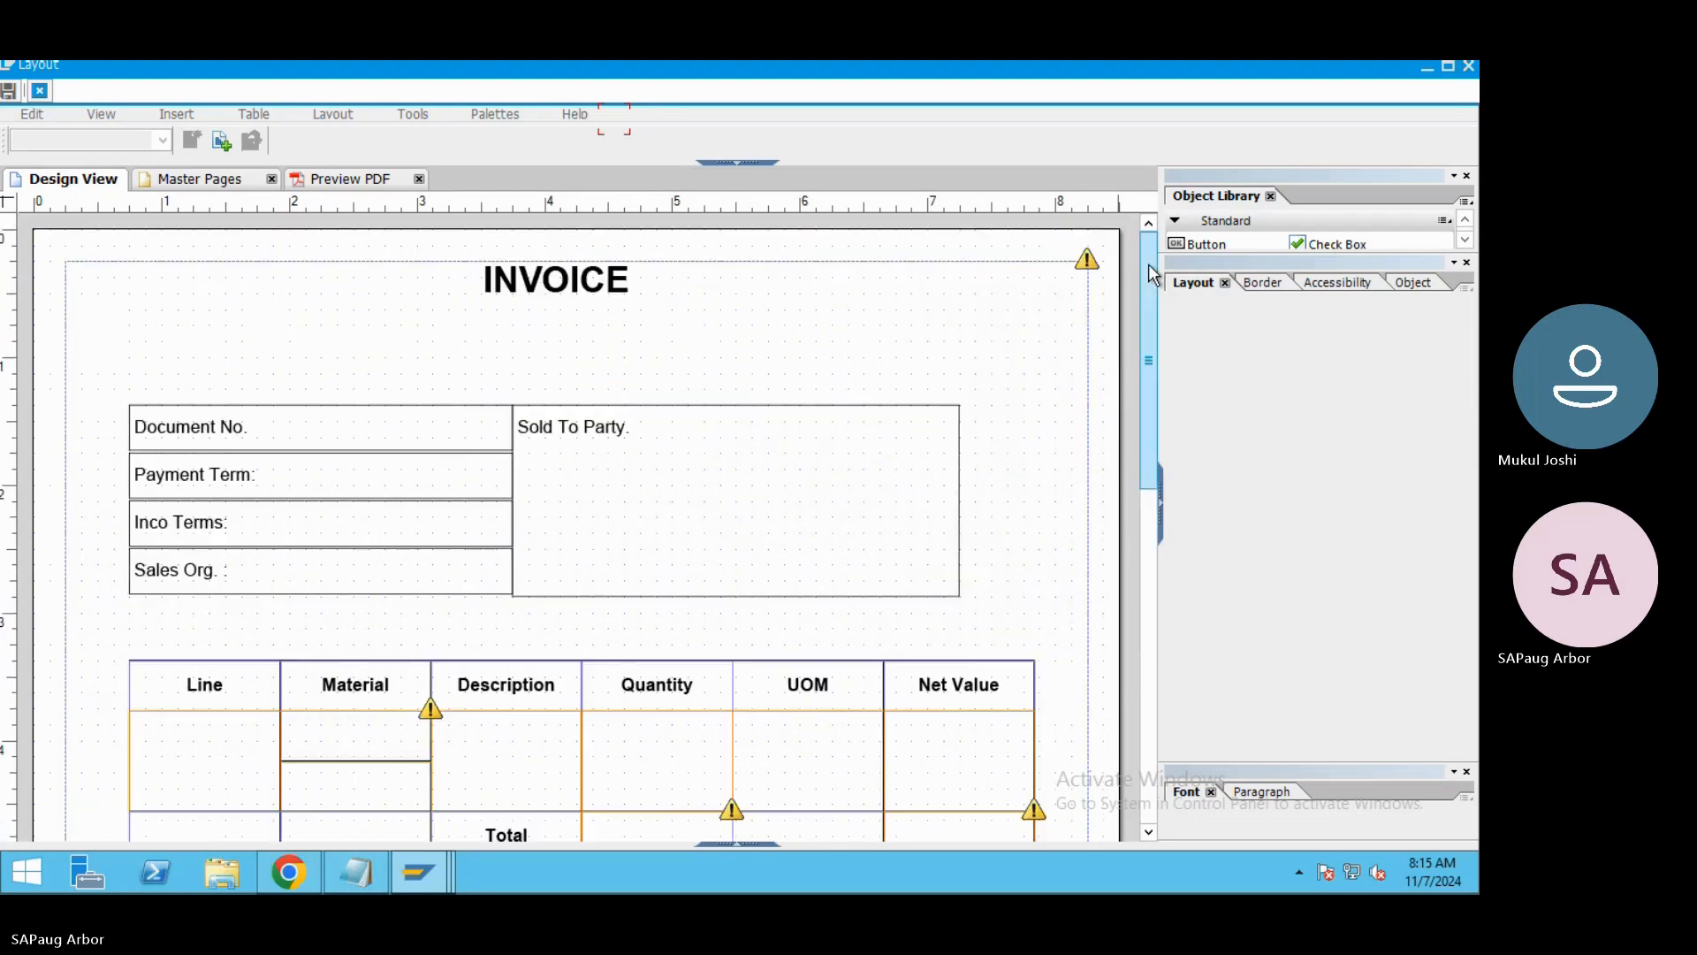
left_click_drag(1148, 263, 1149, 277)
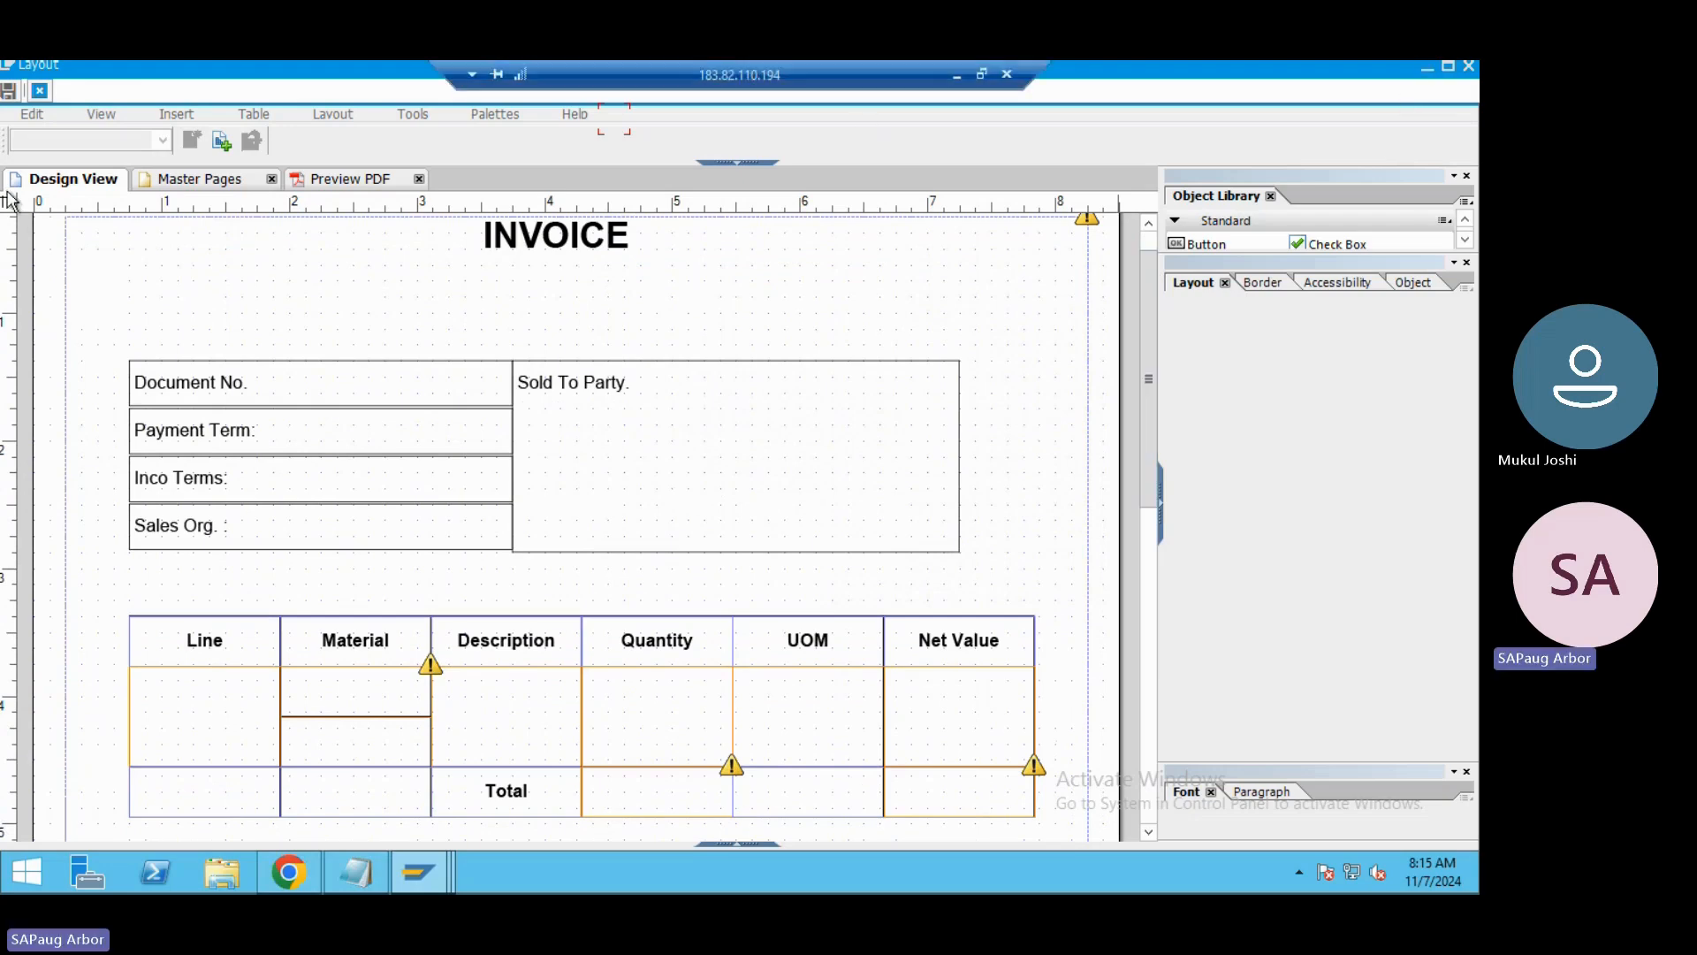
left_click(345, 181)
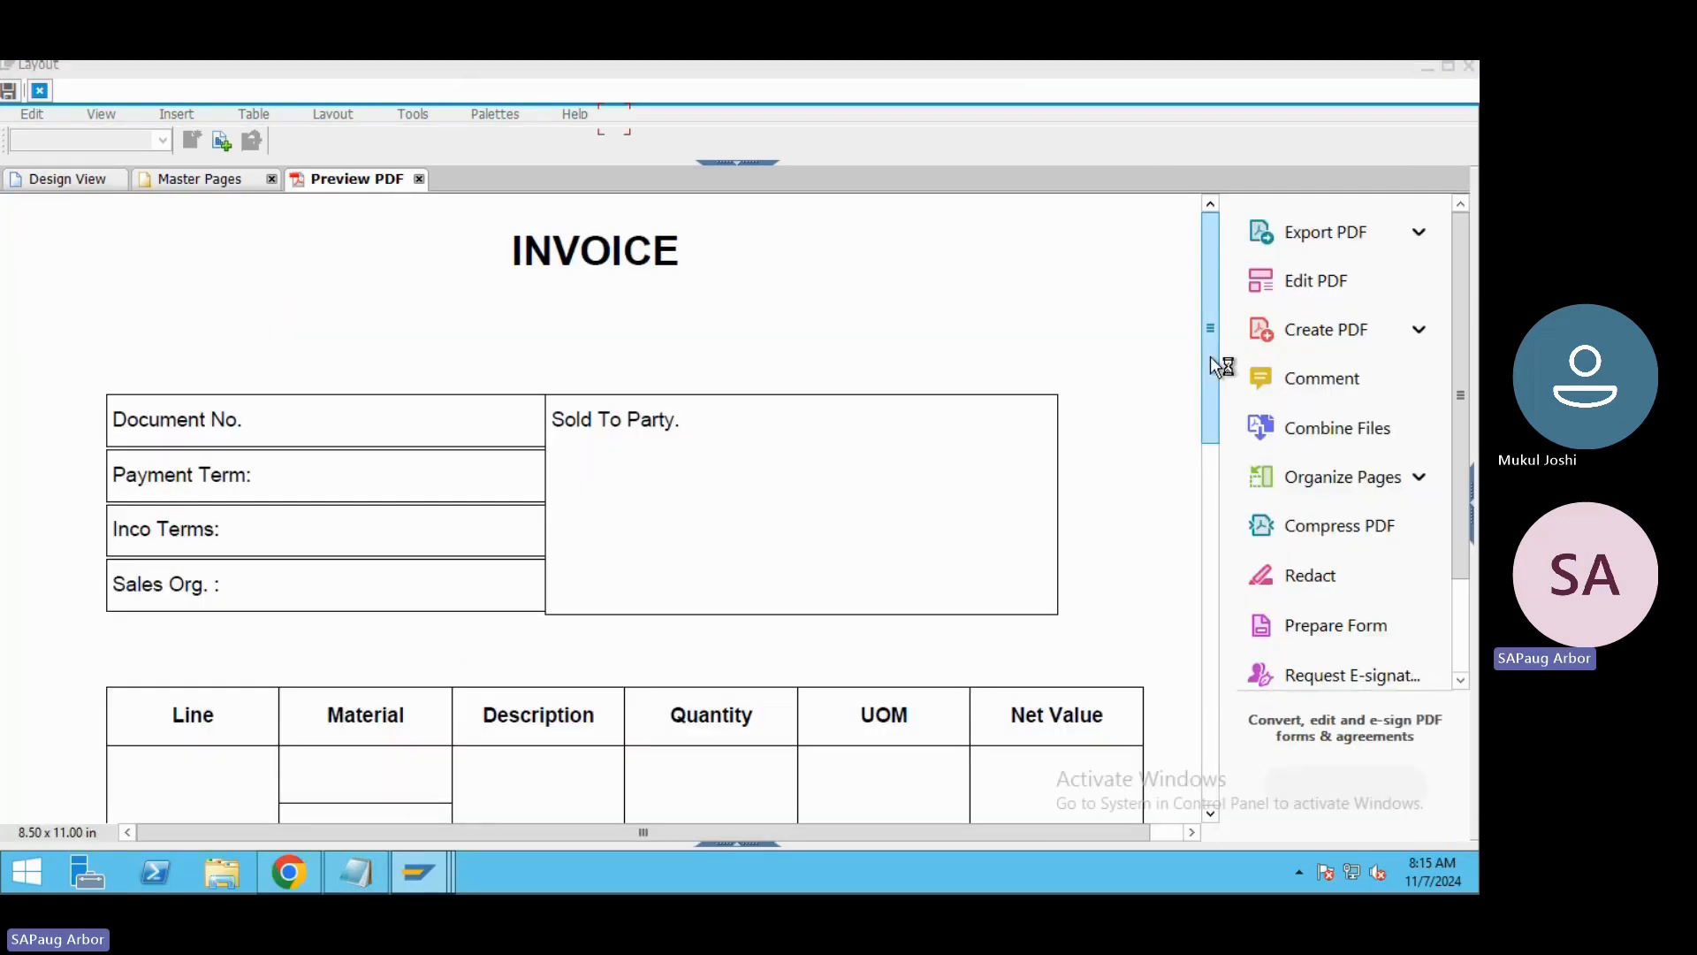
left_click_drag(1211, 390, 1202, 354)
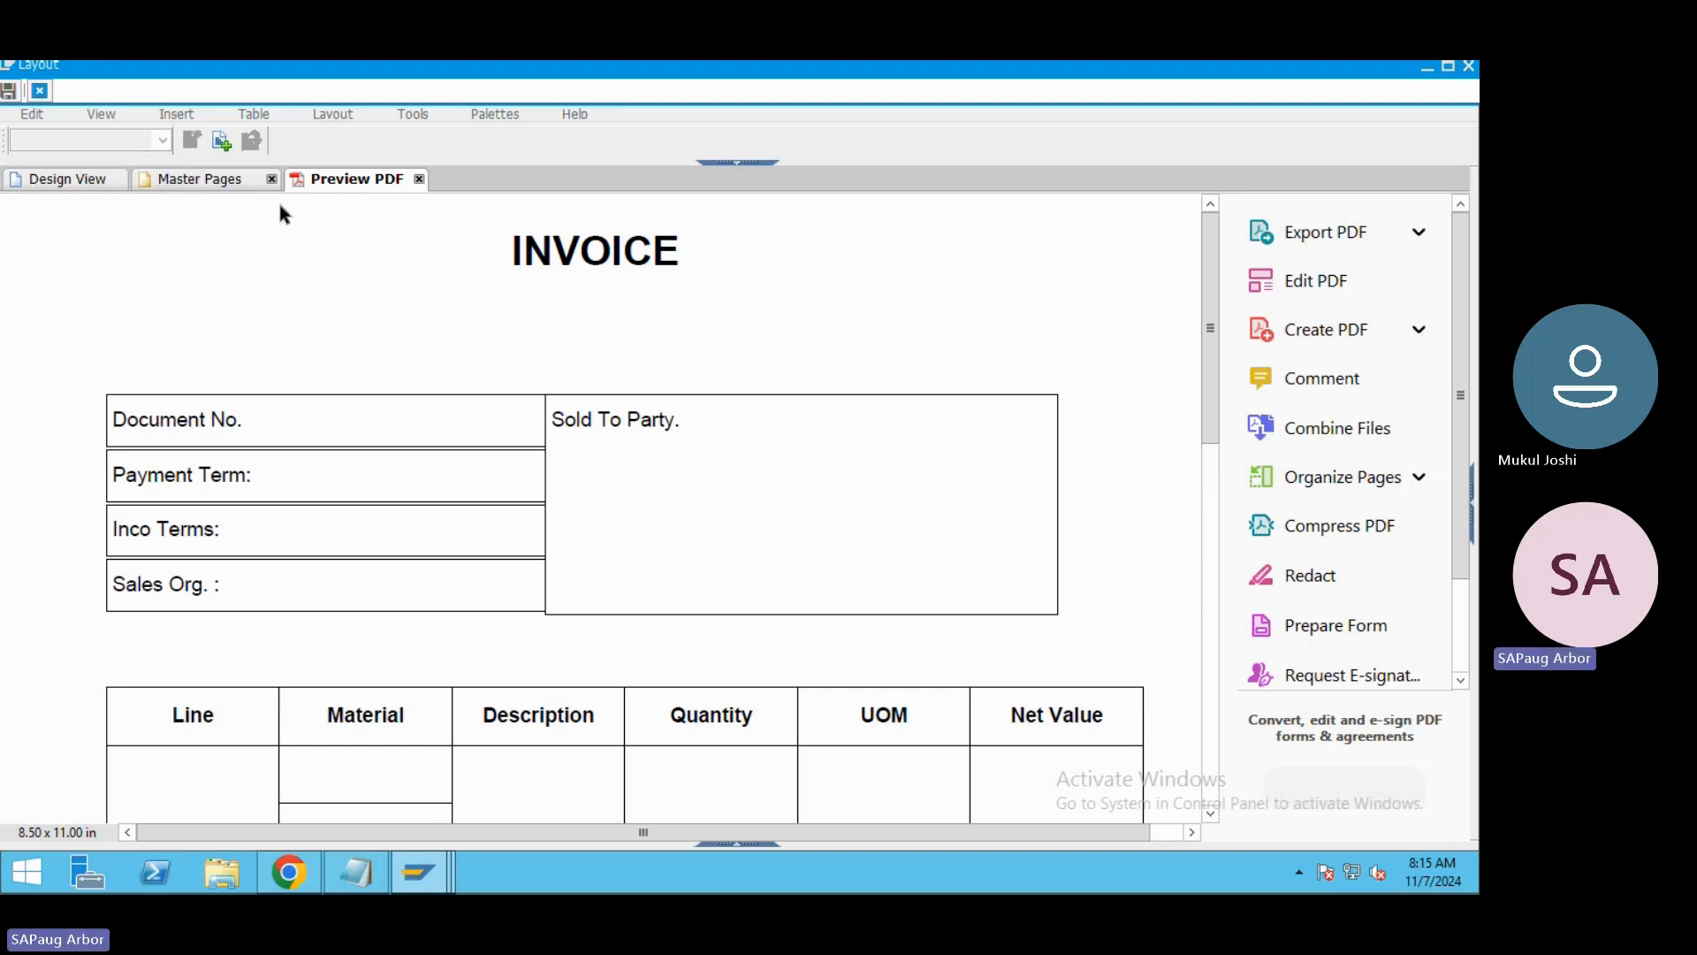
left_click(40, 90)
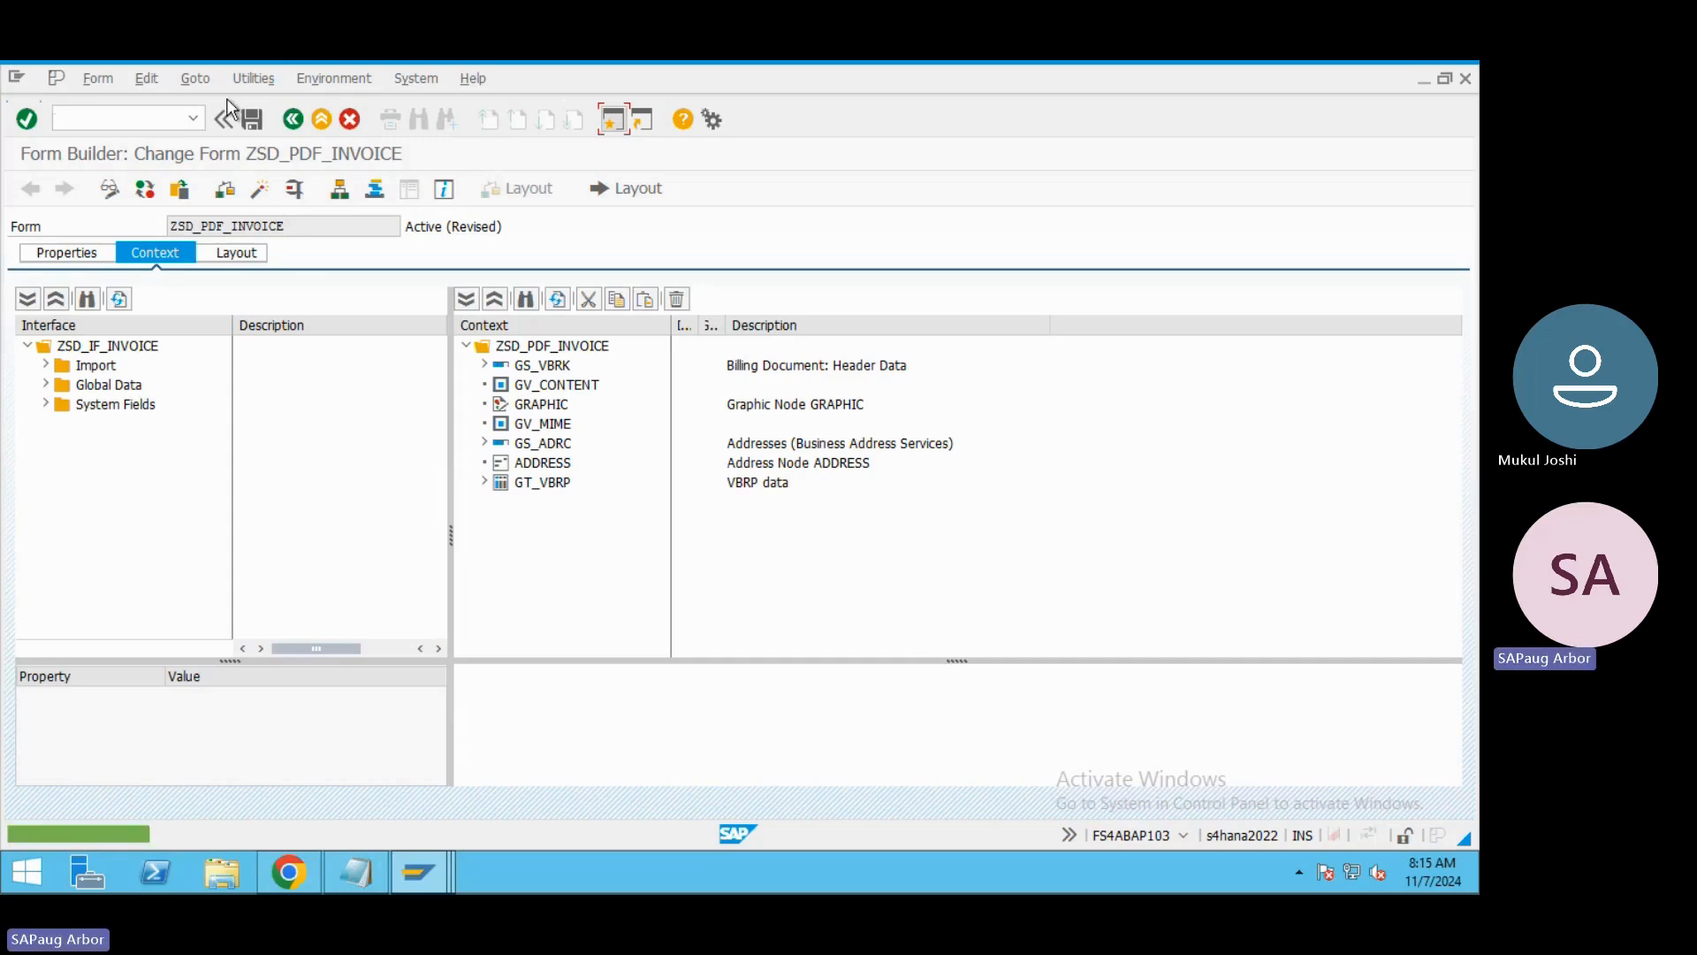
Set the Form Builder's runtime trace level to Very Detailed Trace with the file name Invoice.
left_click(250, 79)
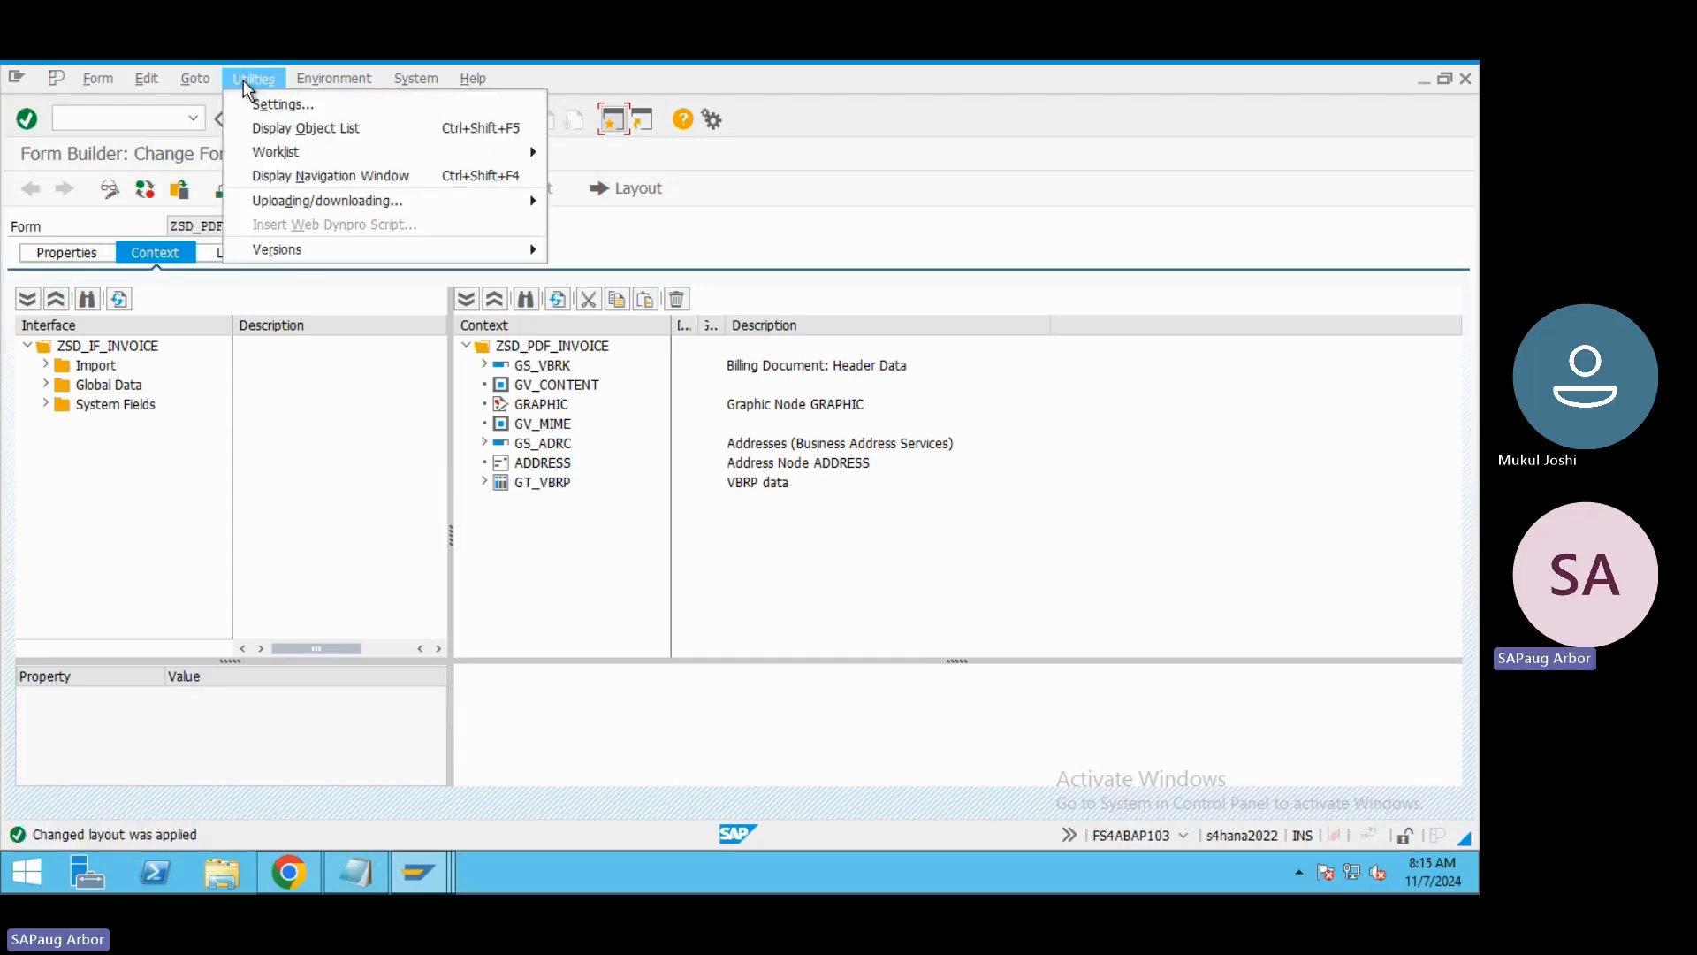
left_click(188, 81)
mouse_move(251, 80)
left_click(269, 105)
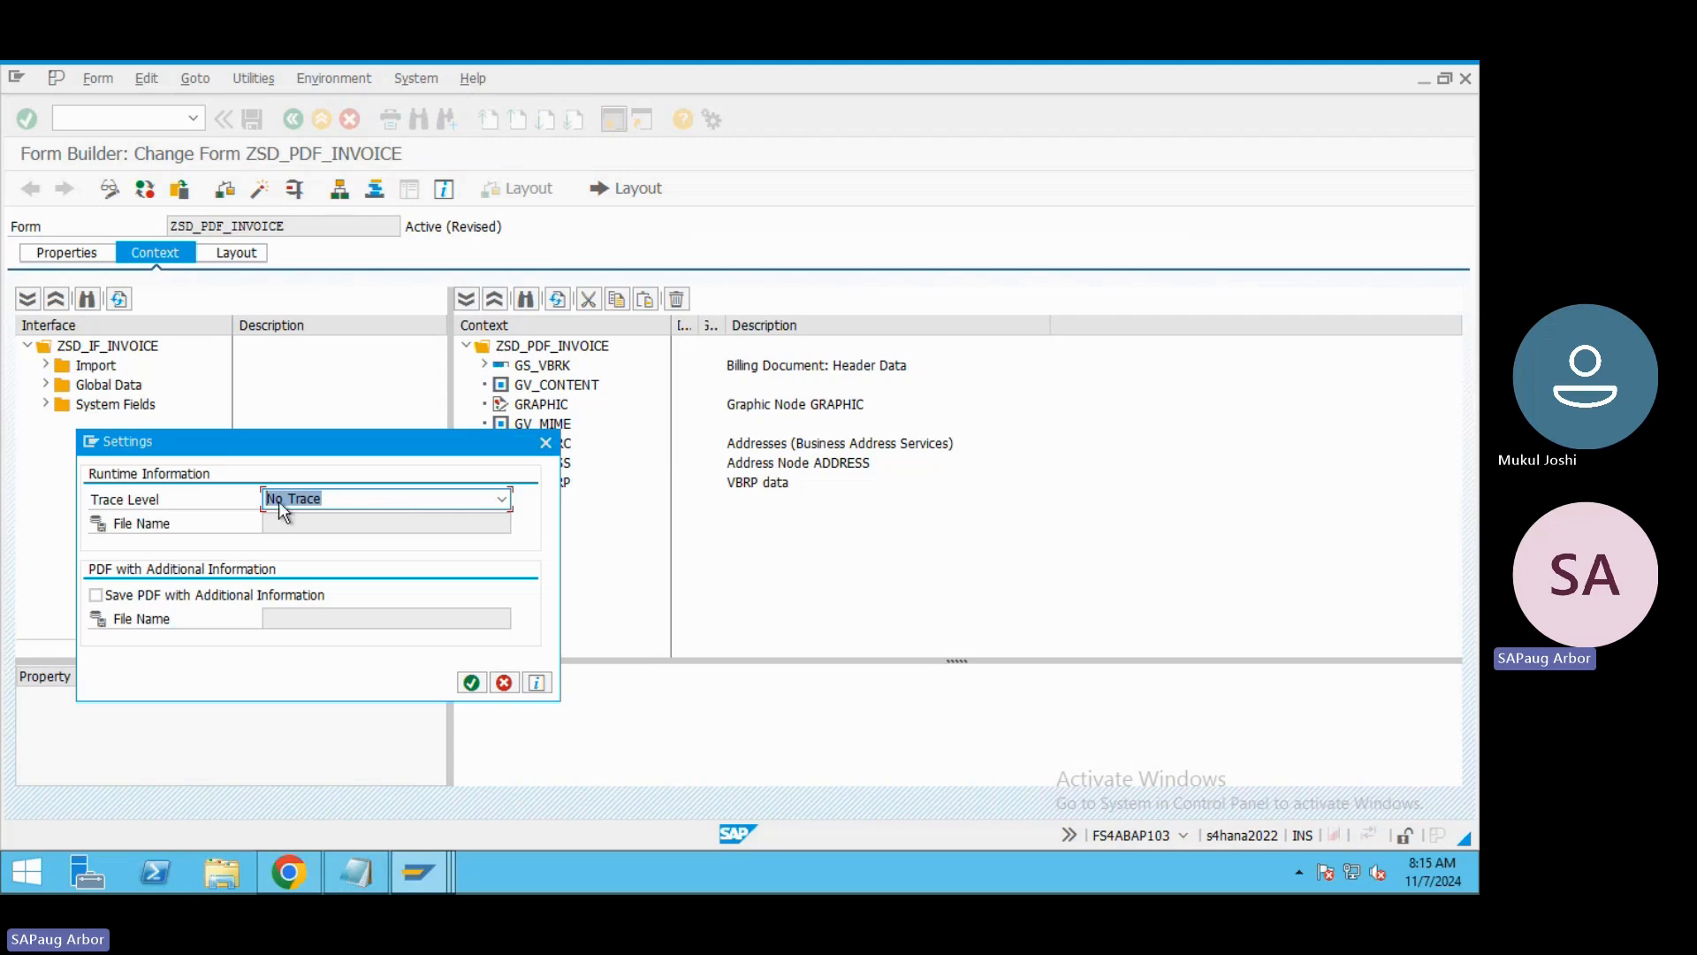
left_click(353, 501)
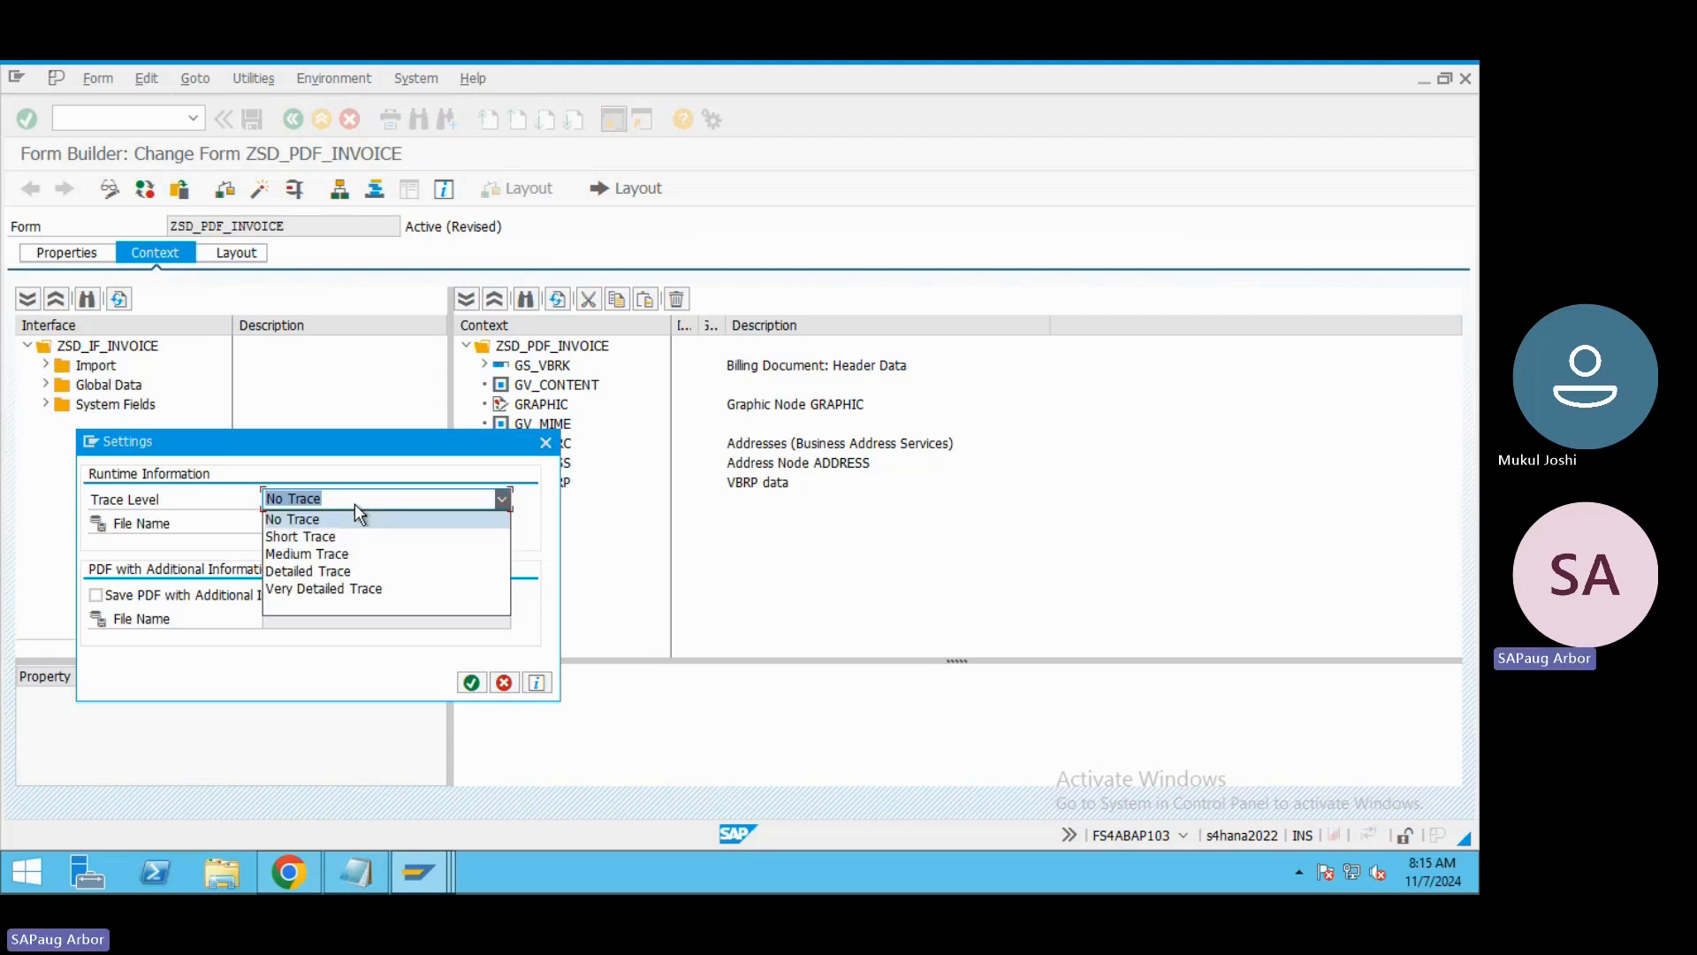
left_click(330, 588)
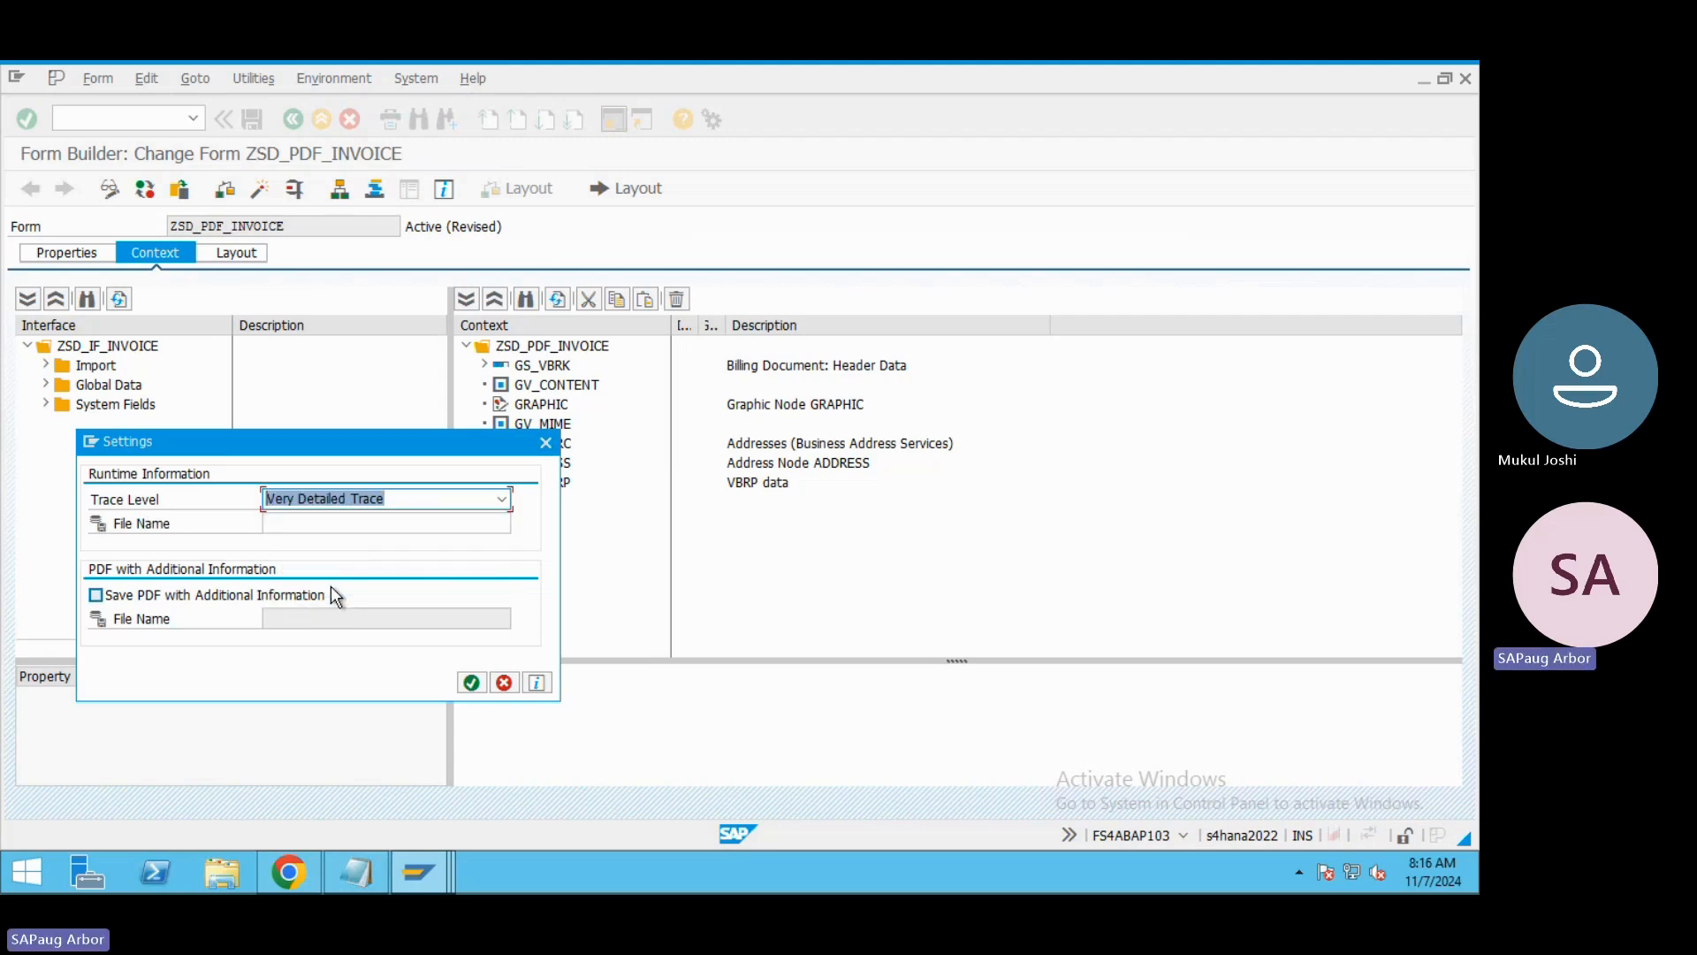
left_click(311, 527)
type("Inv")
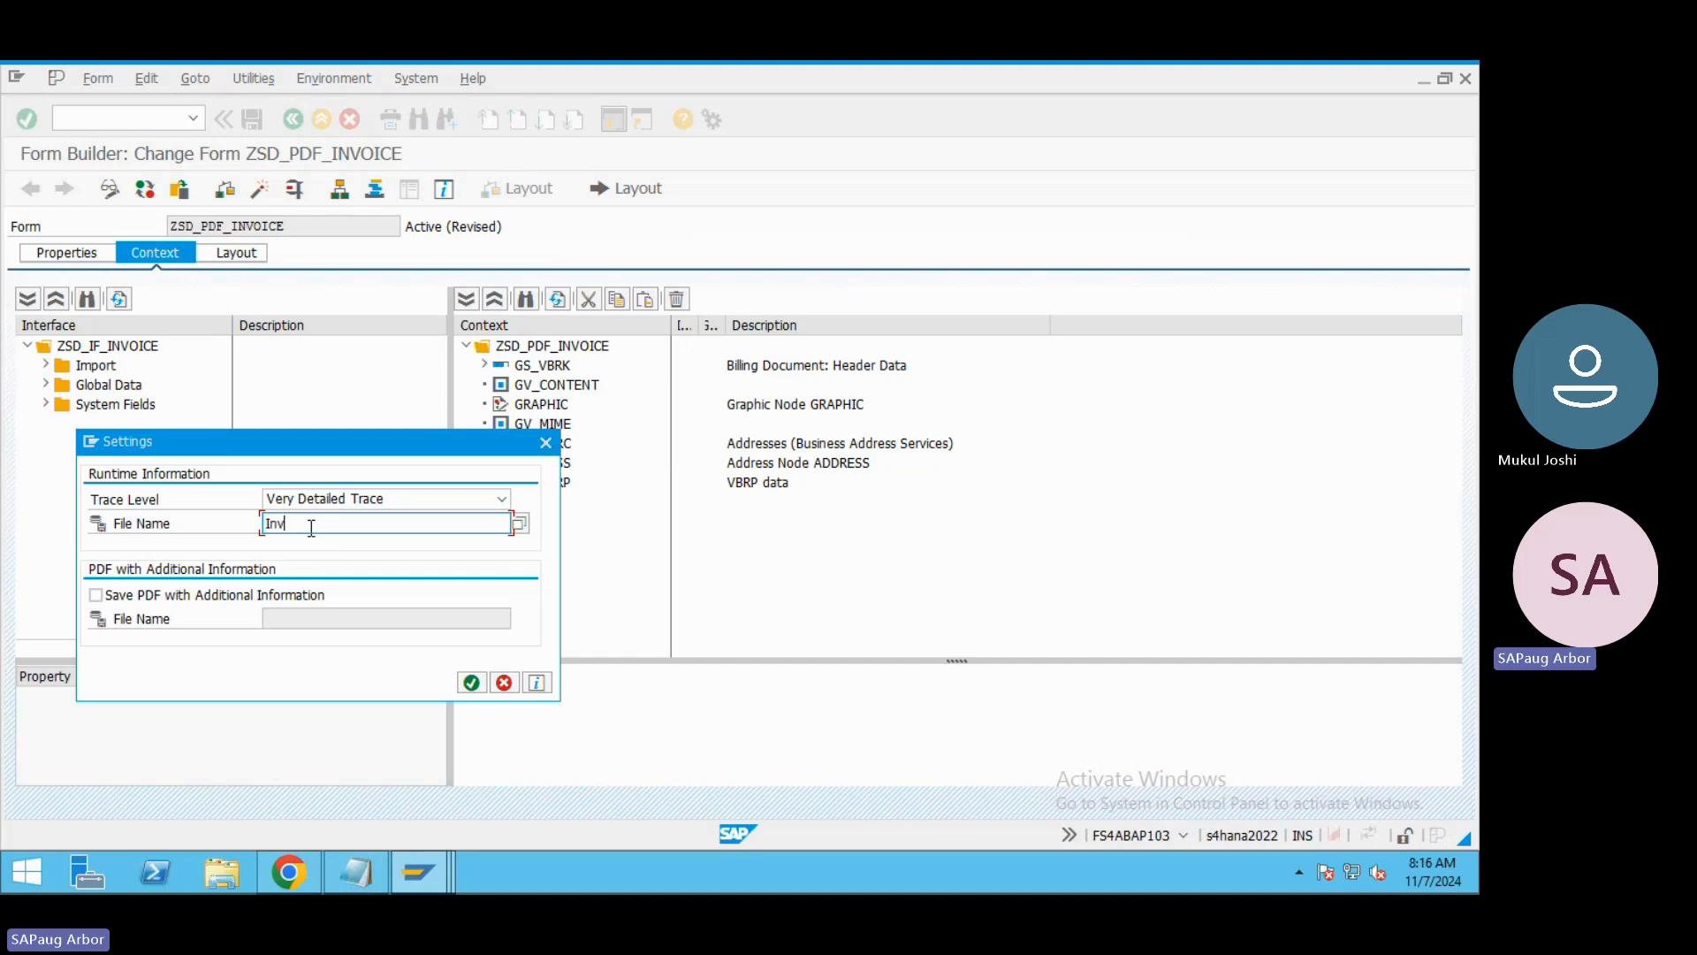
type("oice")
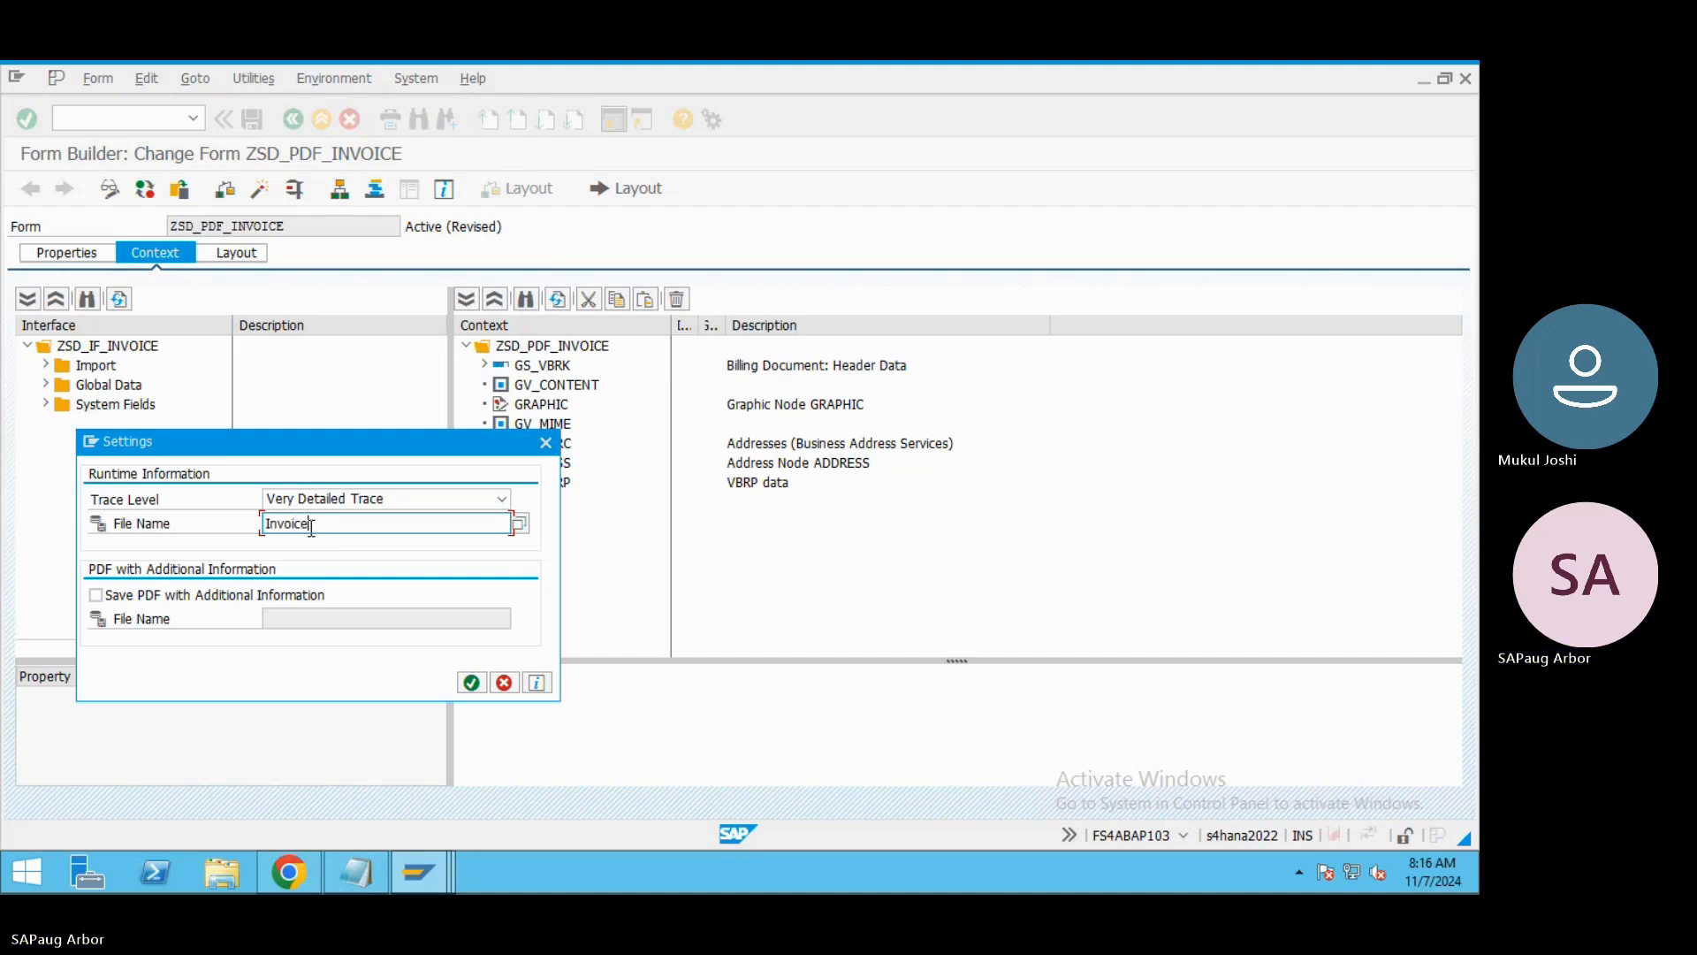
left_click(471, 683)
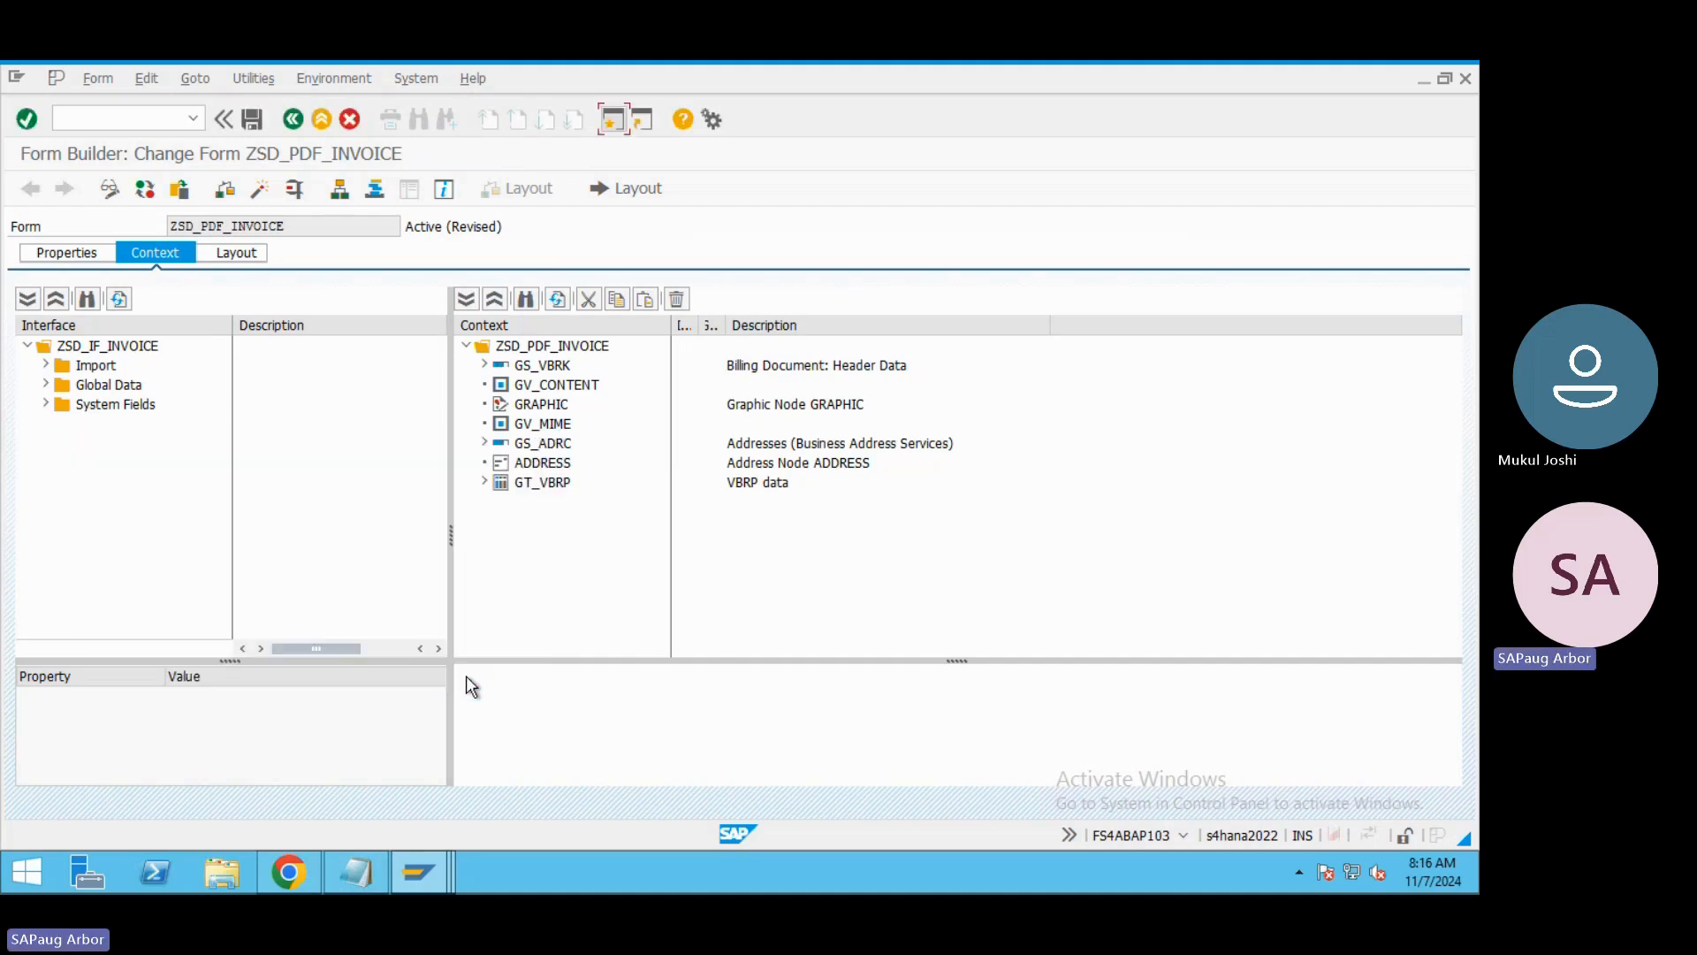
Activate form ZSD_PDF_INVOICE and run its function module test with the billing document number as I_VBELN.
left_click(255, 196)
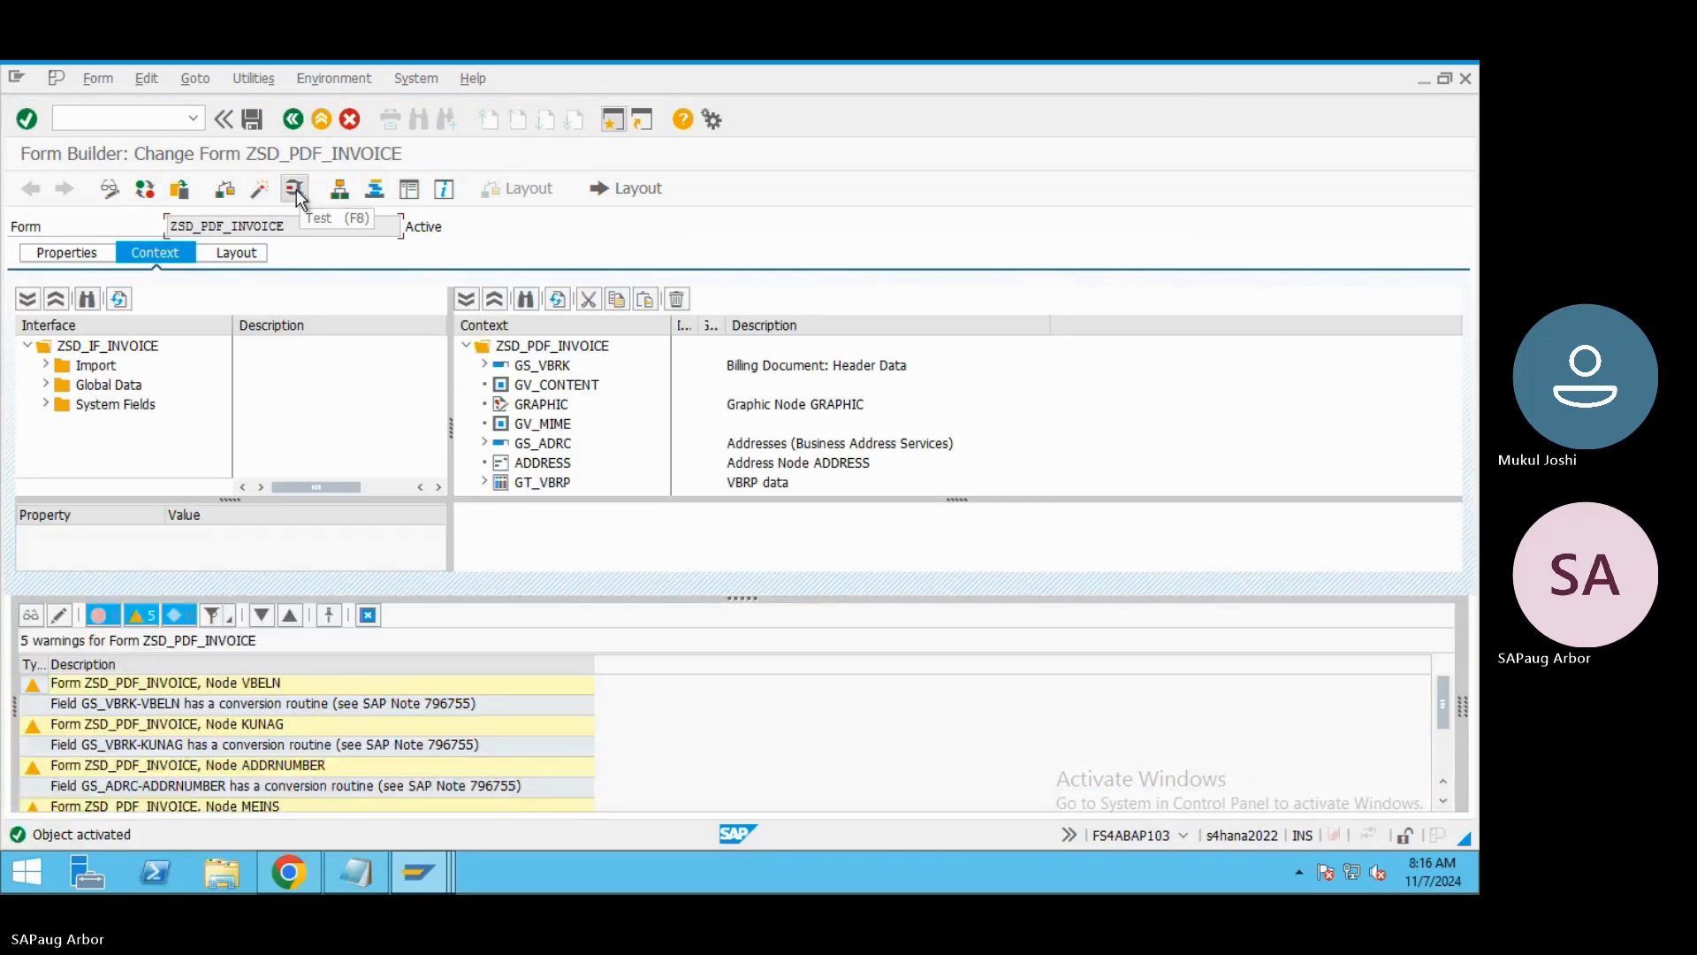
left_click(295, 189)
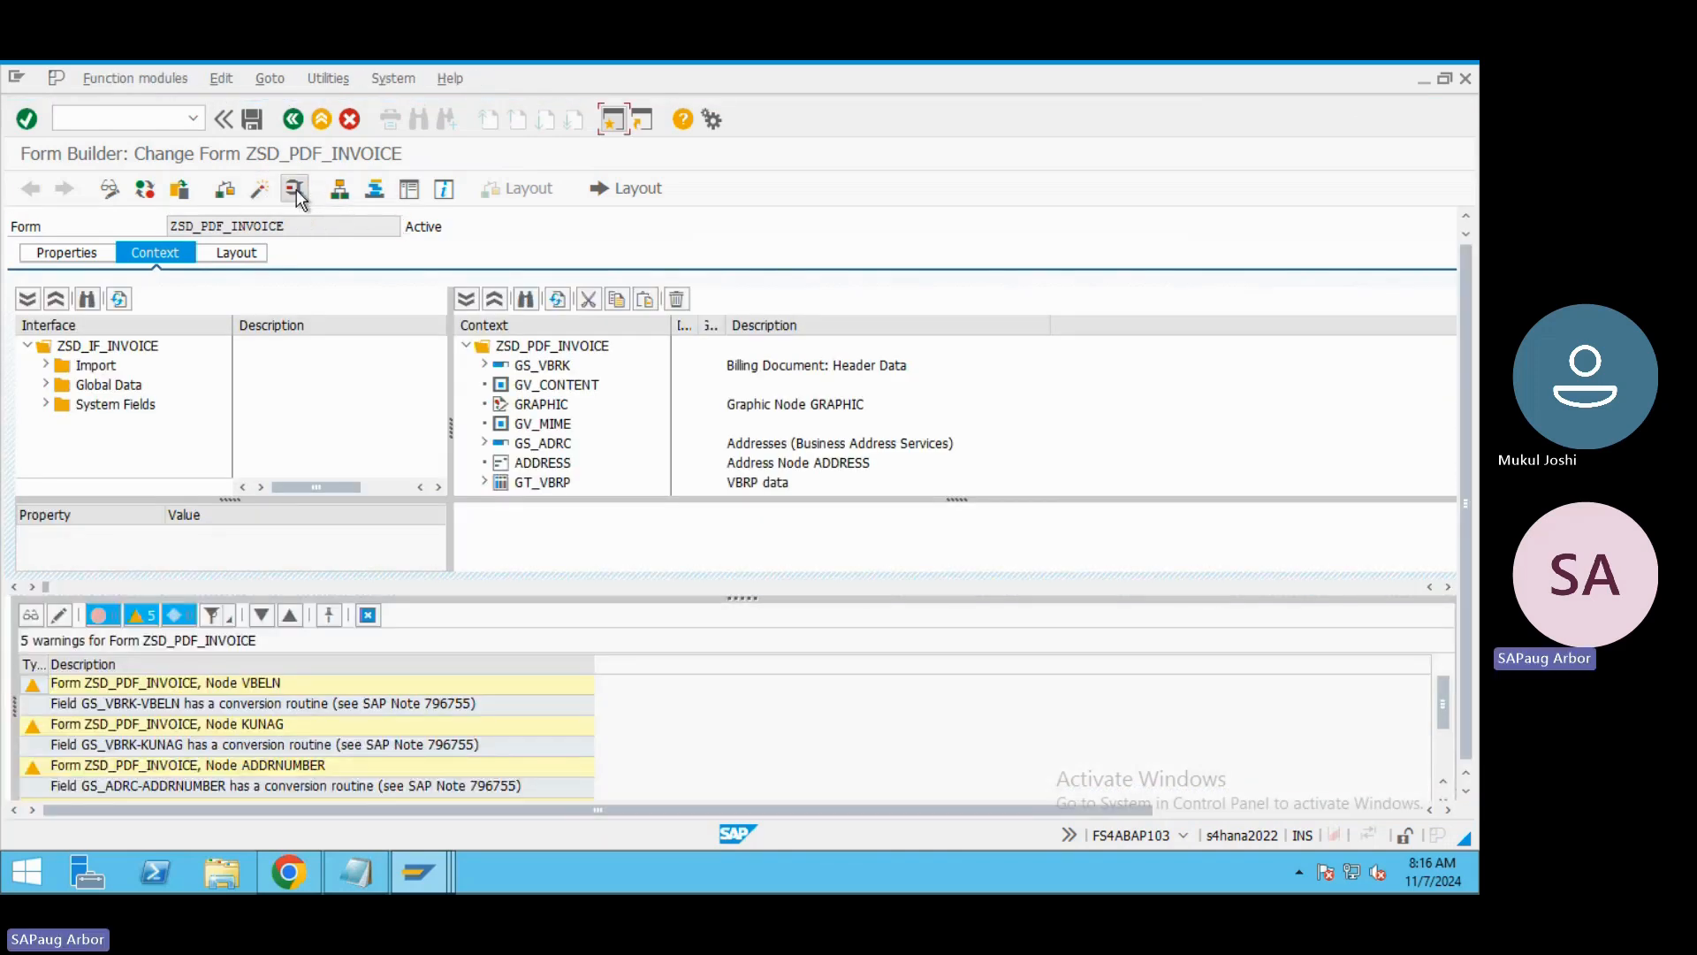
left_click(296, 364)
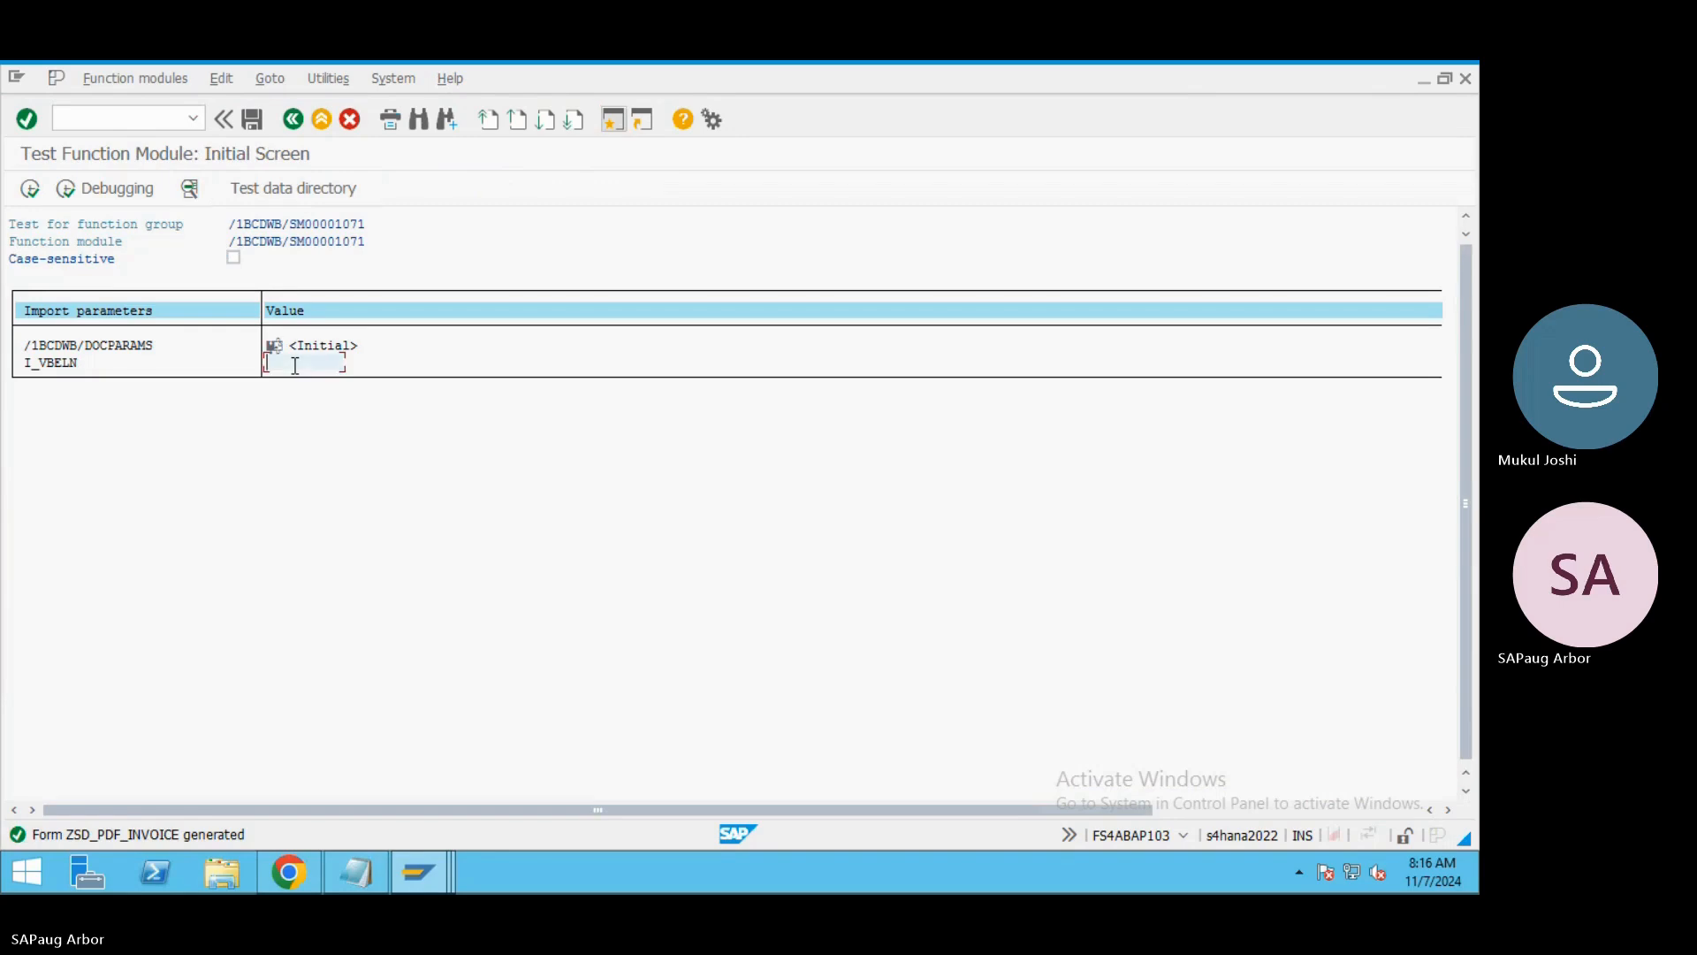
type("90000025")
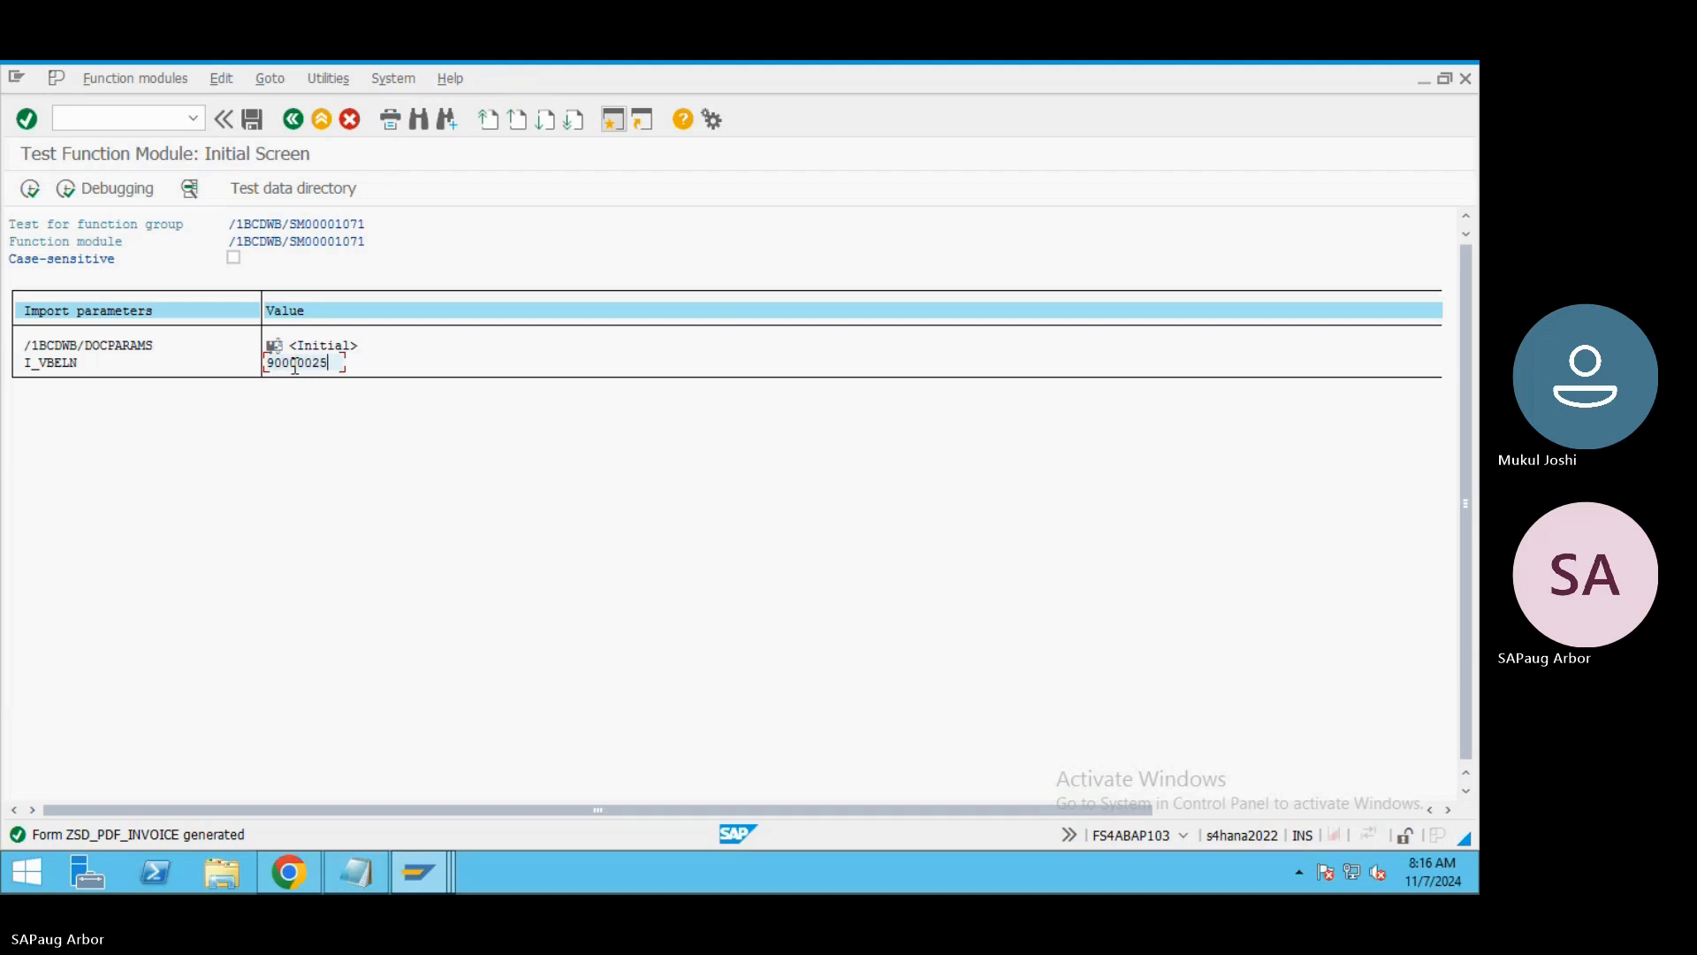
left_click(31, 189)
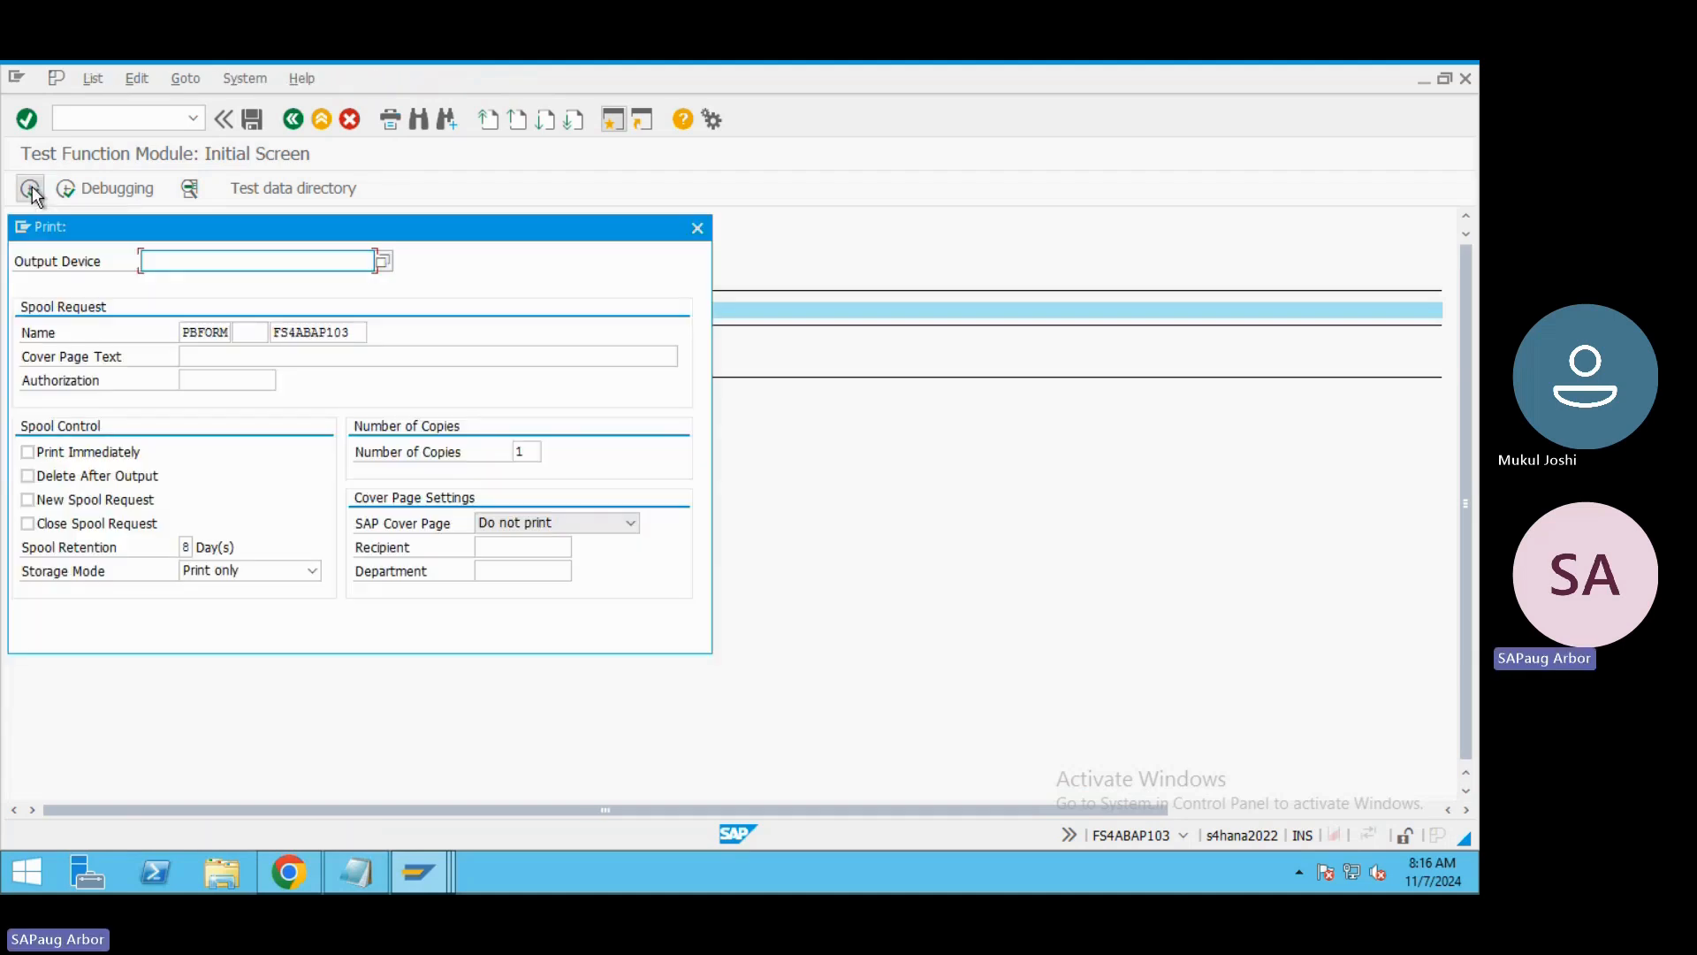
Show the print preview with output device LP01 and display the list of files attached to the invoice PDF.
type("LP01")
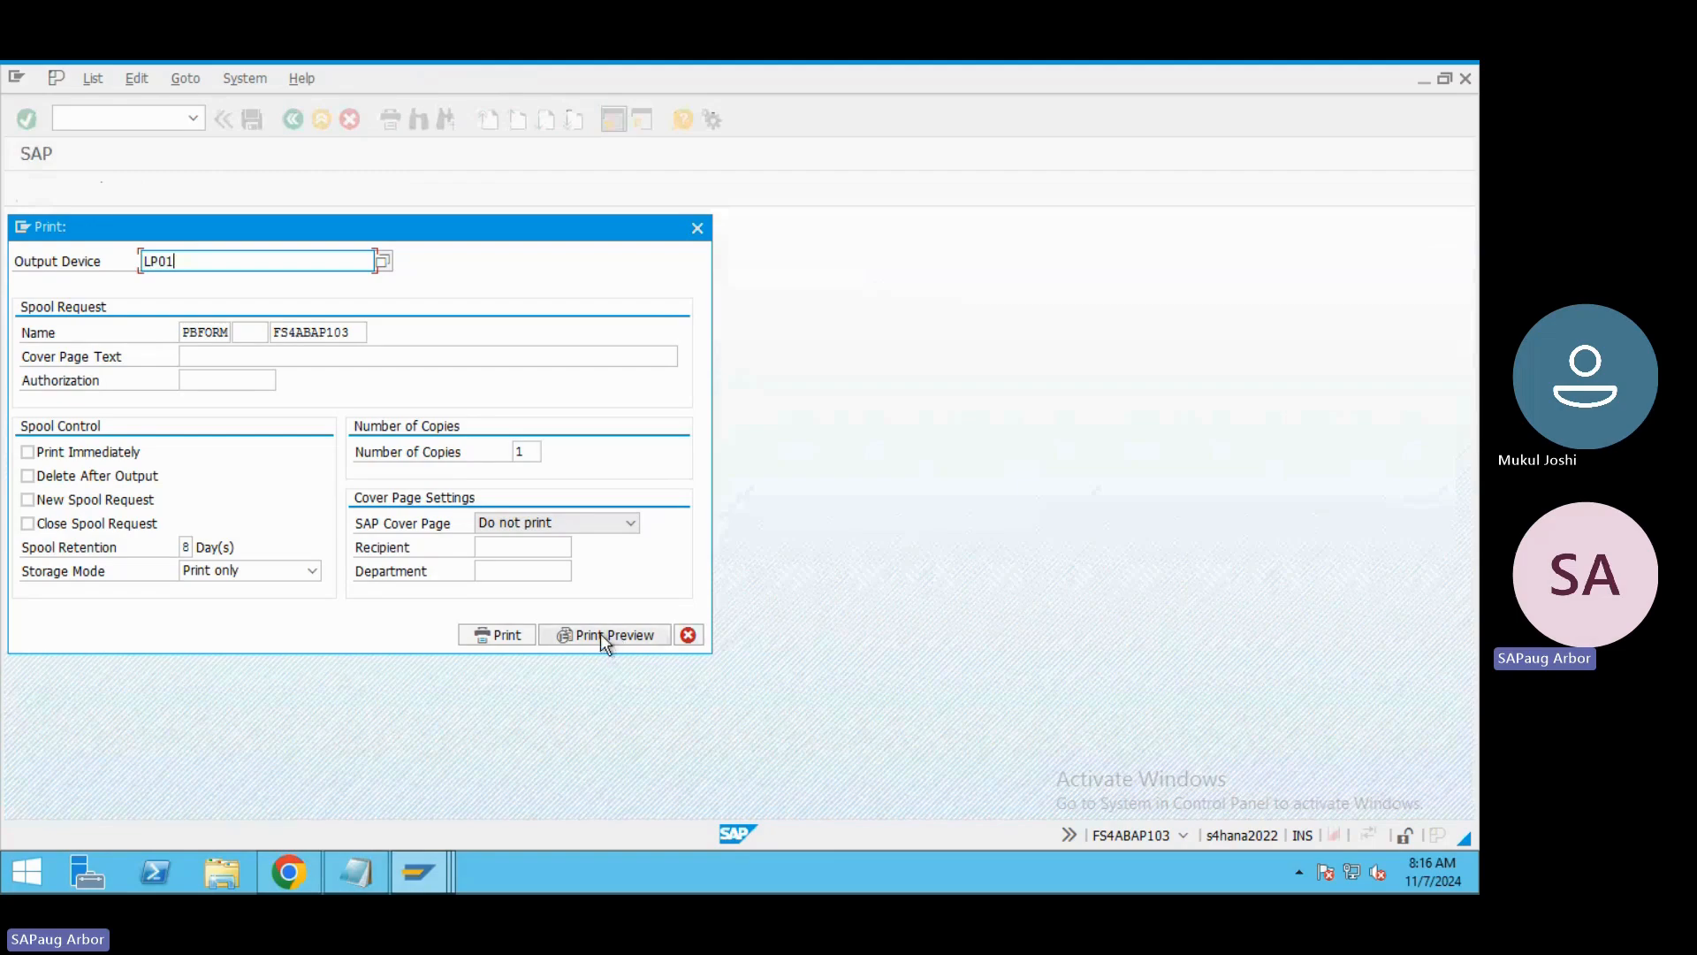
left_click(601, 633)
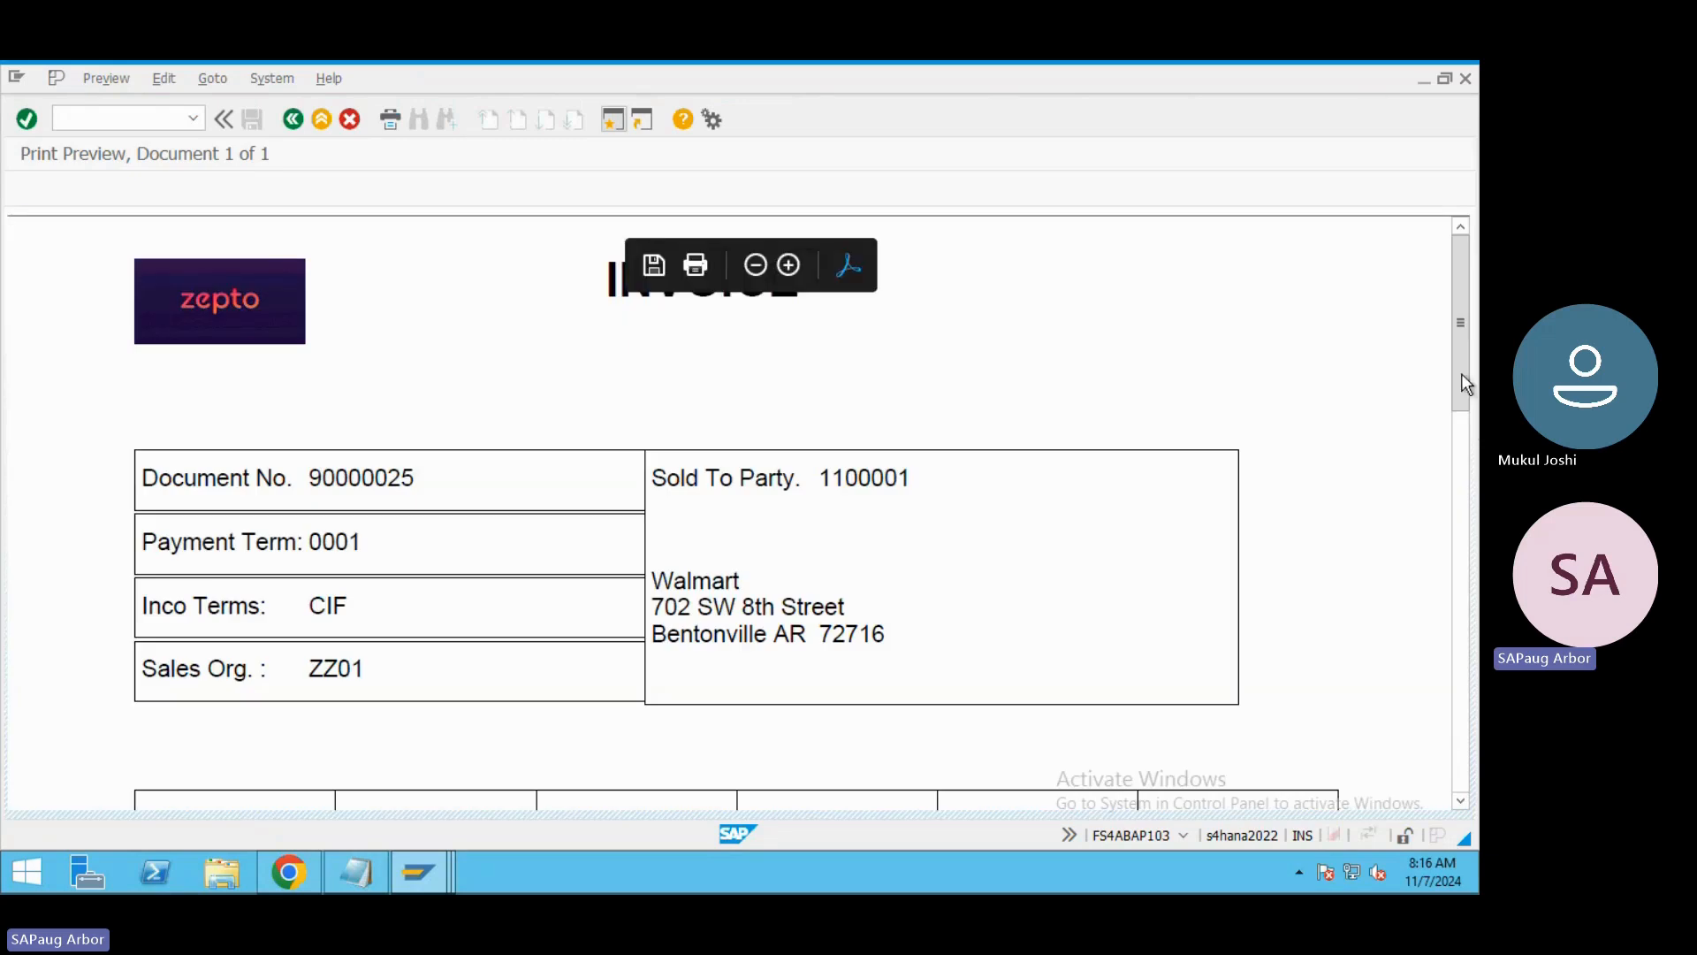
mouse_move(1456, 347)
left_mouse_down()
mouse_move(1461, 475)
mouse_move(1455, 363)
left_mouse_up()
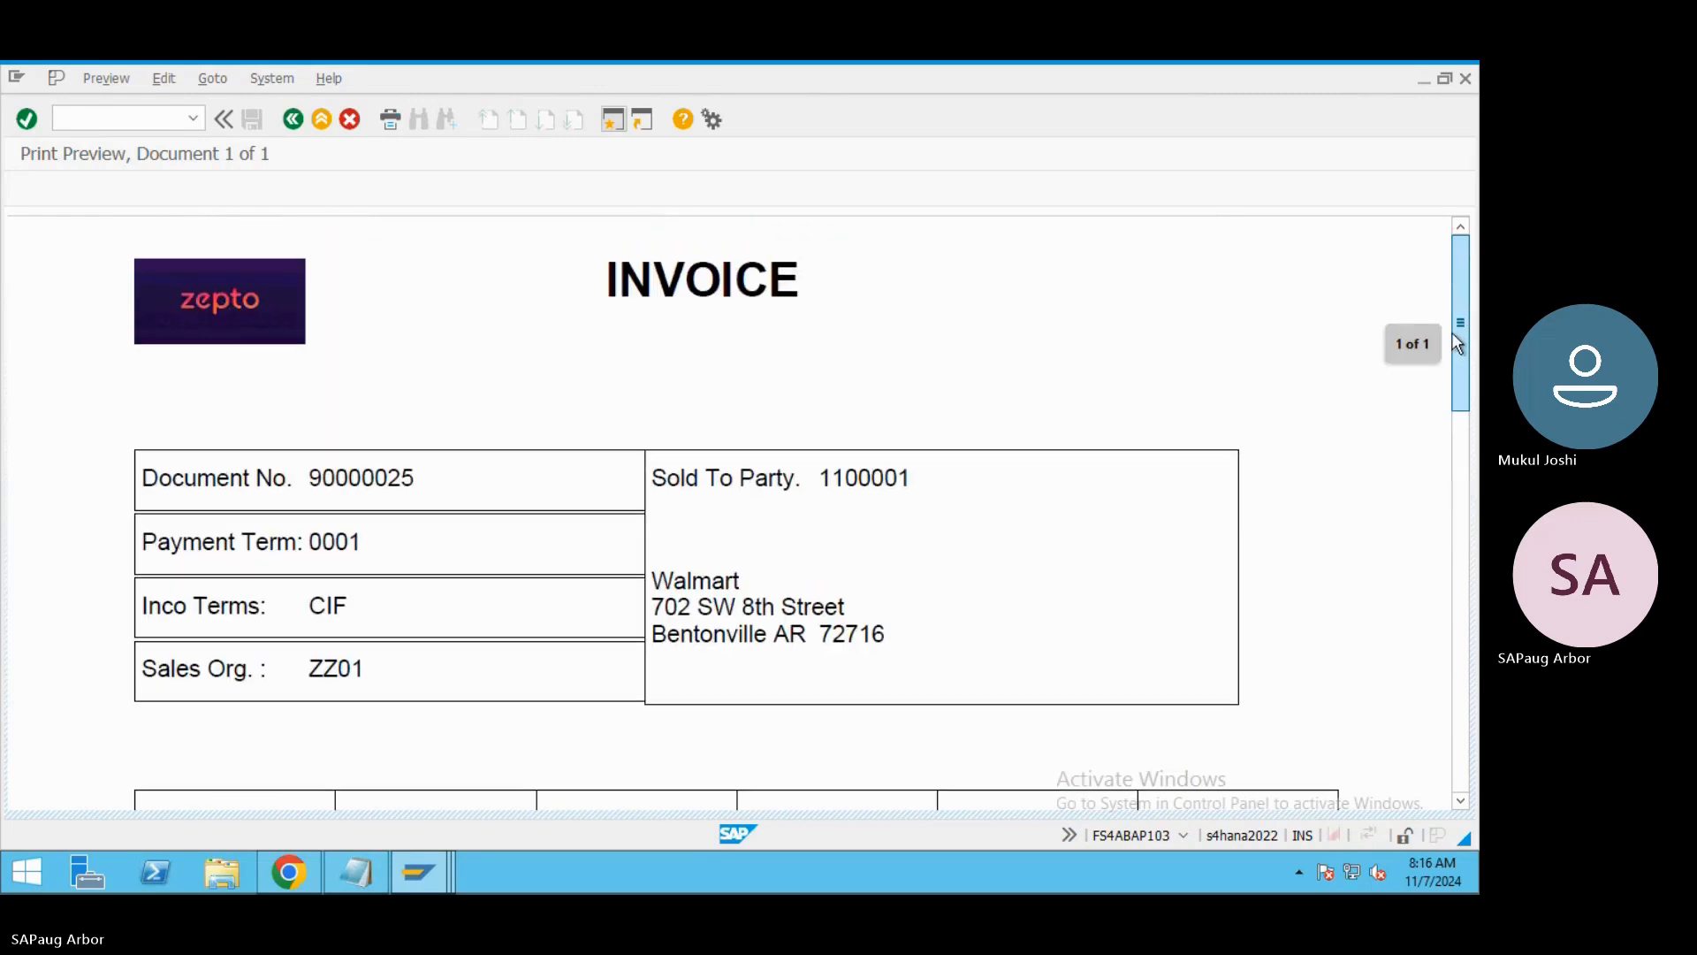
left_click(847, 274)
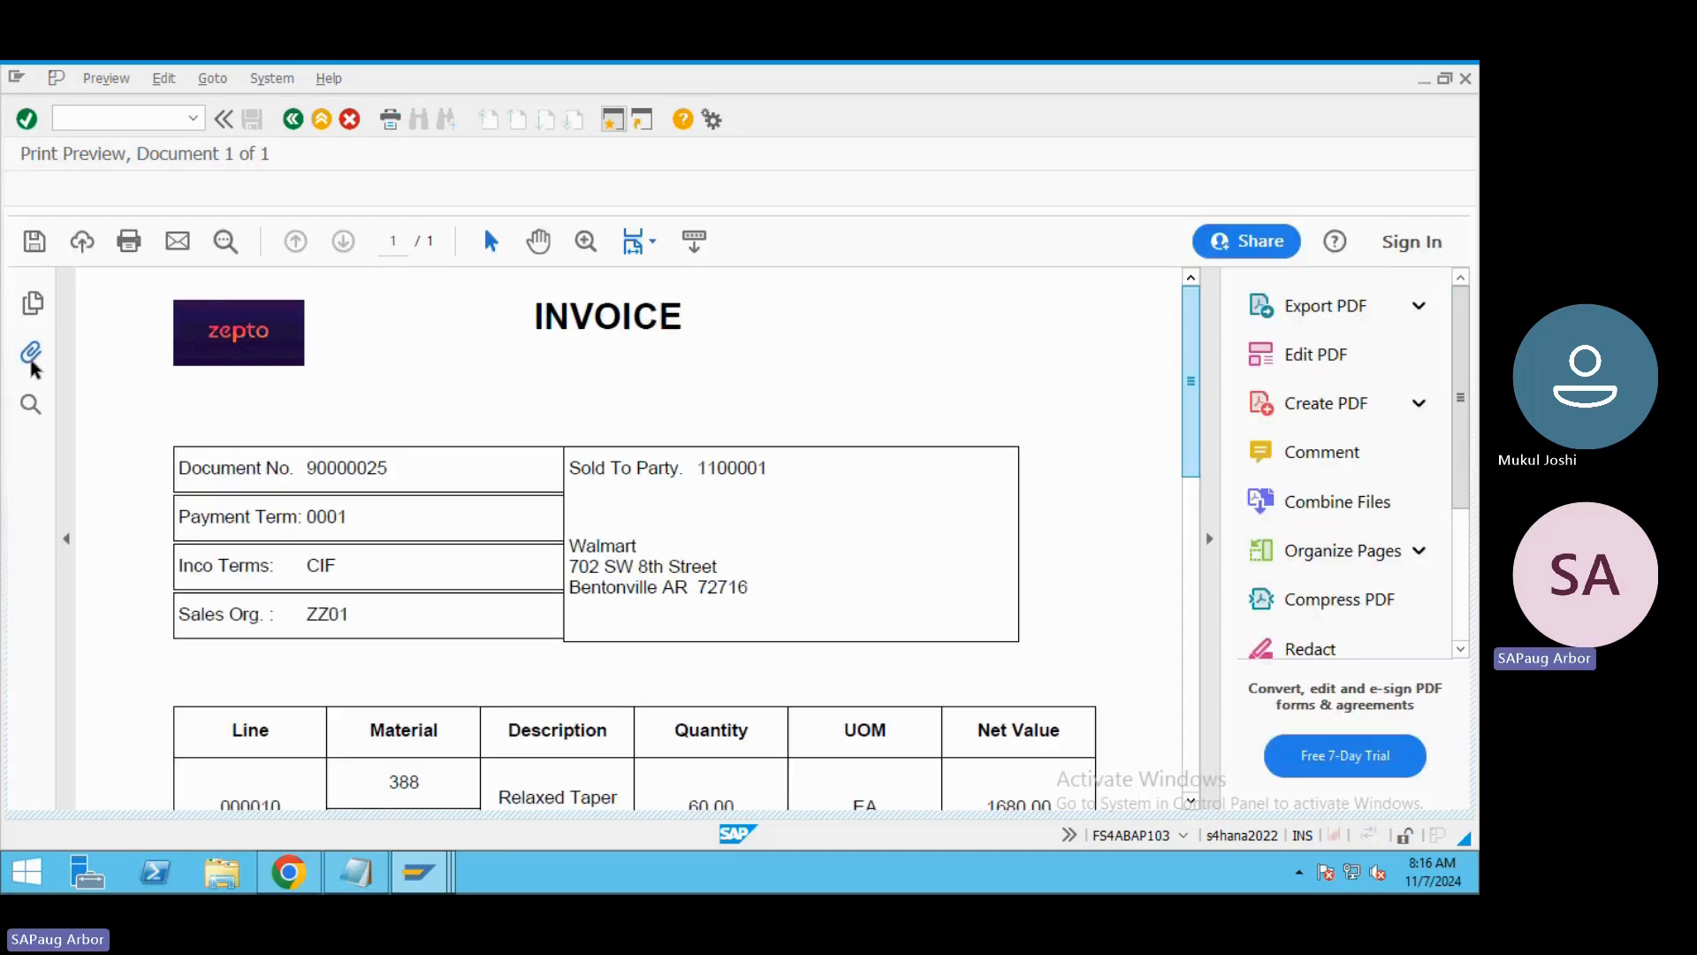
left_click(31, 355)
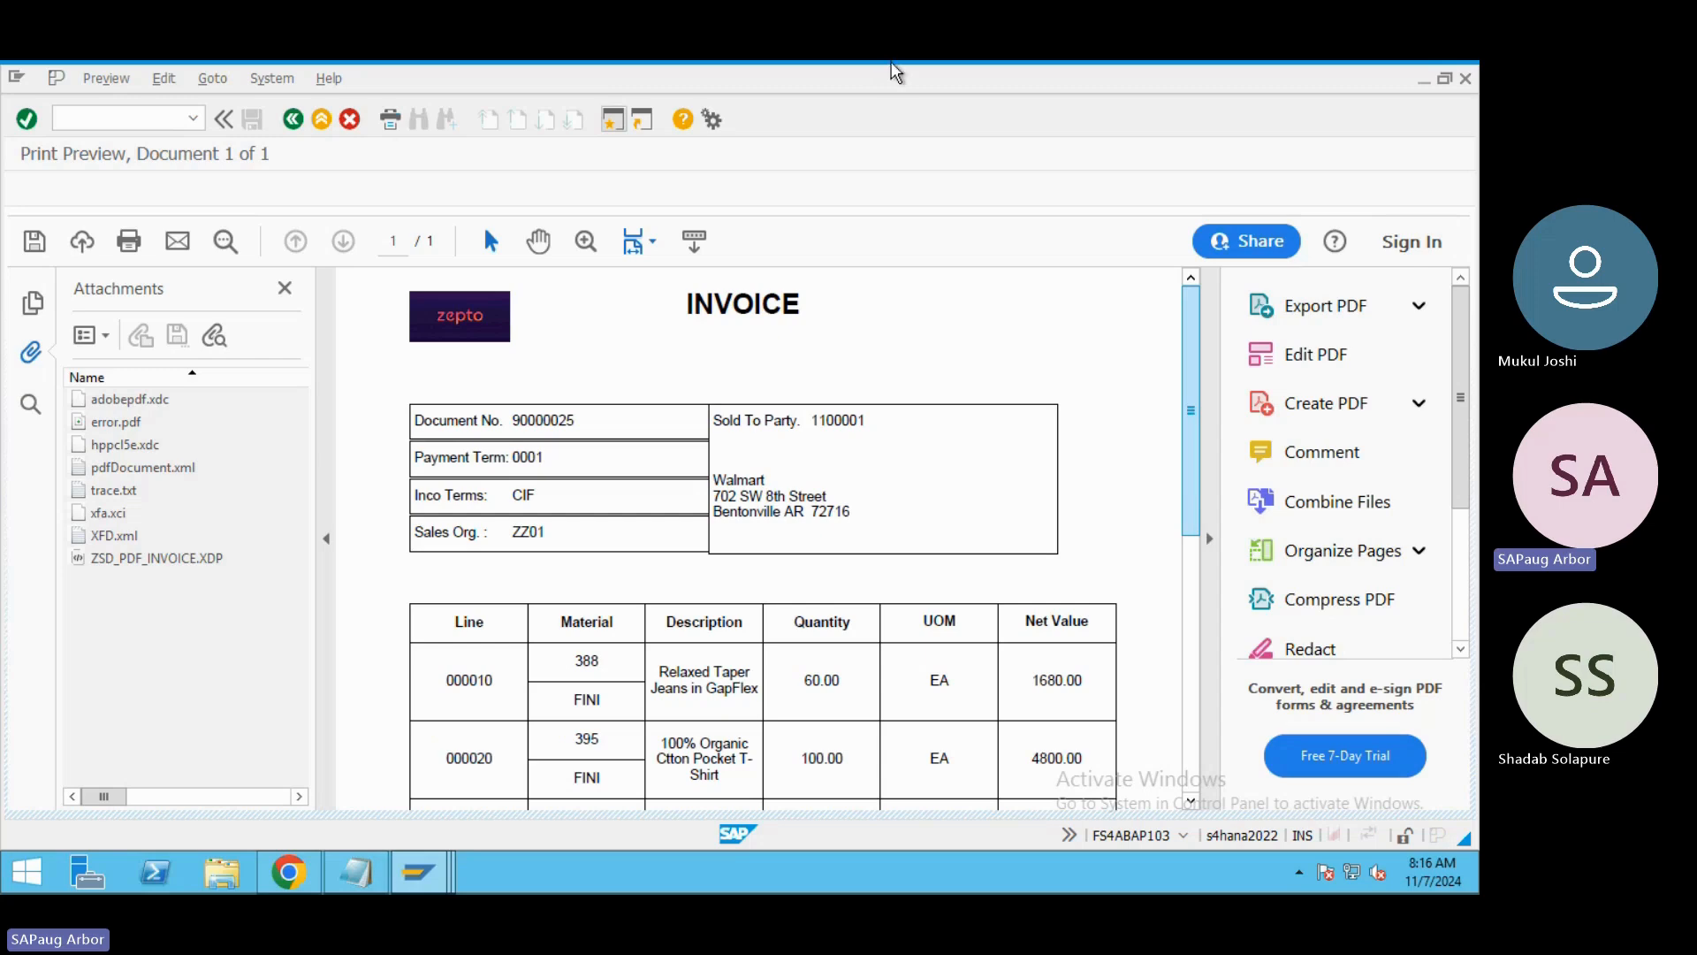
mouse_move(895, 69)
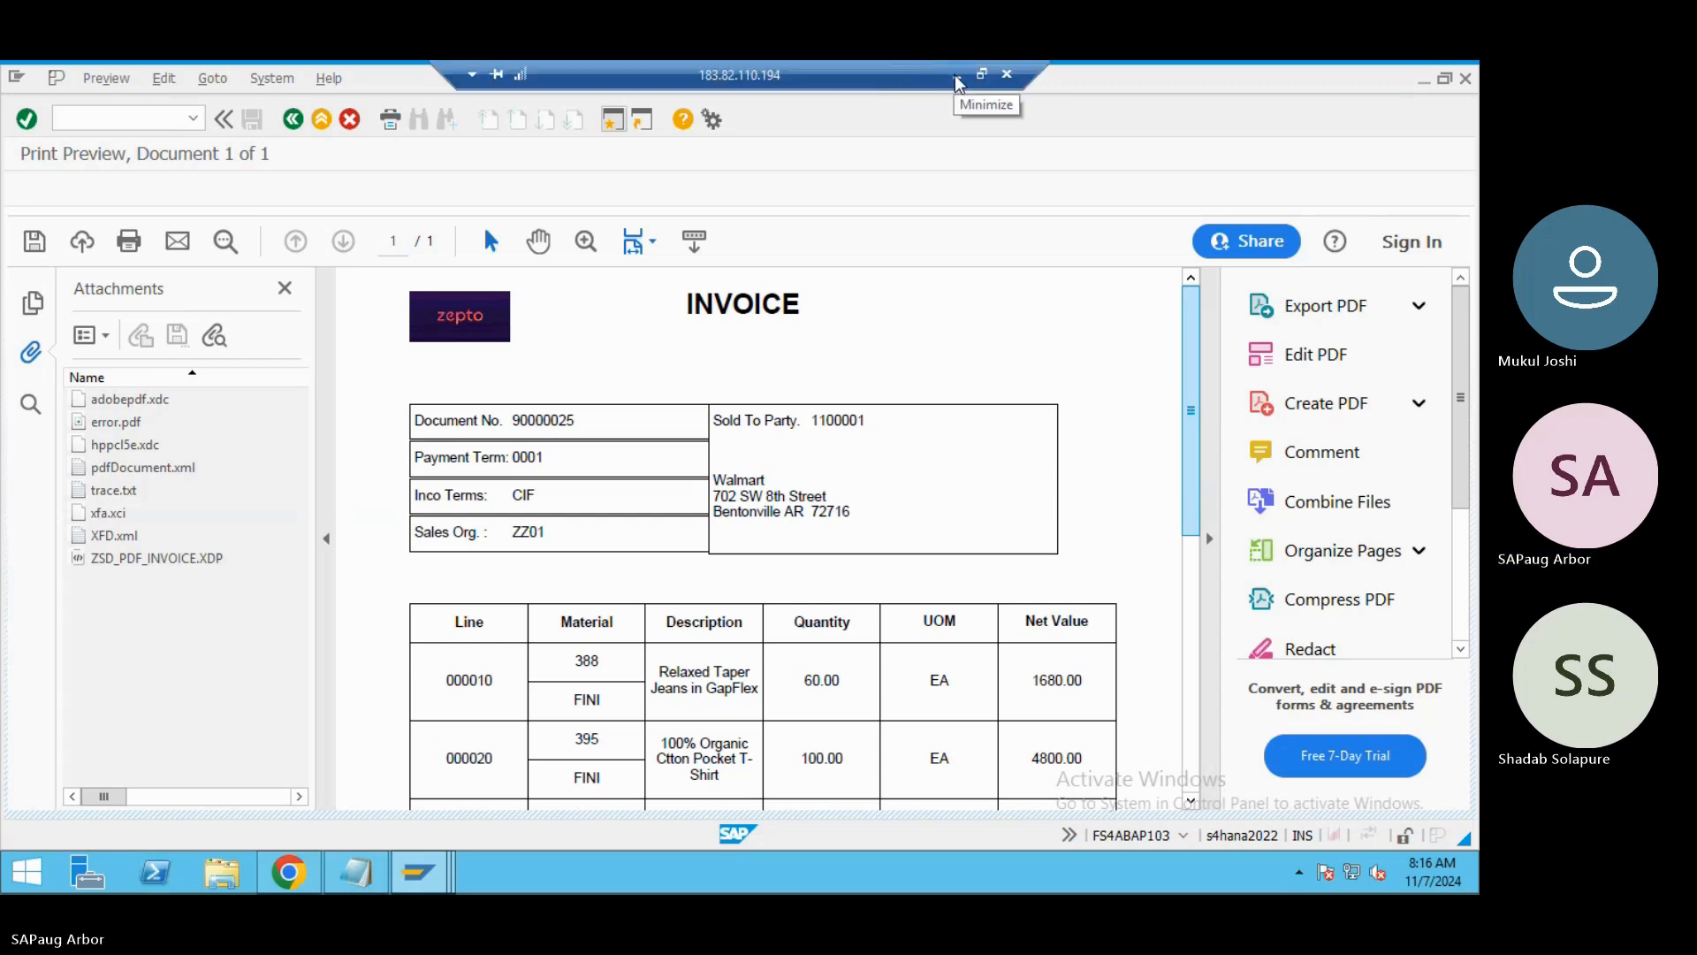
left_click(957, 82)
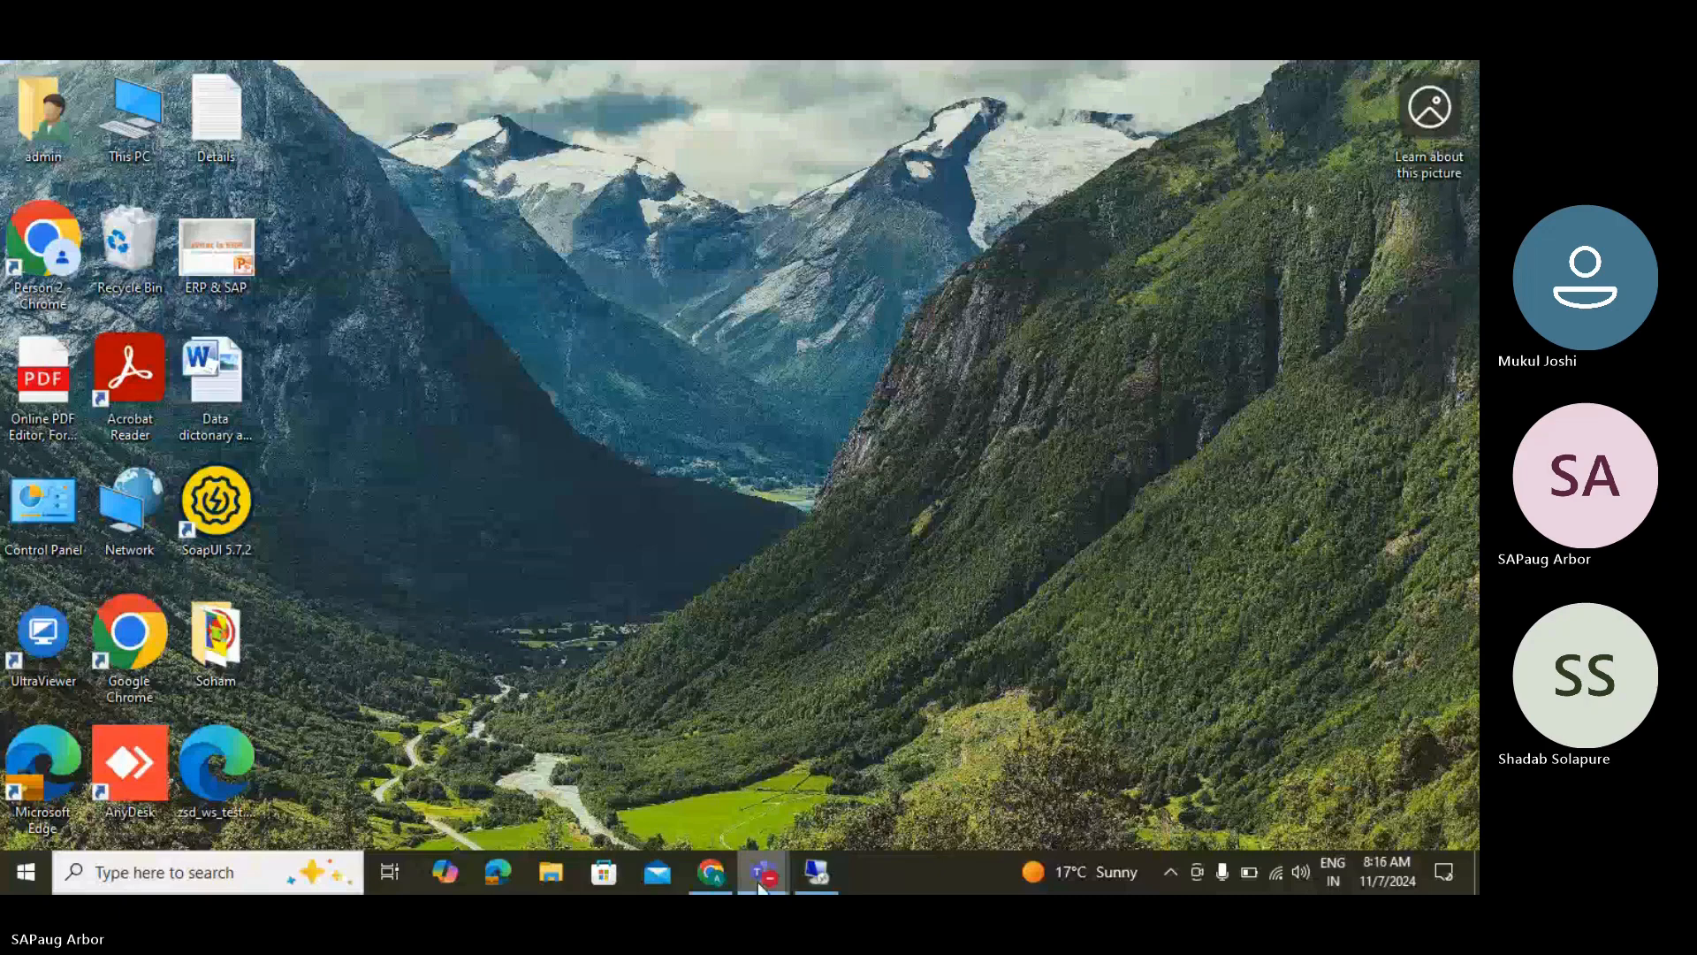
mouse_move(772, 869)
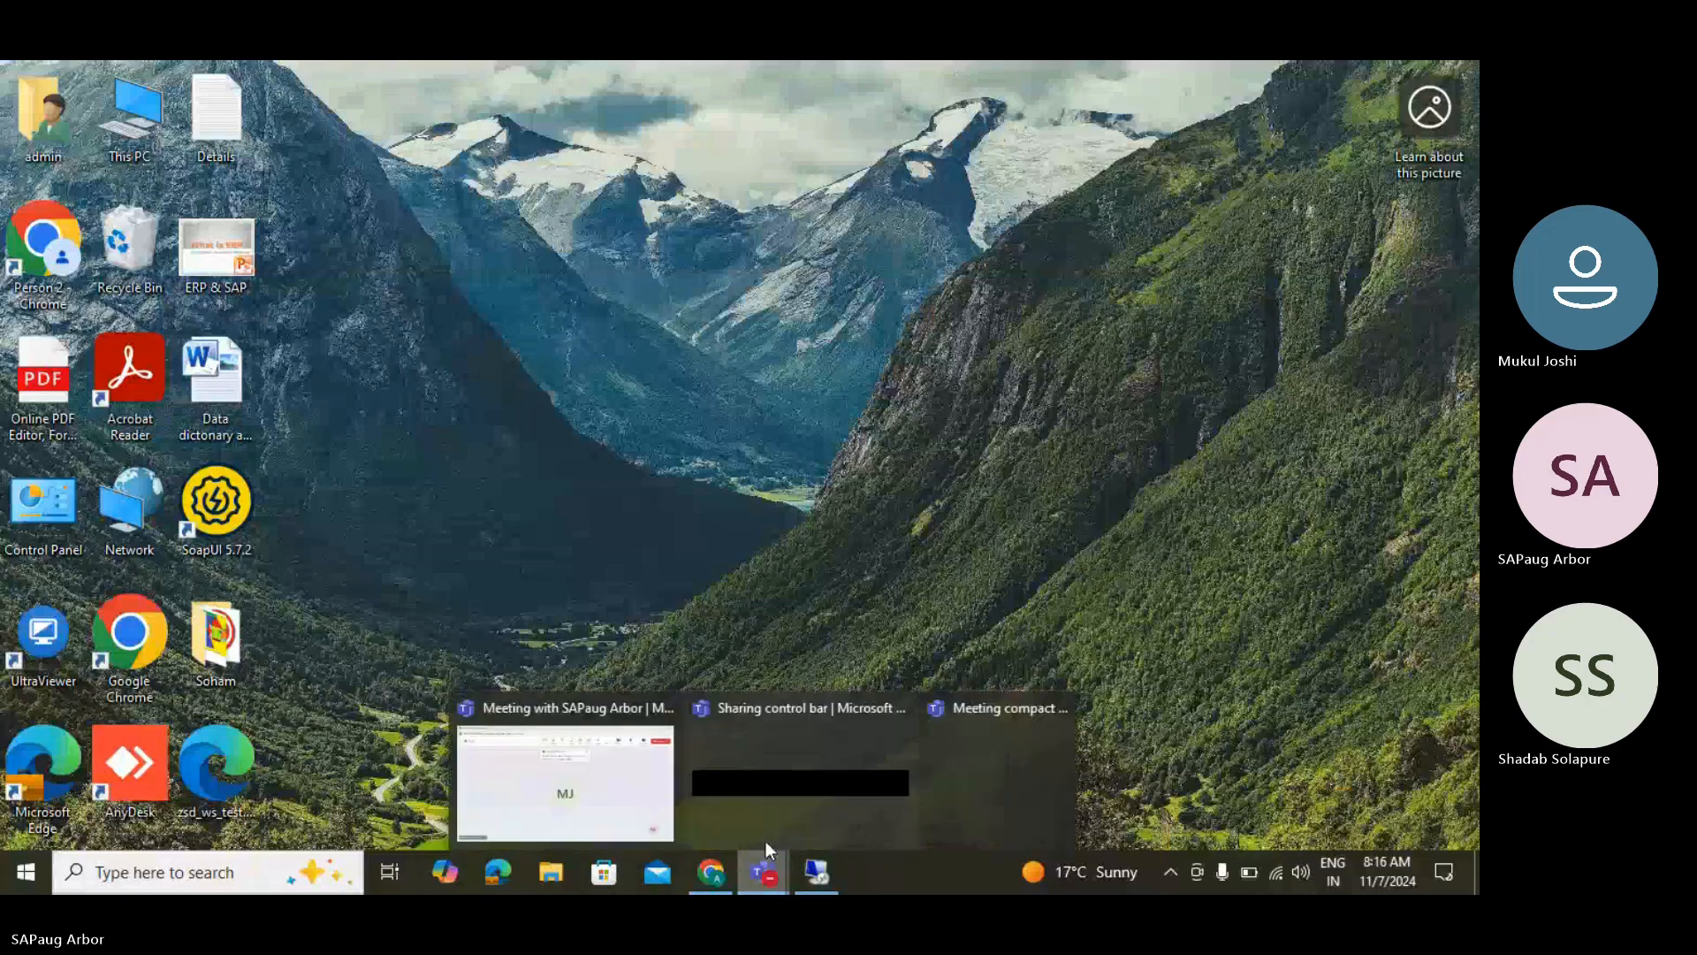
left_click(546, 753)
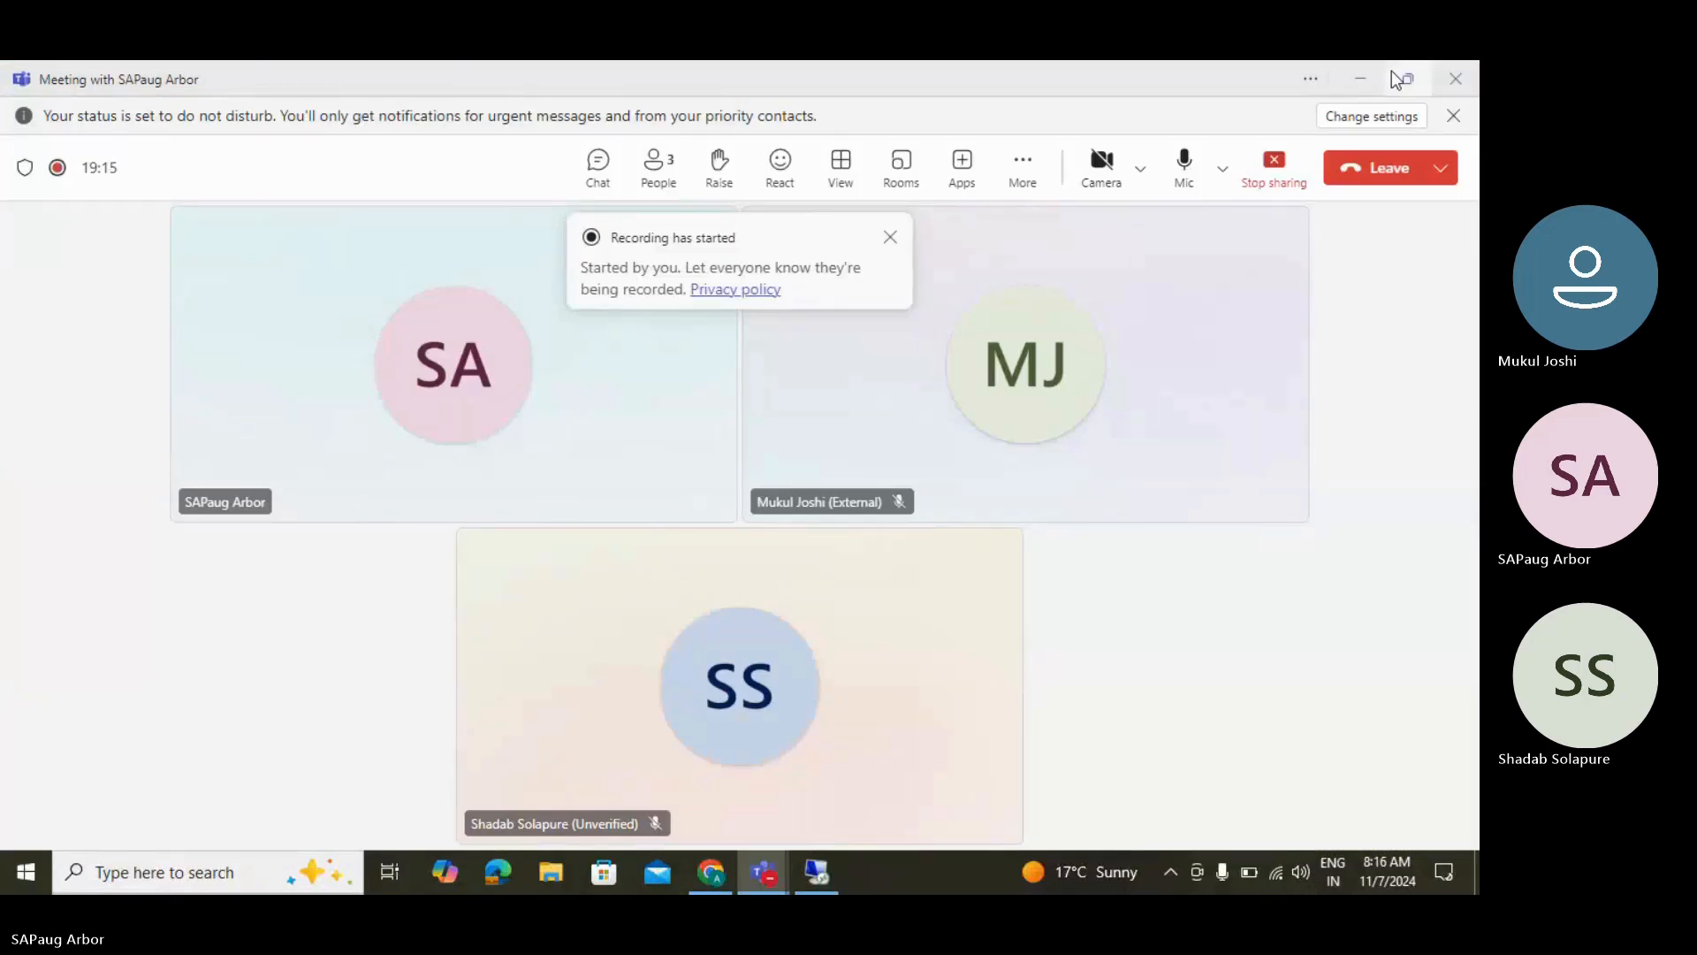
left_click(1344, 86)
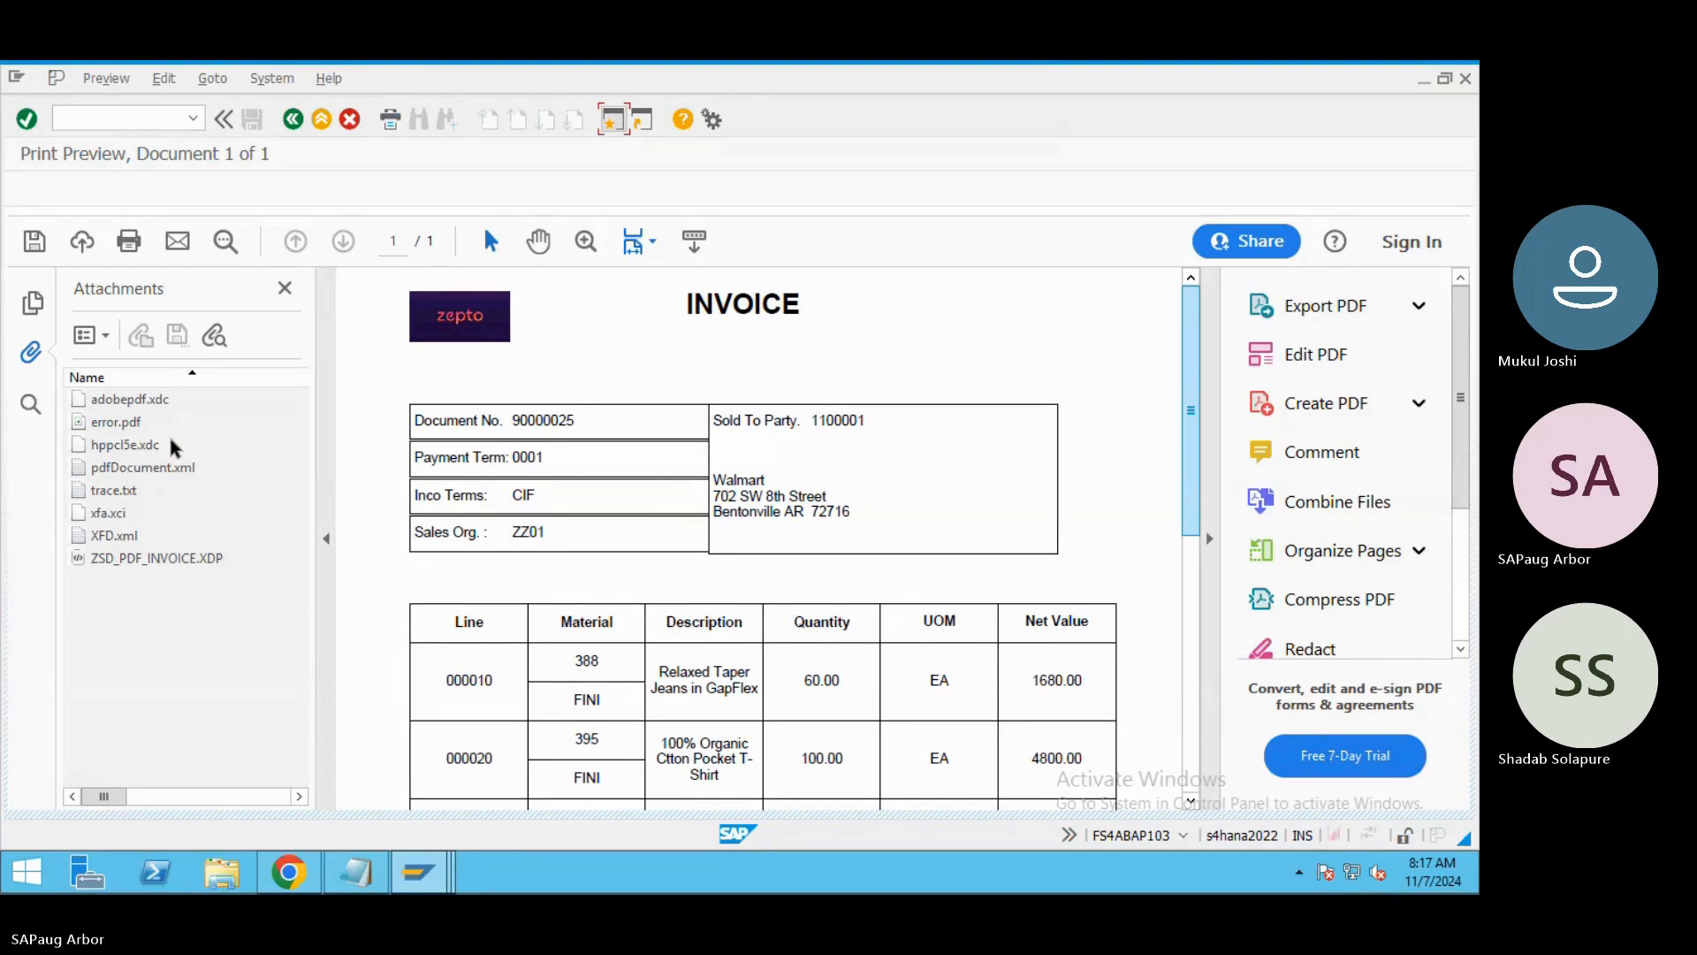
Minimize the SAP sessions to view the server desktop, and bring the print preview session back.
left_click(148, 568)
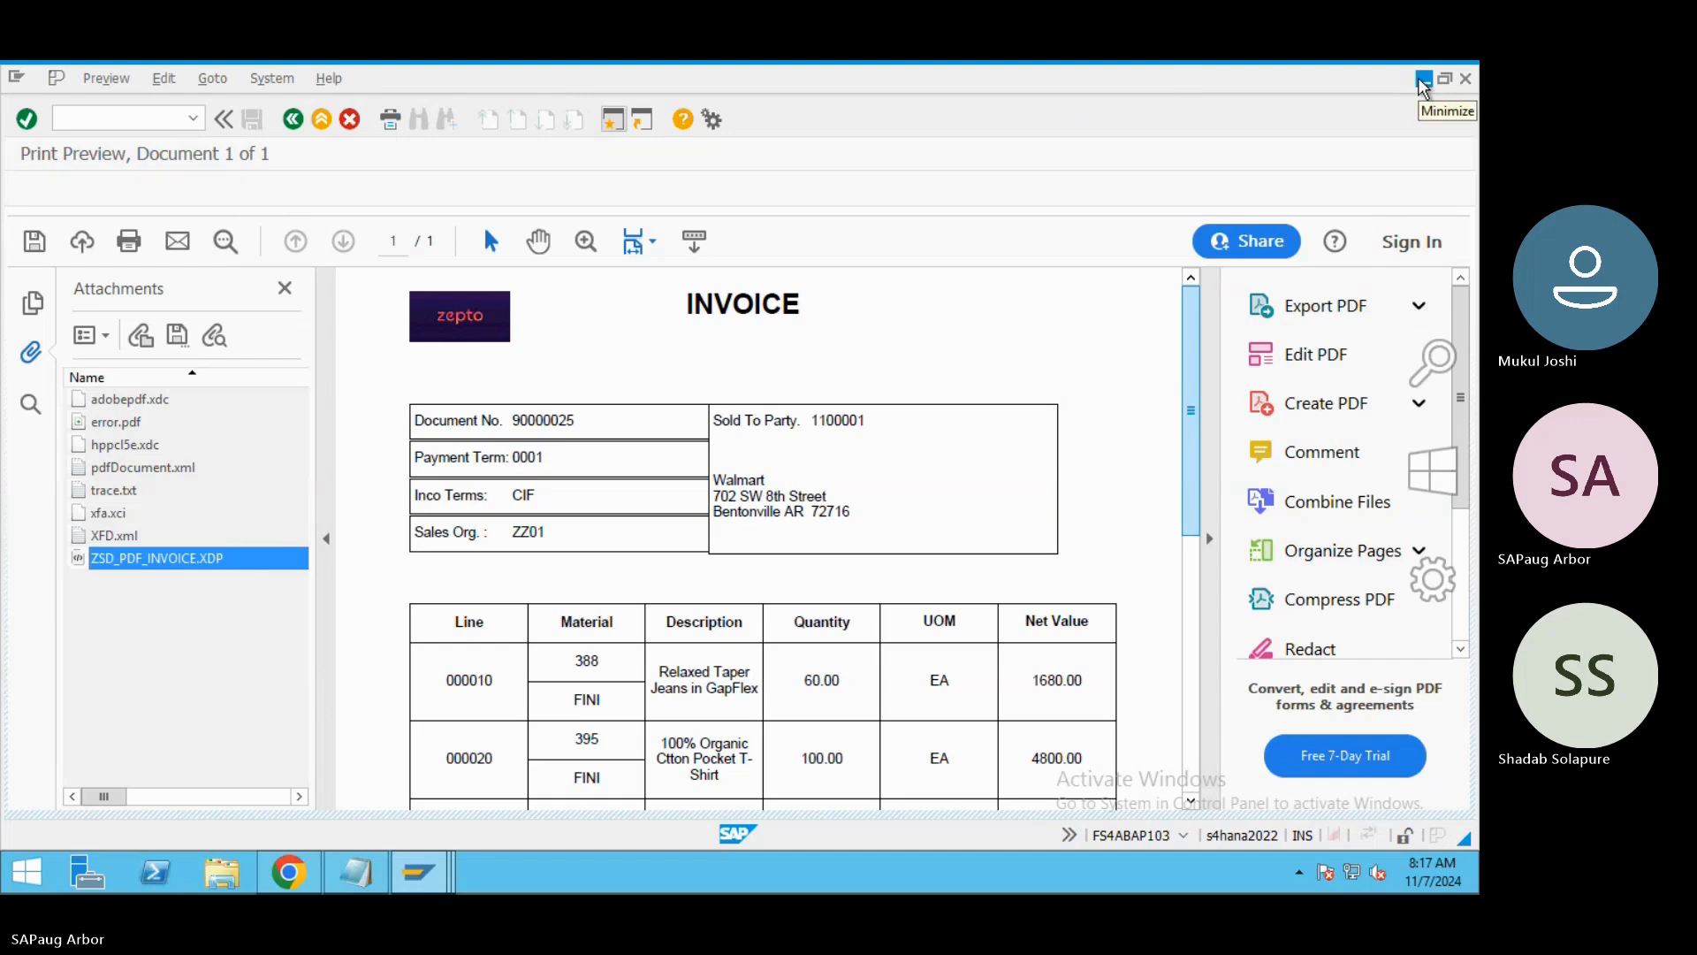
left_click(1423, 81)
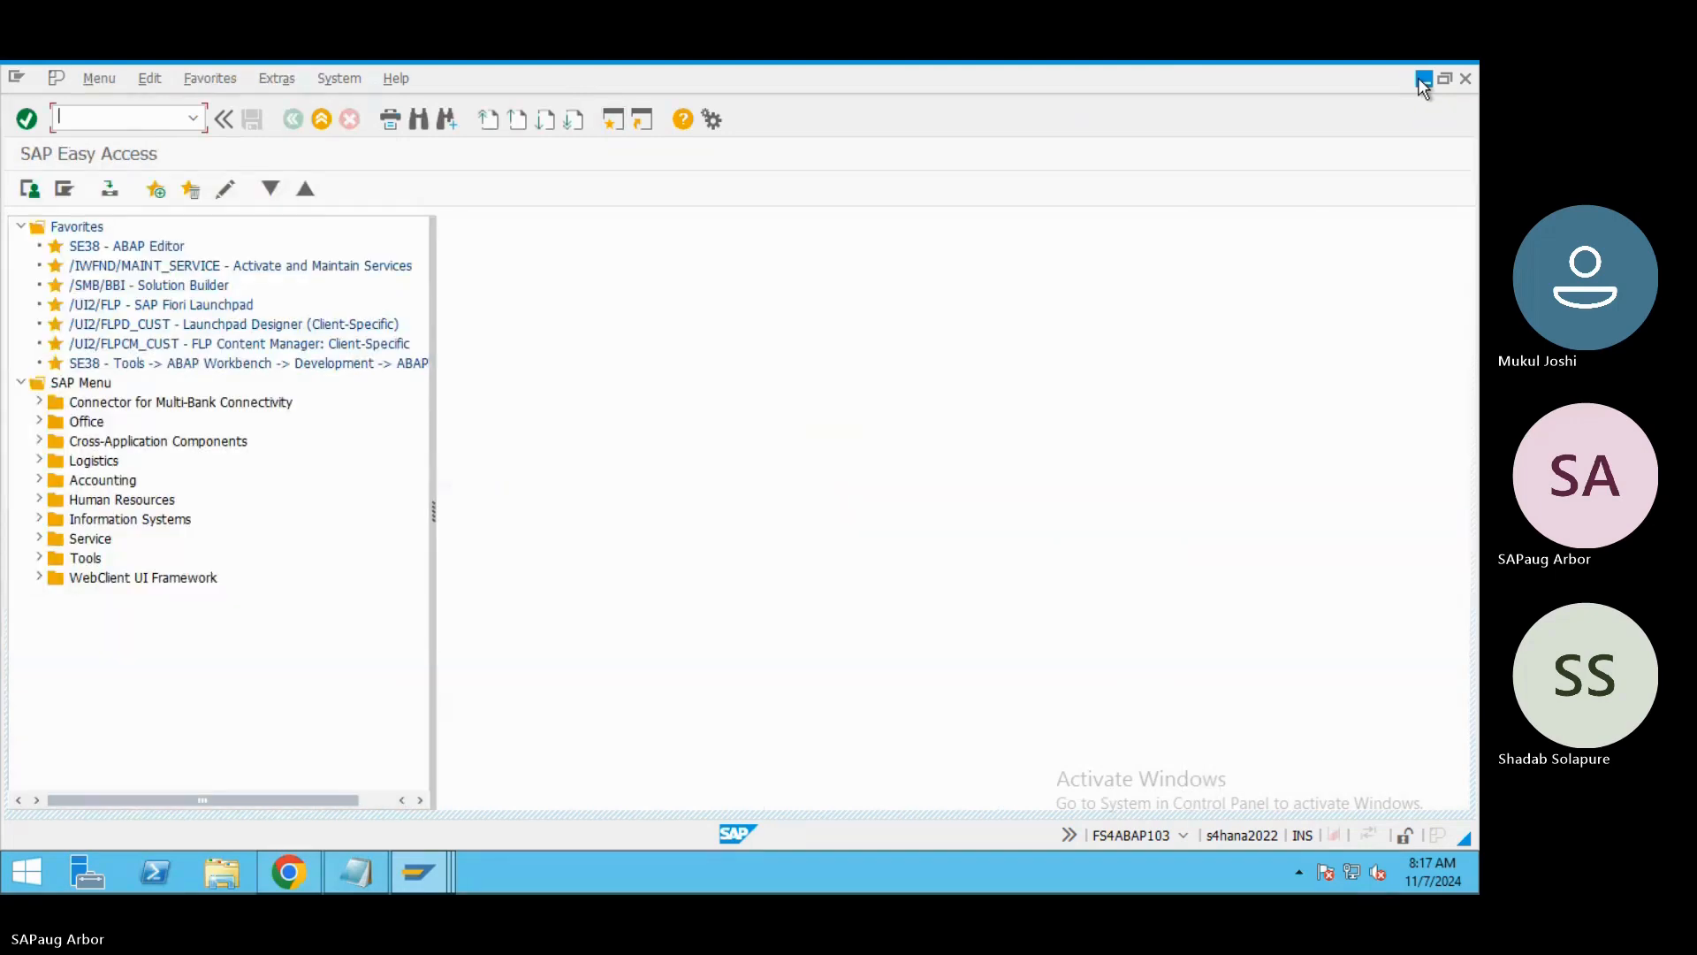
left_click(1423, 81)
left_click(840, 171)
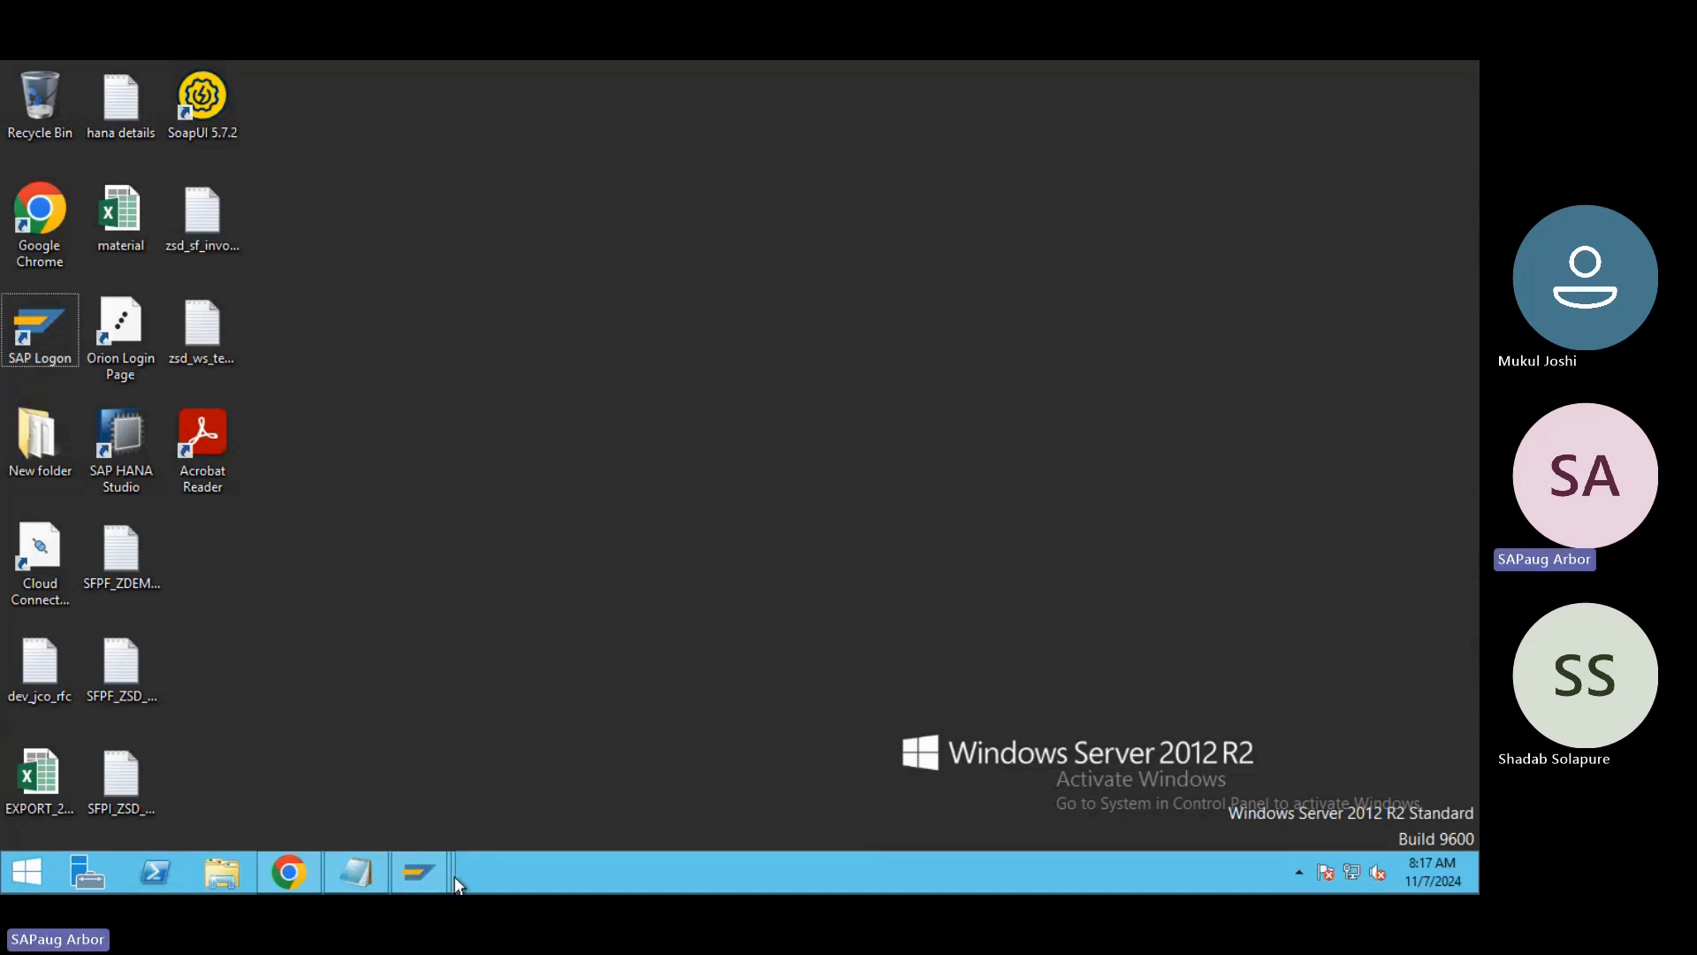
mouse_move(432, 879)
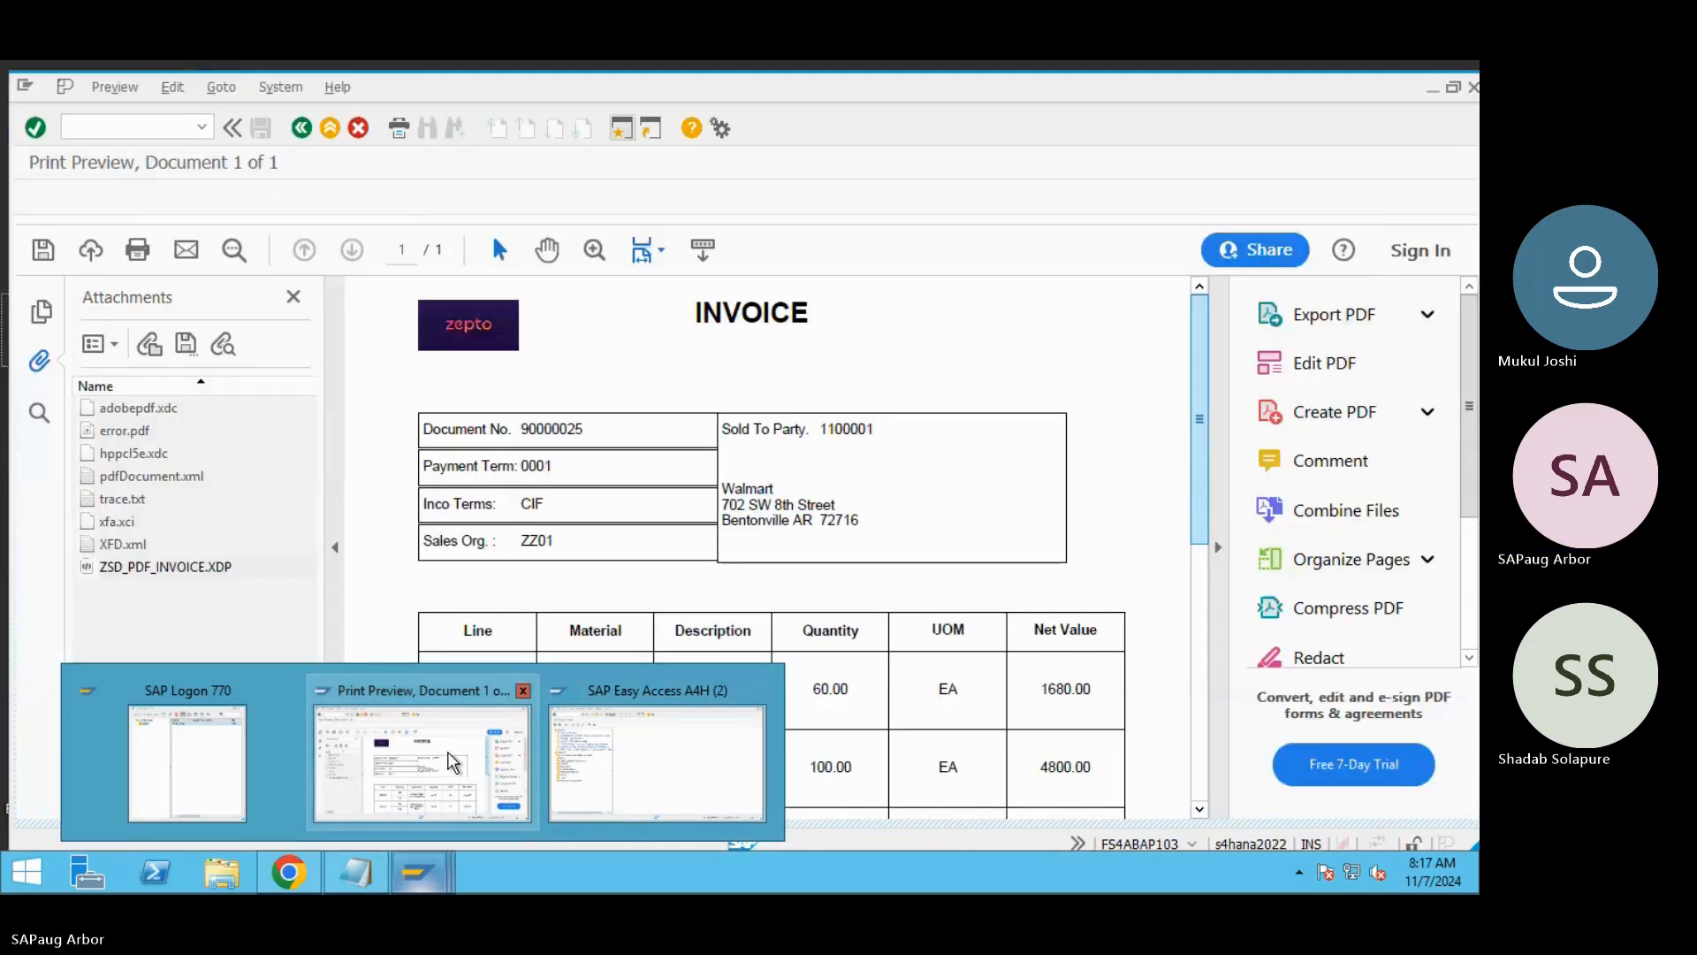
left_click(452, 762)
Save the attachment ZSD_PDF_INVOICE.XDP from the print preview to the Desktop as ZSD_PDF_INVOICE.
right_click(139, 564)
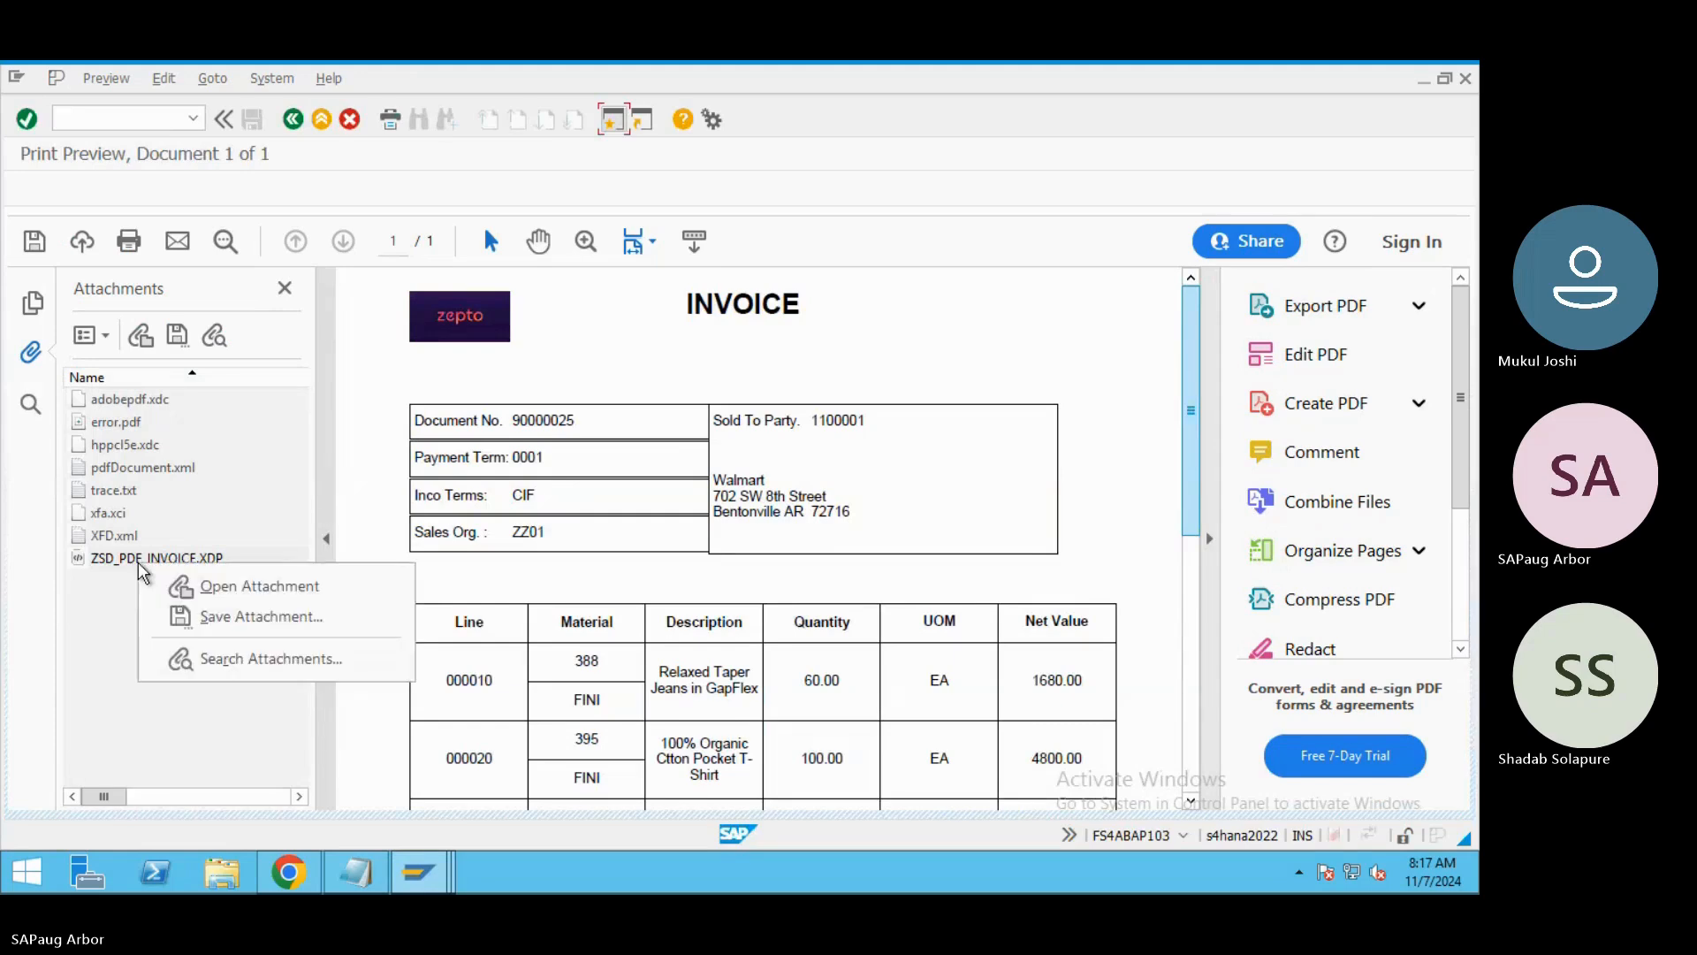
left_click(231, 619)
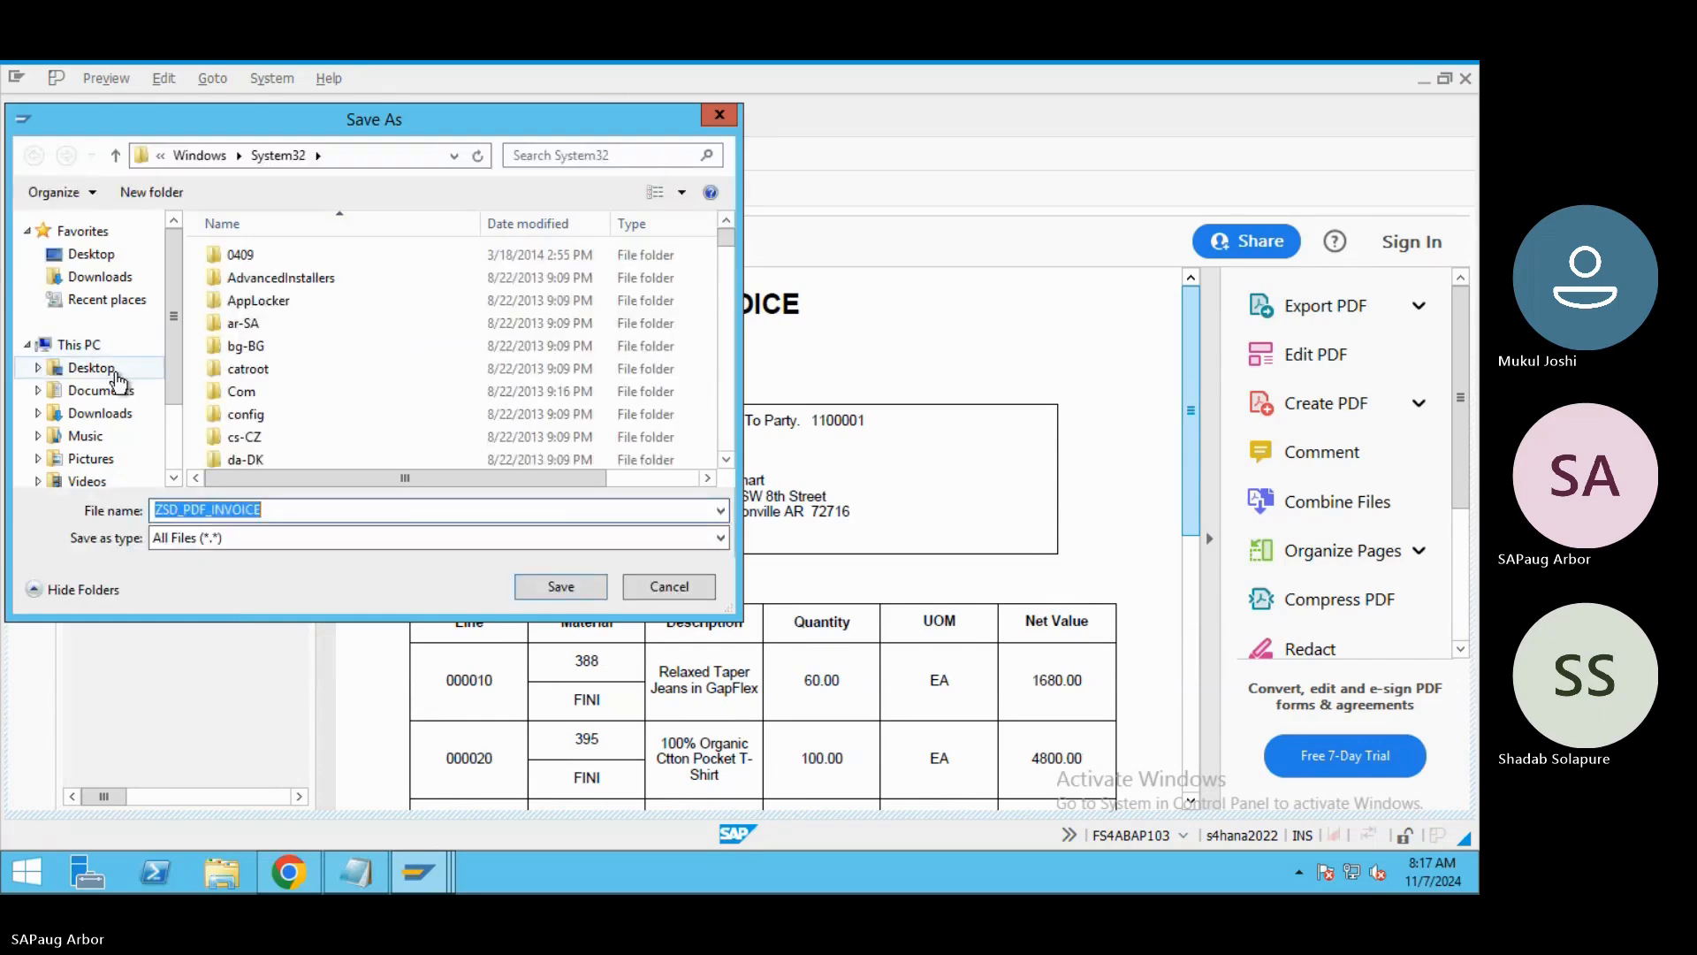
left_click(104, 368)
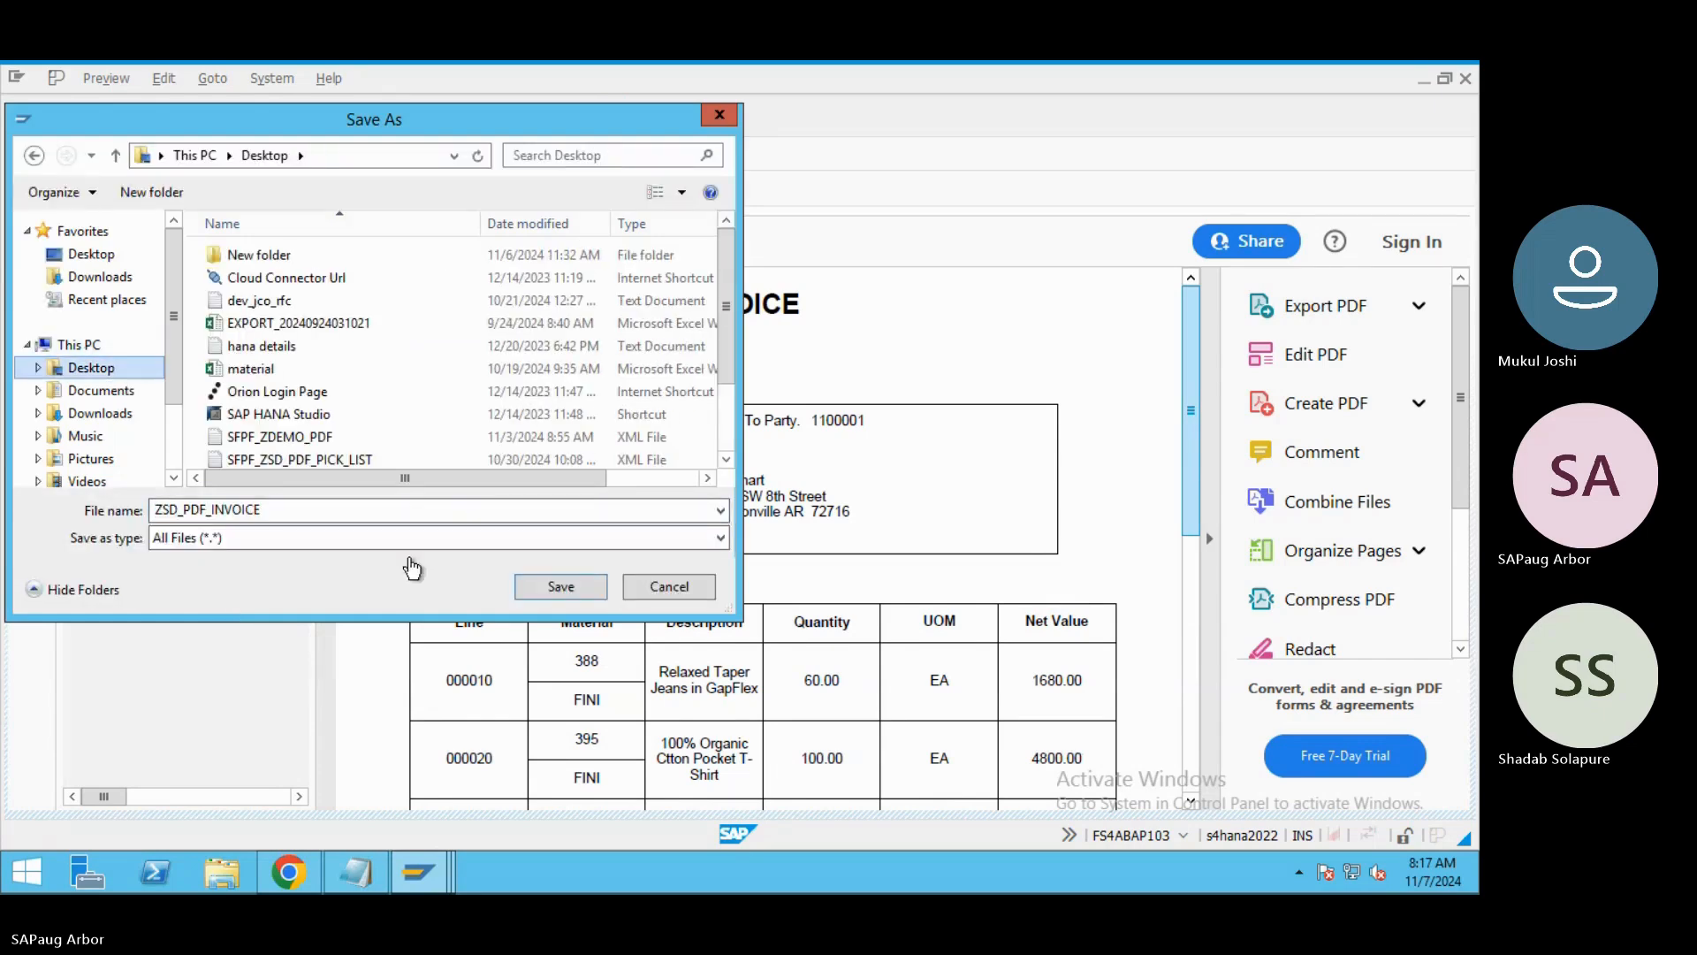
left_click(559, 588)
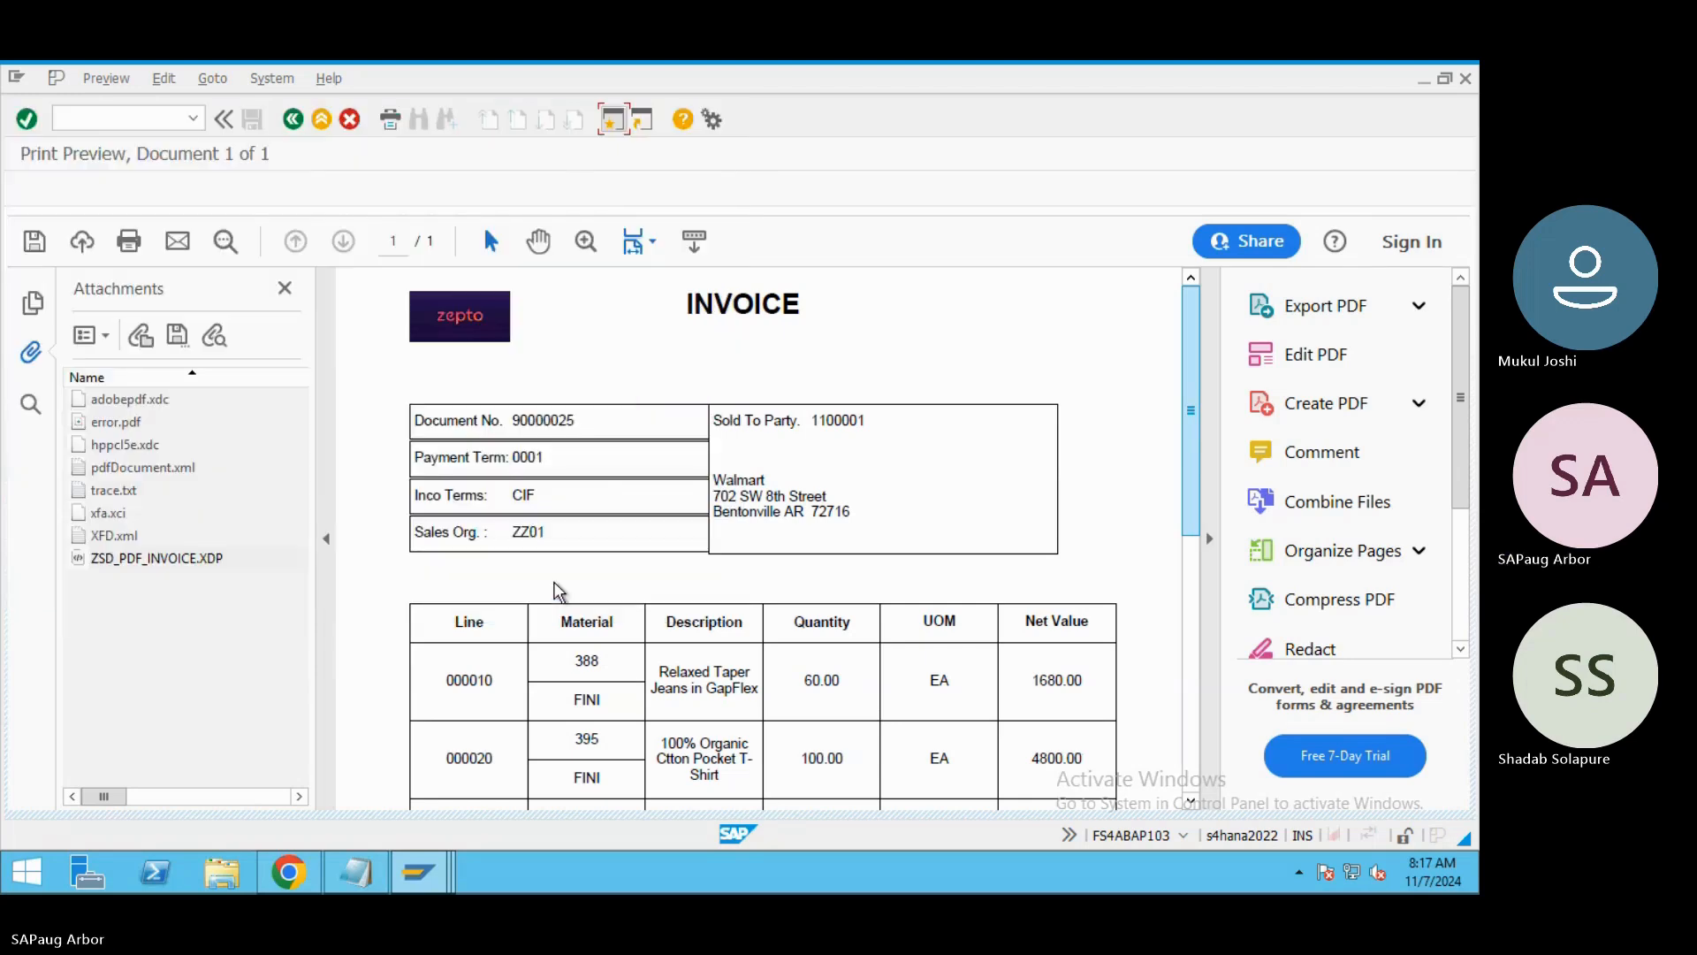
Check the saved ZSD_PDF_INVOICE file on the server desktop and bring the SAP print preview session back.
left_click(1424, 80)
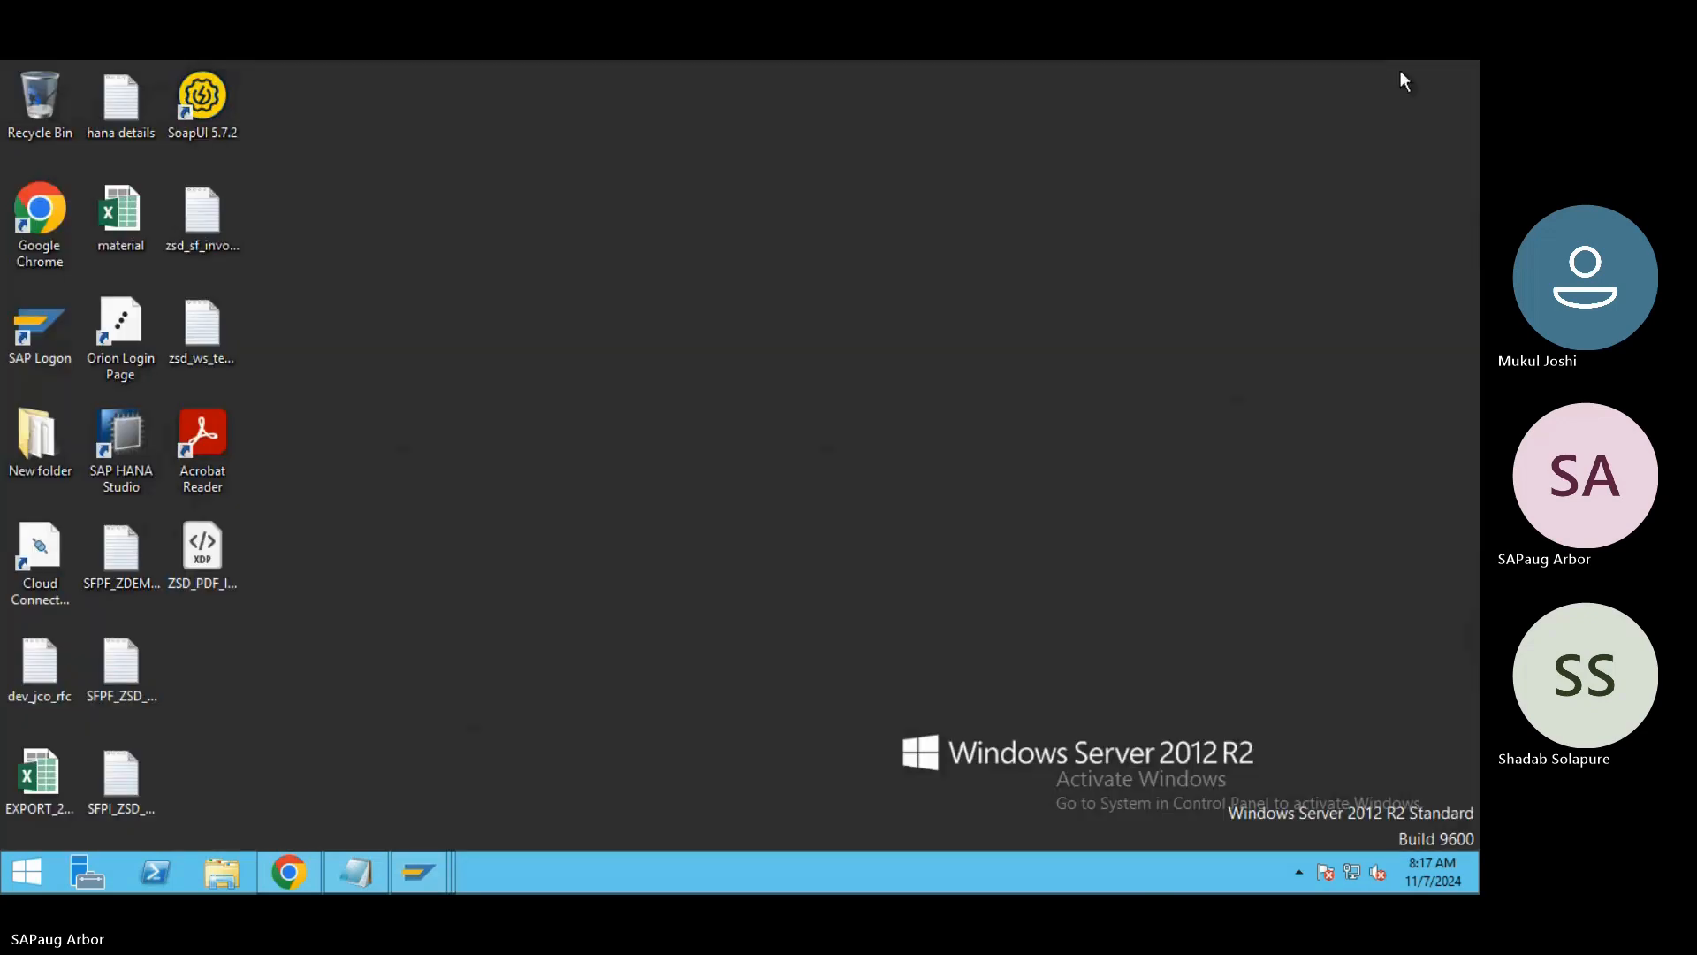
left_click(200, 559)
left_click(332, 607)
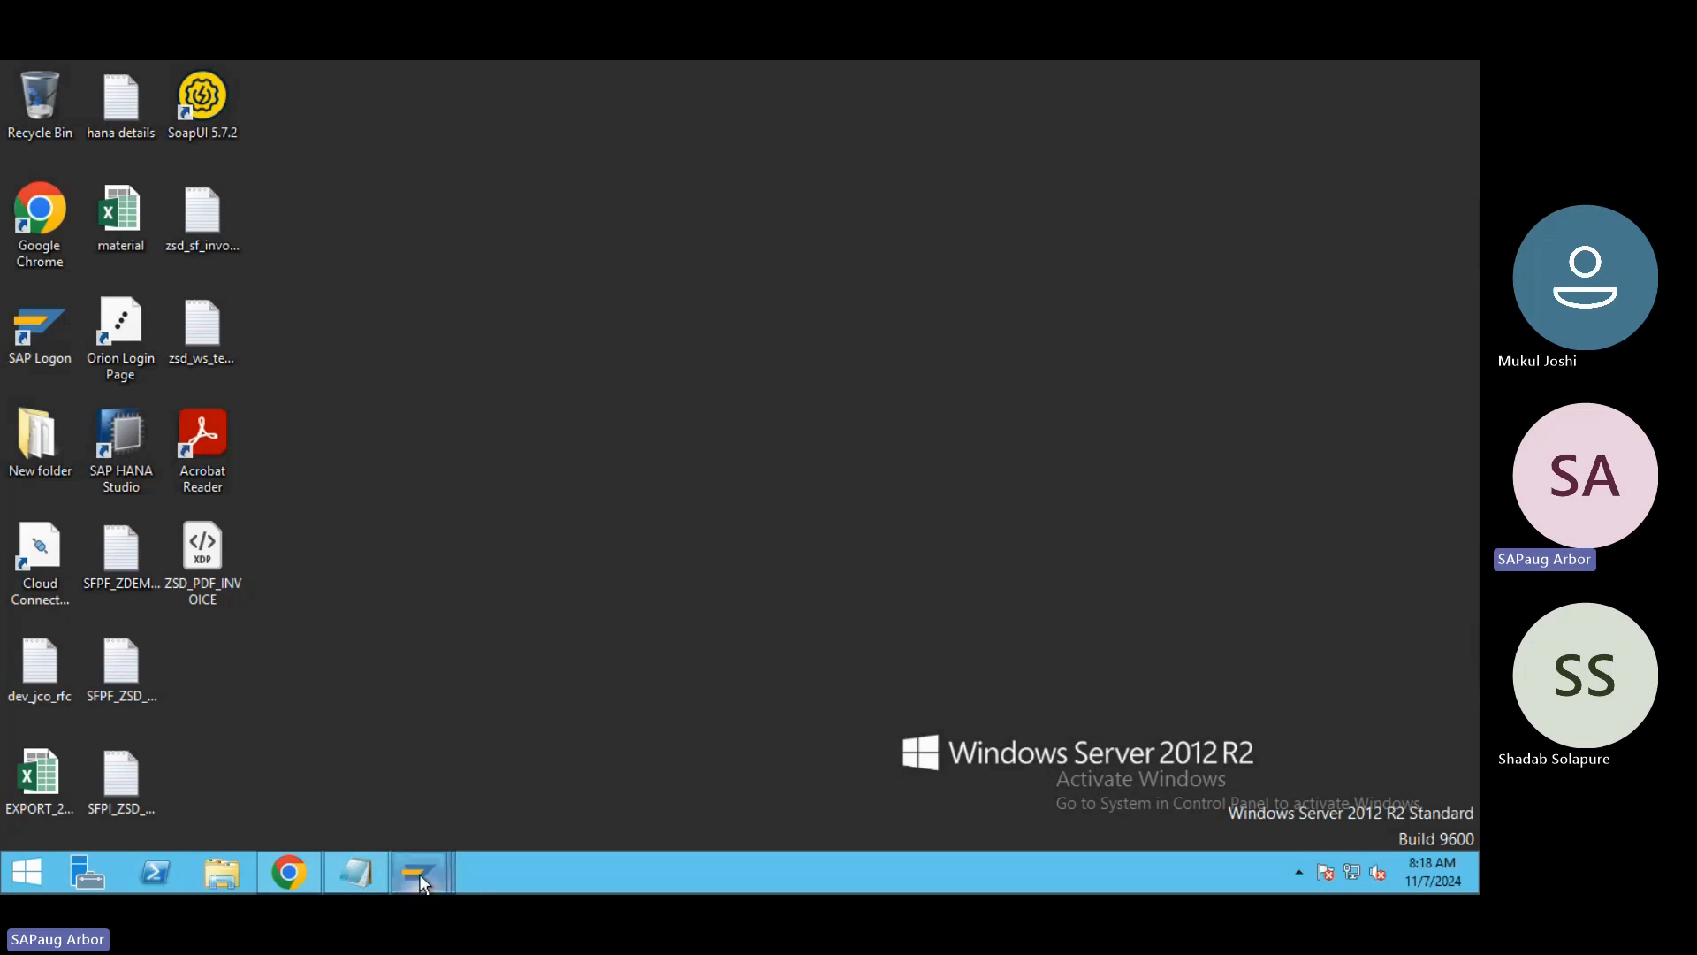
mouse_move(420, 873)
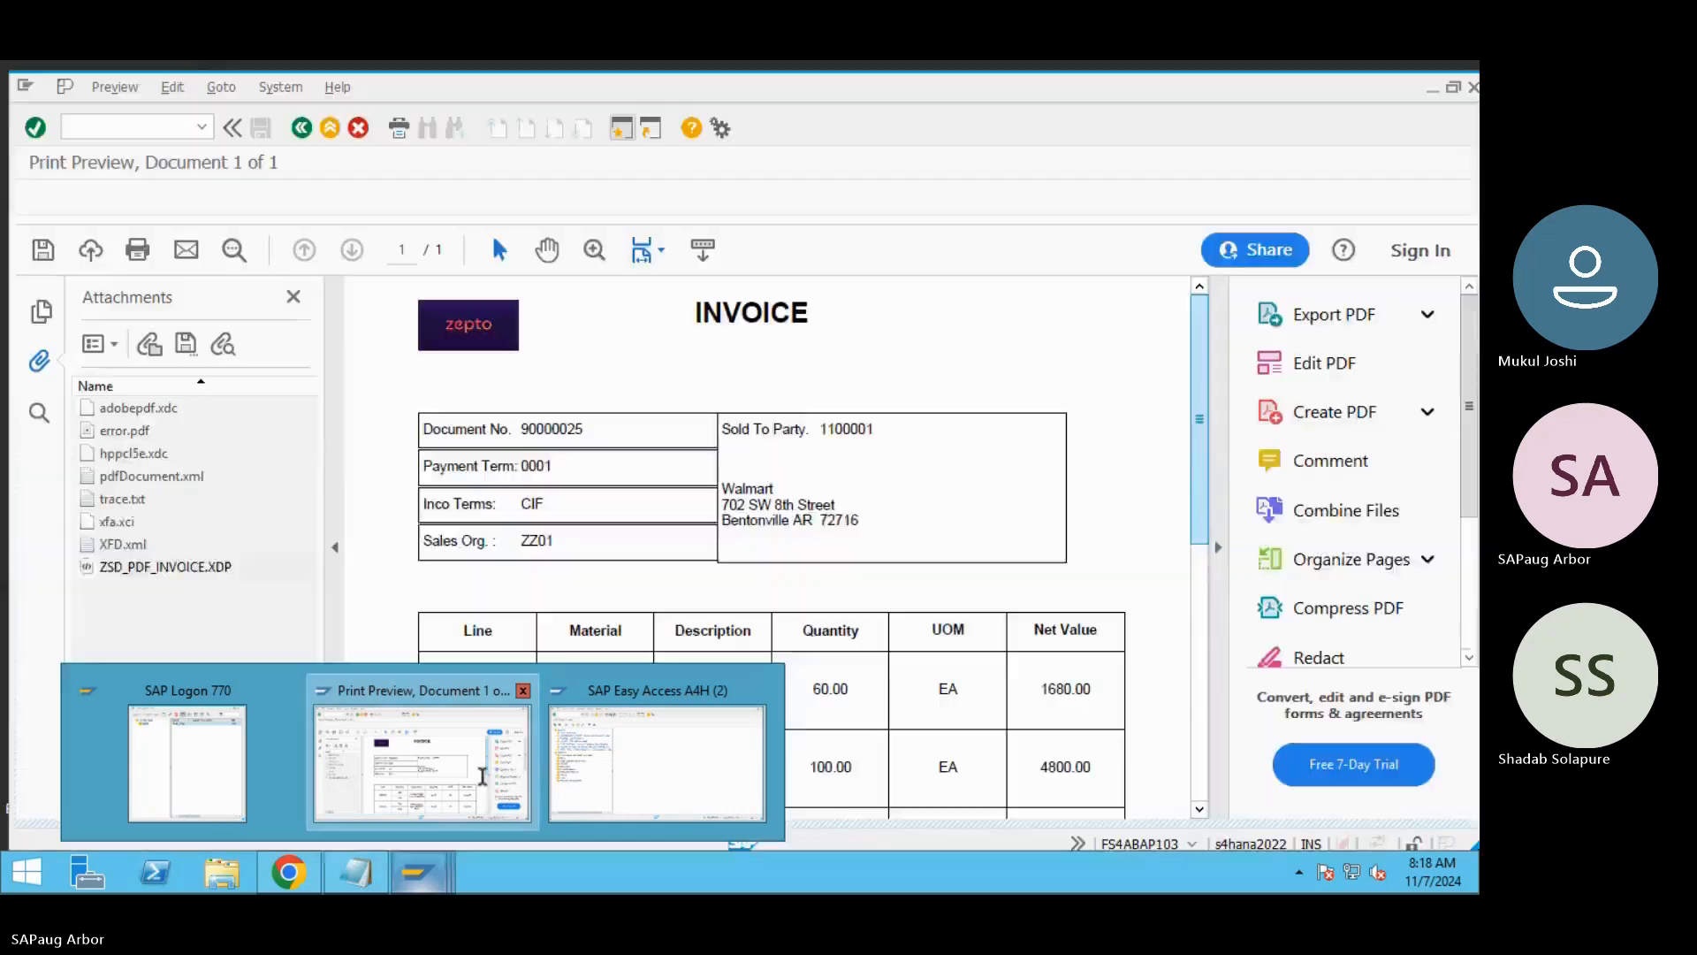
left_click(485, 777)
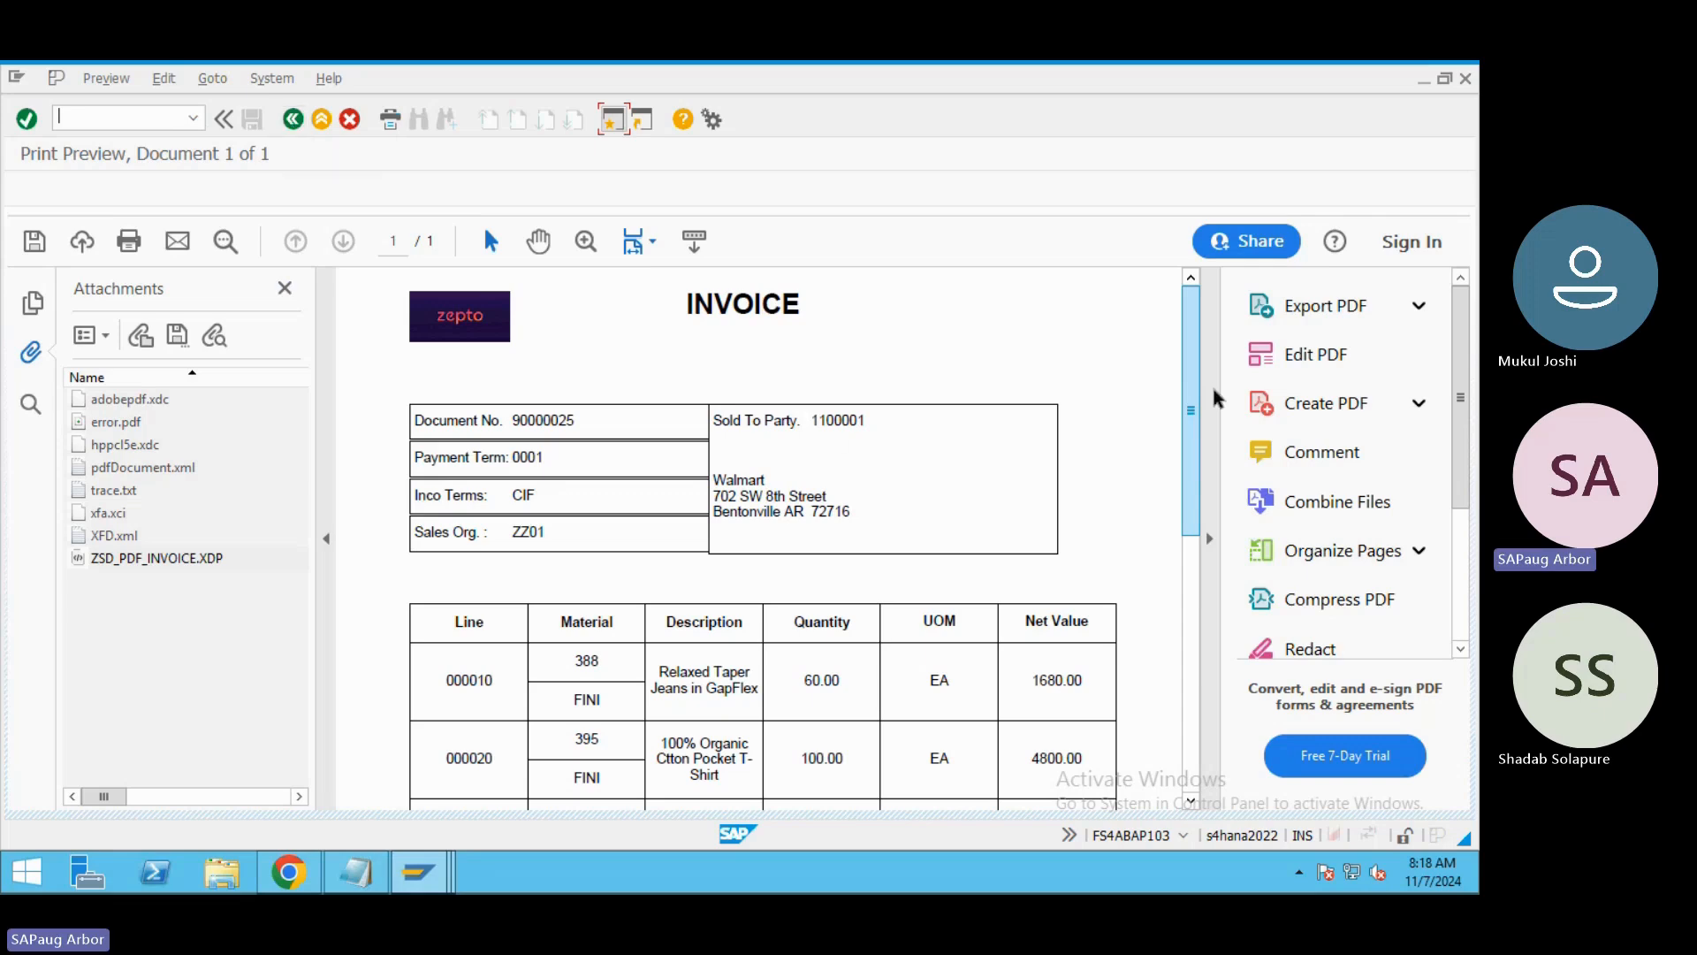
Review the invoice line items in the print preview and return to form ZSD_PDF_INVOICE in Form Builder.
left_click_drag(1194, 382, 1198, 444)
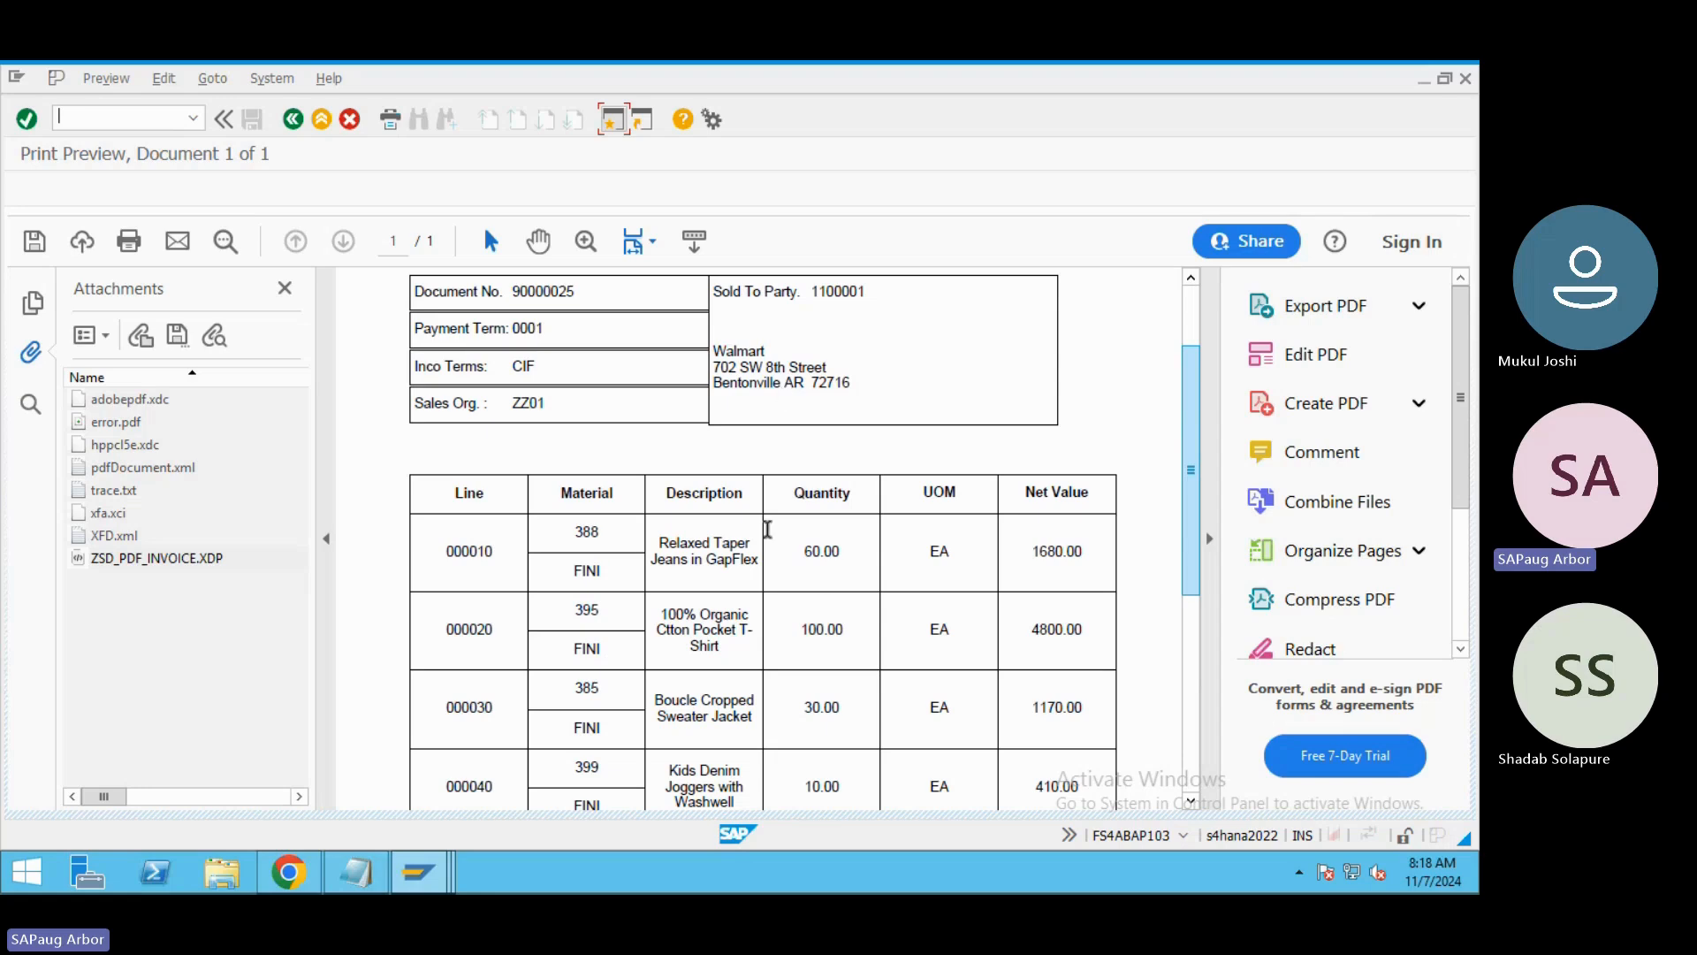
left_click(292, 119)
left_click(291, 118)
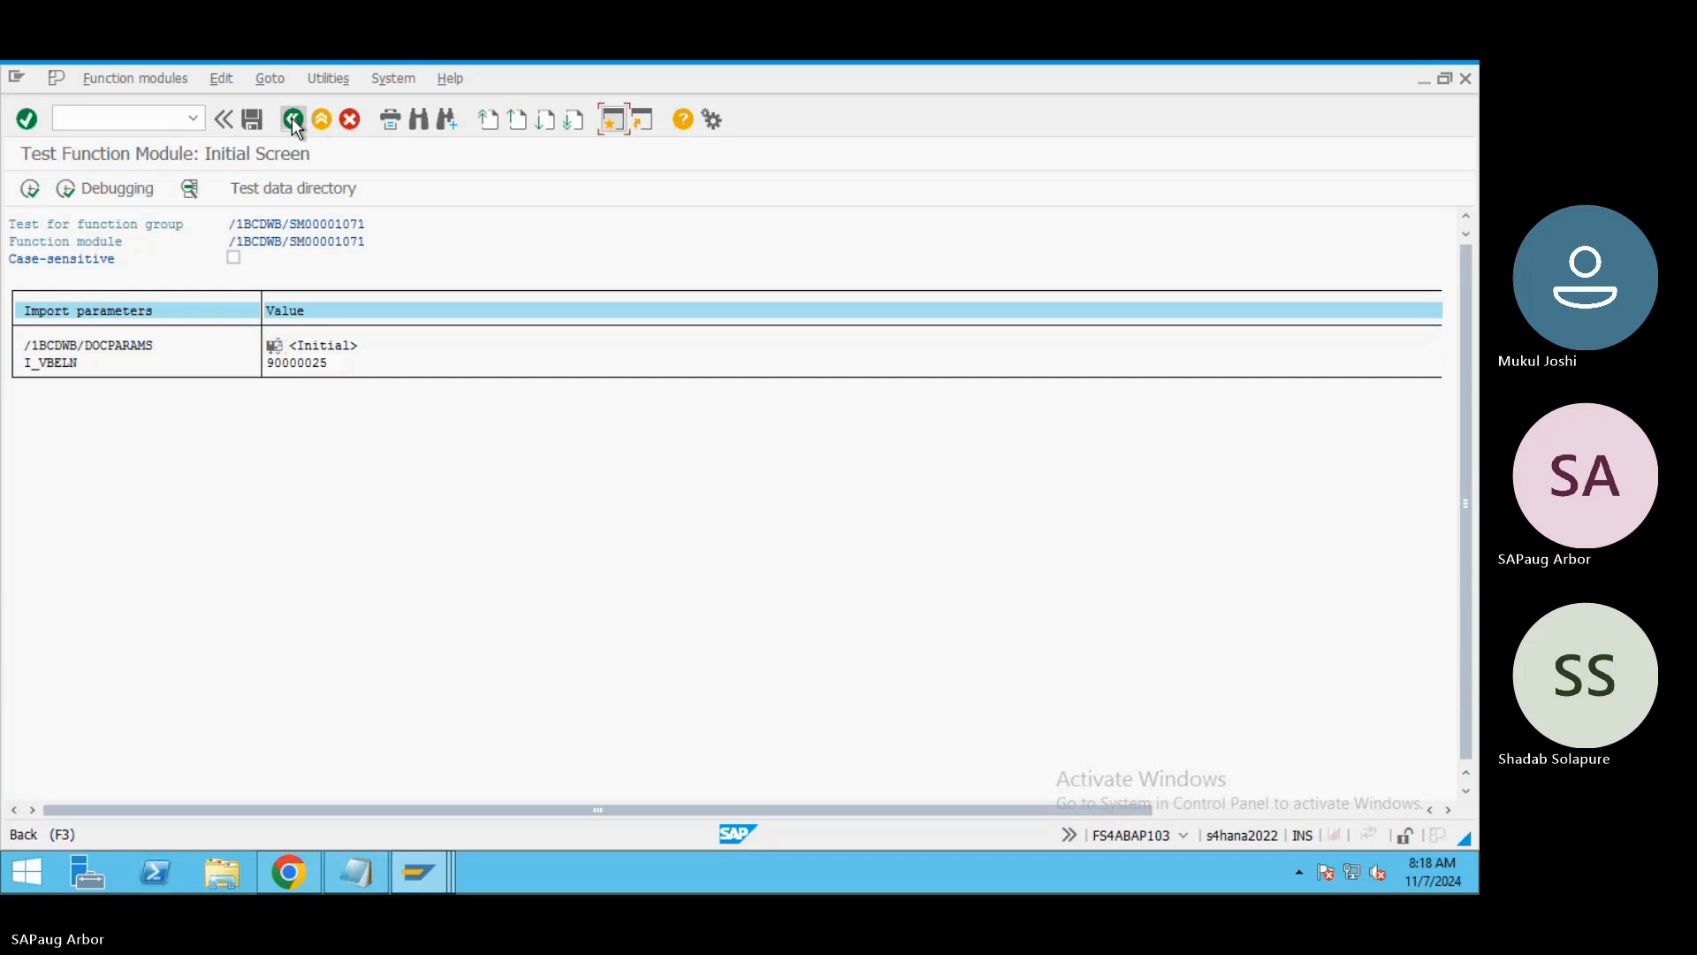
left_click(292, 118)
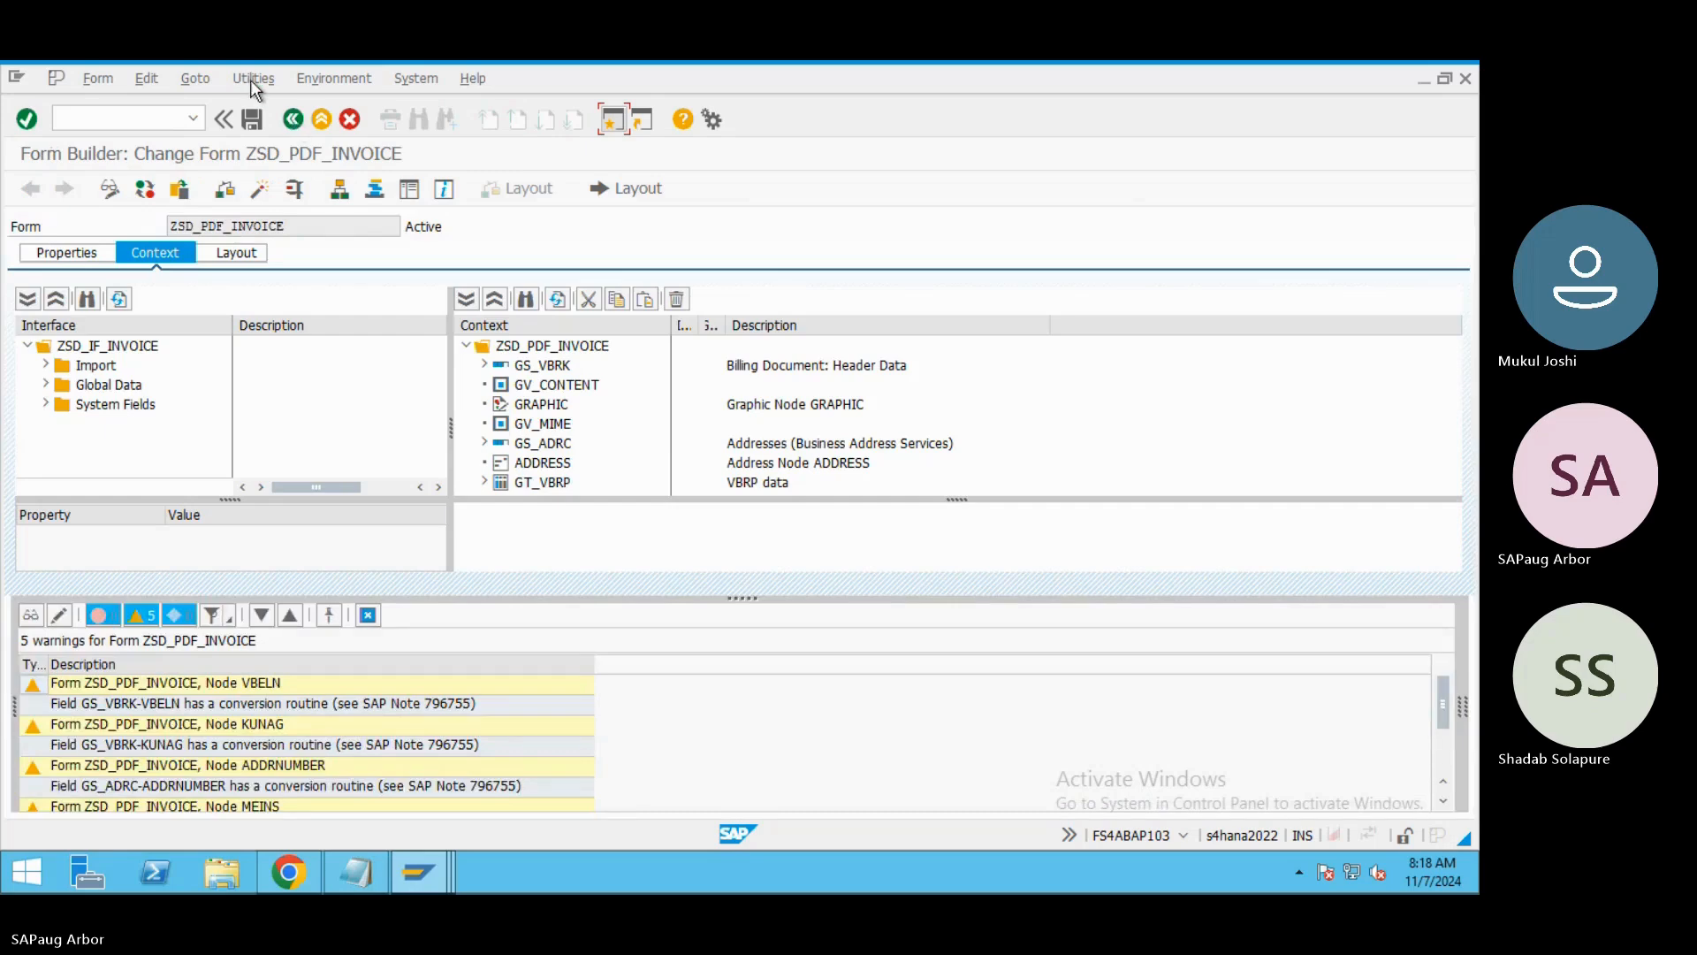
Set the trace level to No Trace in the Form Builder settings and close the form's warnings list.
left_click(251, 80)
left_click(283, 101)
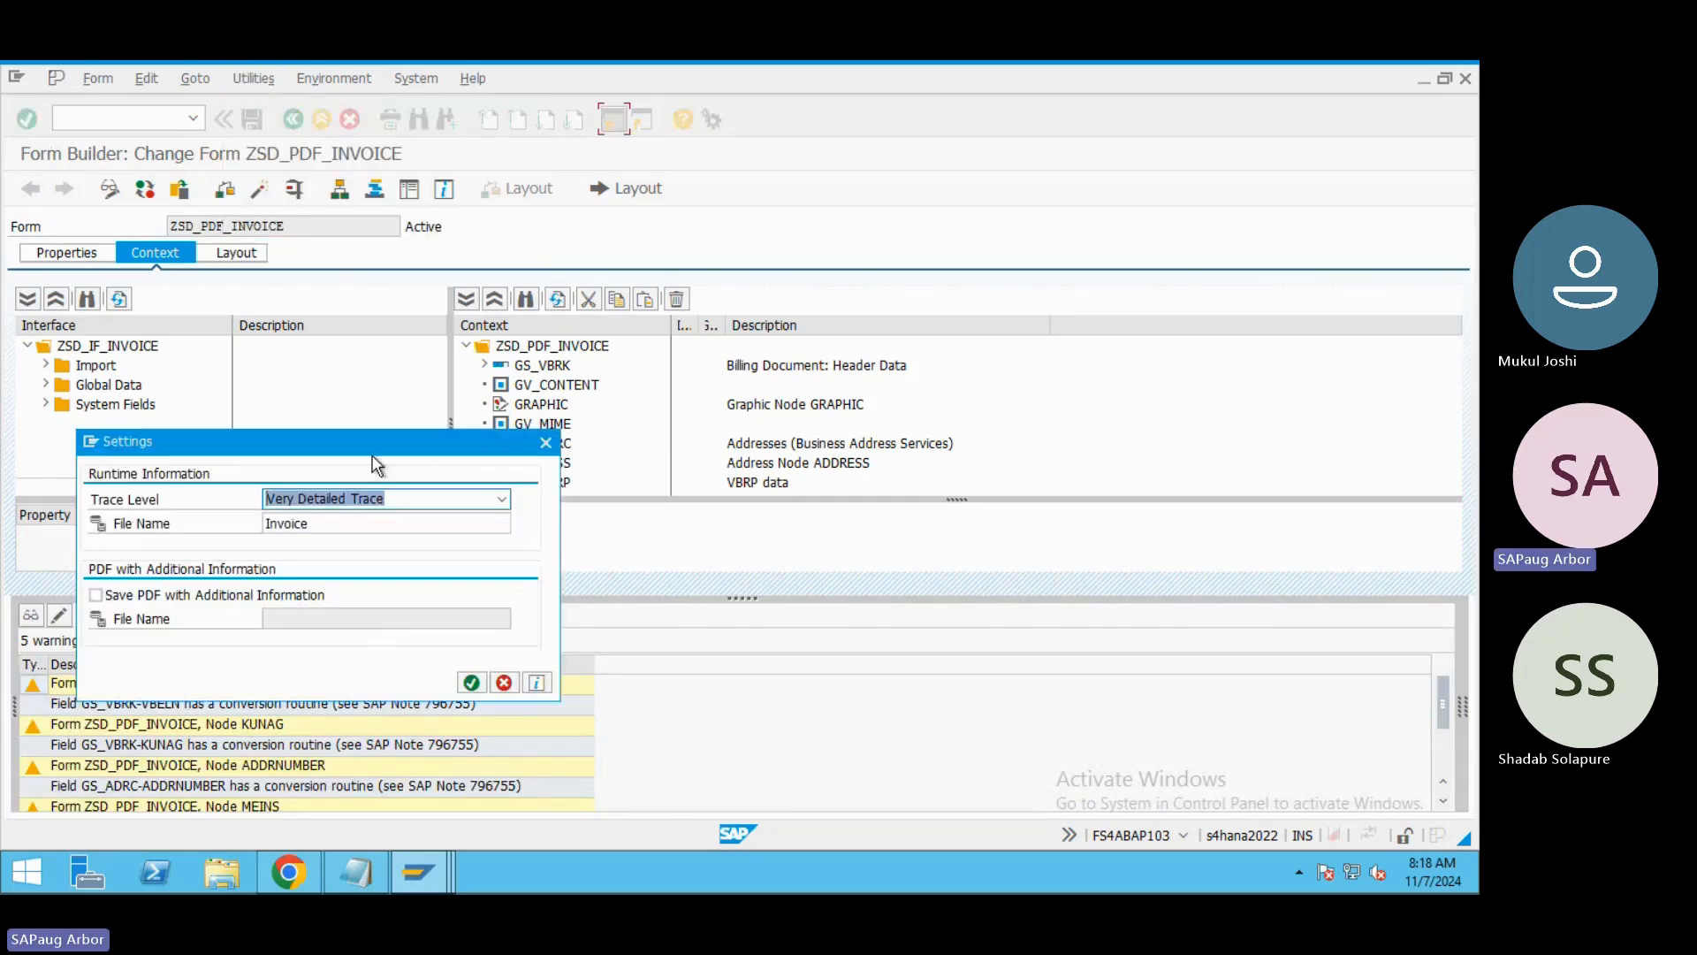
left_click(352, 497)
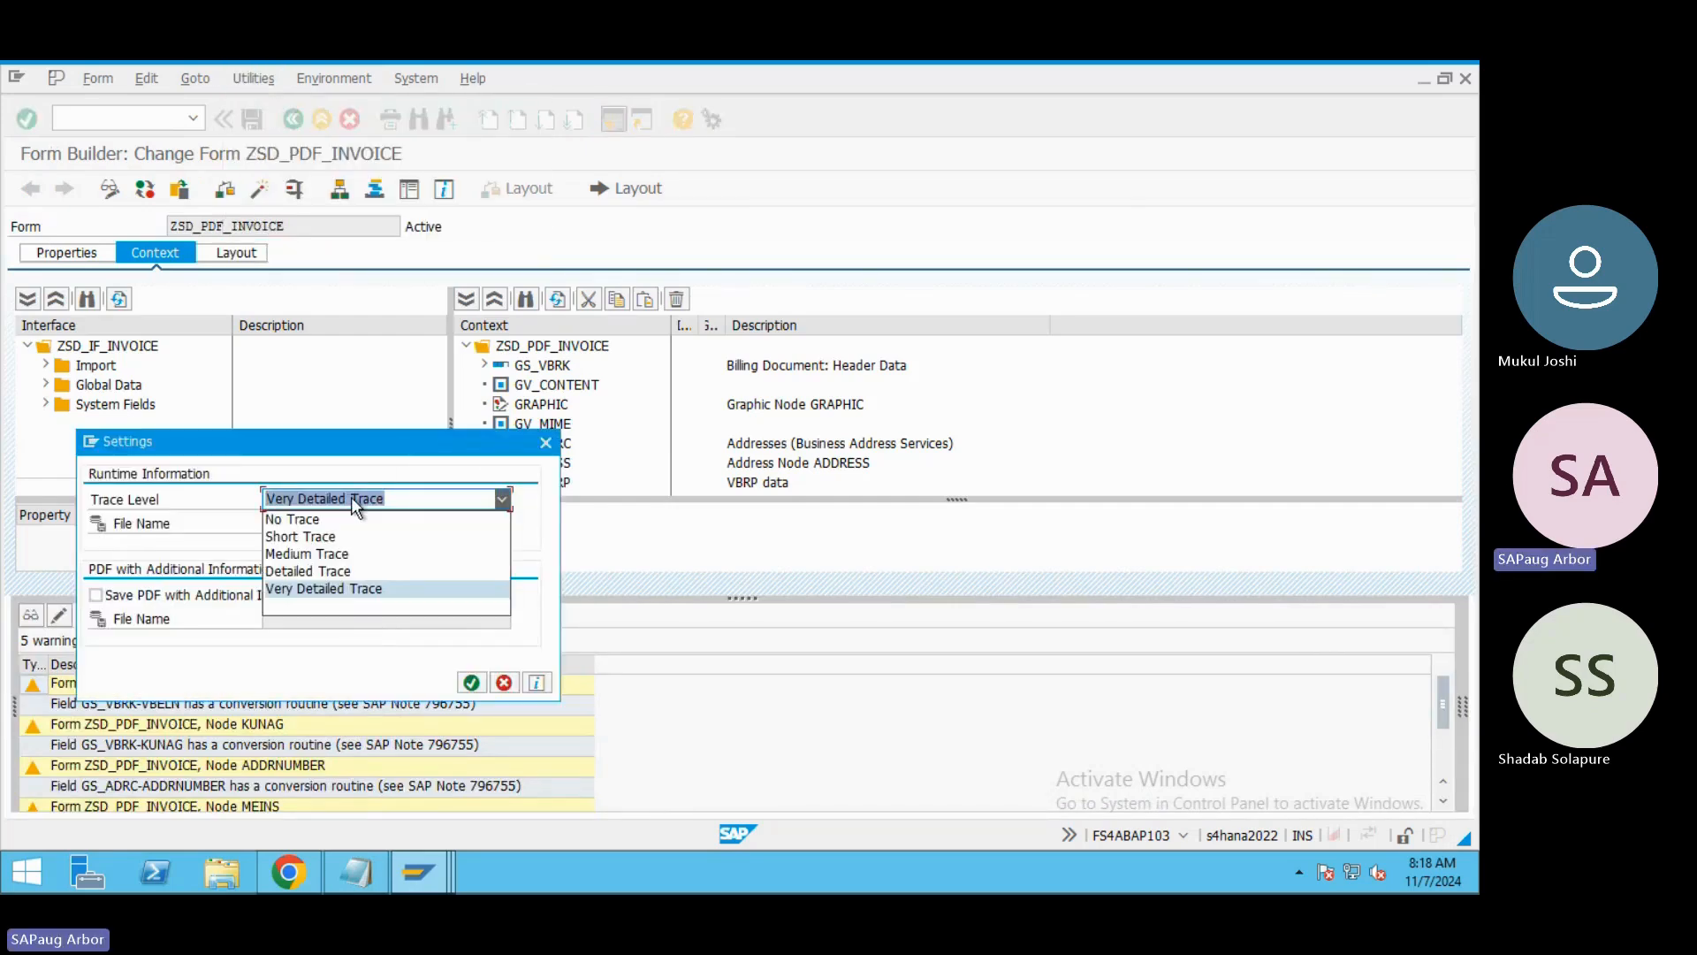
left_click(337, 512)
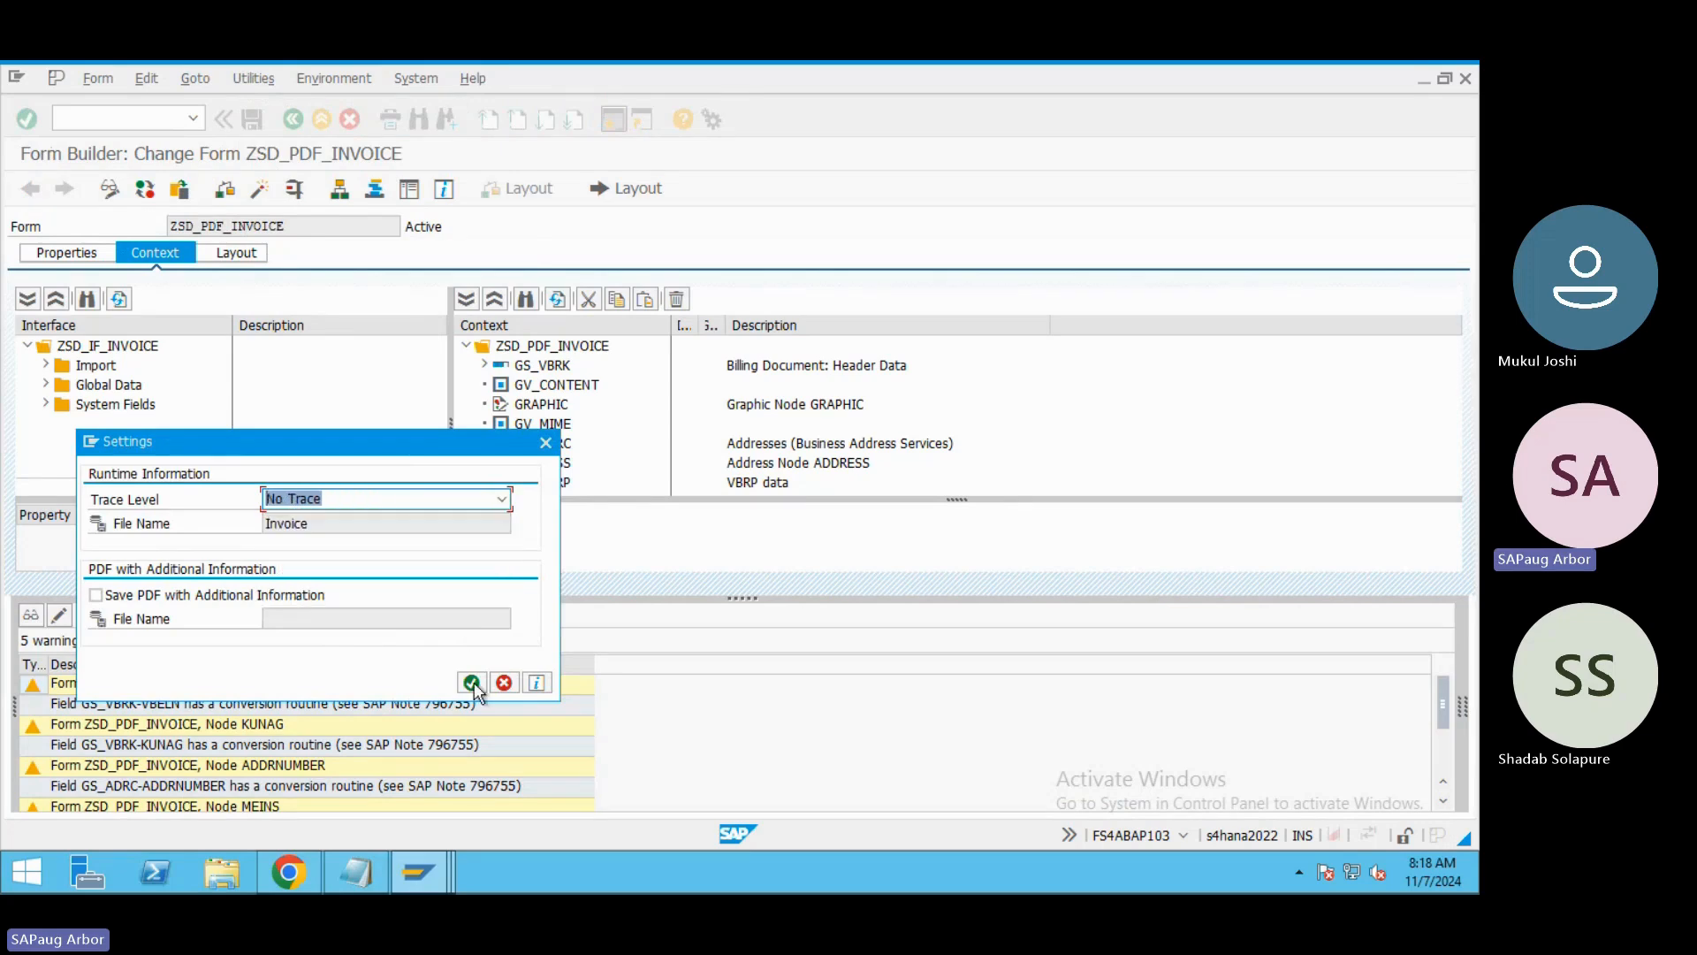
left_click(473, 684)
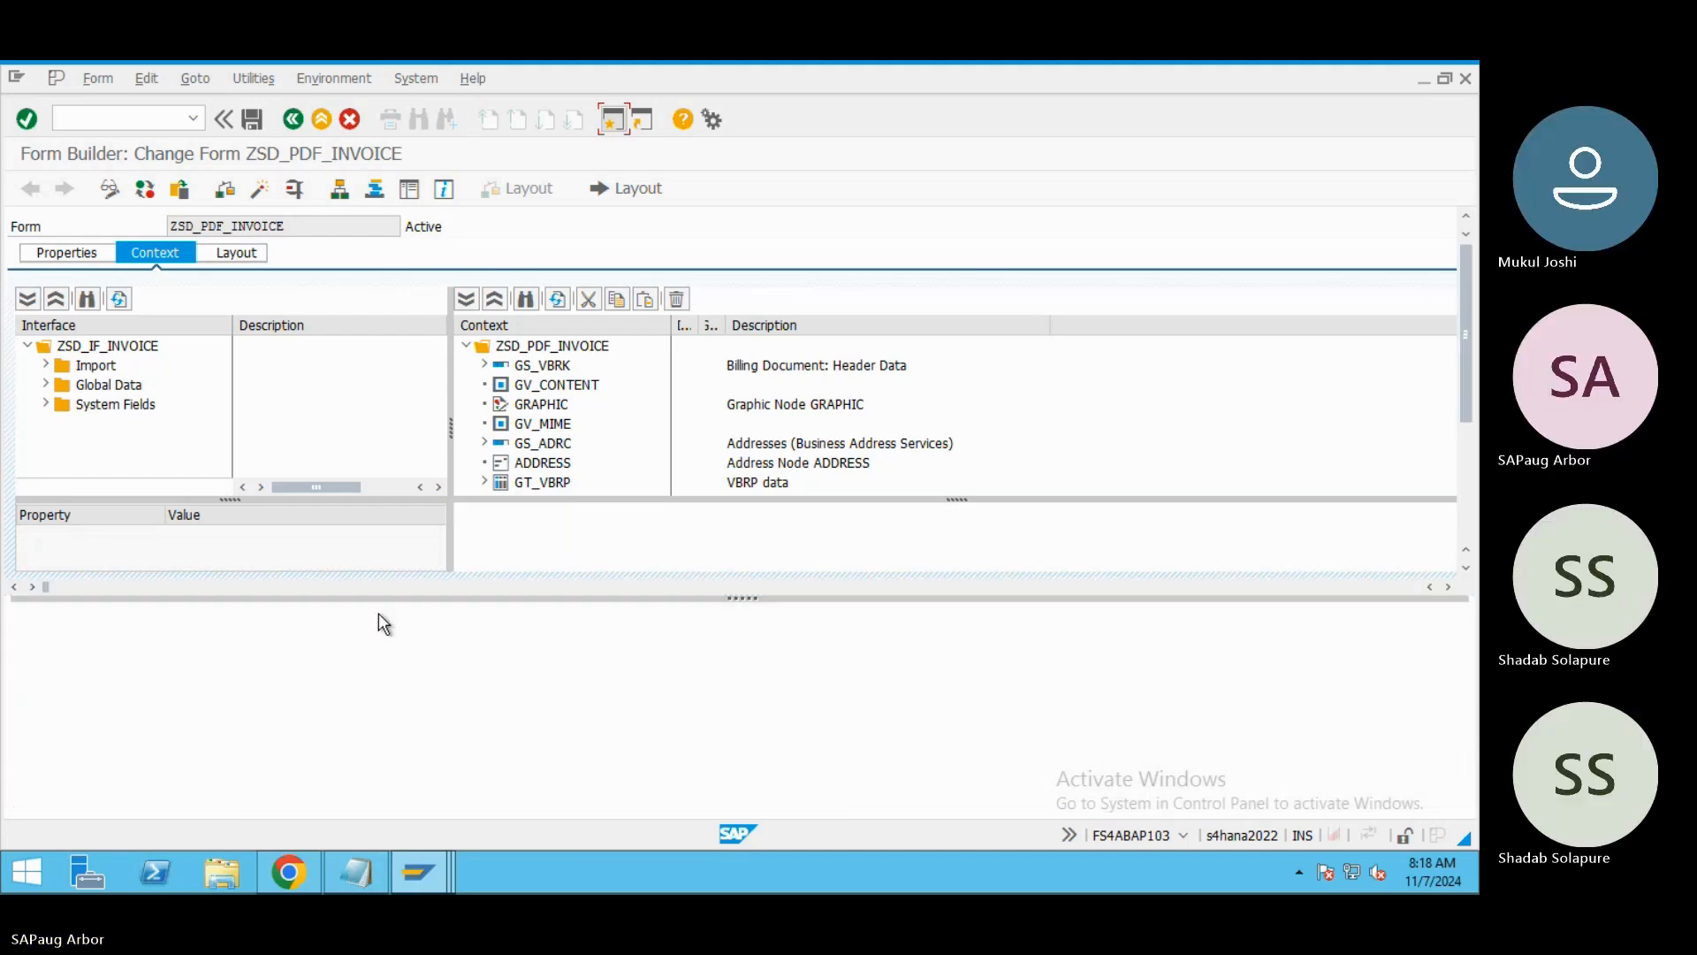
left_click(368, 615)
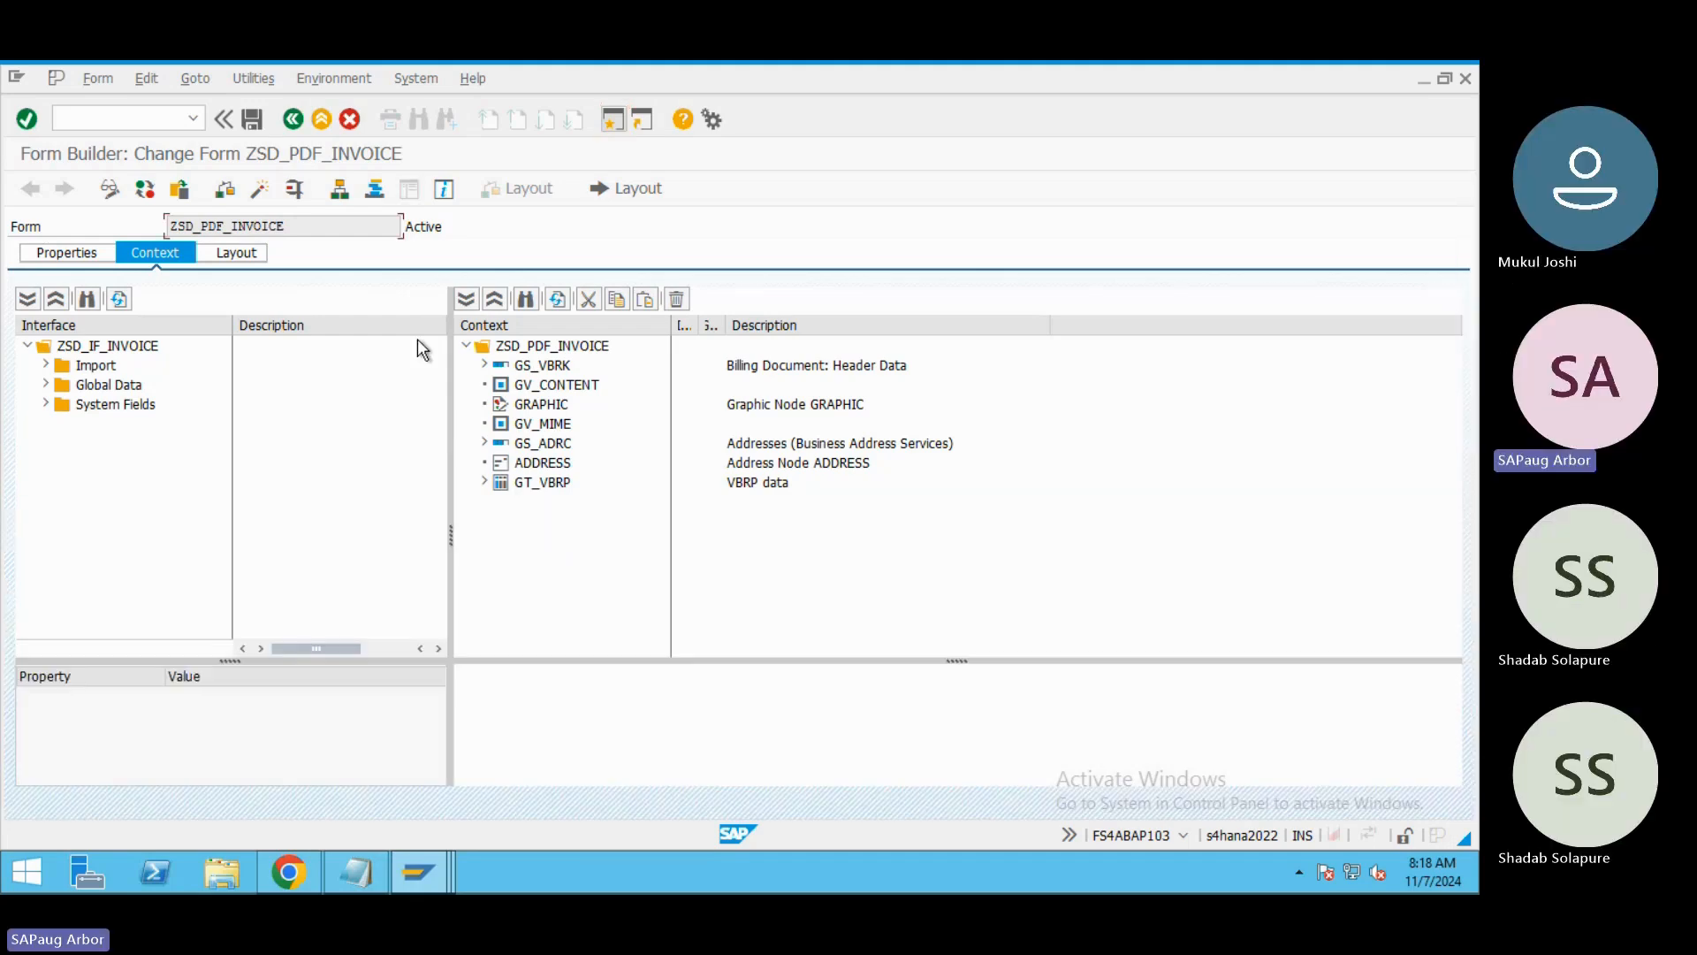
Open the layout of form ZSD_PDF_INVOICE and show the Preview settings in its Form Properties.
left_click(639, 187)
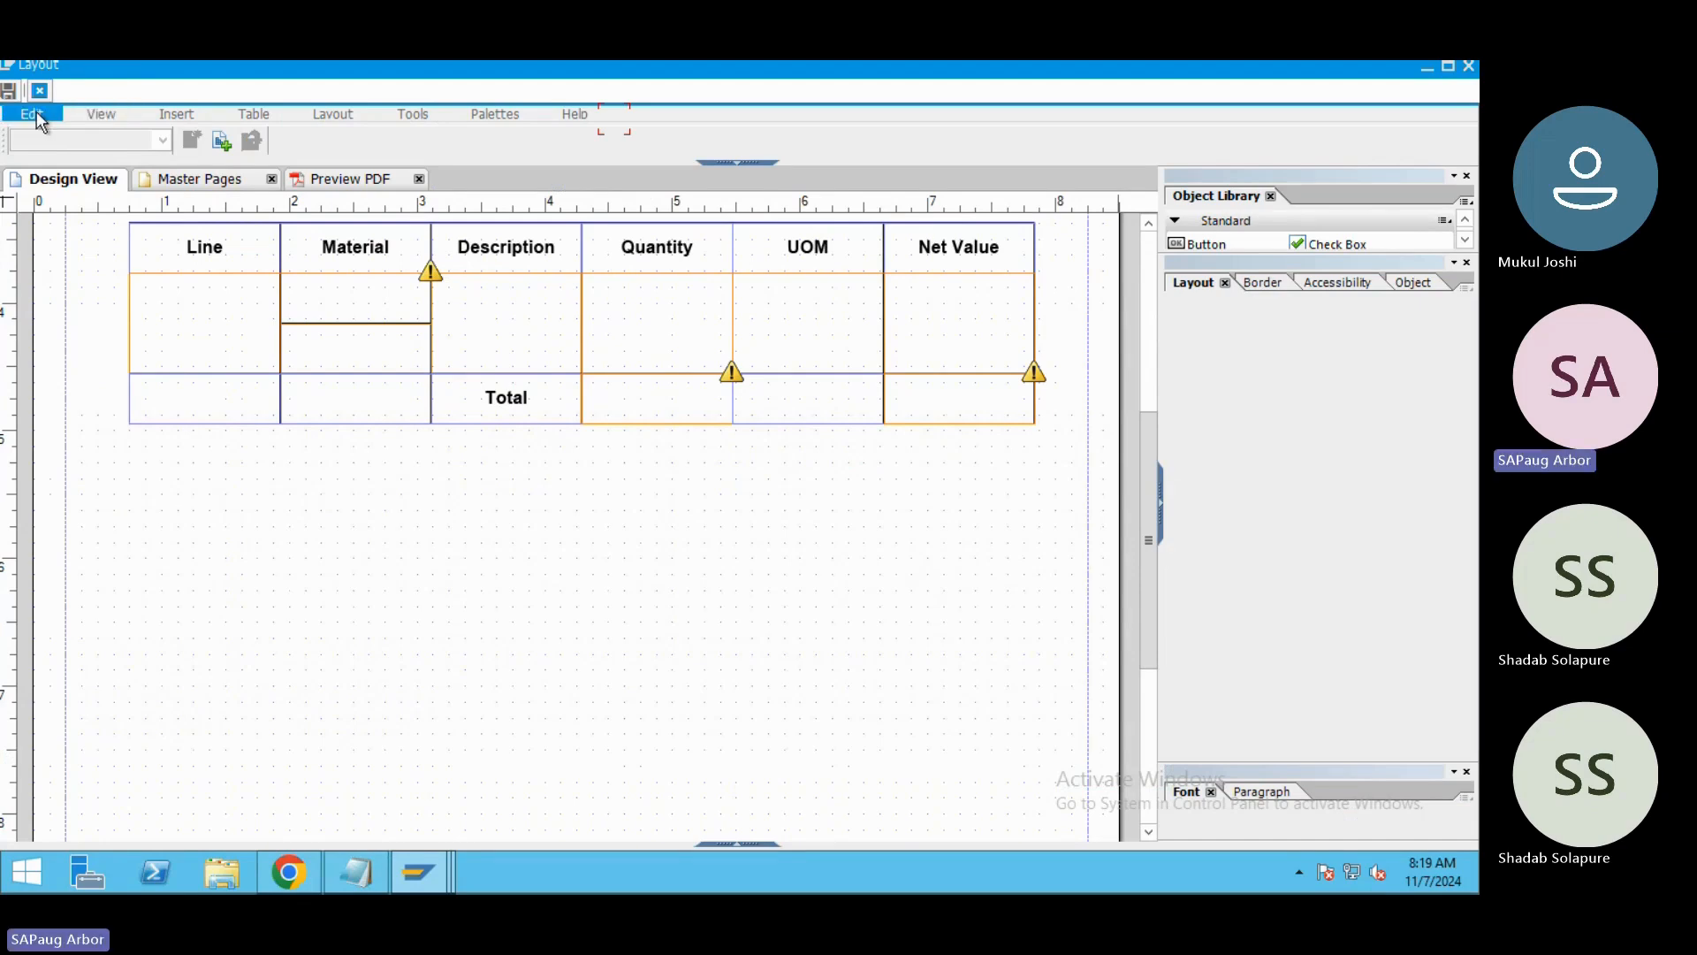
left_click(35, 115)
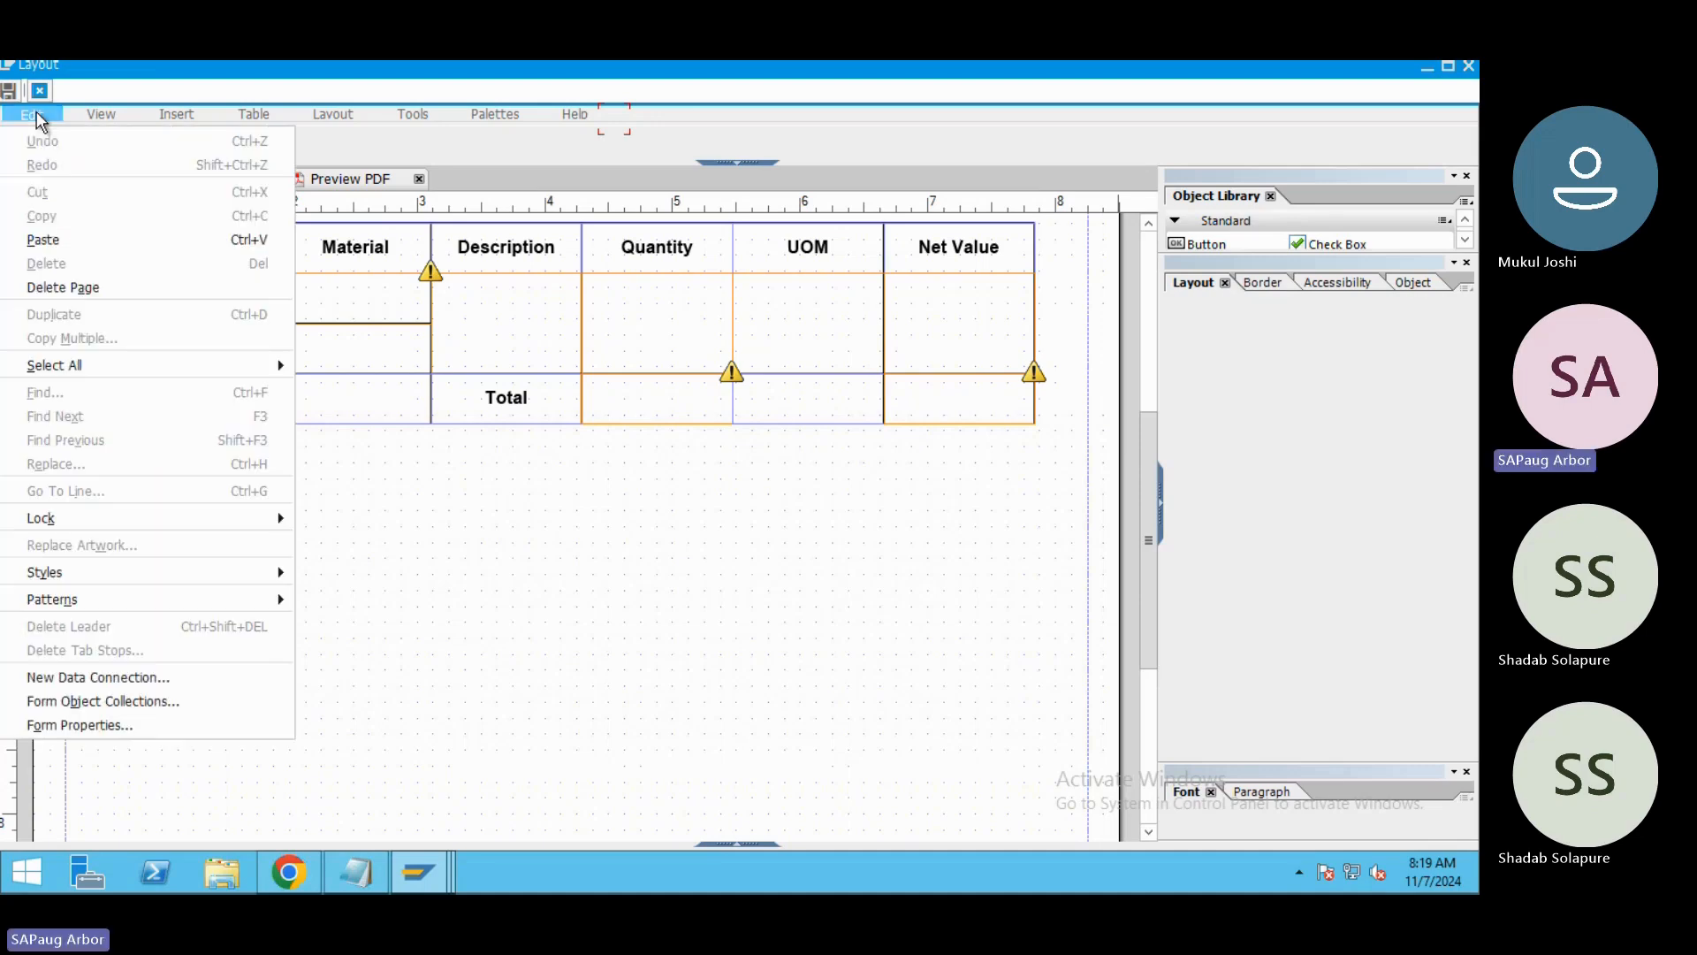
left_click(99, 723)
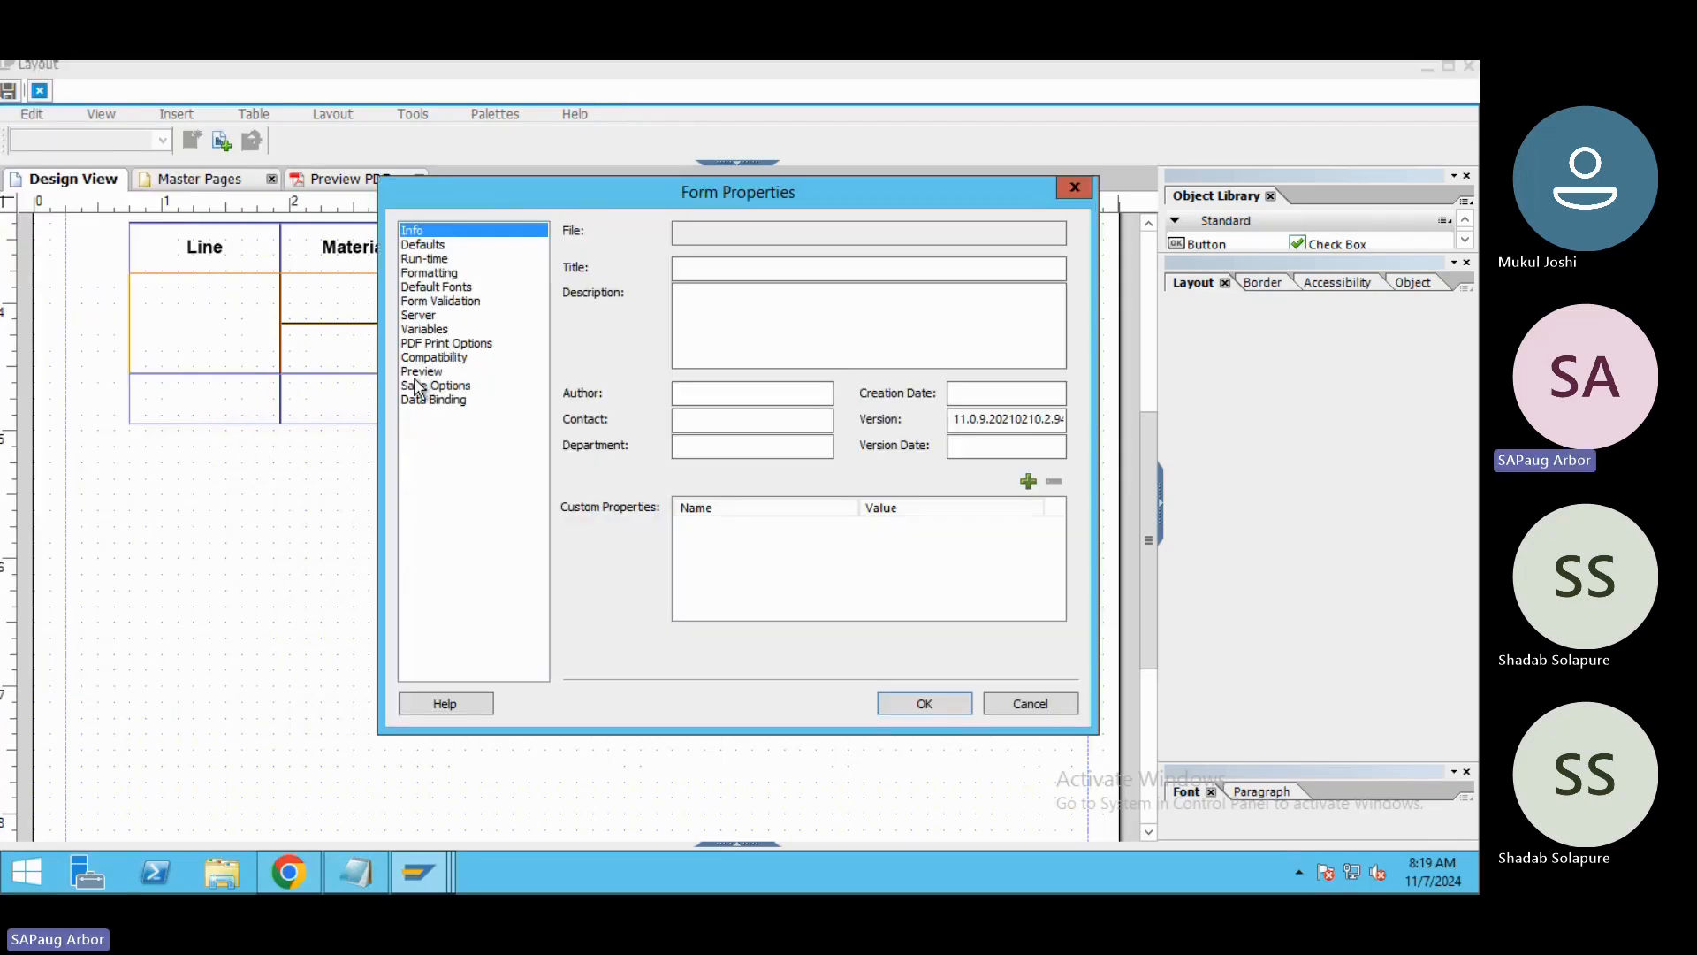
left_click(421, 372)
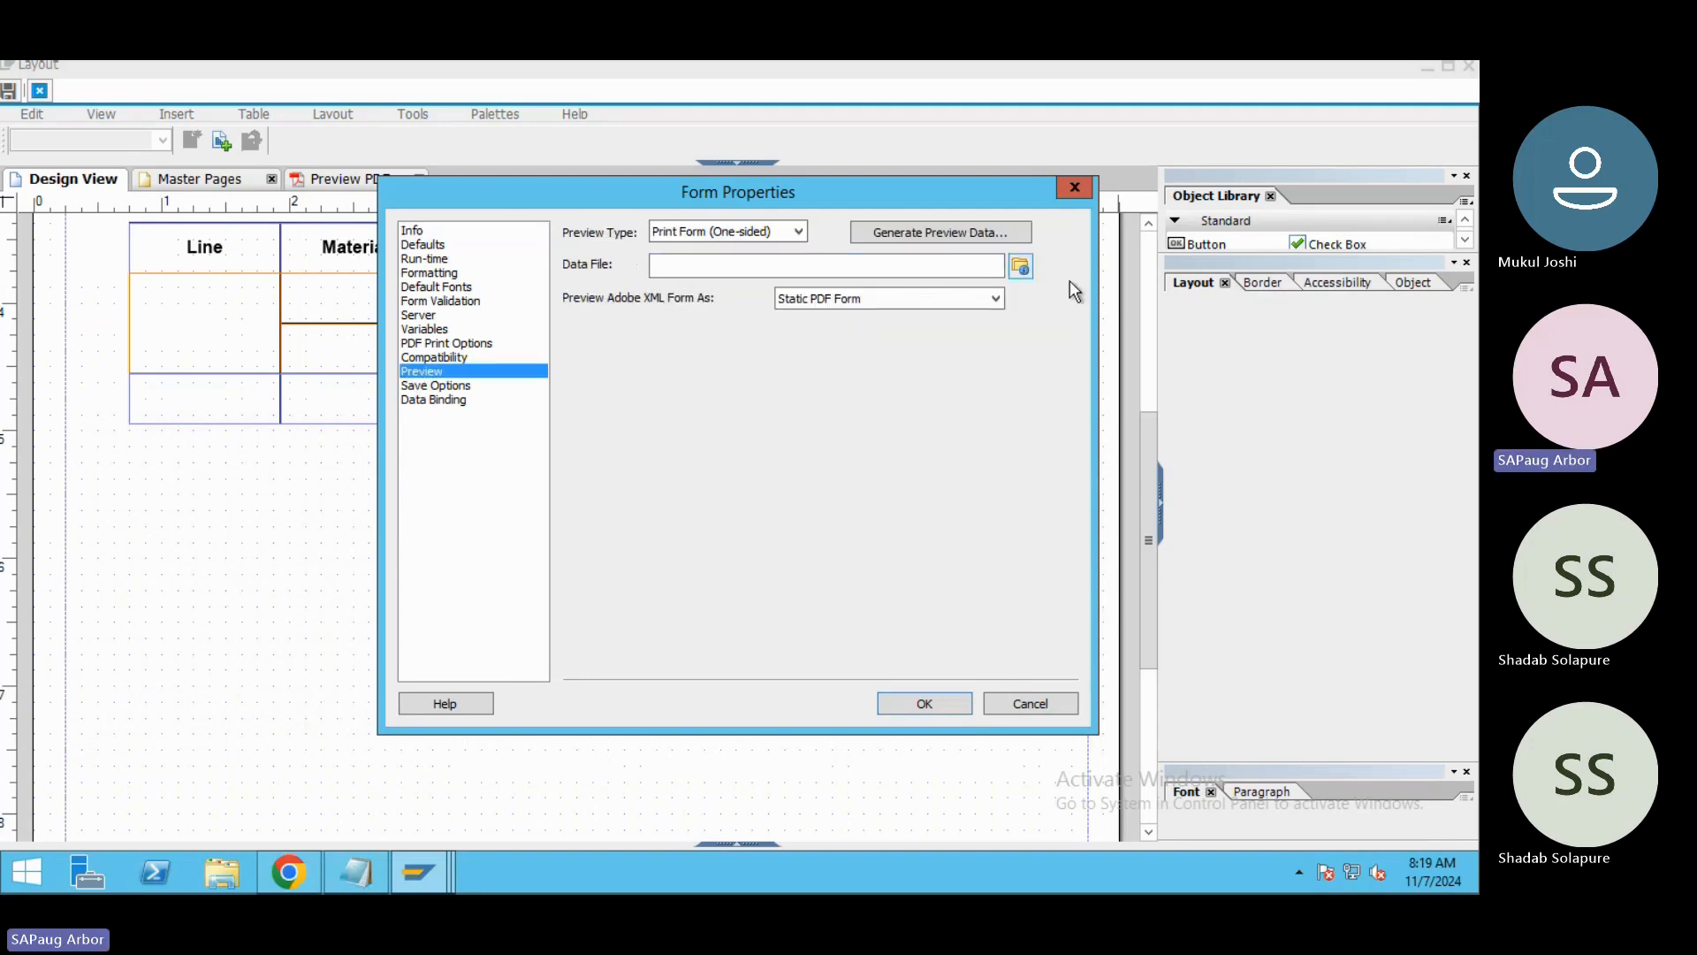
Try to find an XML data file for the form preview on the Desktop.
left_click(857, 262)
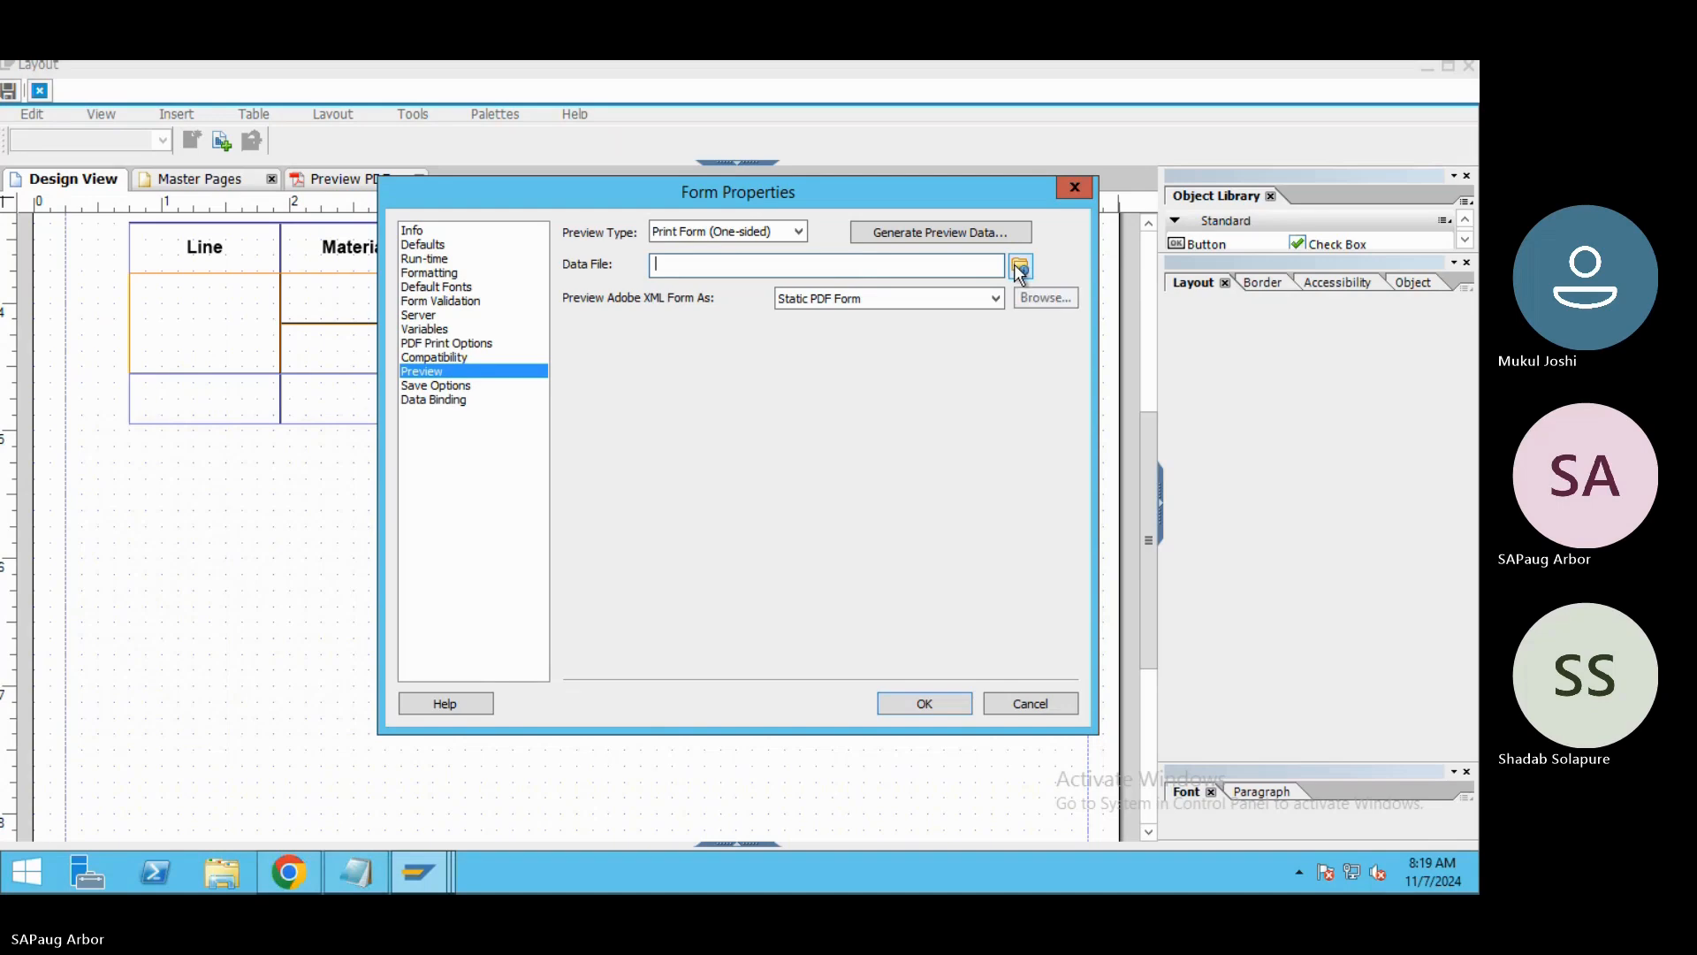
left_click(1019, 266)
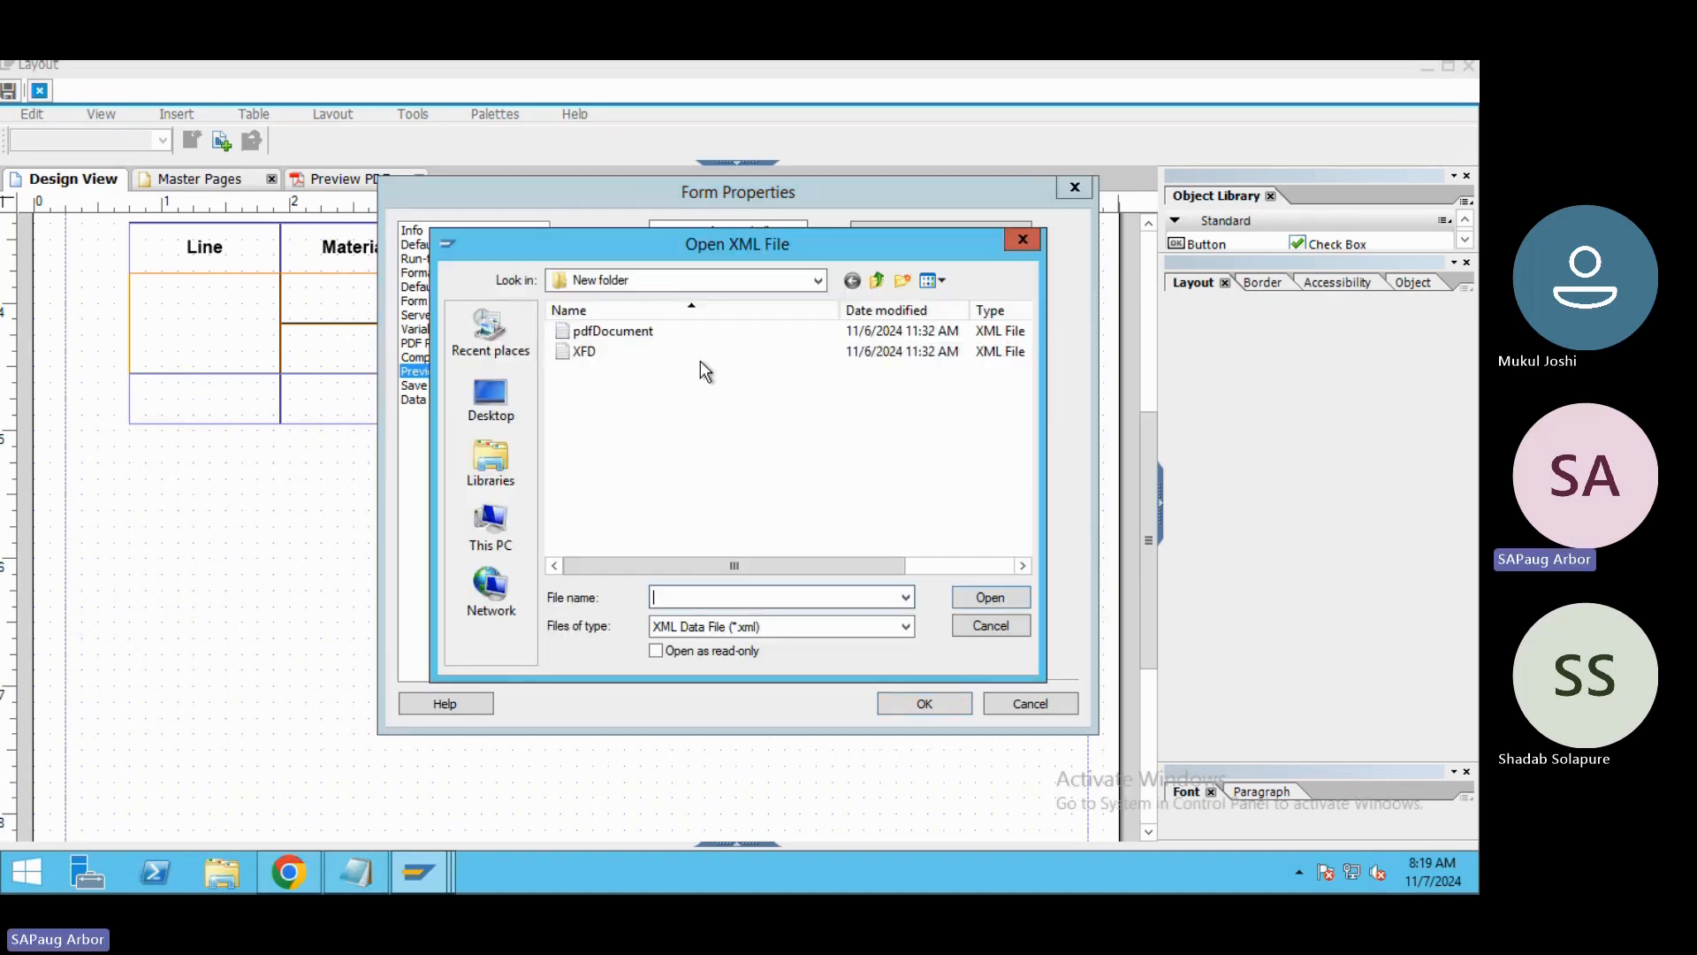
left_click(528, 394)
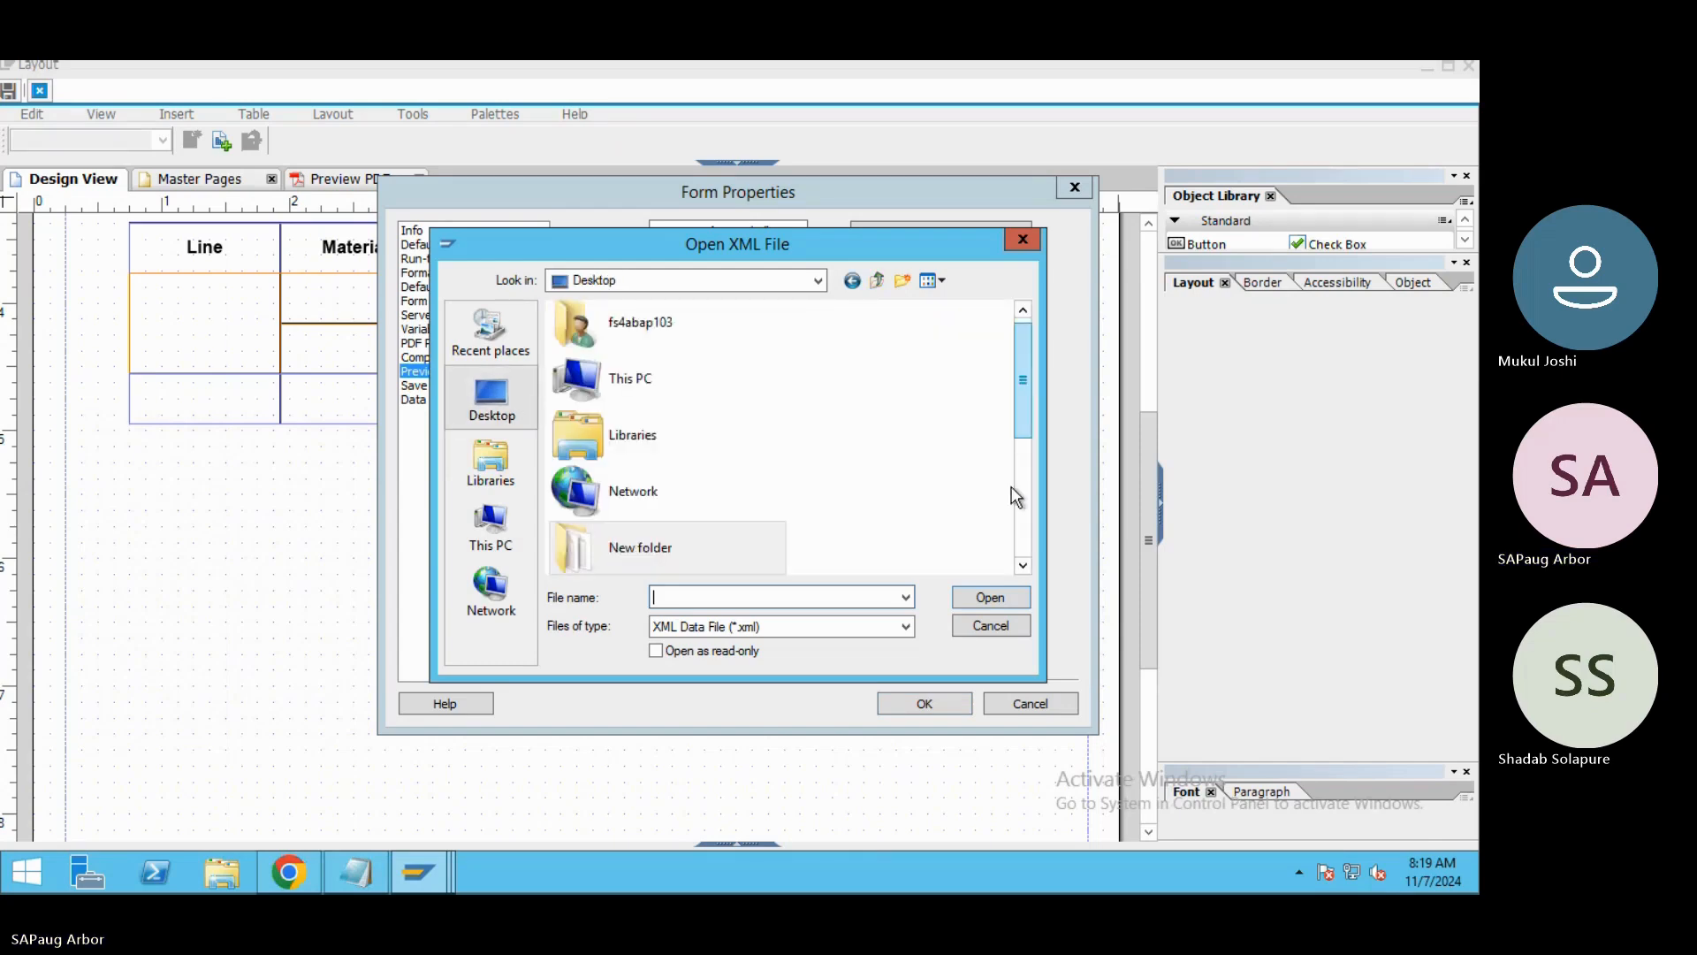
left_click(1014, 508)
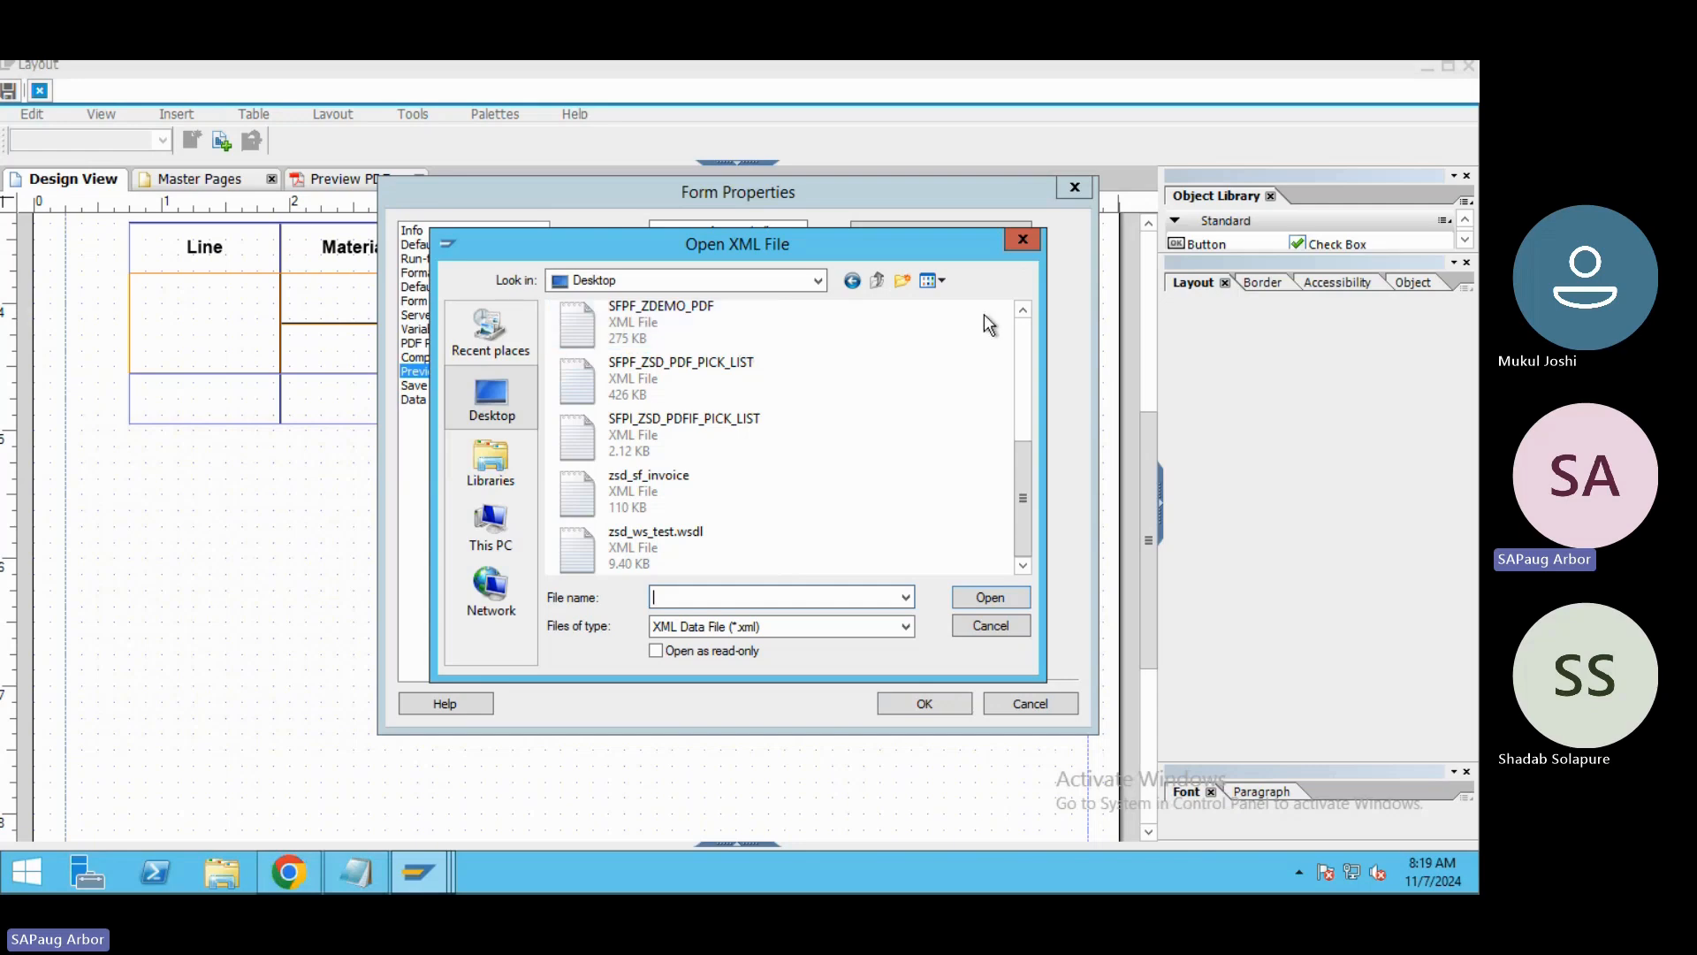
left_click(1023, 312)
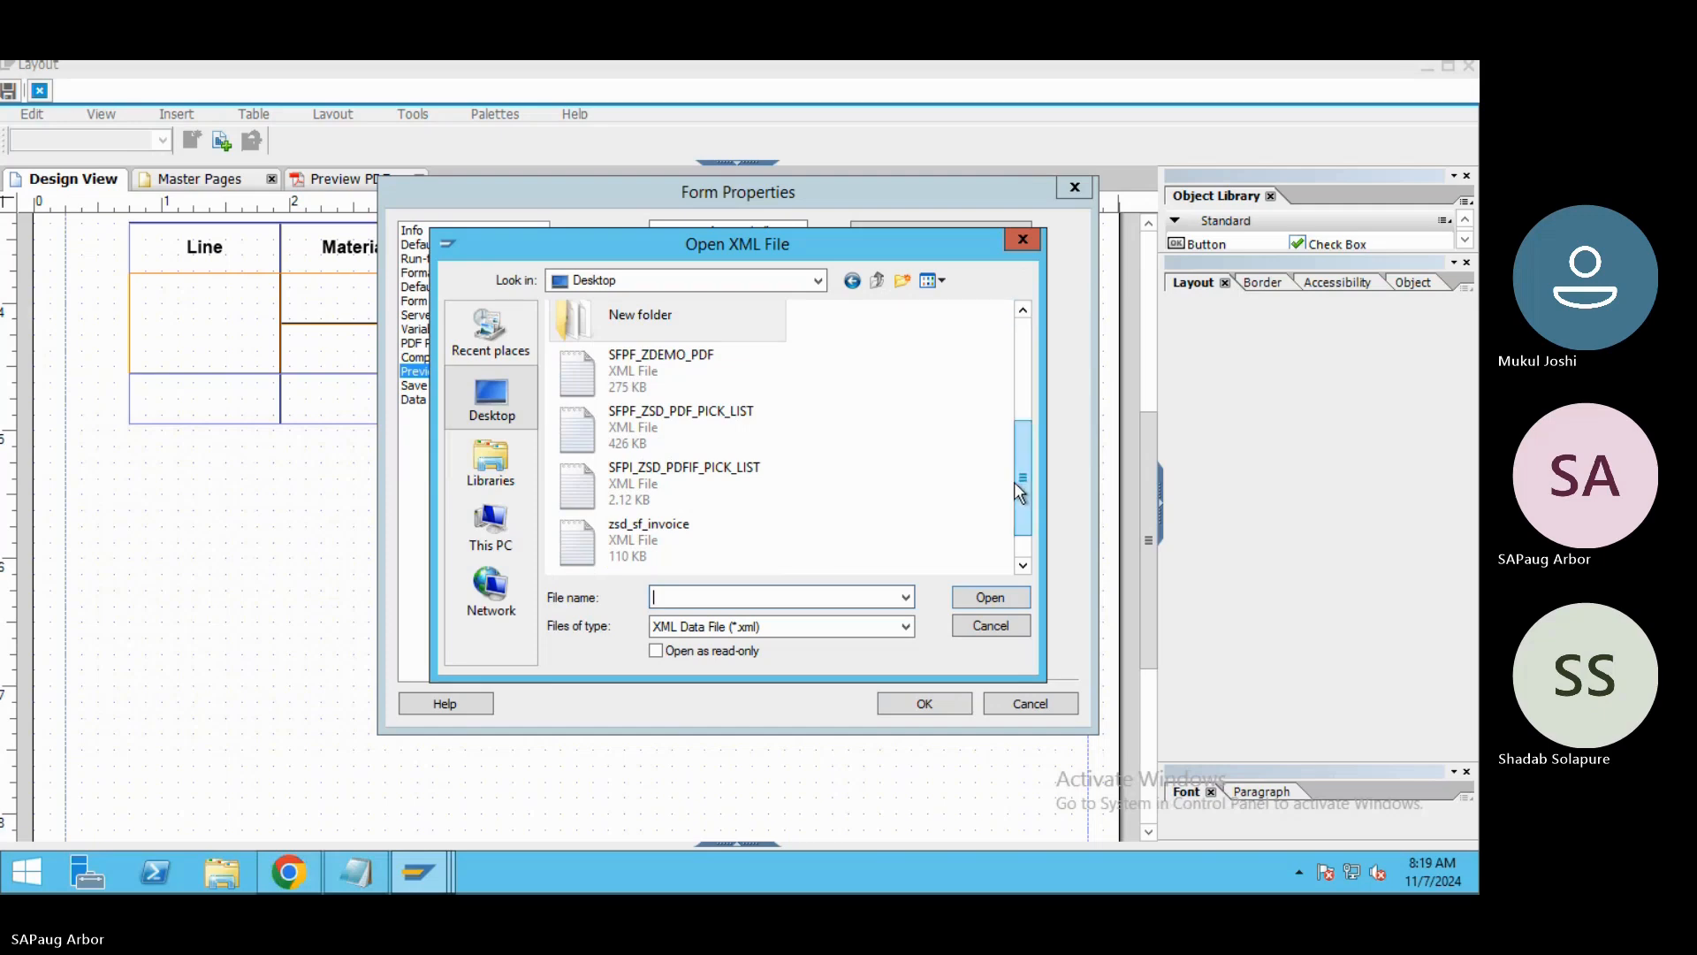
left_click_drag(1015, 481, 1015, 530)
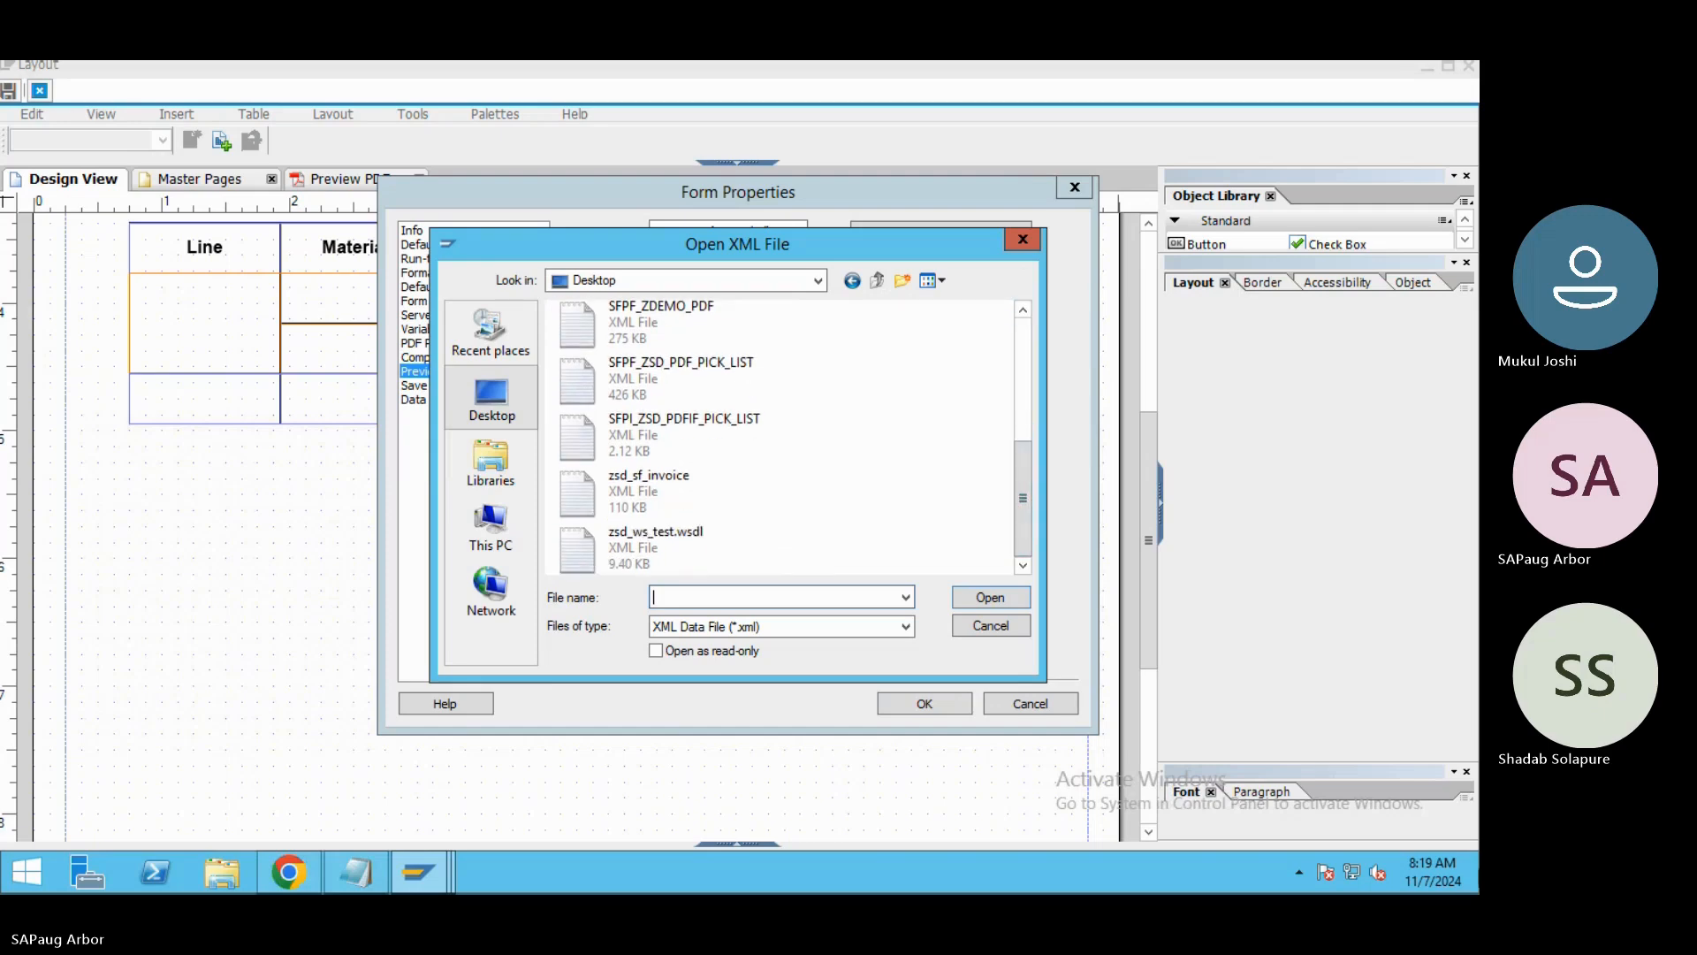
Check the server desktop for the saved invoice file and look through the Desktop's XML files again.
key("super+d")
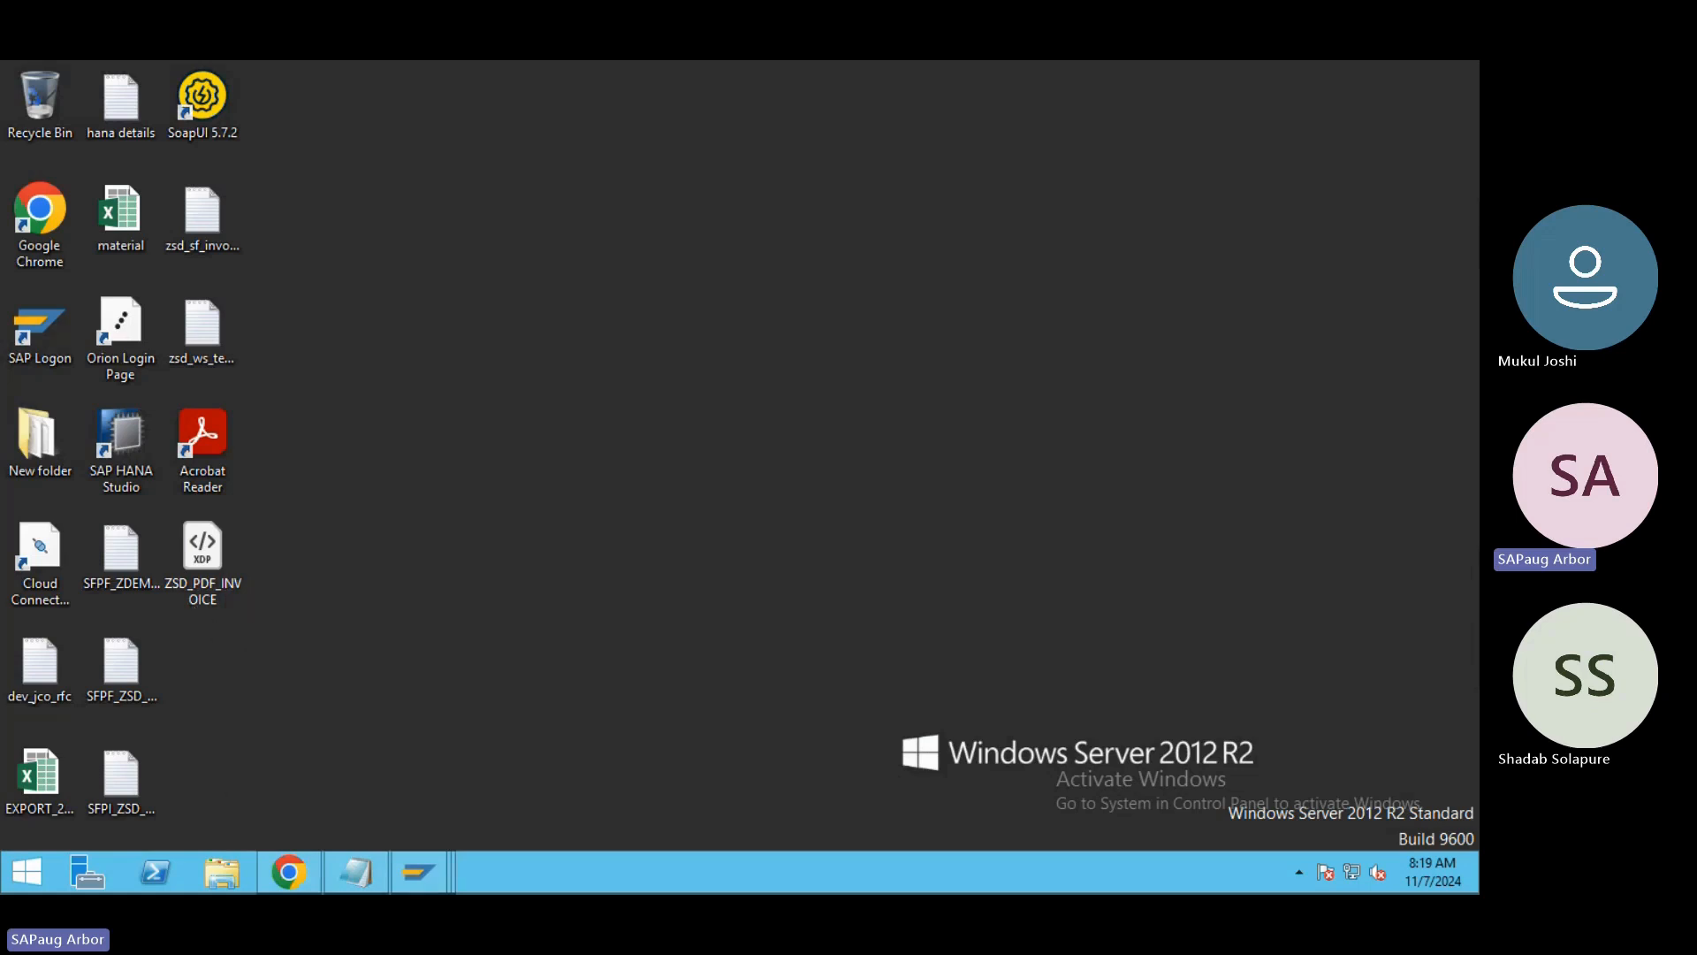
mouse_move(424, 891)
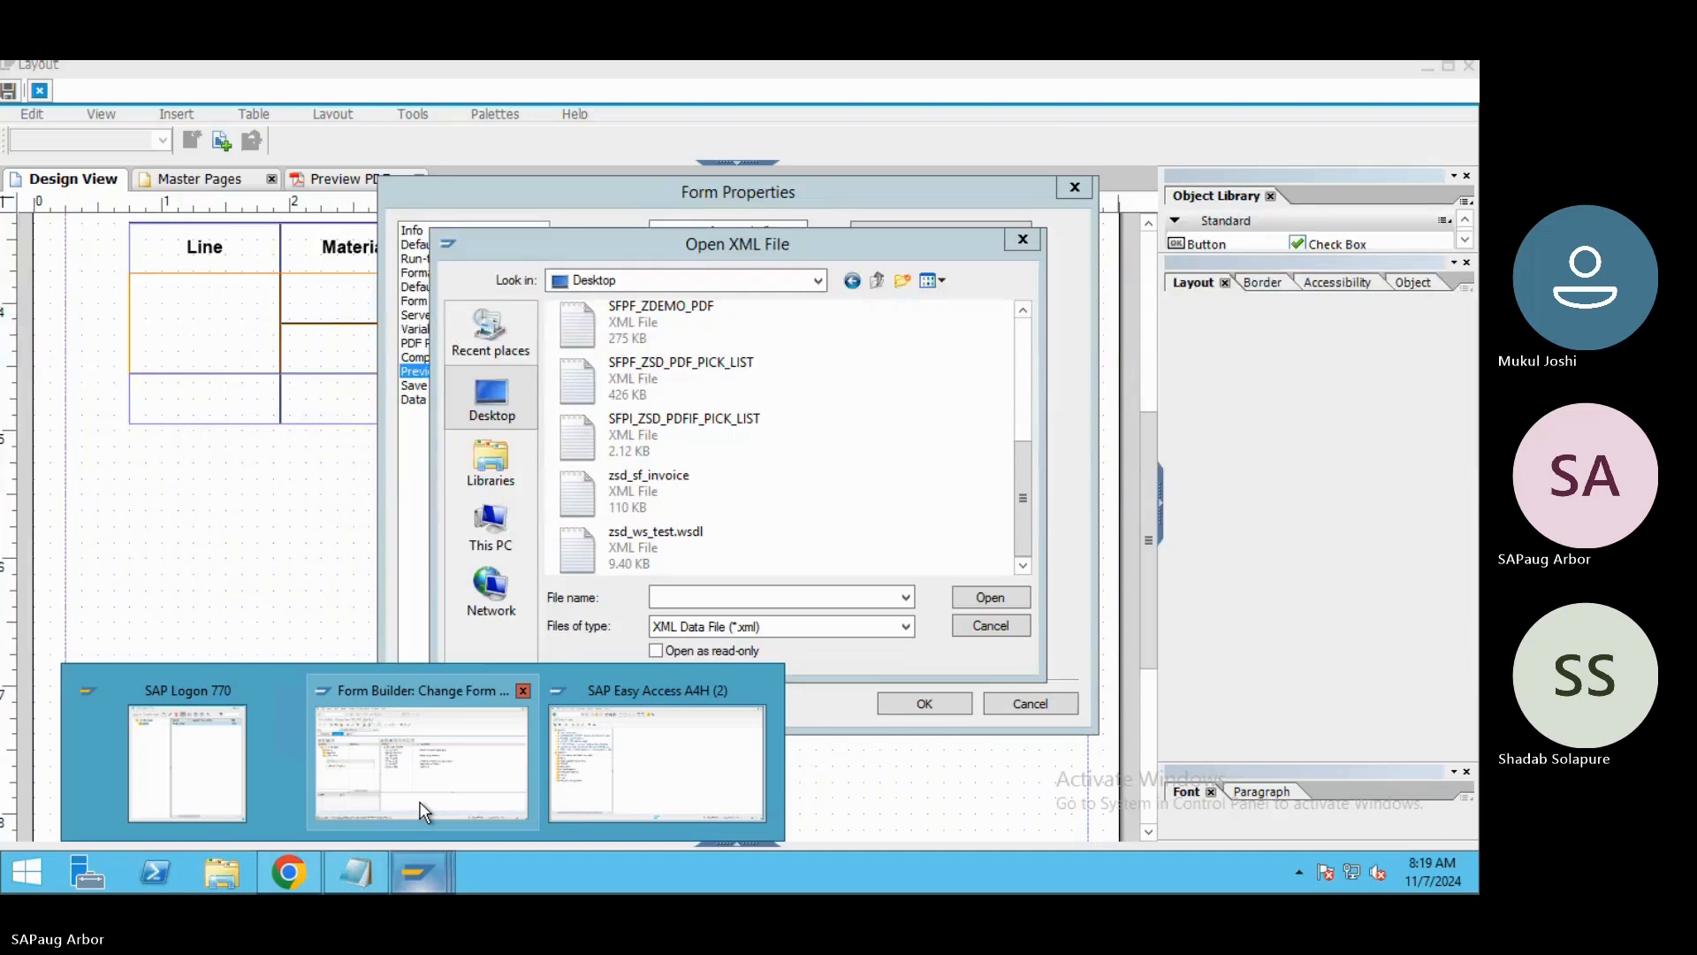
left_click(423, 809)
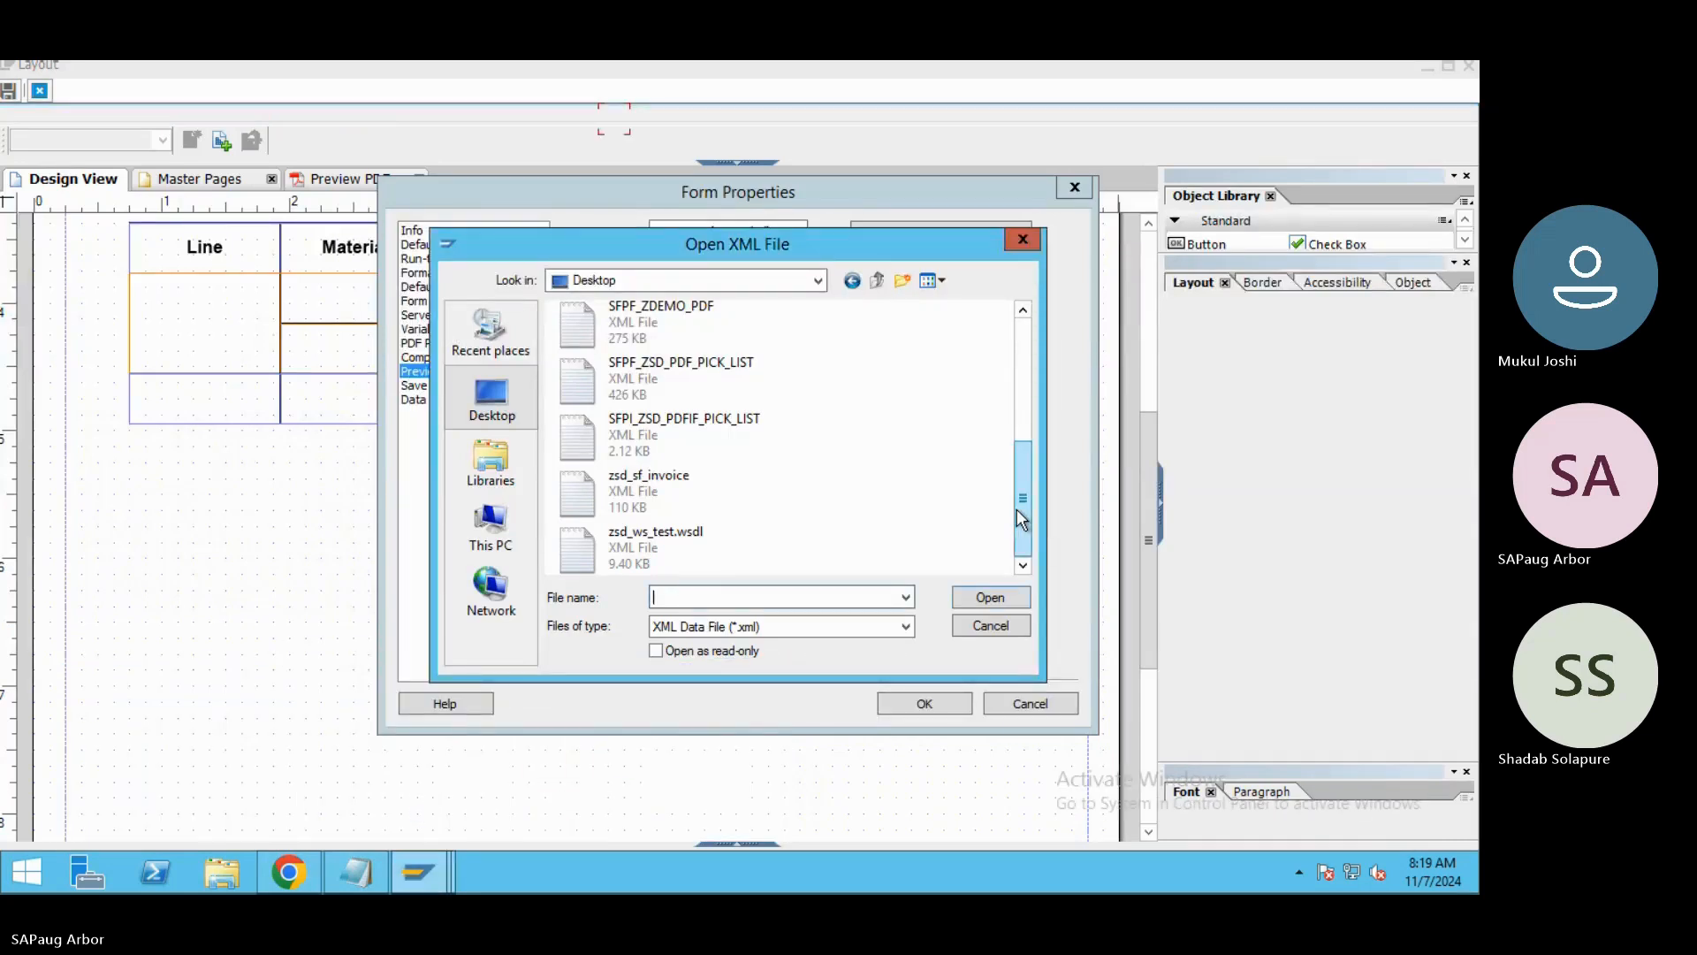
left_click_drag(1017, 502, 1023, 567)
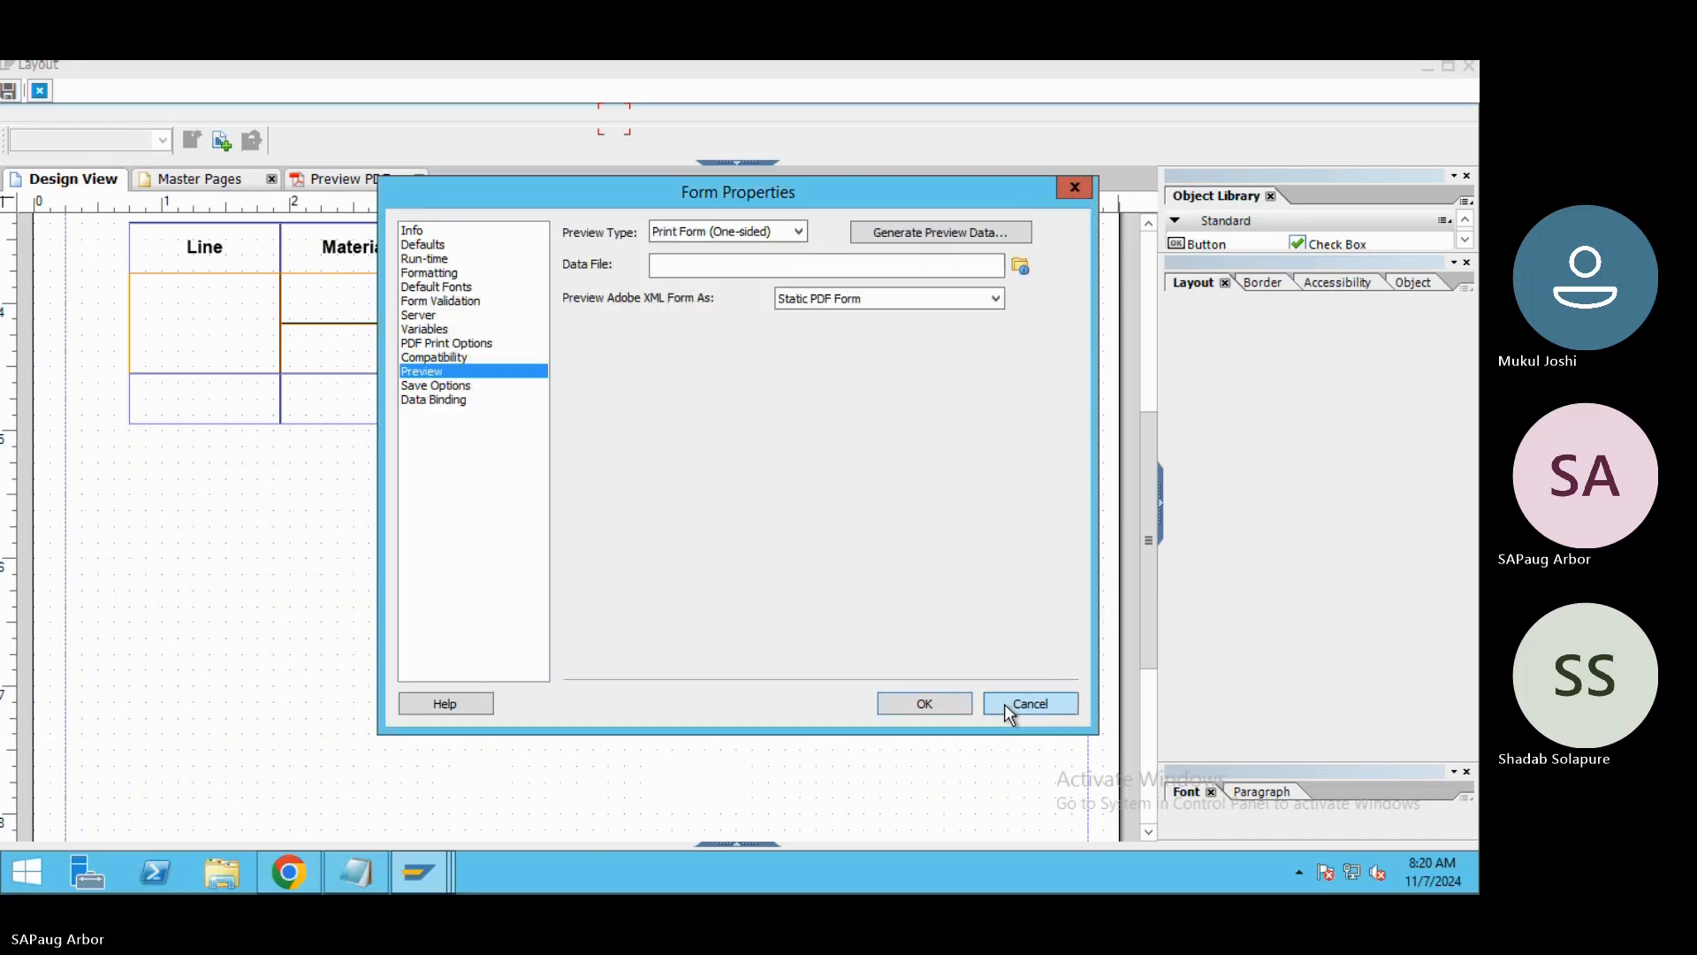
Cancel the form properties and the data file selection, and close the layout to return to the form's context.
left_click(1004, 704)
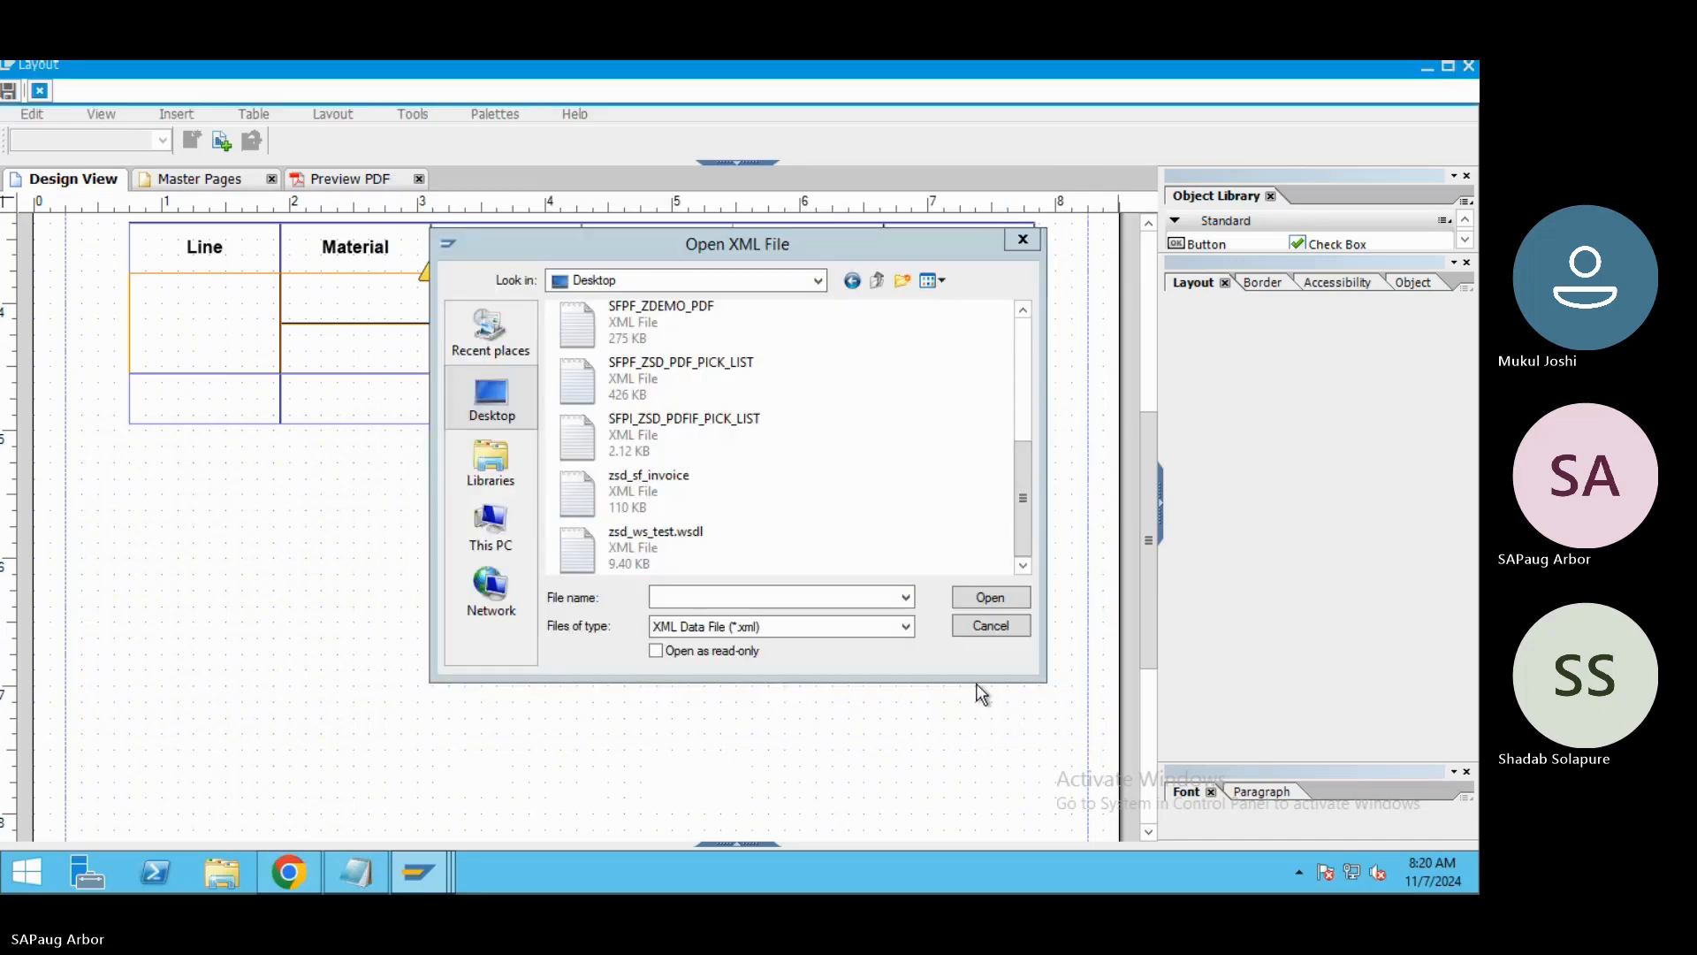
left_click(991, 626)
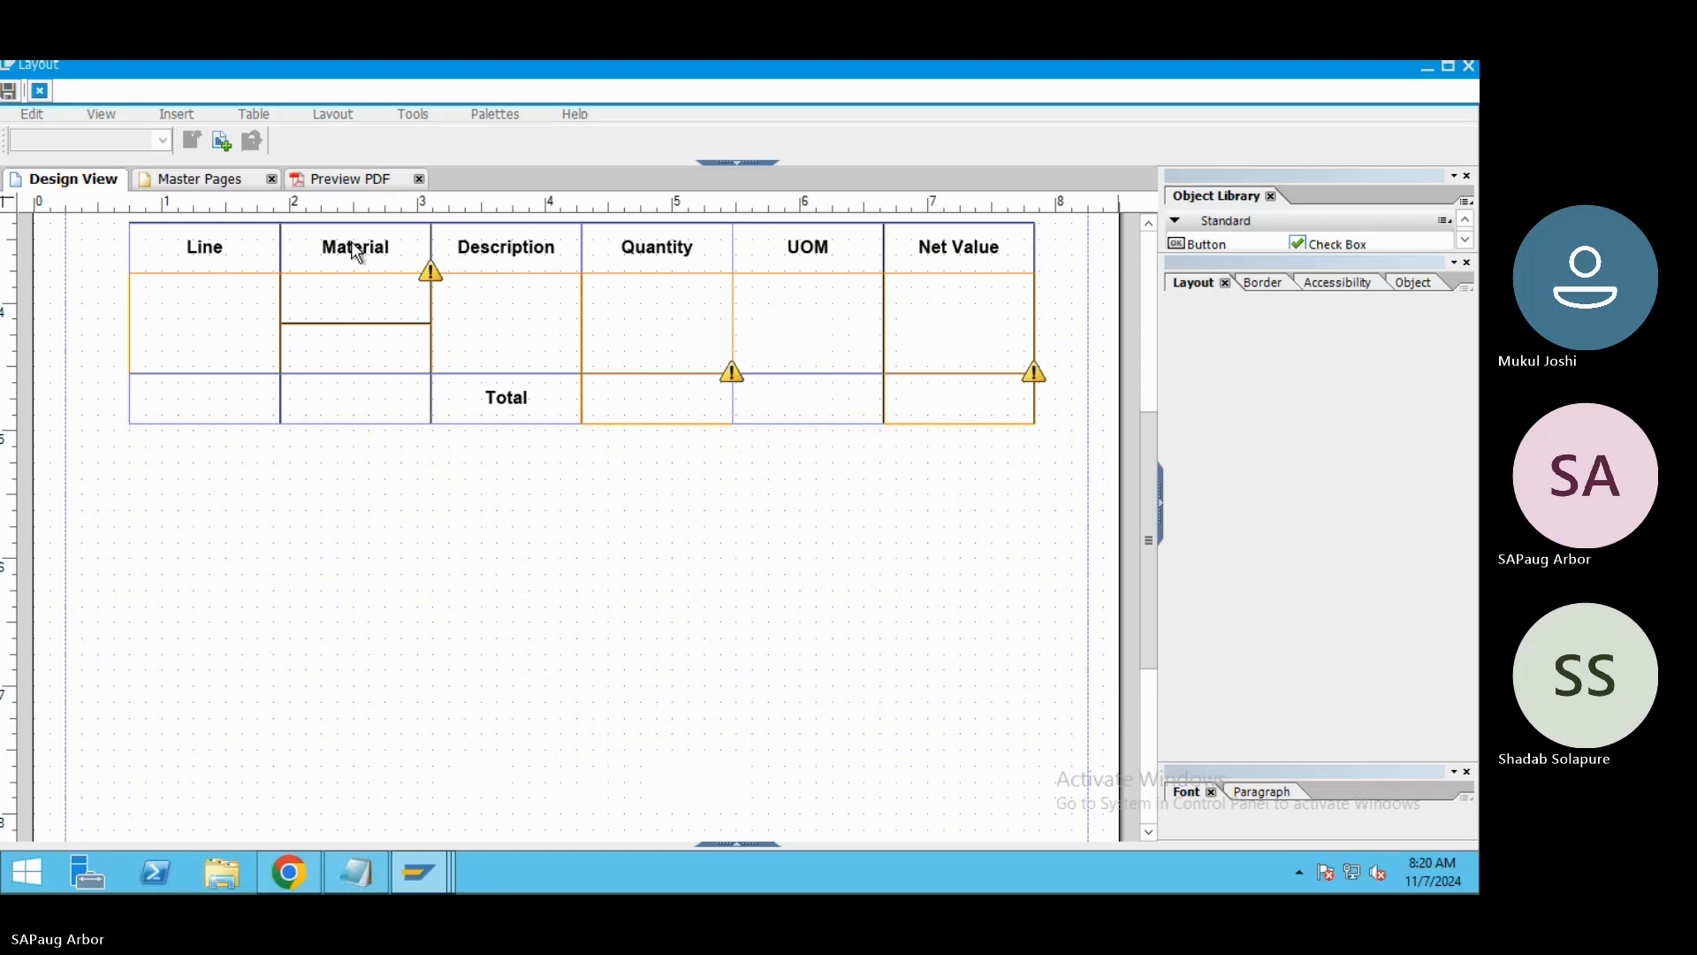
left_click(37, 89)
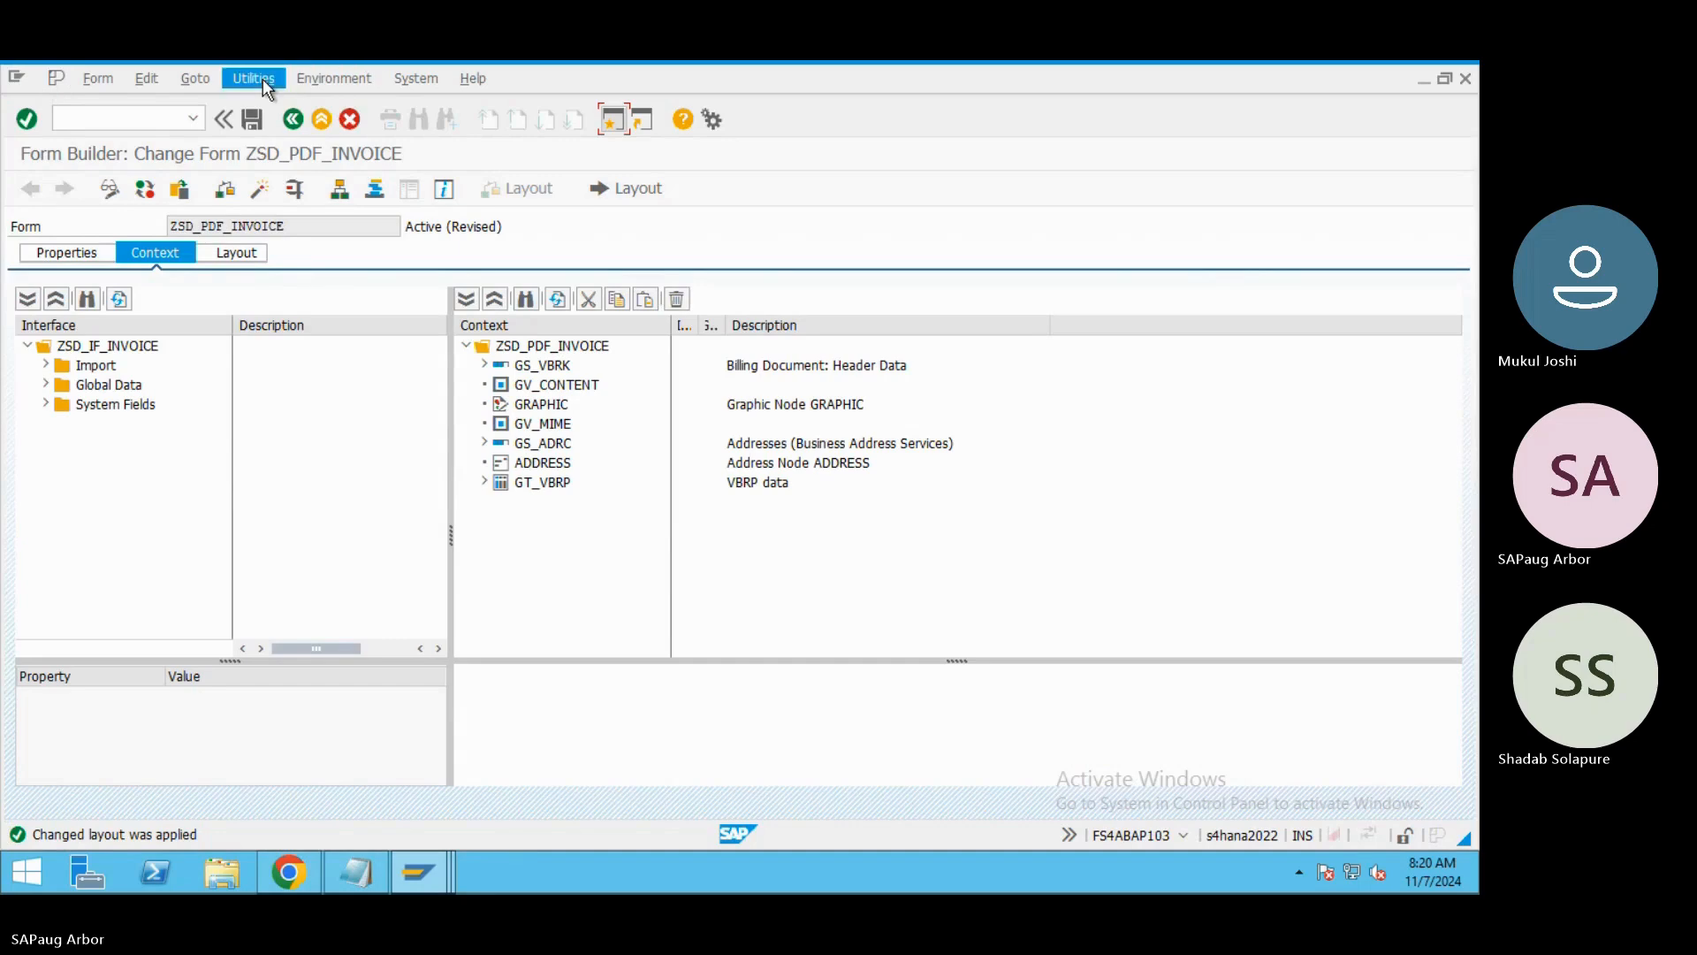
left_click(263, 77)
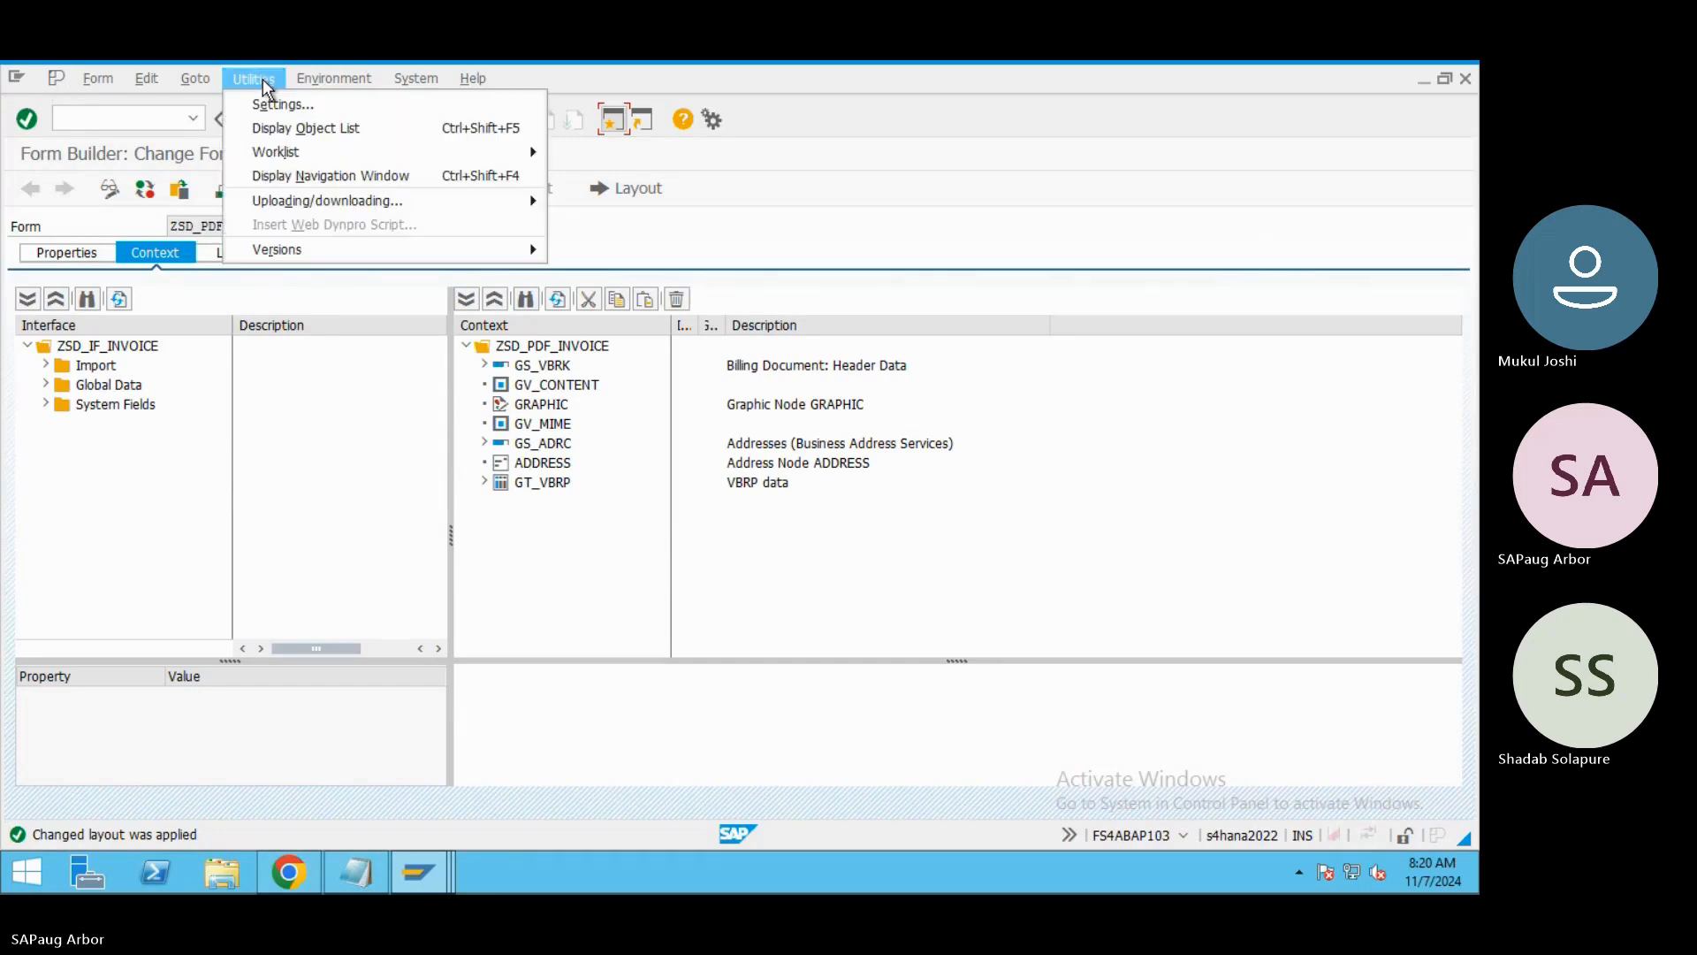
left_click(1005, 281)
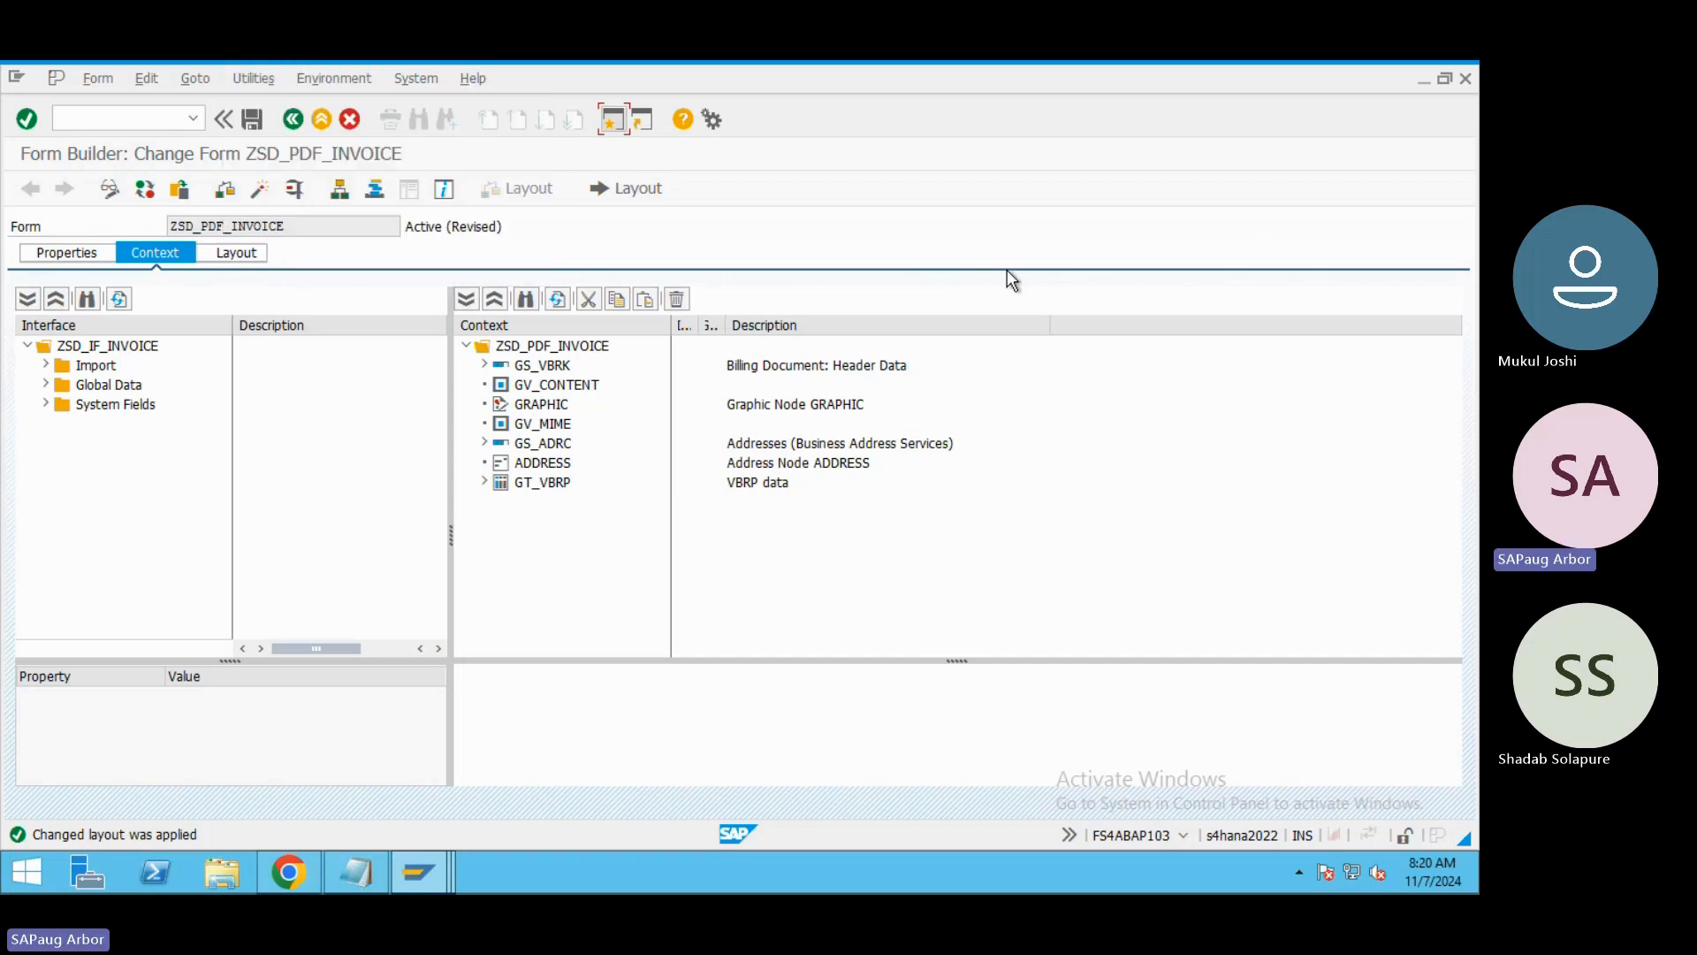
Minimize the SAP session and permanently delete the ZSD_PDF_INVOICE XDP file from the server desktop.
left_click(1477, 874)
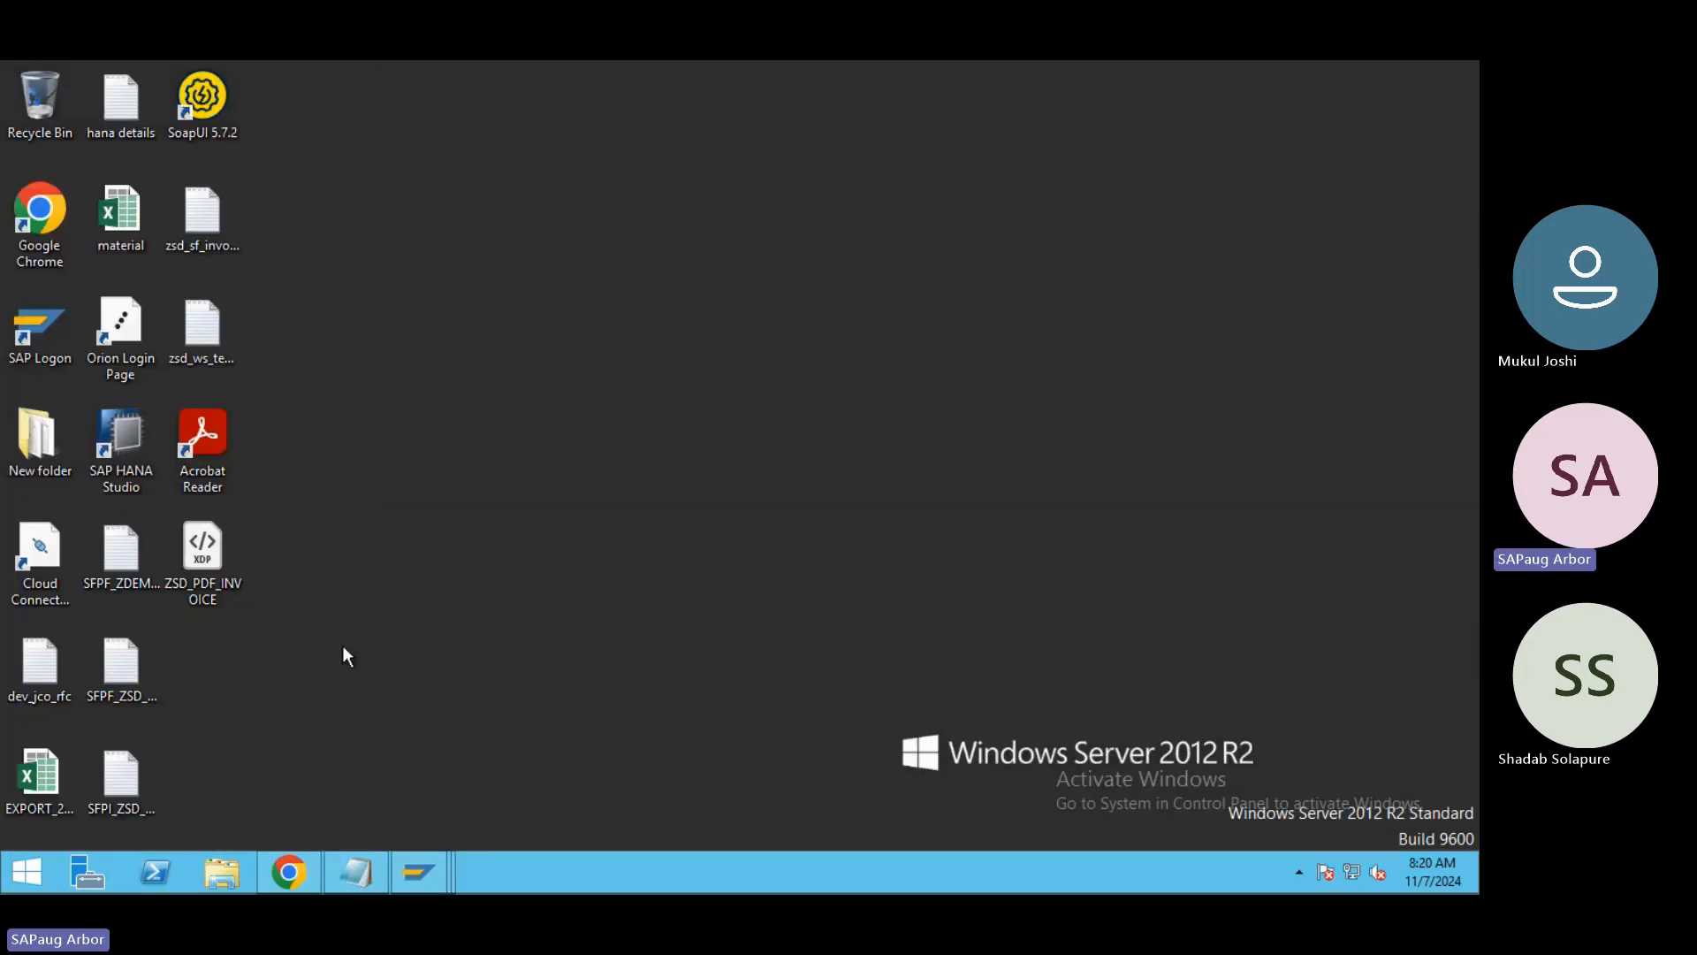
left_click(221, 584)
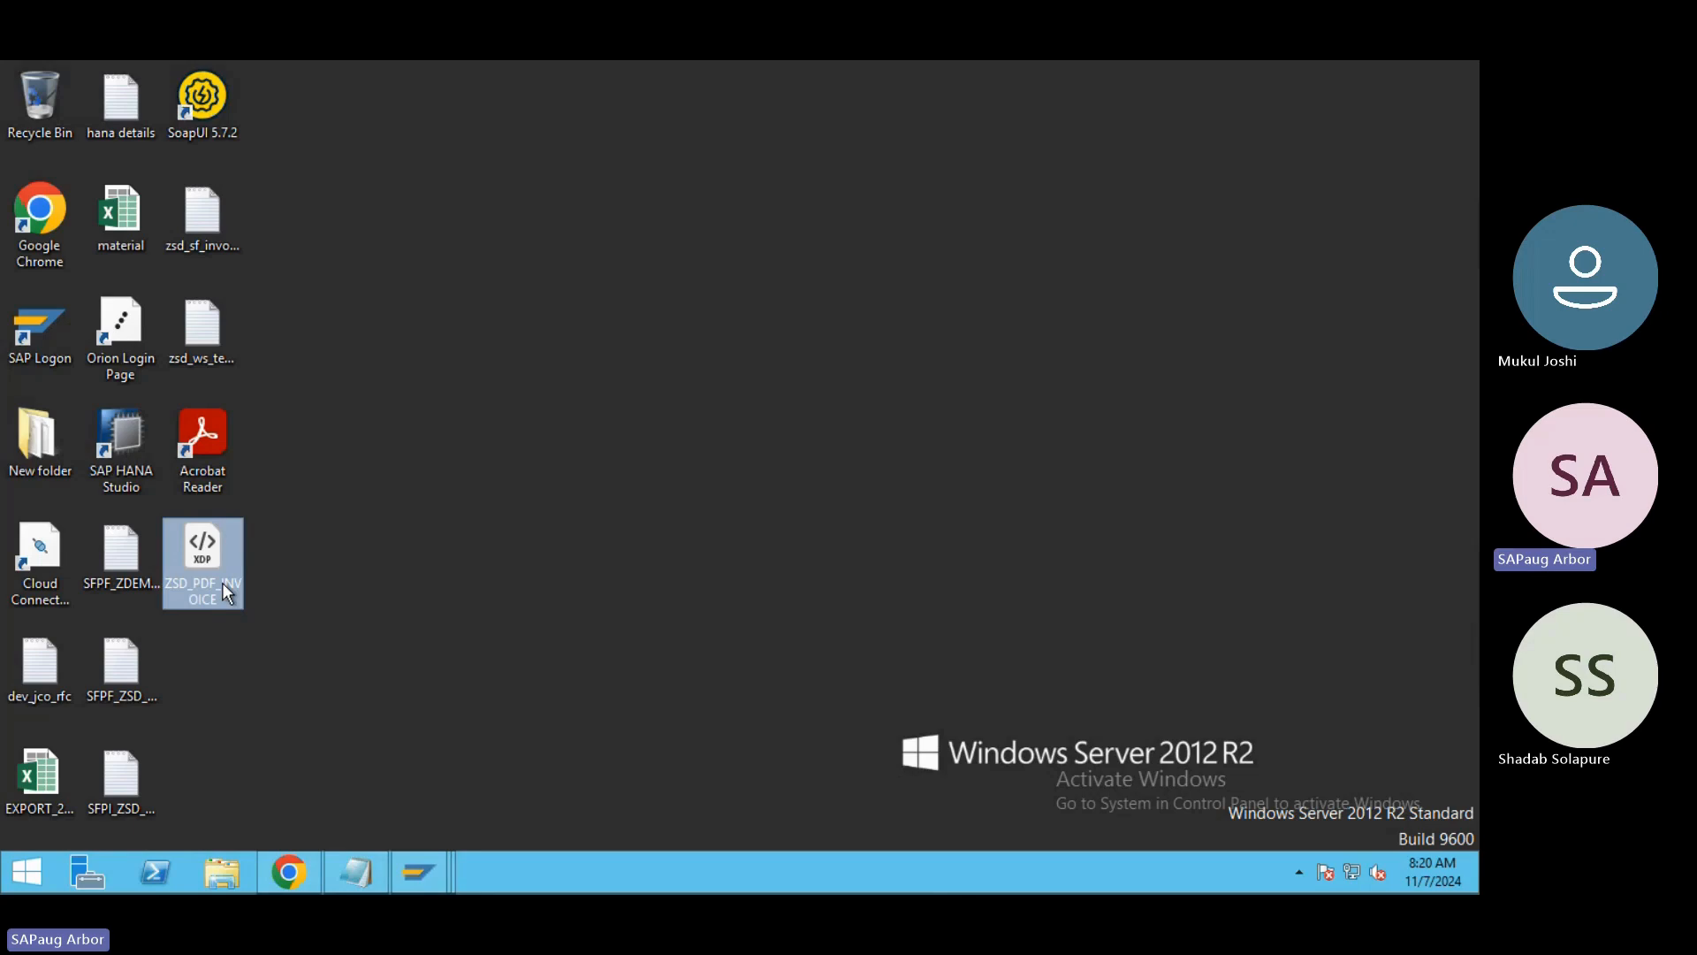
key("shift+Delete")
key("Return")
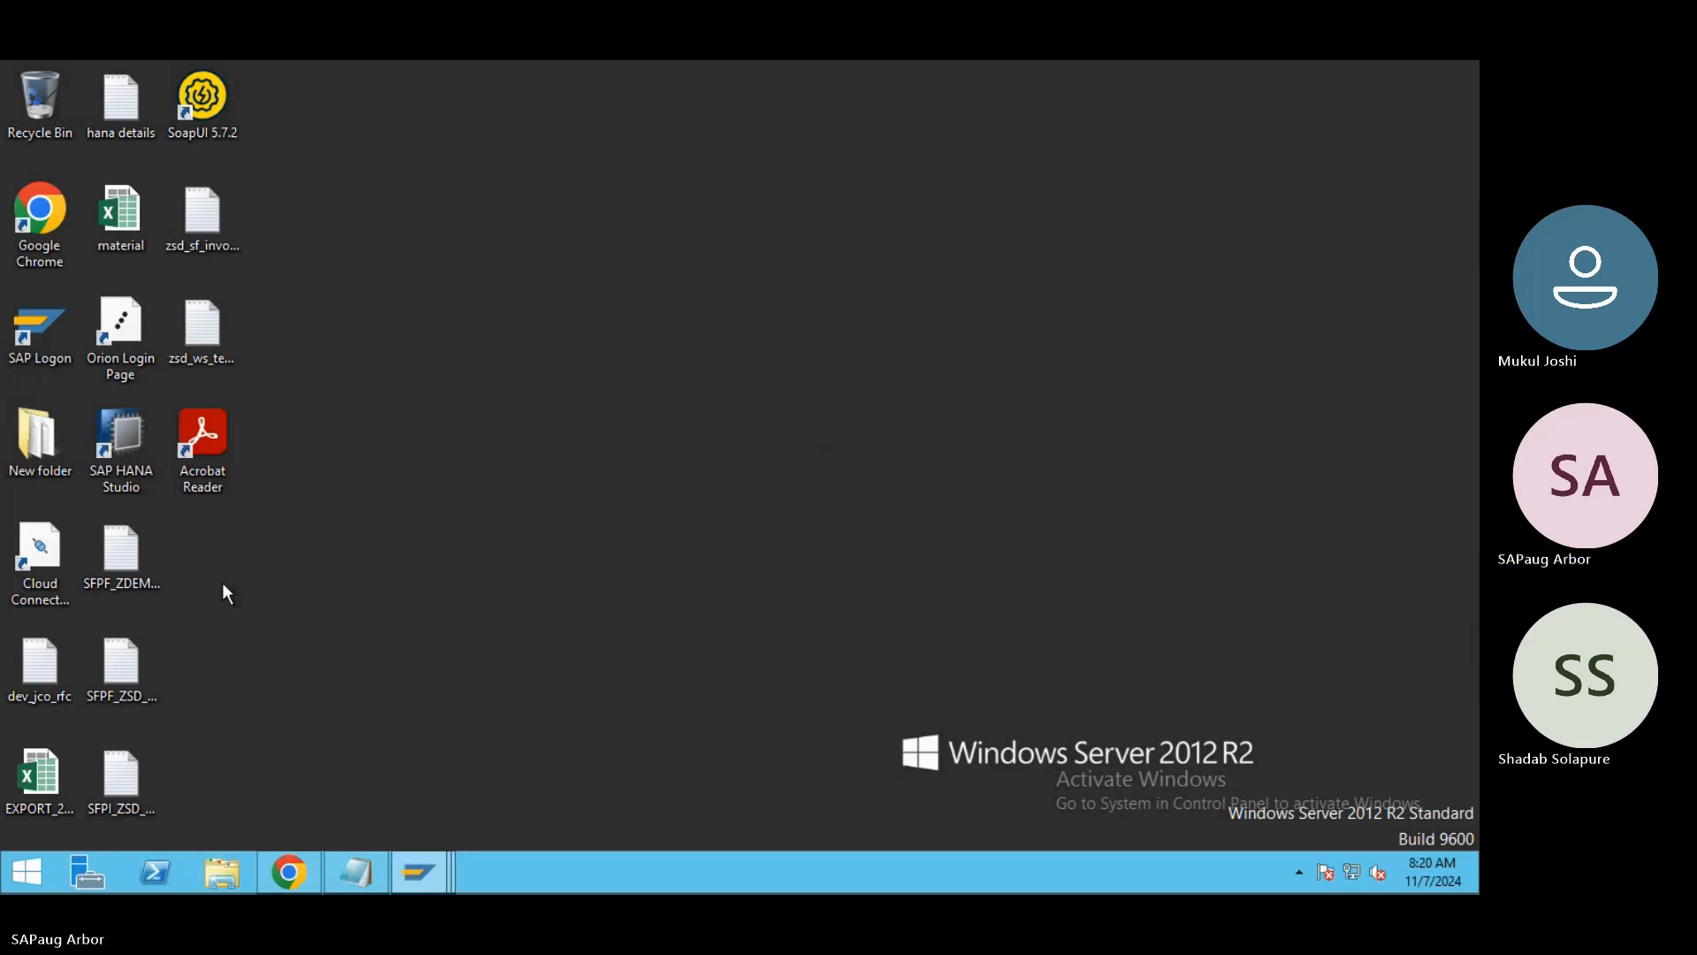
right_click(219, 569)
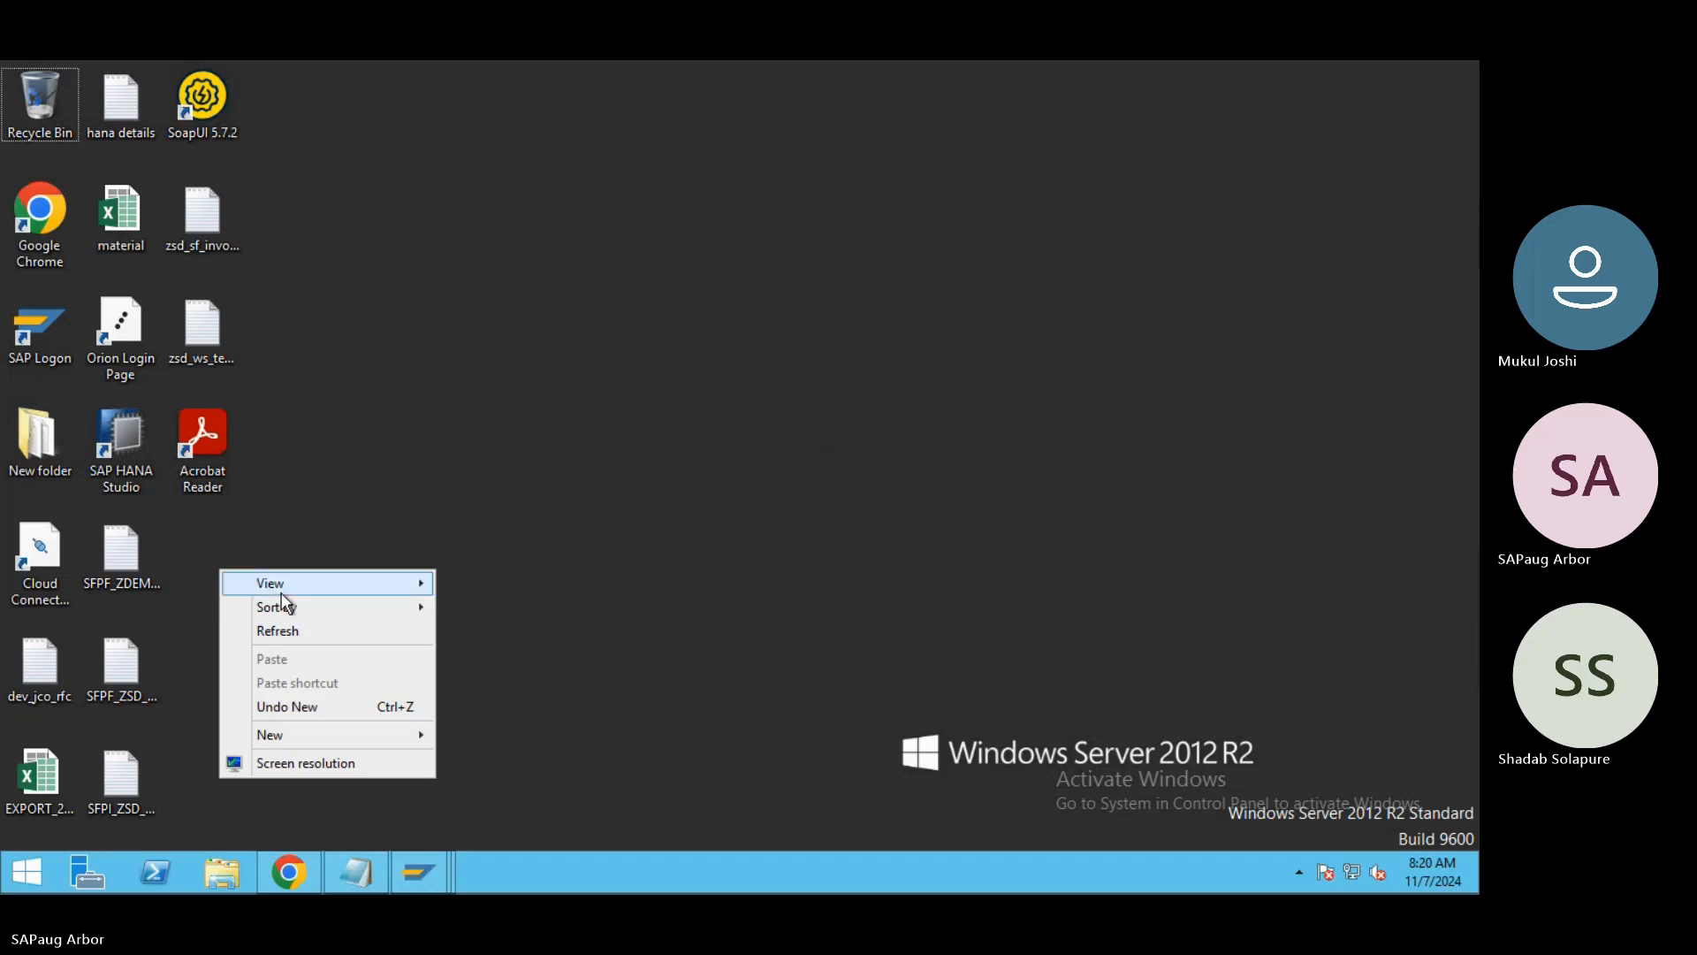
Create a folder named Invoice PDF on the server desktop and place it below the Acrobat Reader shortcut.
mouse_move(311, 735)
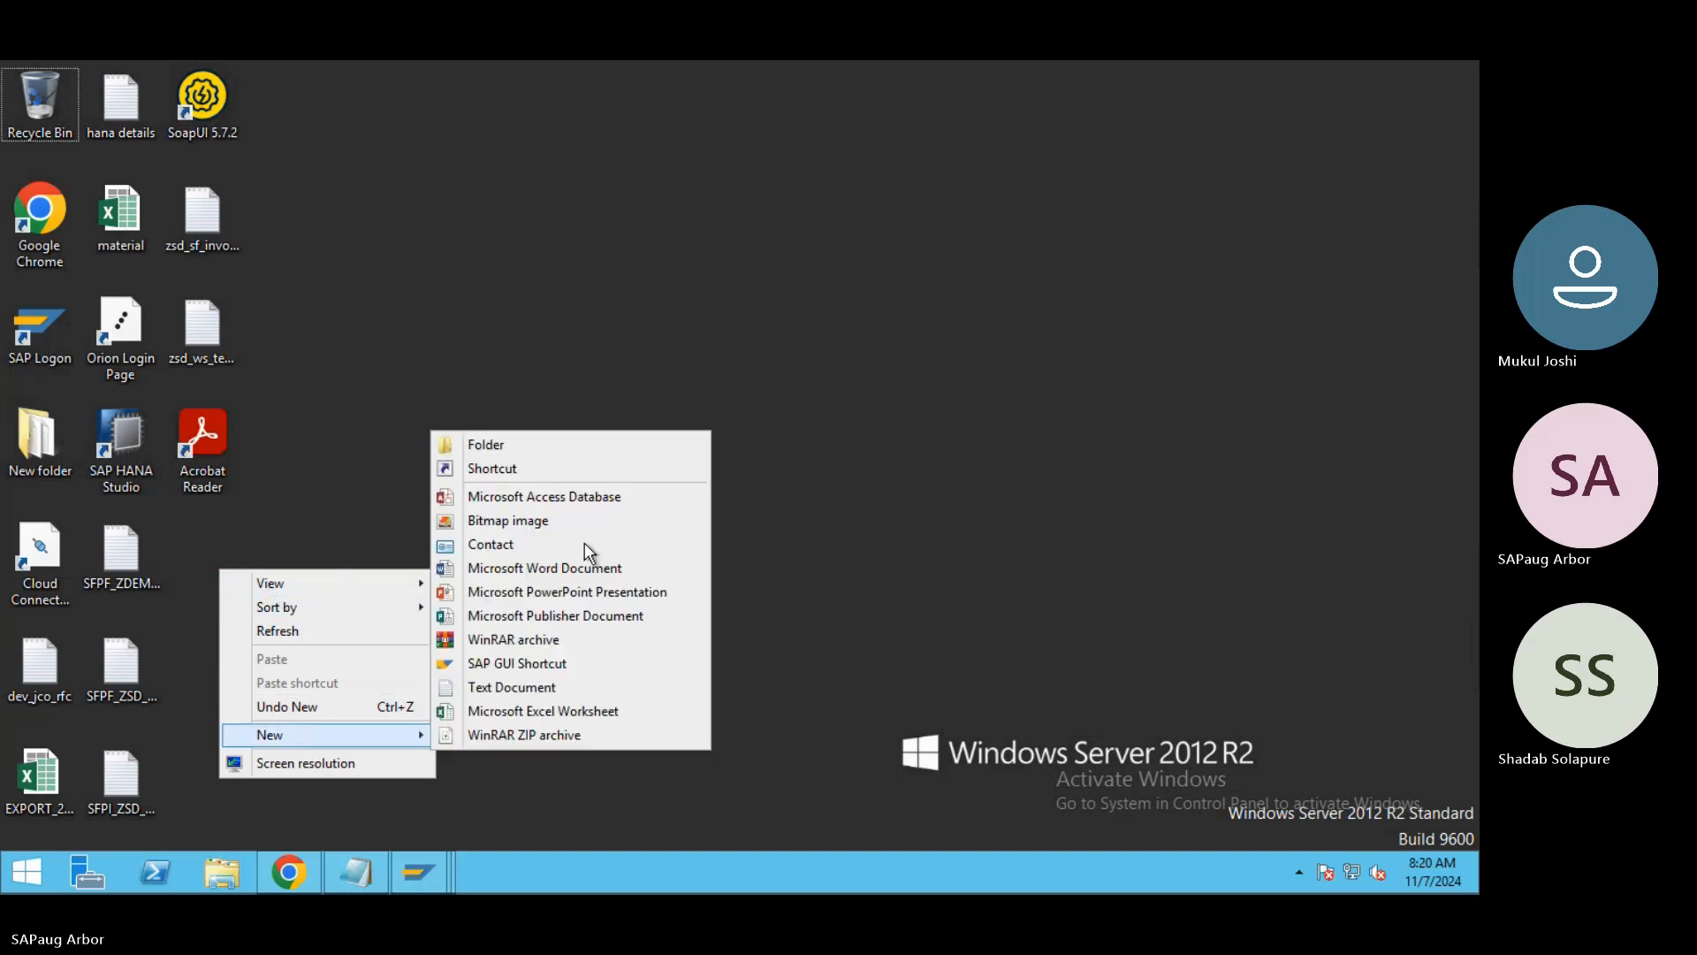
left_click(541, 451)
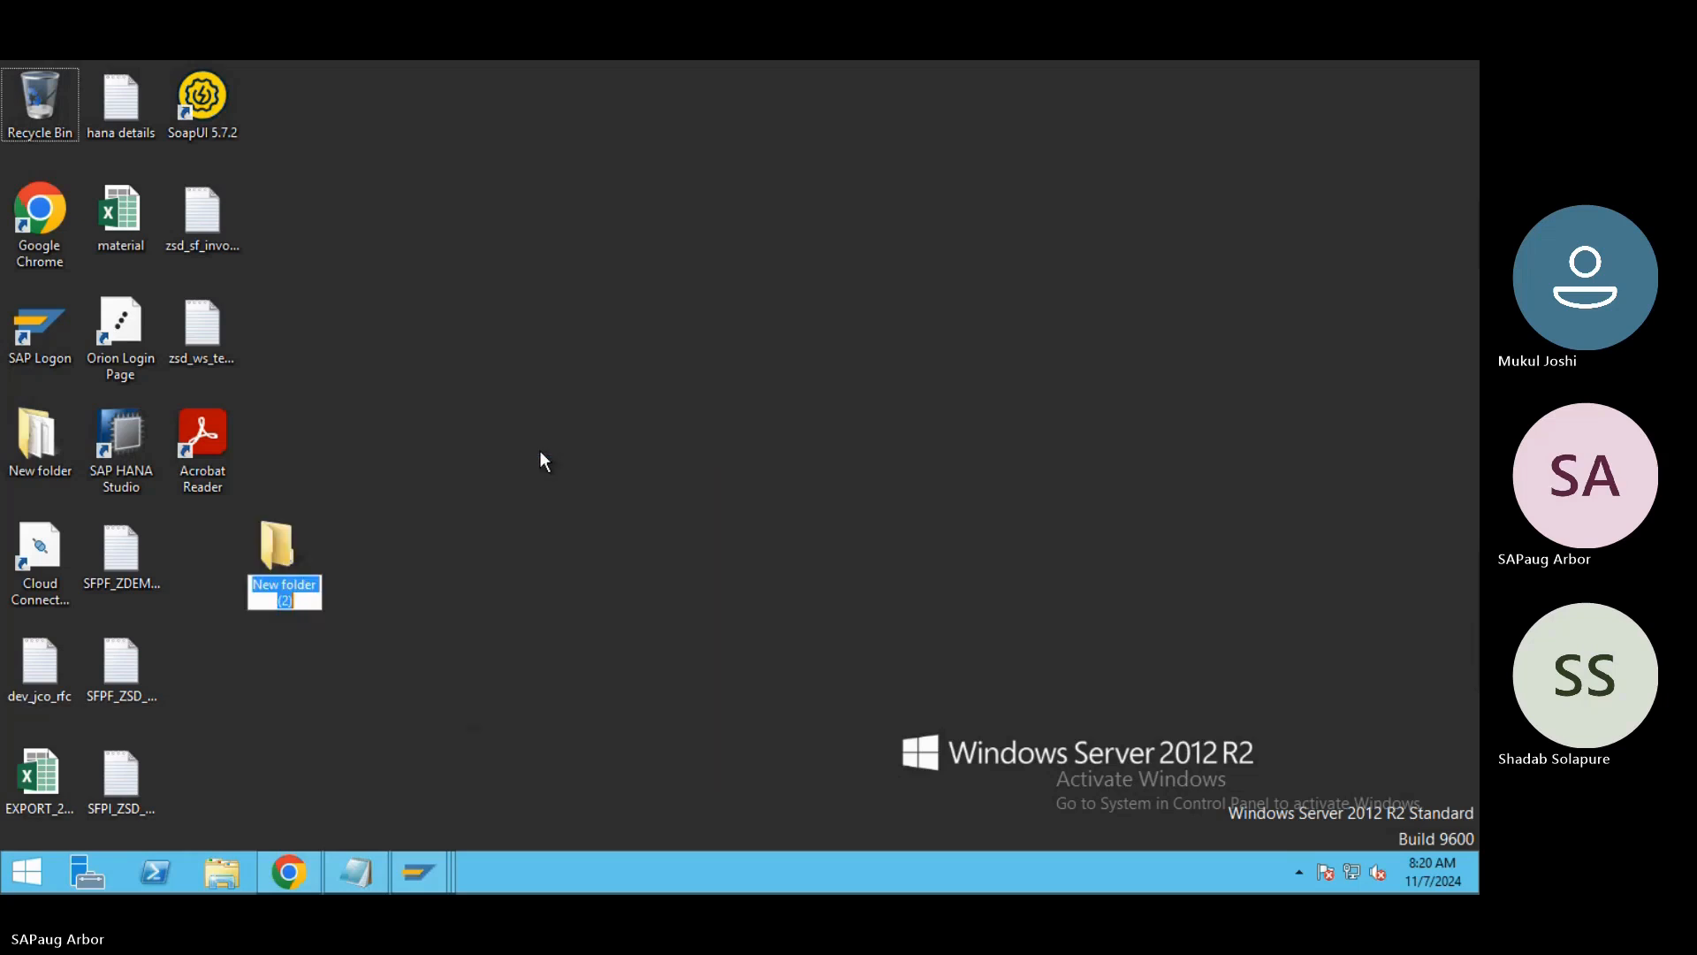
type("Invoice")
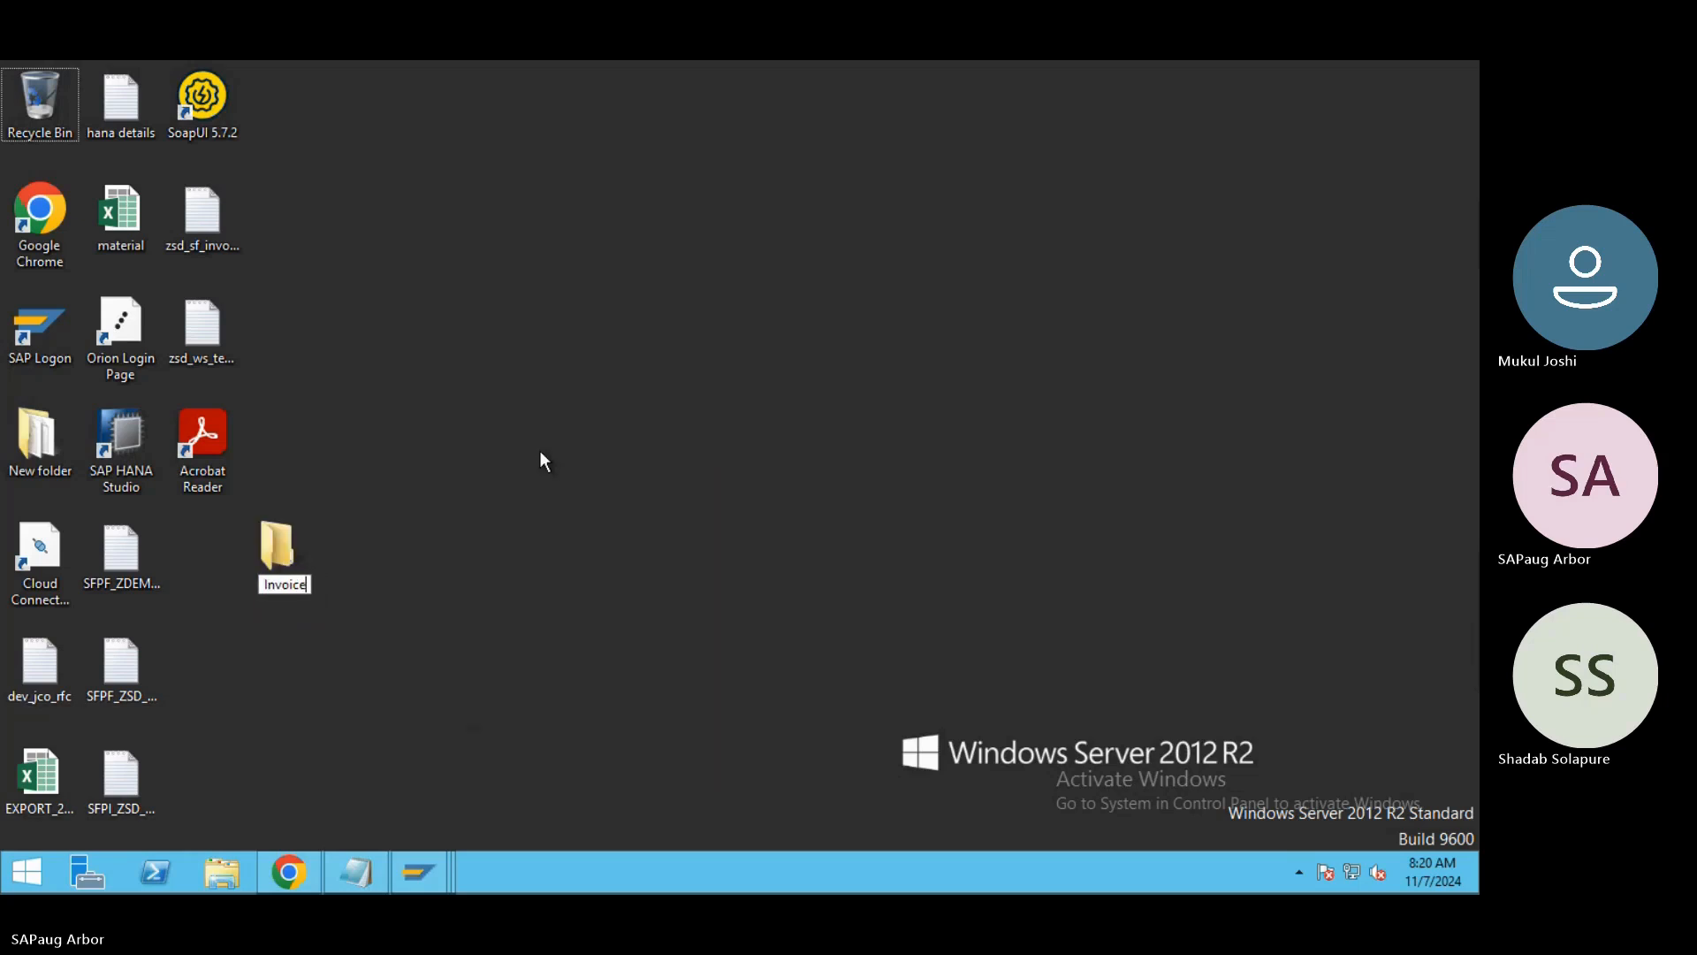
type(" PDF")
left_click_drag(292, 555, 210, 538)
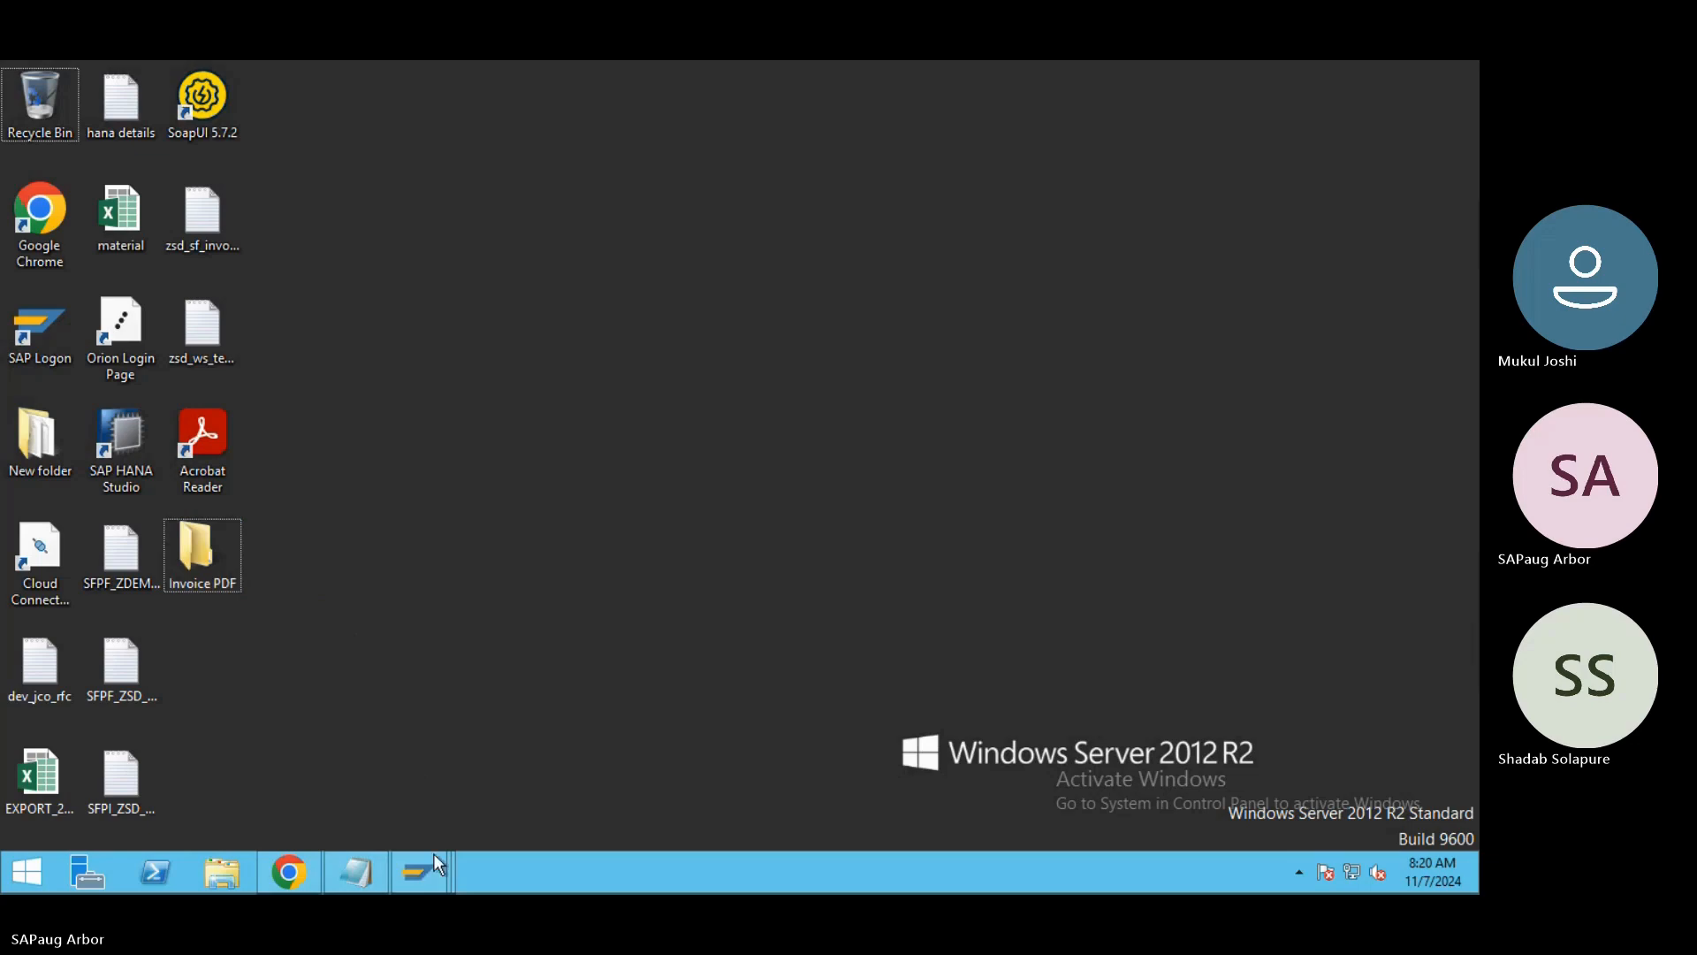
Switch to the Form Builder session of ZSD_PDF_INVOICE and set the runtime trace level to Very Detailed Trace.
mouse_move(438, 867)
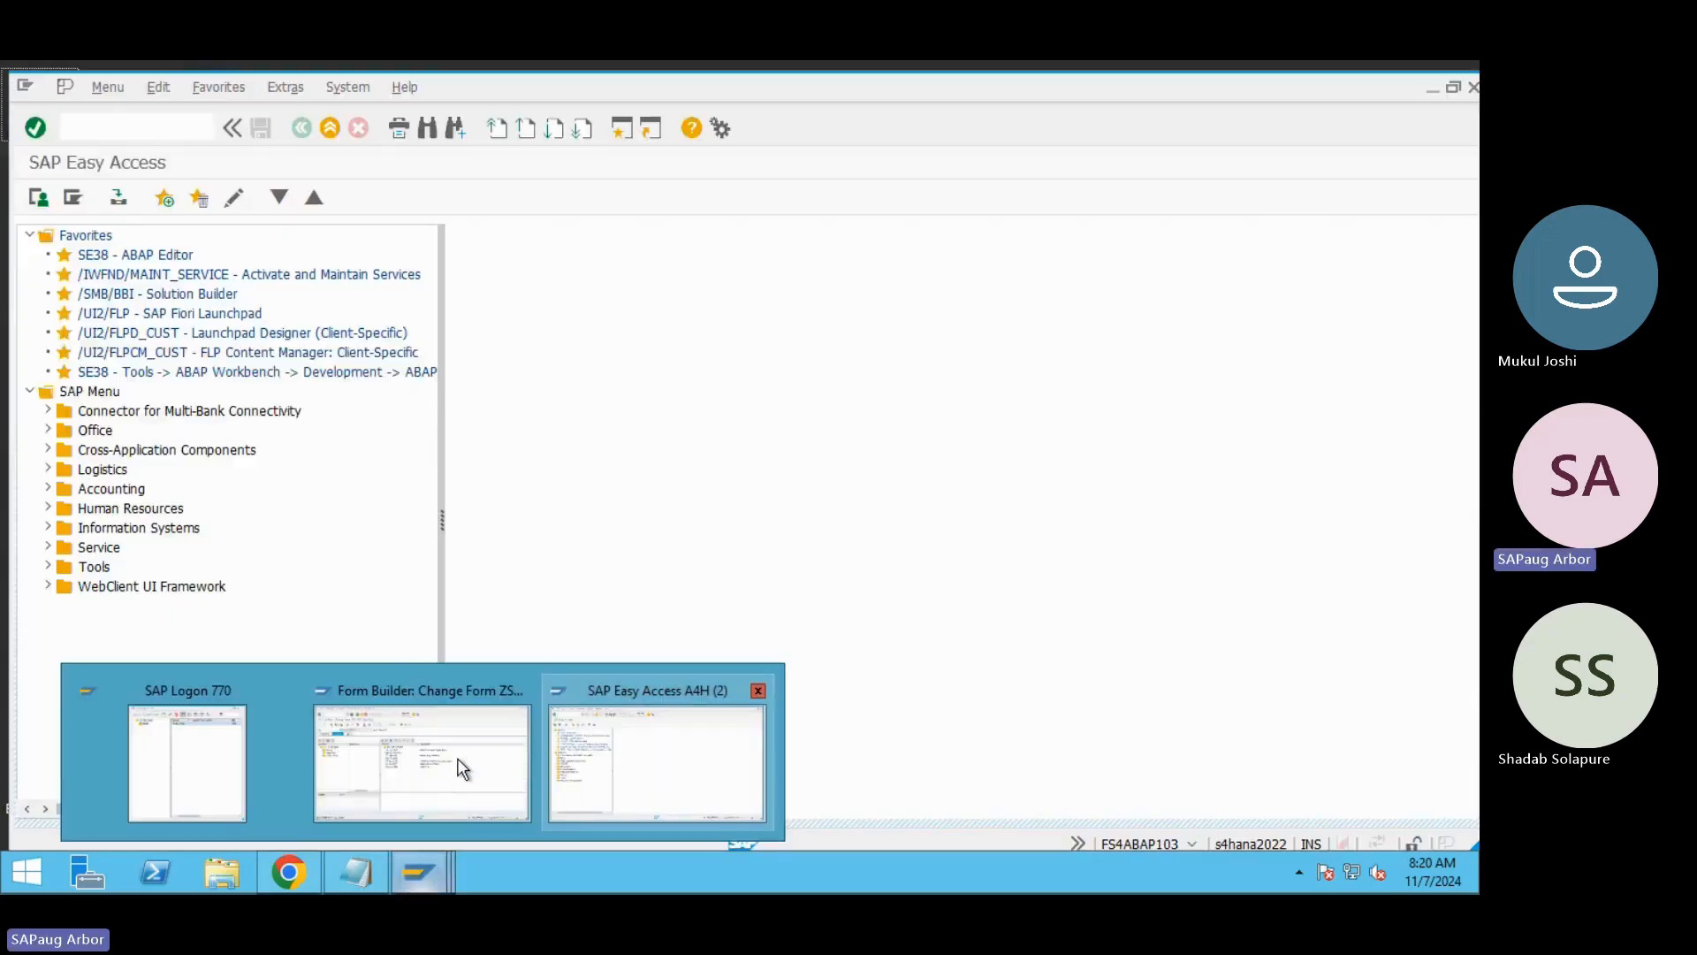
left_click(461, 768)
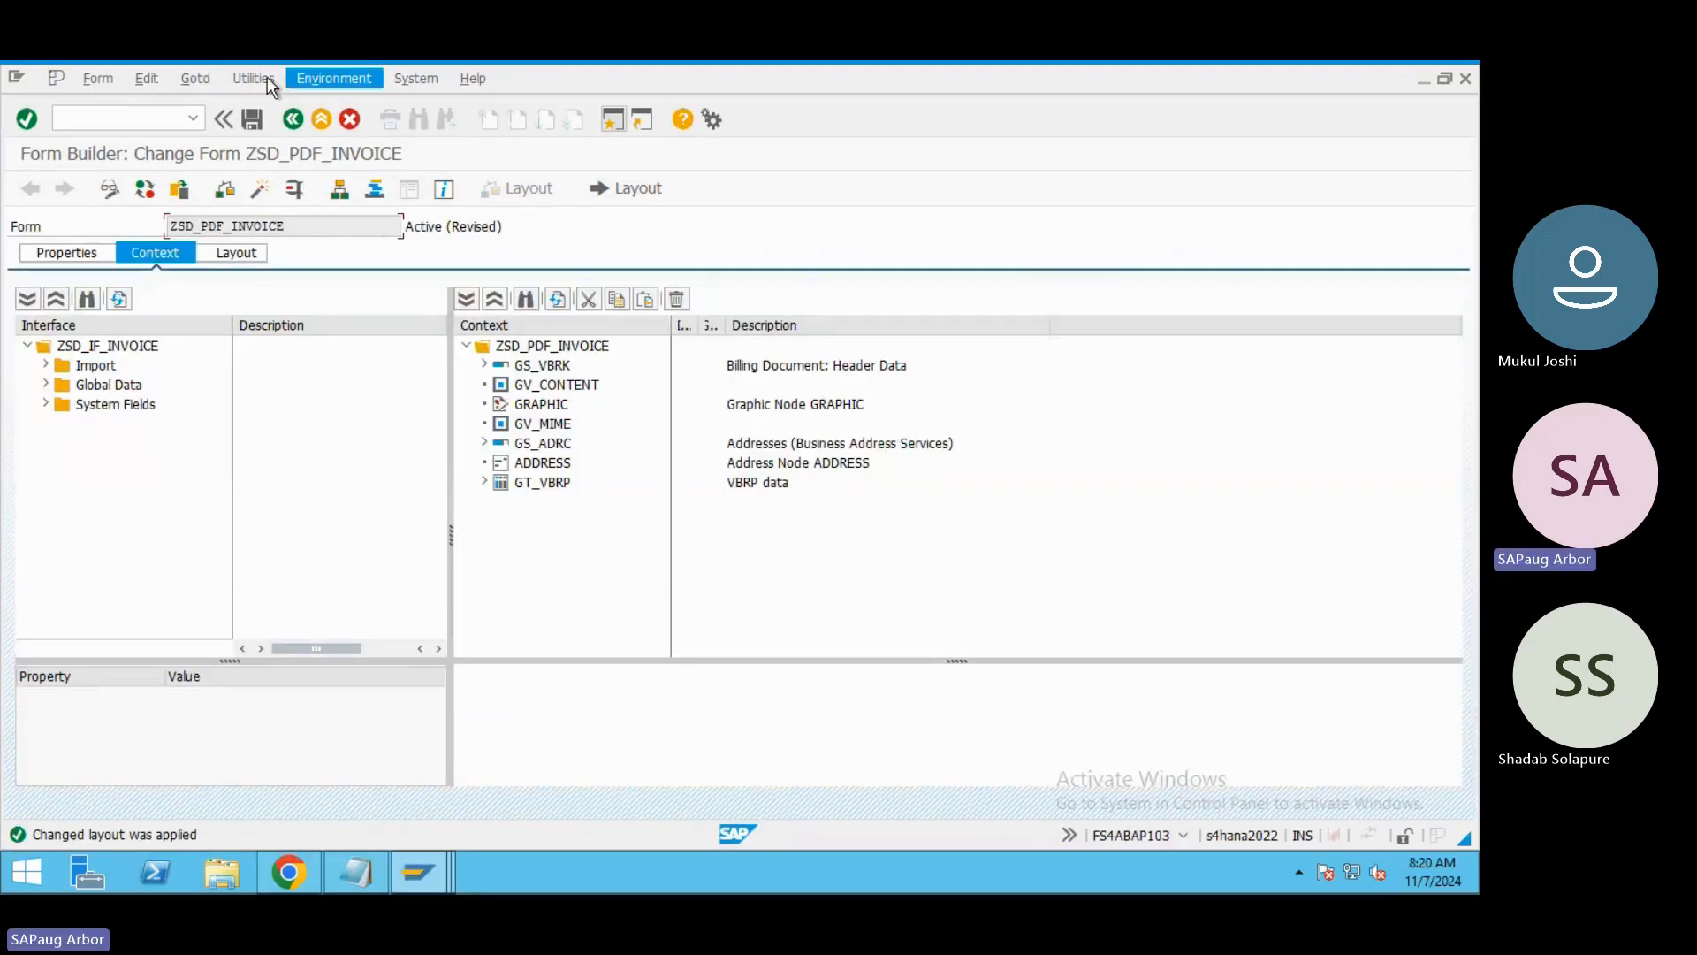
left_click(267, 77)
left_click(268, 104)
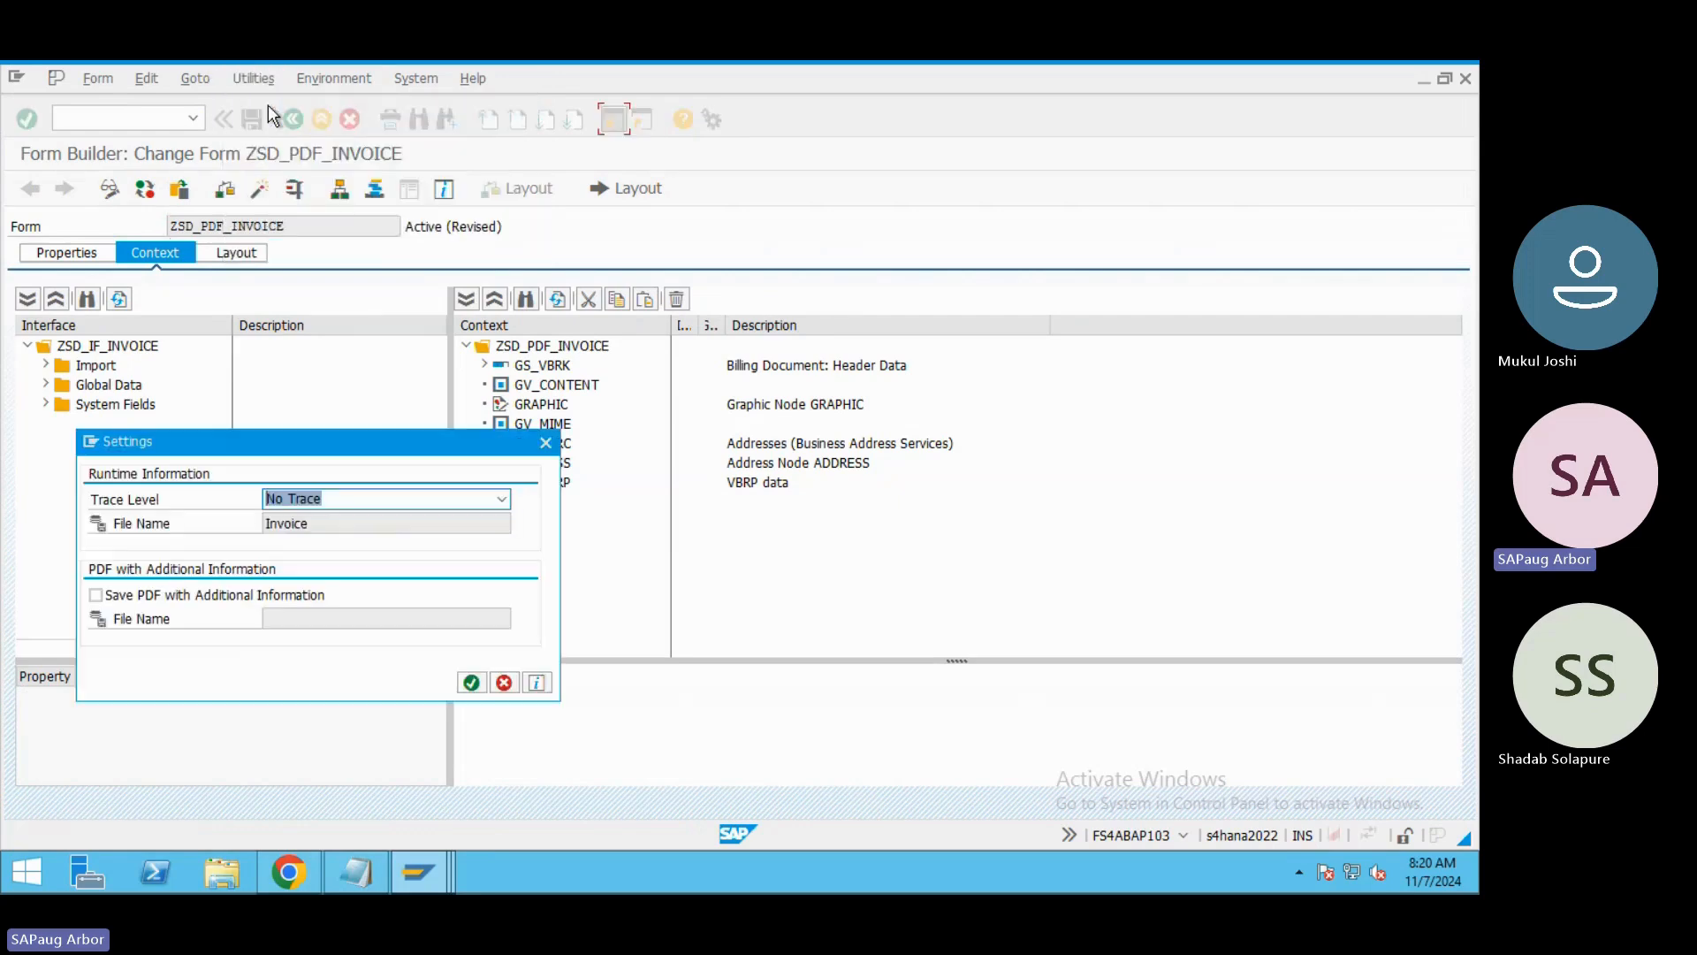
left_click(334, 500)
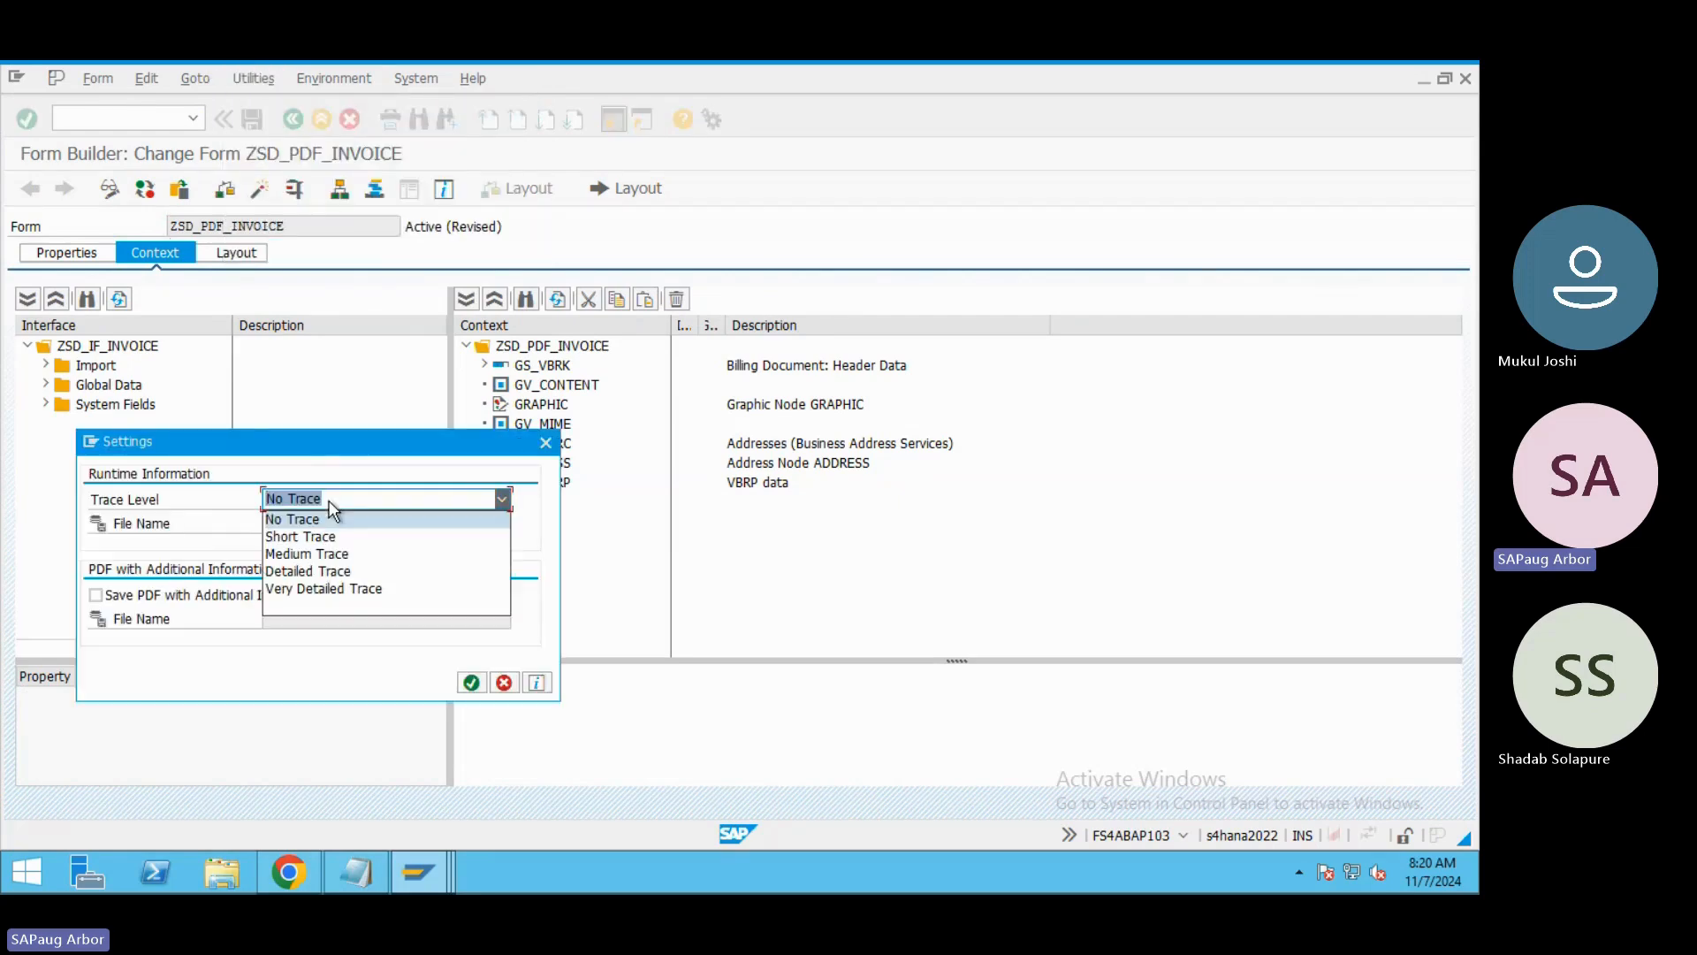
left_click(311, 591)
left_click(473, 684)
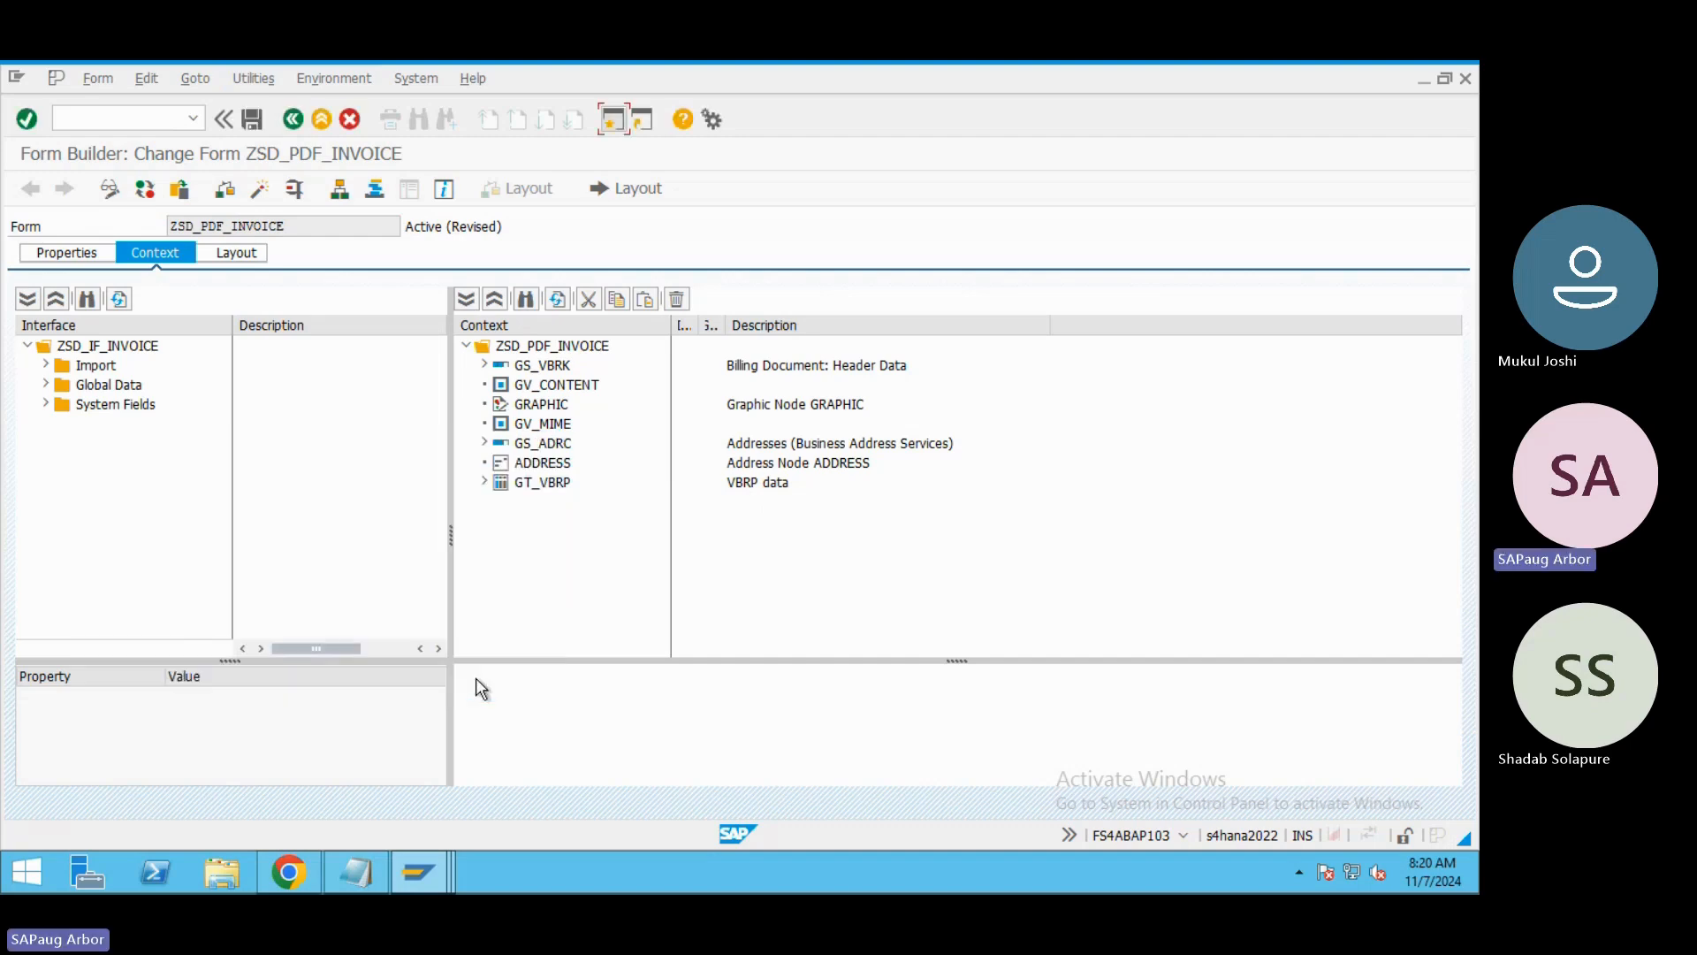
Activate the form and run its function module test with the billing document number entered in I_VBELN.
left_click(261, 188)
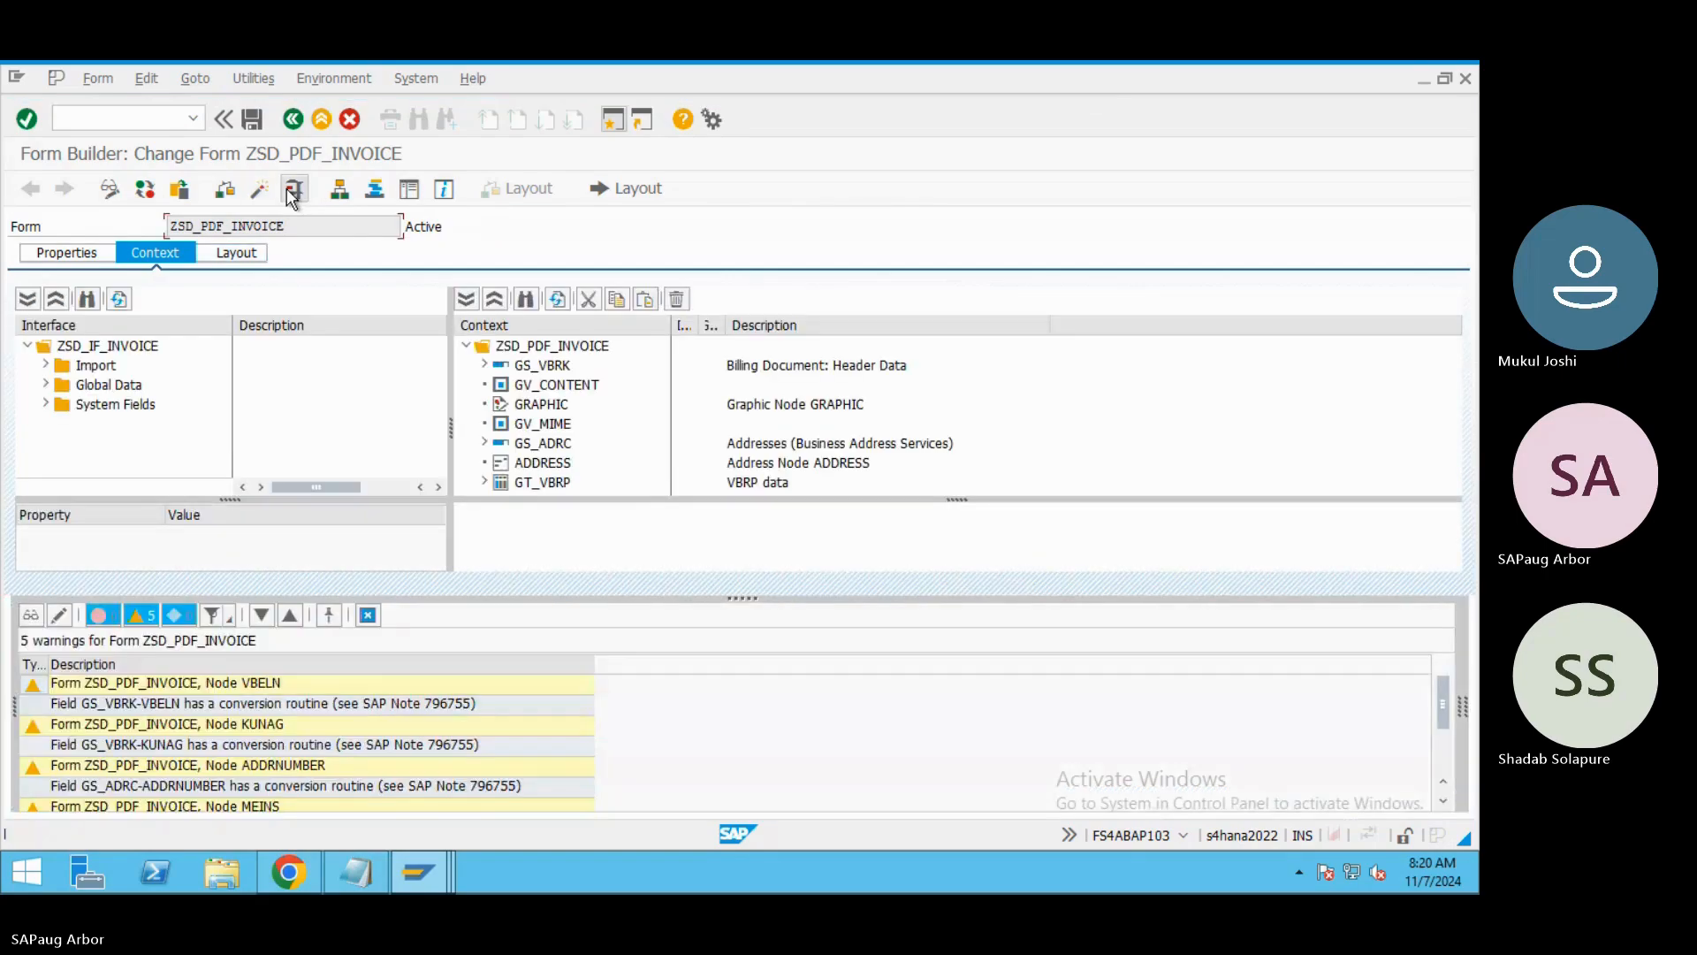
left_click(292, 189)
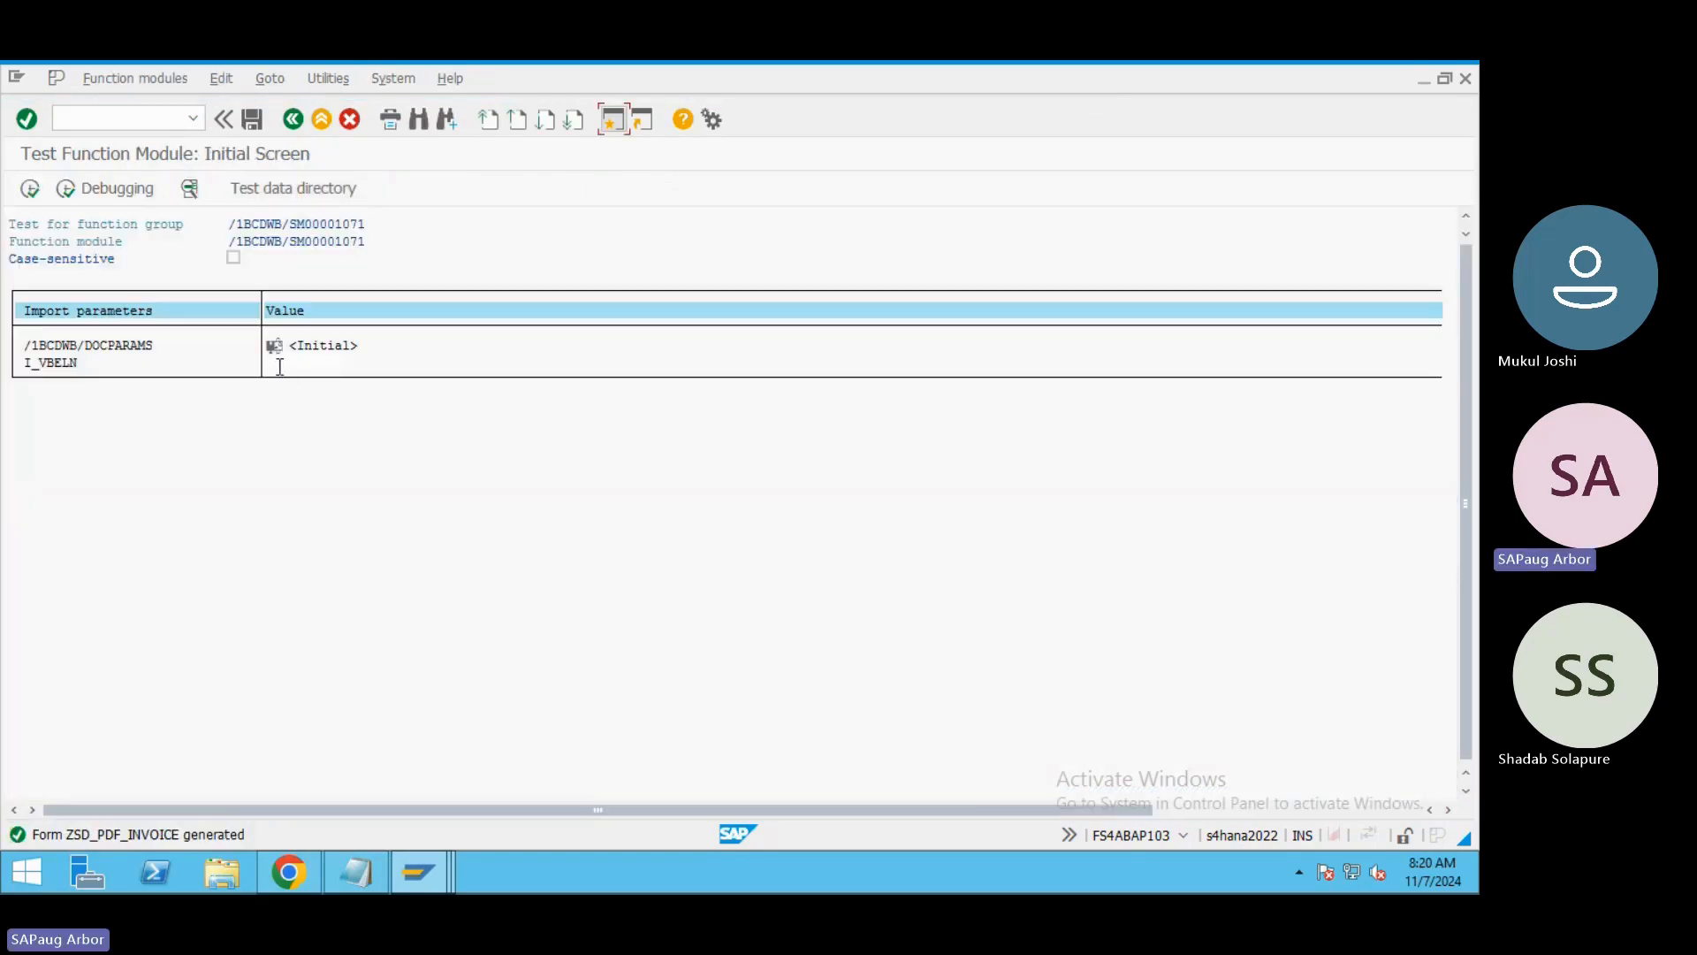
left_click(280, 366)
type("900000")
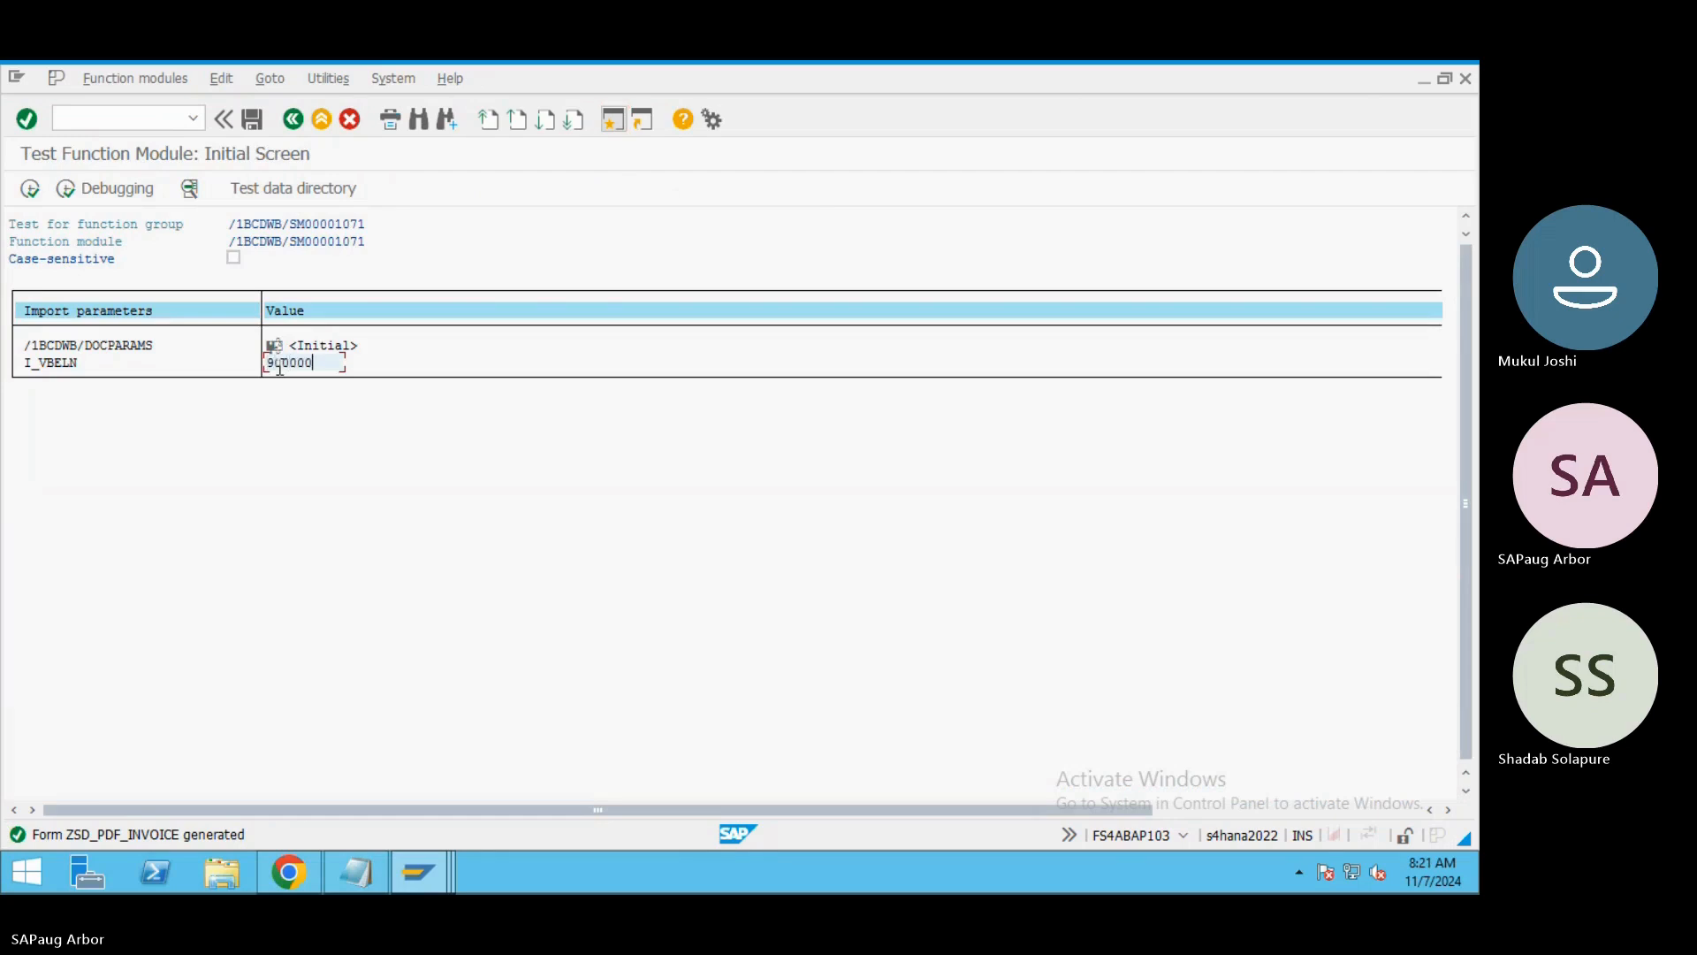
type("25")
left_click(31, 194)
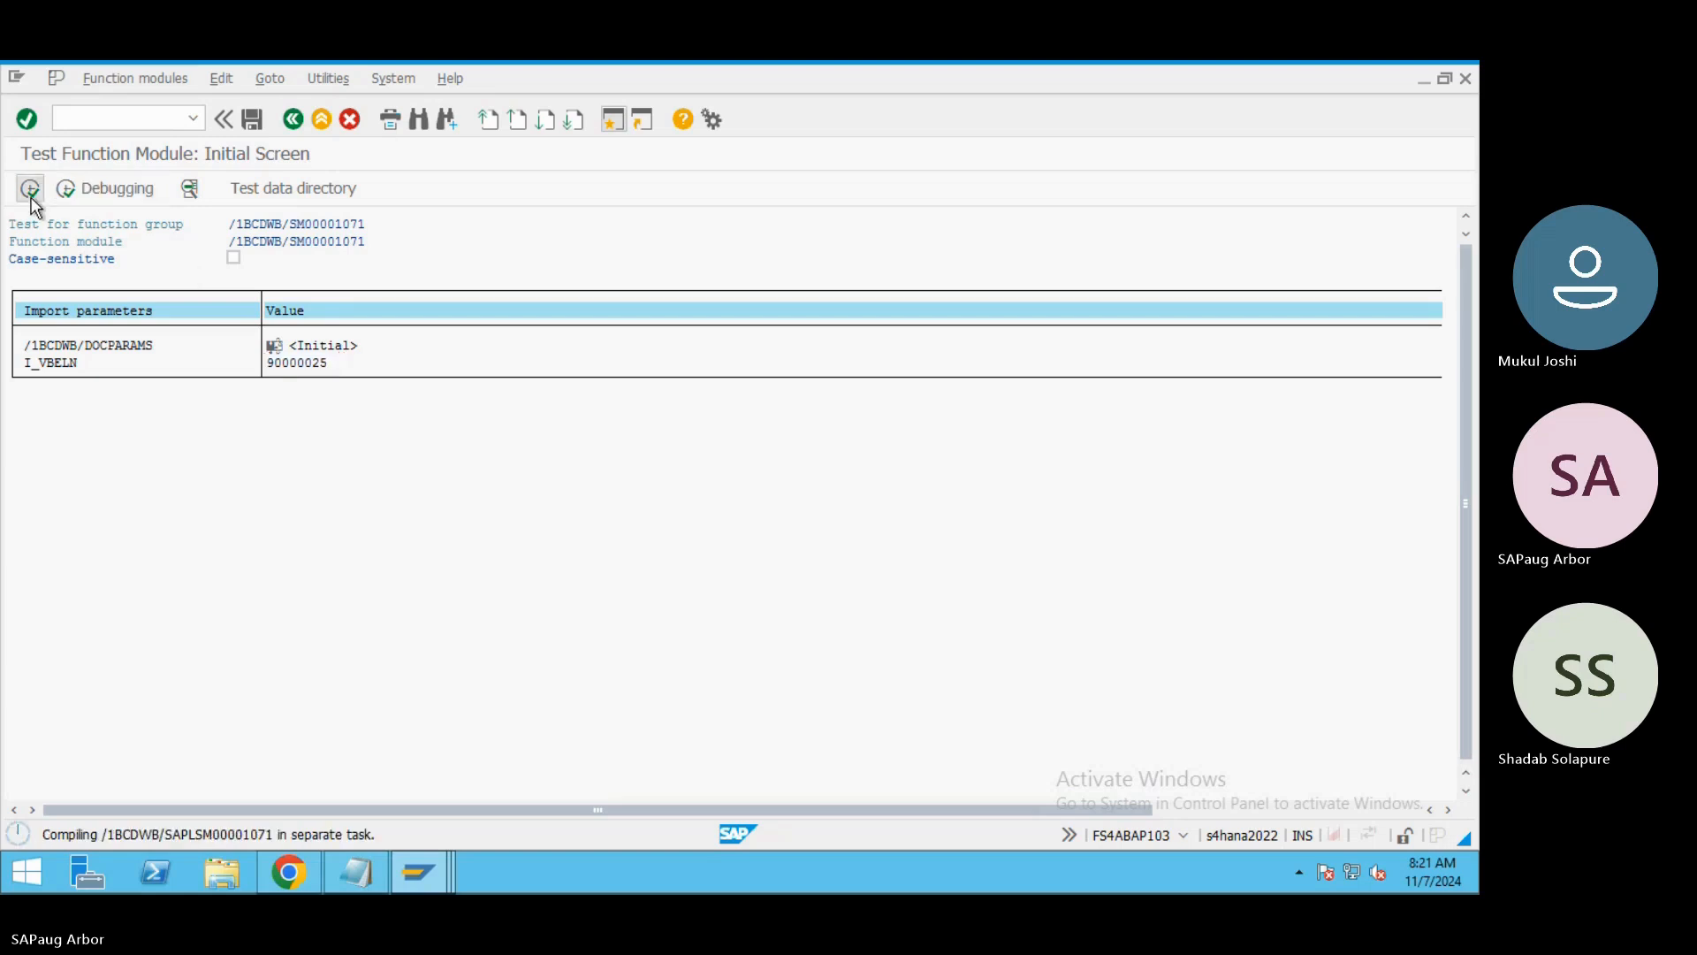
Set the output device to LP01 and display the print preview of the form.
left_click(221, 262)
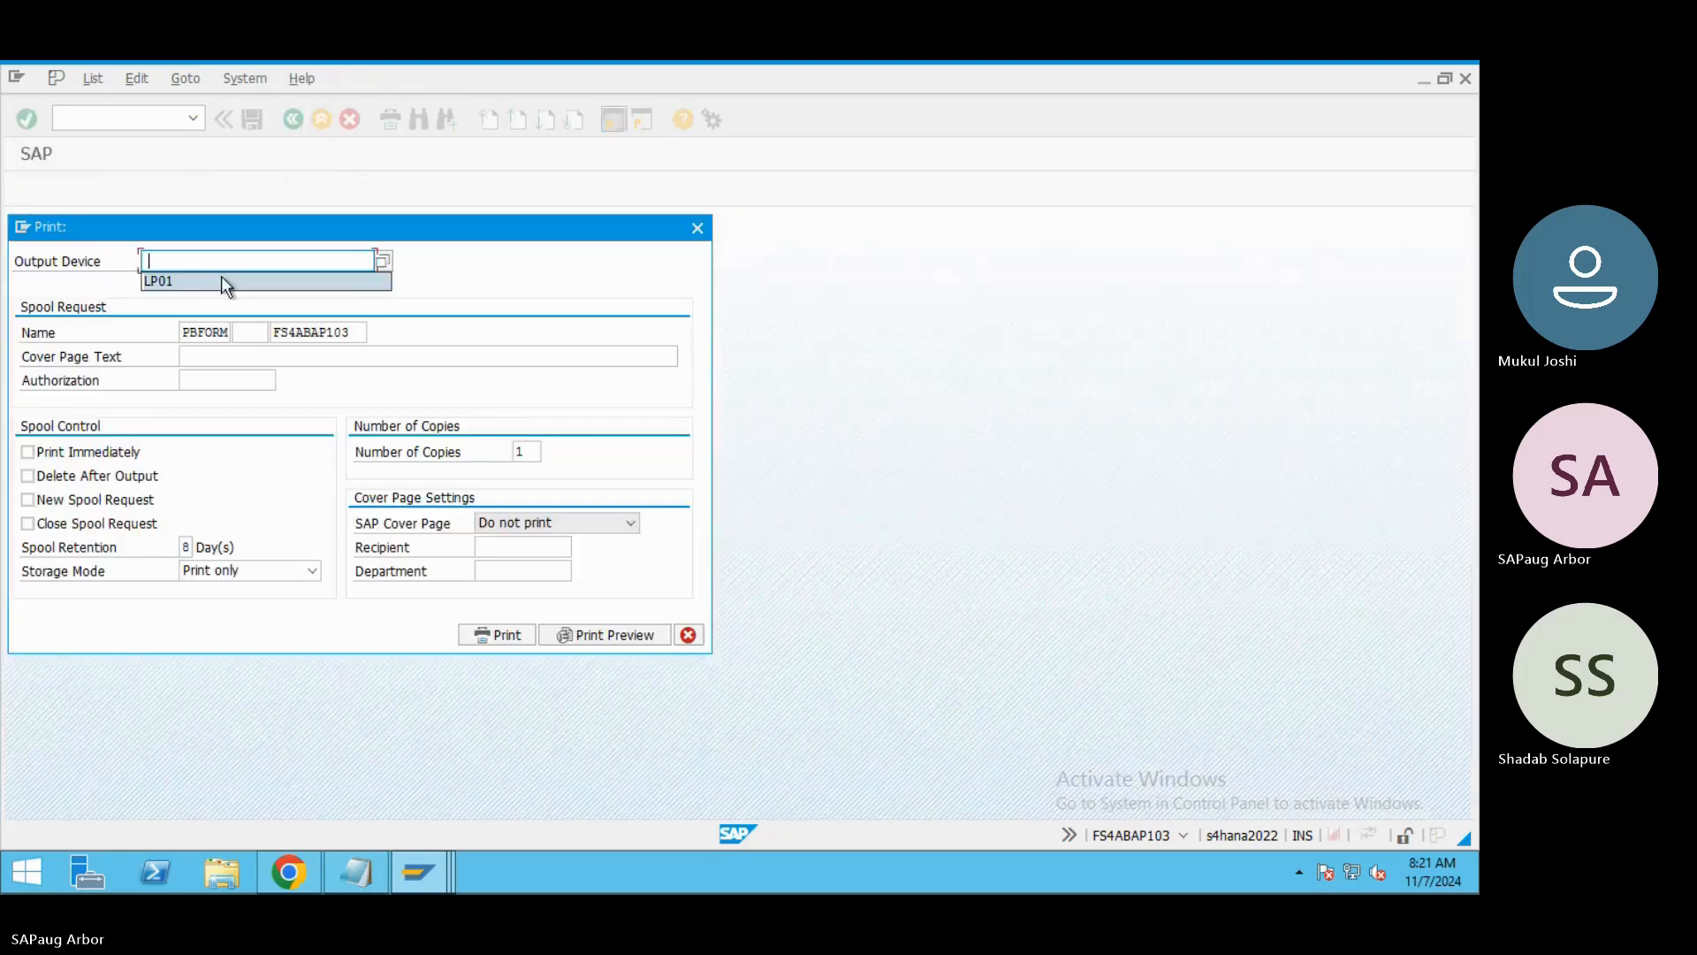
left_click(224, 282)
left_click(576, 634)
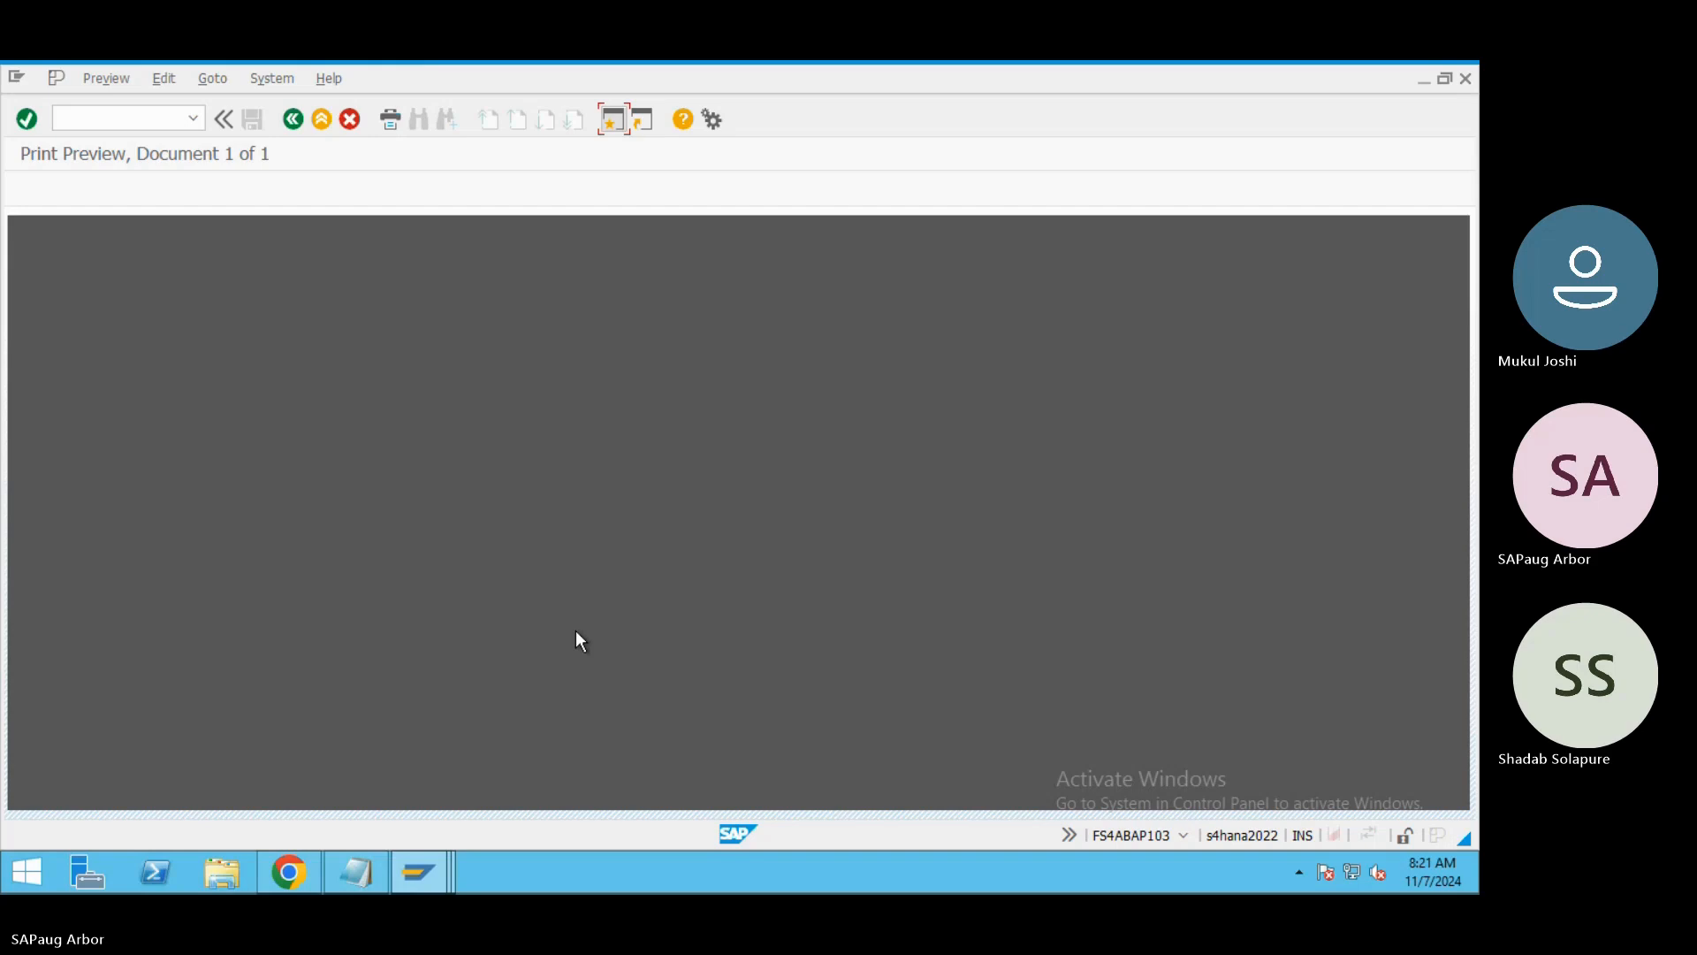
Leave the print preview and the function module test, return to SAP Easy Access and refresh its menu.
left_click(293, 118)
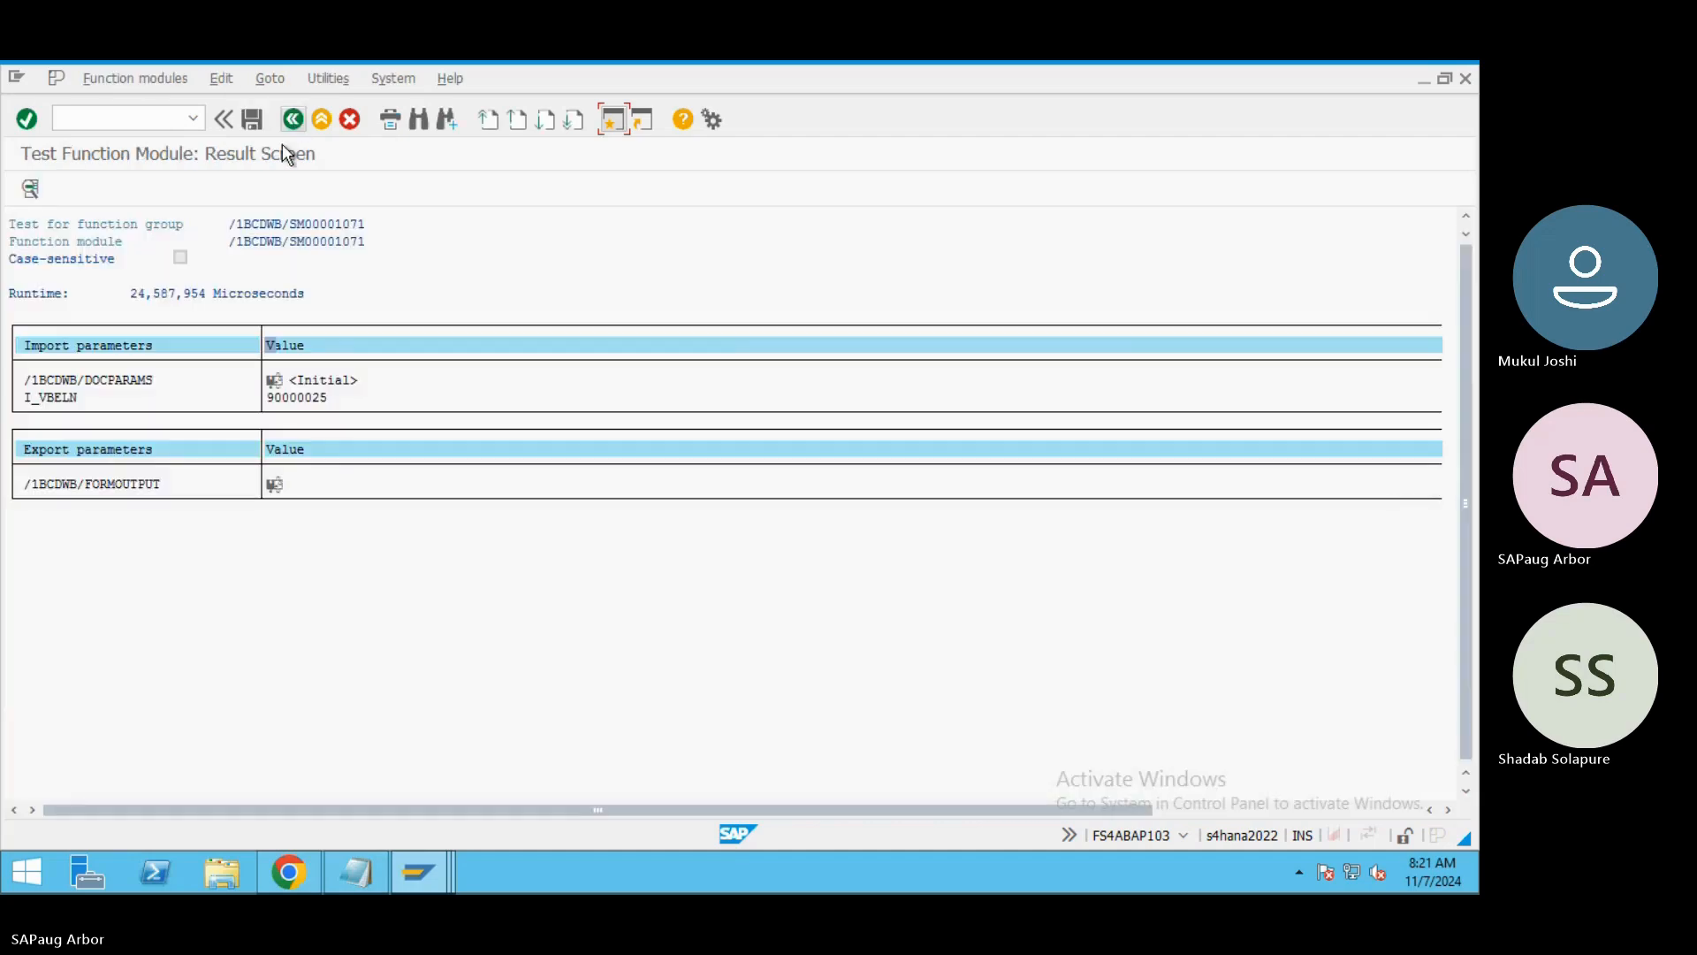
left_click(296, 121)
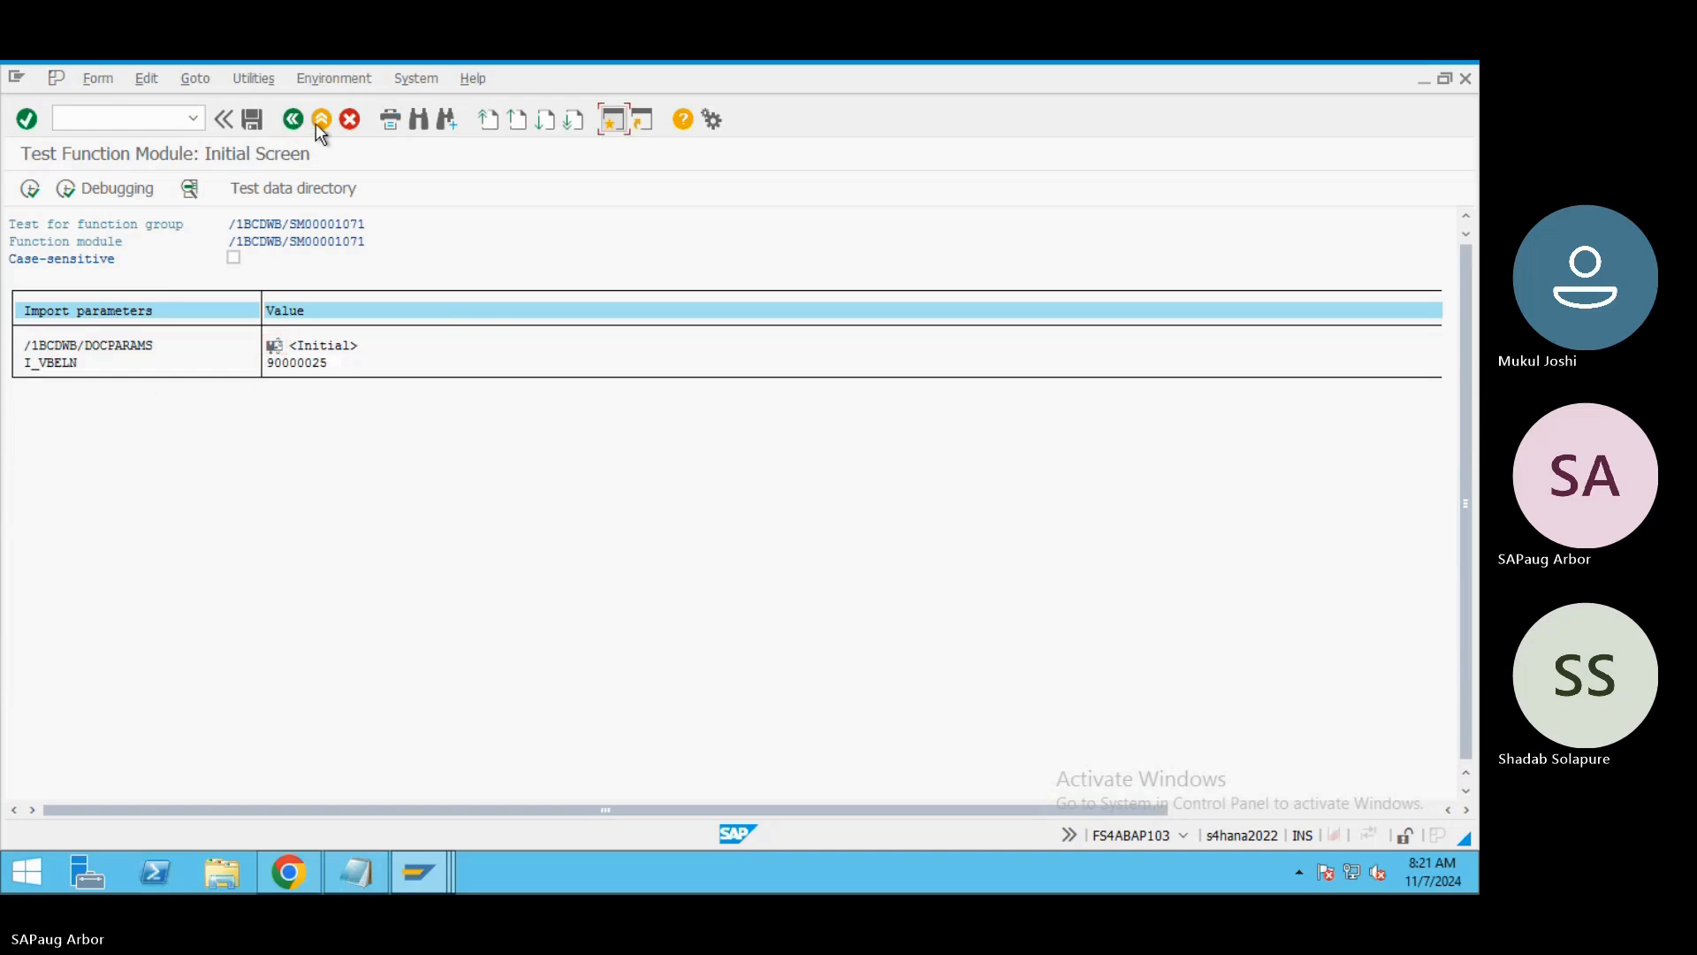
left_click(320, 121)
left_click(320, 120)
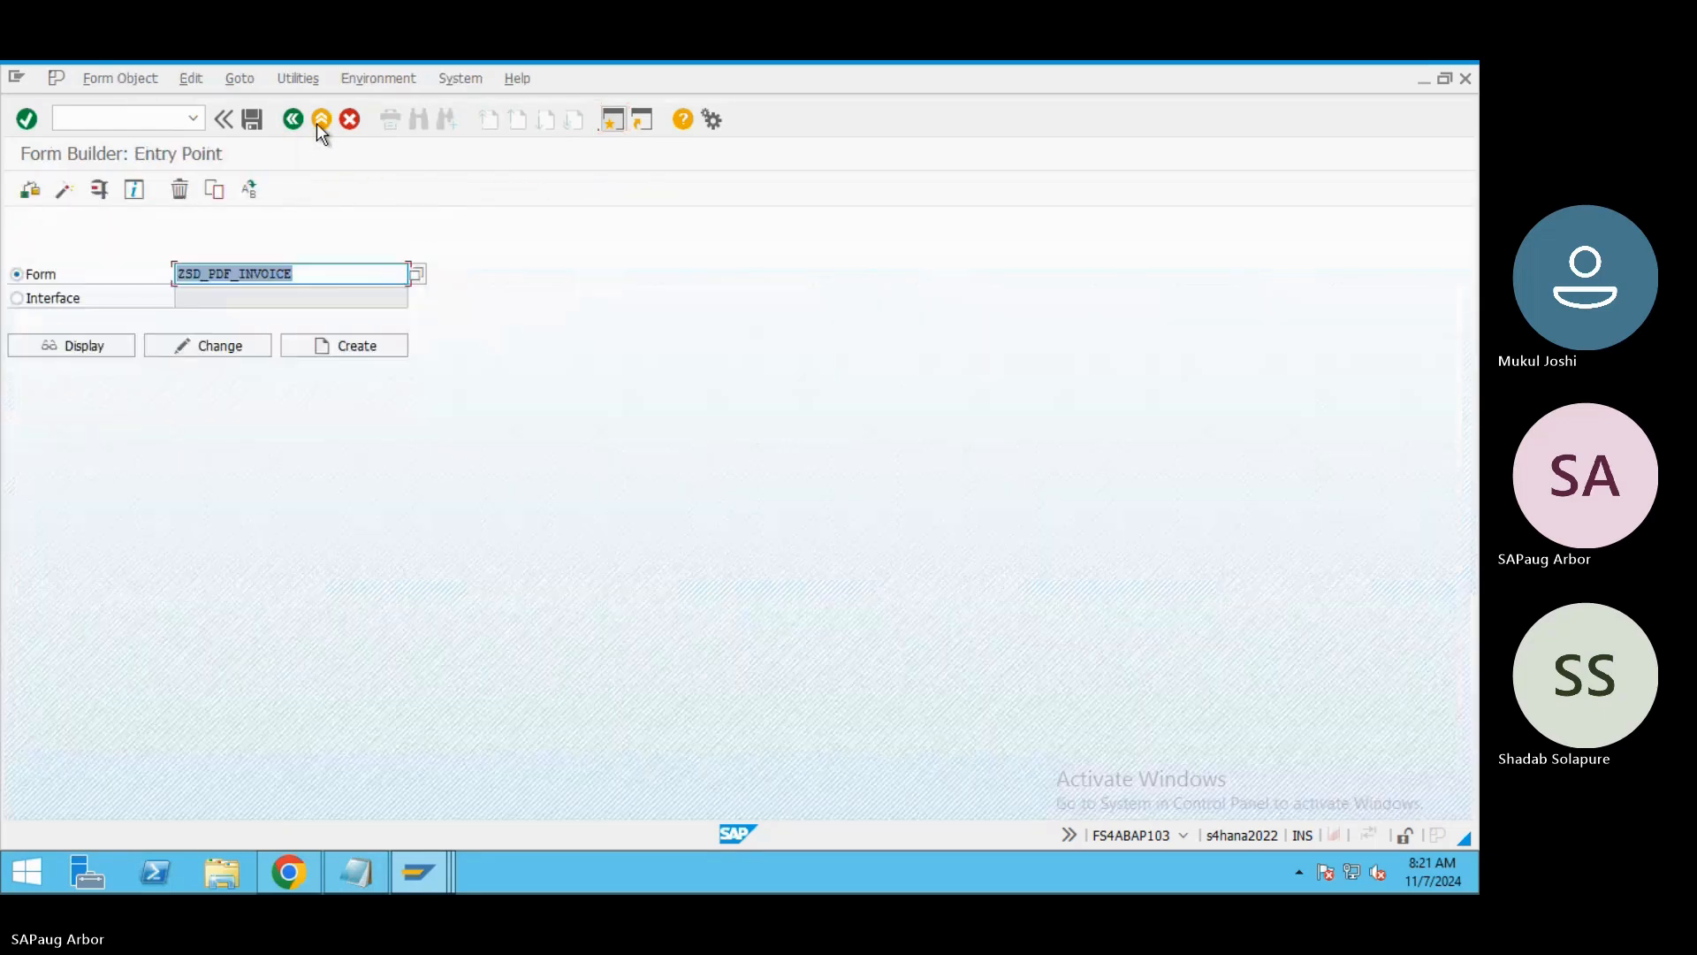
left_click(320, 120)
left_click(99, 79)
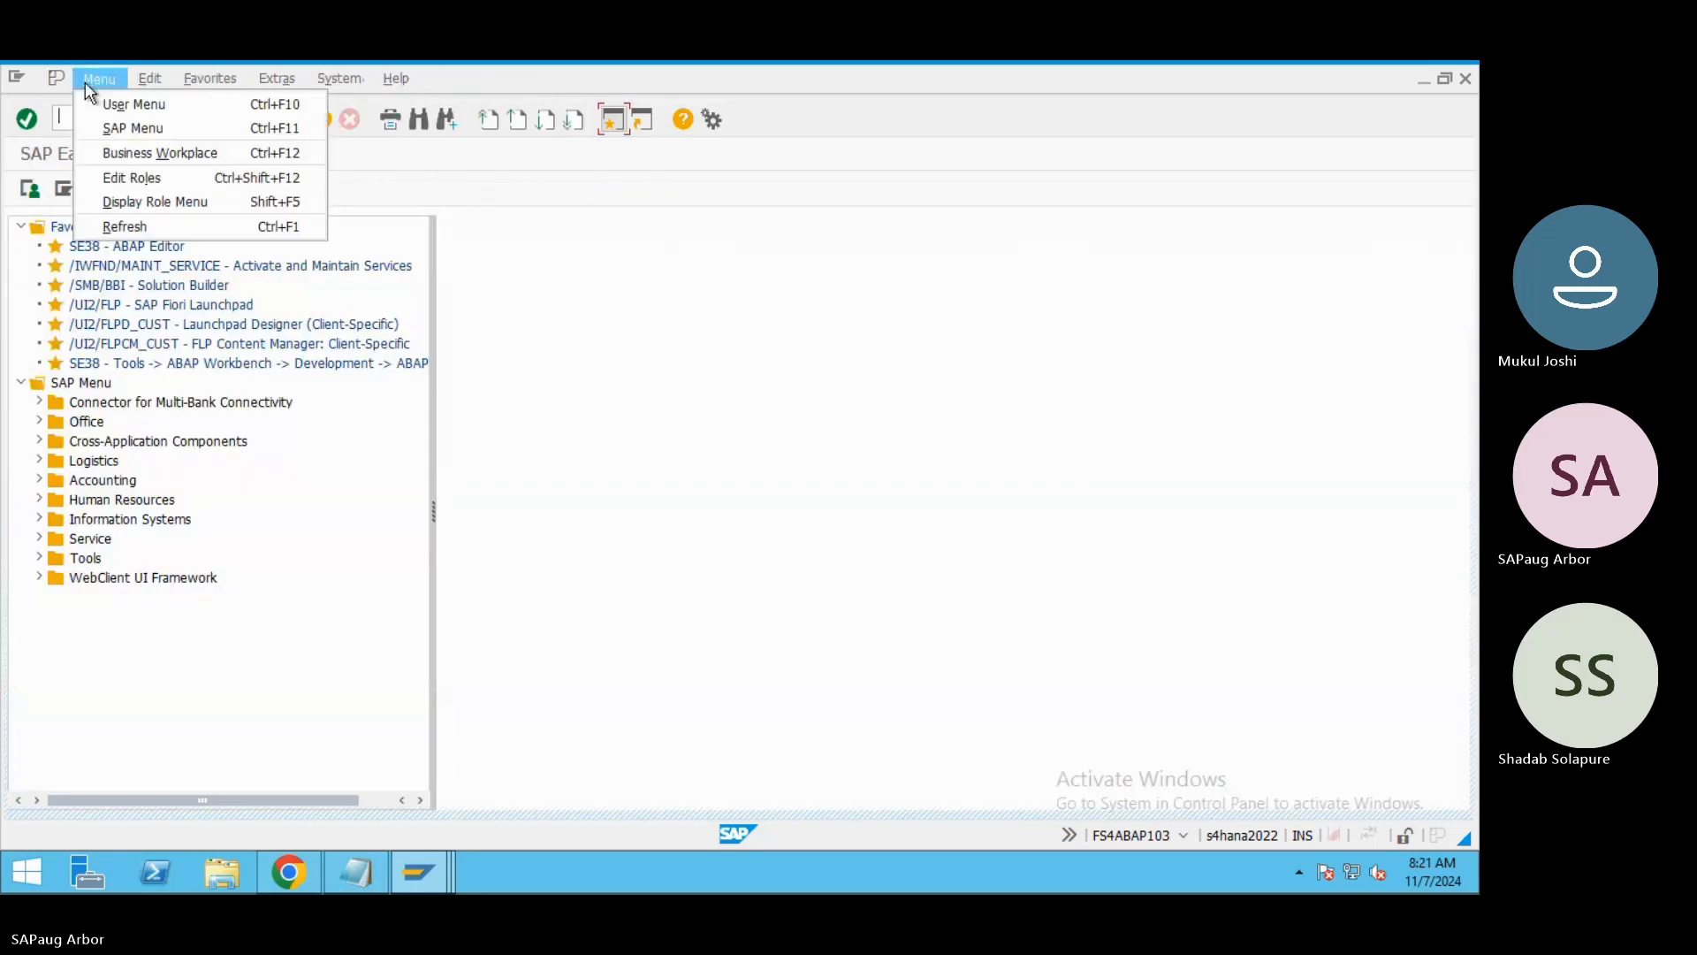
left_click(119, 231)
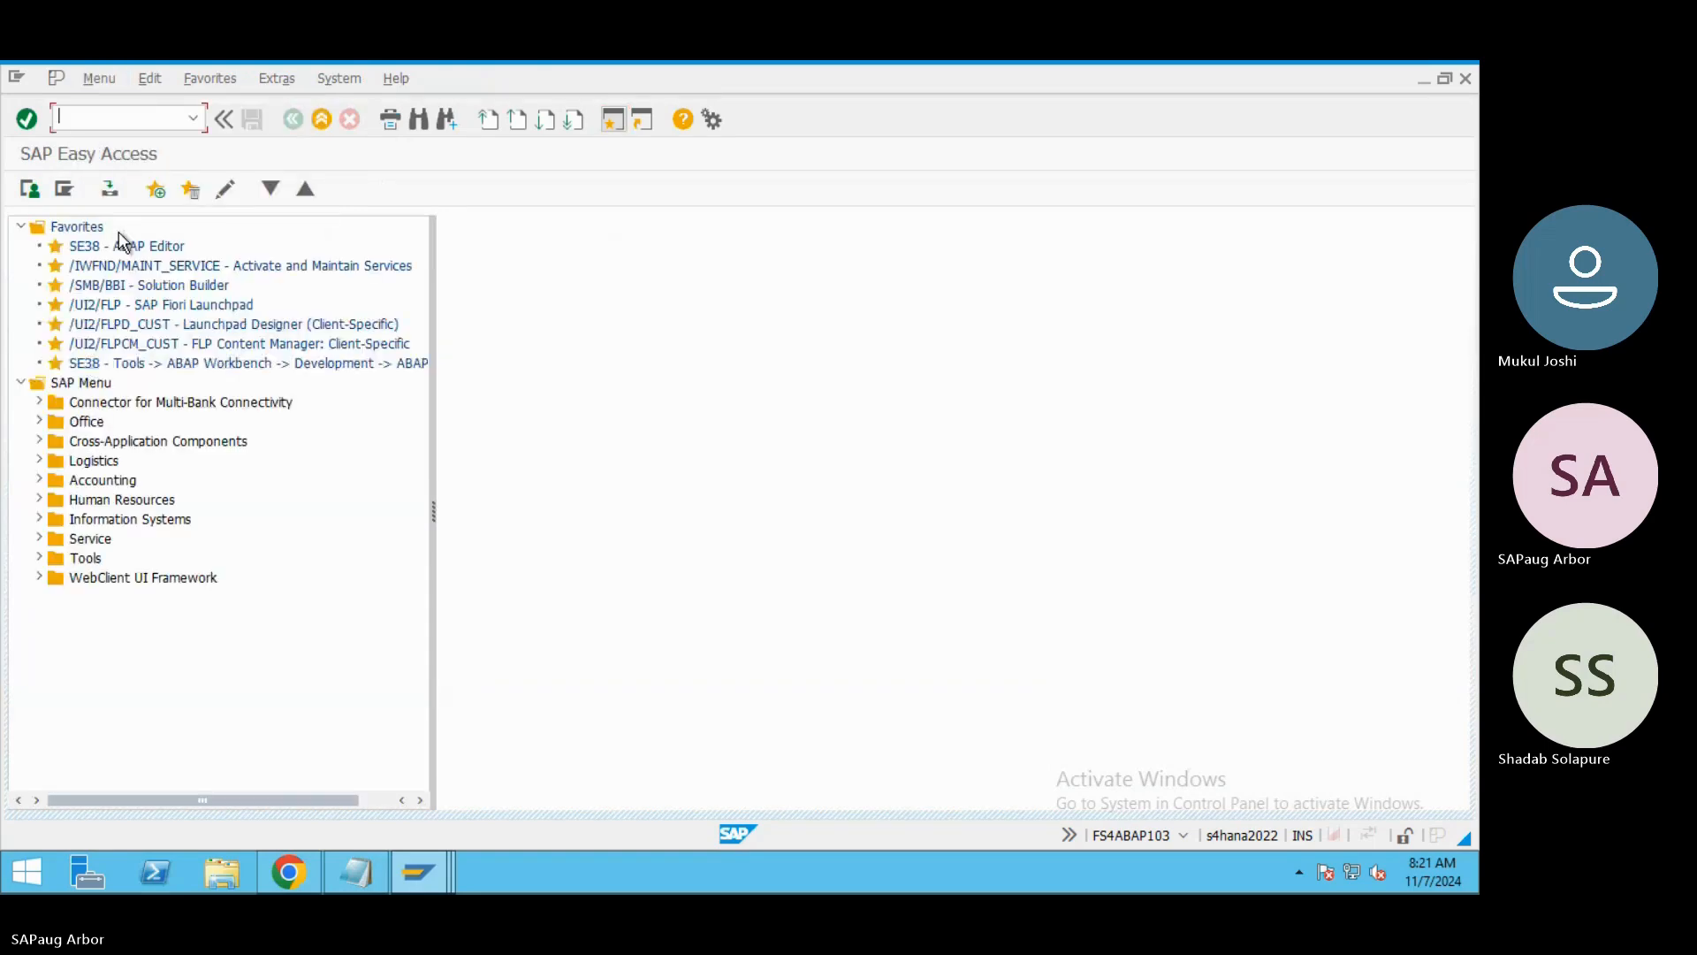
left_click(92, 83)
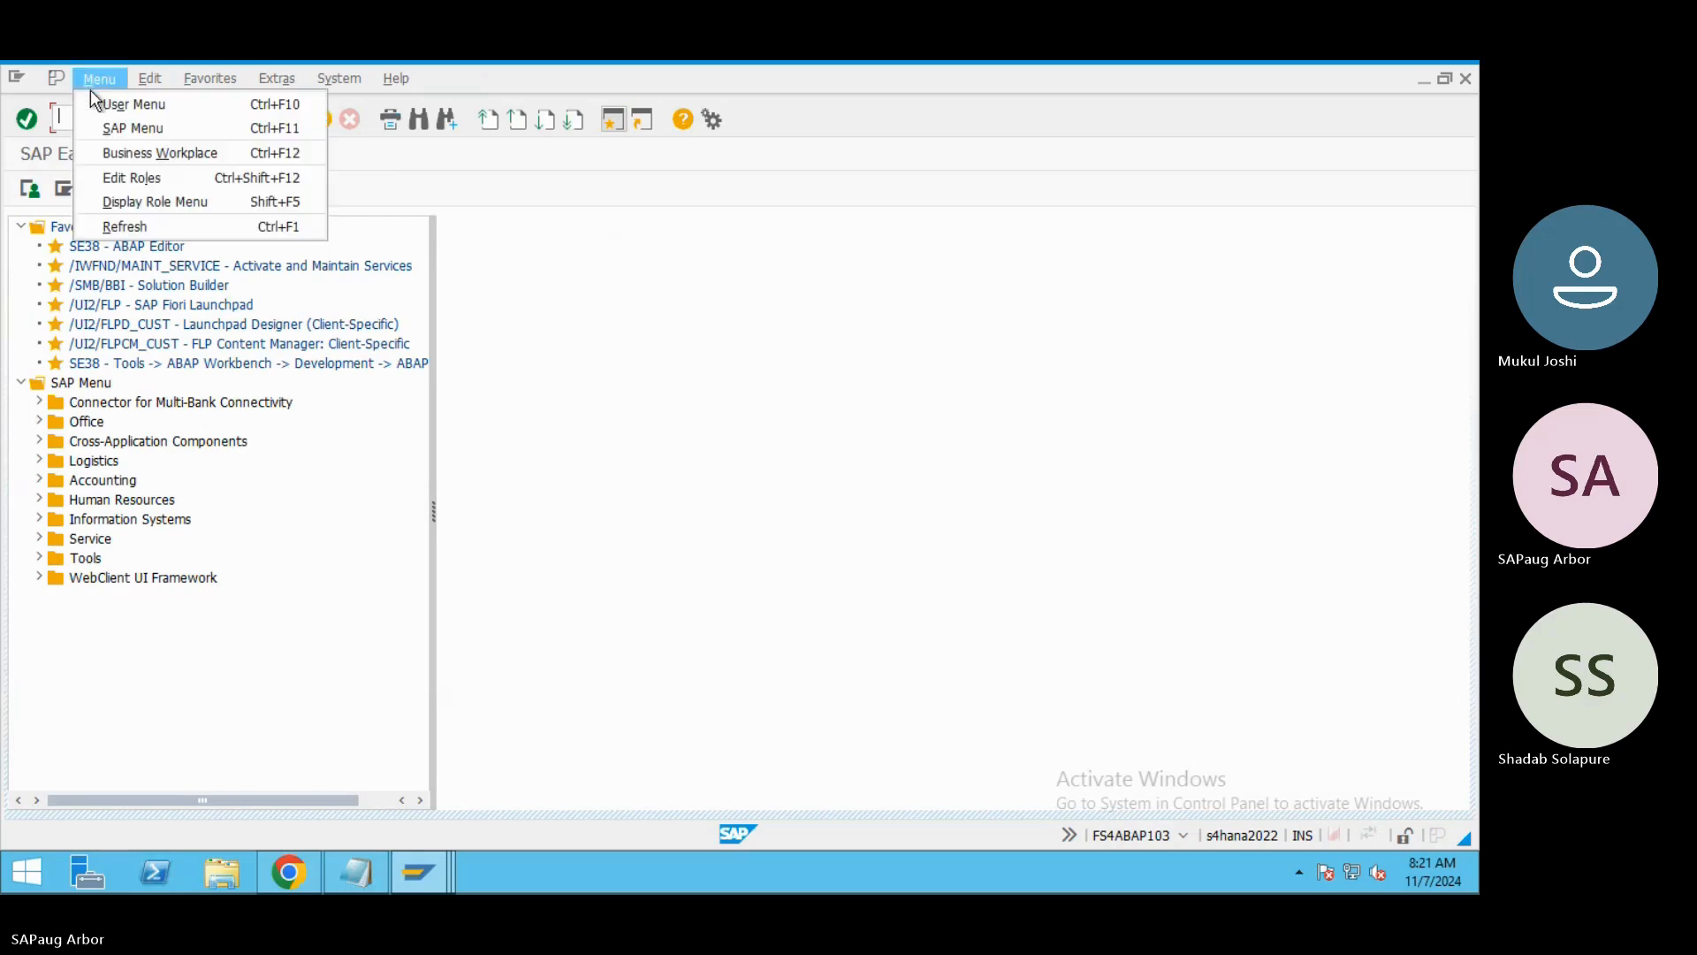
left_click(112, 230)
Start transaction SFP, reopen form ZSD_PDF_INVOICE for changing, and open and close its settings.
type("sfp")
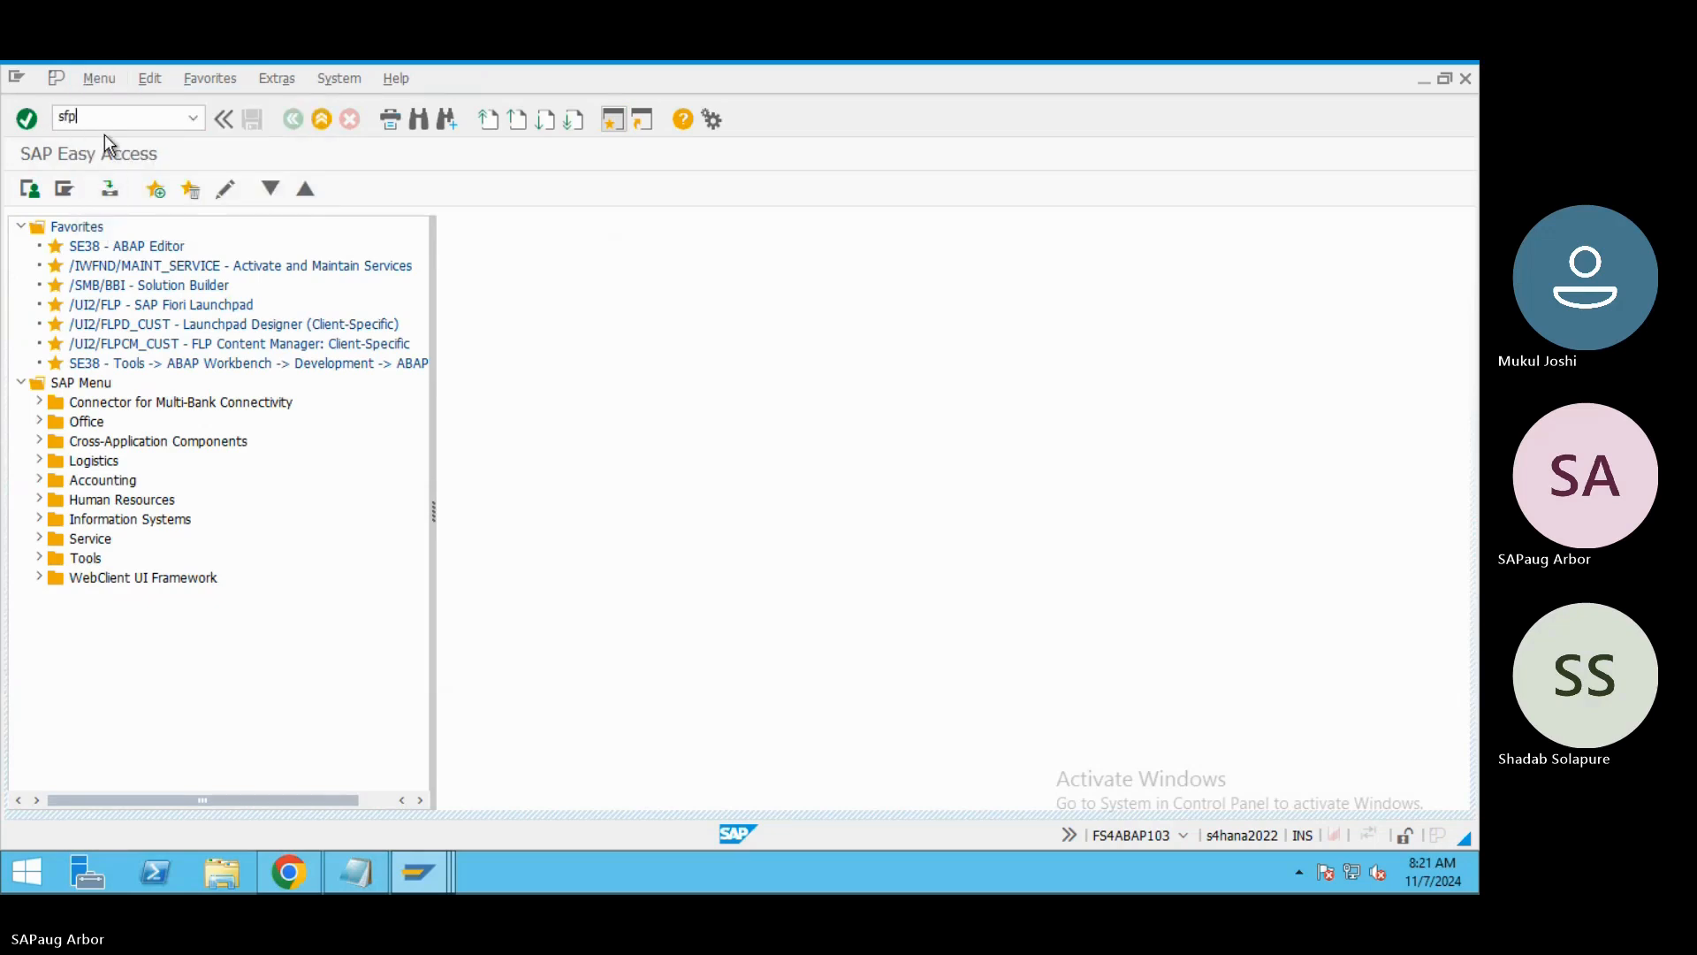
key("Return")
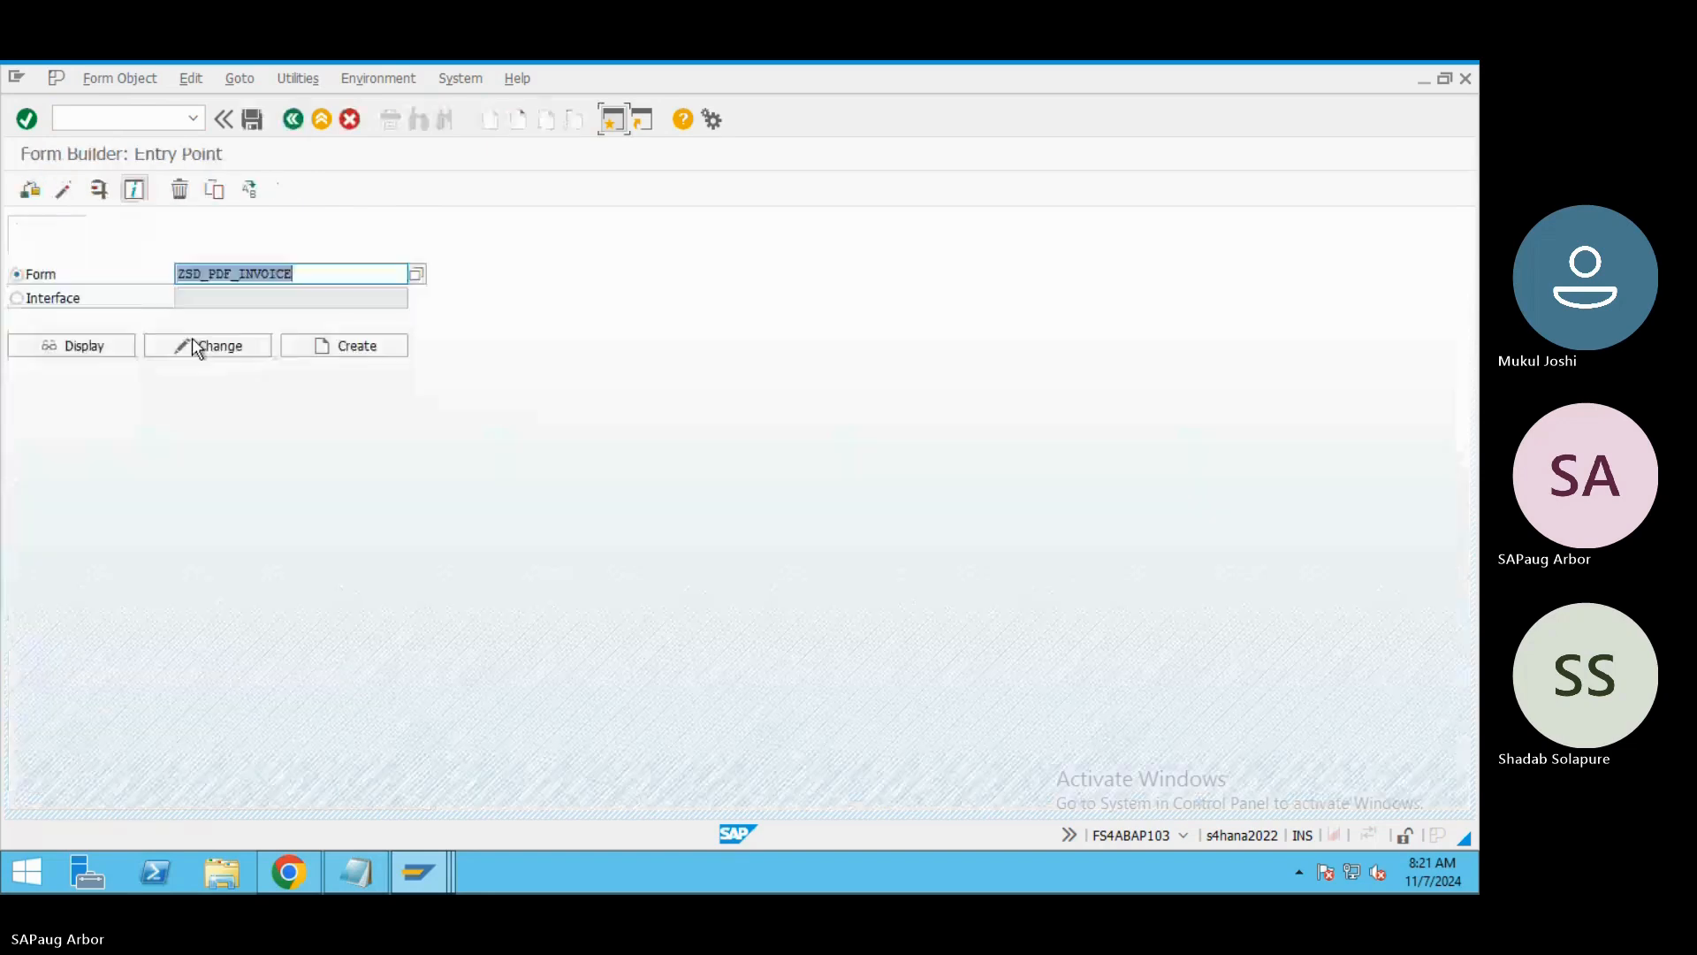
left_click(197, 348)
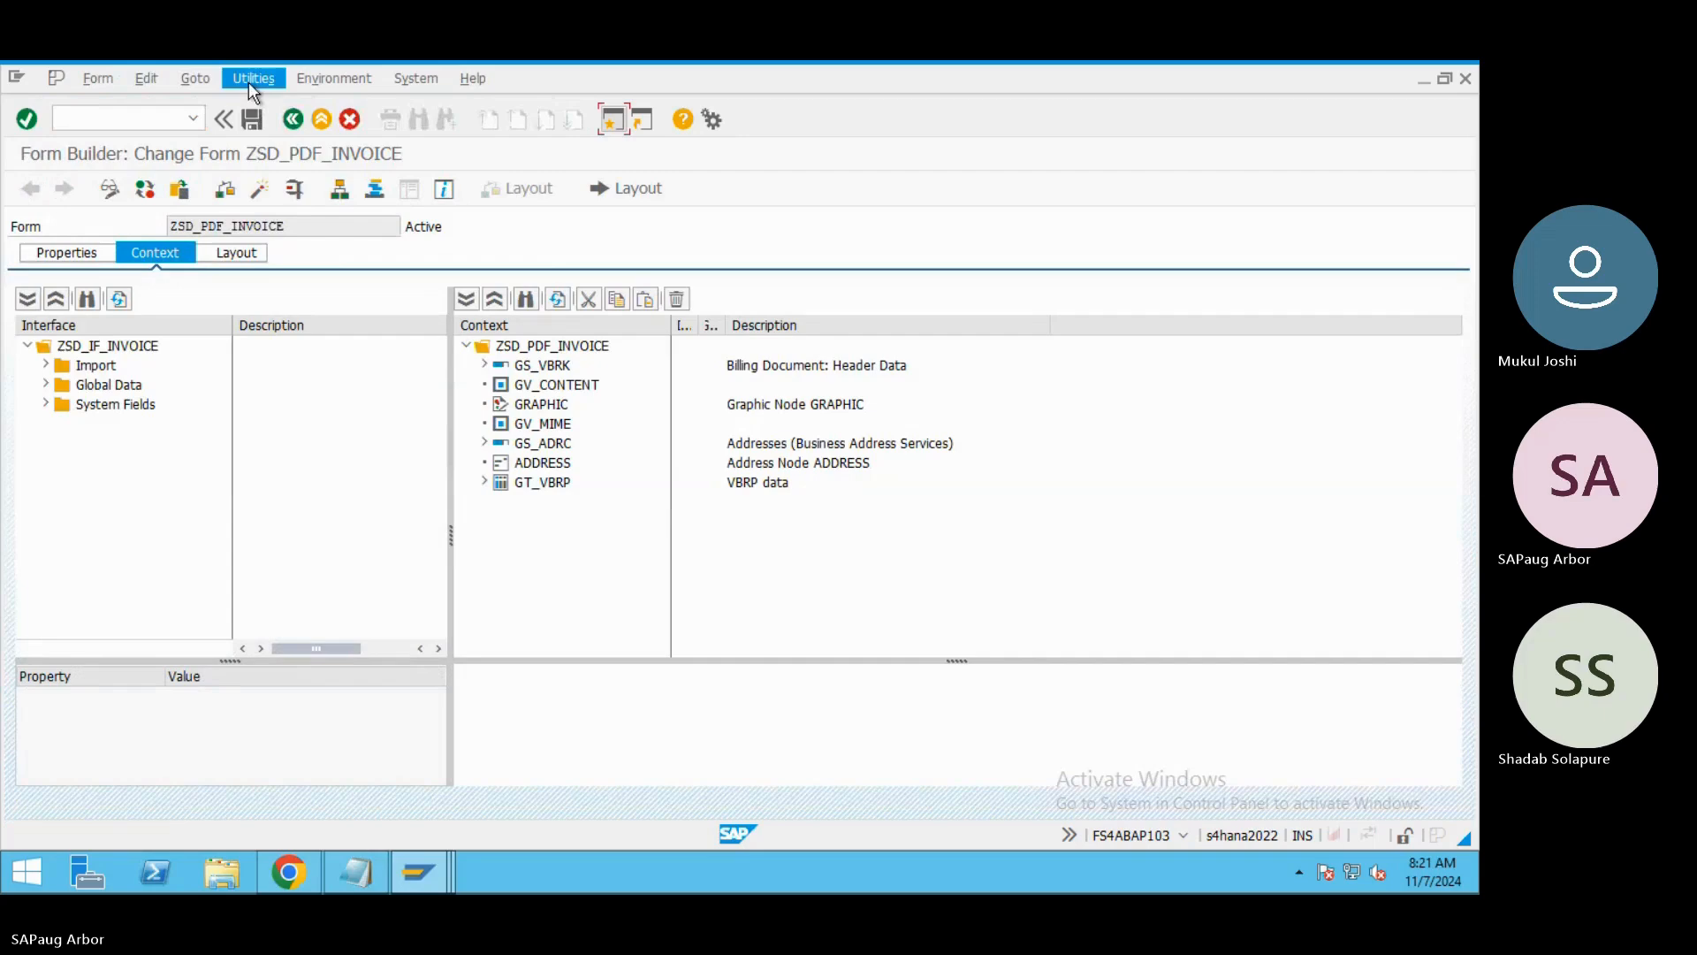
left_click(248, 80)
left_click(274, 105)
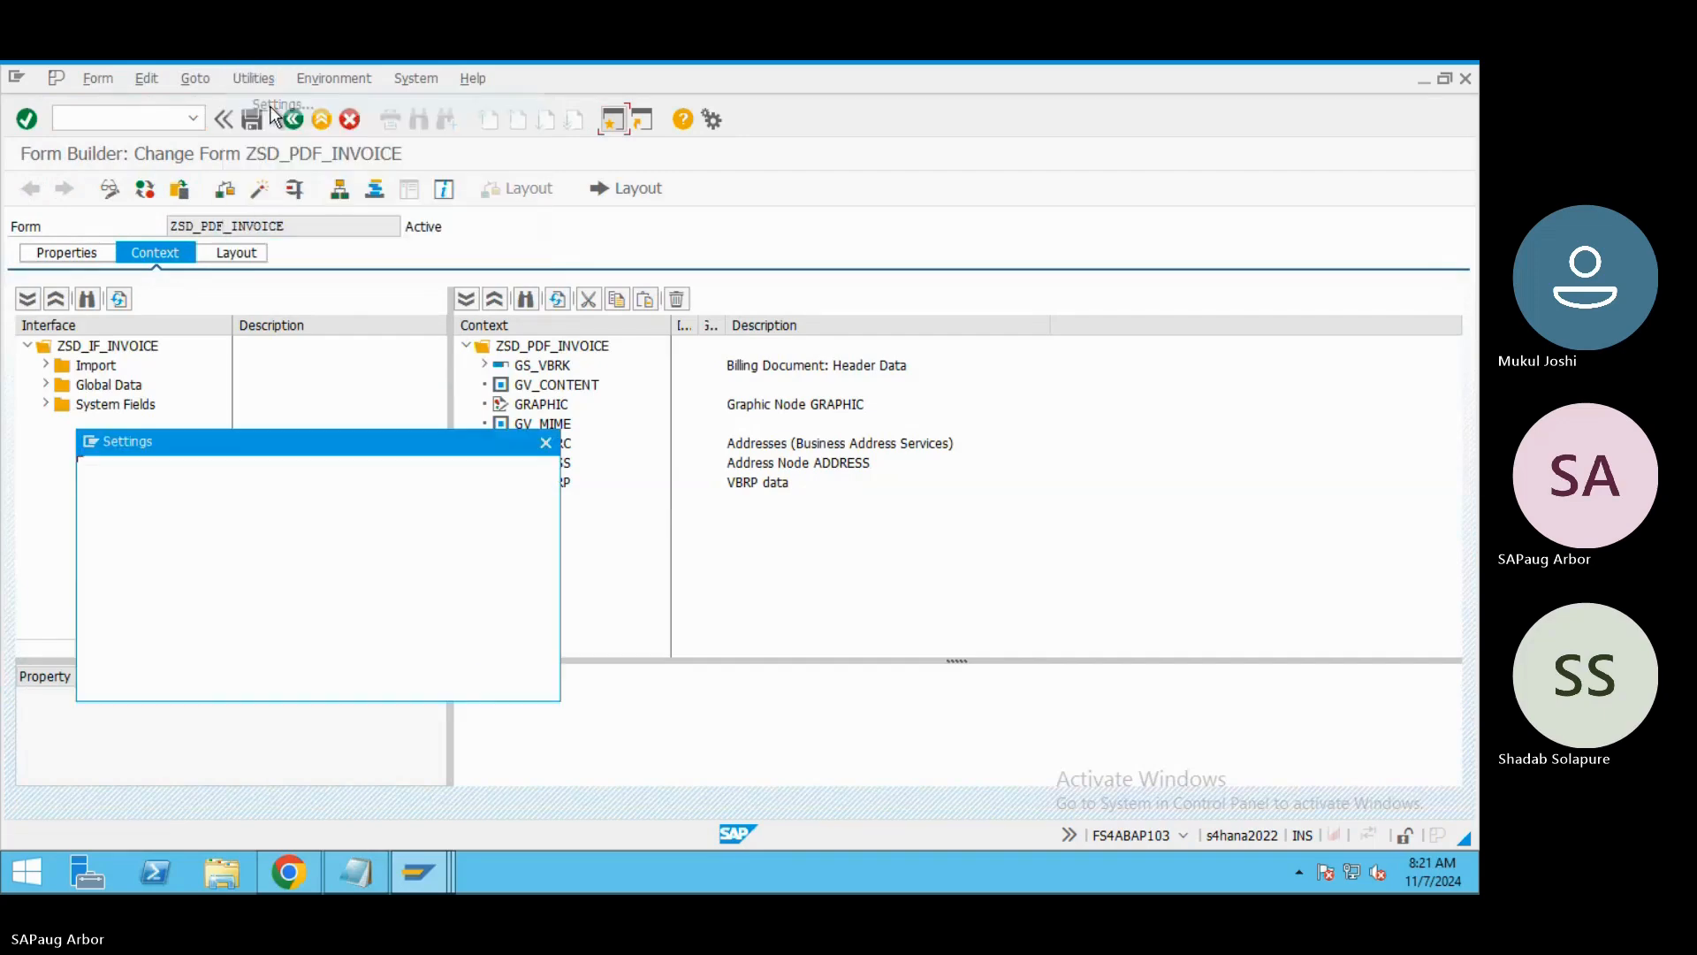
left_click(546, 443)
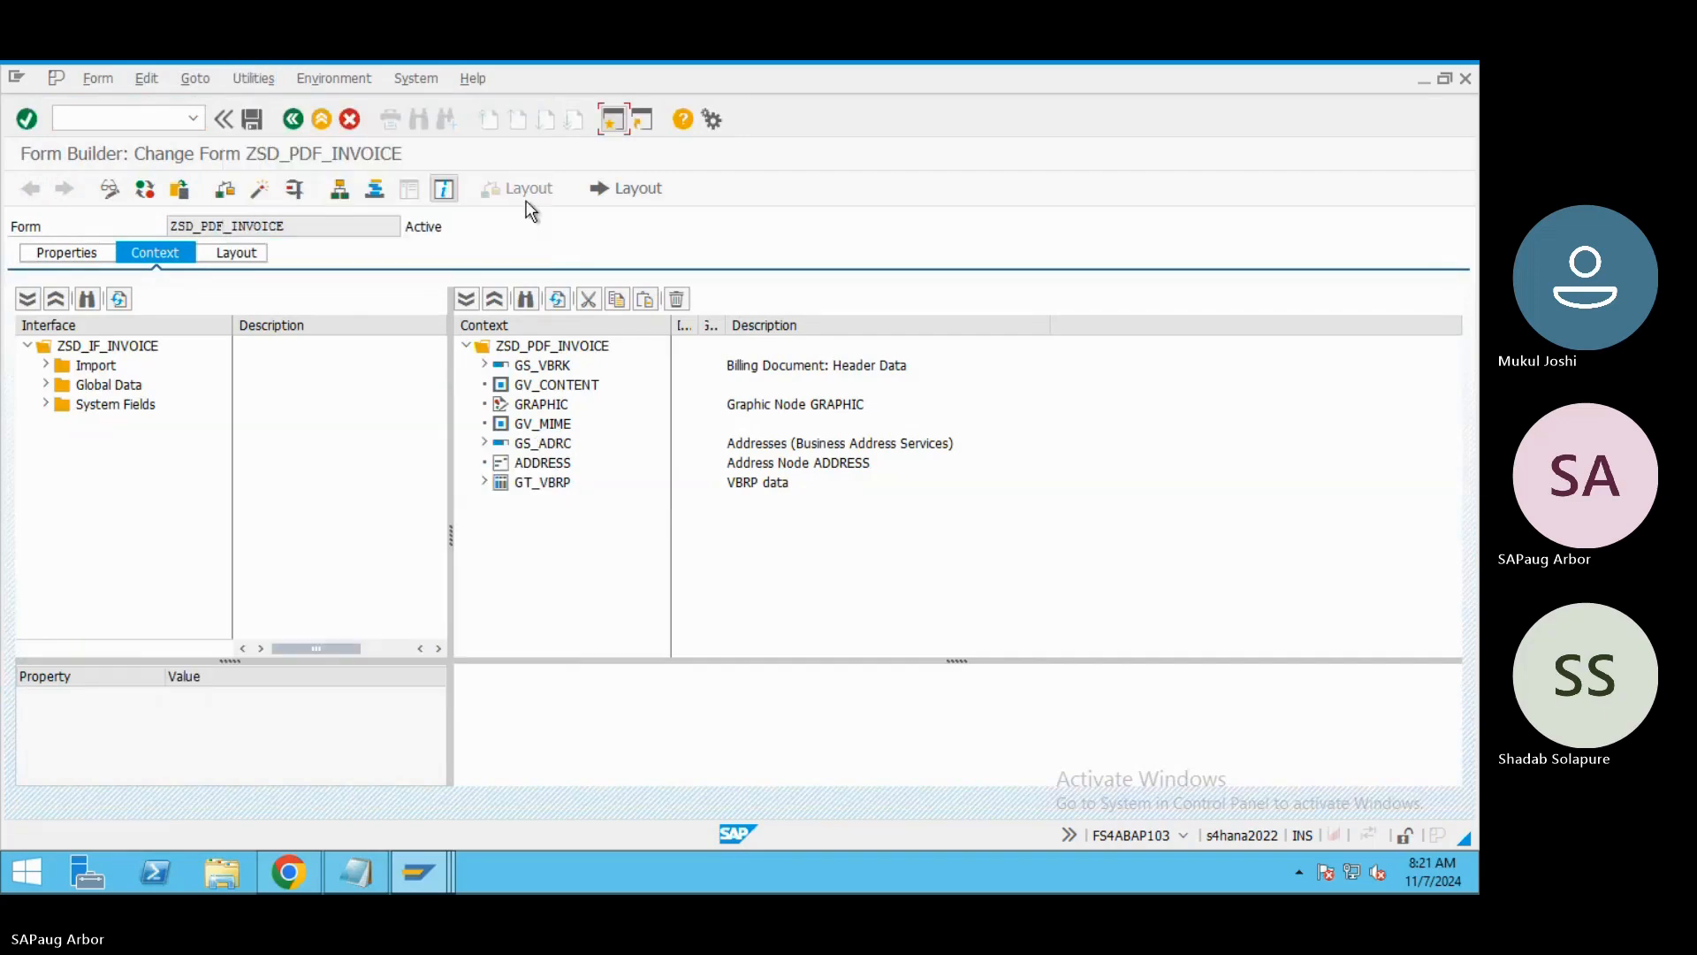
Test the form with the billing document number in I_VBELN and preview the output on device LP01.
left_click(295, 190)
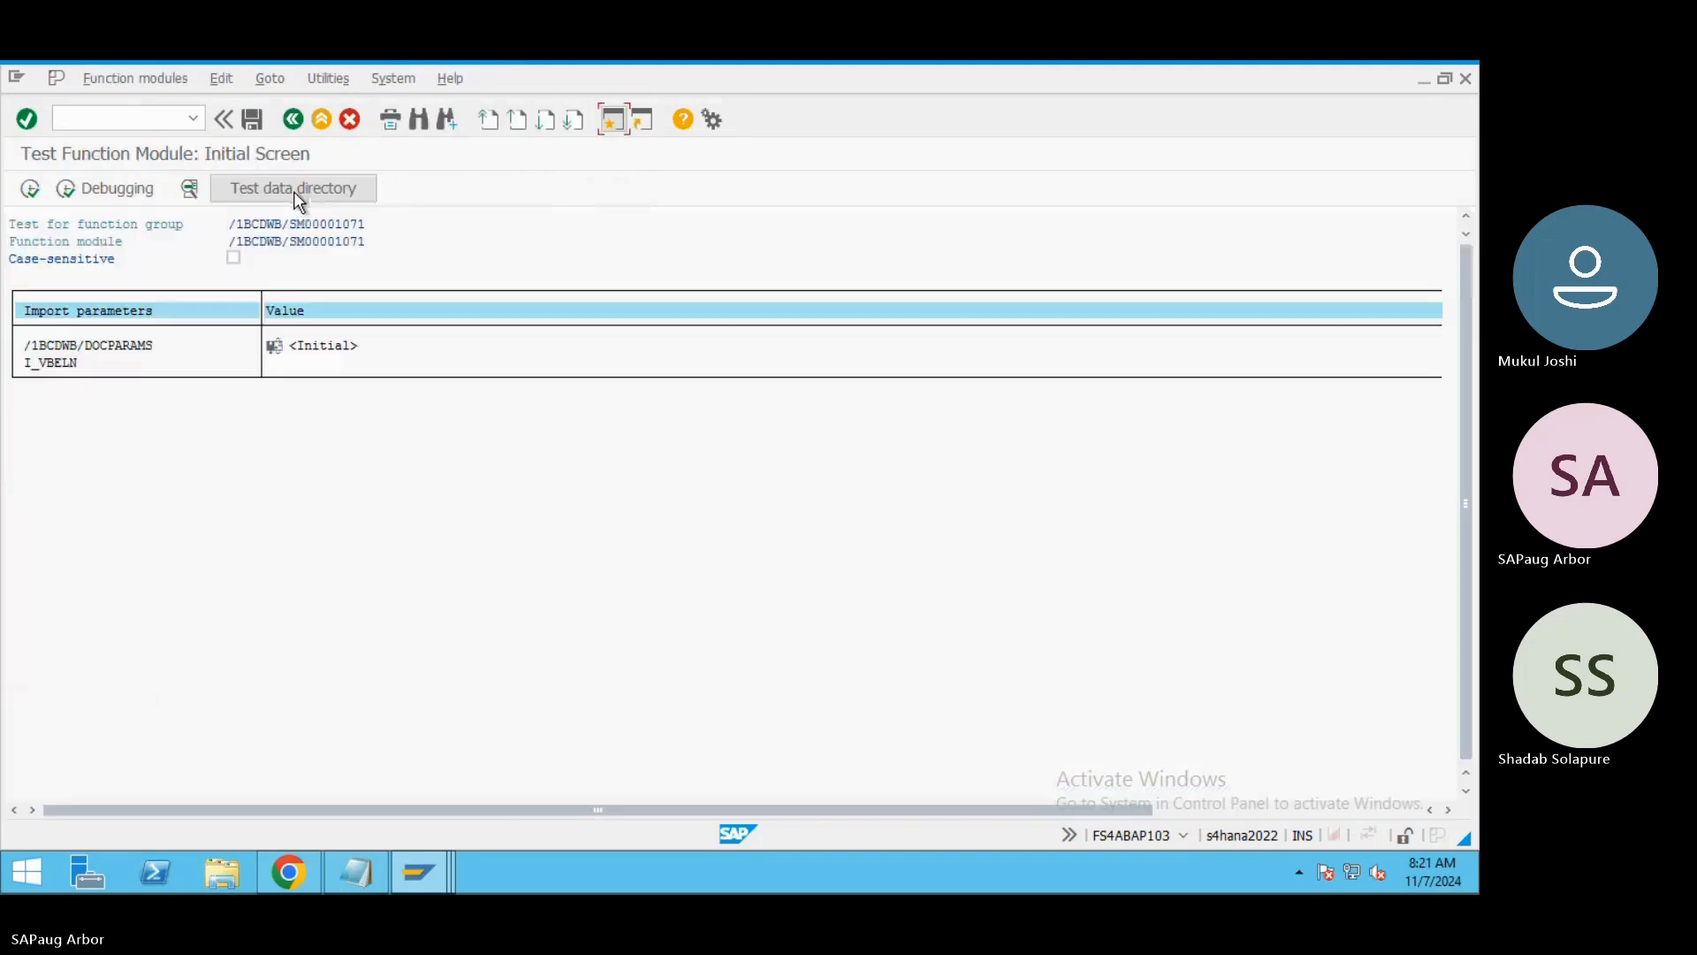
left_click(301, 366)
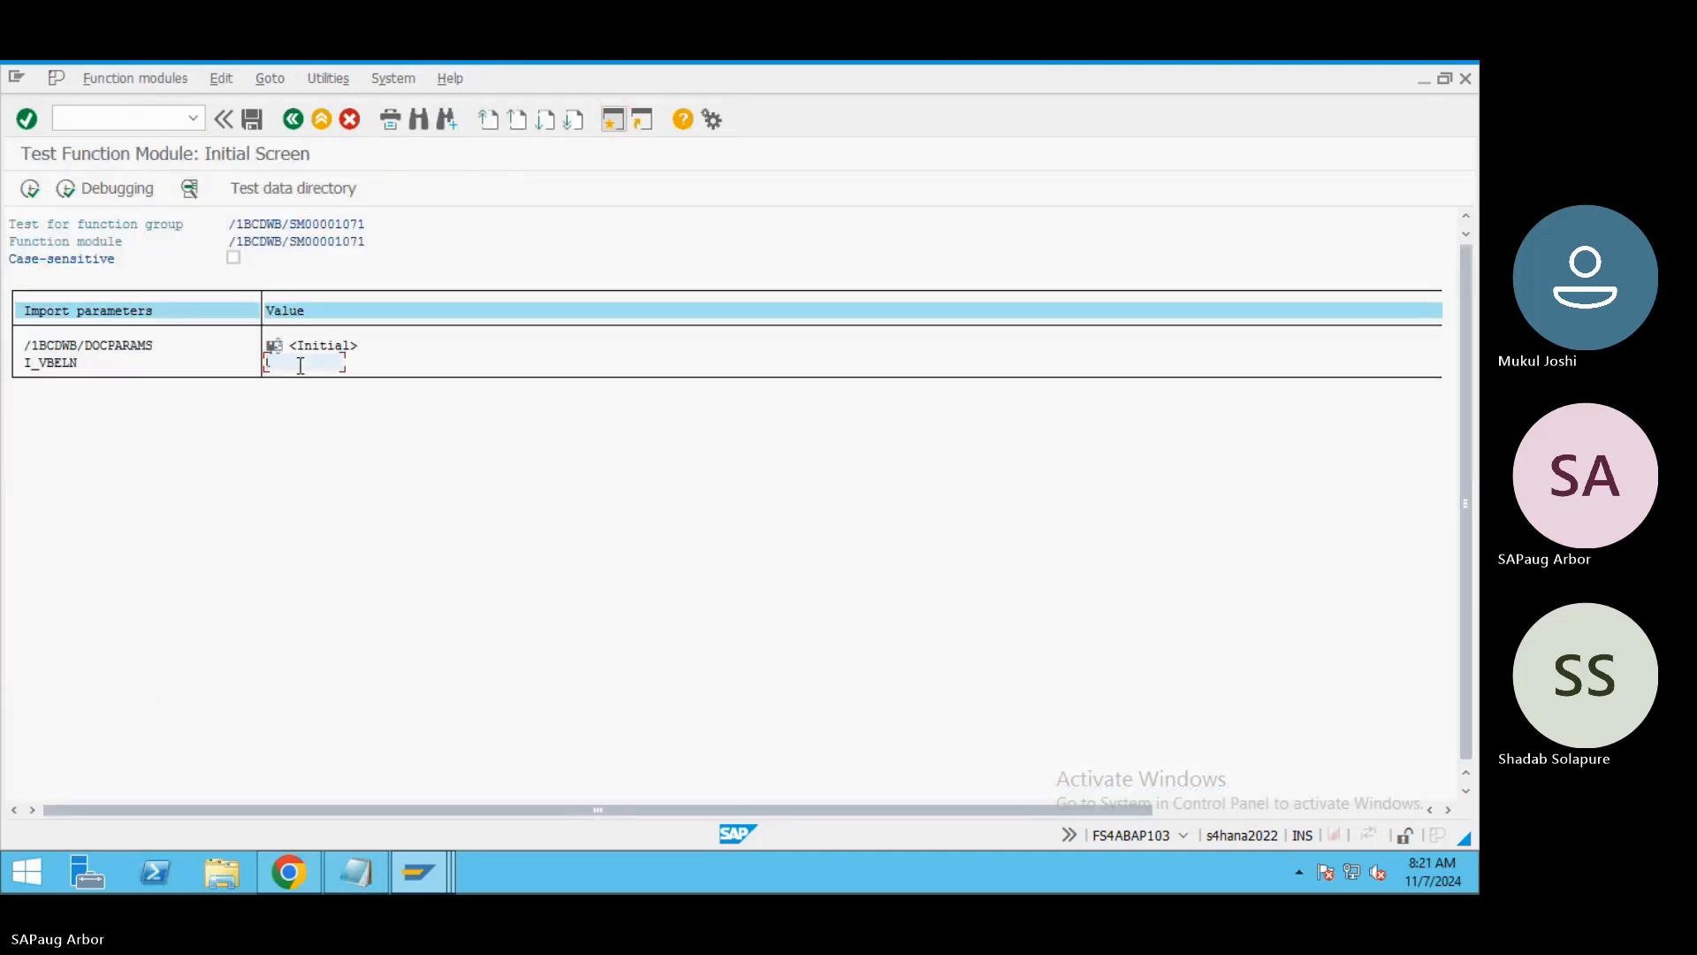
type("900070")
type("25")
left_click(38, 188)
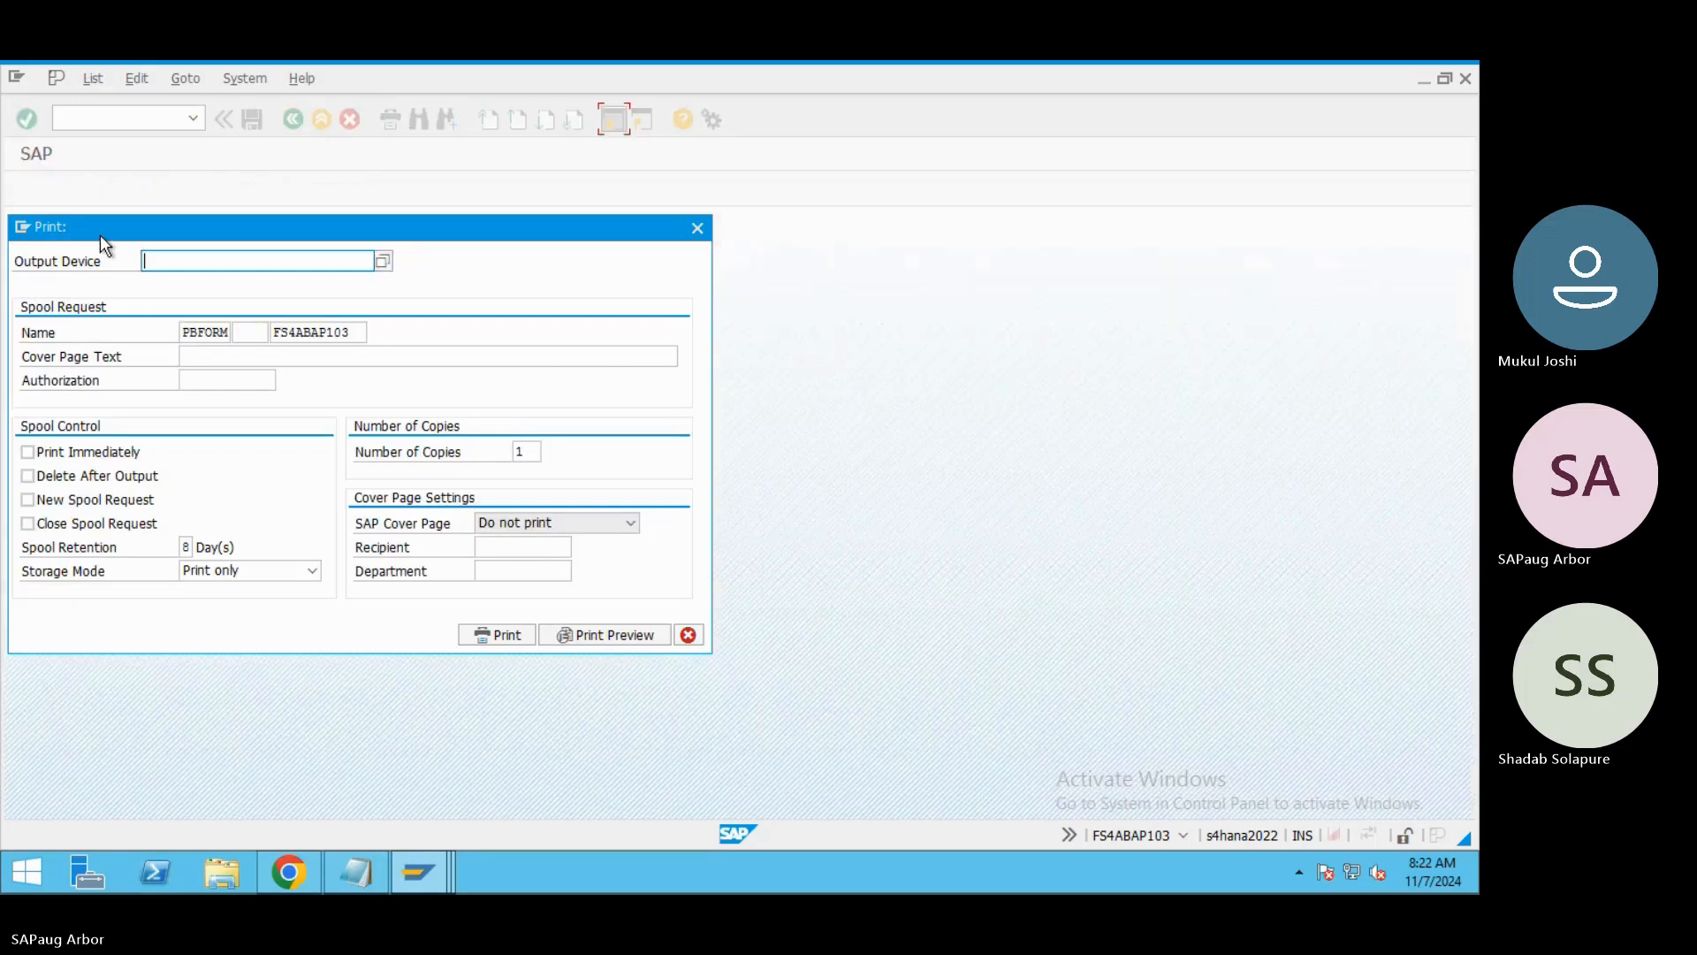
type("LP01")
left_click(642, 634)
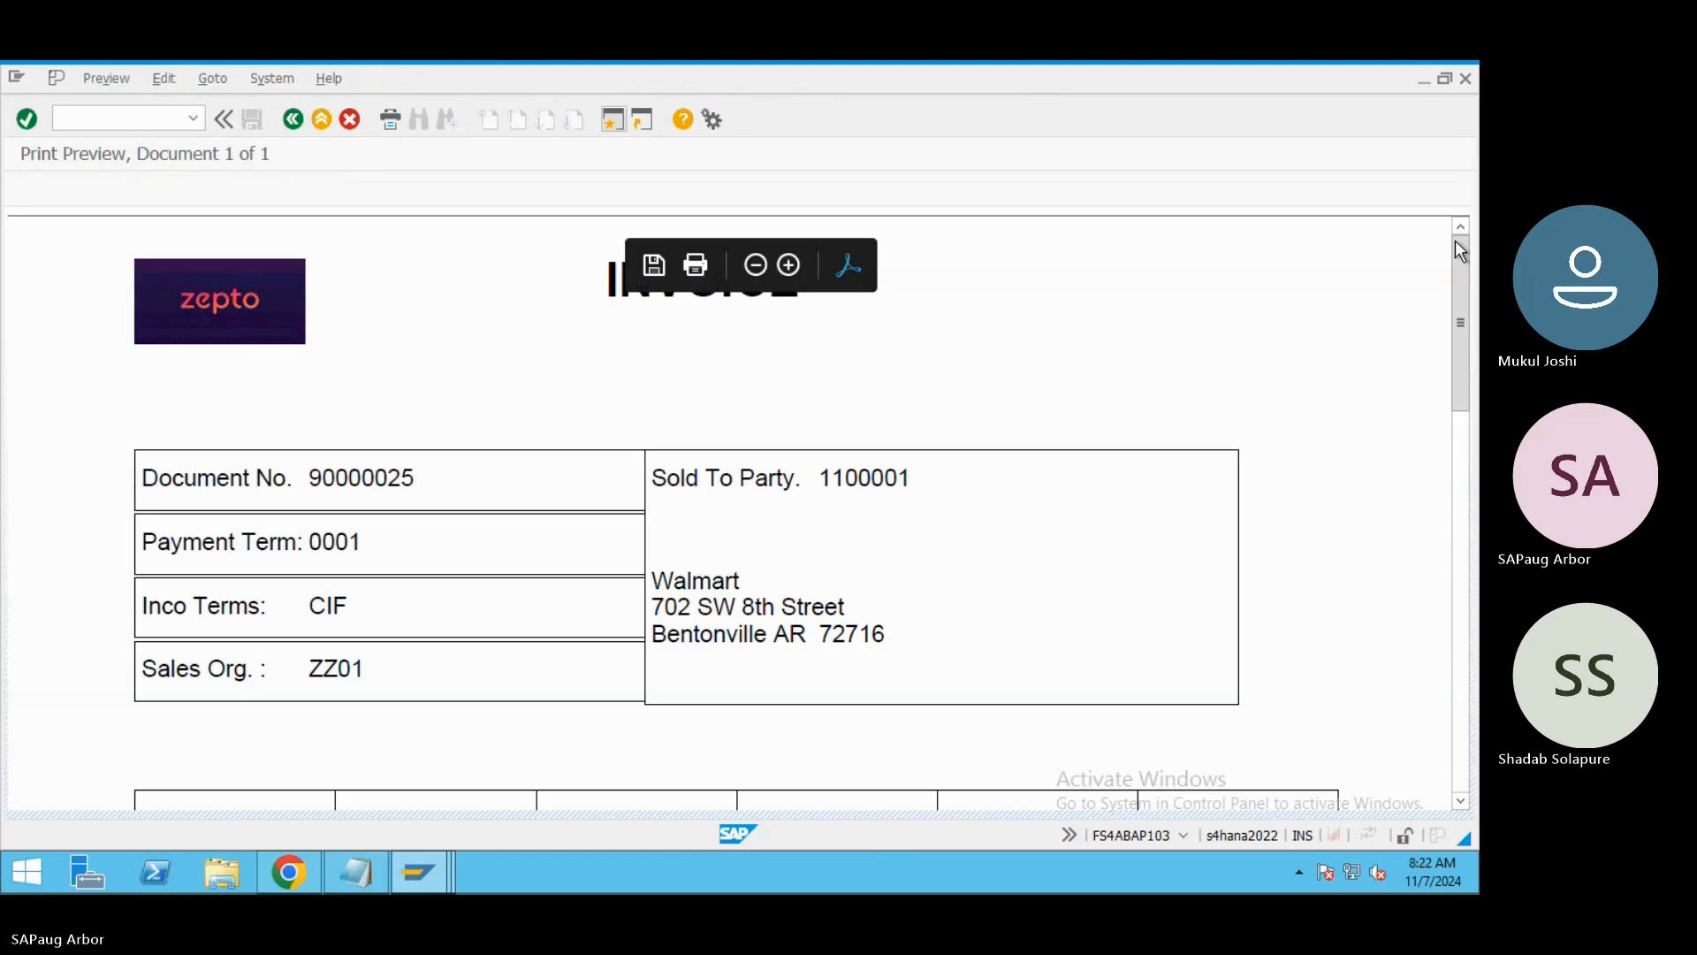
Look through the previewed invoice, switch it to the full Acrobat tools and list its file attachments.
scroll(1463, 301, "down", 2)
scroll(1475, 378, "down", 6)
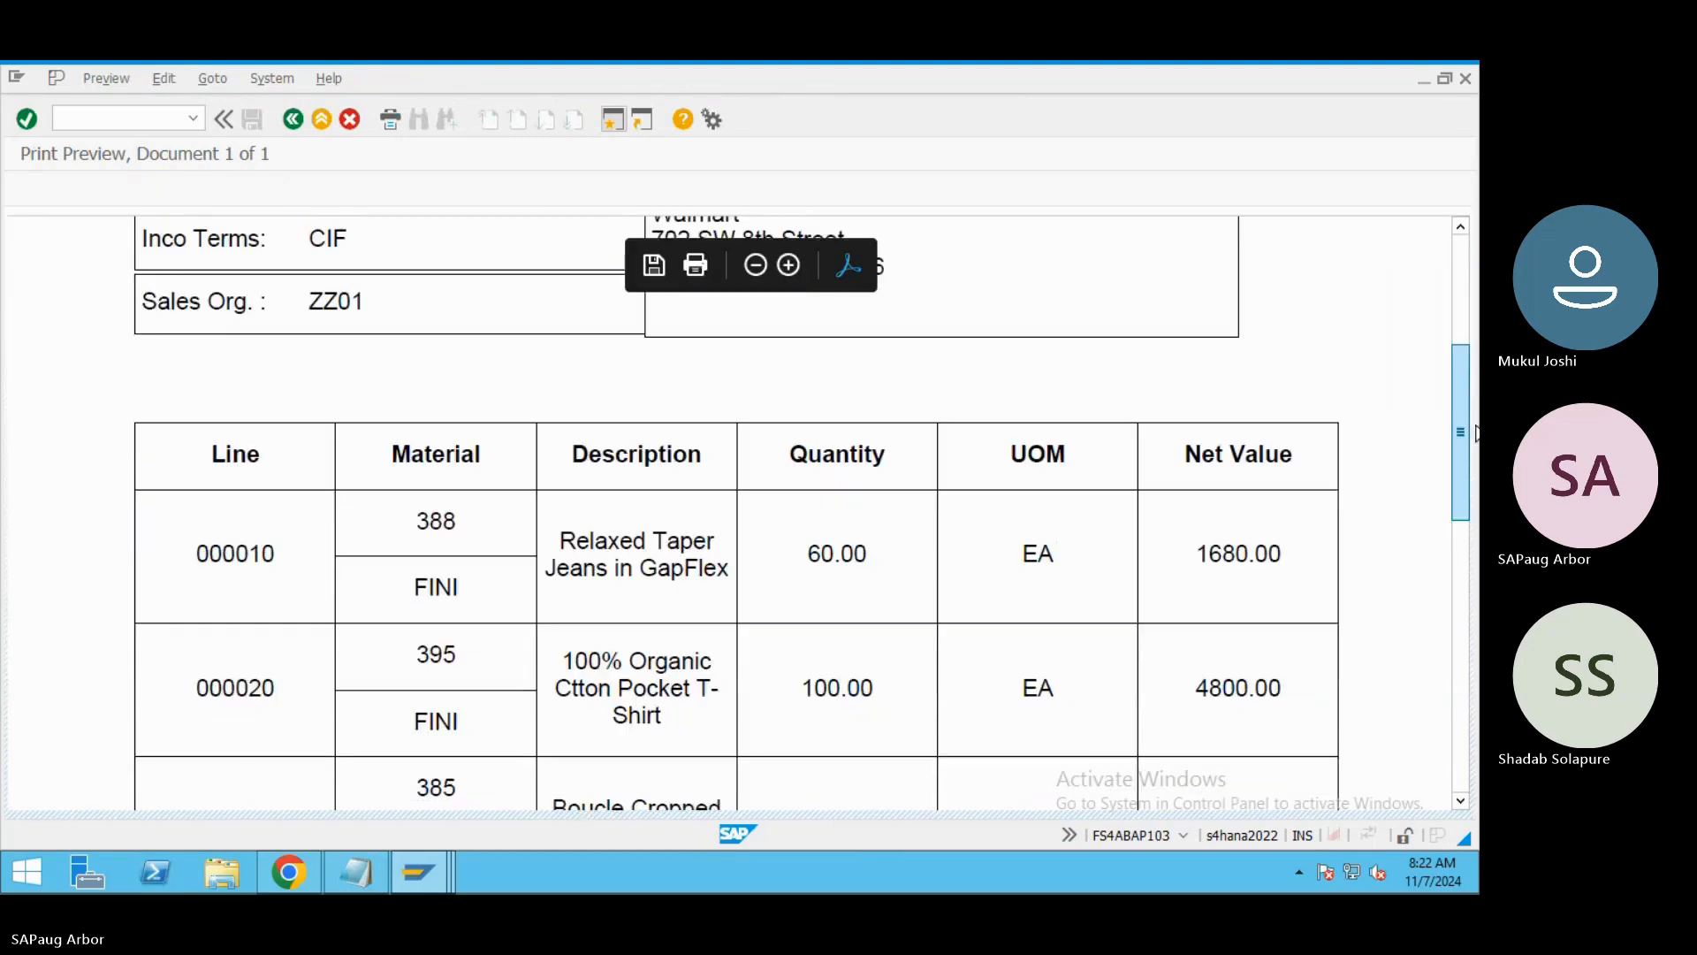
scroll(847, 270, "down", 1)
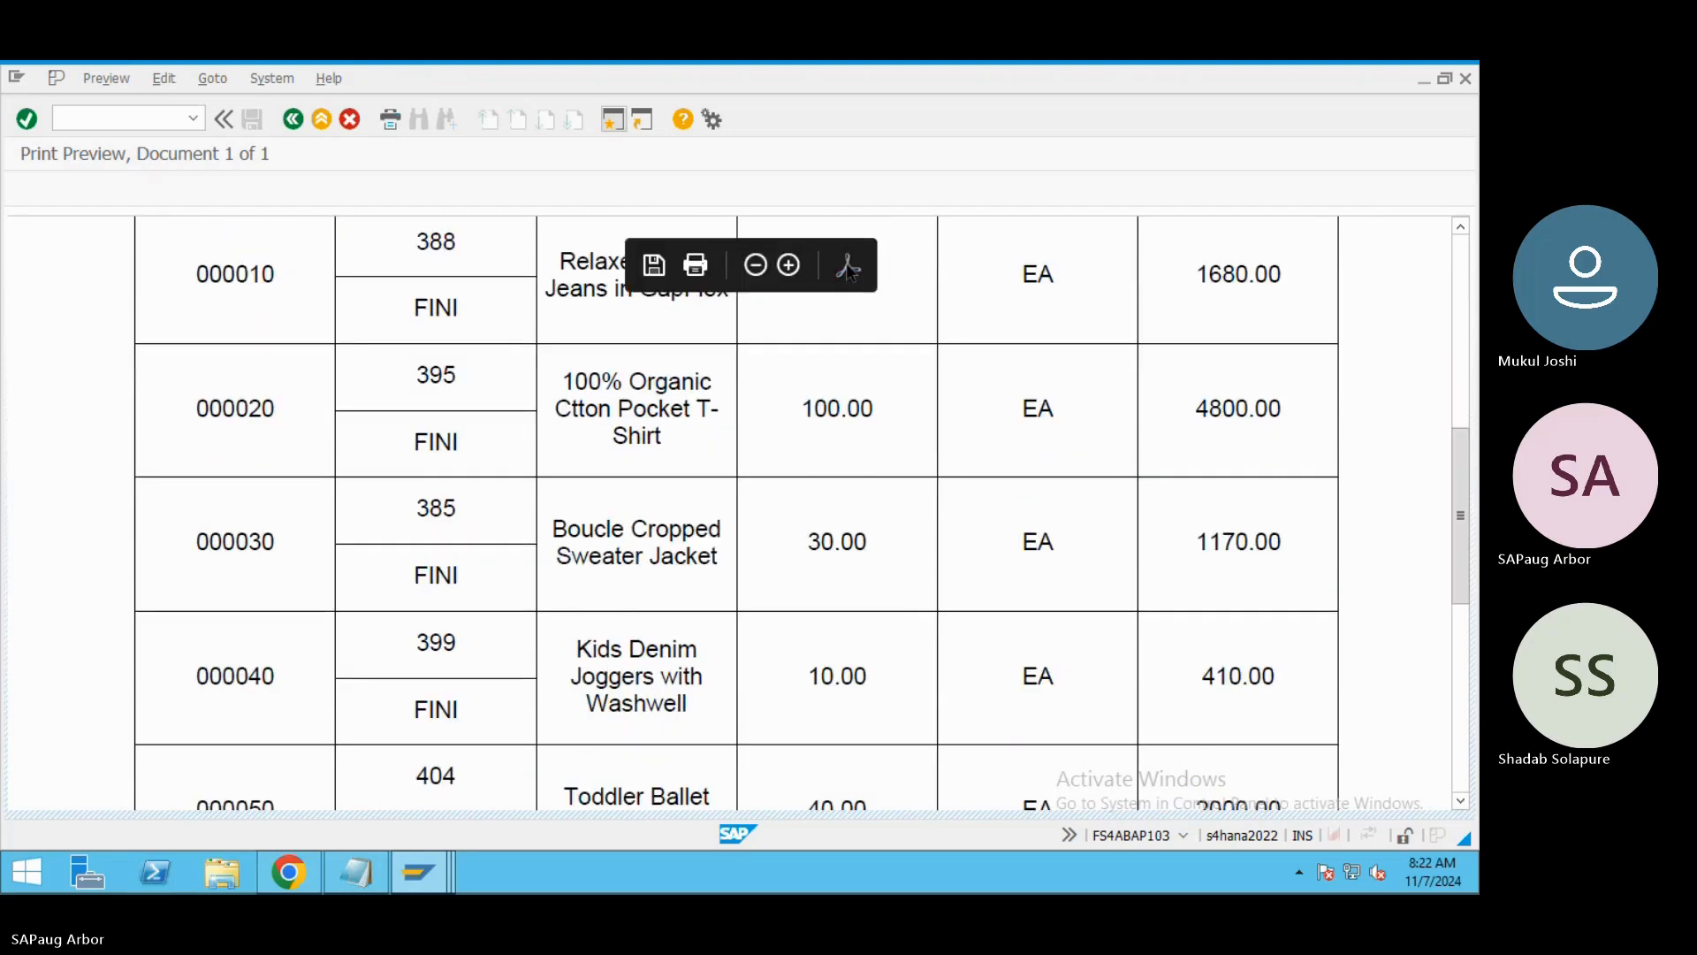
left_click(847, 270)
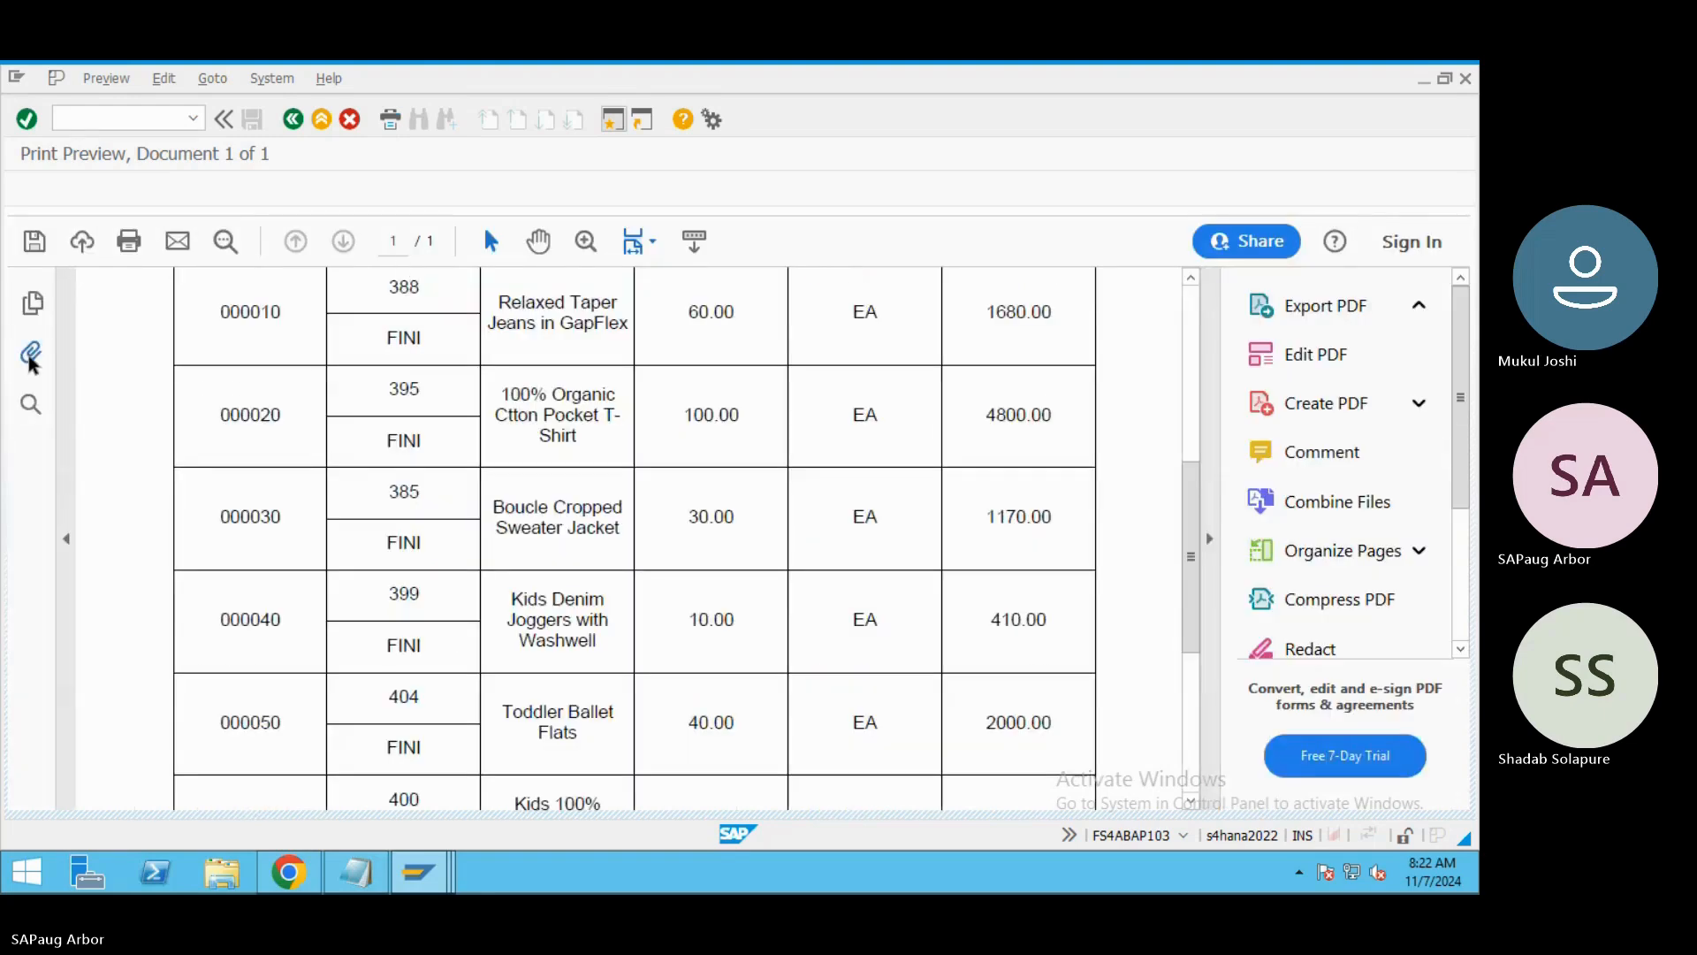
left_click(31, 354)
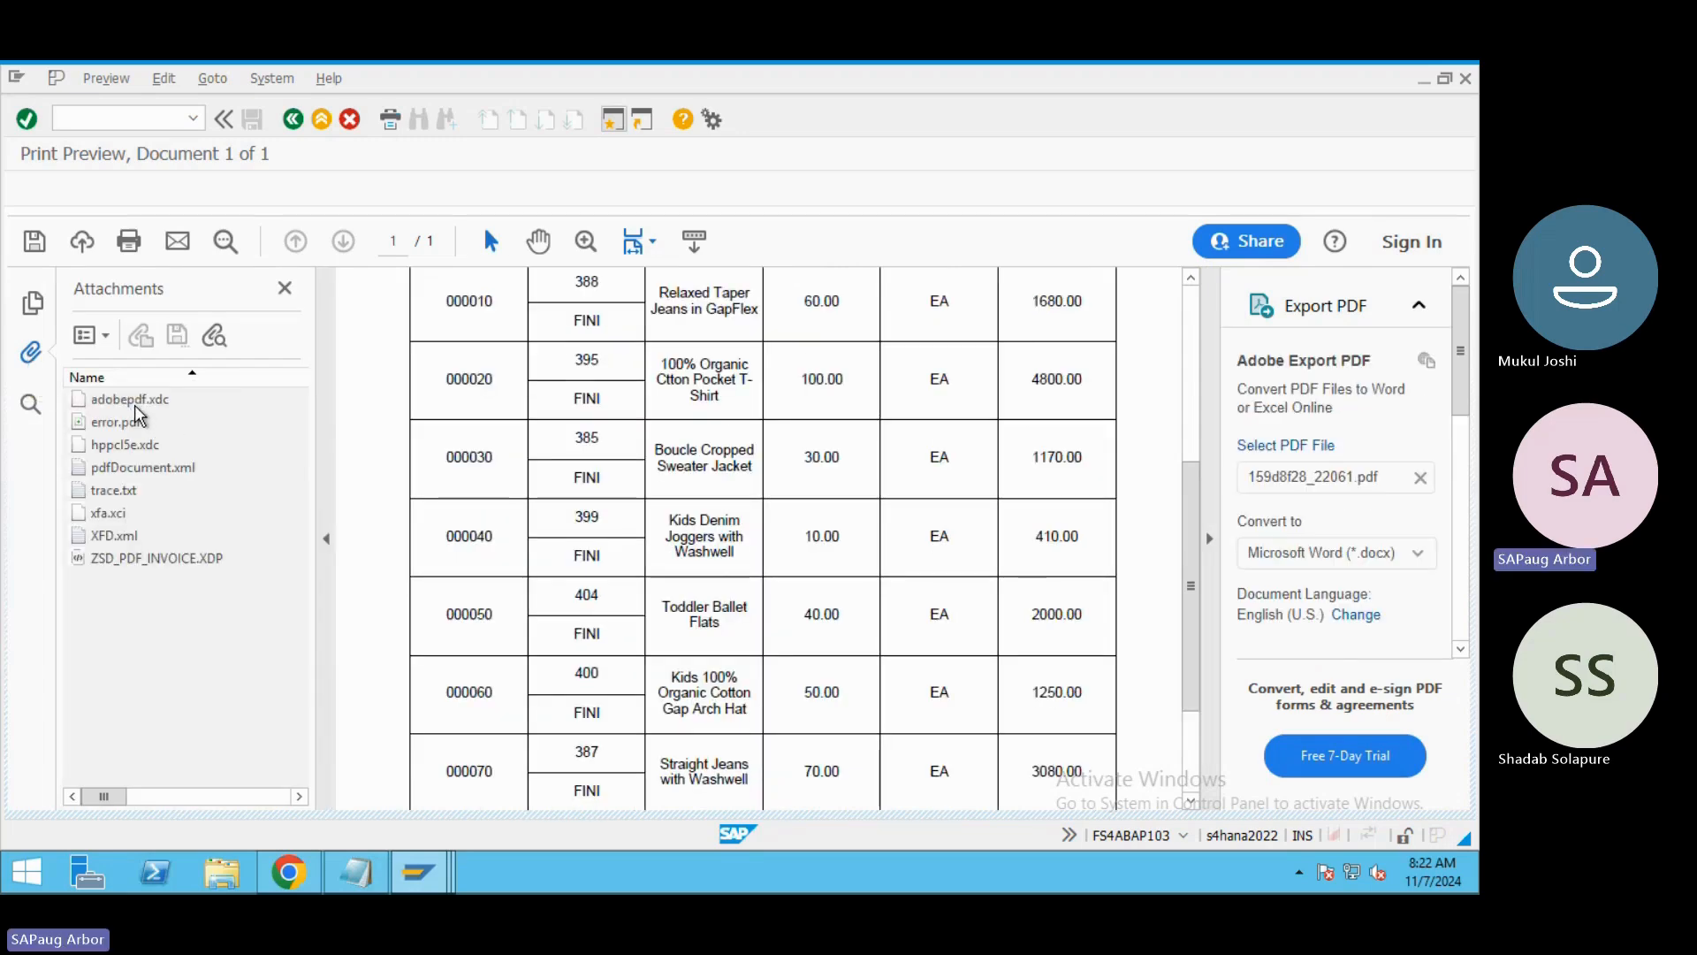
Save all attachments of the previewed invoice PDF into the Invoice PDF folder on the desktop.
left_click(135, 406)
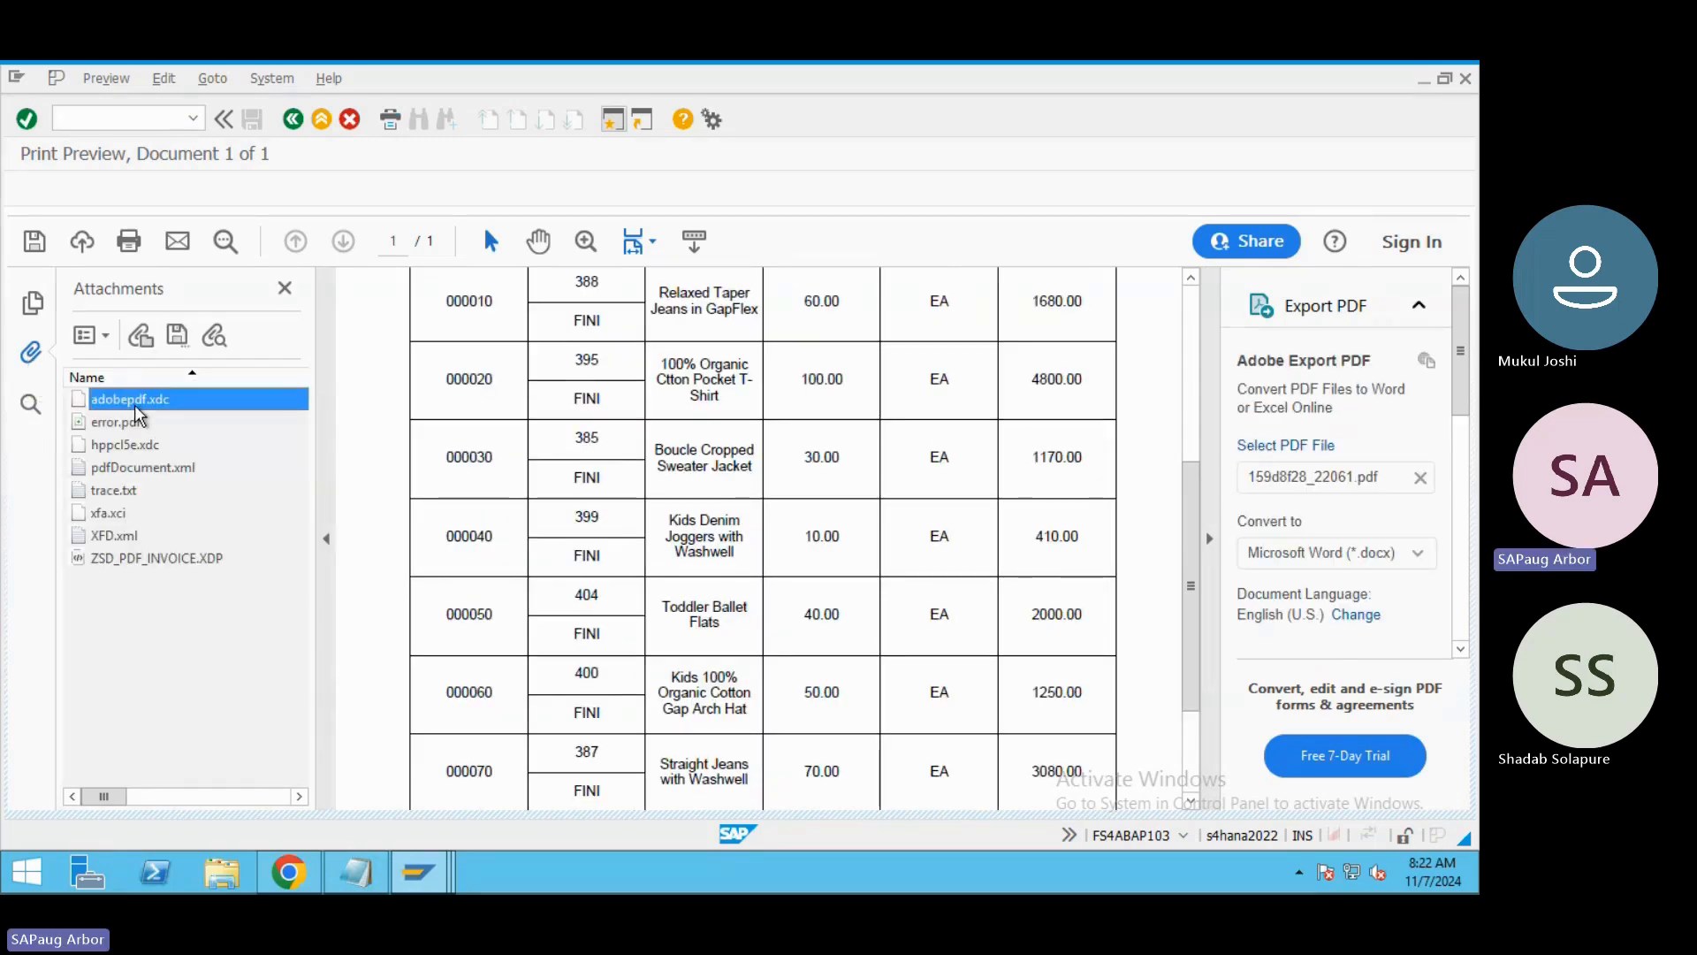
key("ctrl+a")
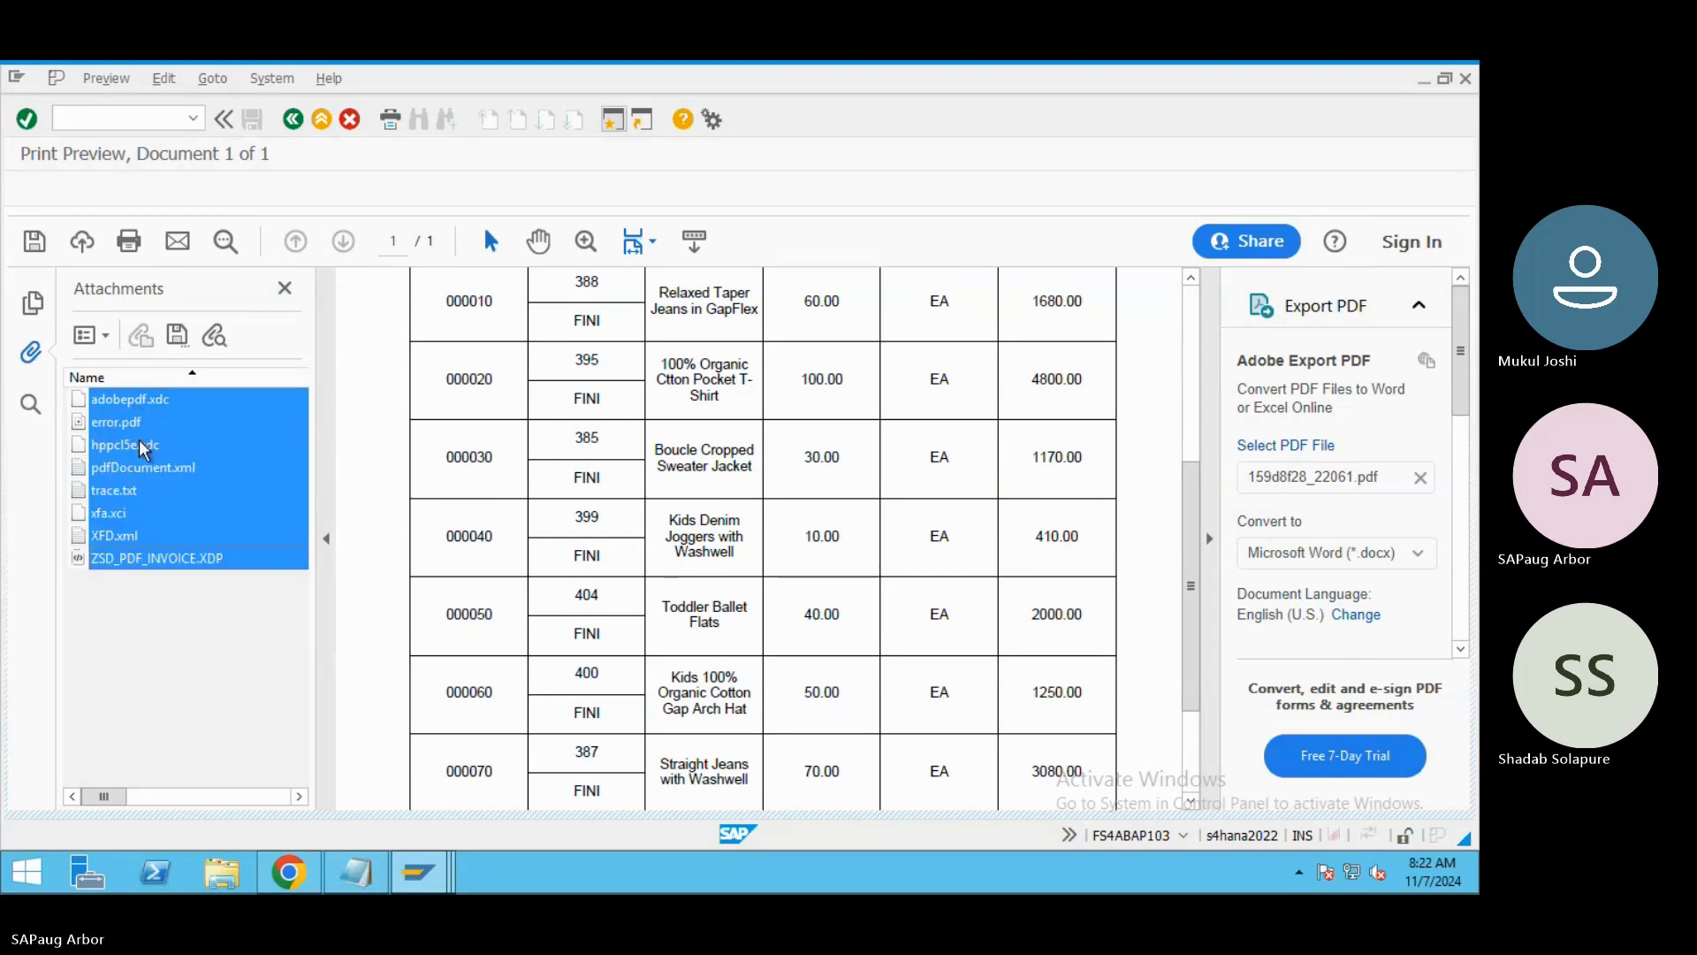
right_click(141, 446)
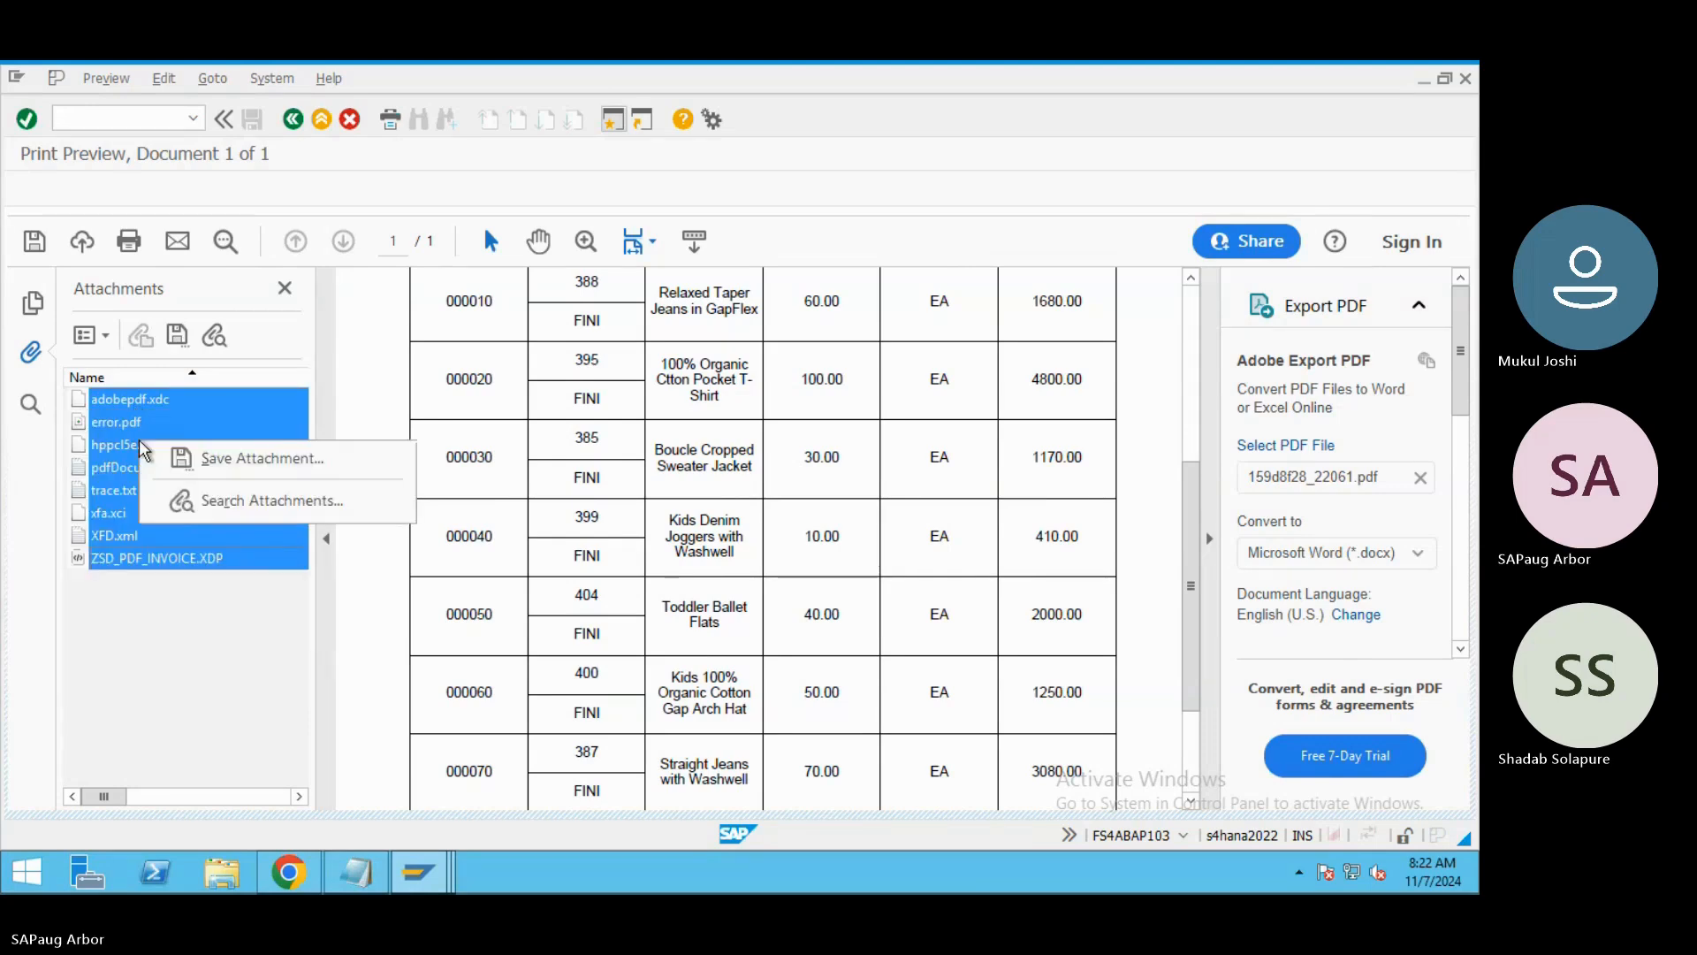
left_click(208, 459)
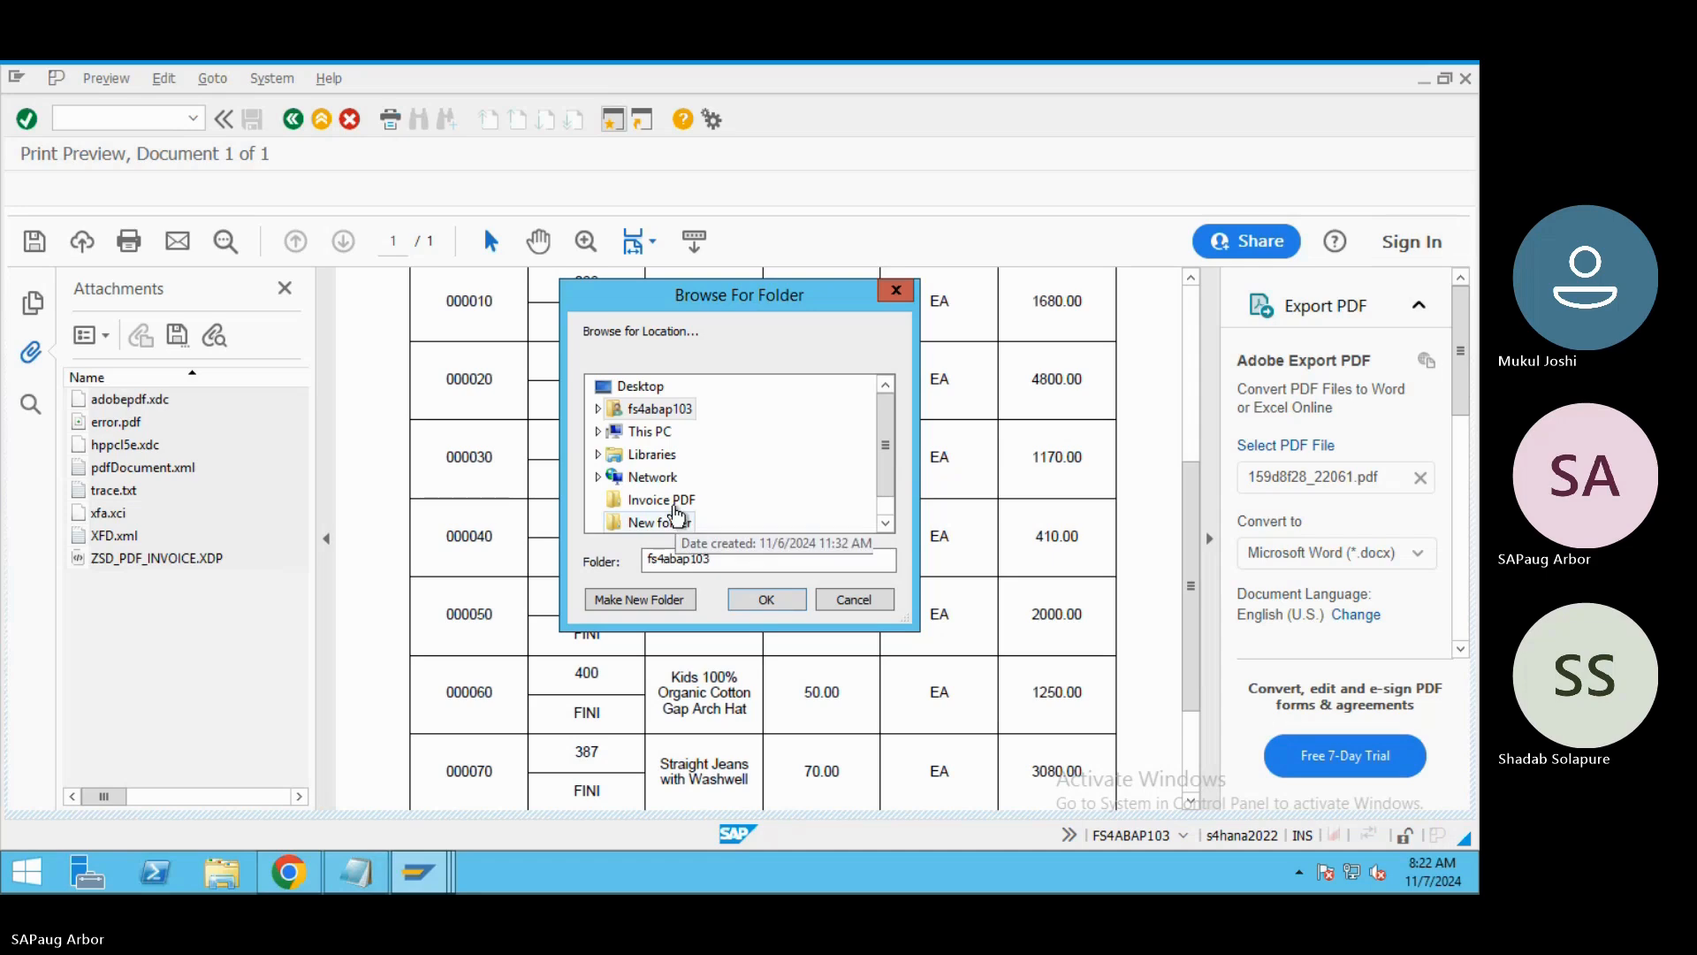
left_click(662, 501)
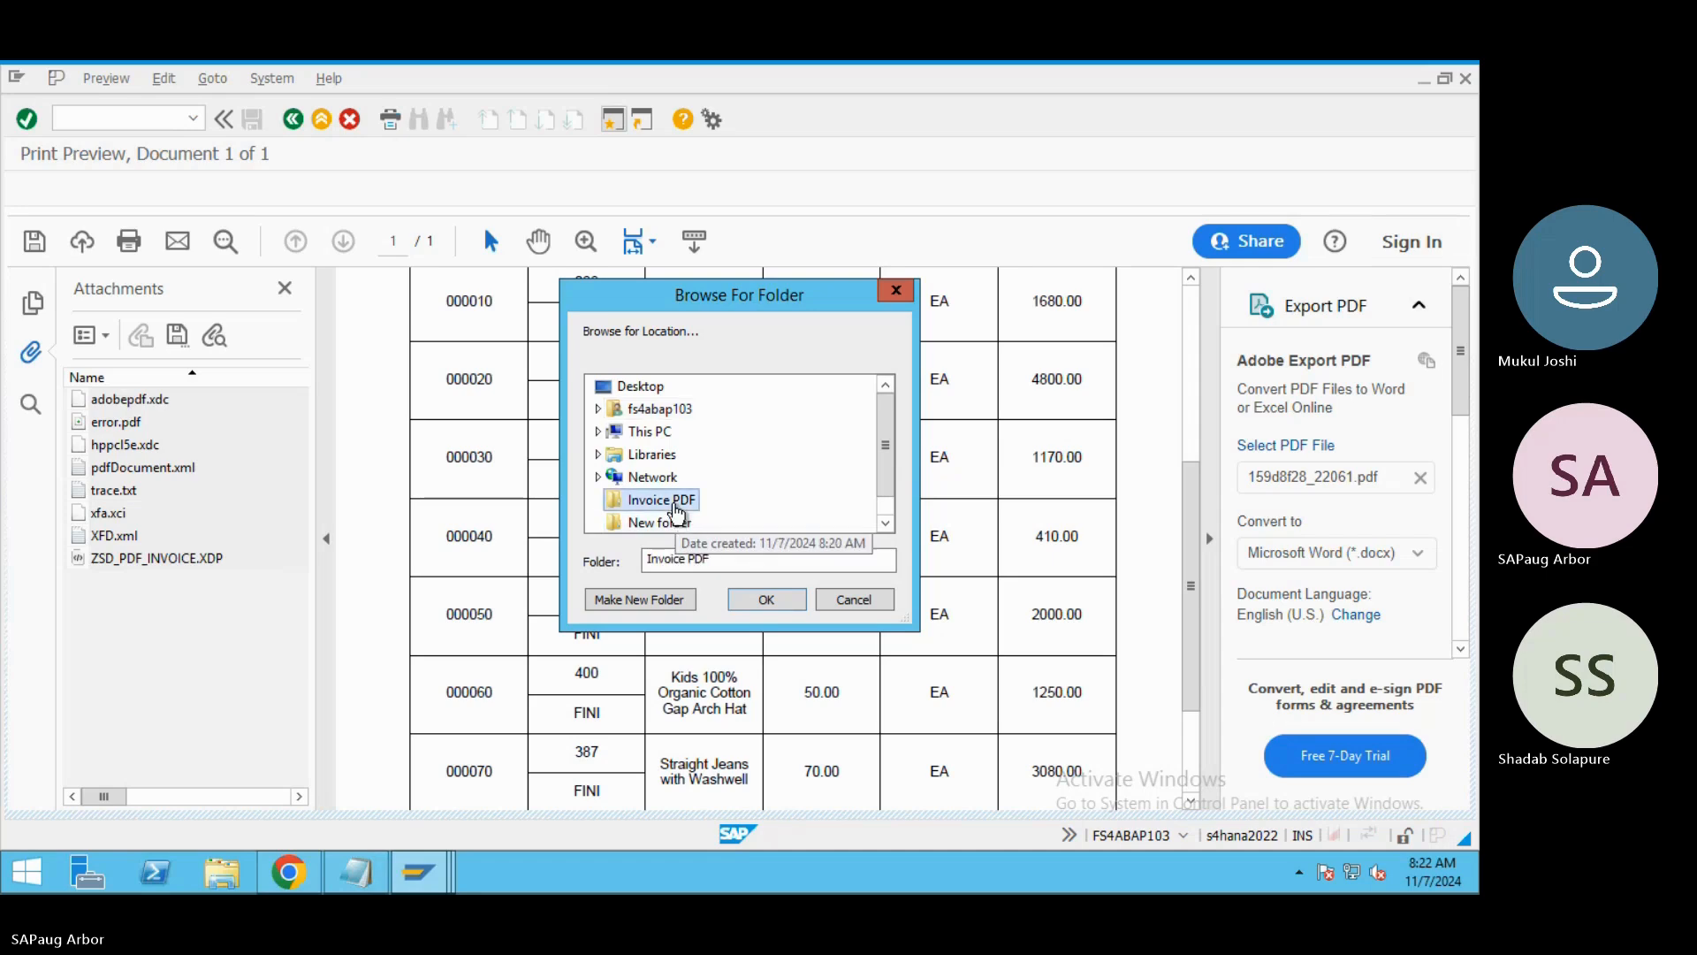
left_click(767, 600)
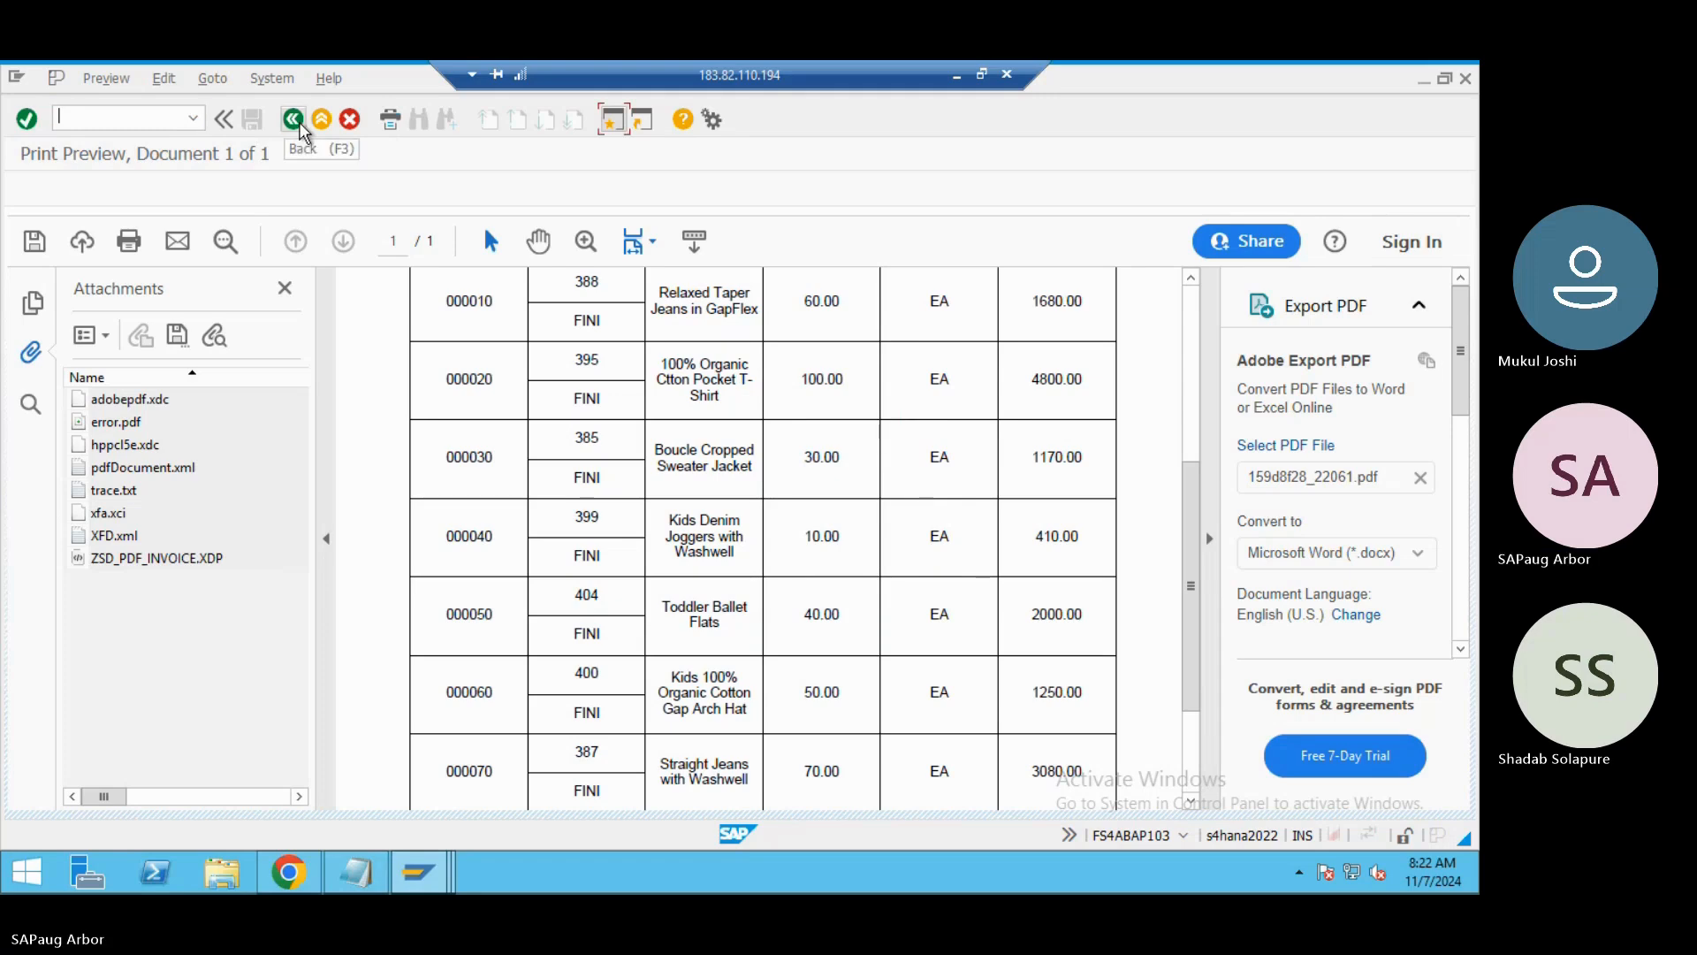
Leave the print preview and function module test, and open the layout of form ZSD_PDF_INVOICE in its own window.
left_click(284, 292)
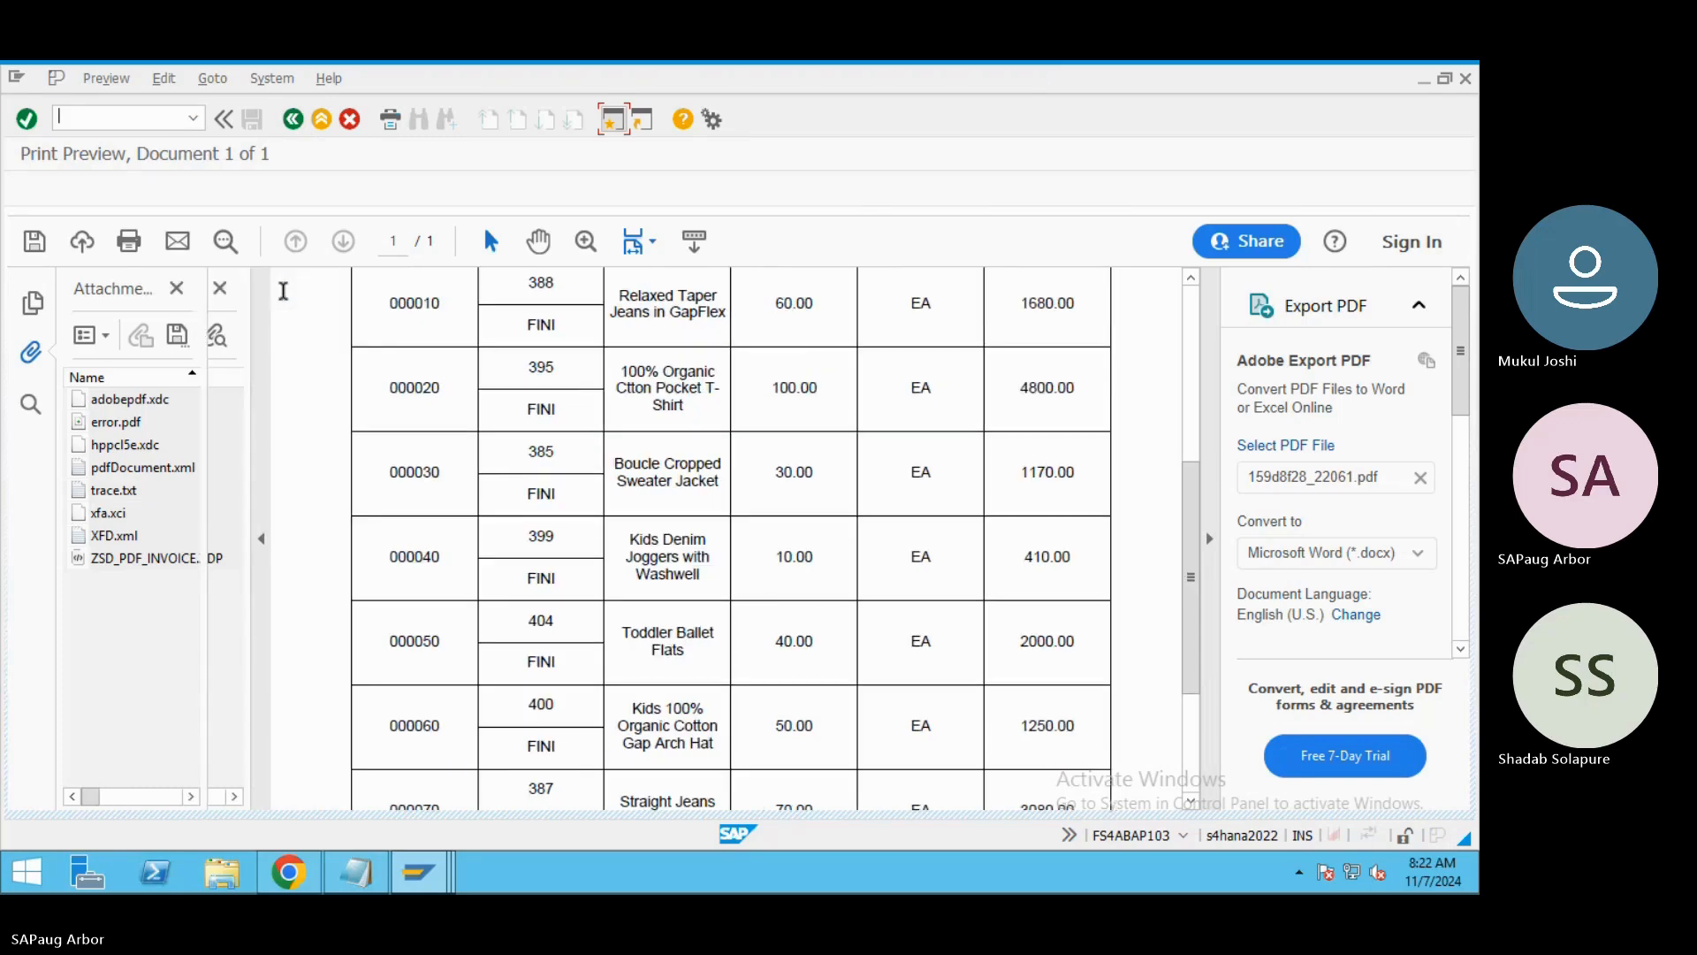
left_click(294, 119)
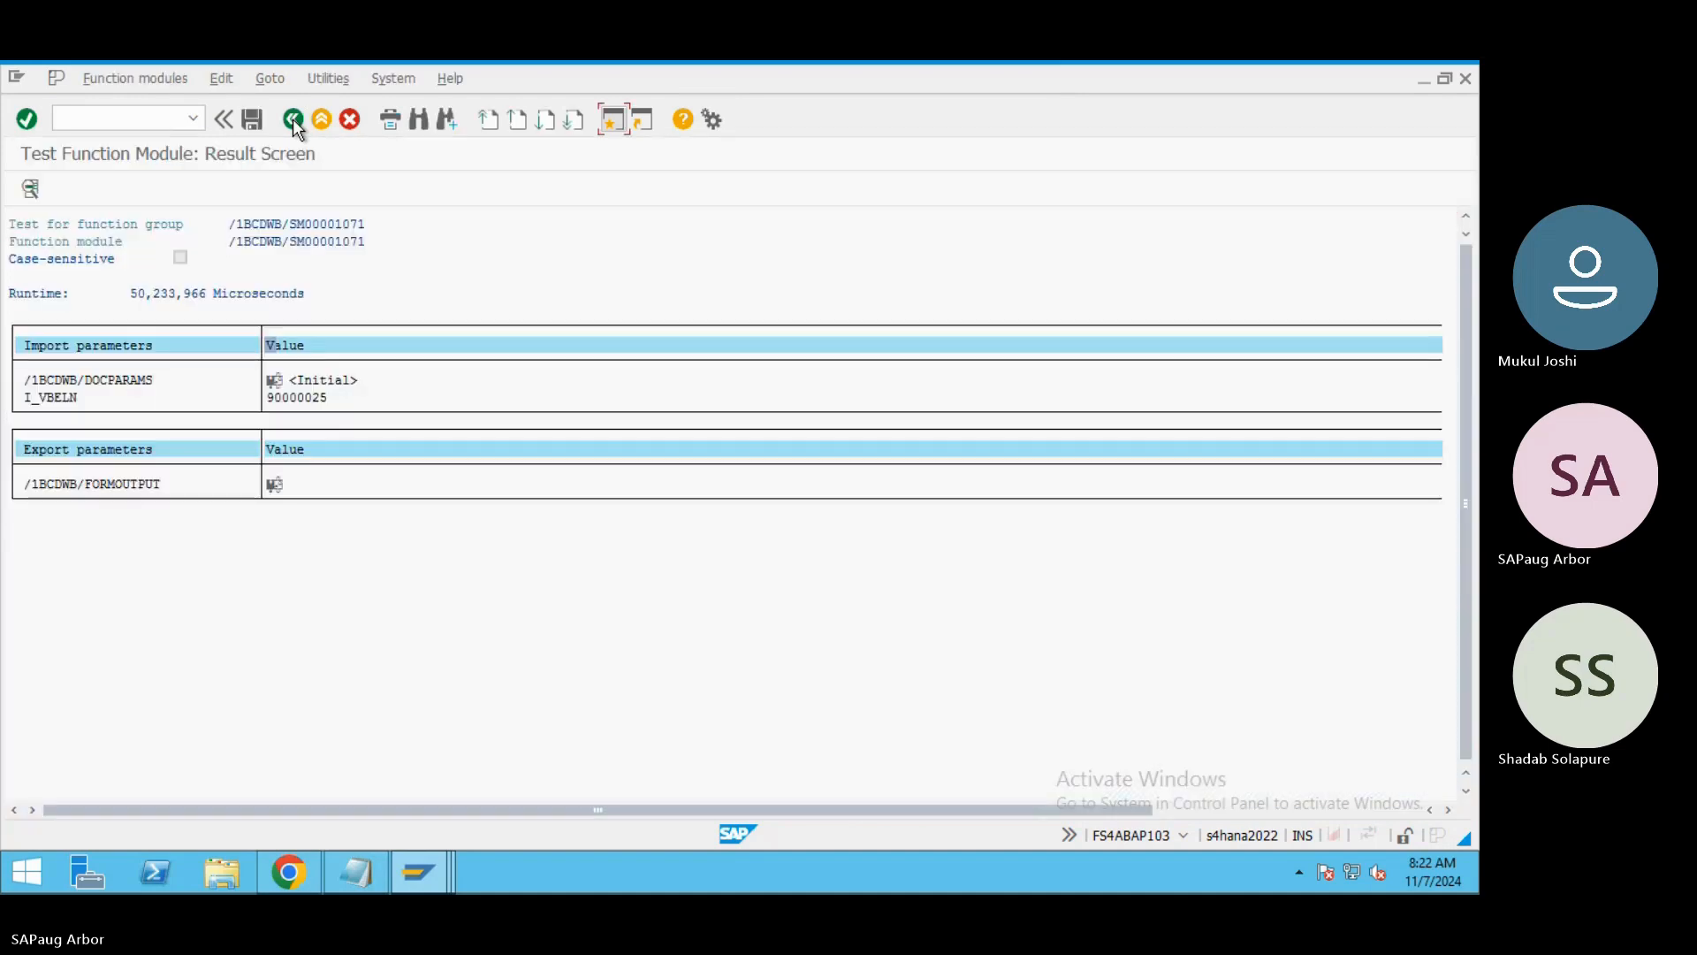
left_click(293, 118)
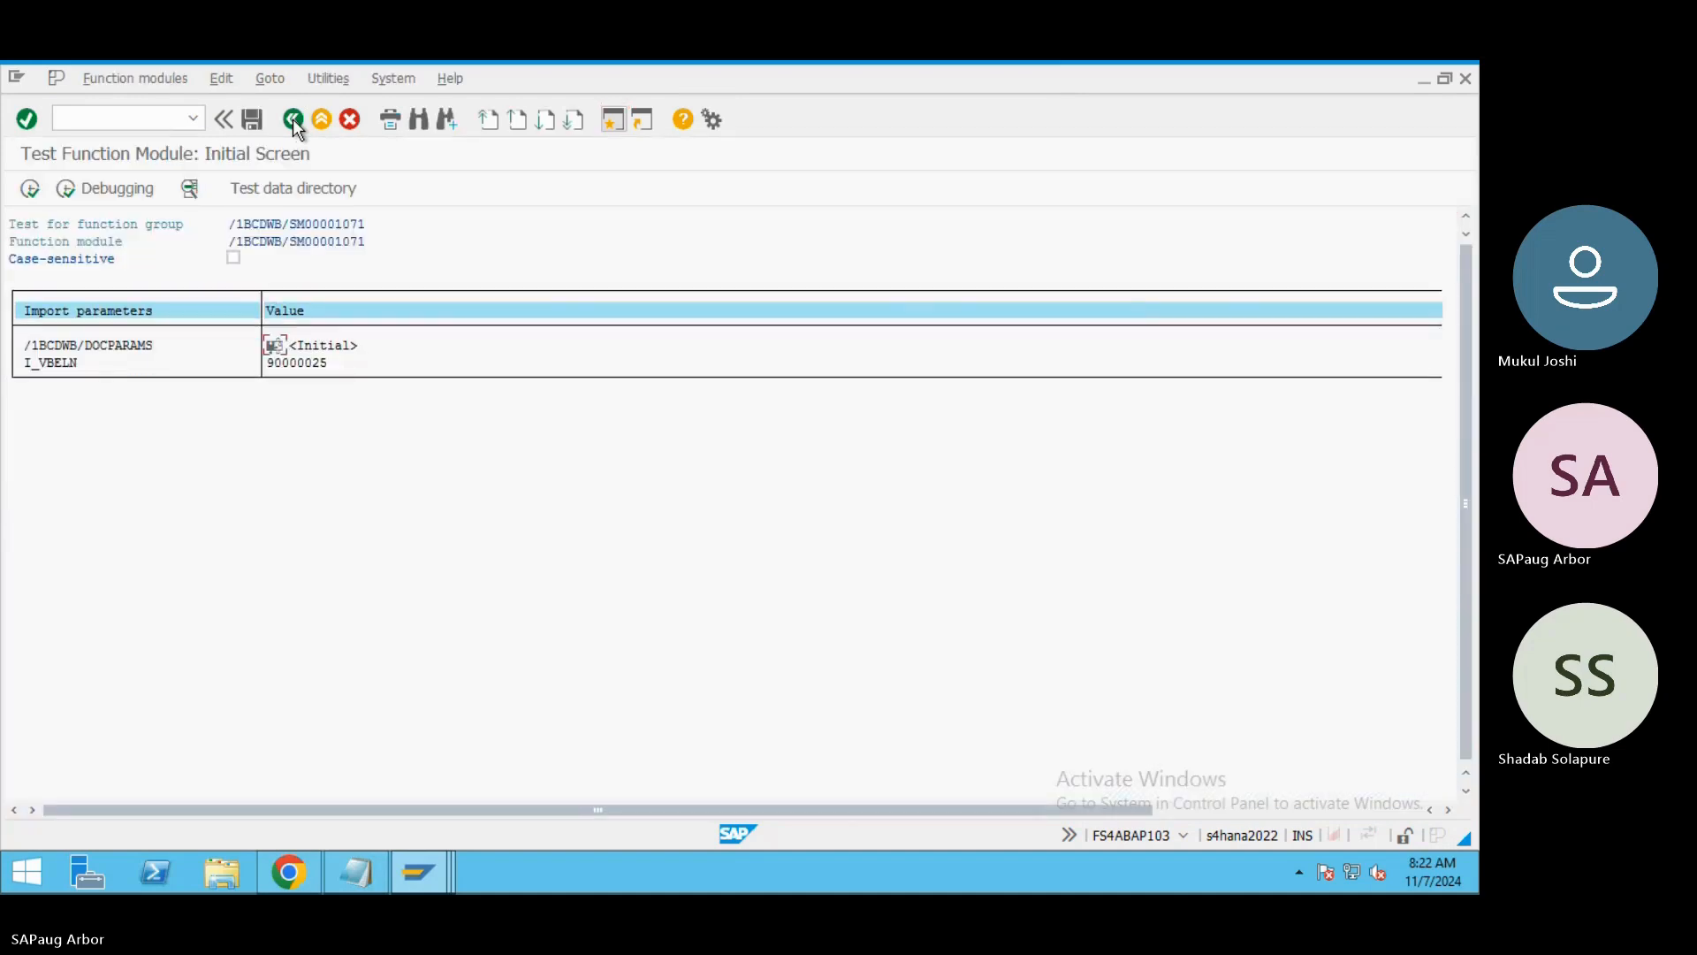
left_click(294, 118)
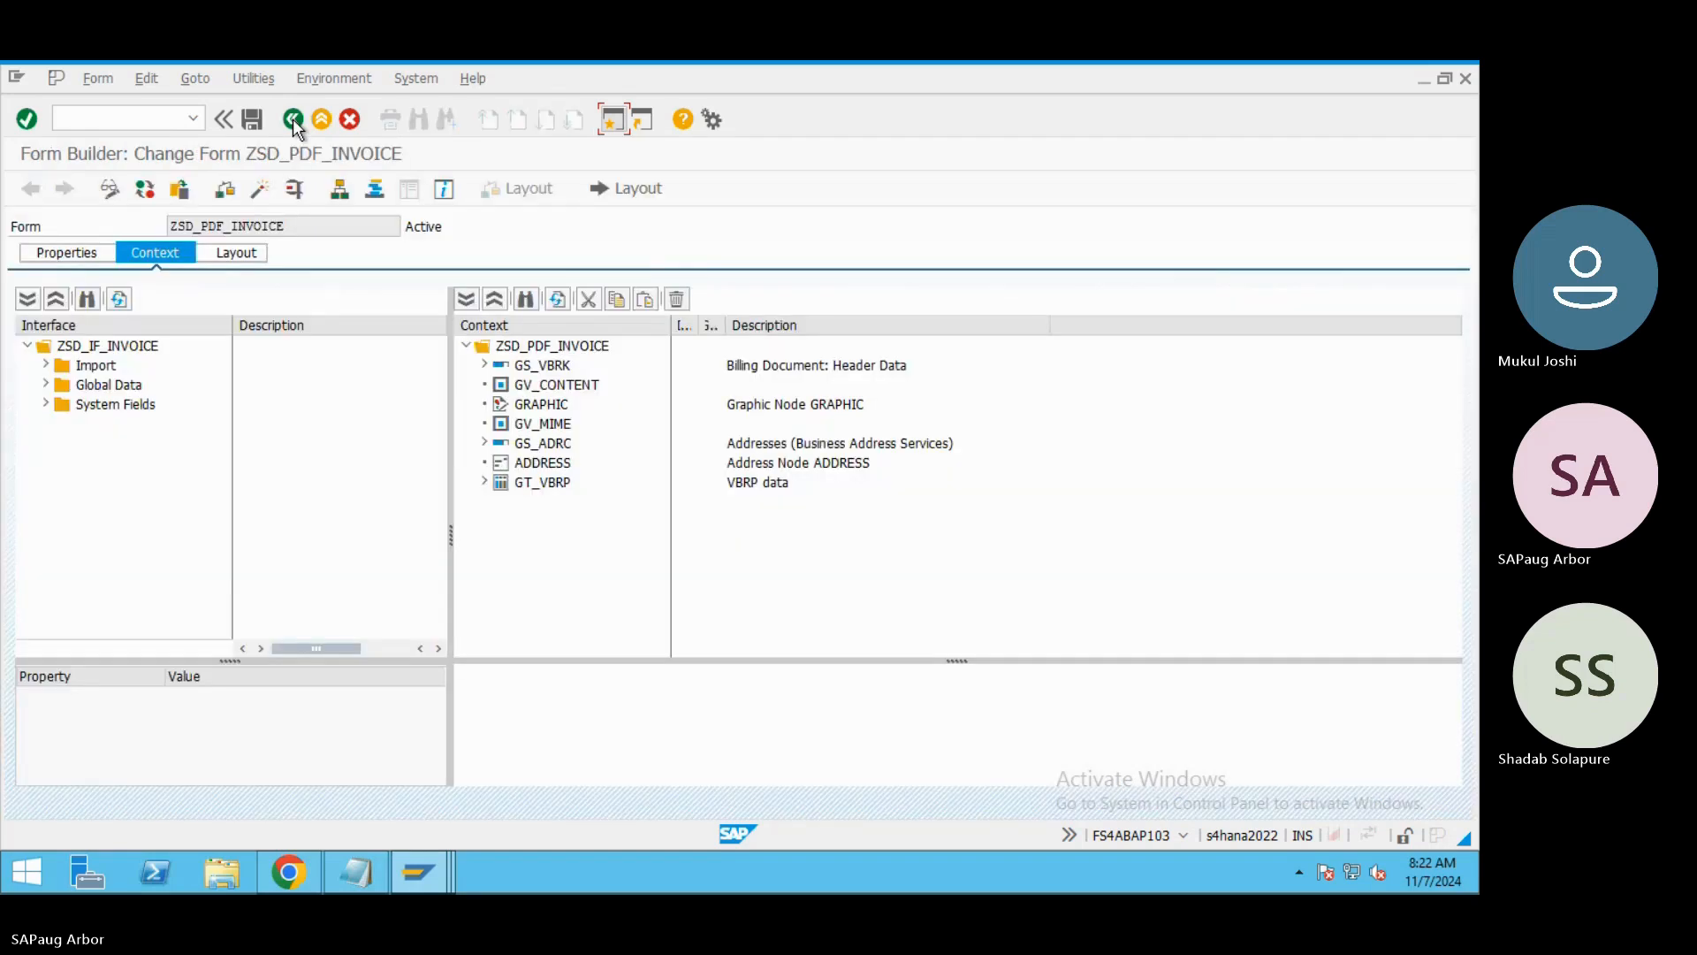
left_click(631, 193)
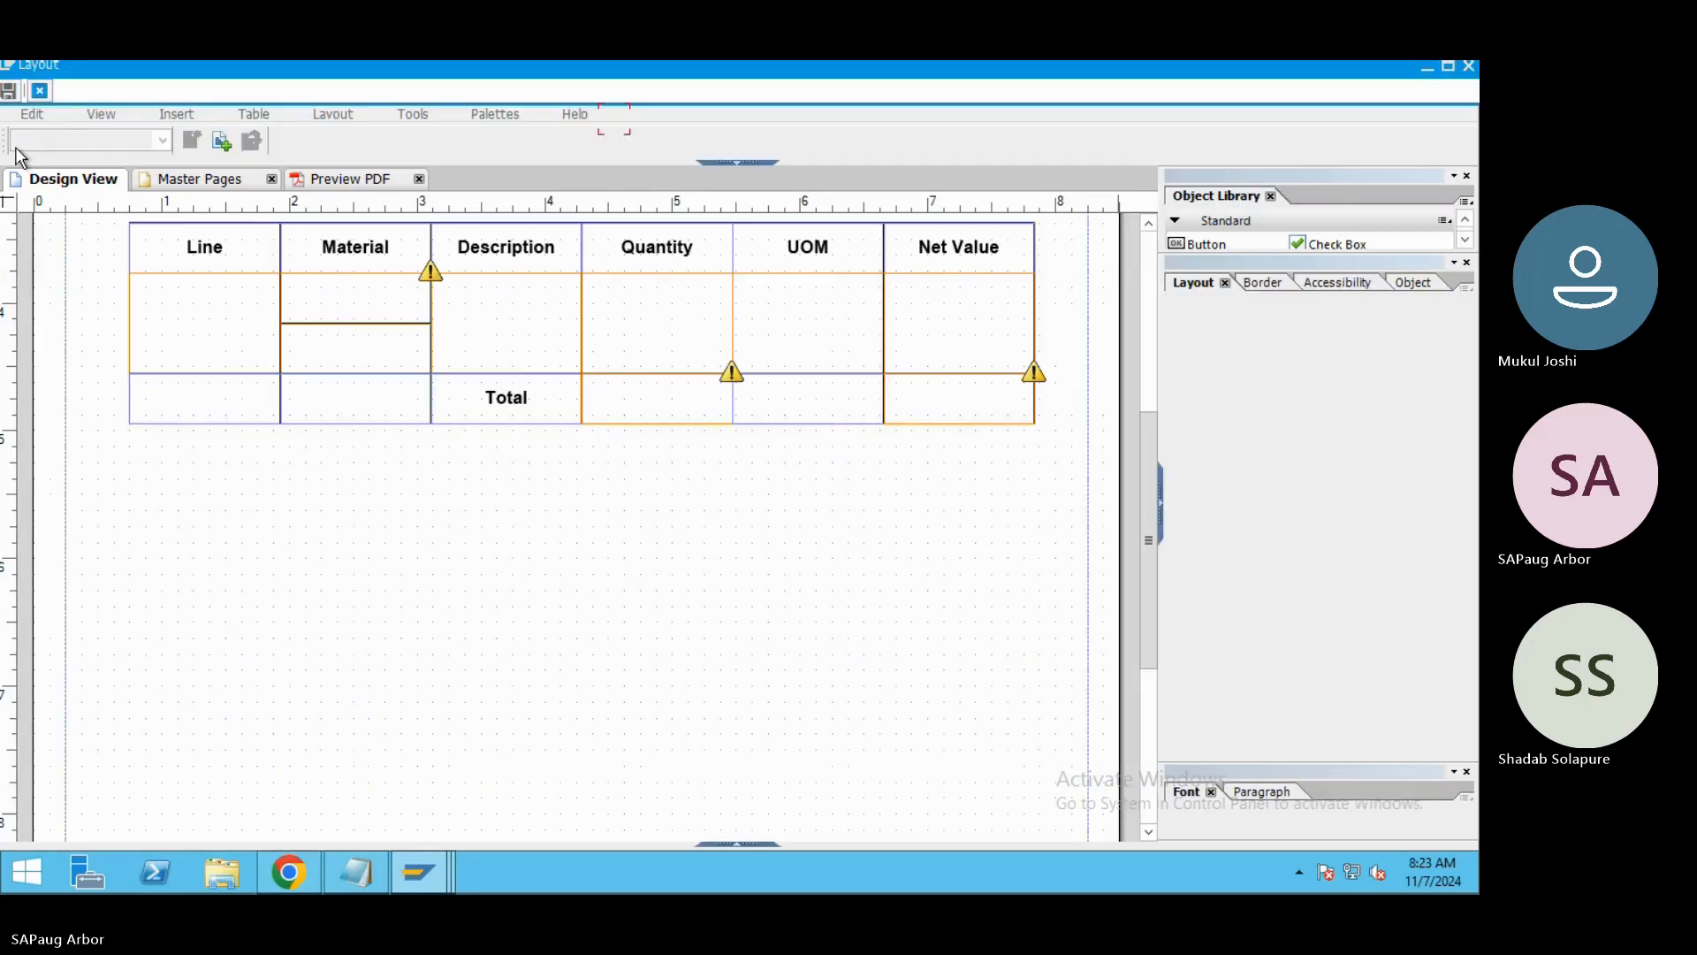
Set the preview data file in the form properties to XFD.xml from the desktop's Invoice PDF folder.
left_click(31, 114)
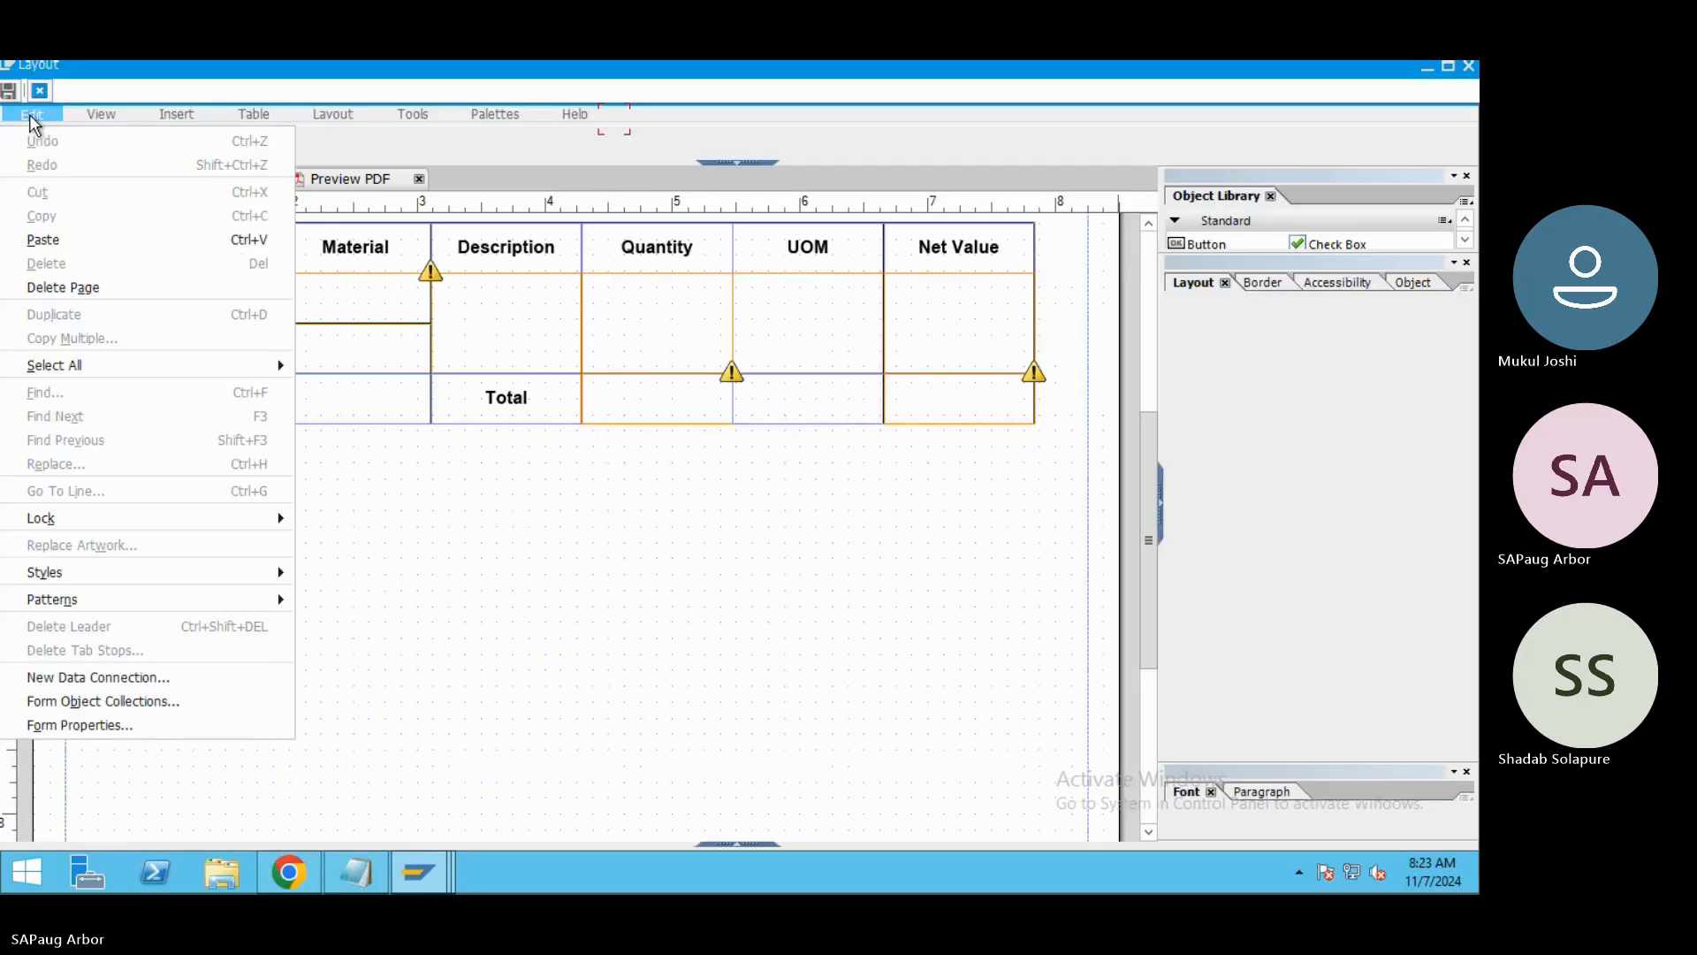
left_click(81, 725)
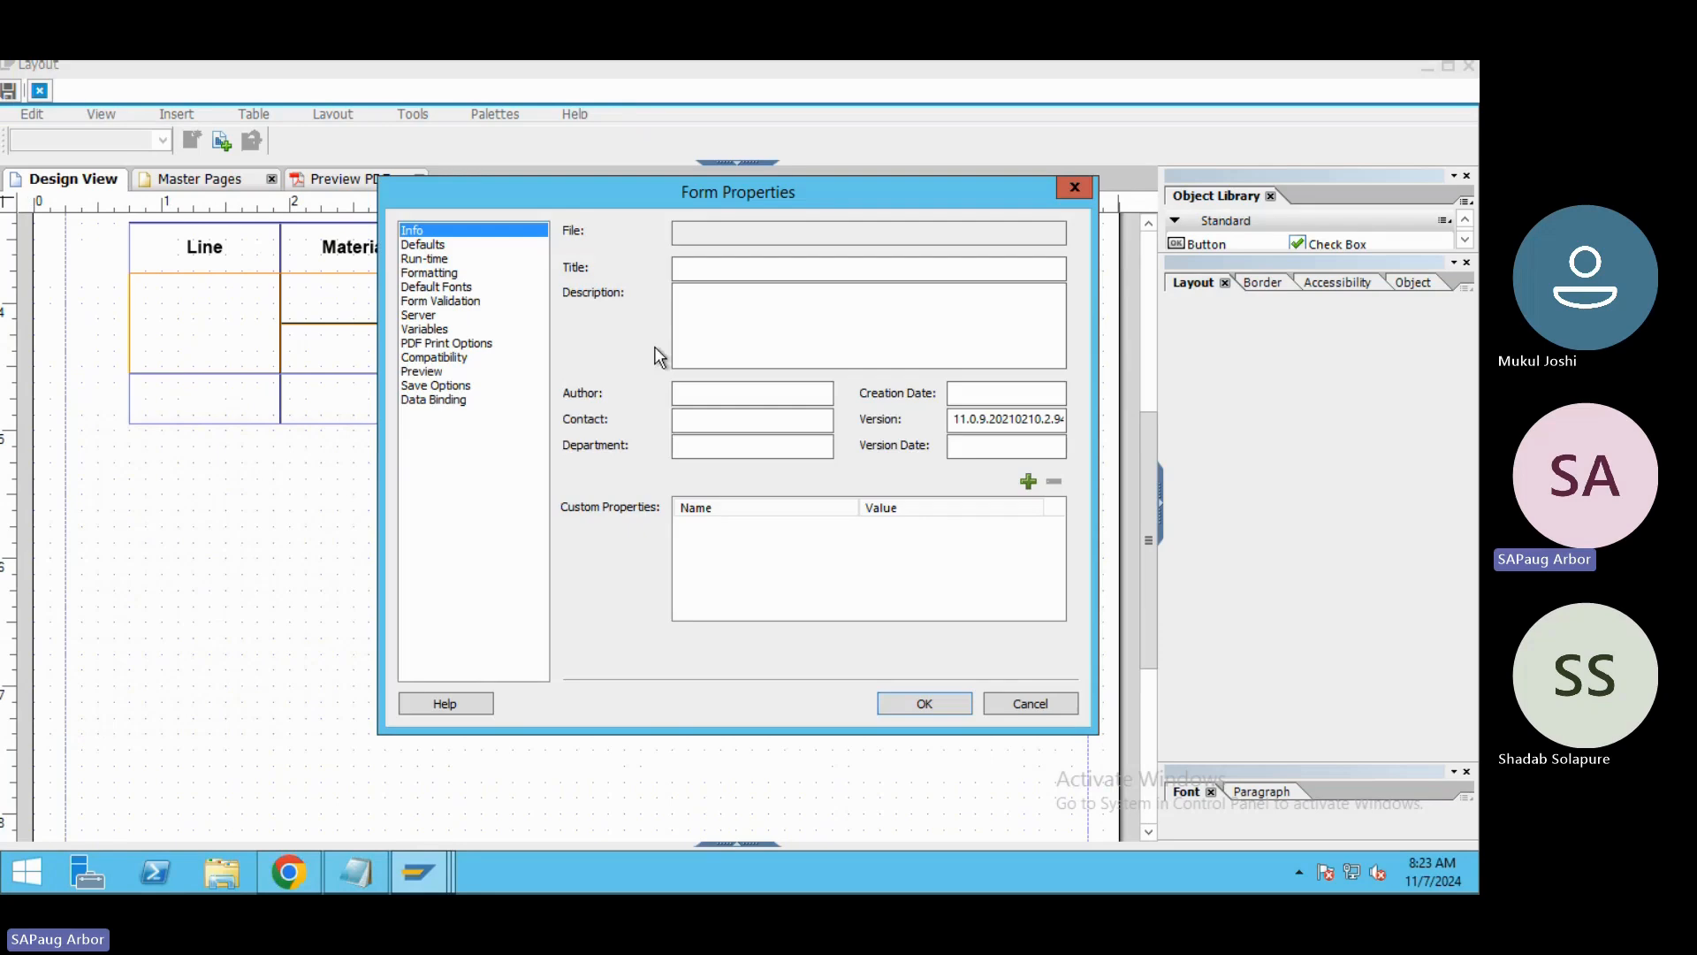
left_click(440, 372)
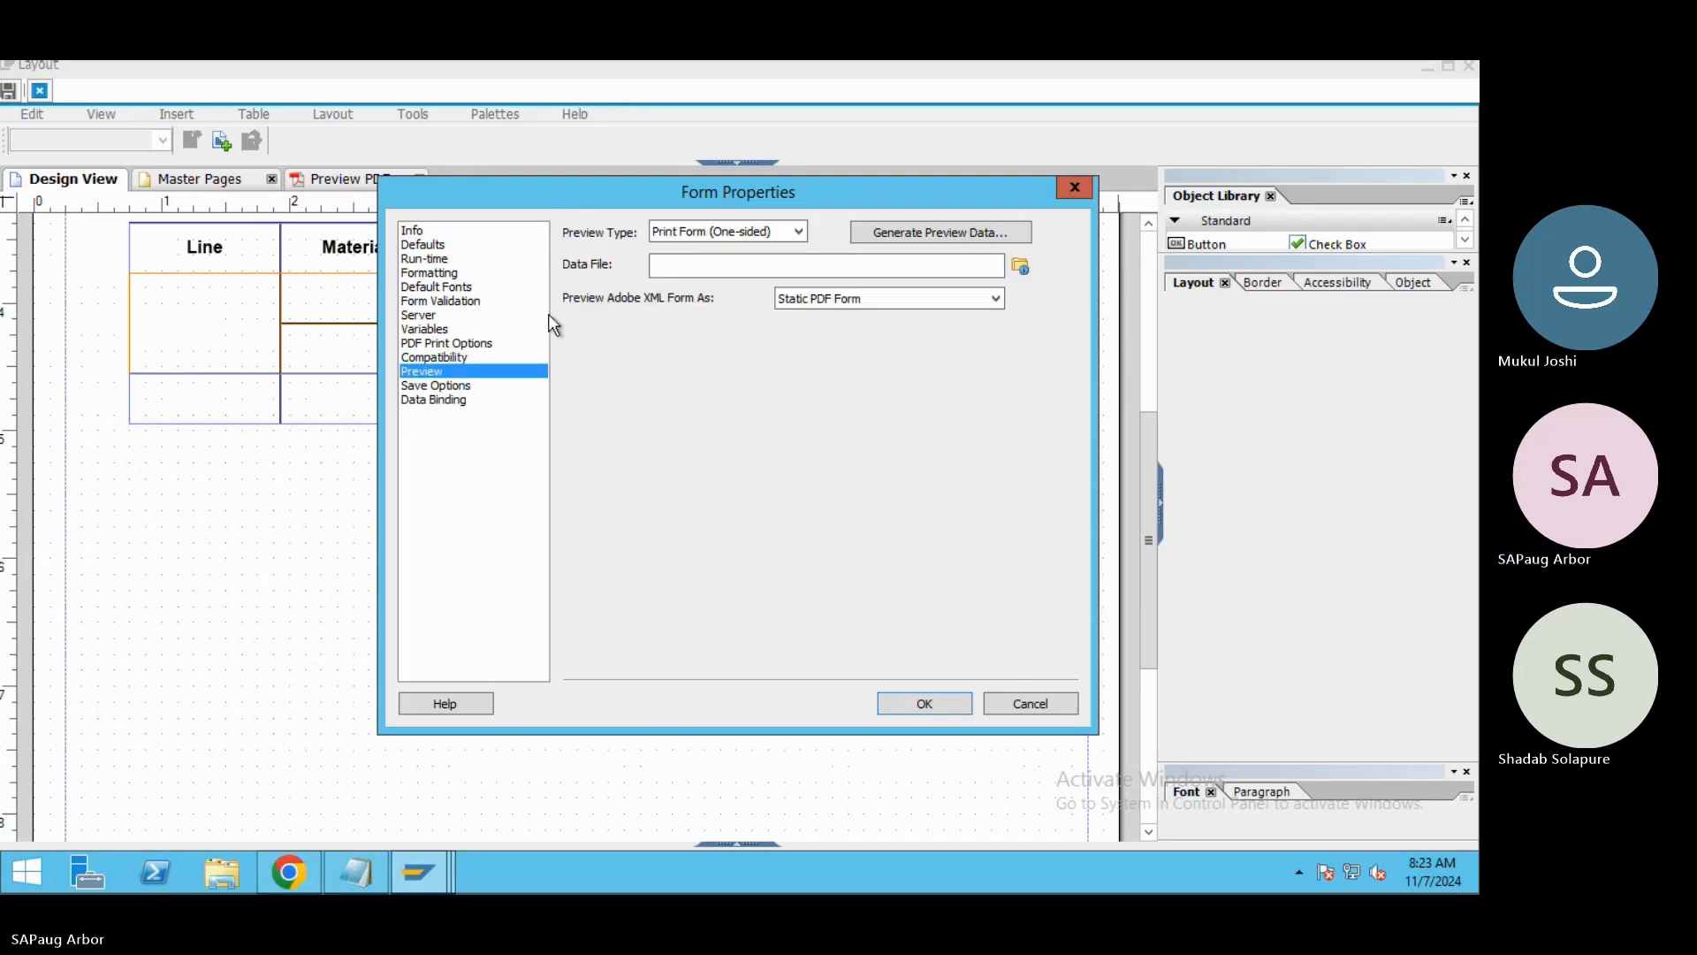
left_click(1021, 267)
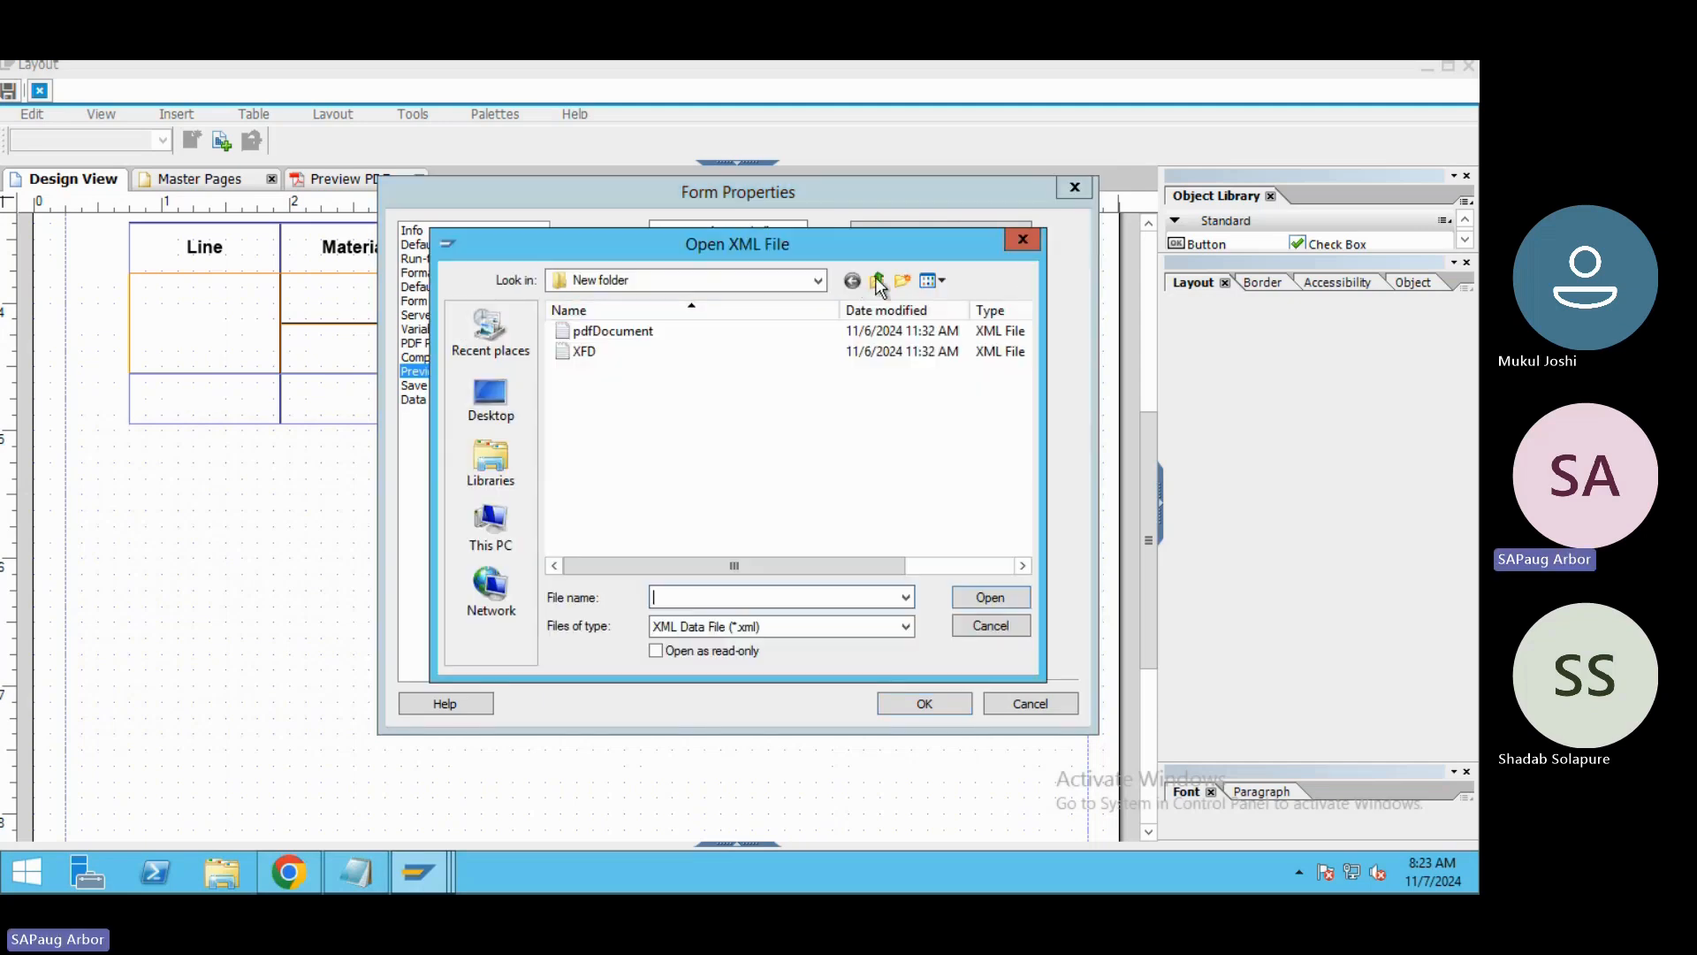
left_click(879, 281)
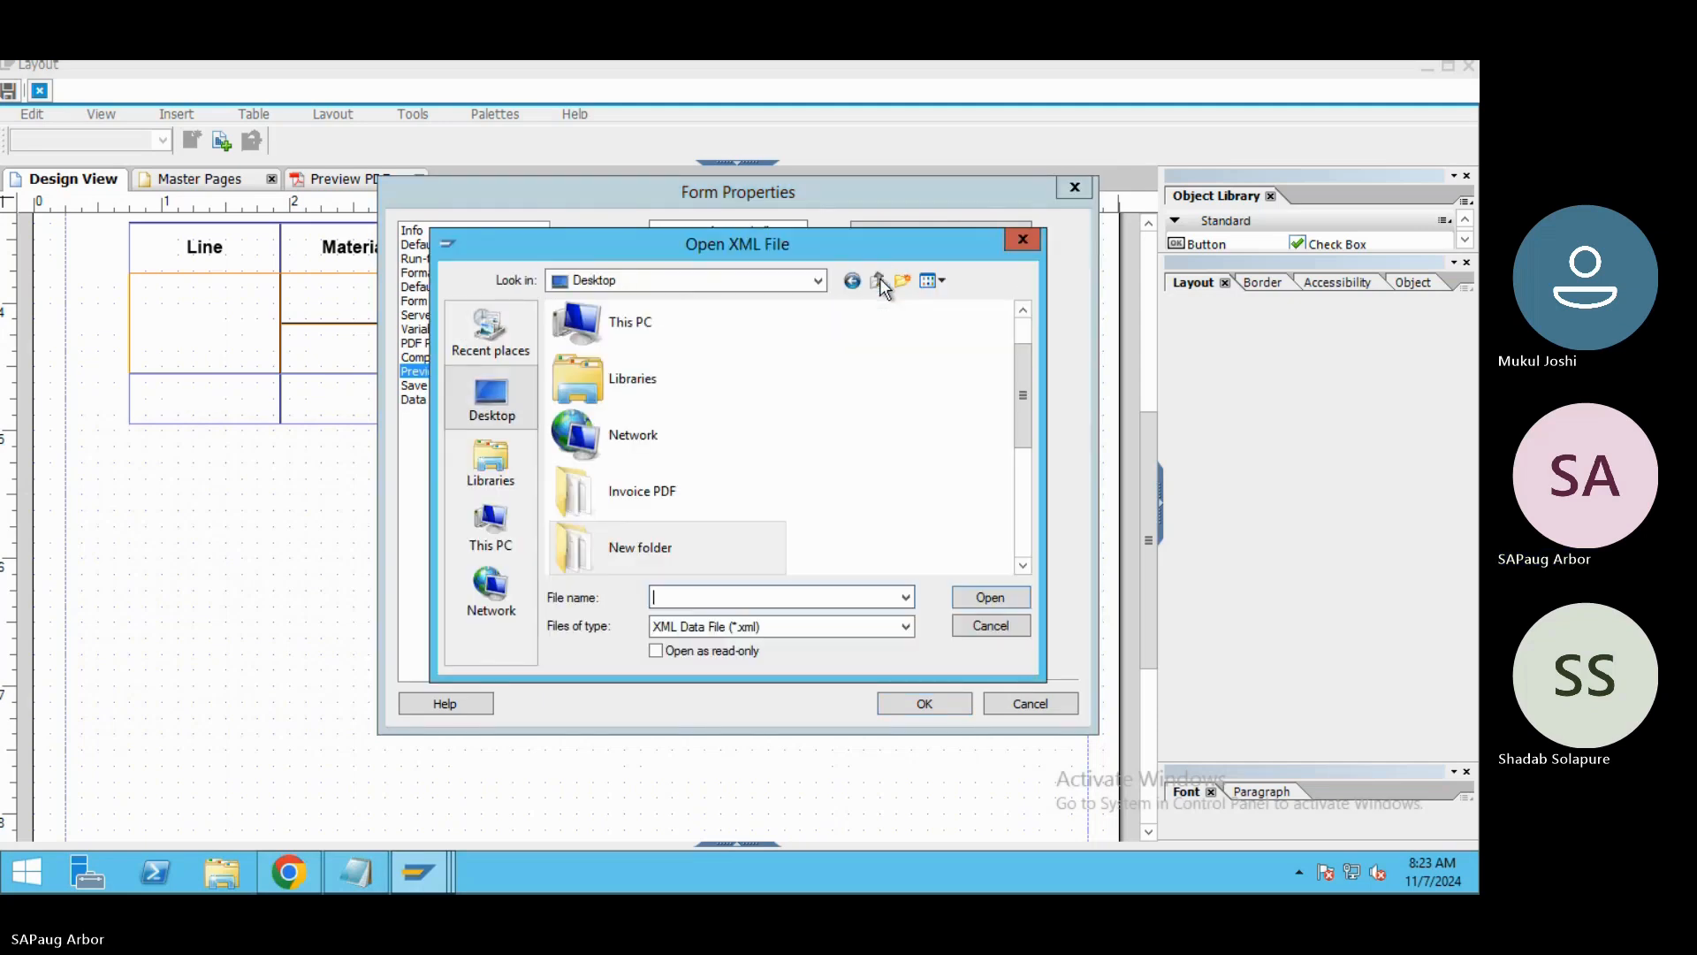
double_click(644, 506)
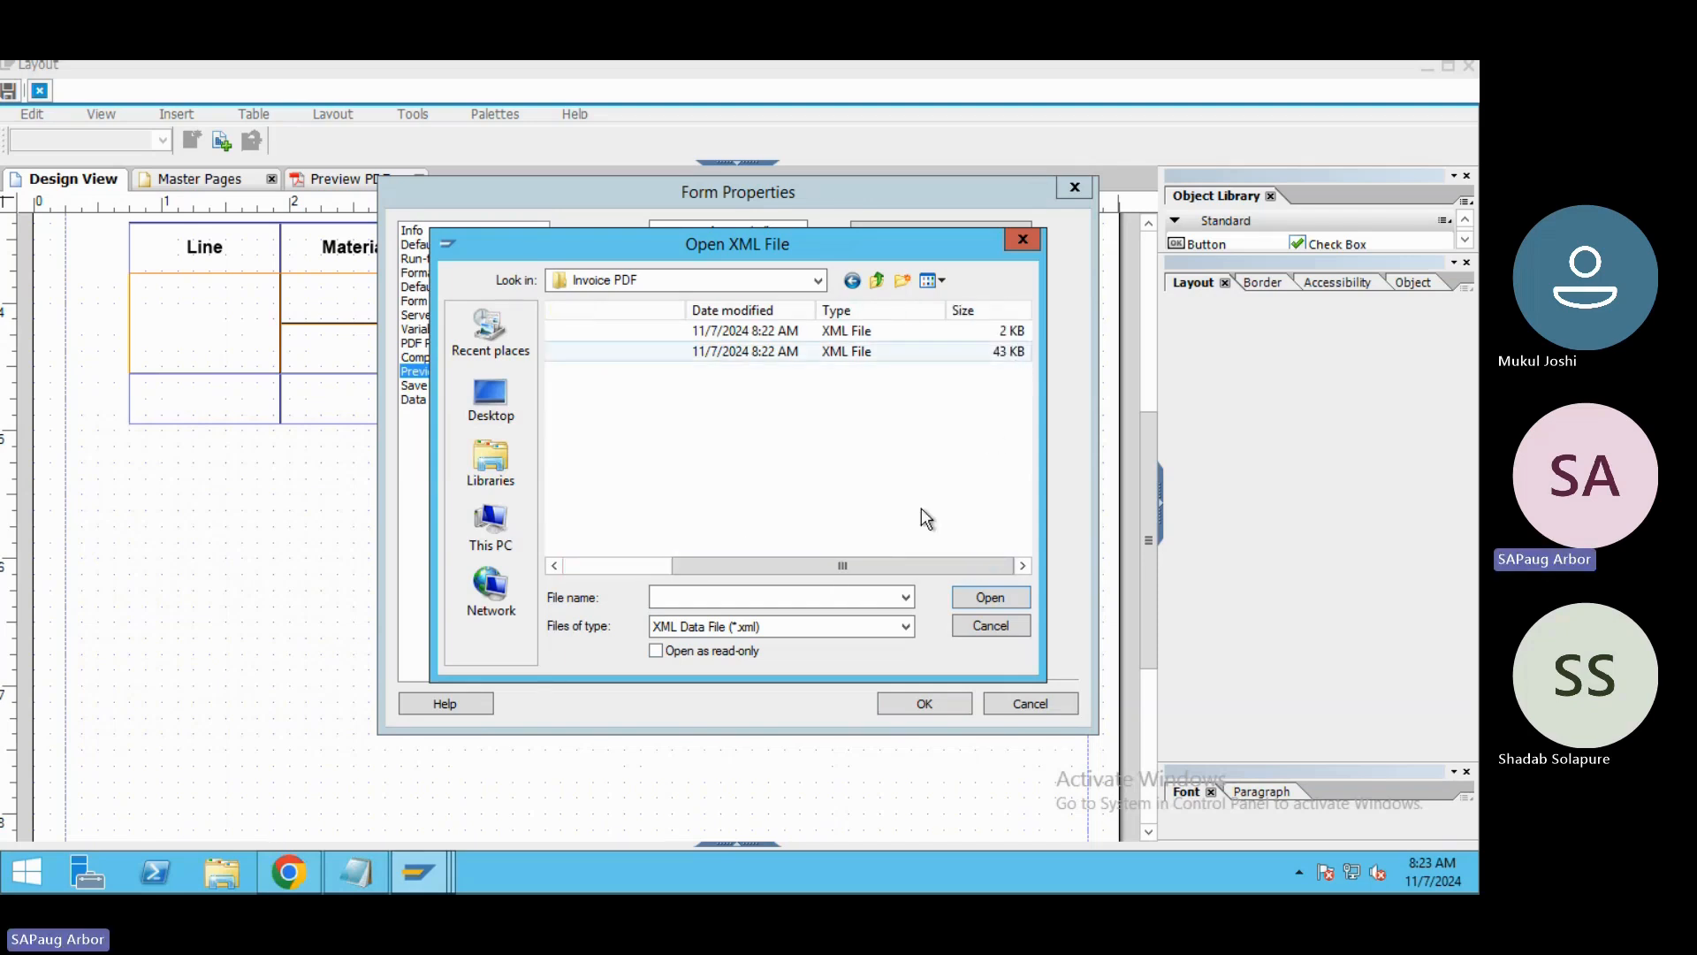
left_click_drag(806, 565, 619, 578)
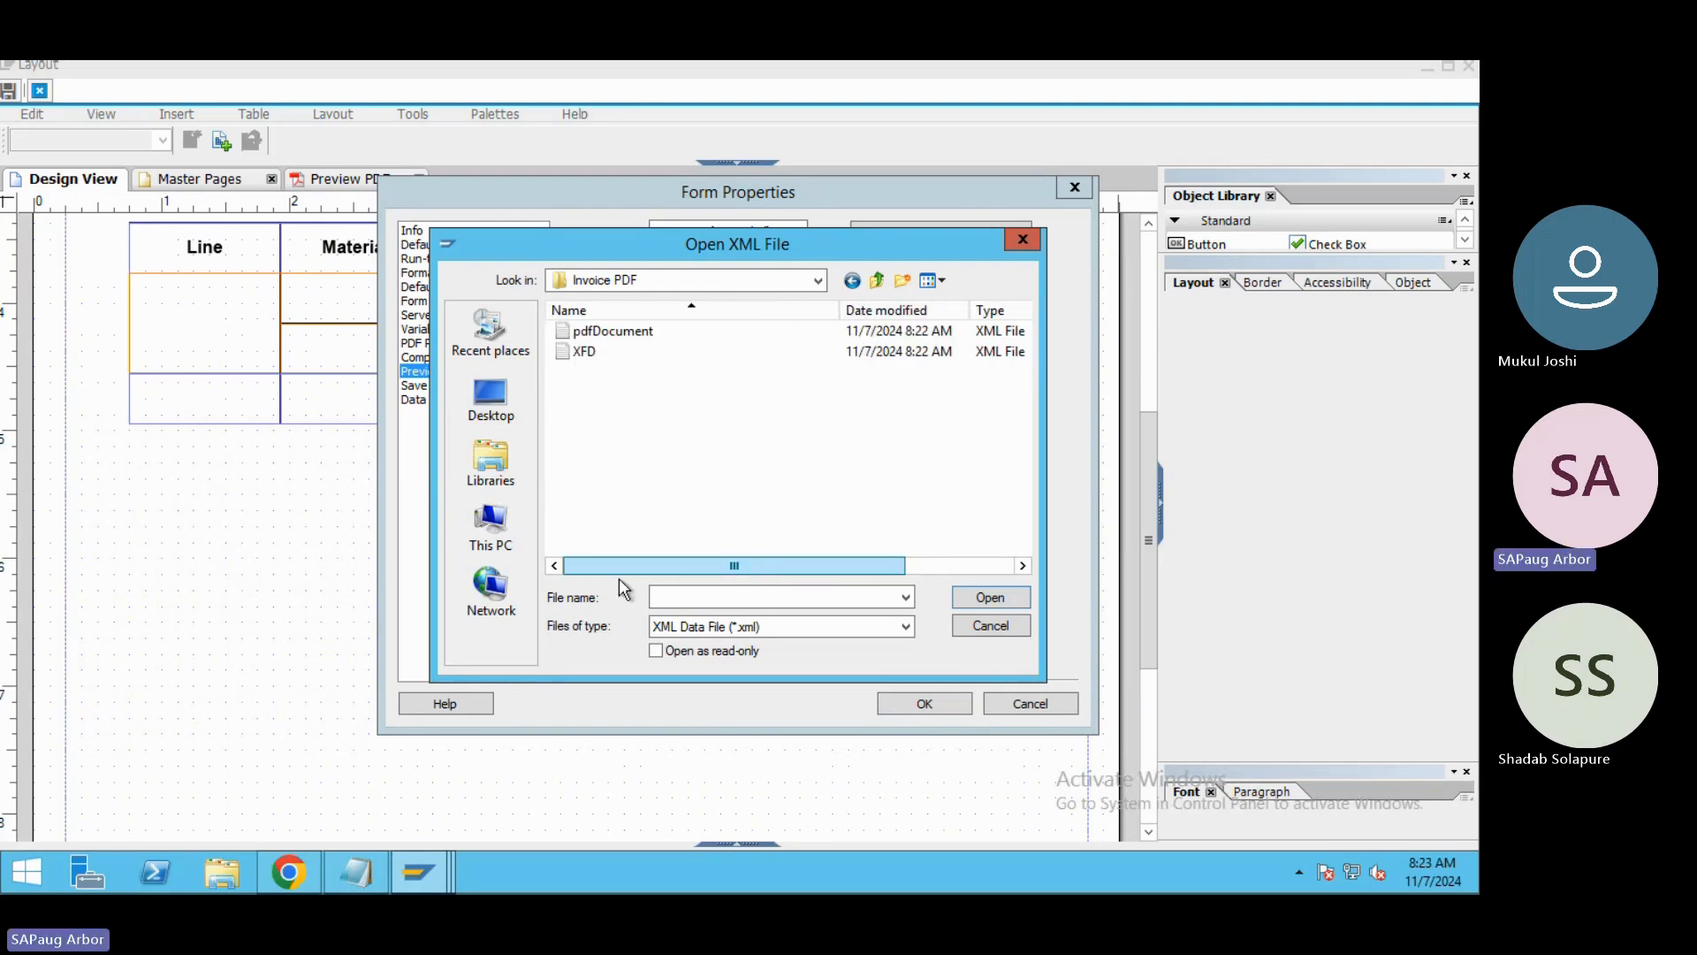
left_click(581, 357)
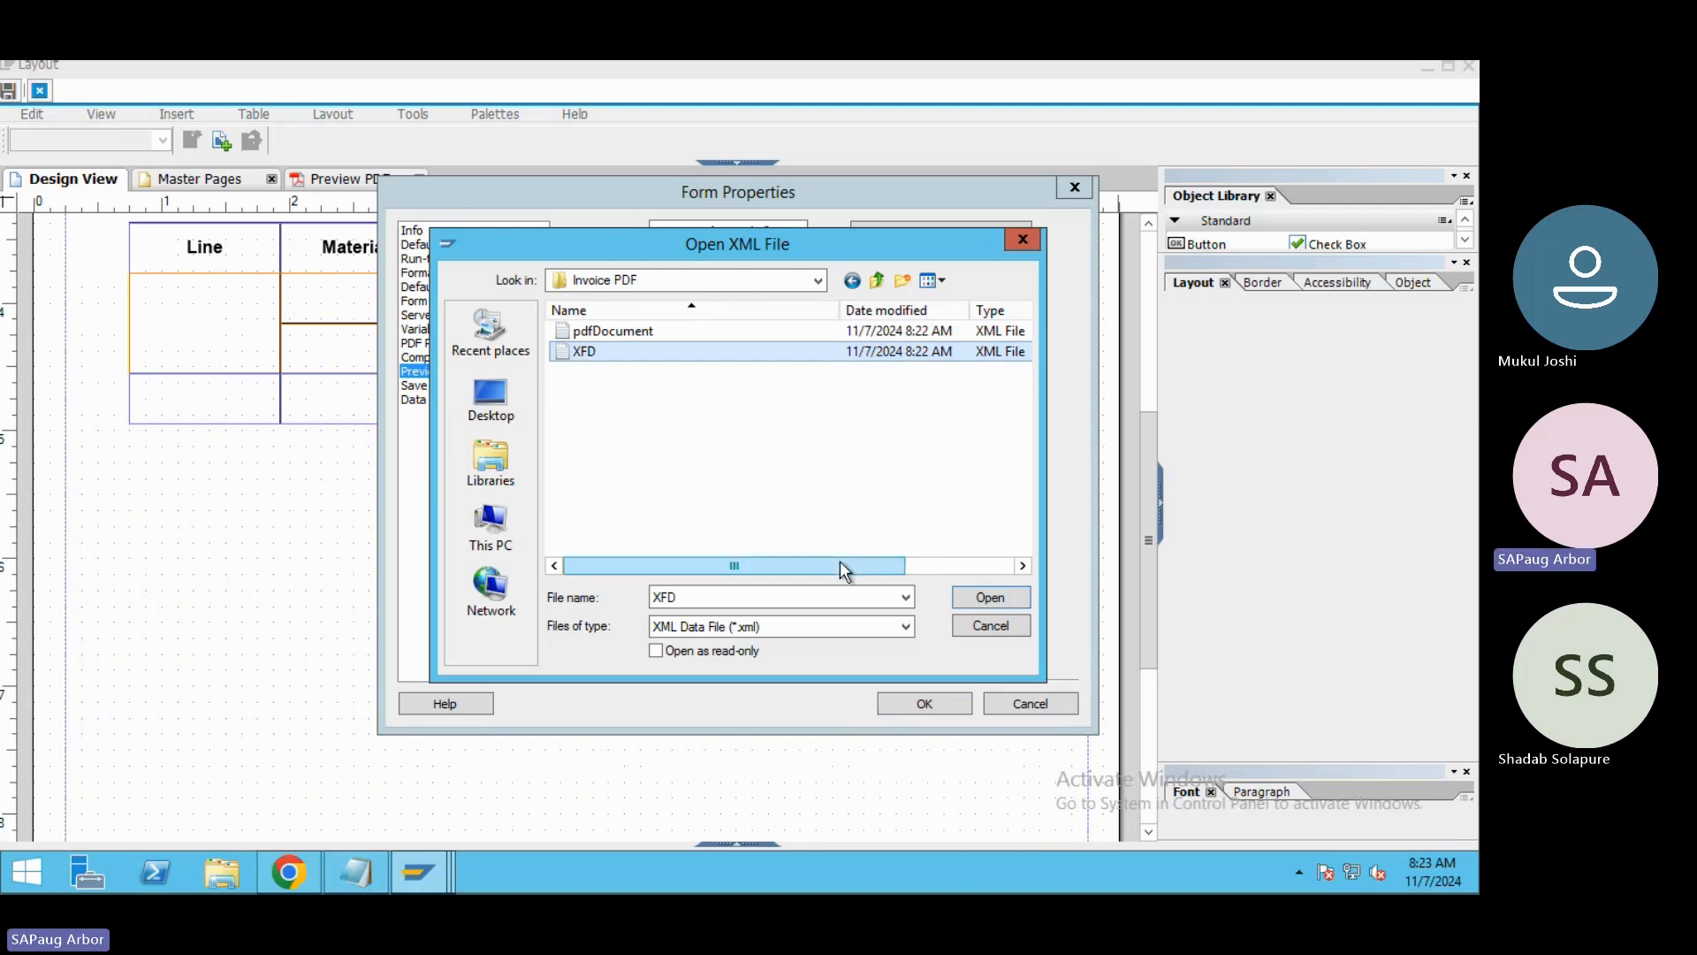
left_click(979, 601)
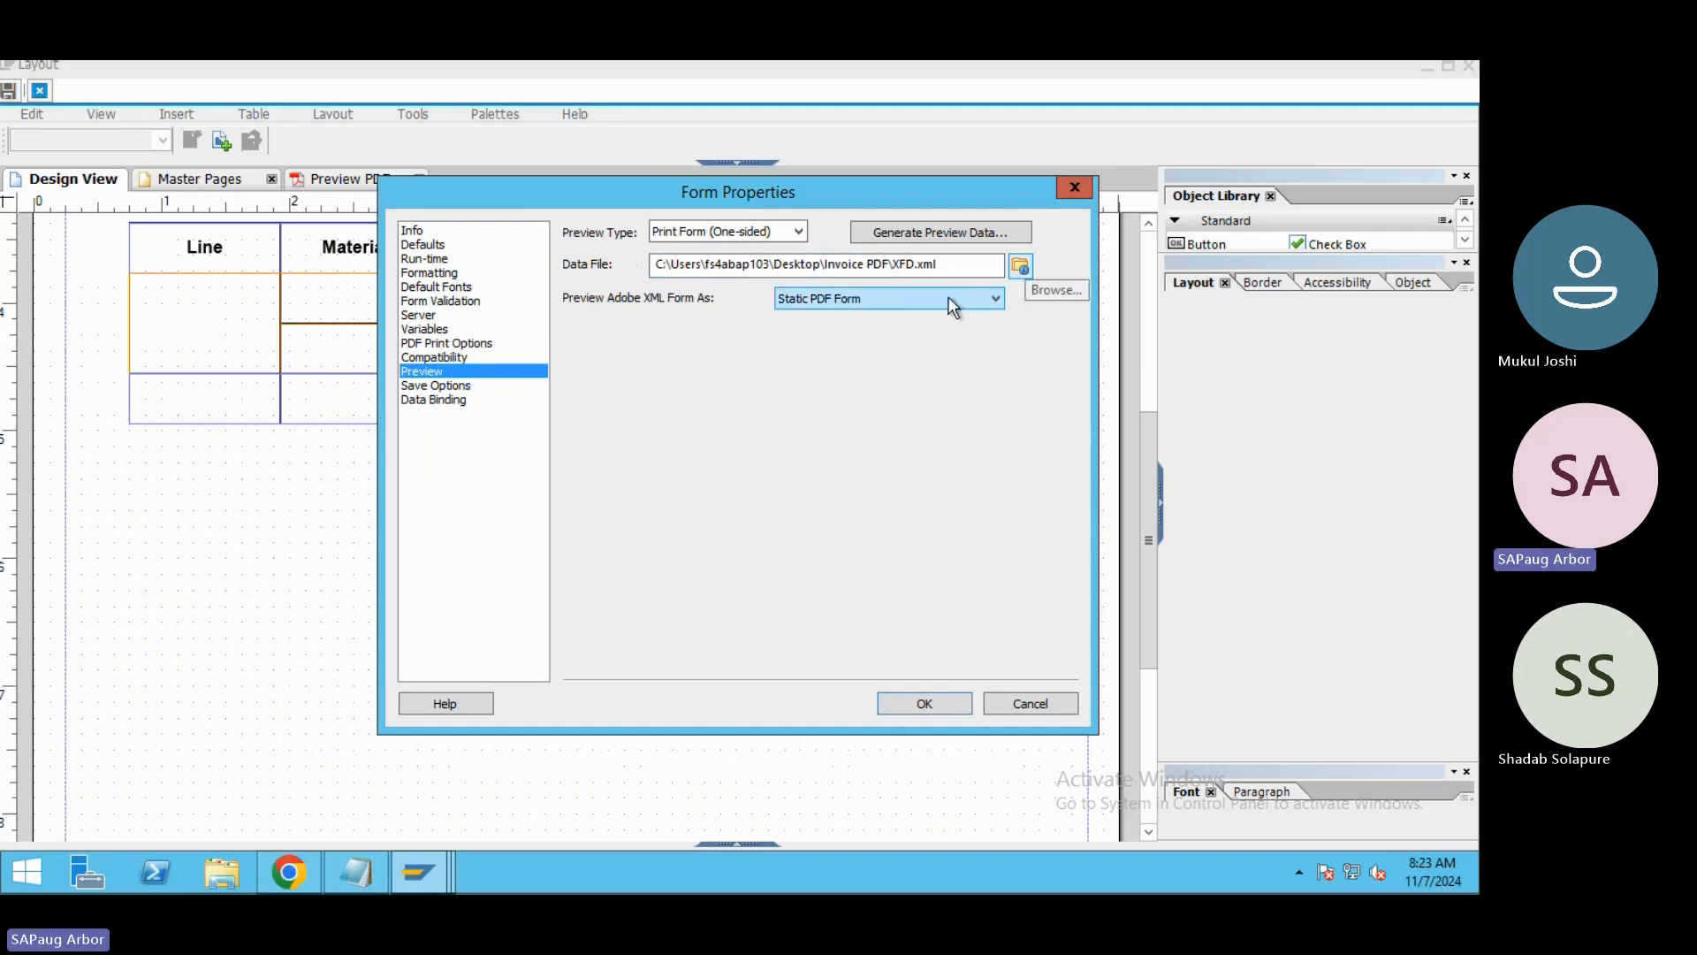
left_click(909, 706)
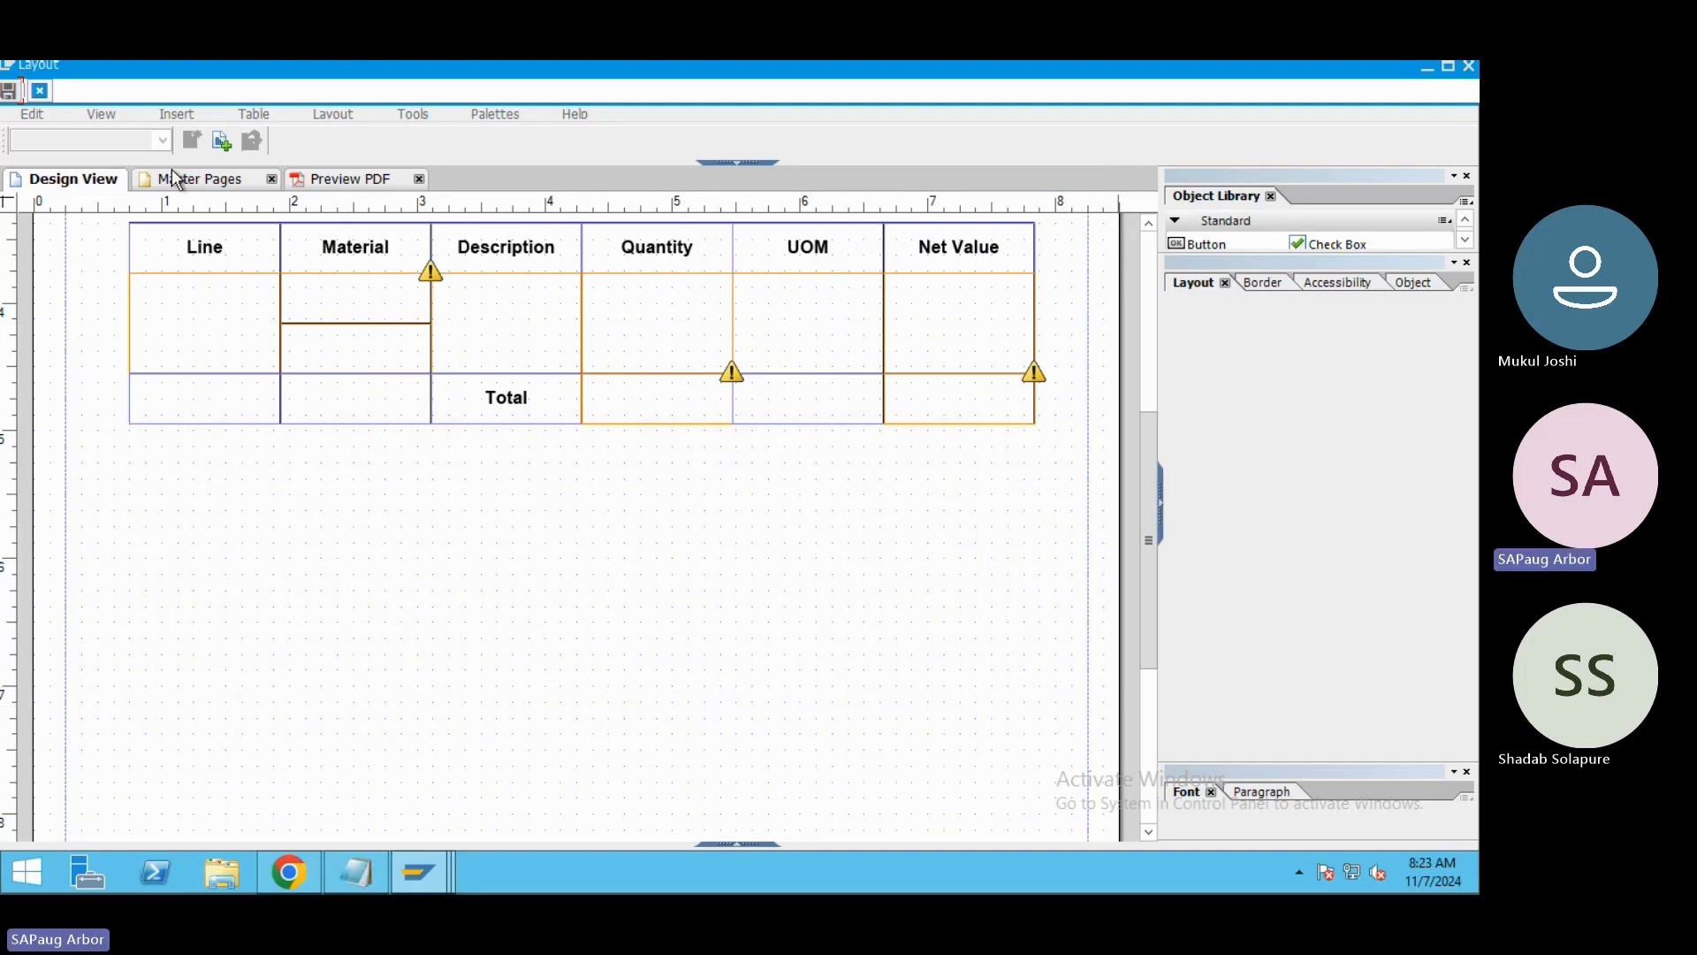
Preview the layout as PDF and check the invoice header, line items and total row.
left_click(316, 183)
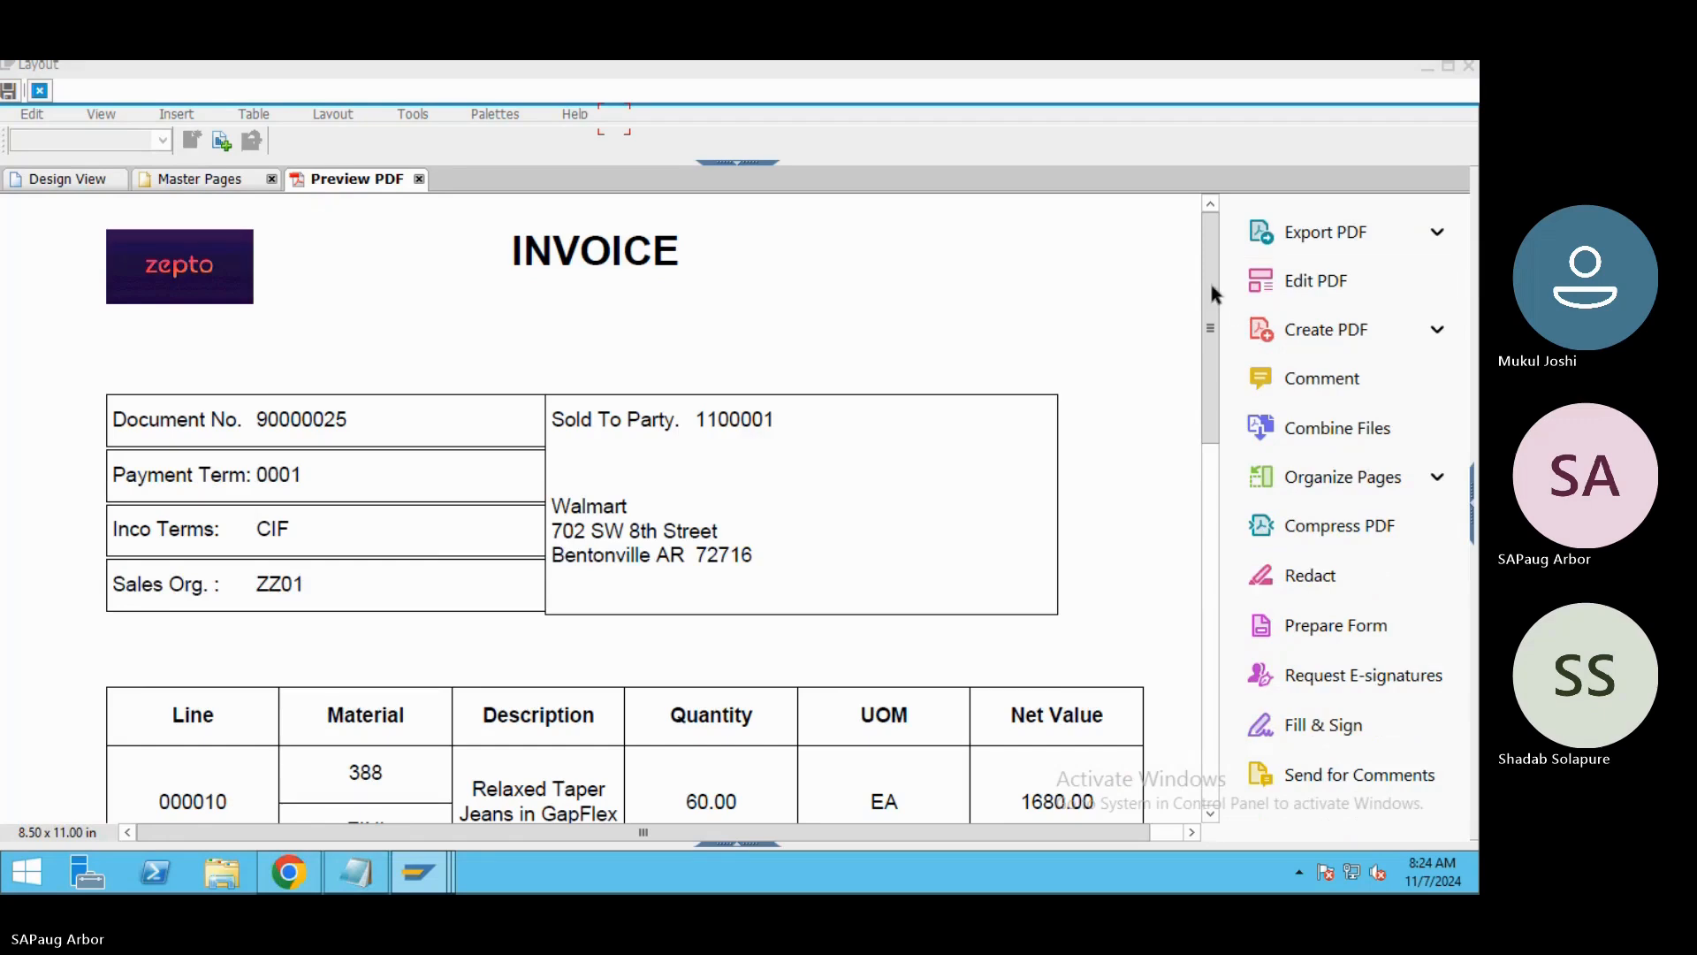
scroll(1233, 437, "down", 3)
scroll(1234, 437, "down", 6)
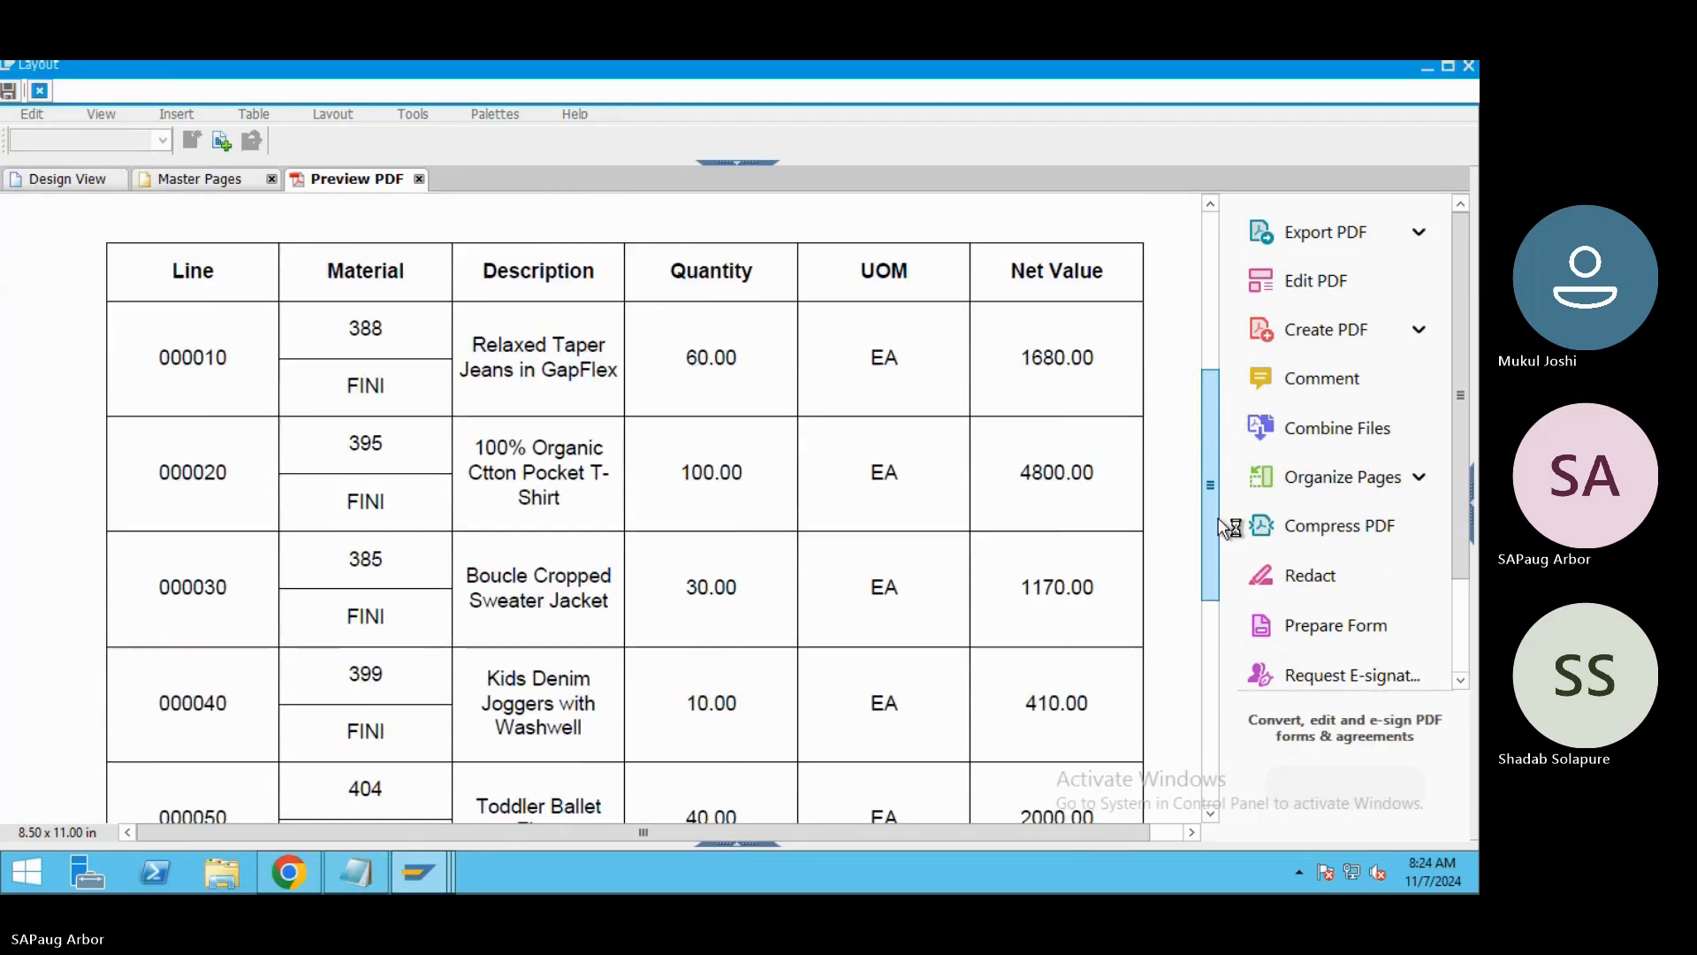
scroll(1217, 534, "up", 1)
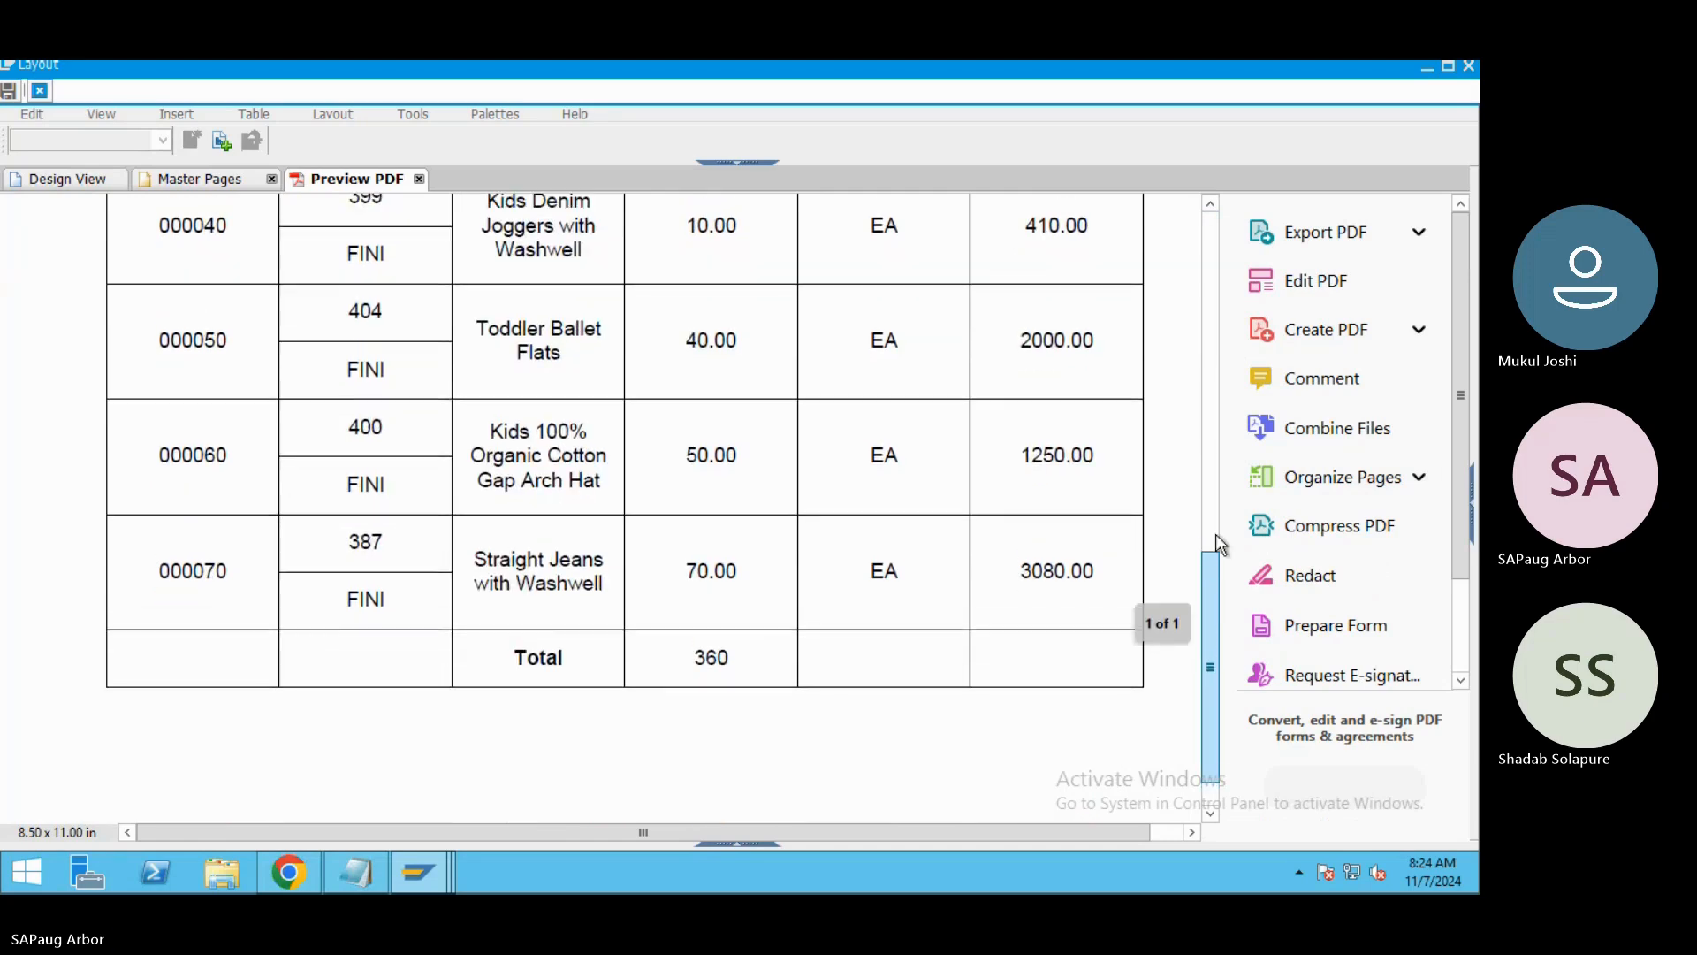
scroll(1217, 534, "up", 5)
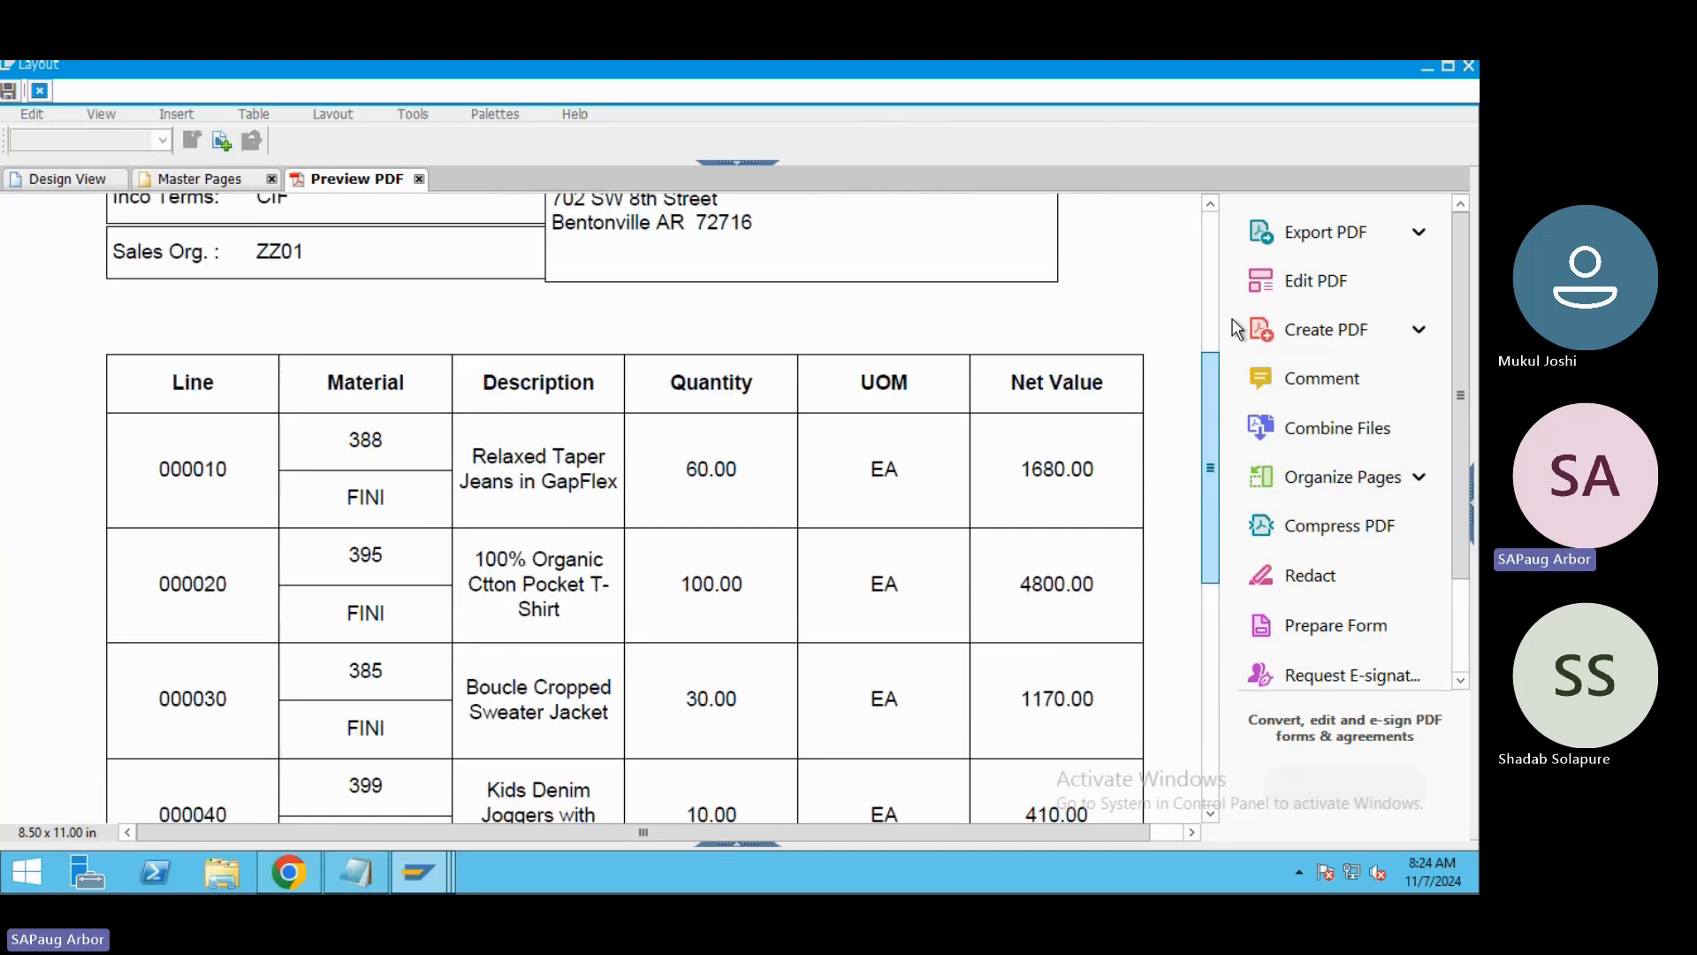
scroll(219, 303, "up", 3)
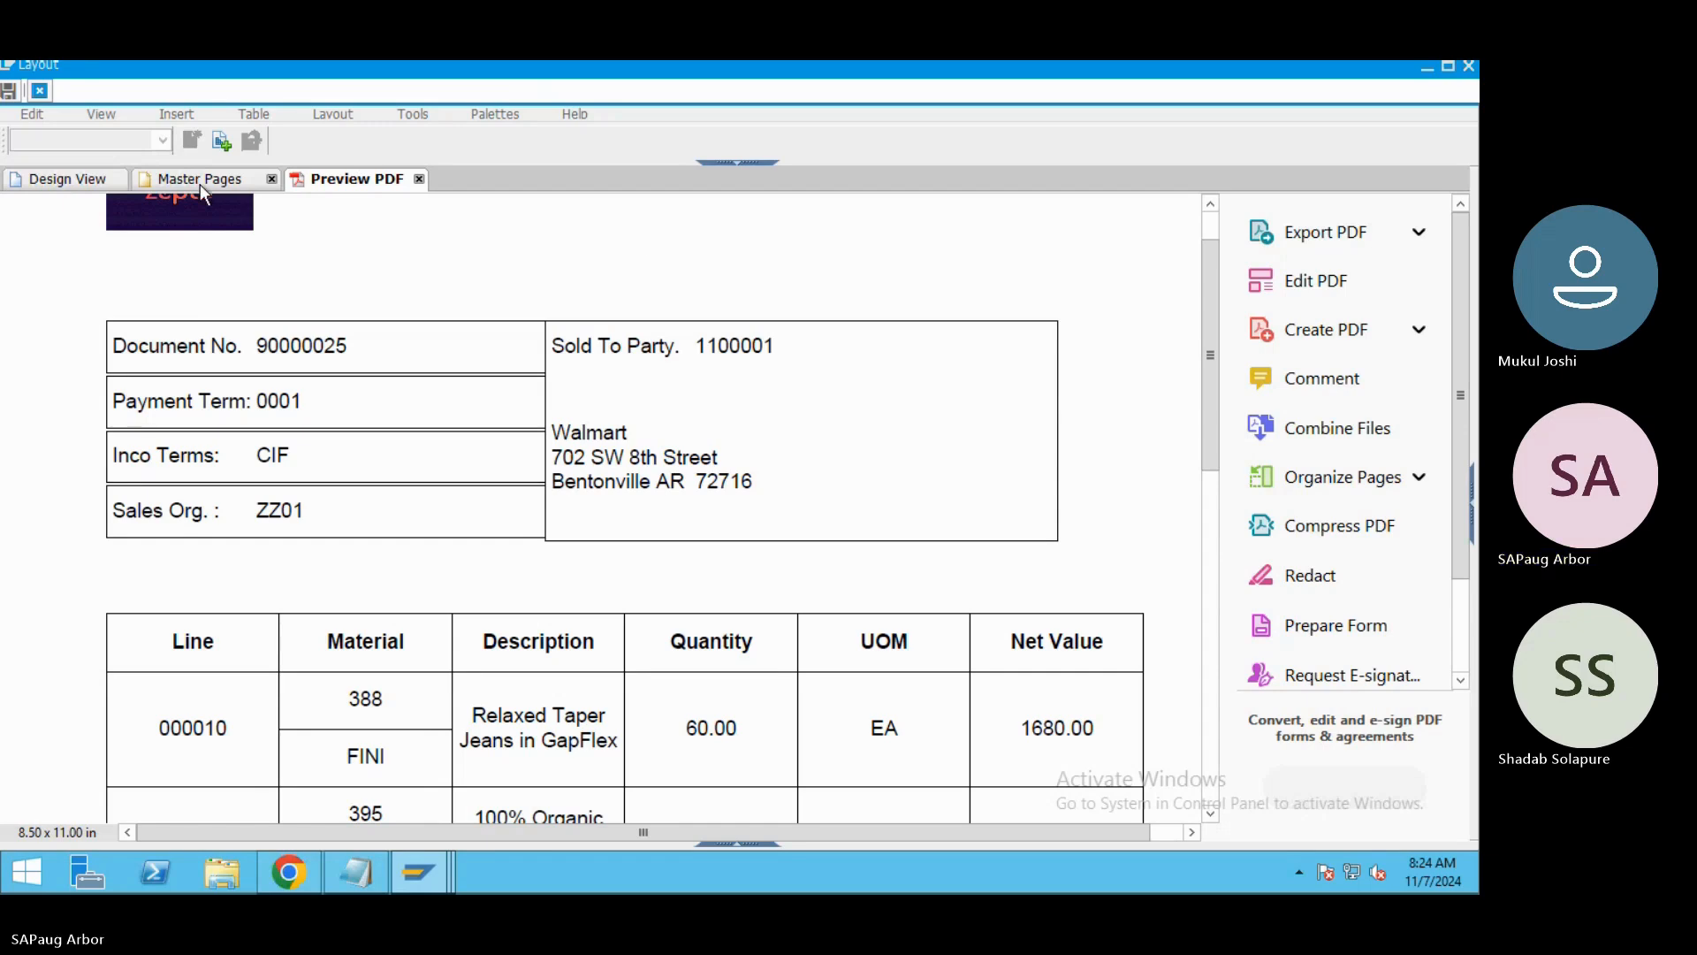
Compare the design view and master pages with the PDF preview, and return to the design view.
left_click(76, 181)
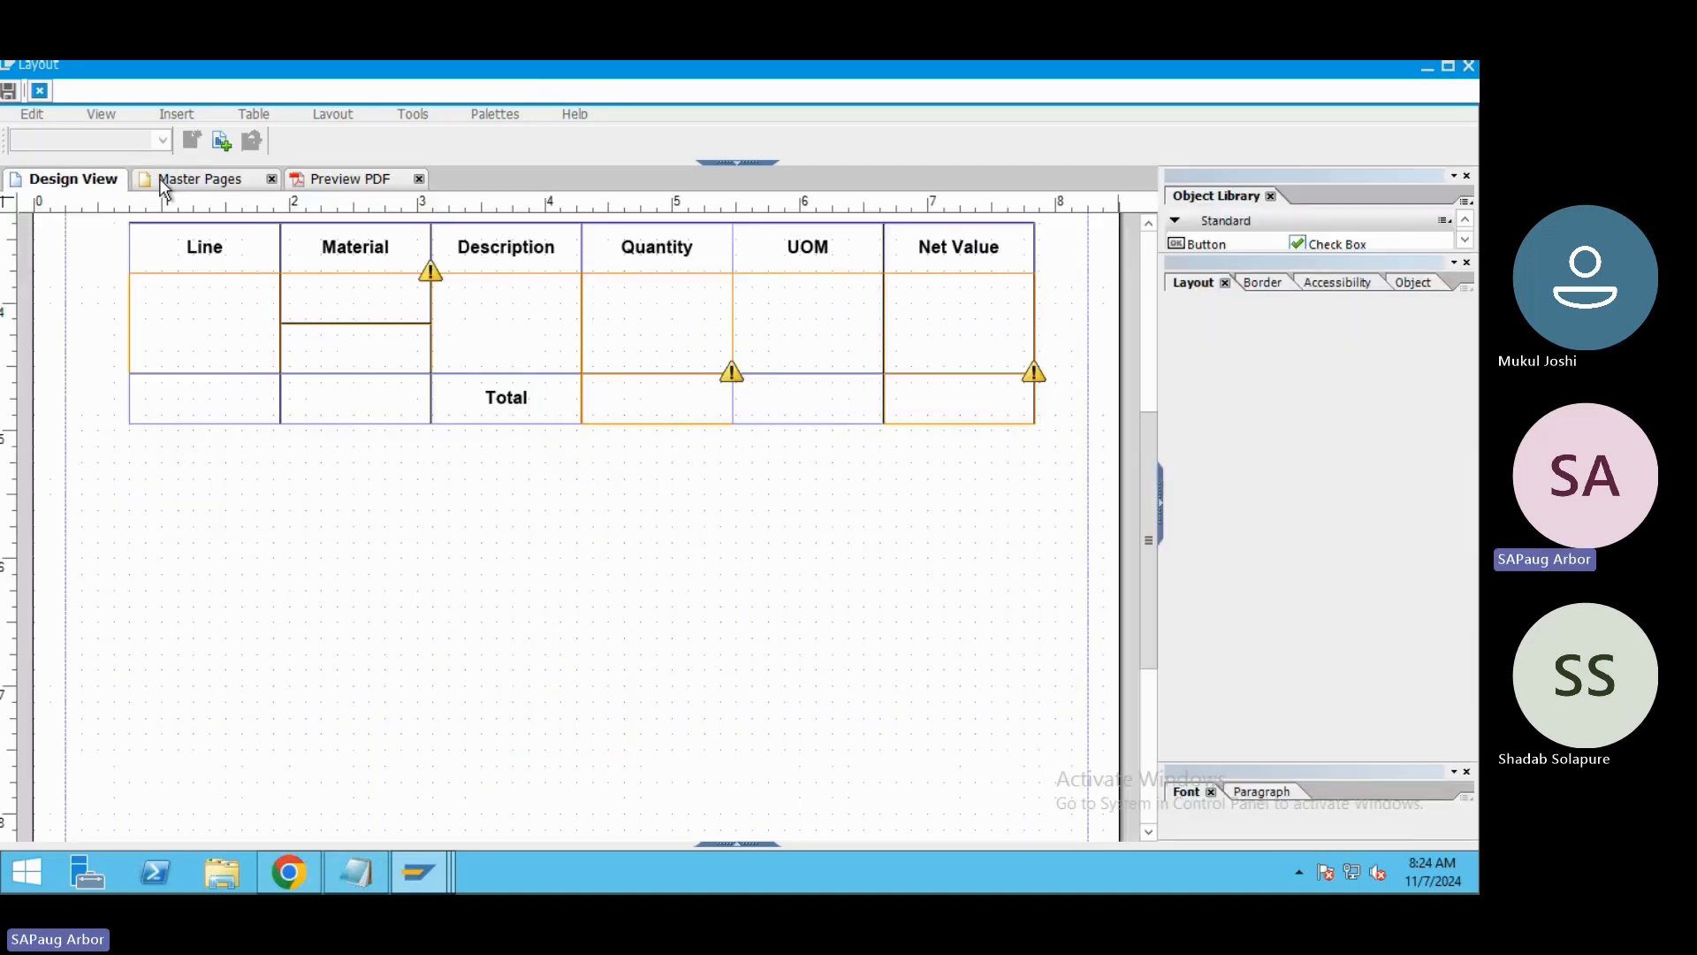
left_click(161, 181)
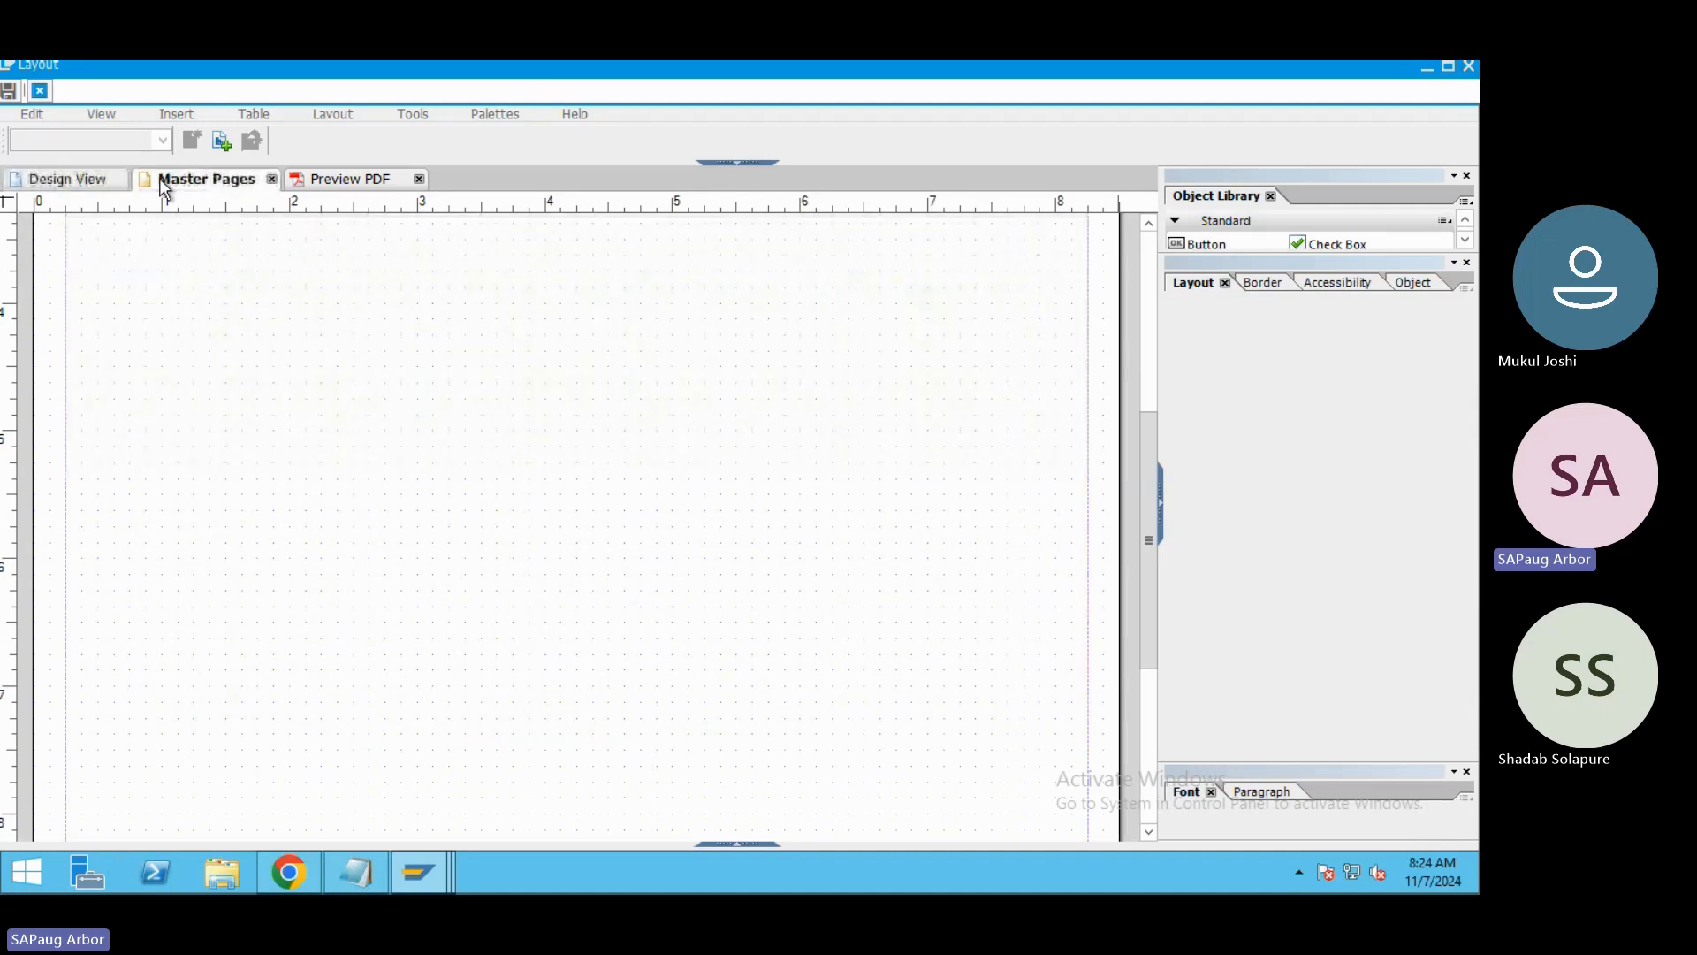
left_click(305, 180)
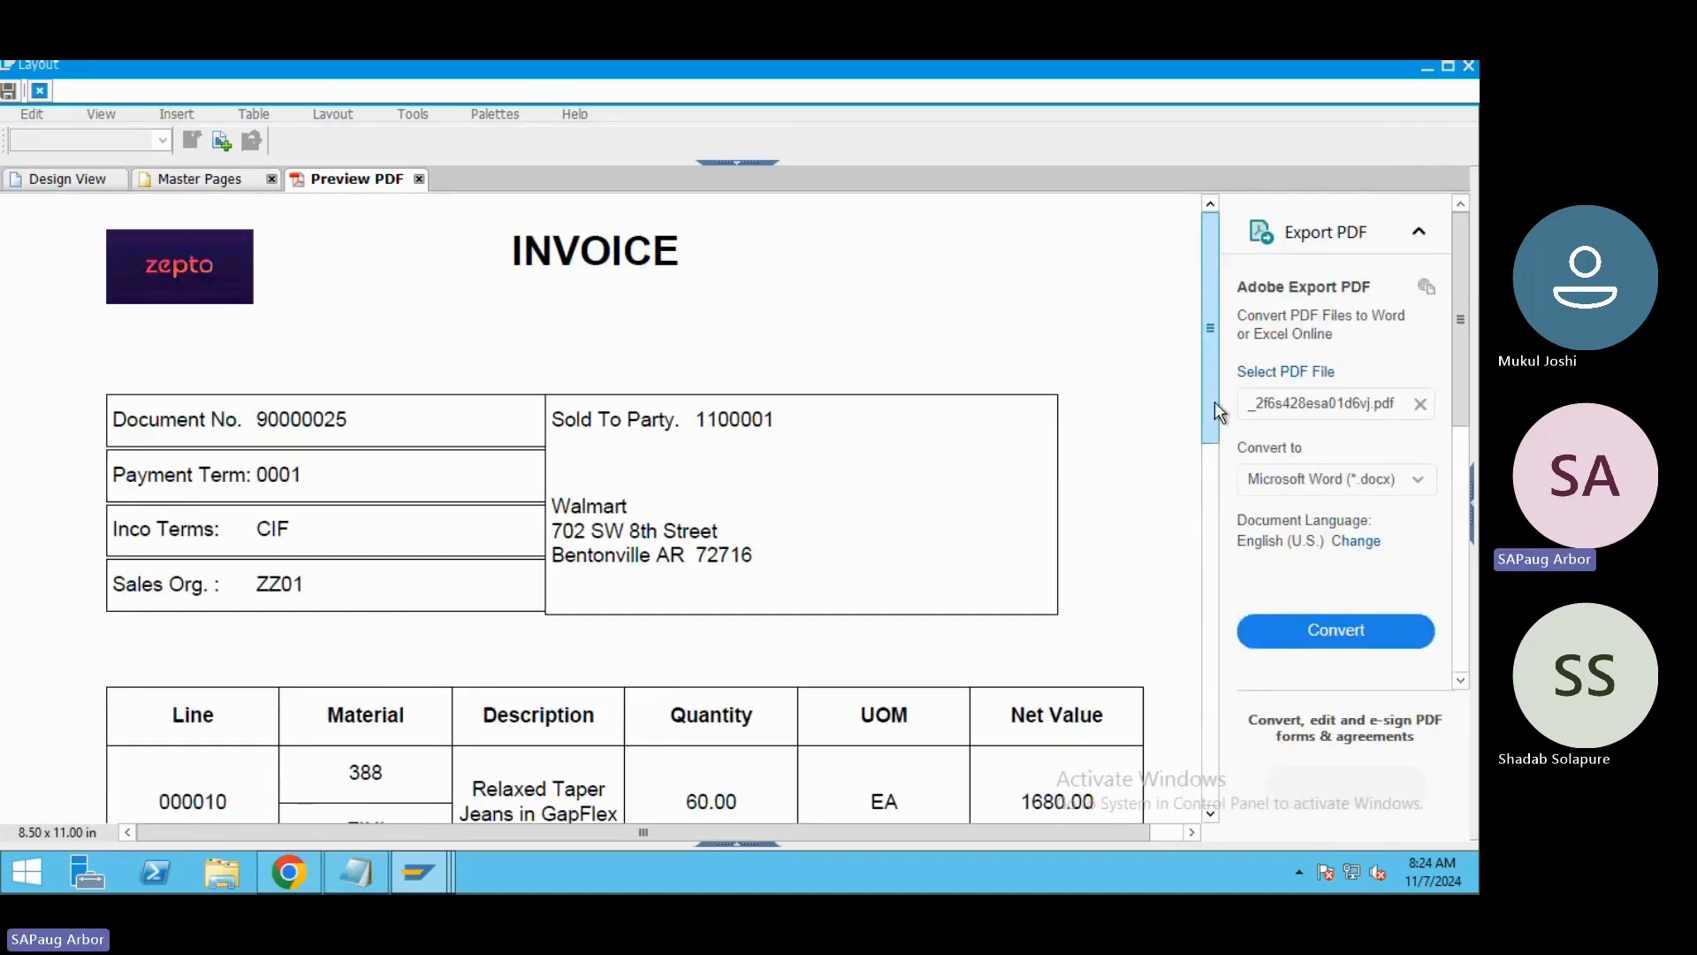
left_click_drag(1215, 401, 1211, 479)
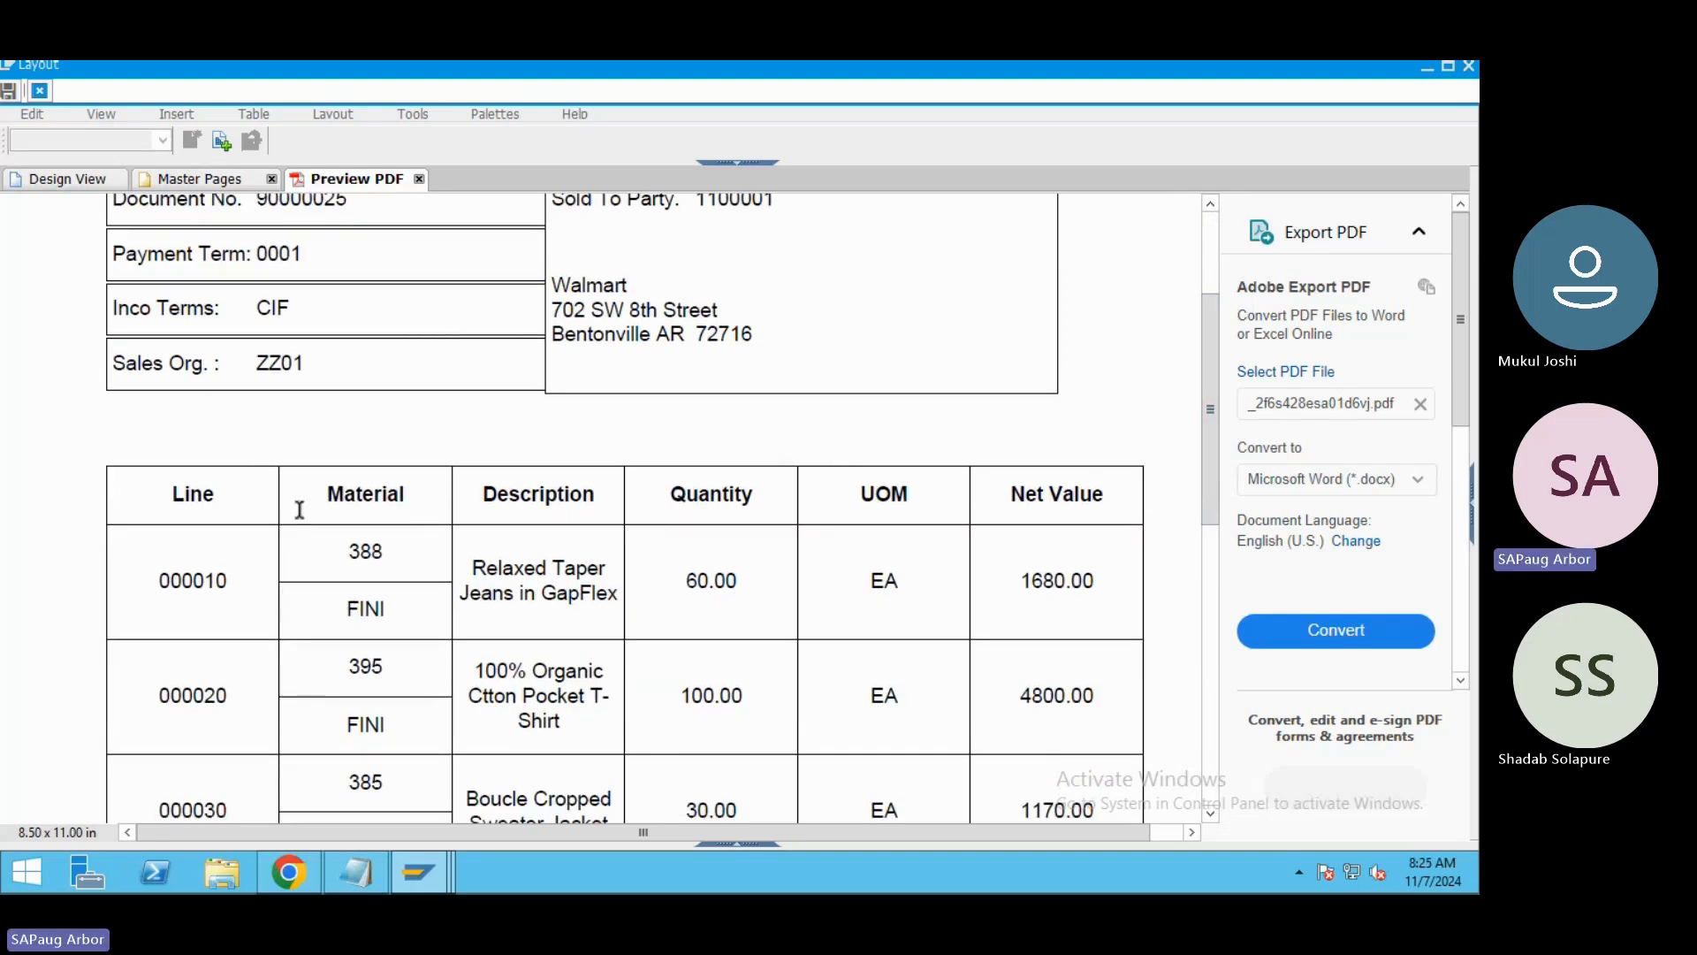
left_click(78, 179)
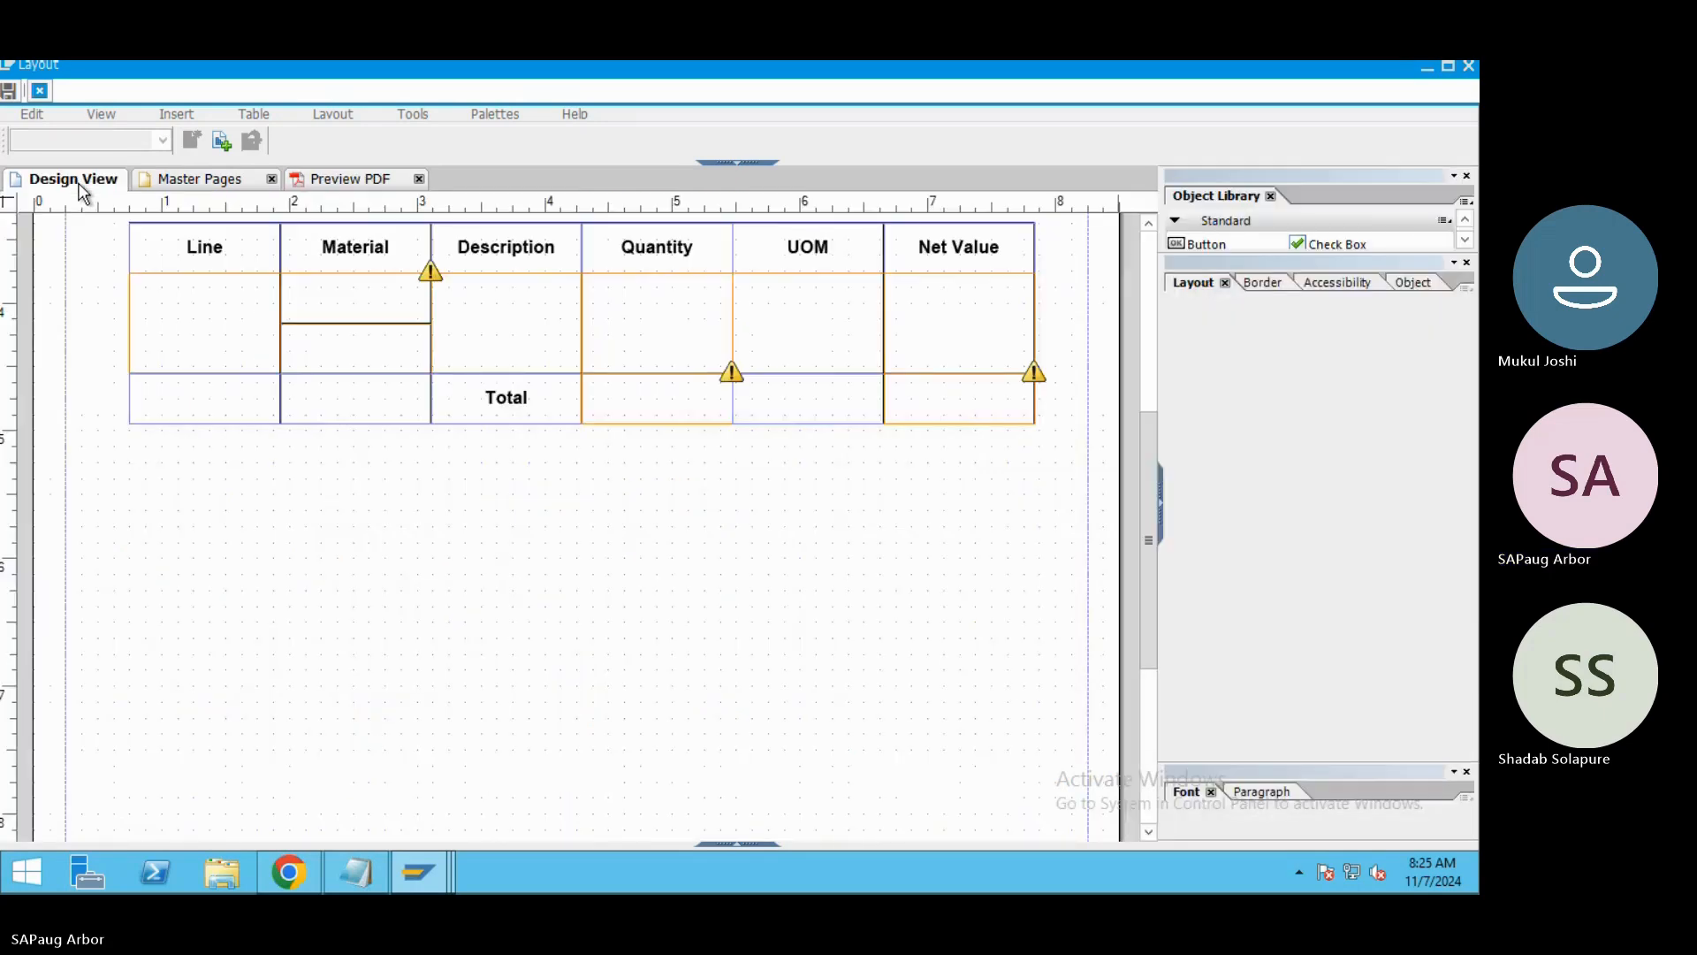
Examine the caption position, data binding and appearance options of the lower field under Material.
left_click(343, 355)
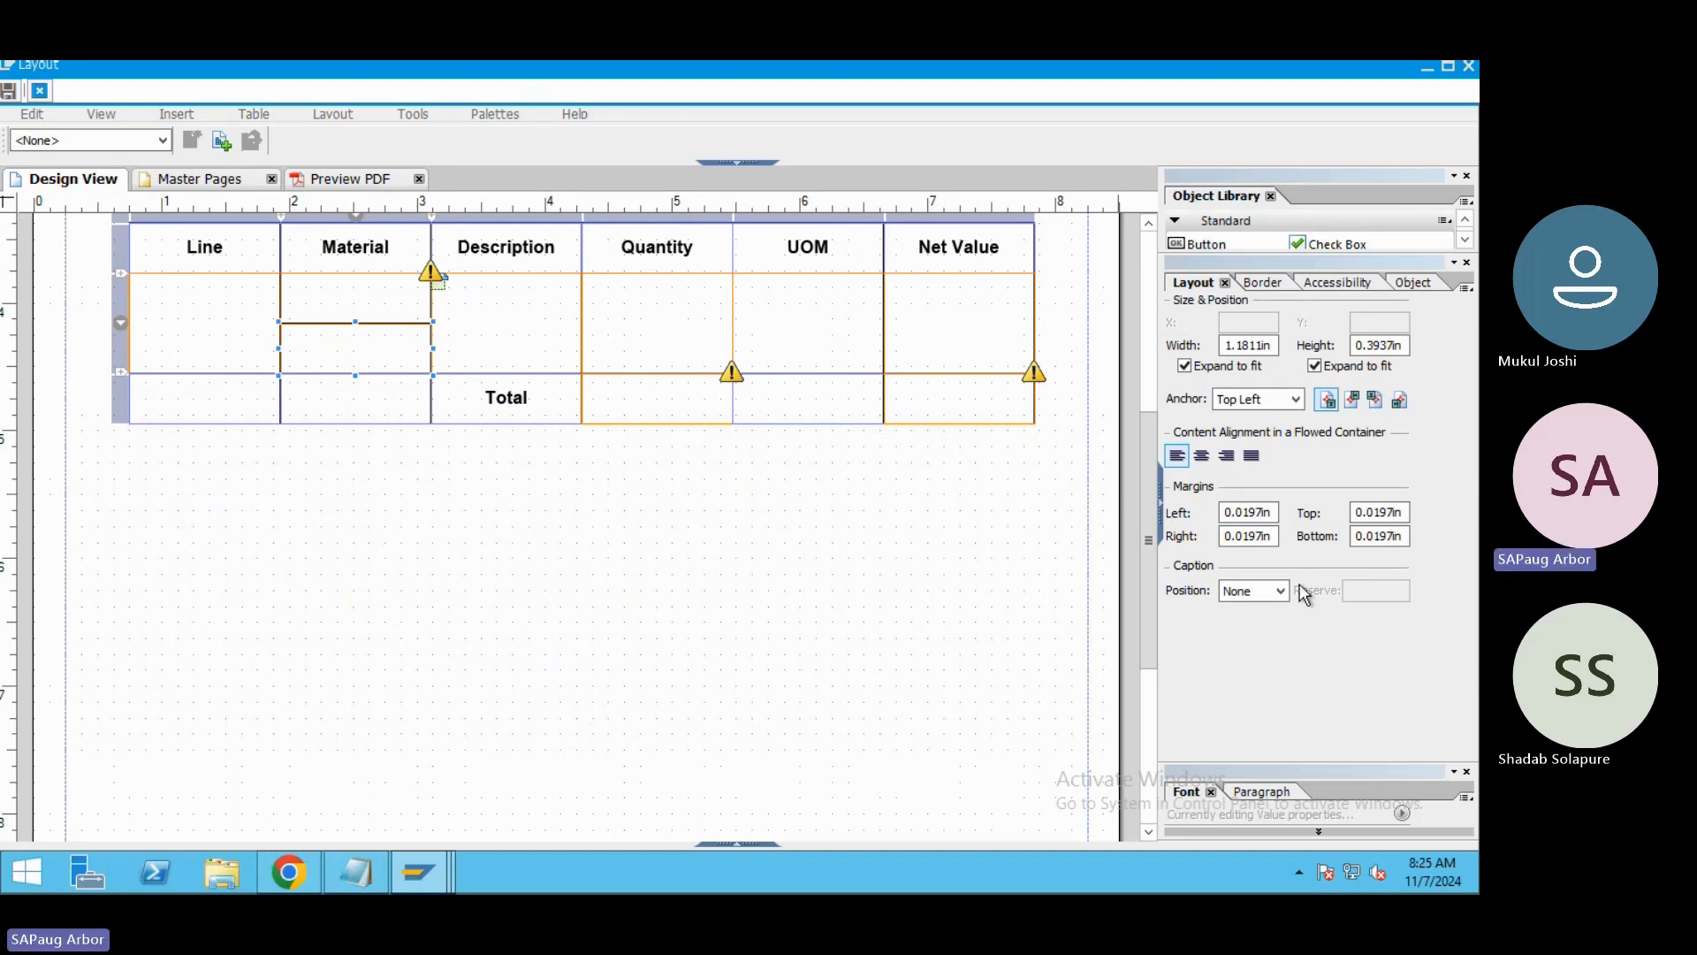
left_click(1234, 594)
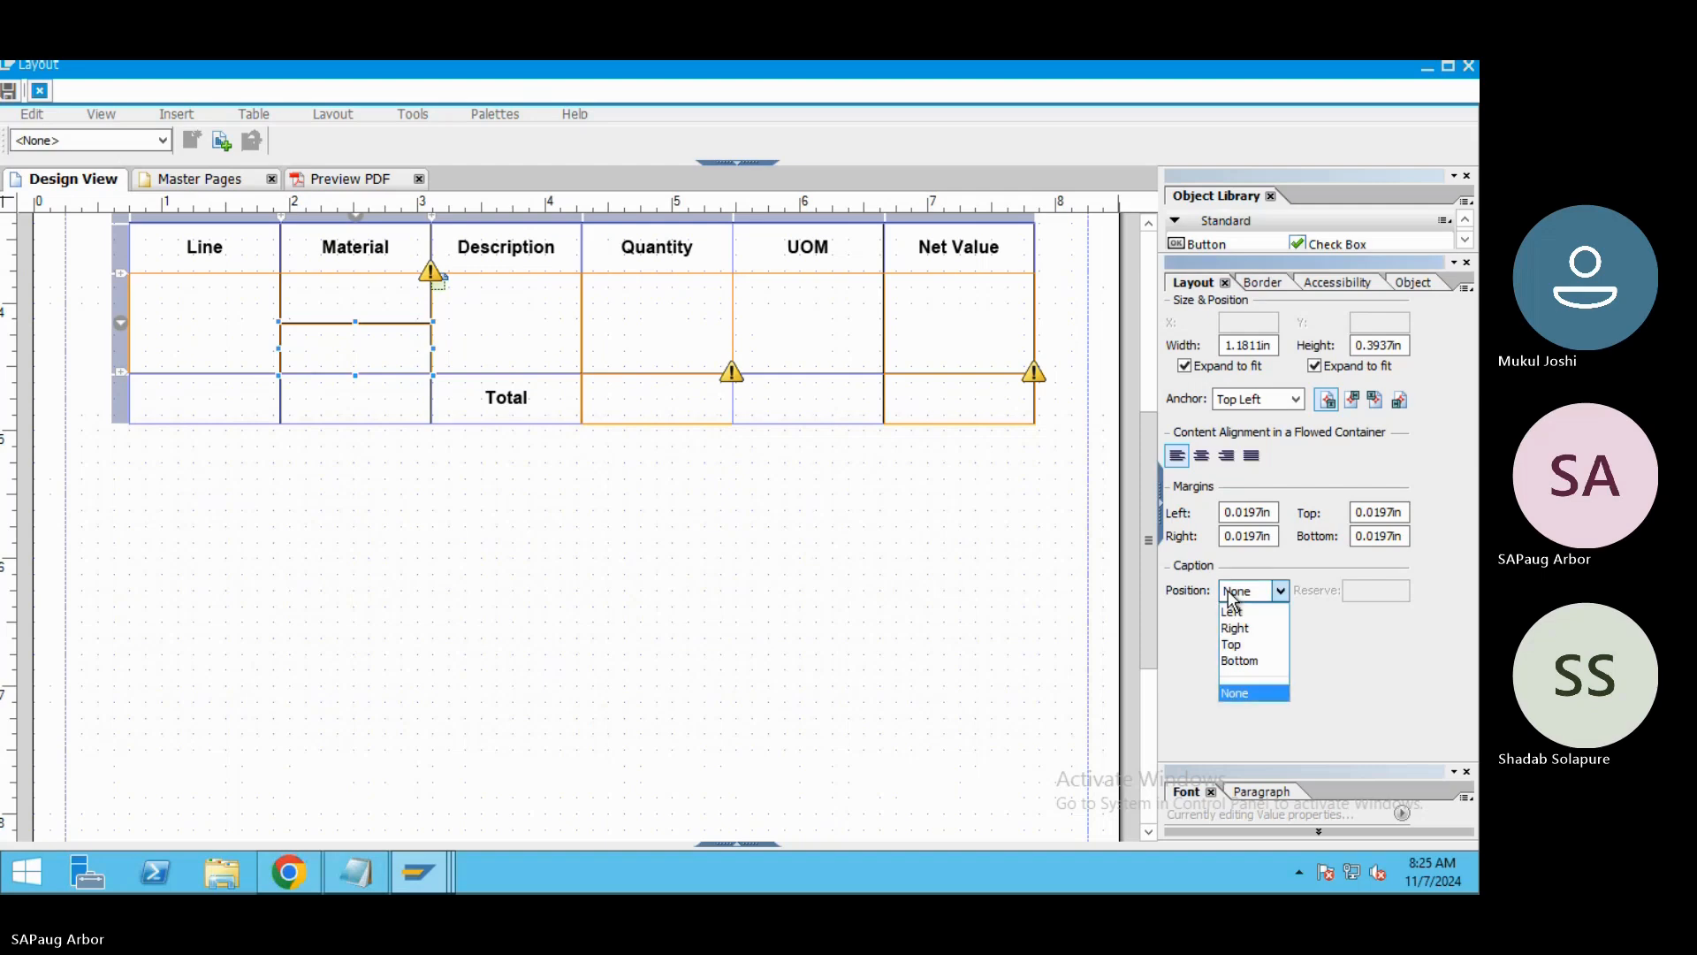
left_click(1234, 601)
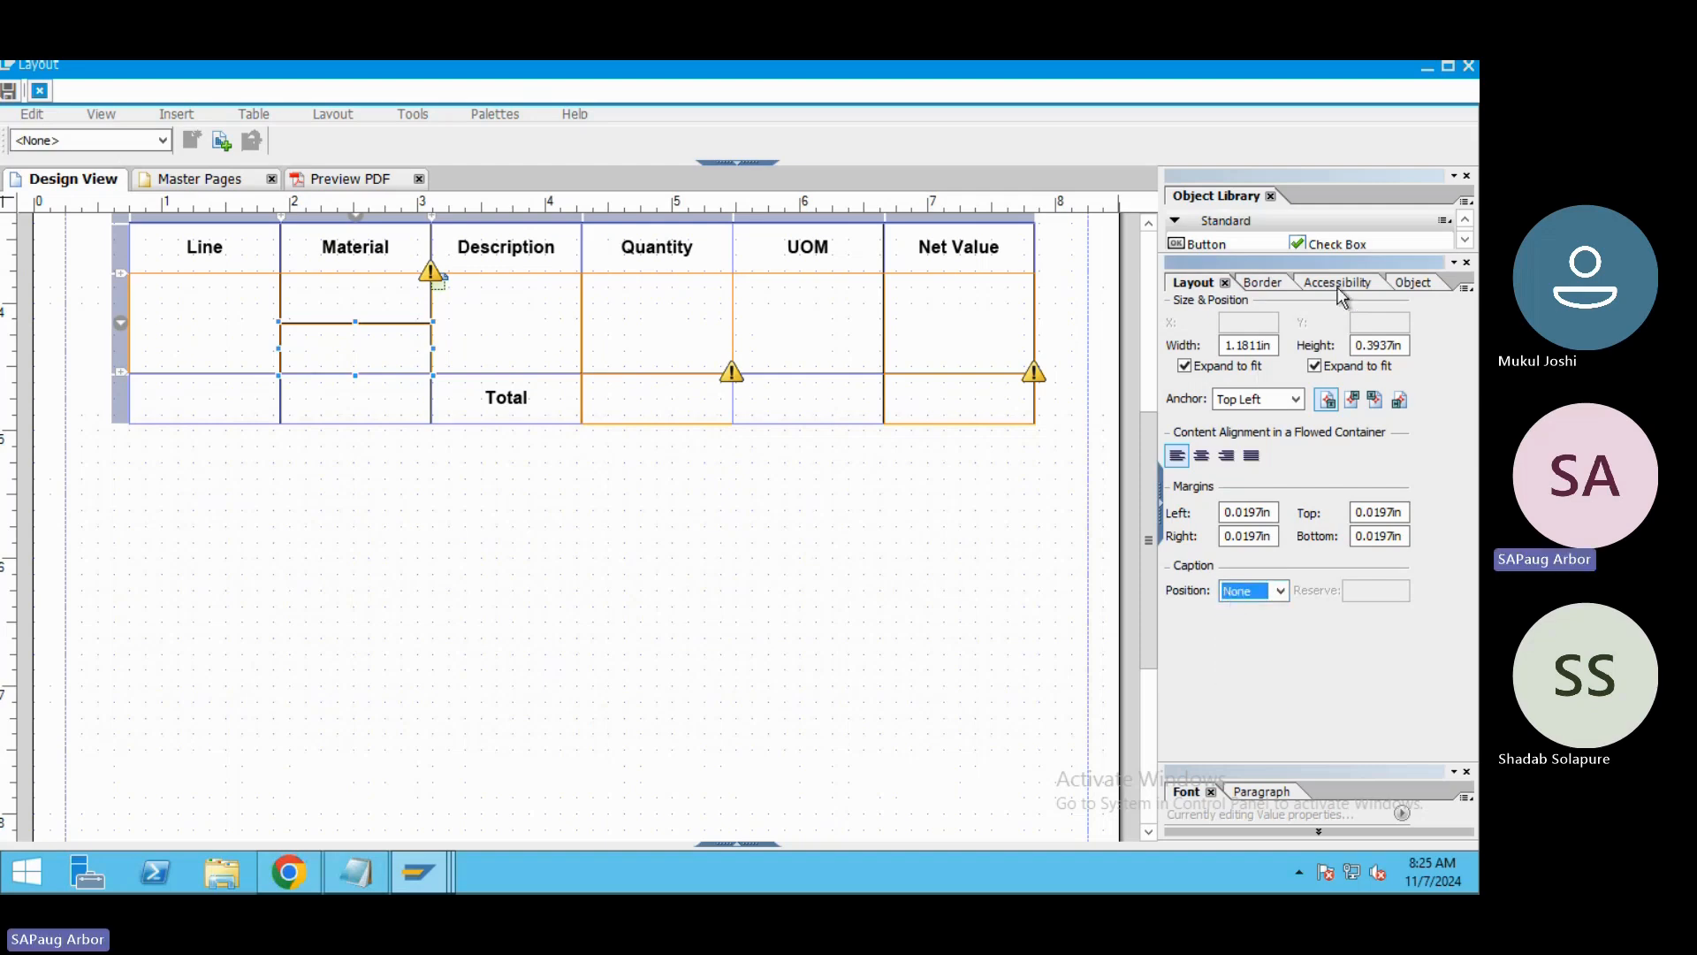
left_click(1413, 284)
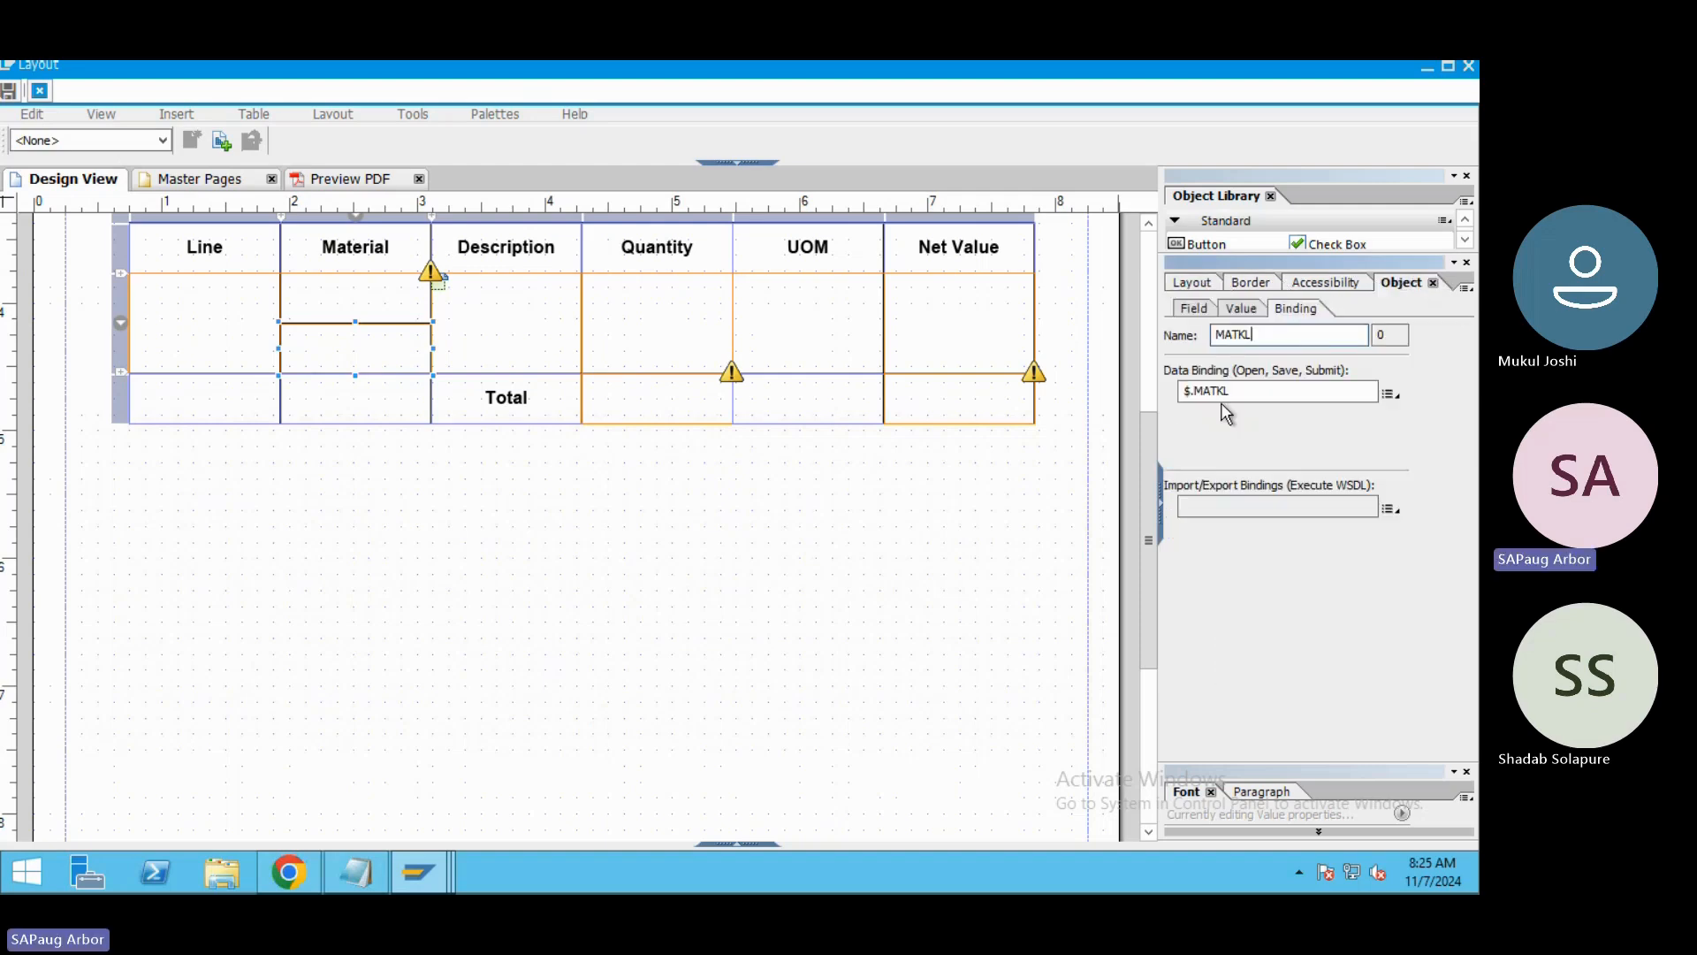
left_click(1195, 313)
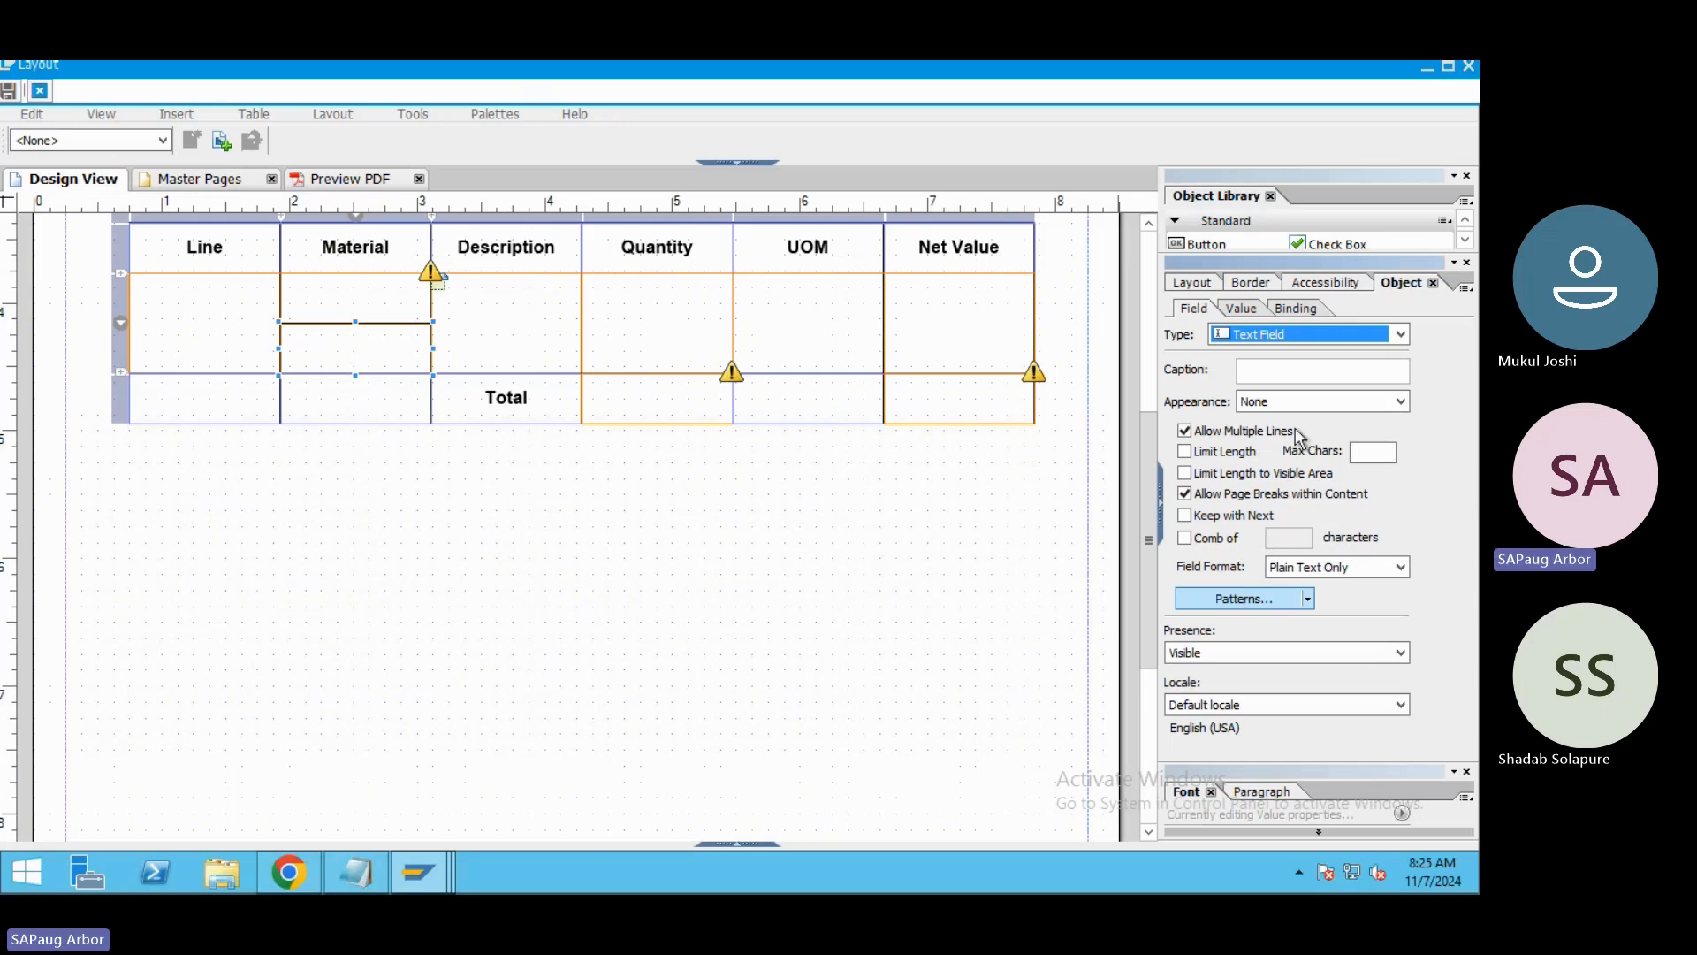
left_click(1282, 405)
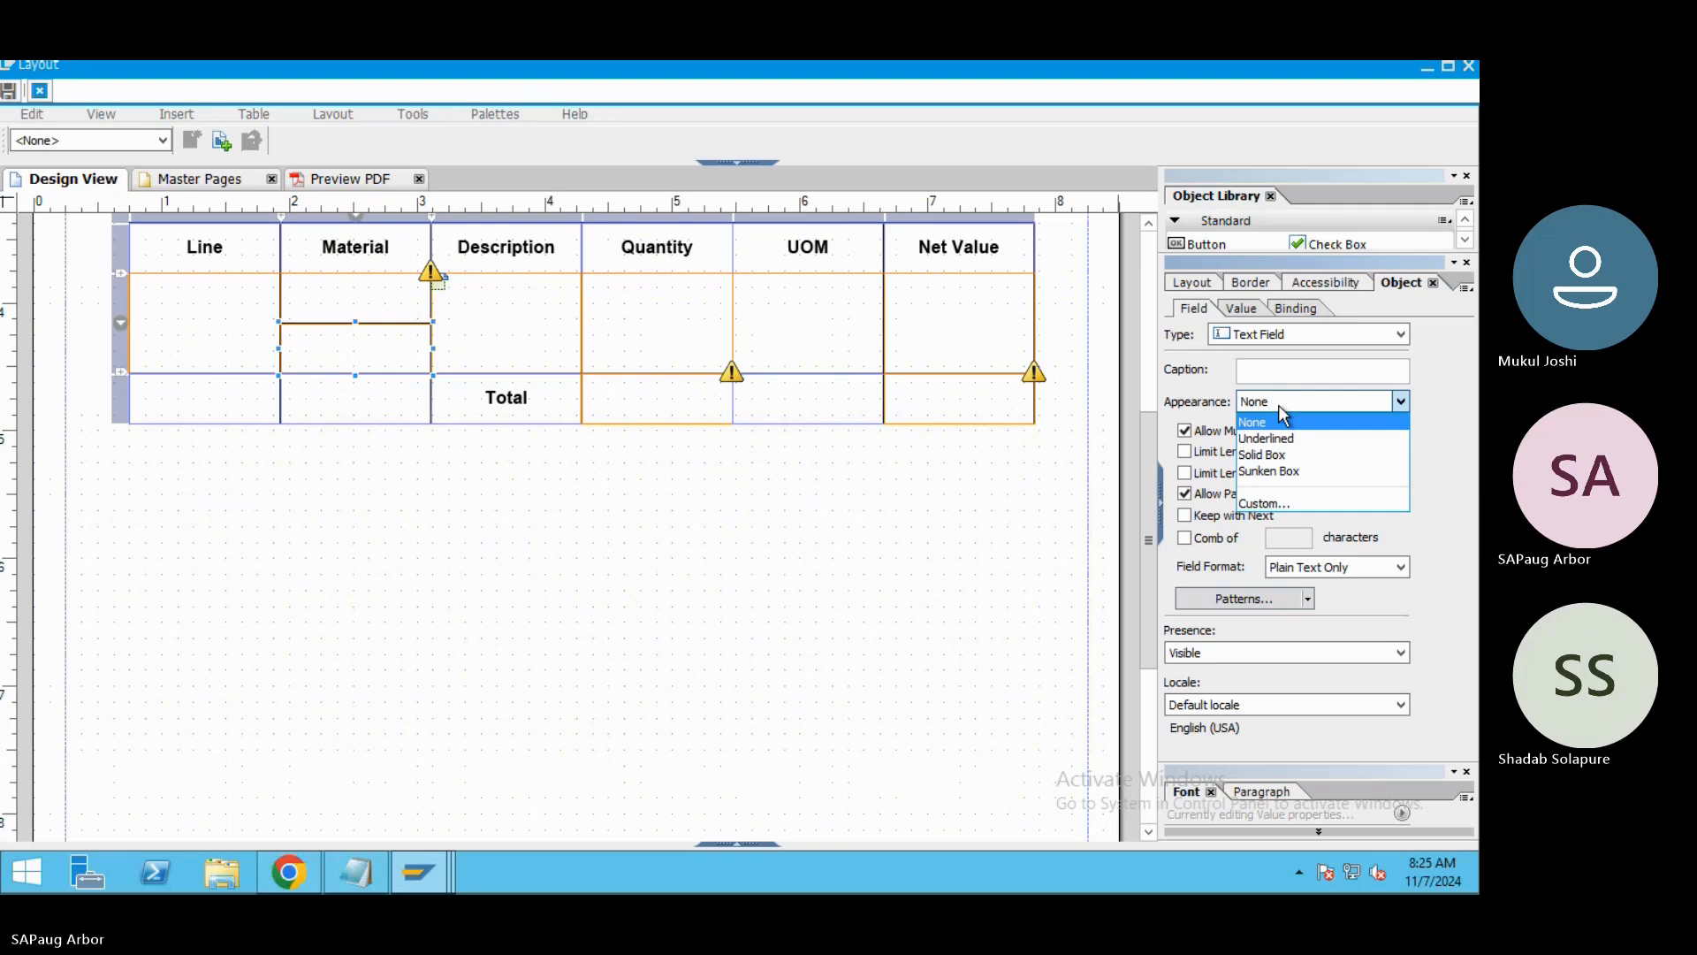
left_click(1281, 407)
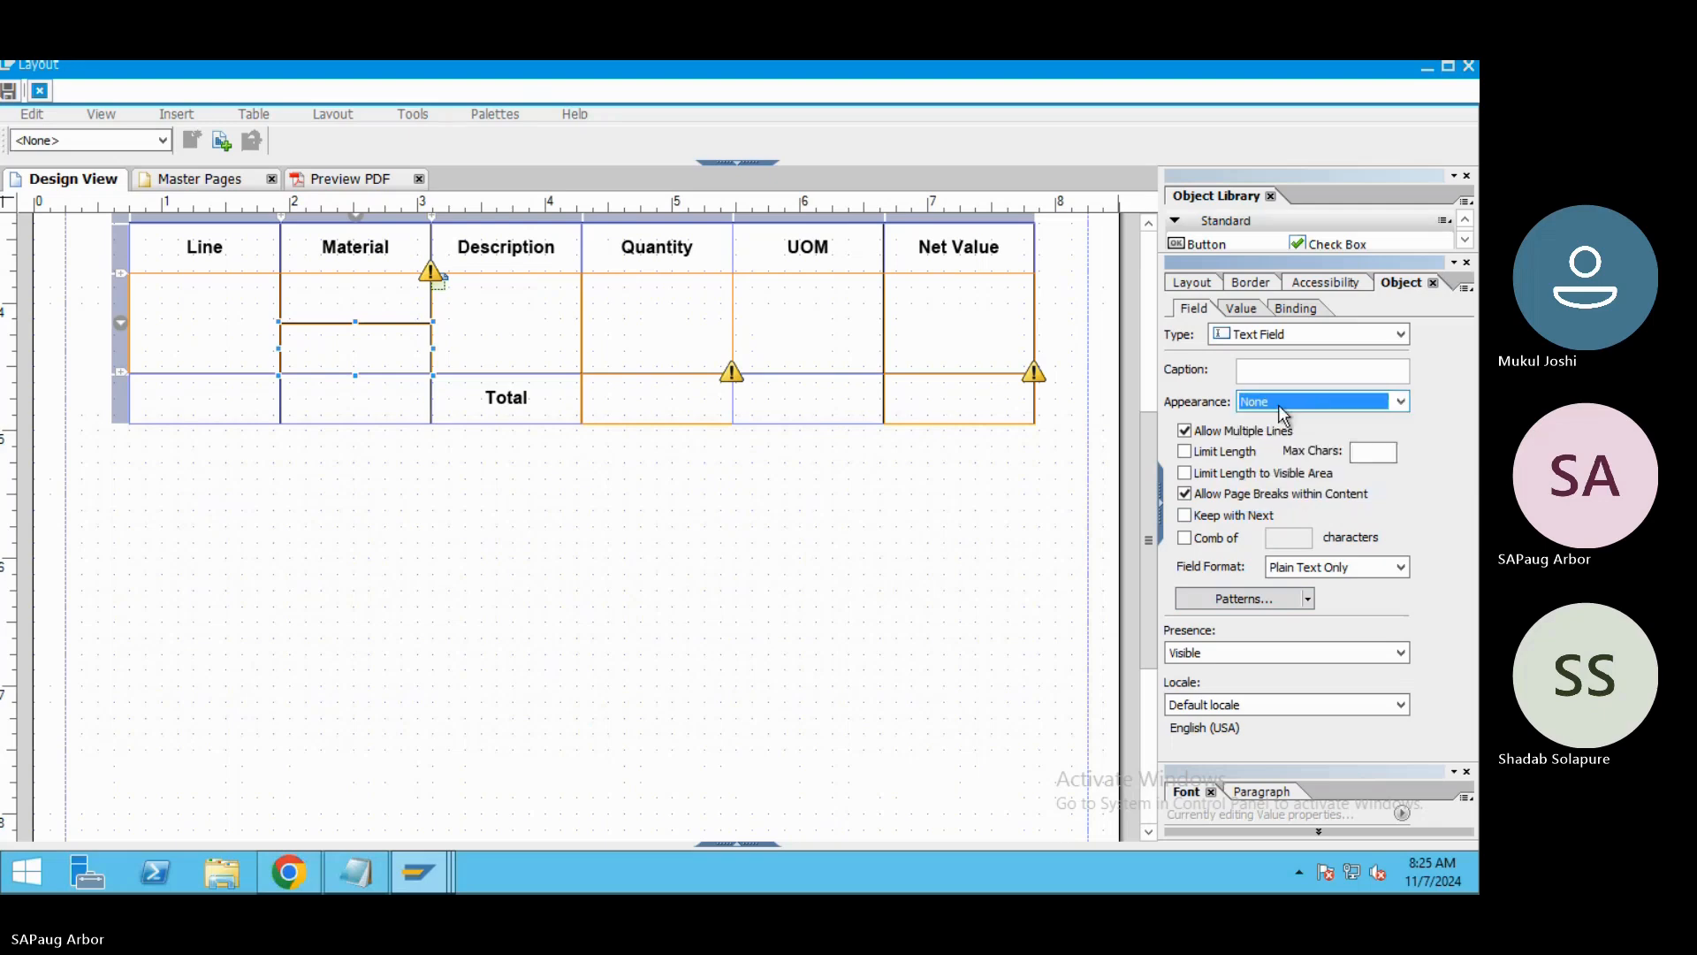
Review the value, binding and field settings of the MATKL field, and check its anchor options.
left_click(1241, 308)
left_click(1293, 311)
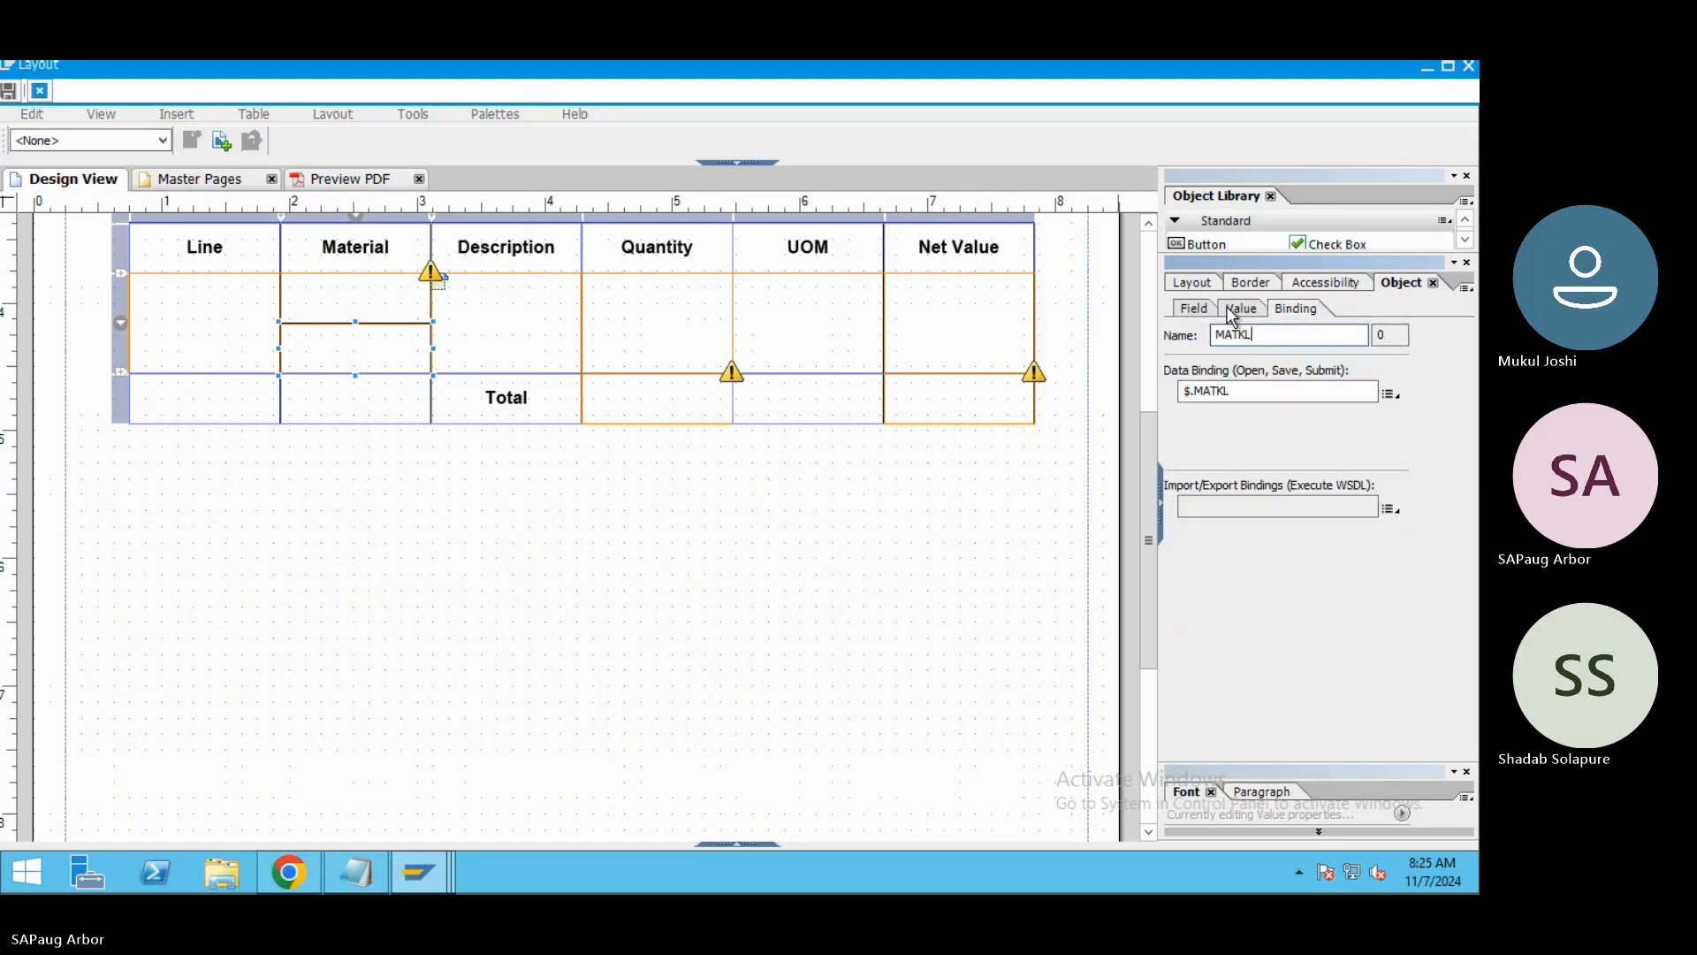
left_click(1196, 310)
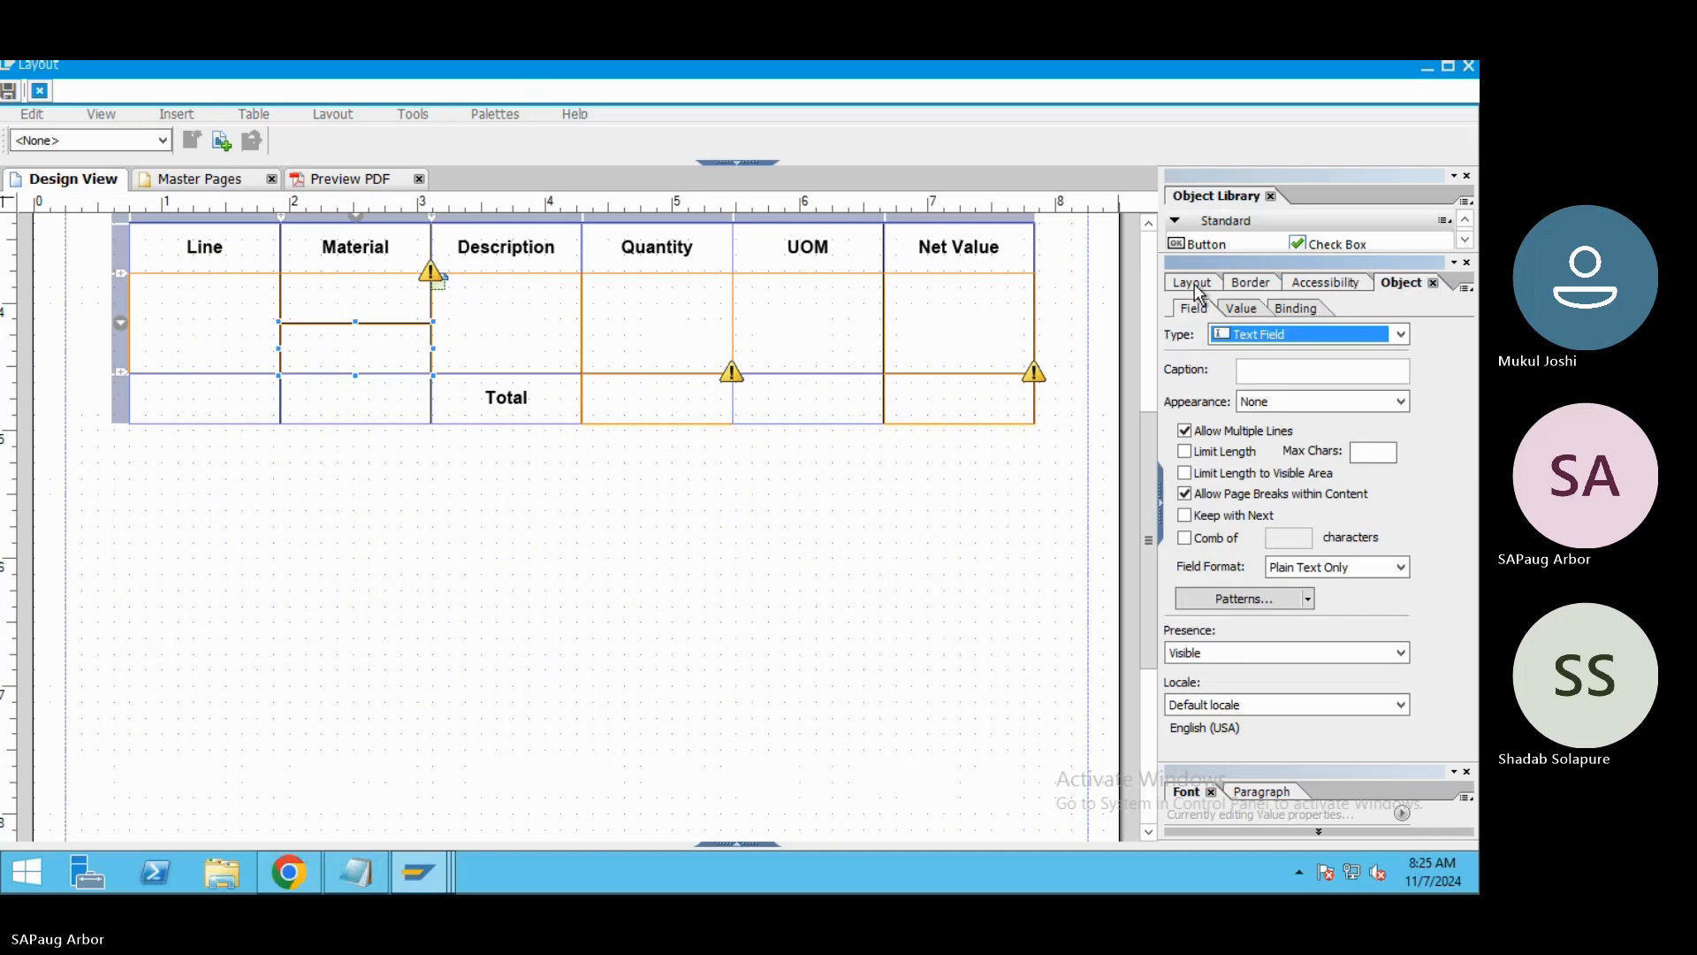
left_click(1194, 285)
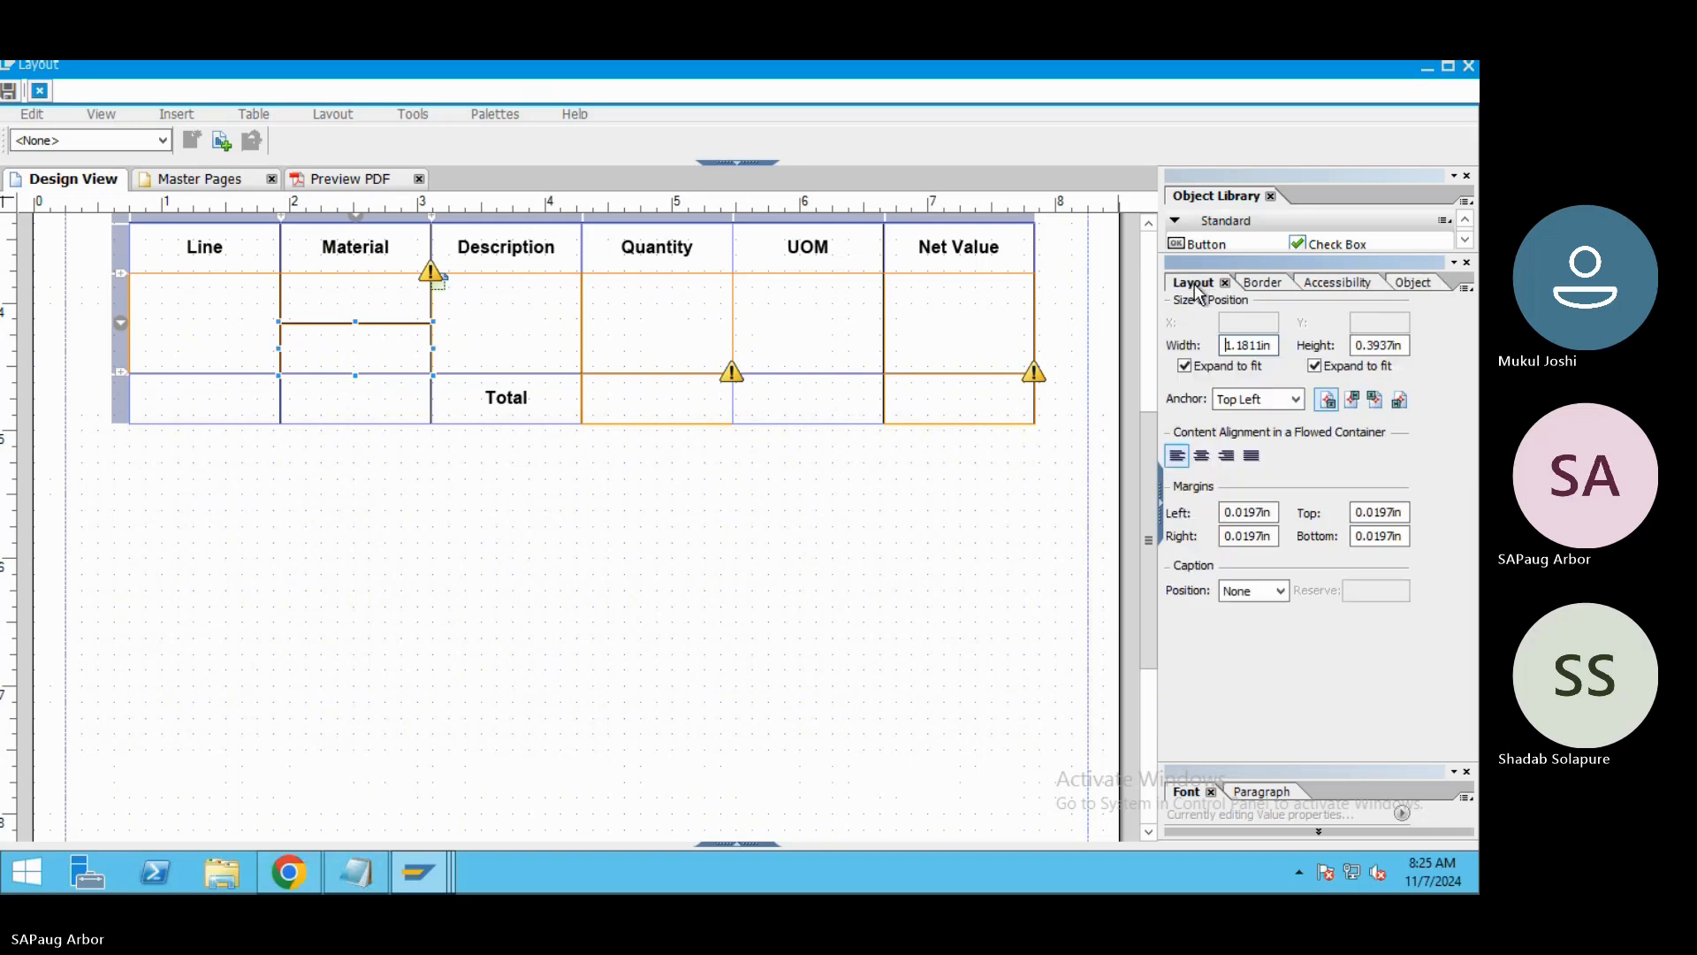
left_click(1274, 403)
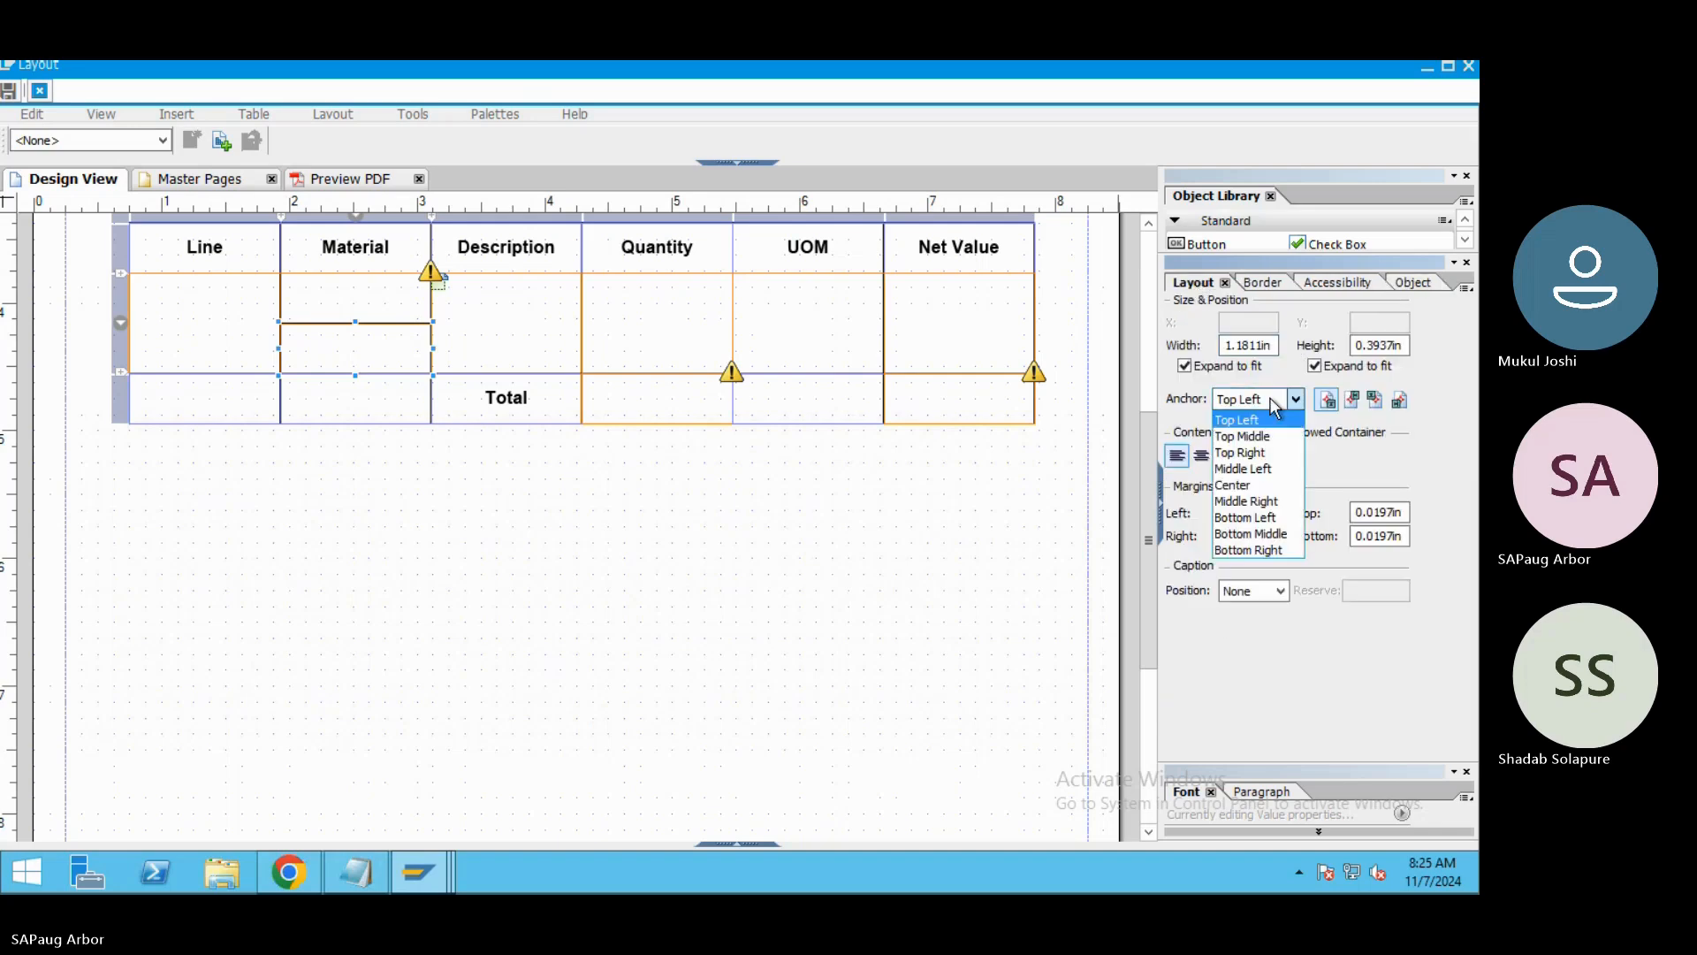
left_click(1274, 402)
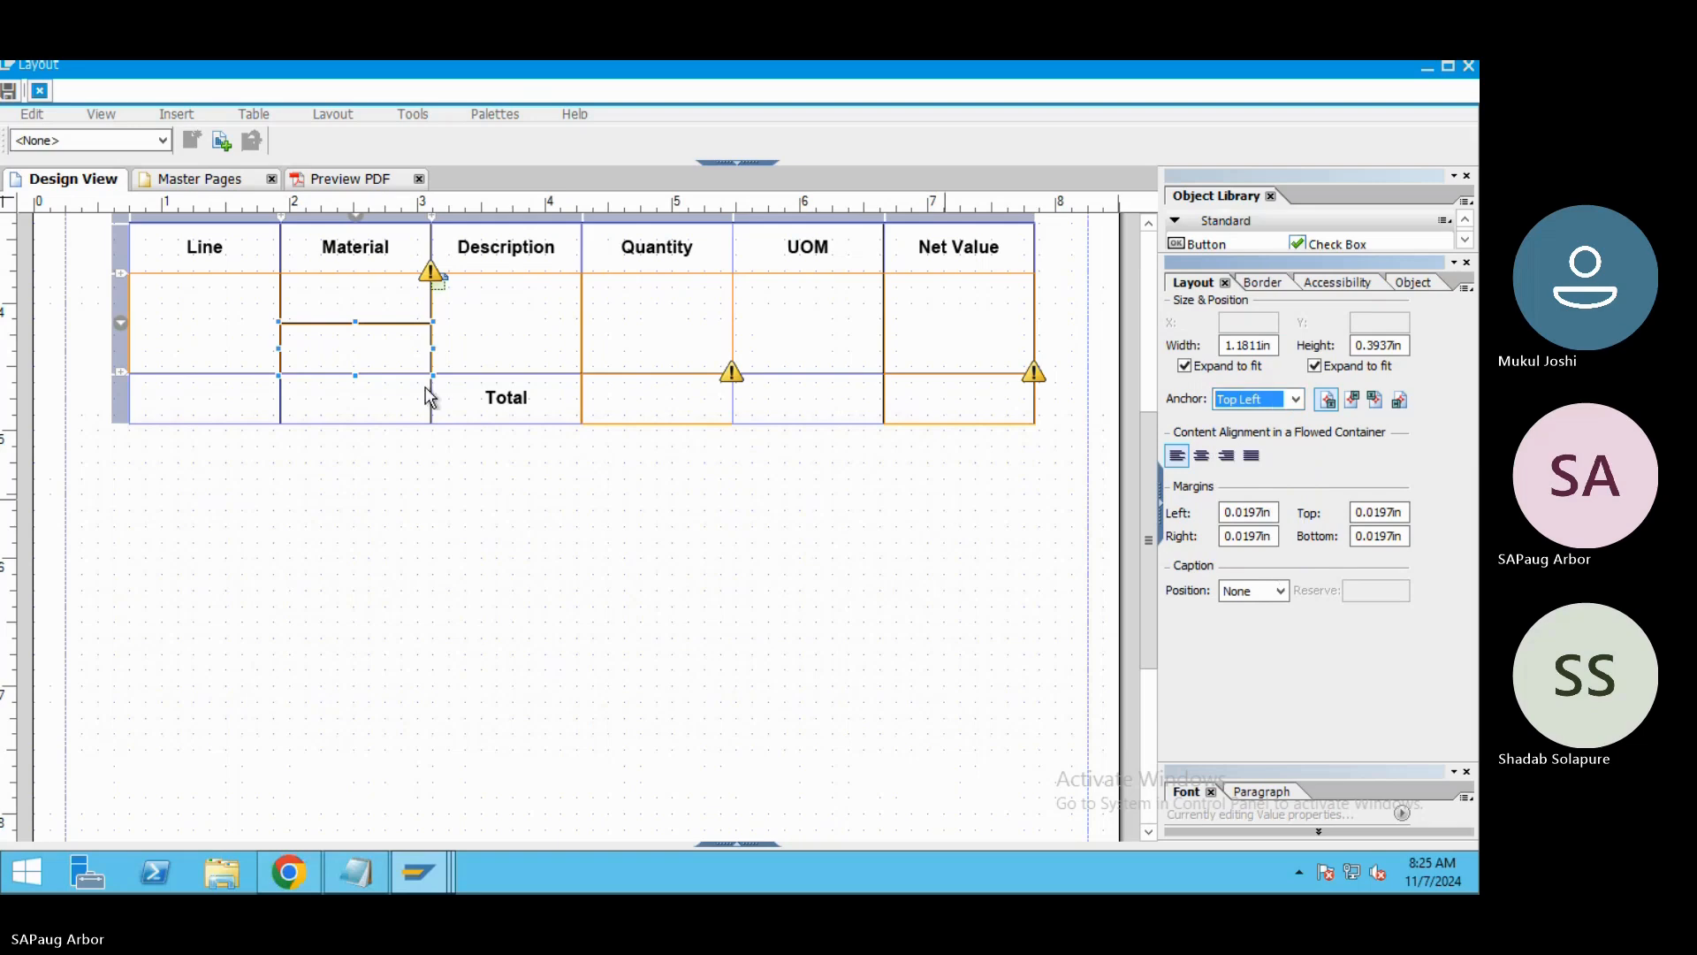
Set the caption position of the MATKL field under Material to Left.
left_click(326, 359)
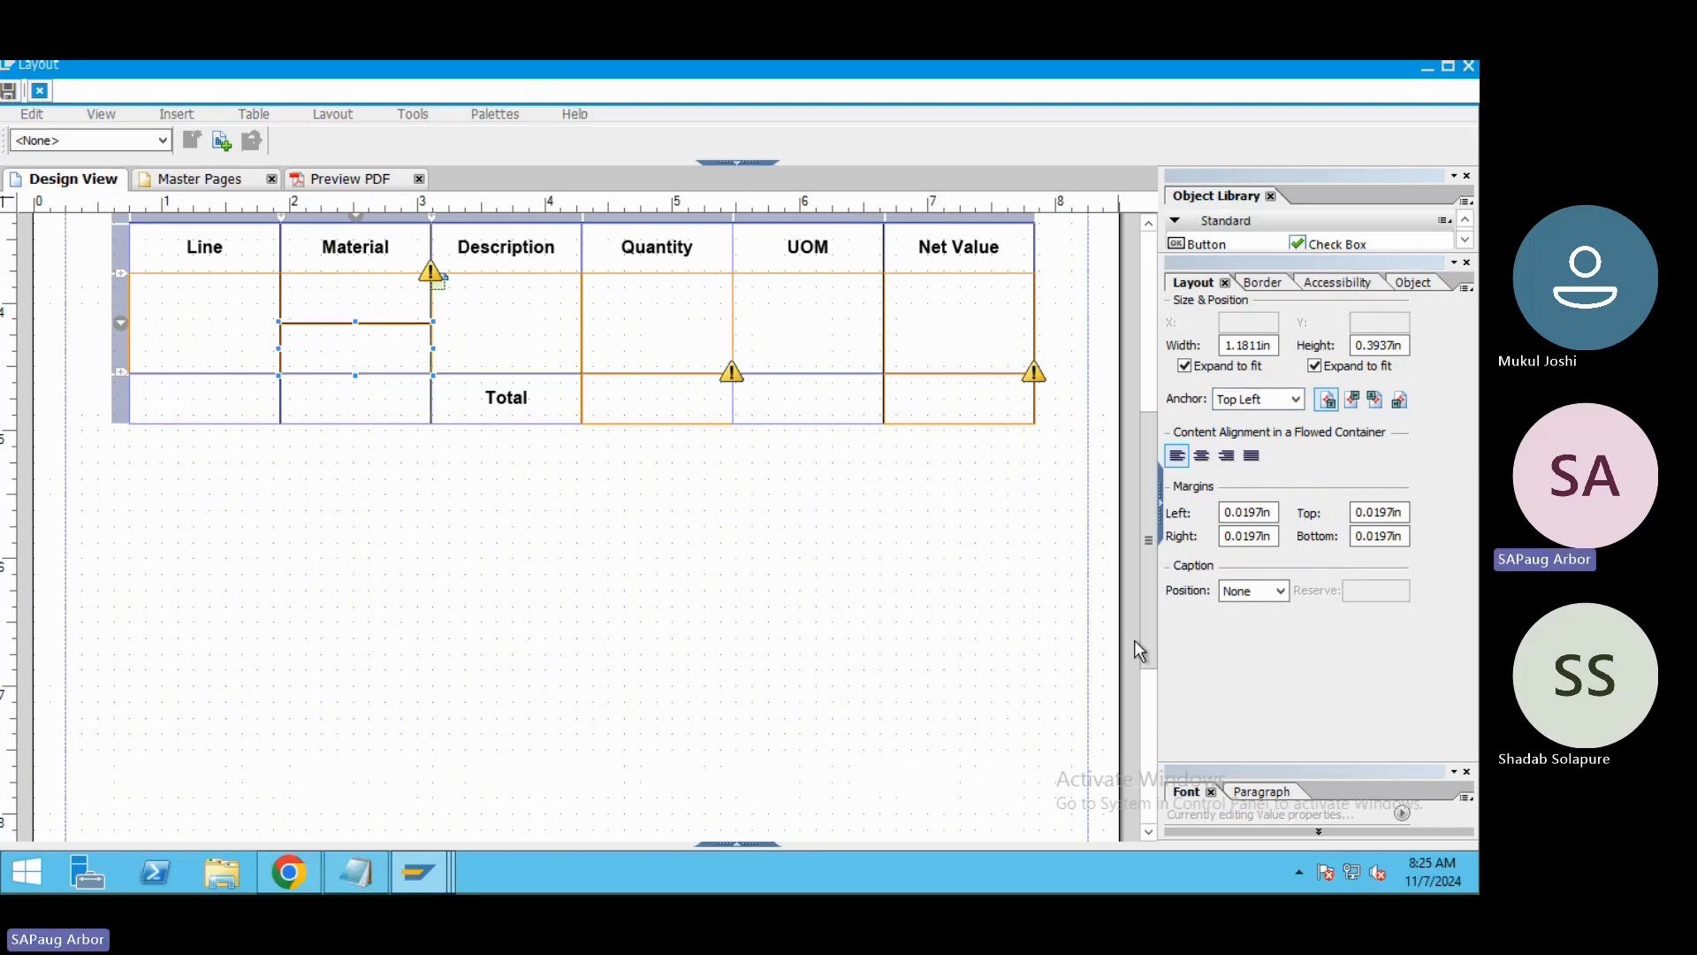
left_click(1247, 598)
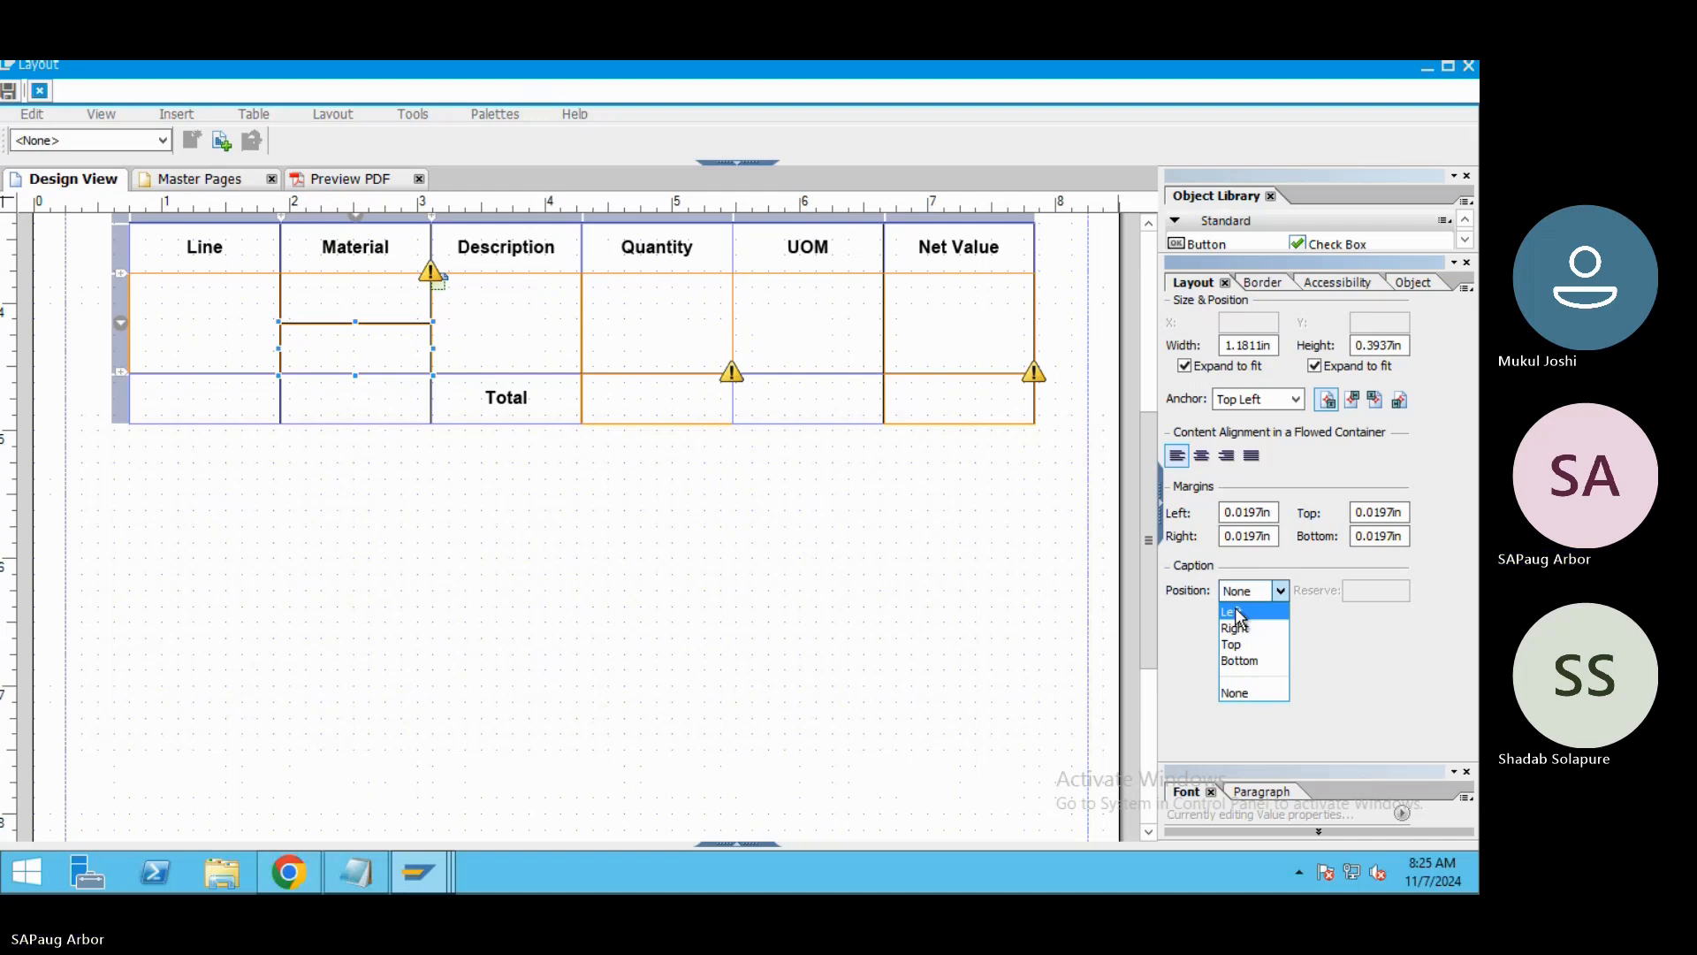
left_click(1238, 613)
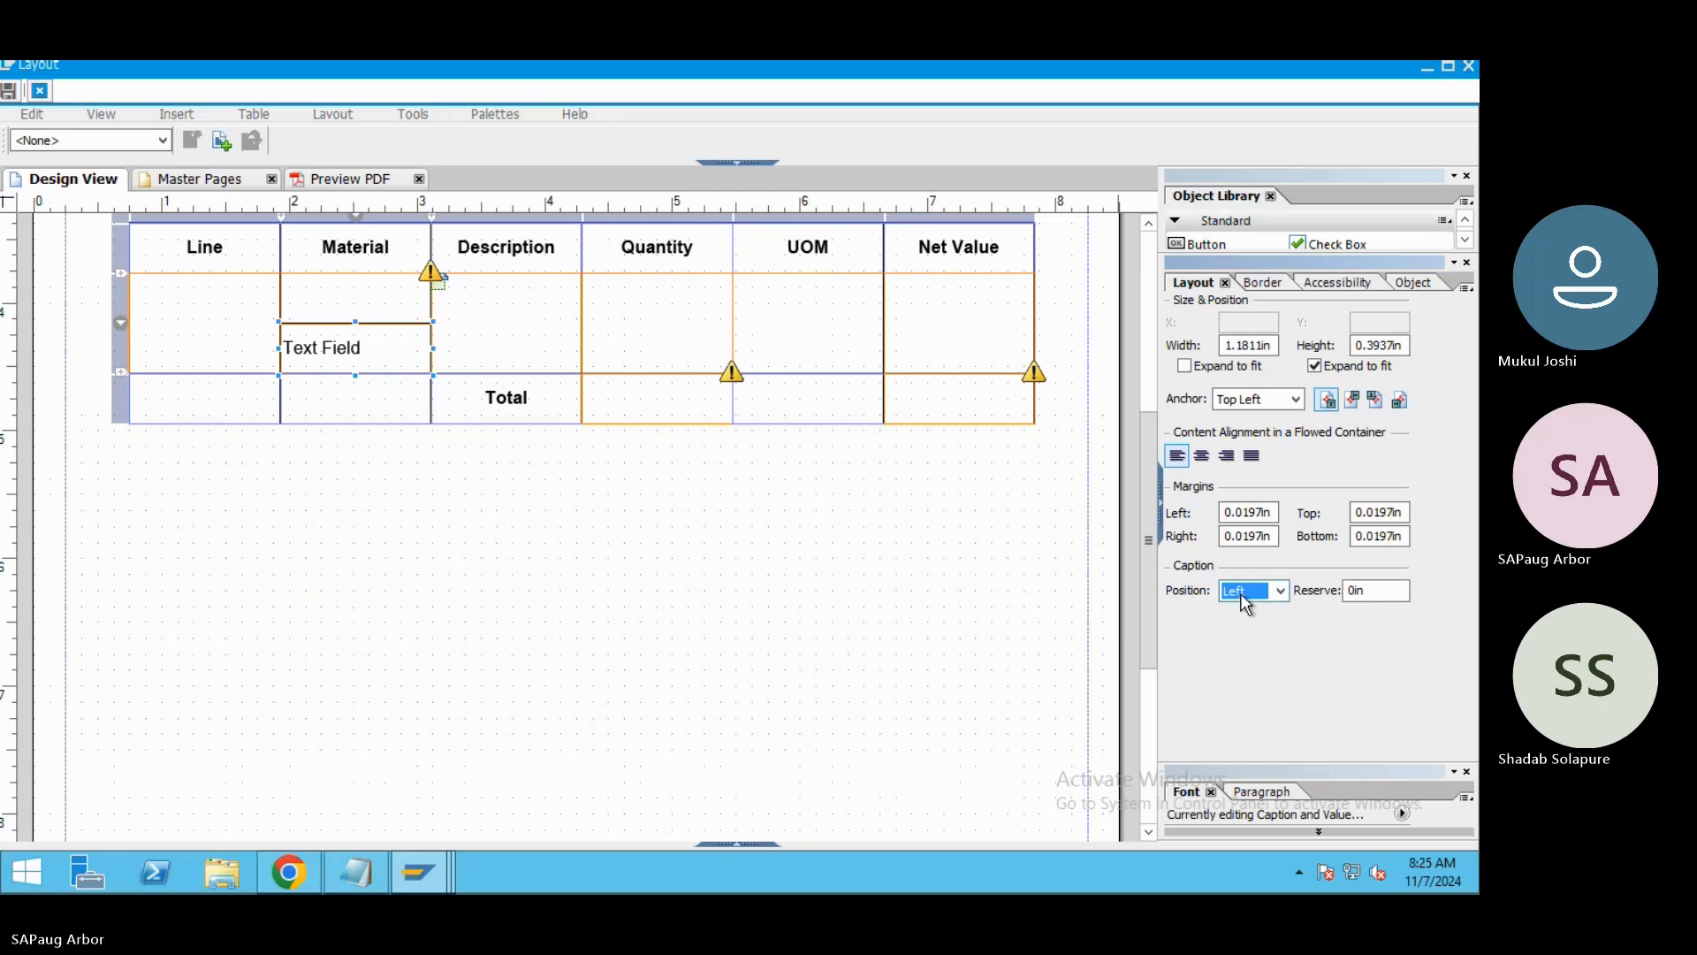
Try the Top caption position on the MATKL field and look at its anchor options.
left_click(1242, 601)
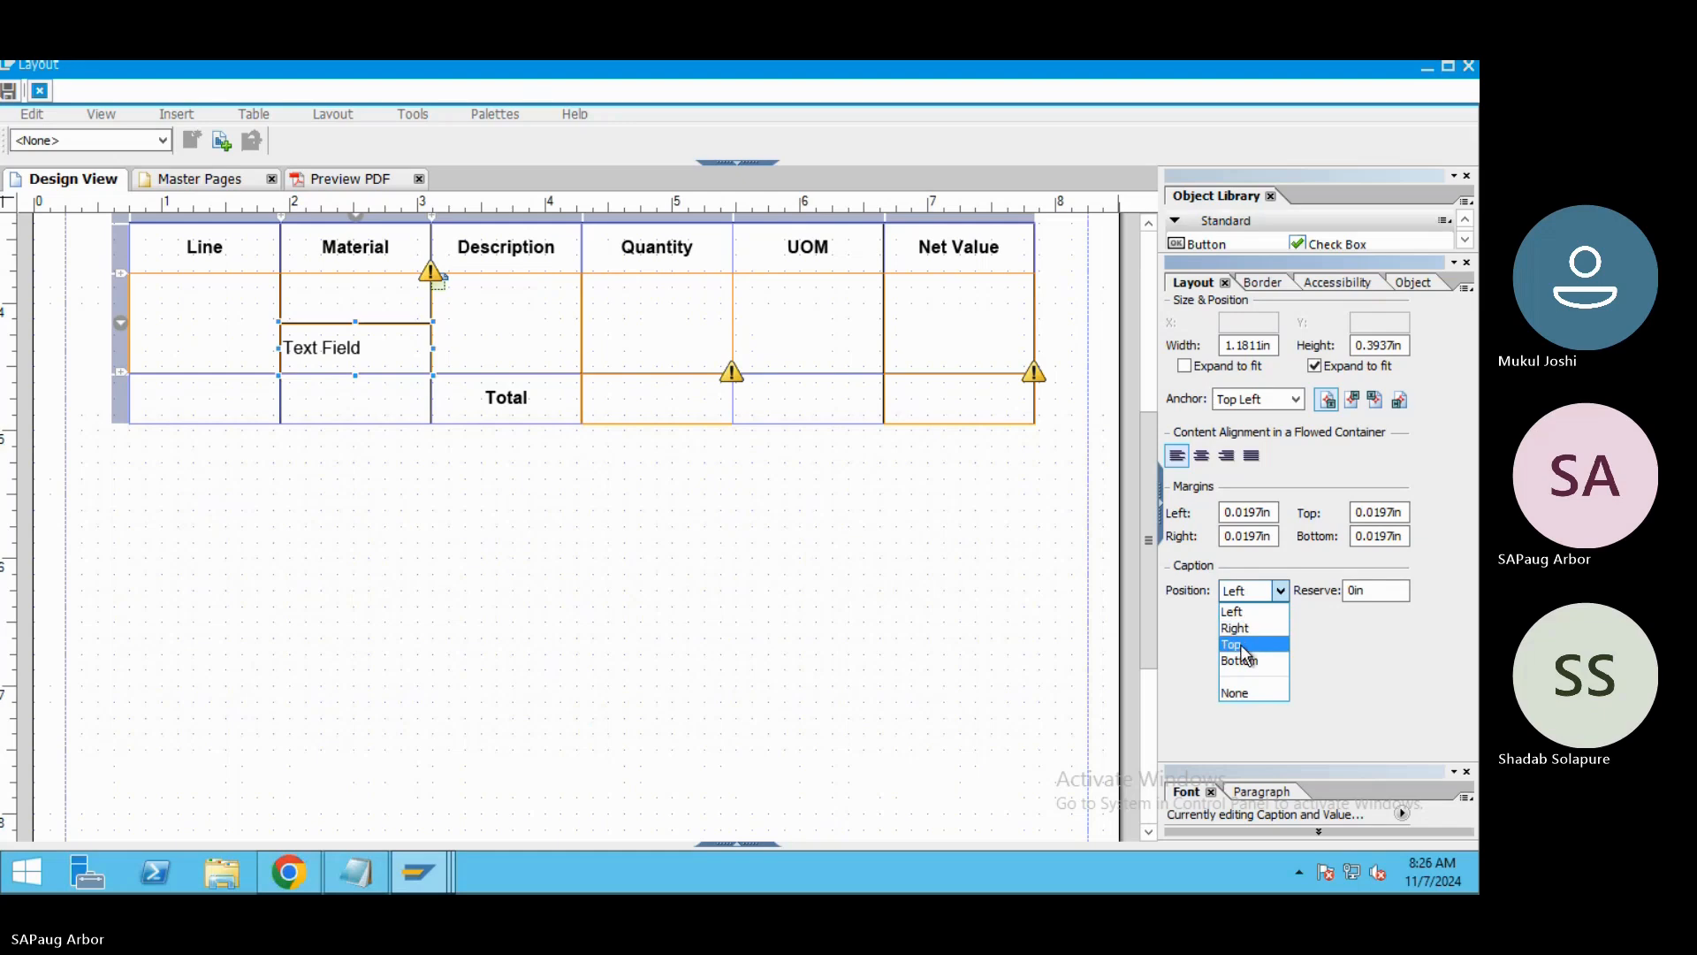
left_click(1238, 645)
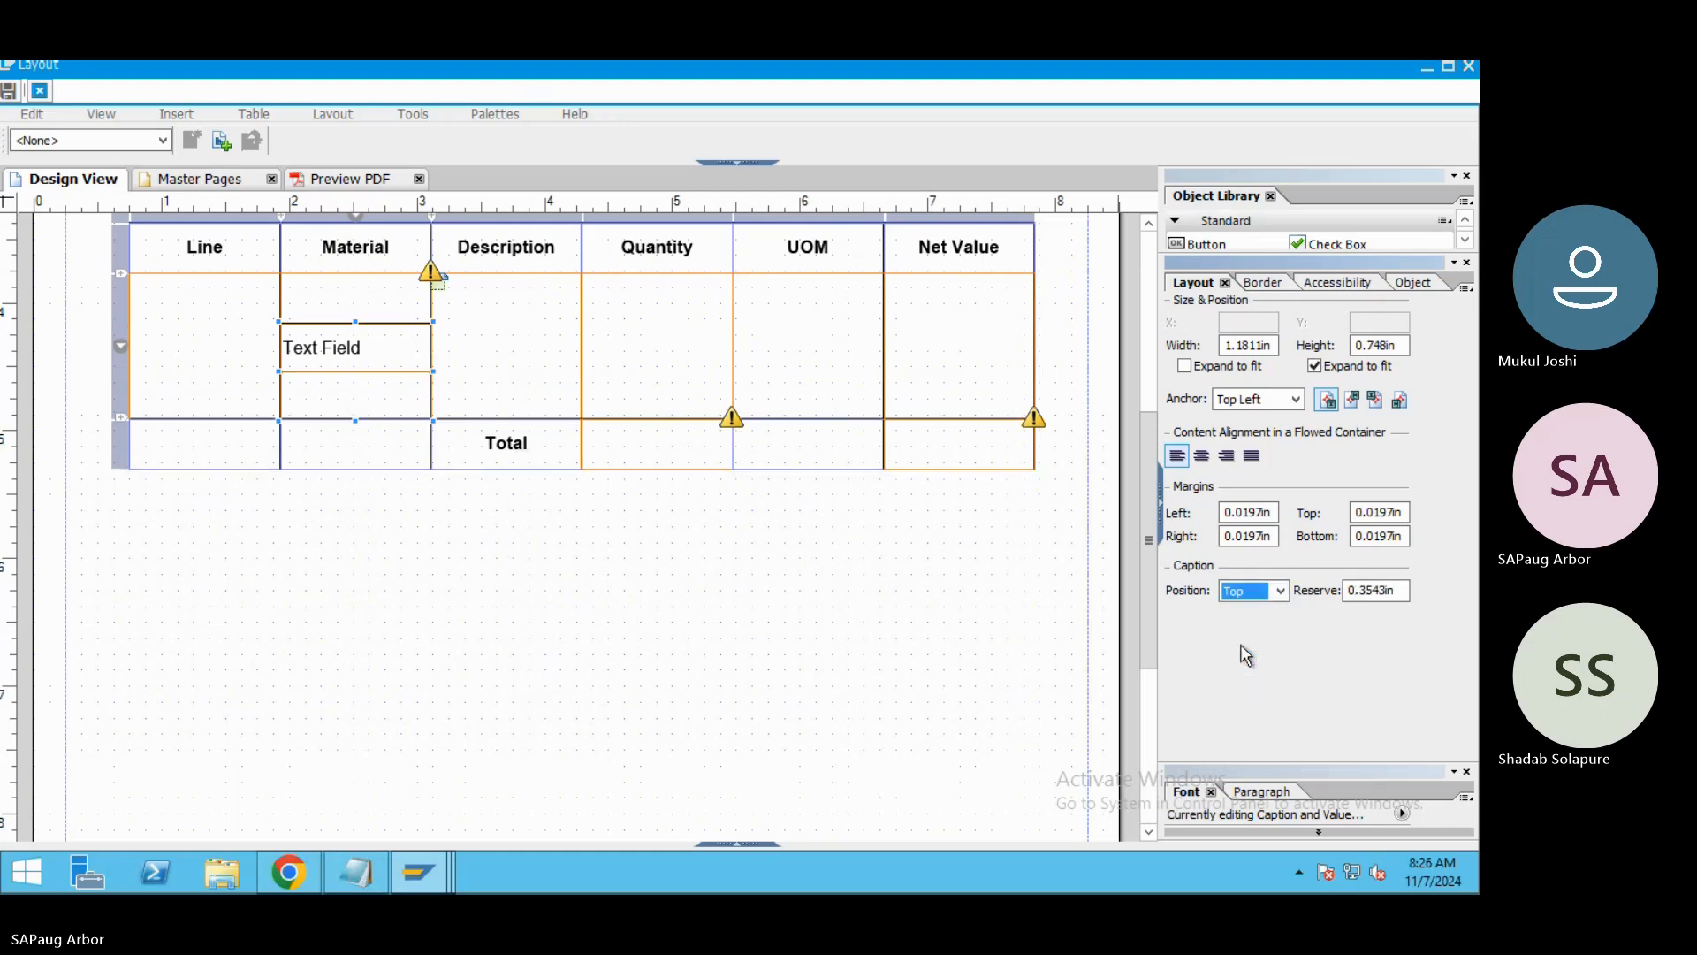
left_click(371, 345)
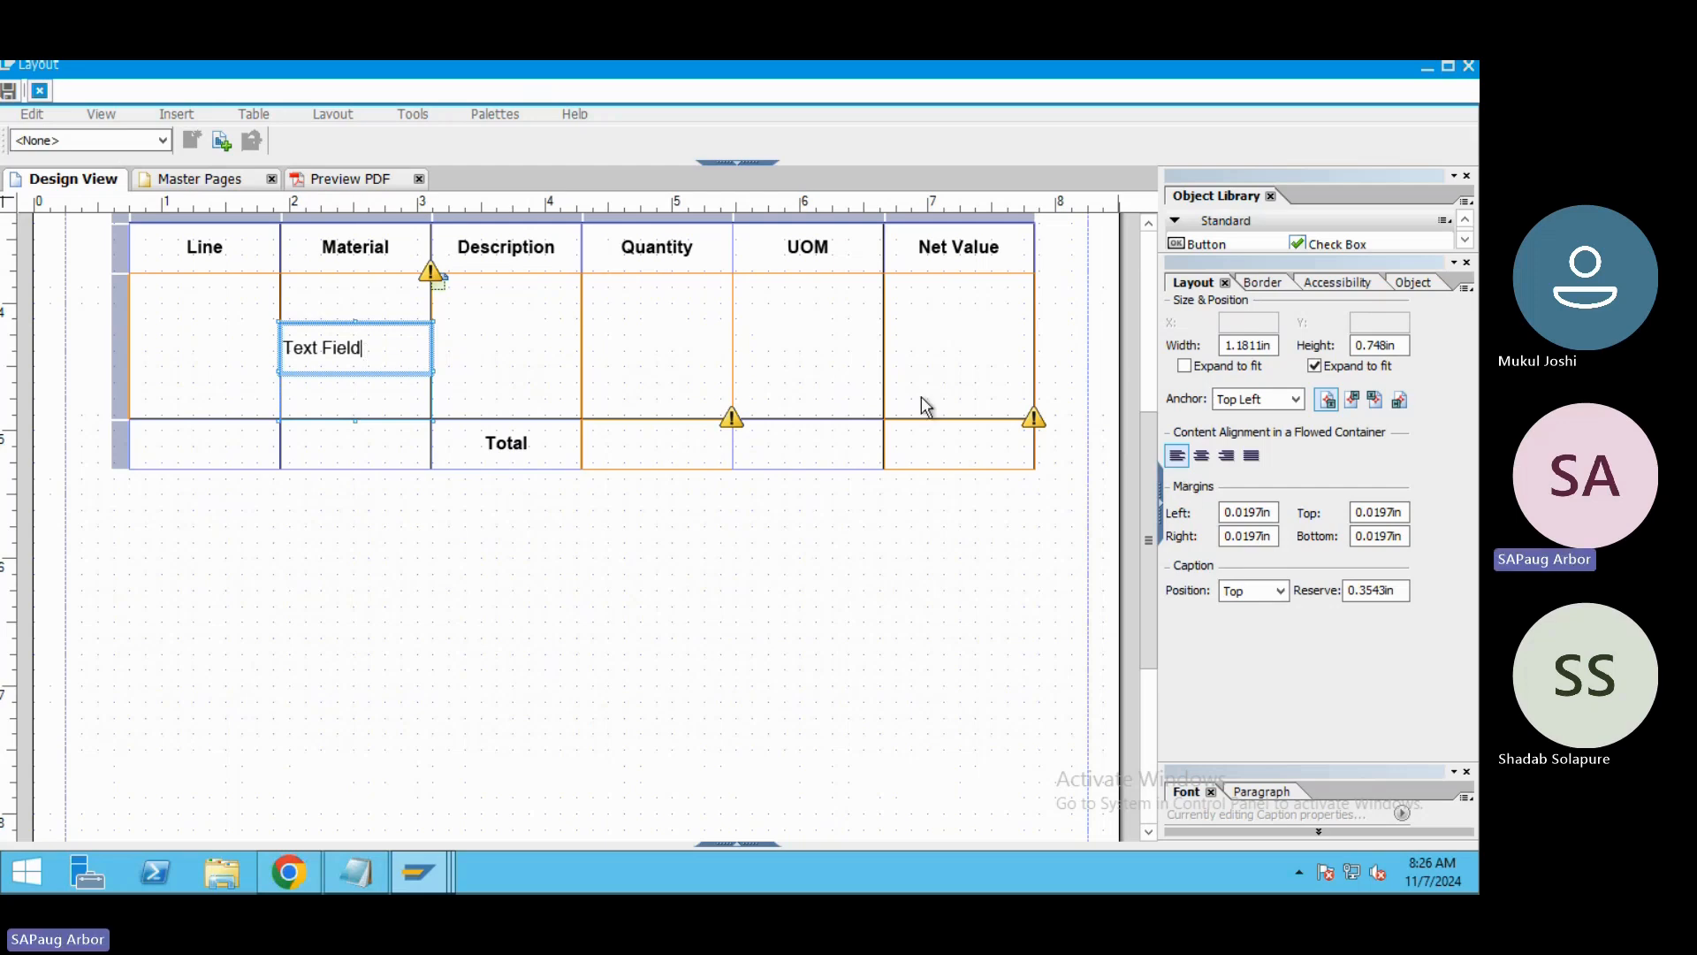
left_click(1255, 402)
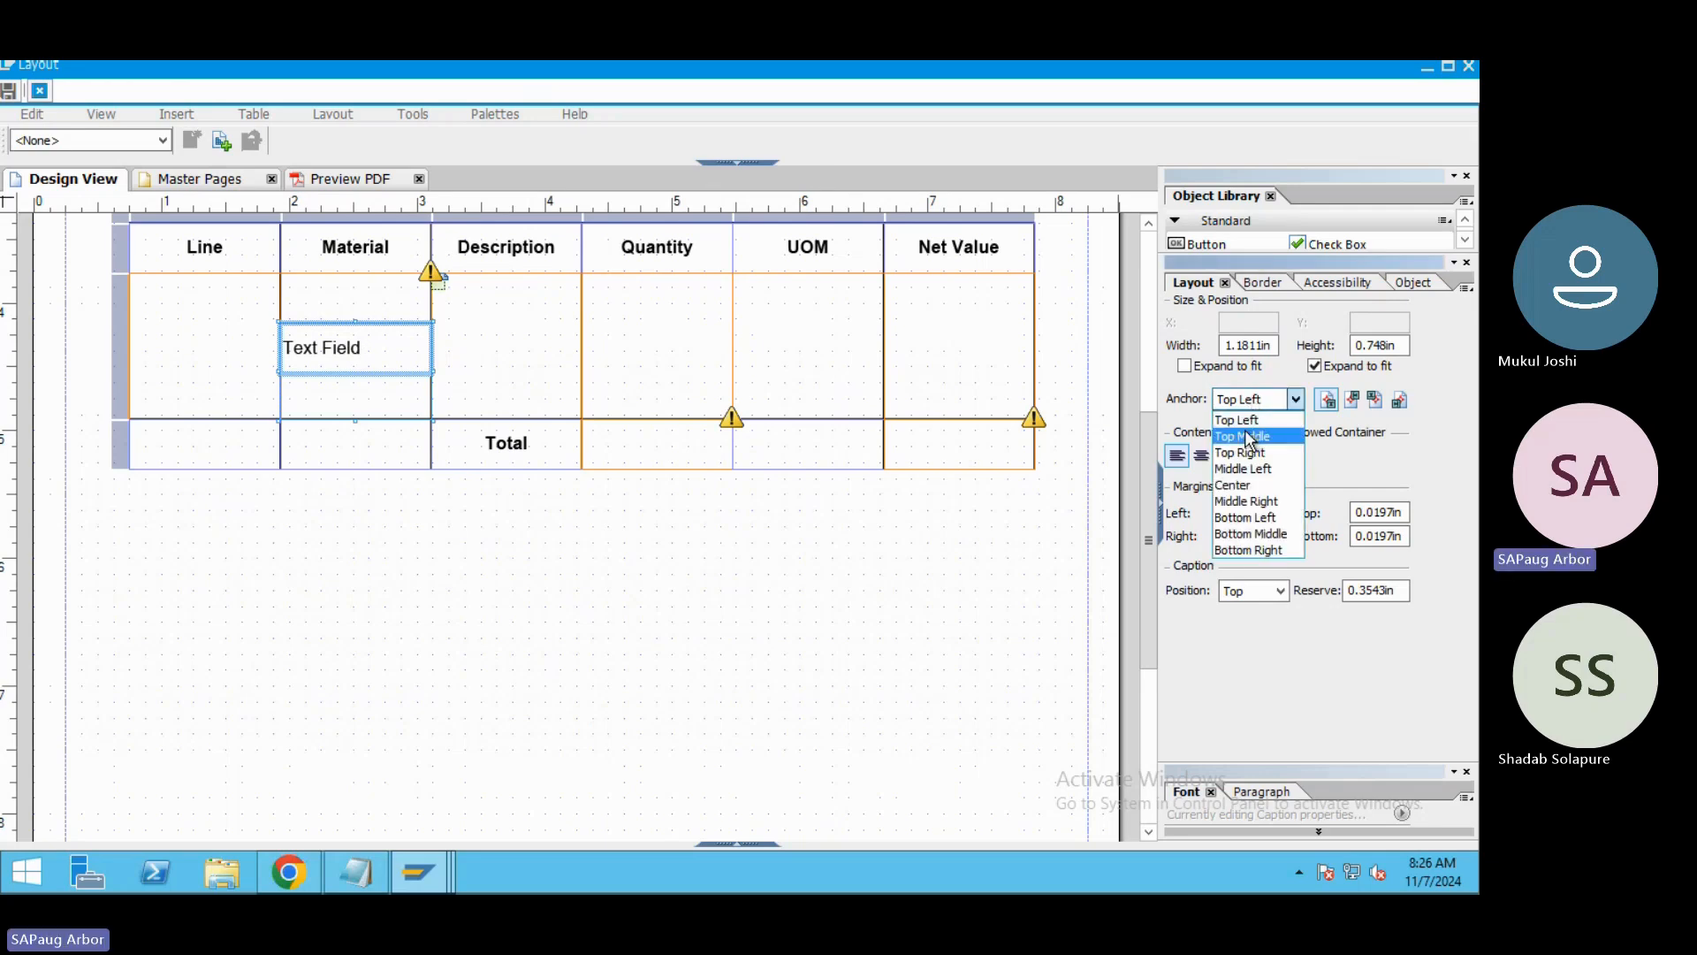
left_click(1239, 402)
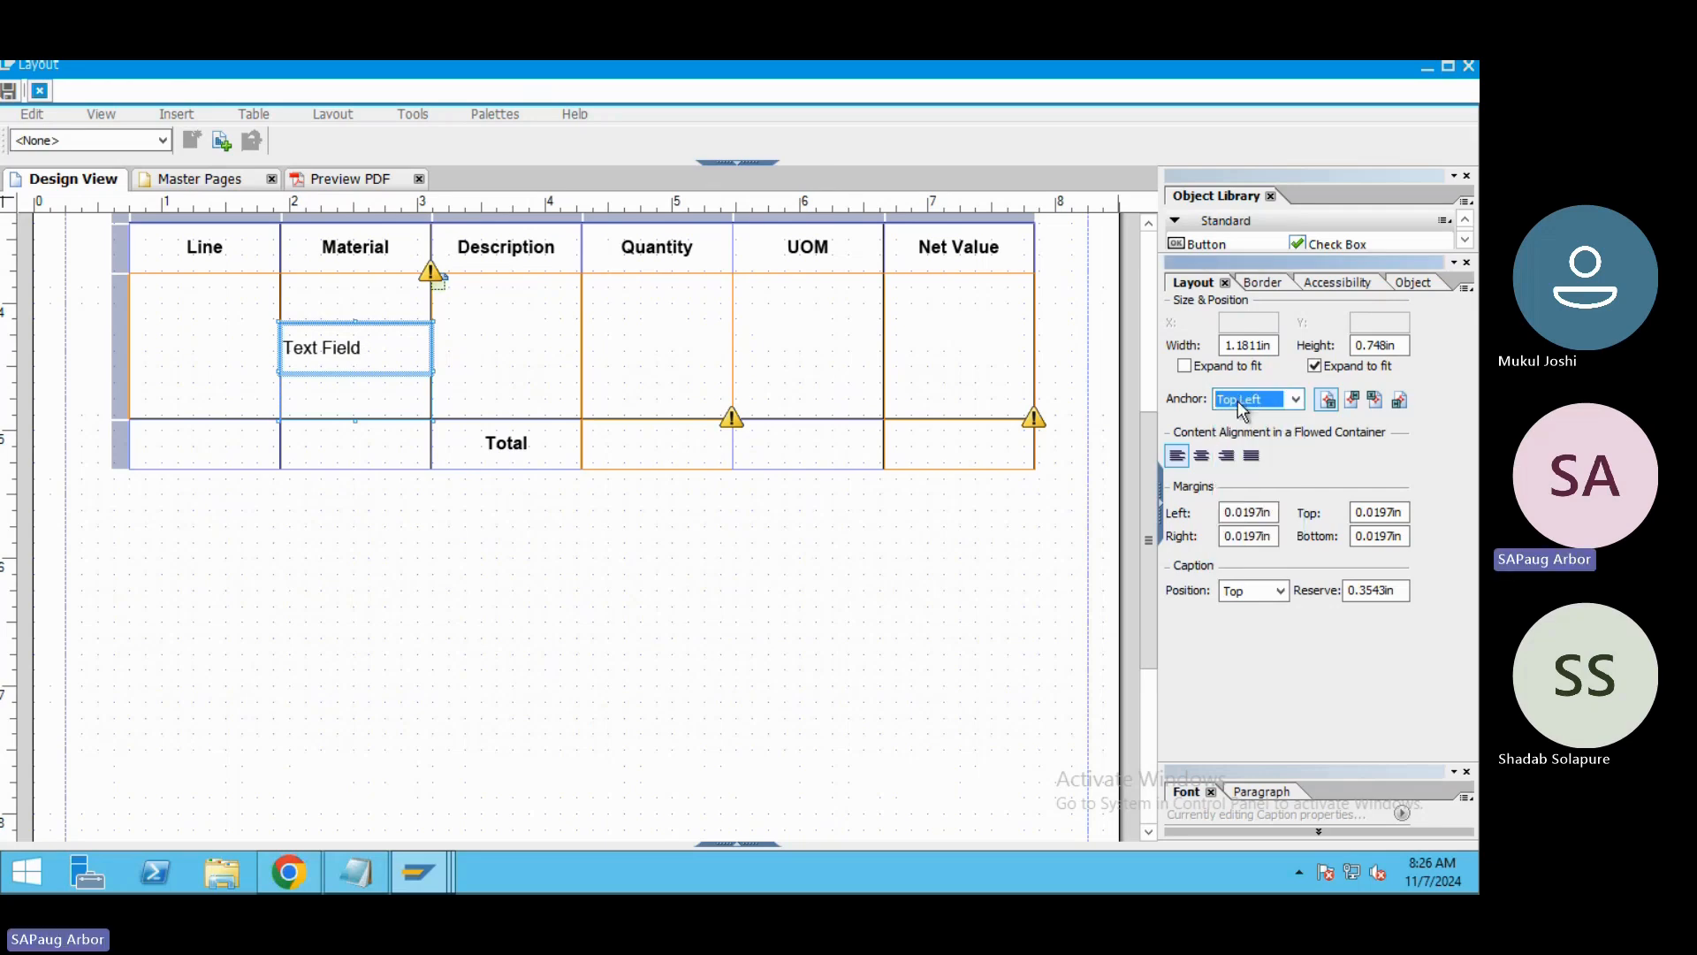
Switch the MATKL field's caption position to Left and undo the last two changes.
left_click(1248, 592)
left_click(1233, 612)
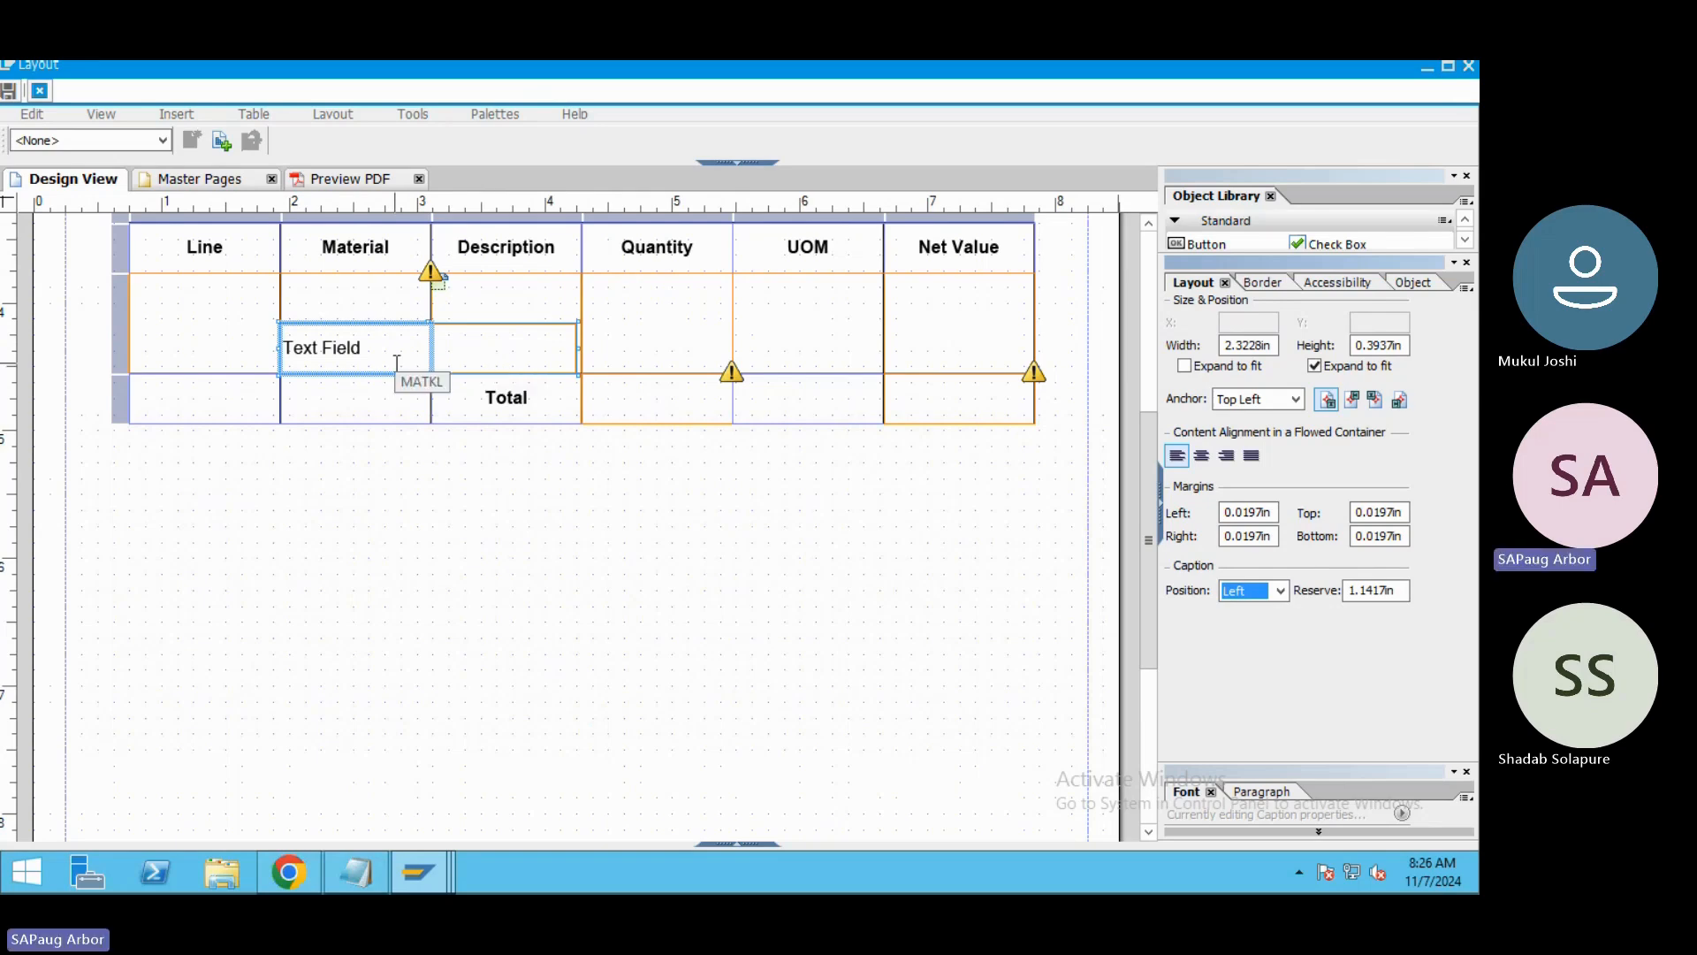
key("ctrl+z")
key("ctrl+z")
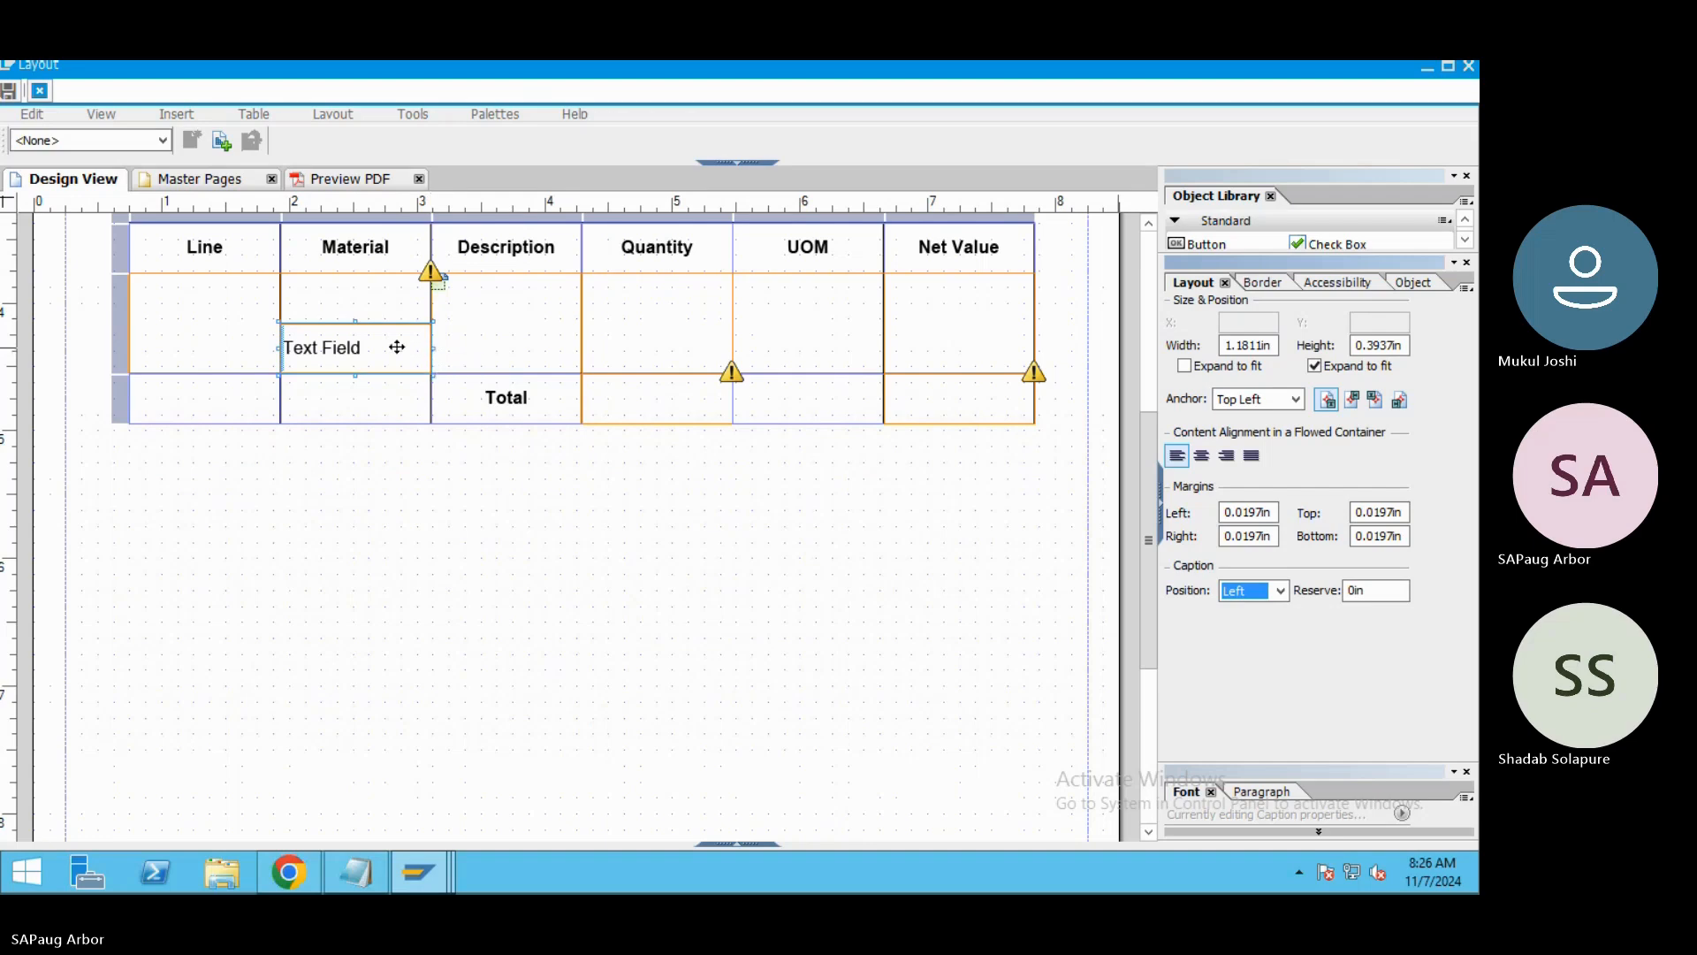
Narrow the MATKL field to about 0.57 in wide and change its caption to "Mat Grp :".
left_click(403, 347)
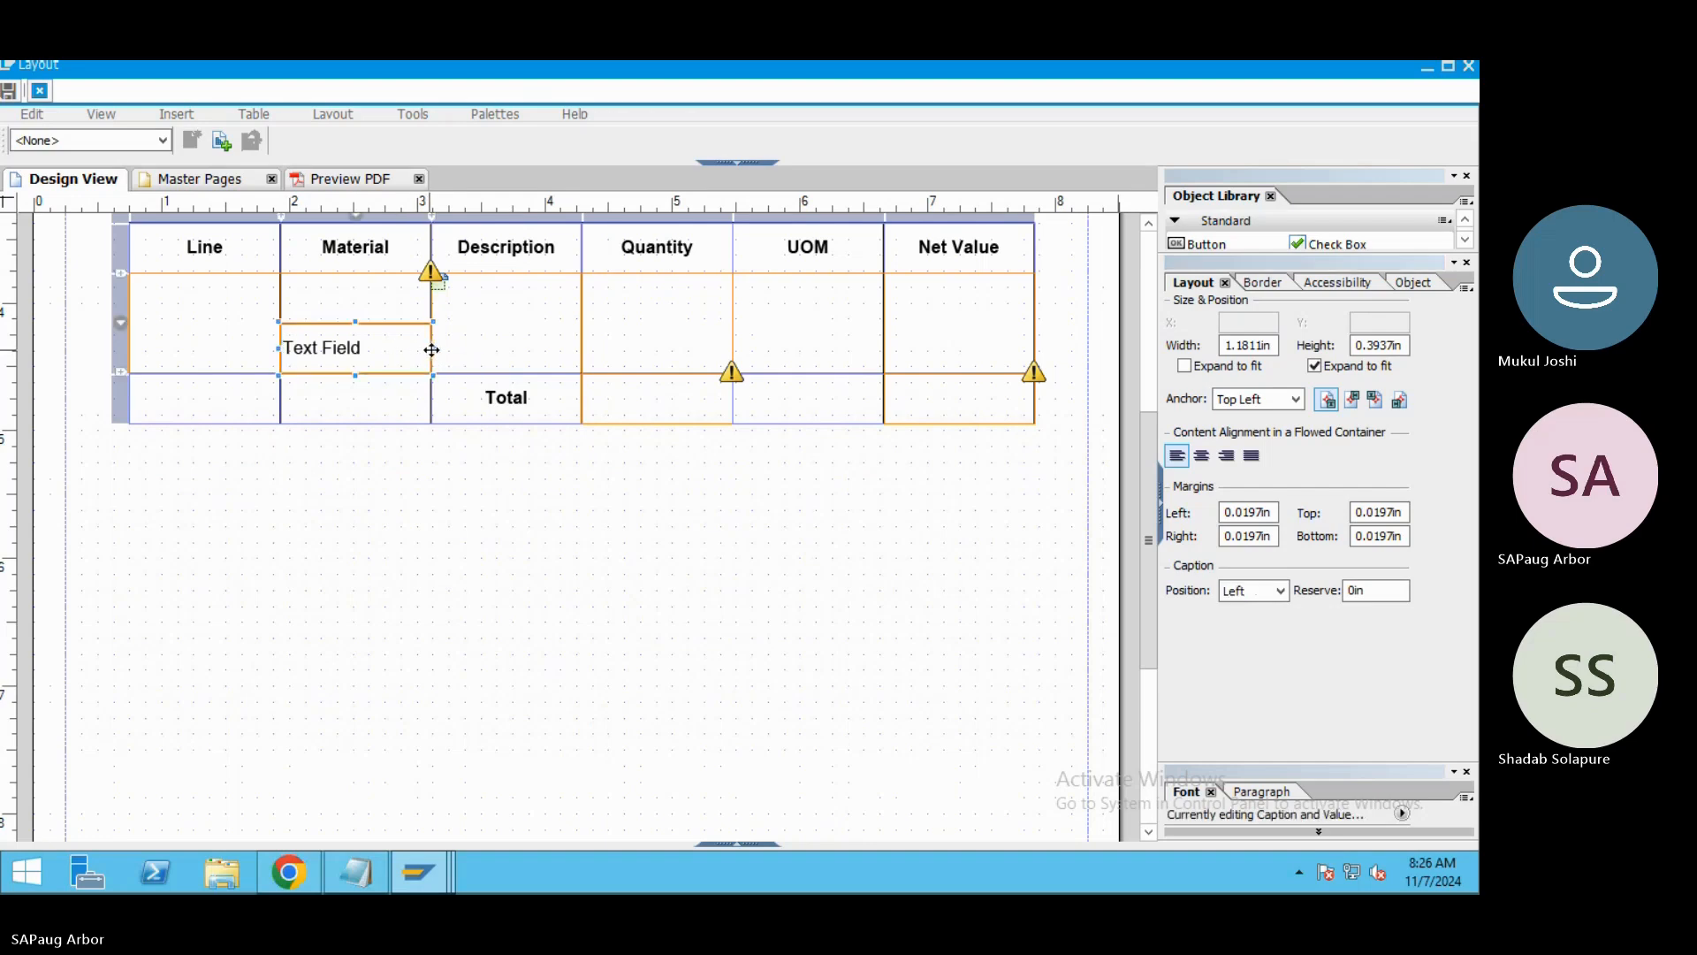
left_click_drag(432, 348, 354, 347)
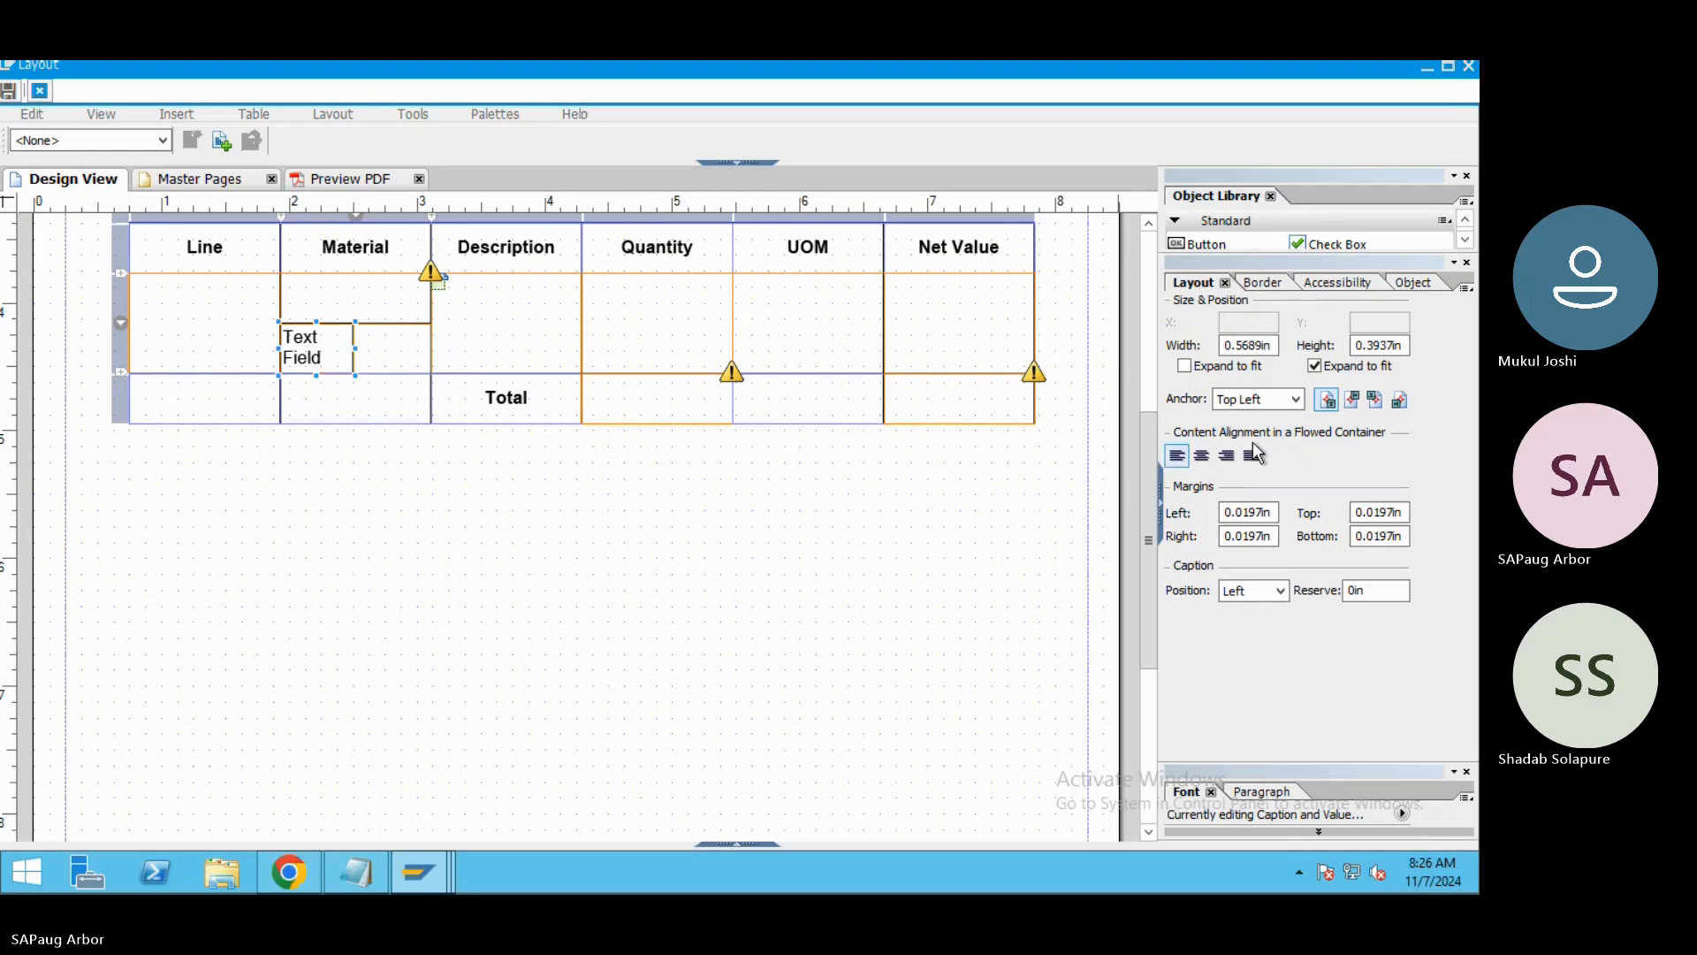
left_click(1412, 280)
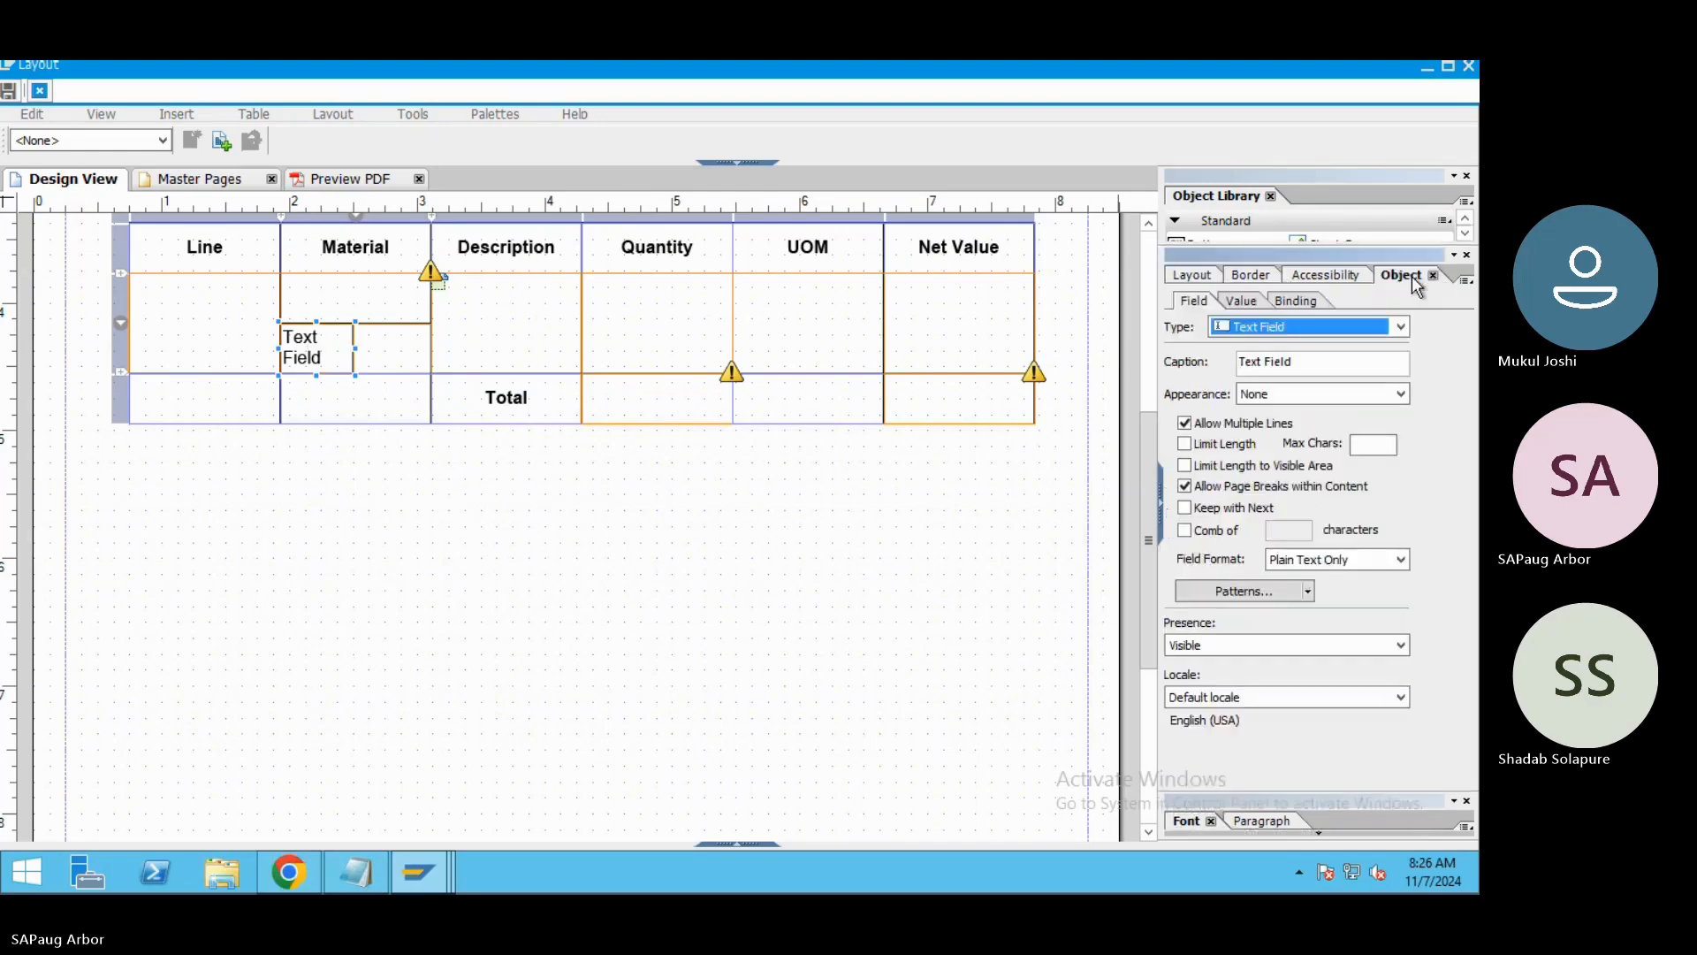
left_click(1294, 364)
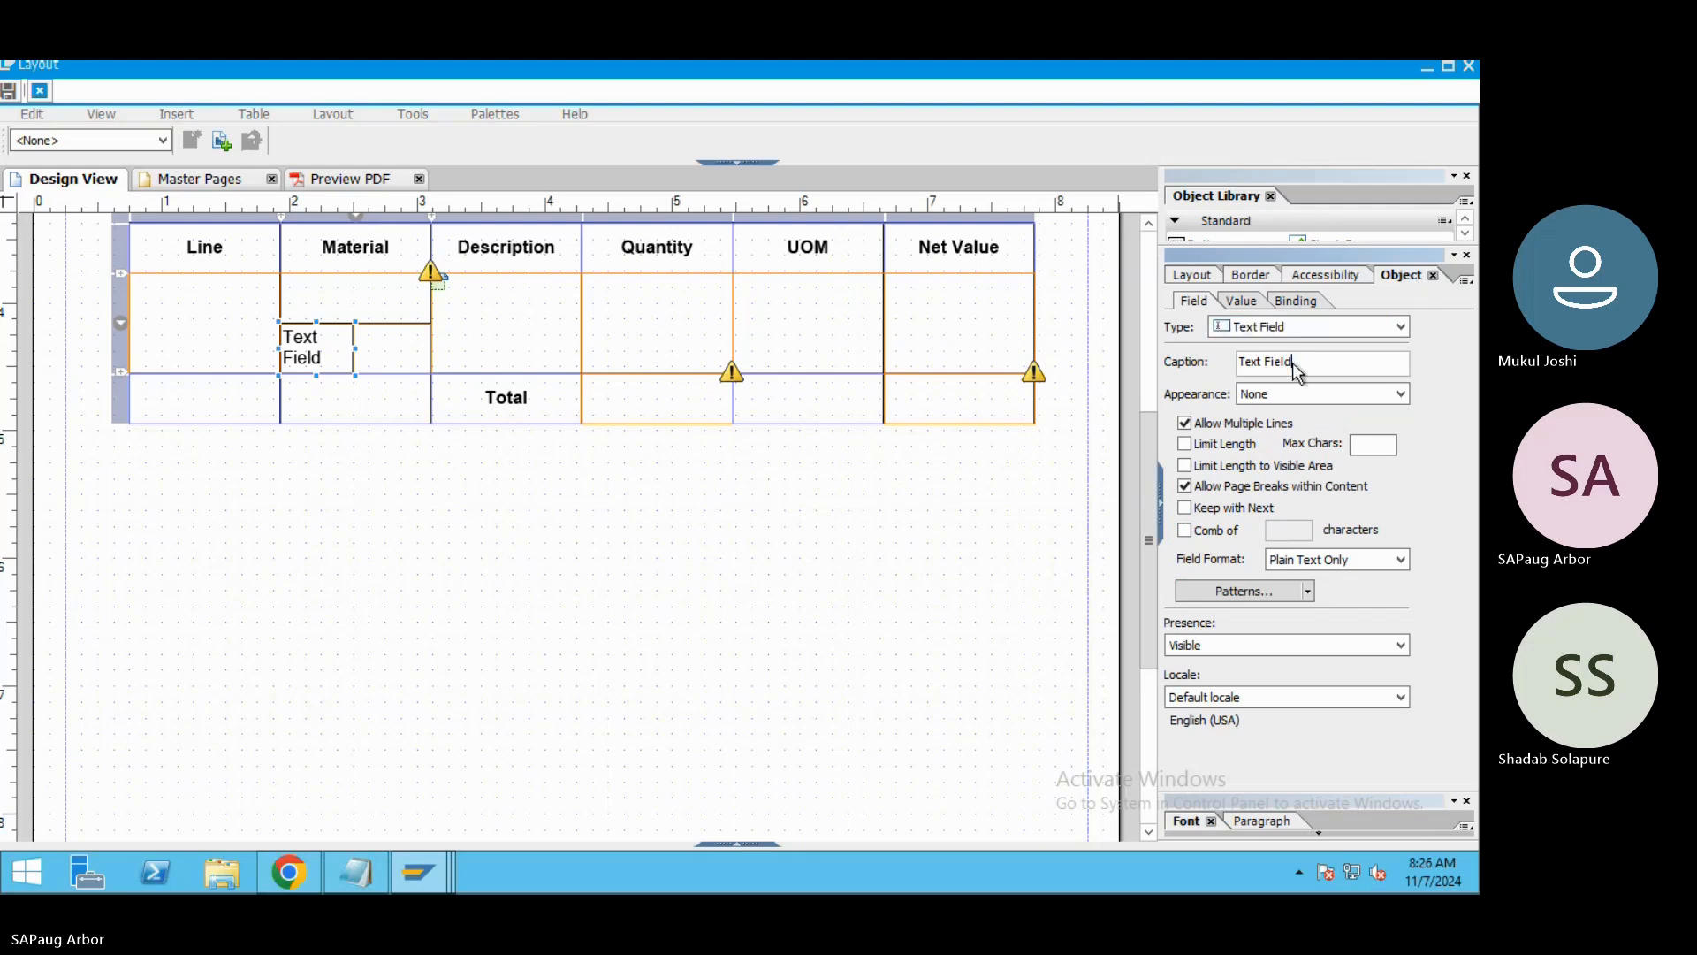
left_click_drag(1293, 363, 1226, 369)
key("BackSpace")
type("Mat Grp")
key("Return")
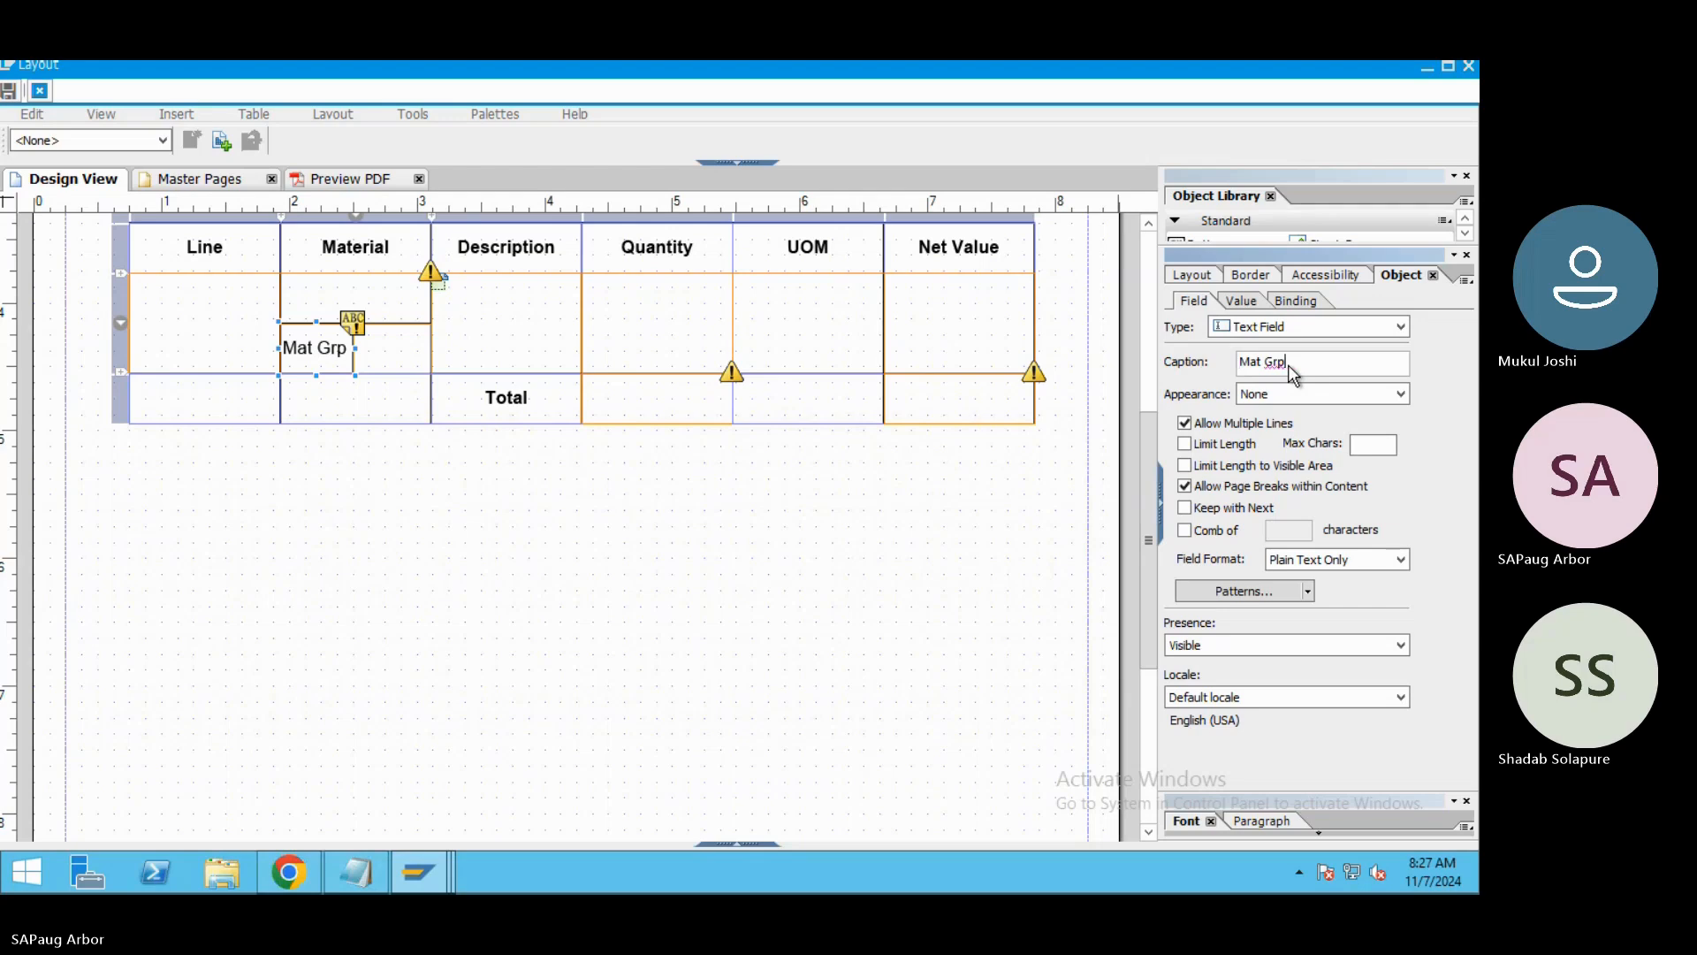
type(":")
left_click(1400, 395)
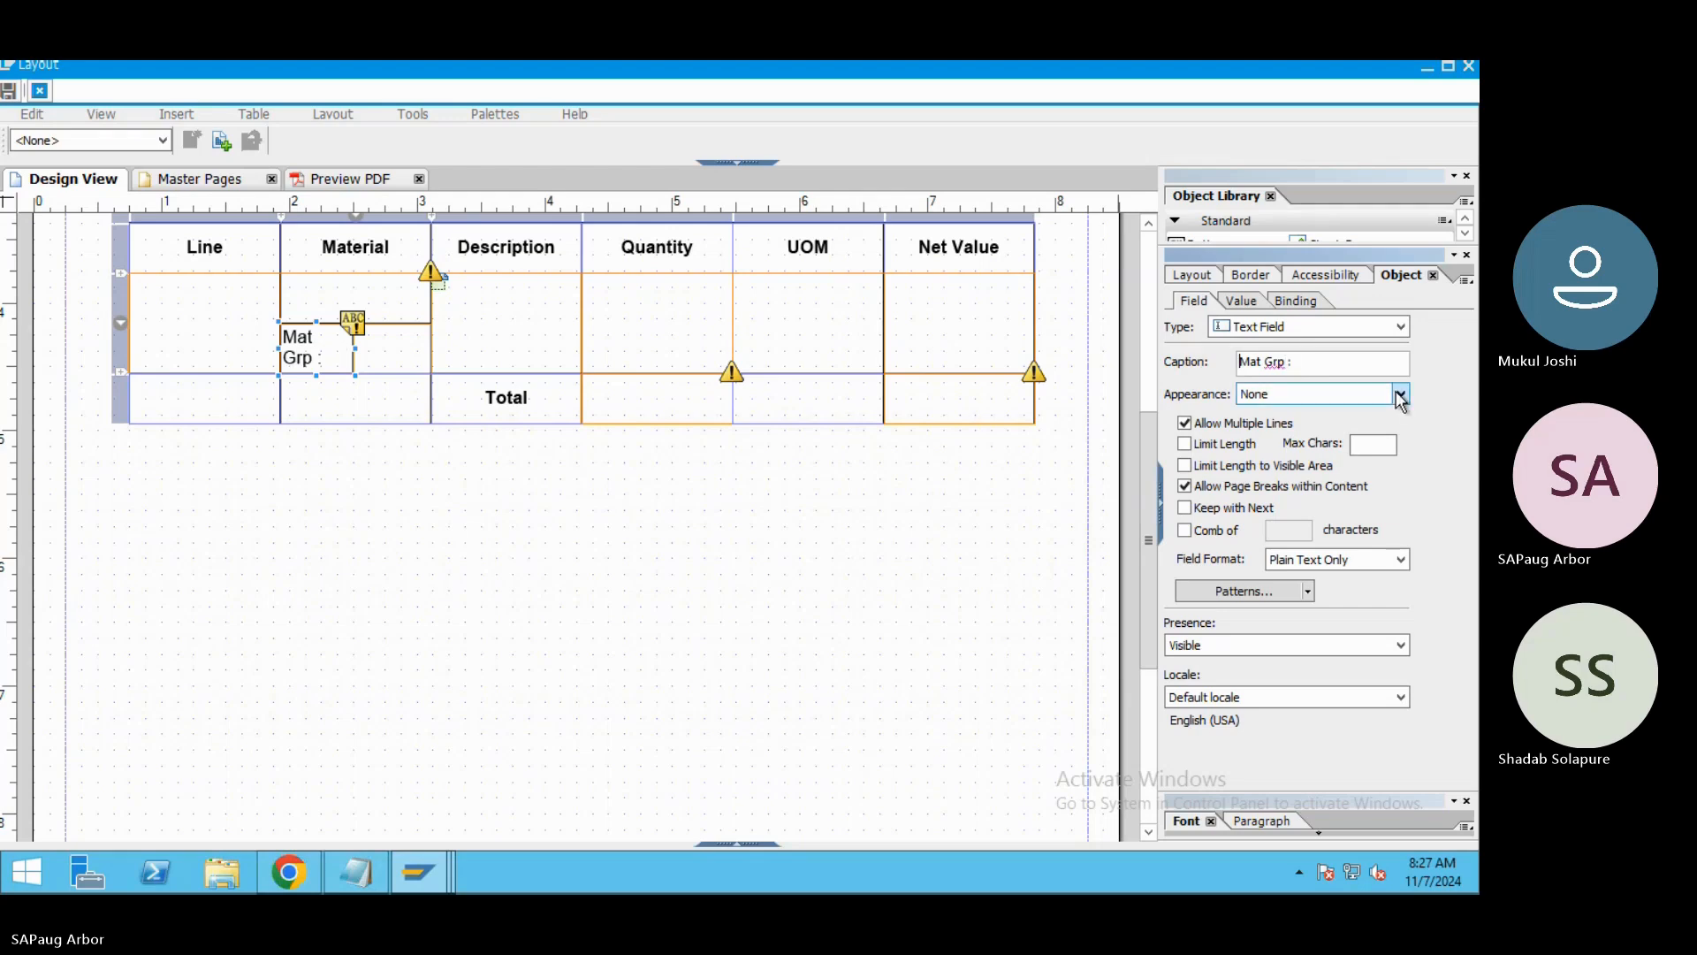
Remove the space before the colon so the field's caption reads "Mat Grp:".
left_click(1291, 366)
key("BackSpace")
type("\\")
key("BackSpace")
key("BackSpace")
type(":")
key("Return")
left_click(348, 320)
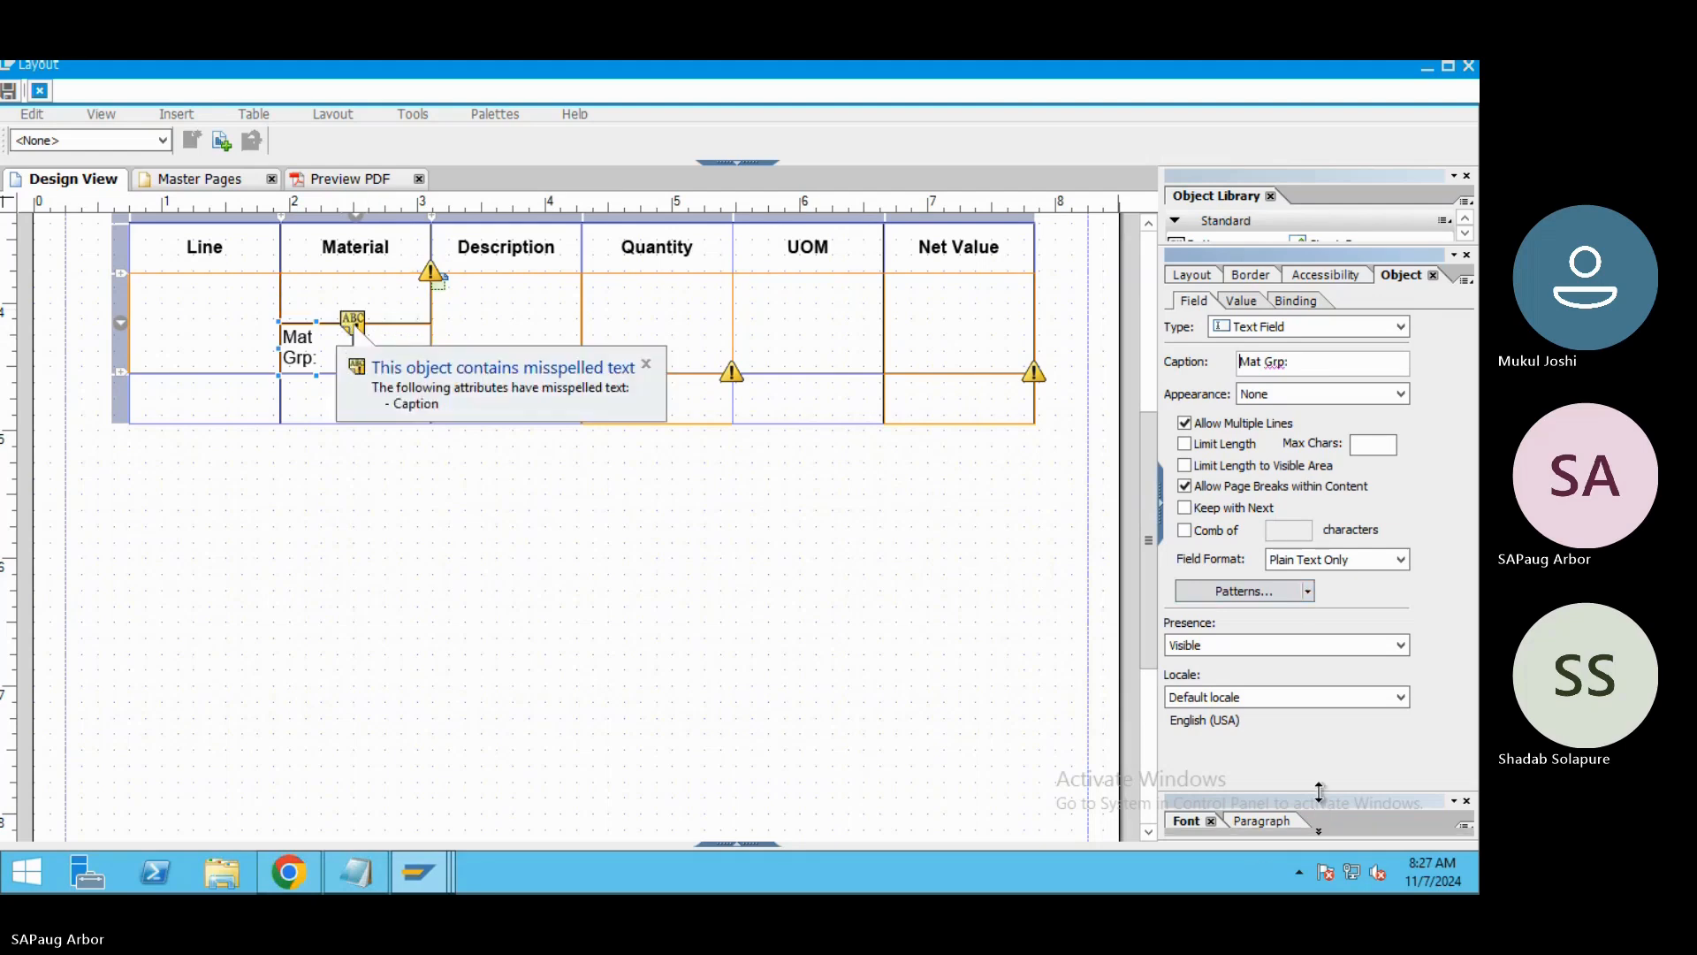
Enlarge the font settings area and set the font size of the Mat Grp: field to 8.
left_click_drag(1318, 750, 1320, 504)
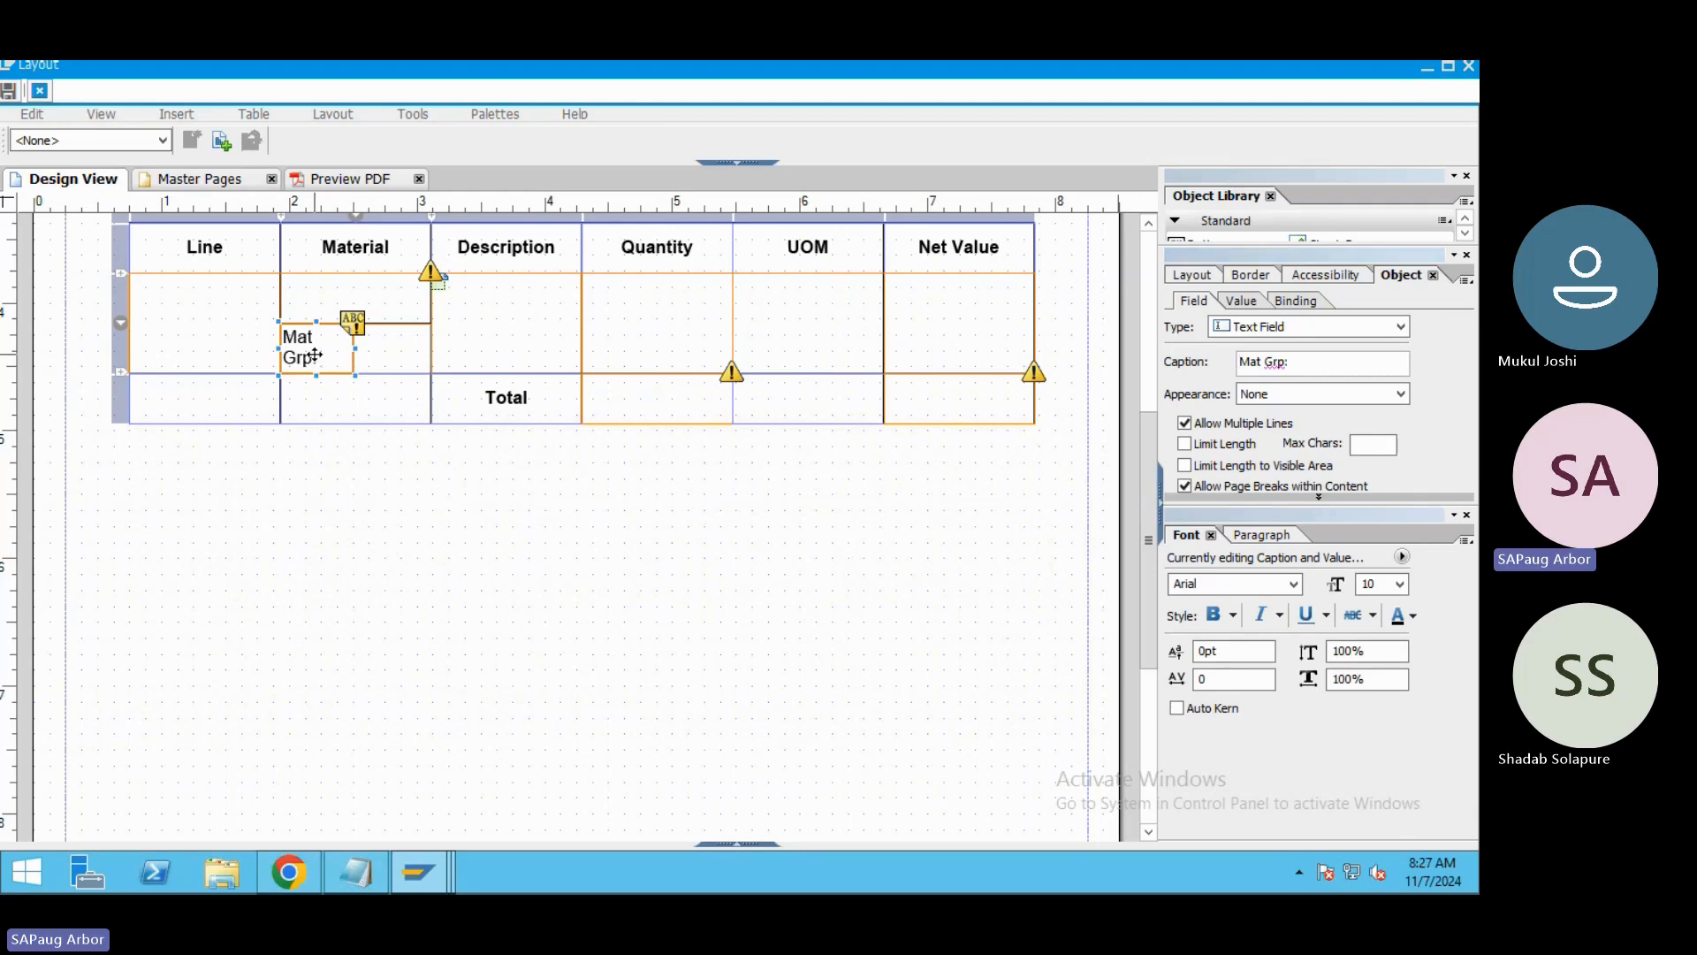
left_click(1399, 584)
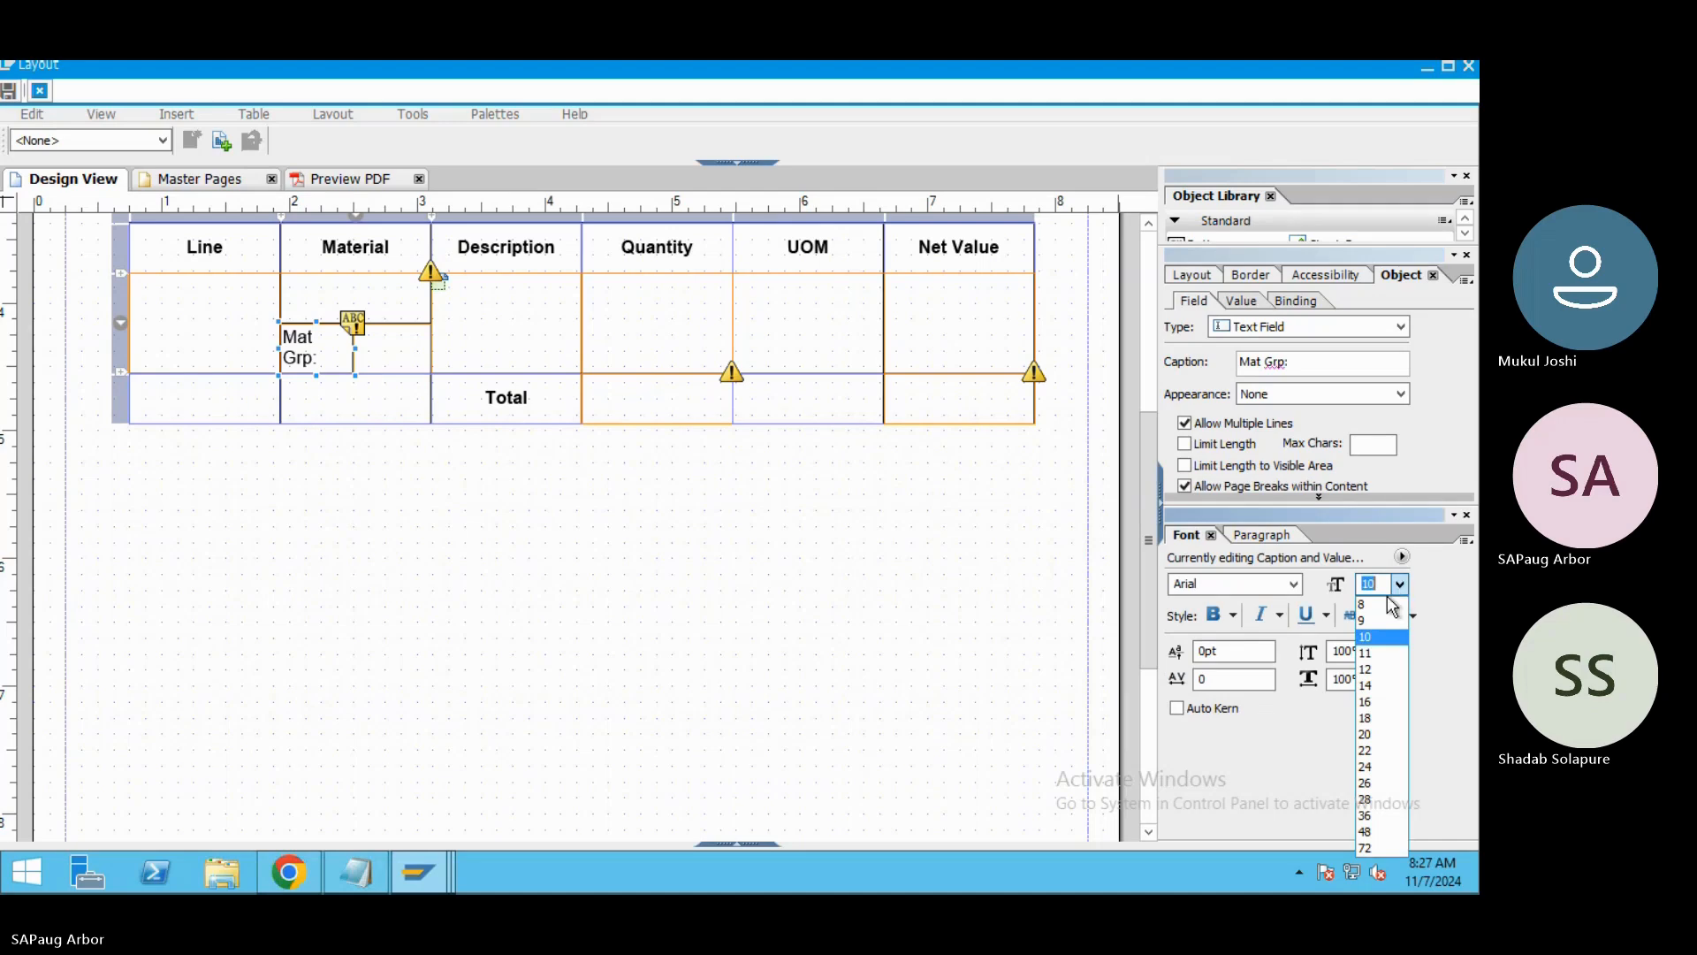
left_click(1388, 606)
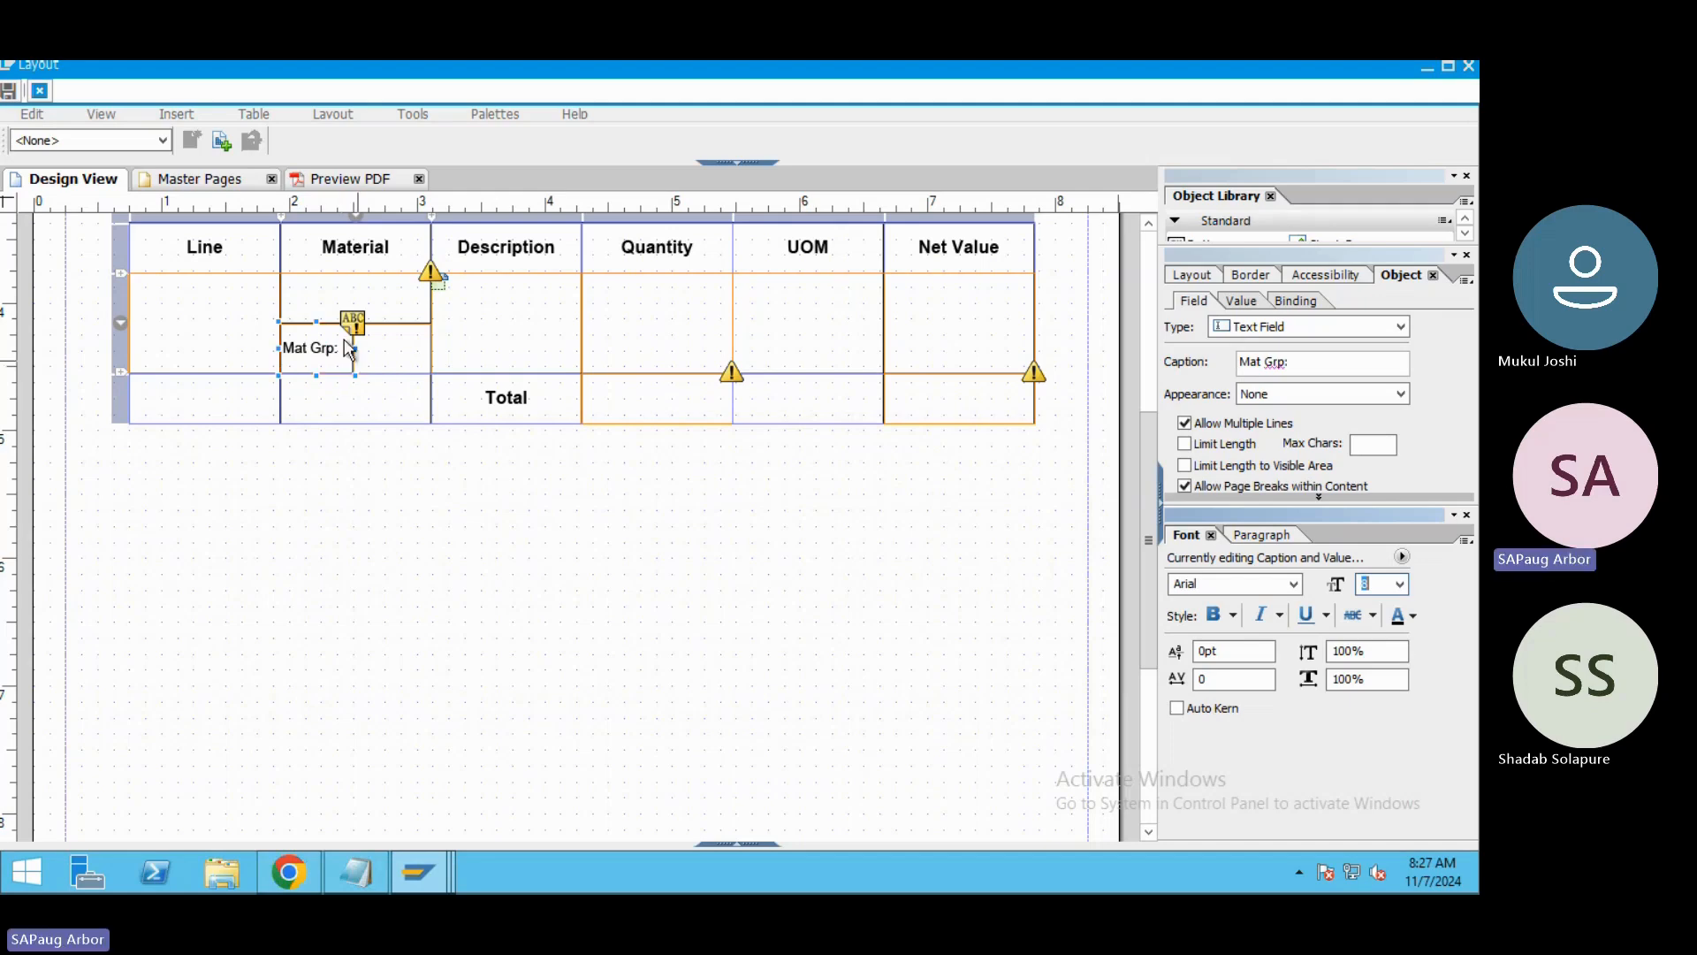
Inspect the warning on the Mat Grp: field, dismiss its message and deselect the field.
mouse_move(353, 336)
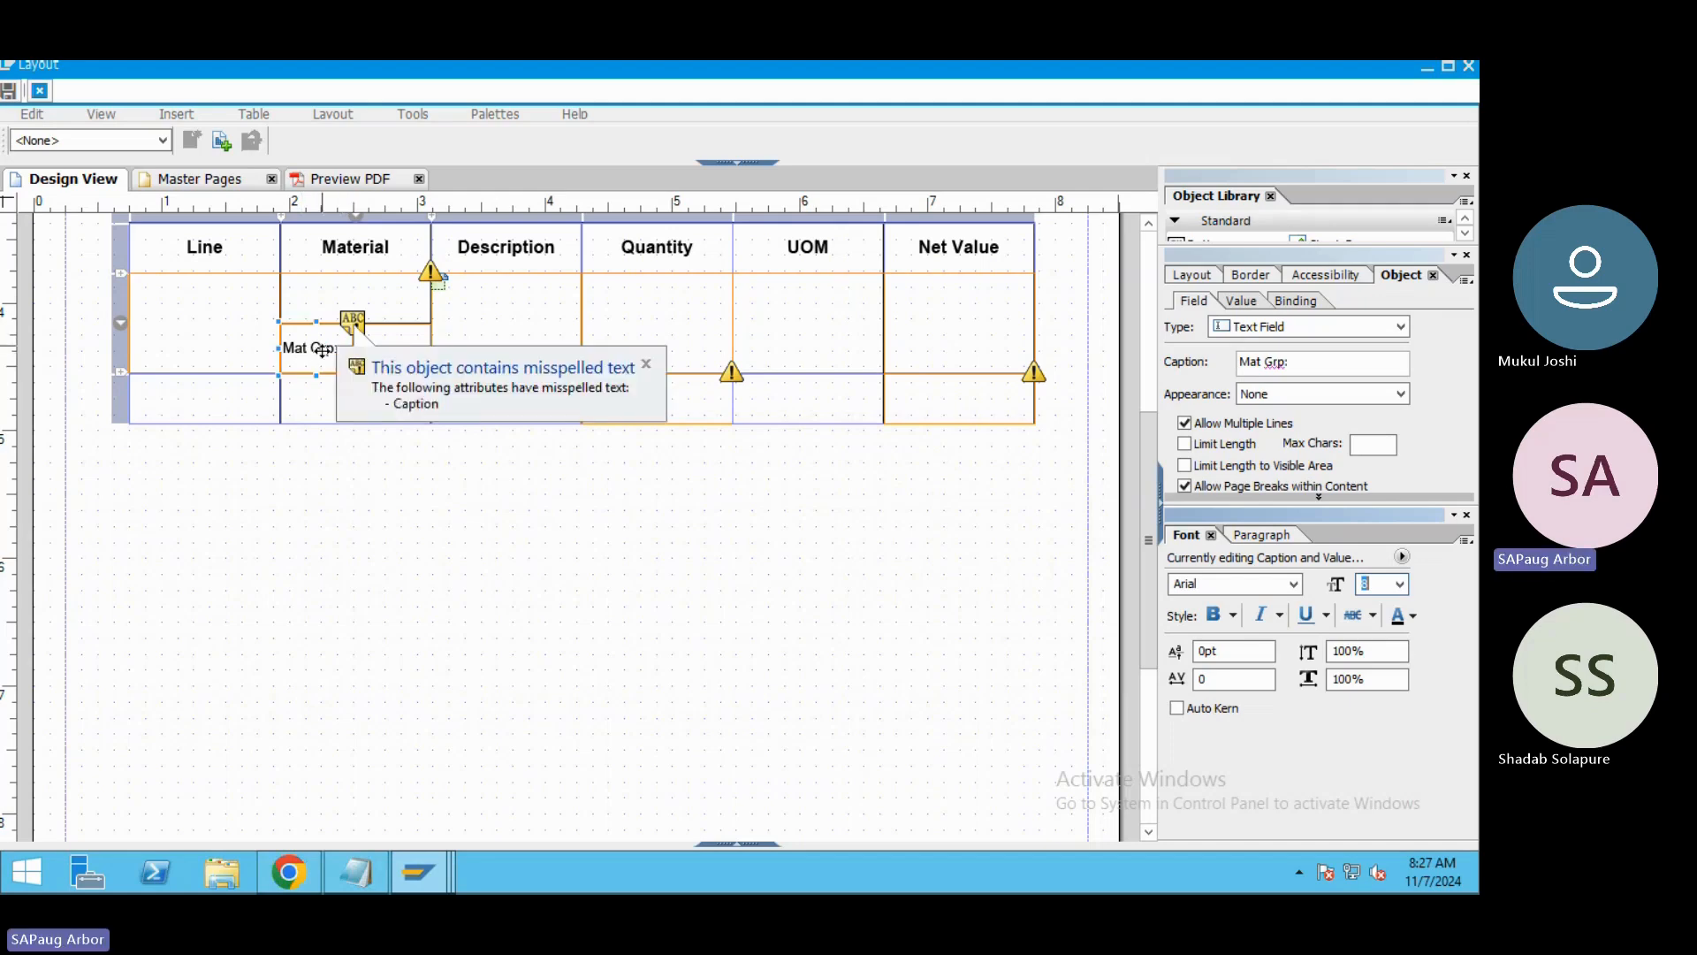
left_click(646, 364)
mouse_move(354, 325)
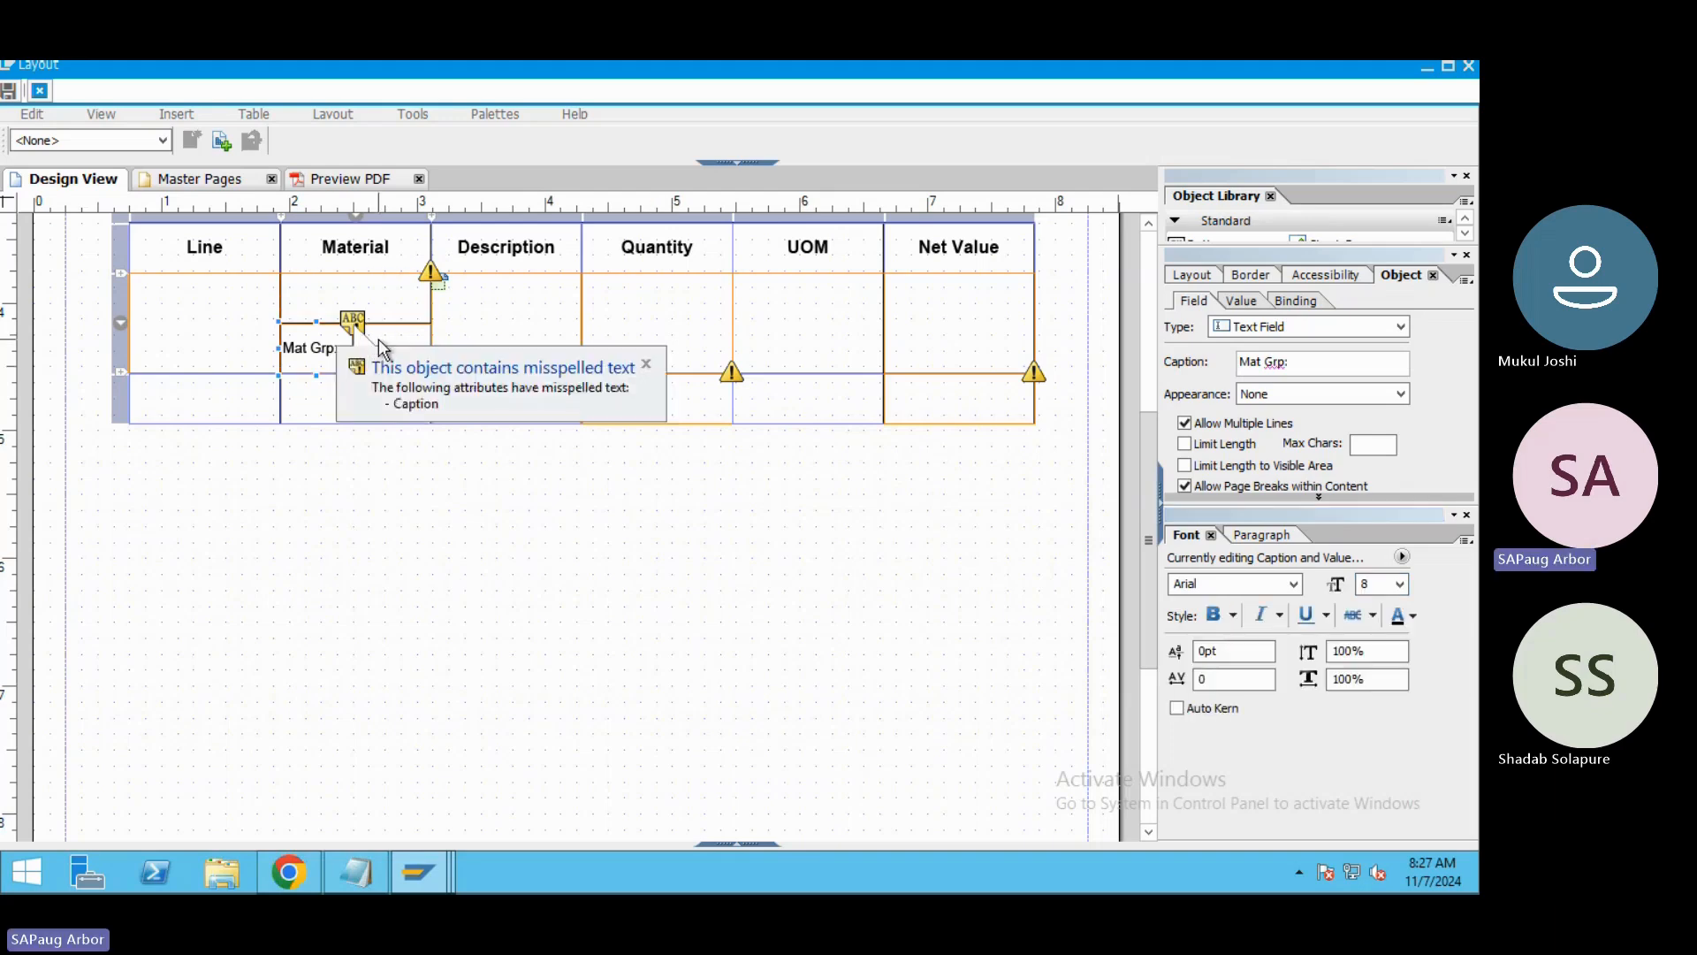
left_click(399, 343)
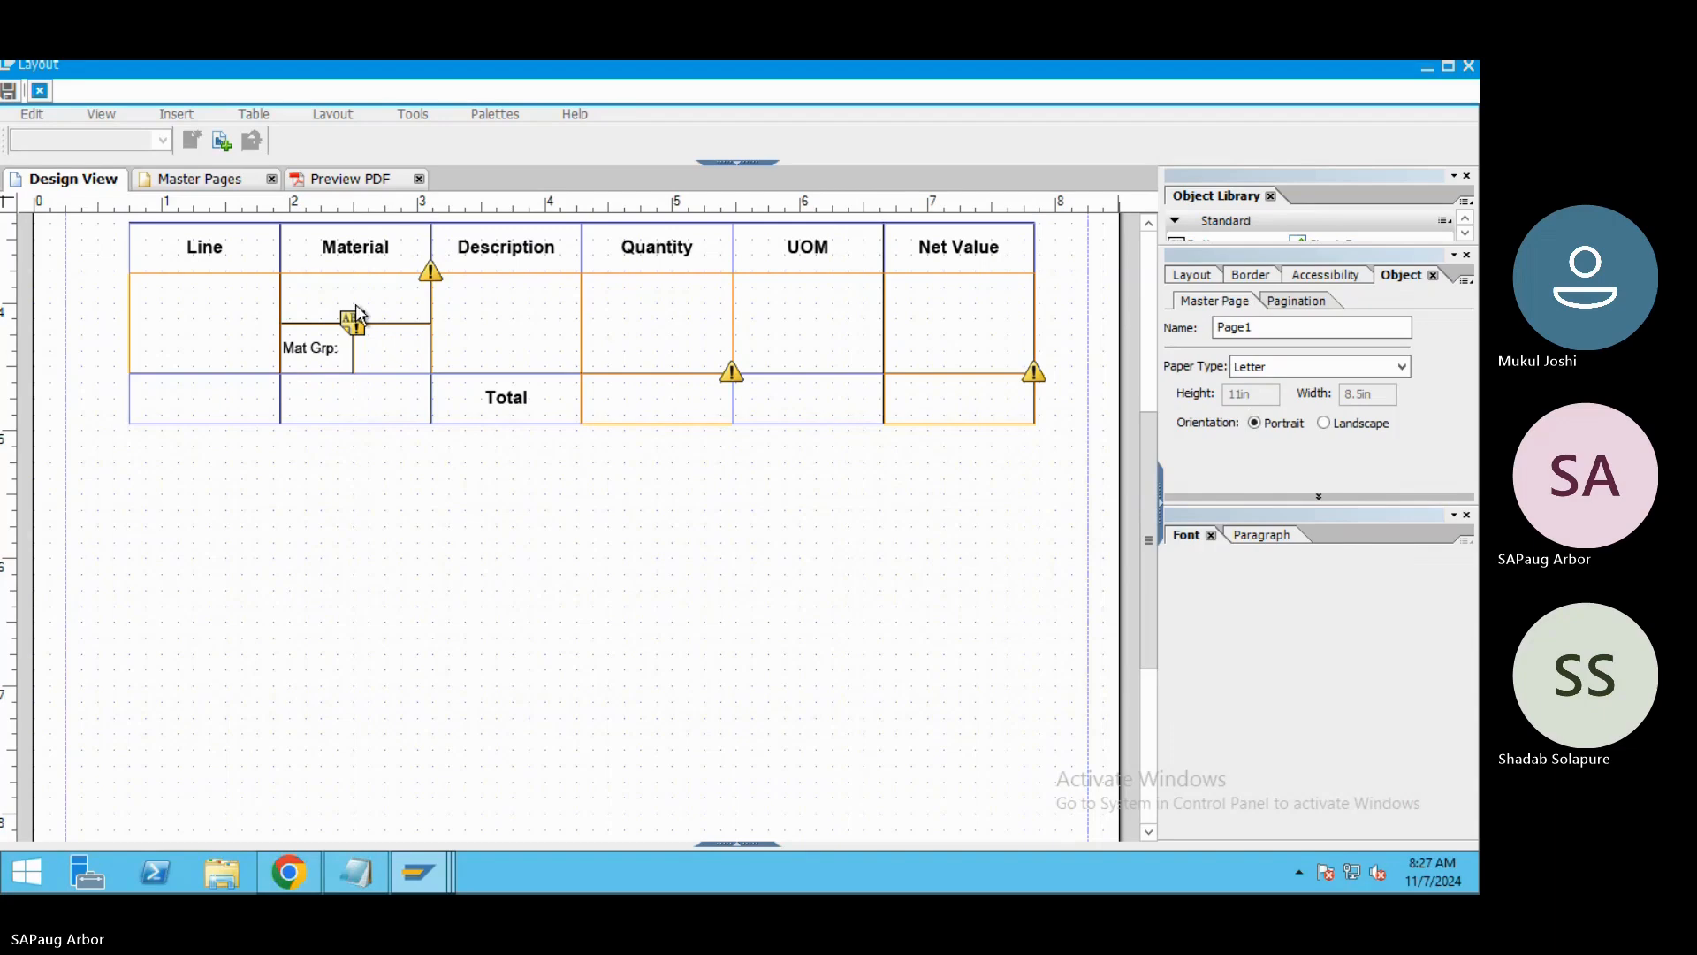
Dismiss the misspelled-text notice on the Mat Grp: field and review the field's size and position settings.
mouse_move(353, 324)
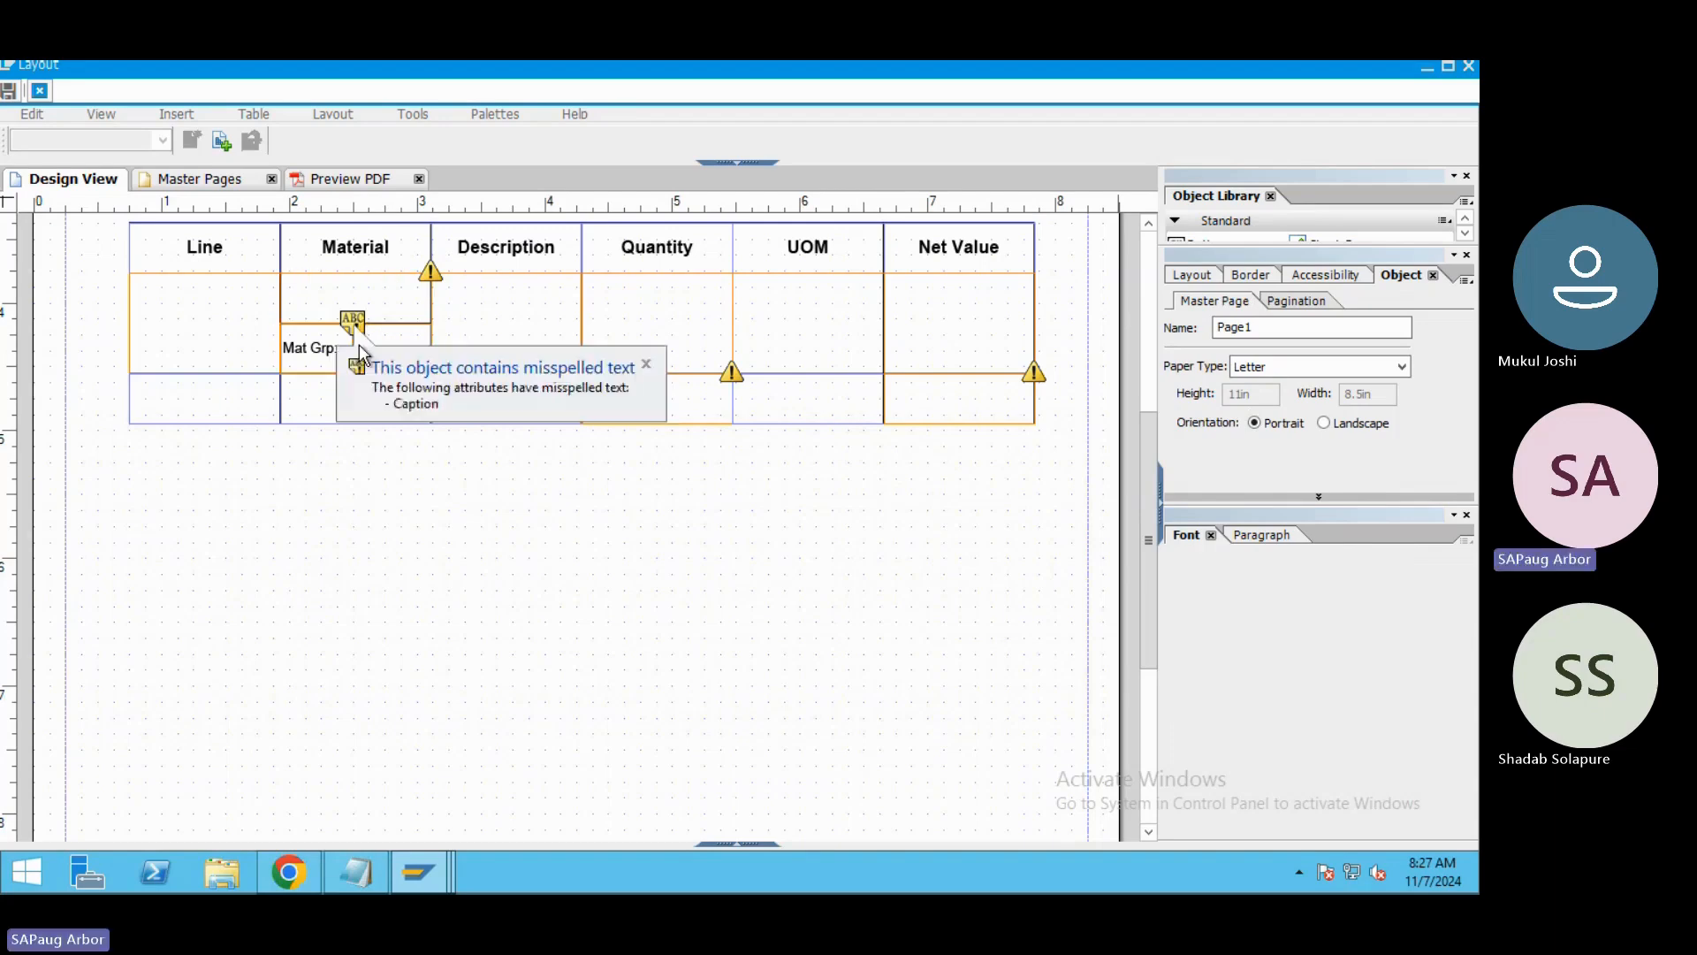
left_click(644, 367)
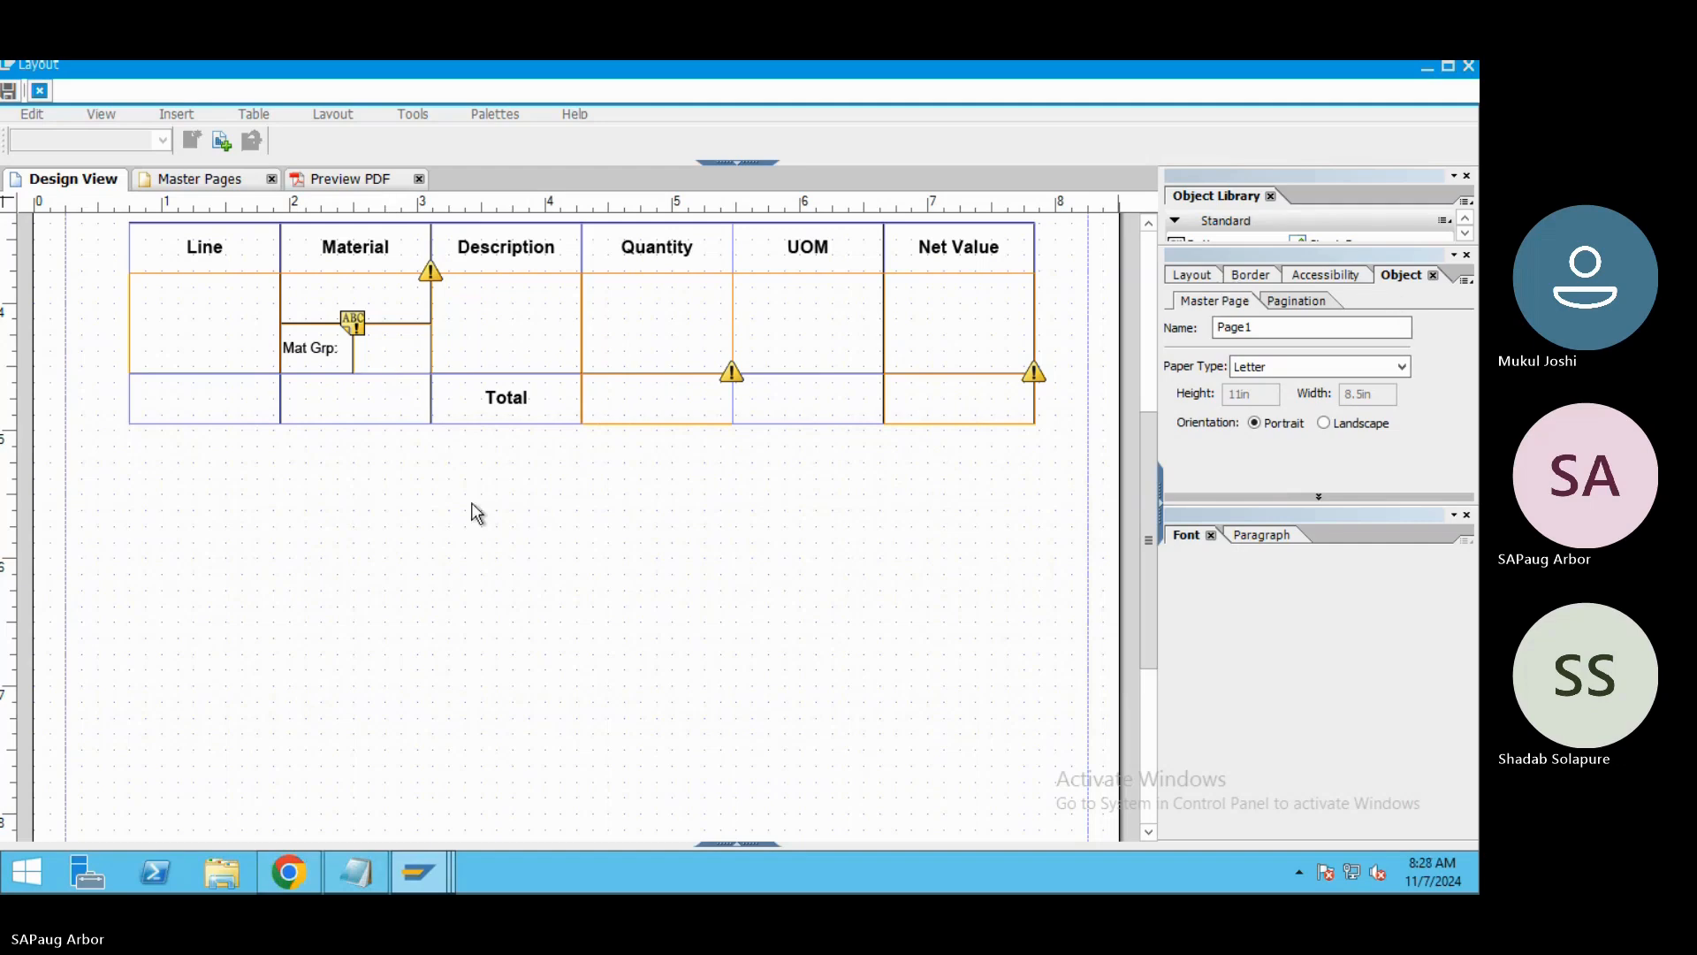
left_click(319, 355)
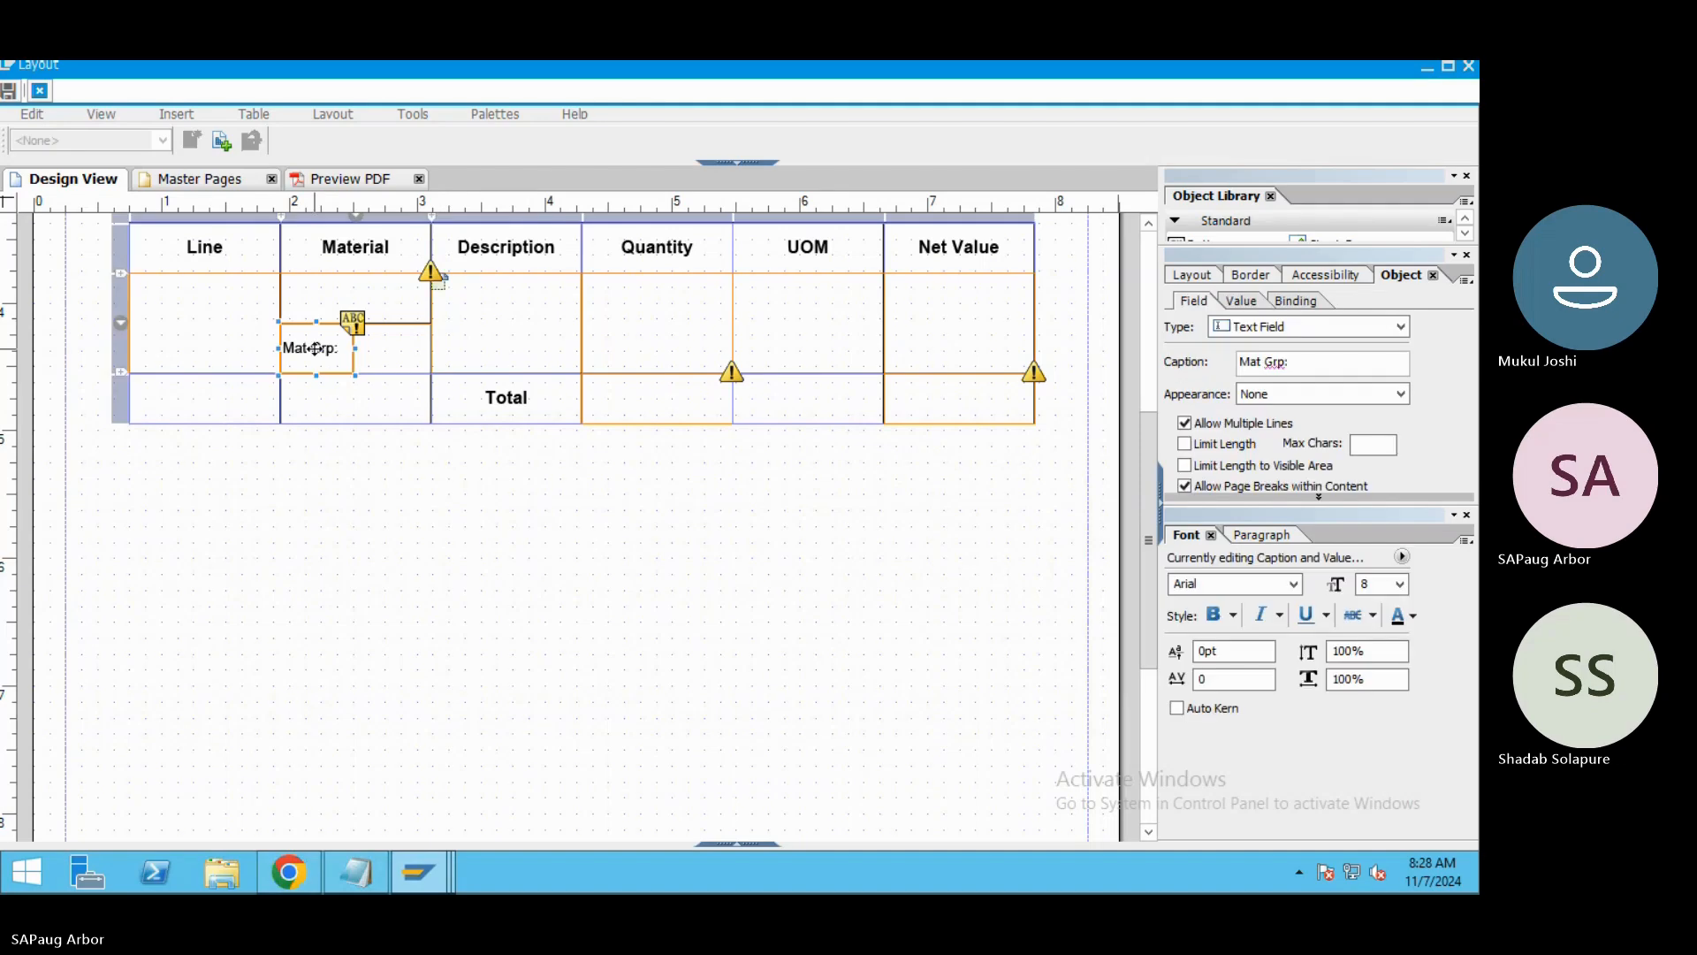
left_click(382, 357)
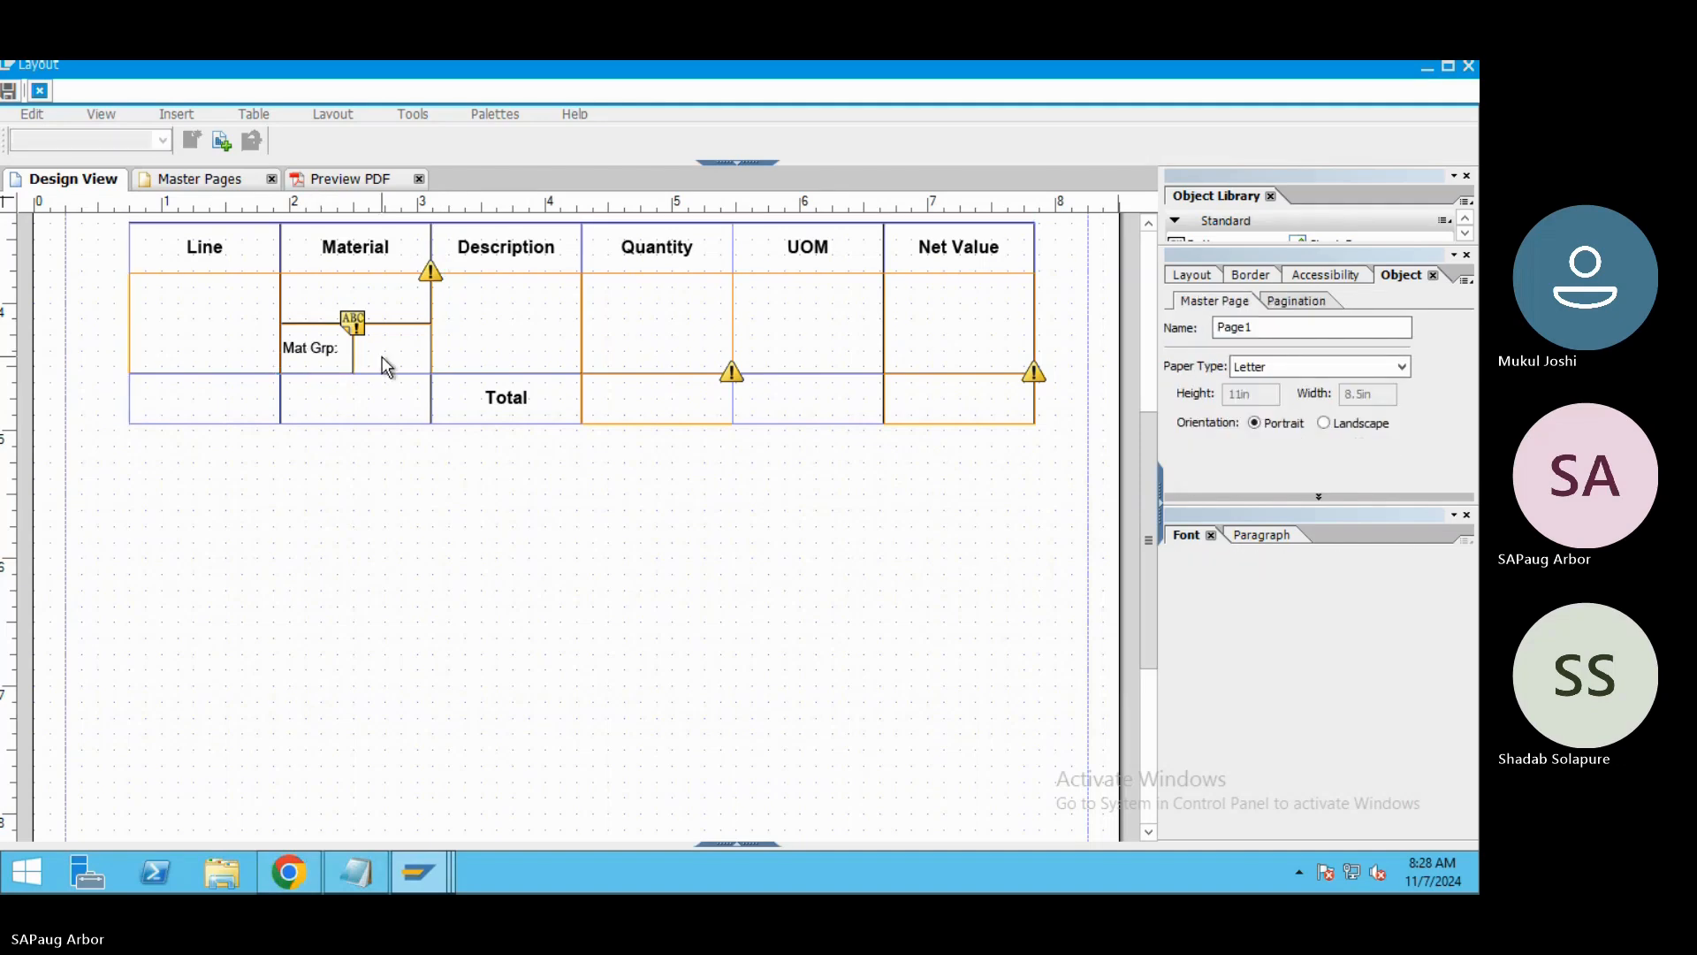
left_click(311, 358)
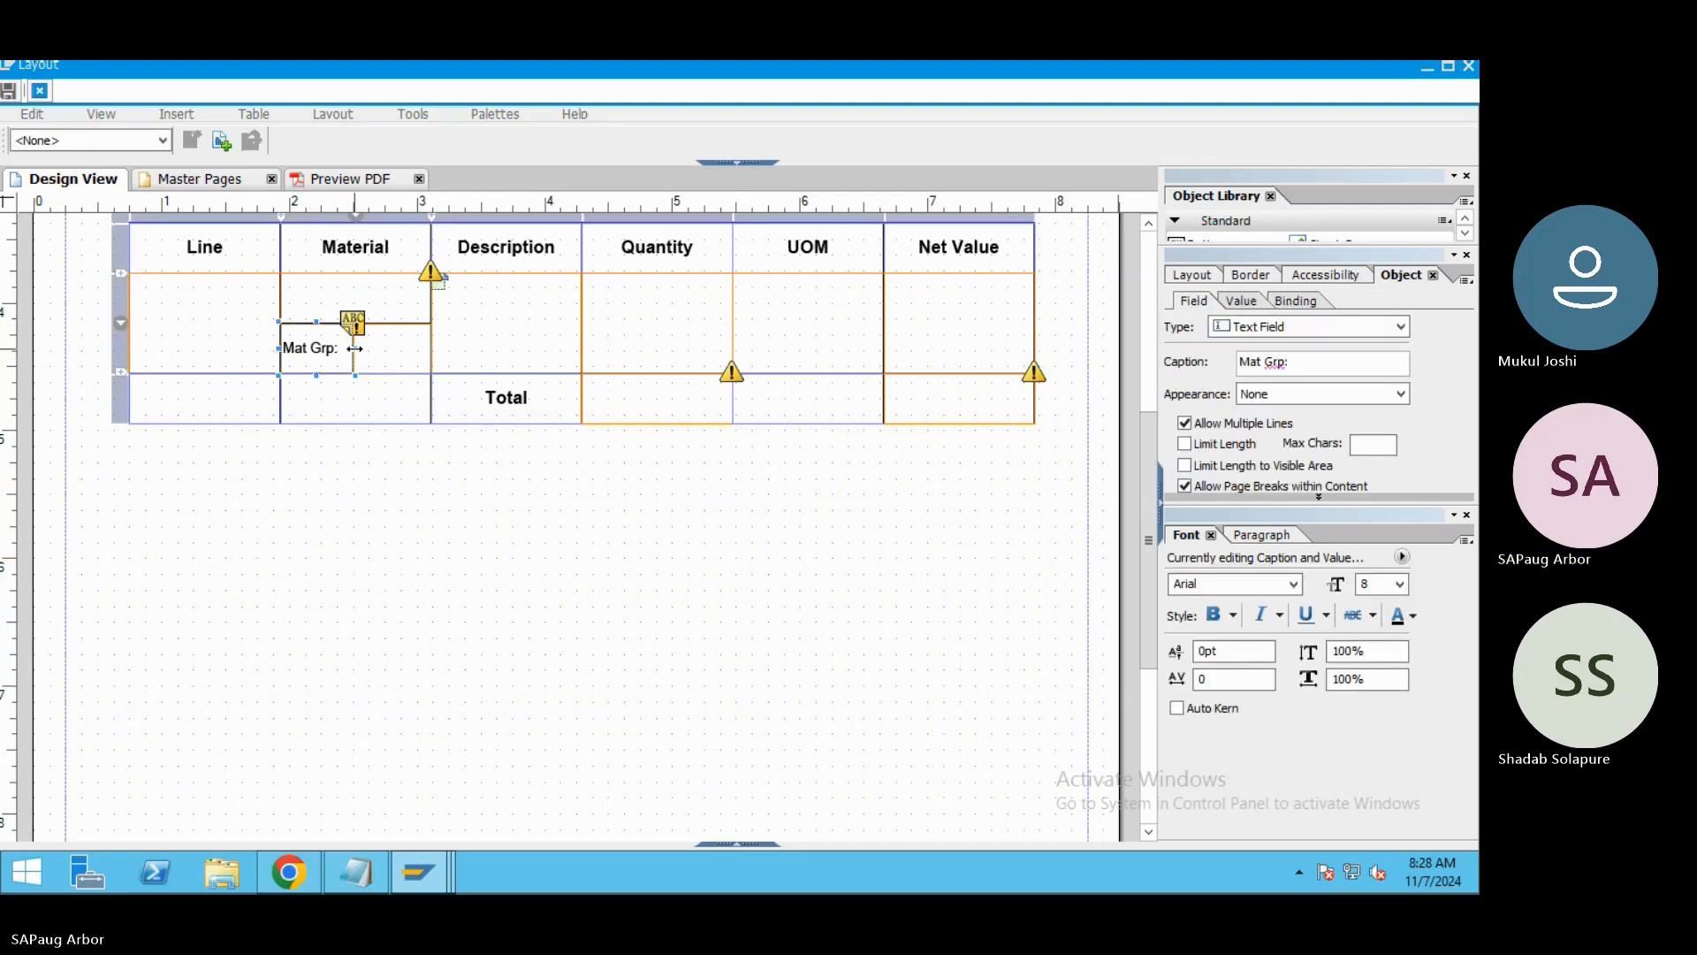
mouse_move(354, 347)
left_mouse_down()
mouse_move(403, 344)
mouse_move(355, 348)
left_mouse_up()
left_click(1202, 277)
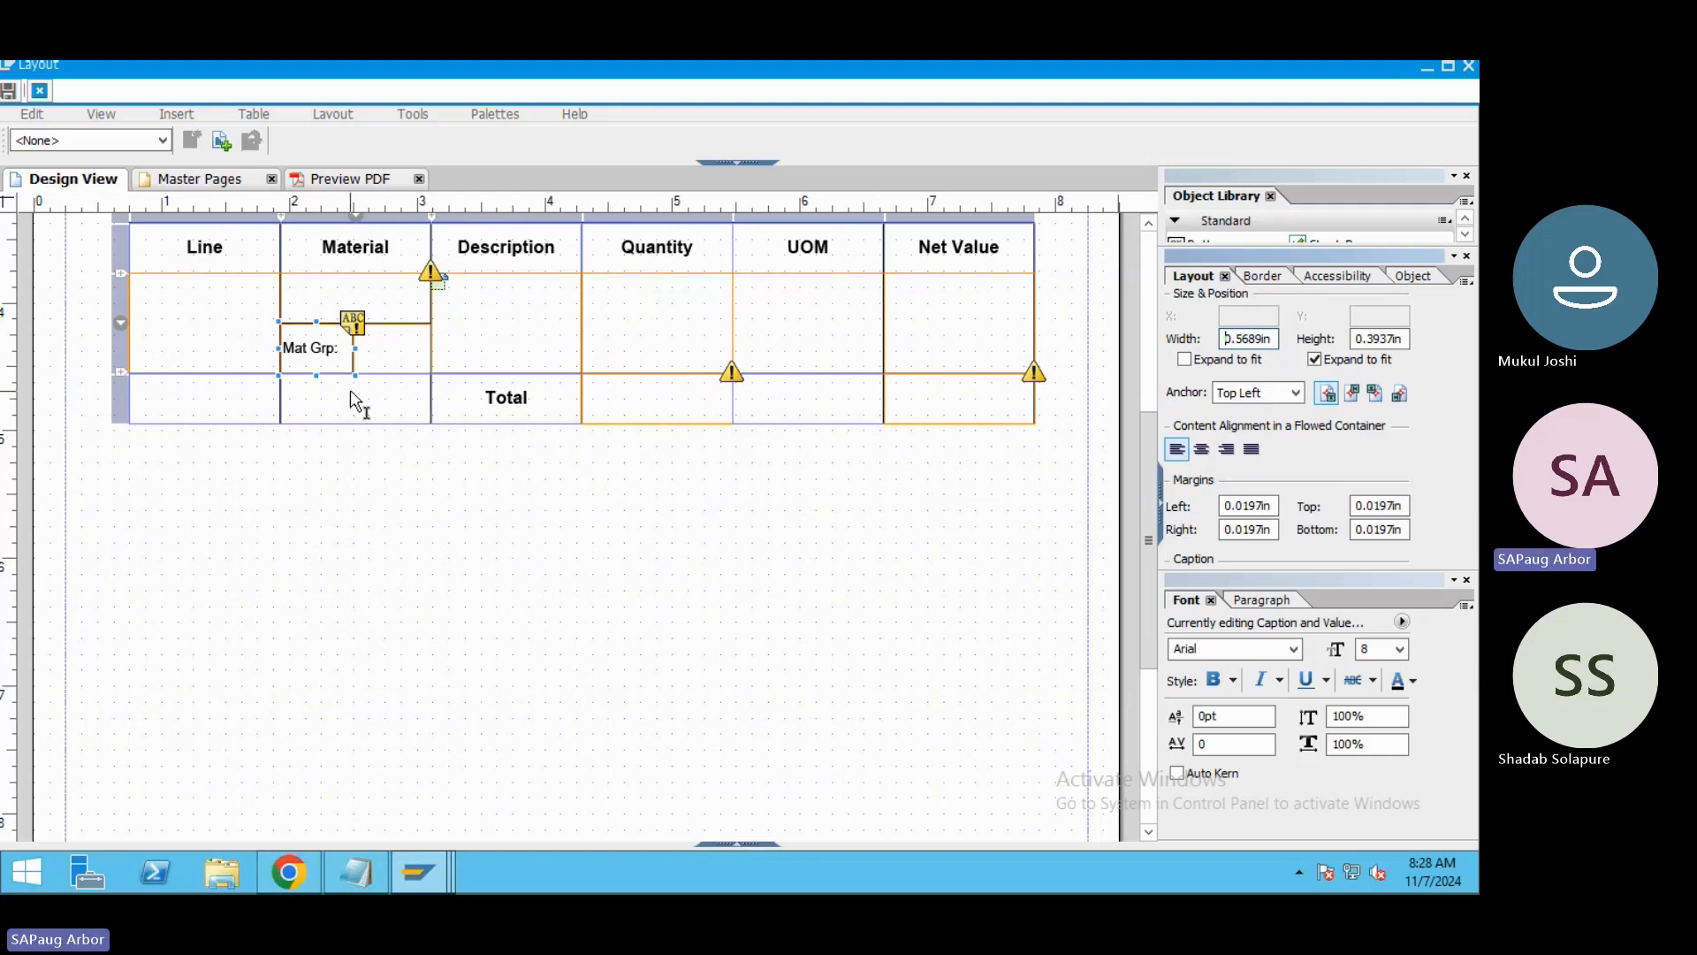
left_click(394, 346)
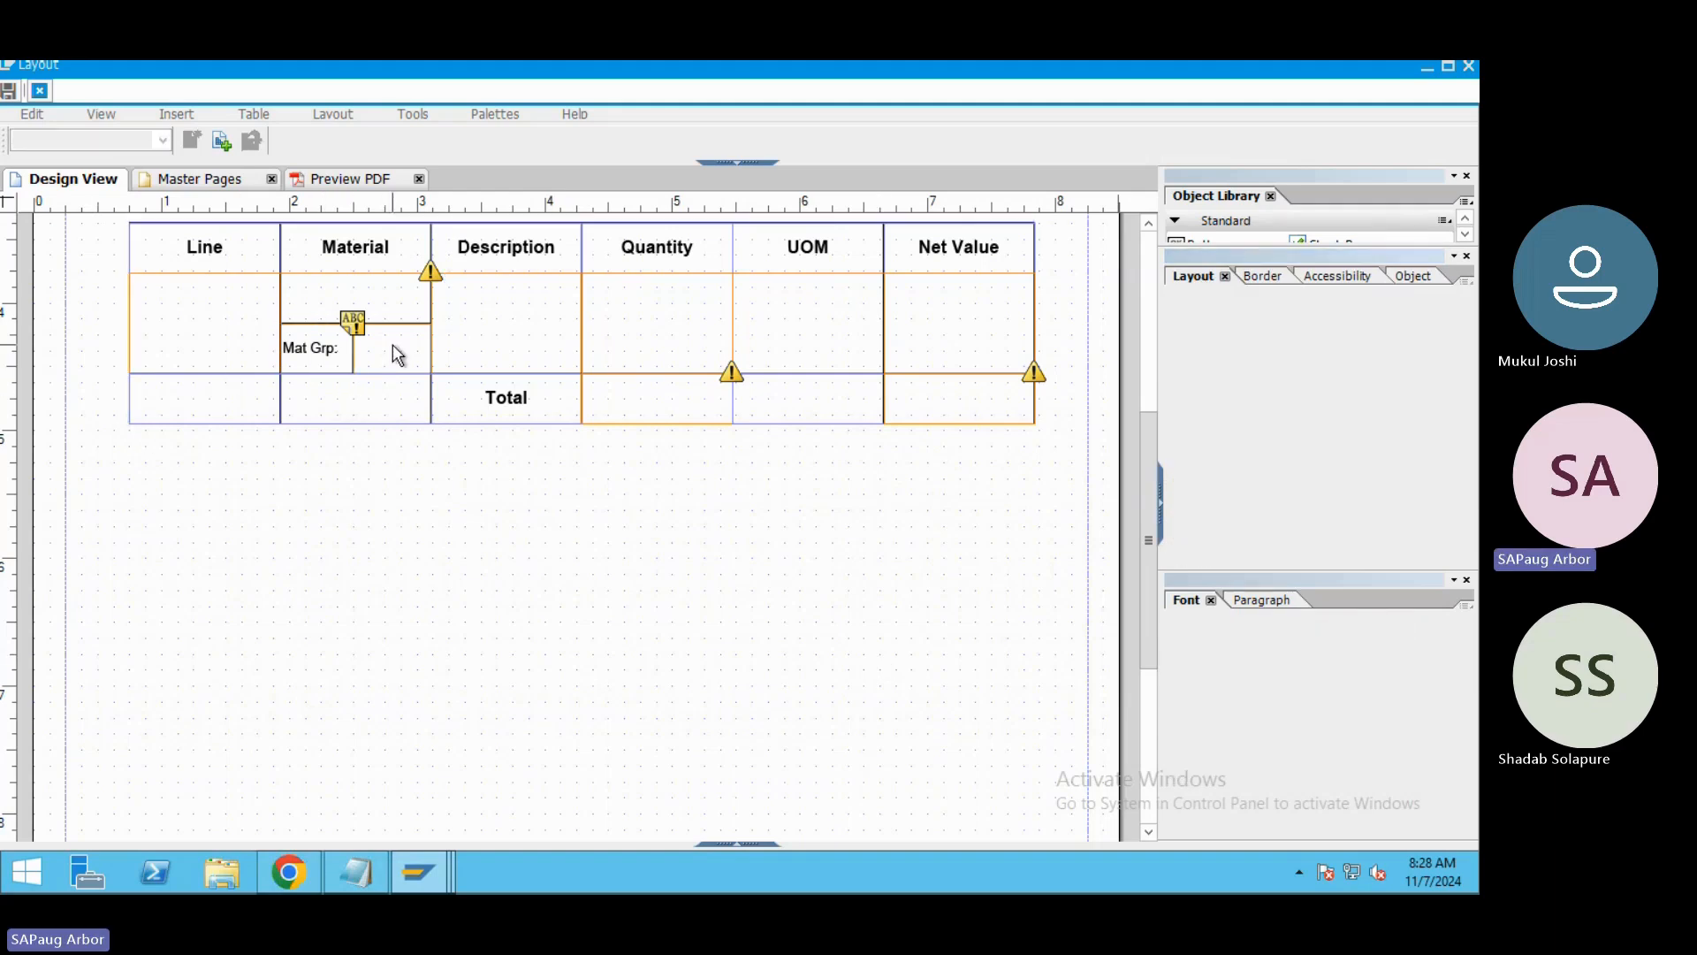
Review the Mat Grp: field's object properties and the available positions for its caption.
left_click(1407, 277)
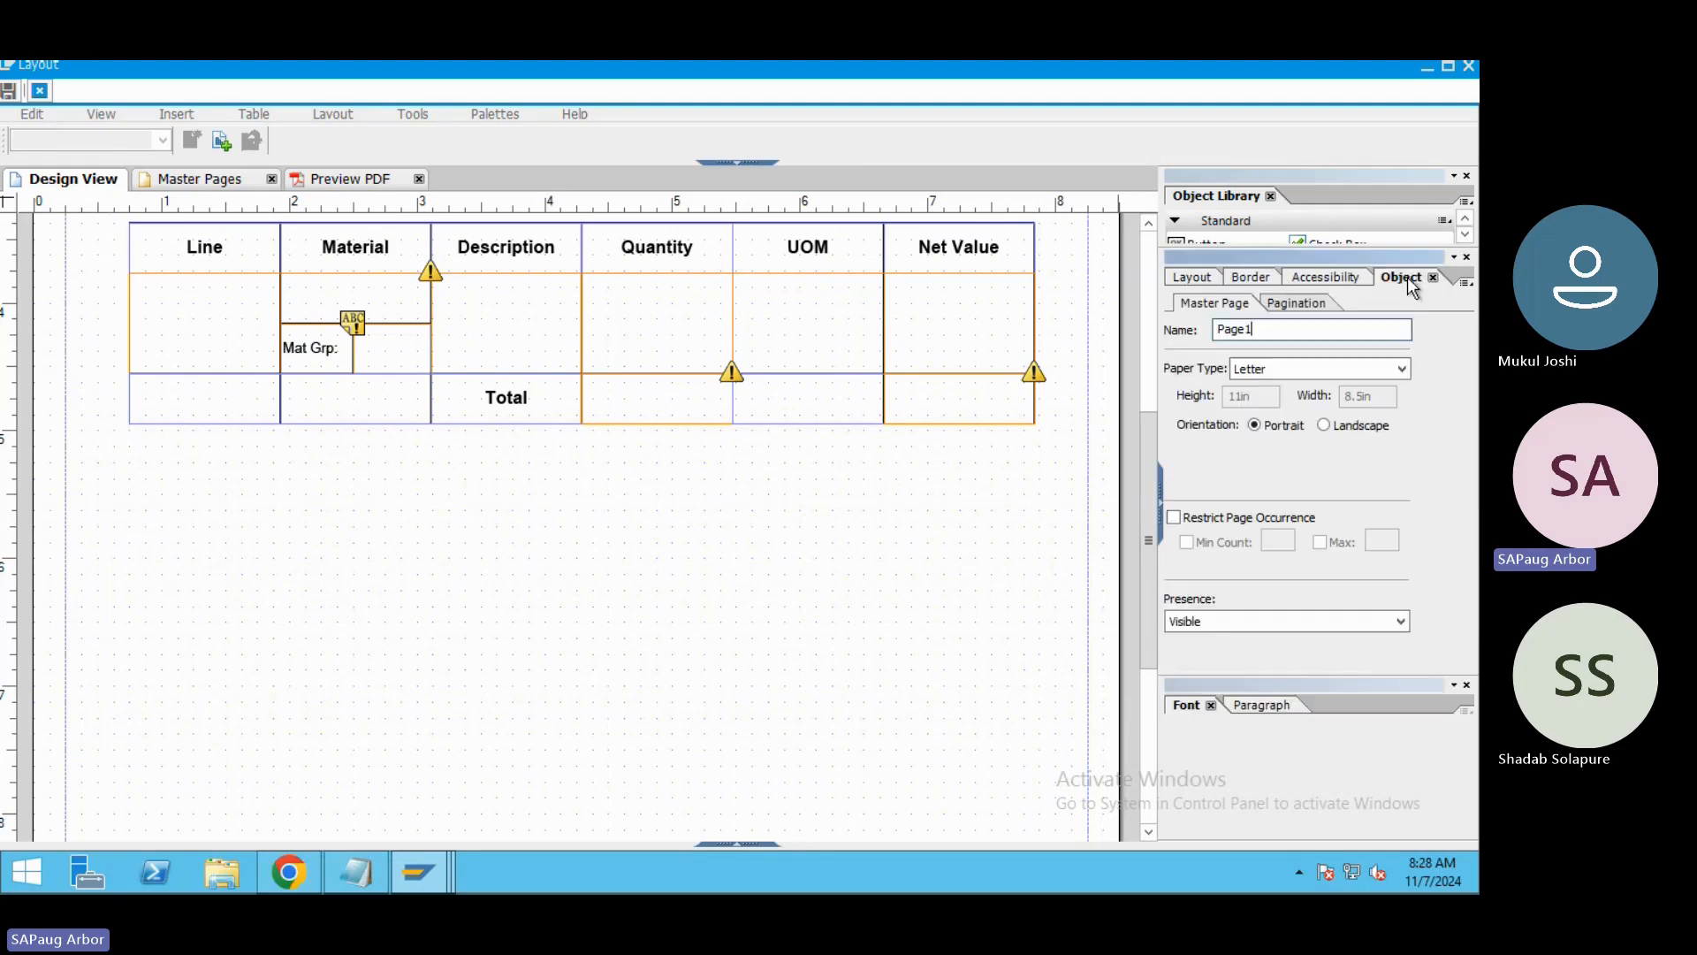
left_click(305, 370)
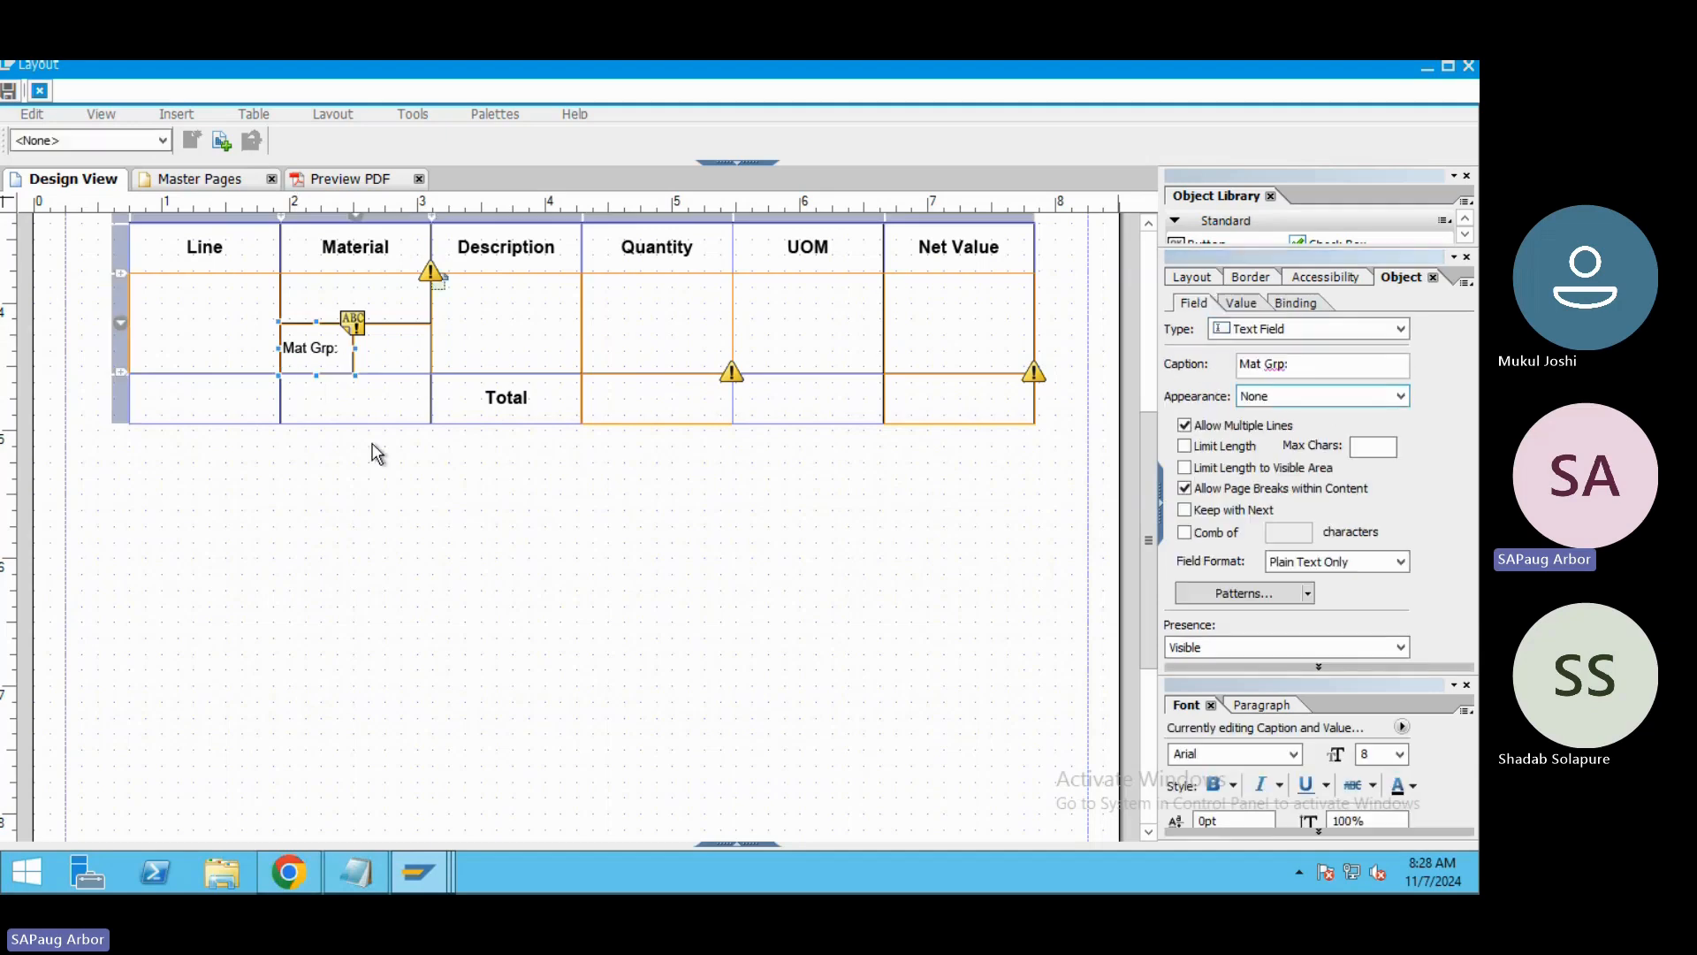
left_click(395, 354)
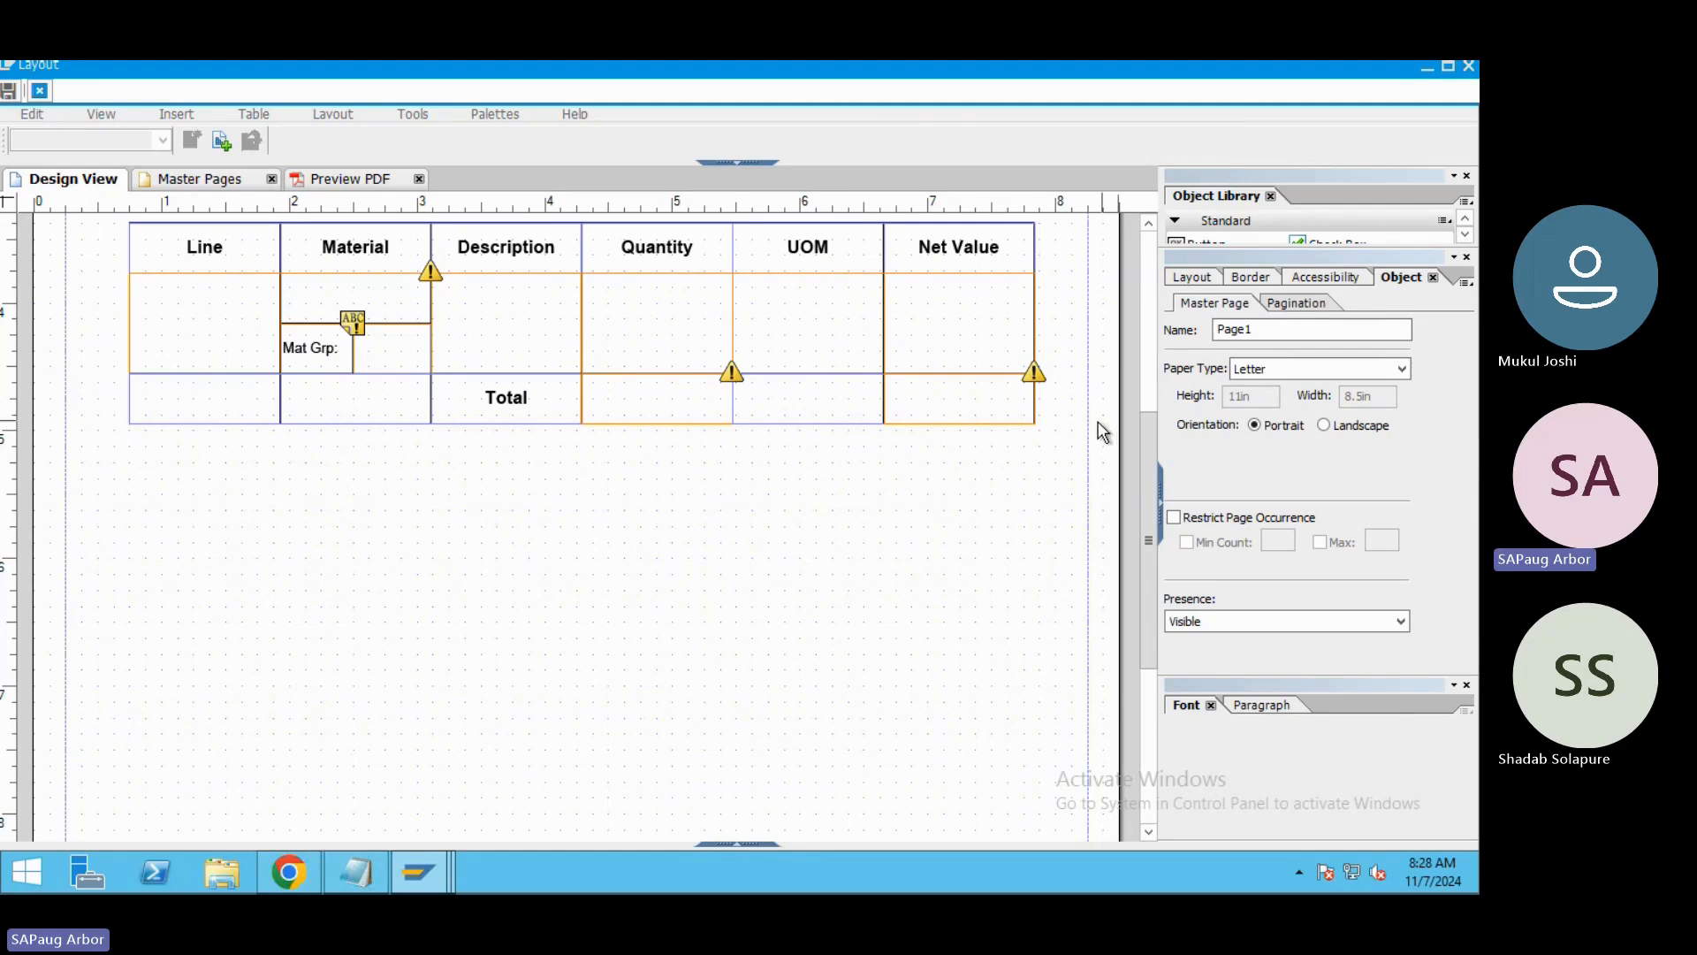
left_click(333, 358)
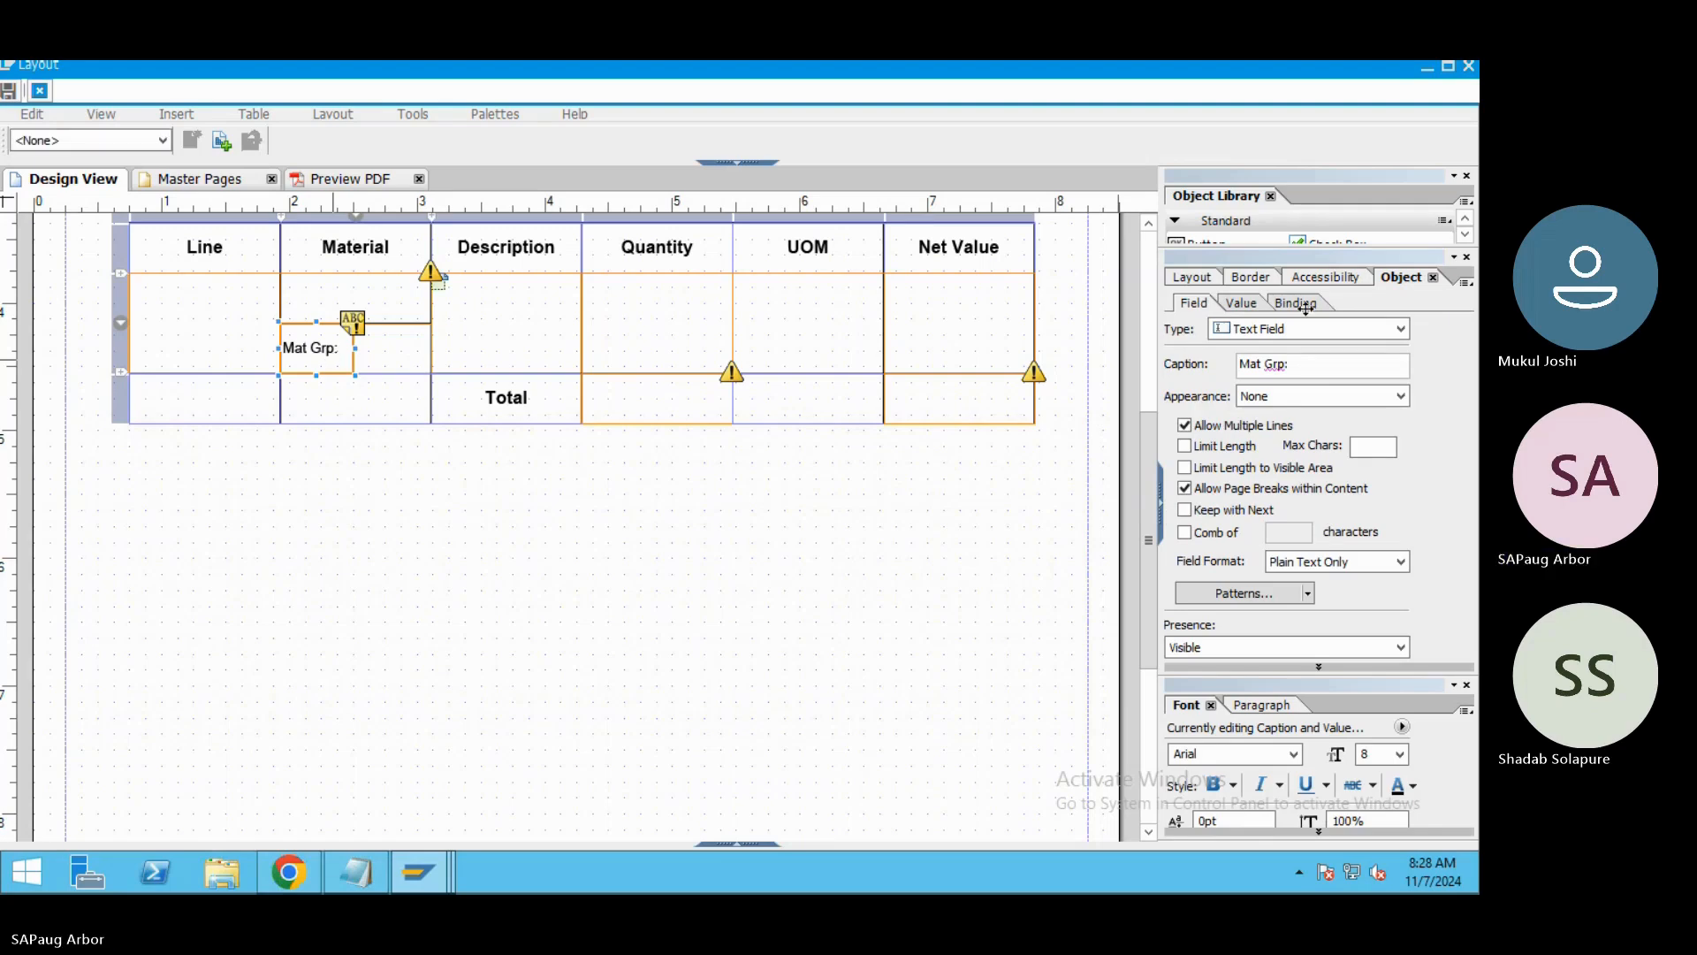
left_click(1191, 278)
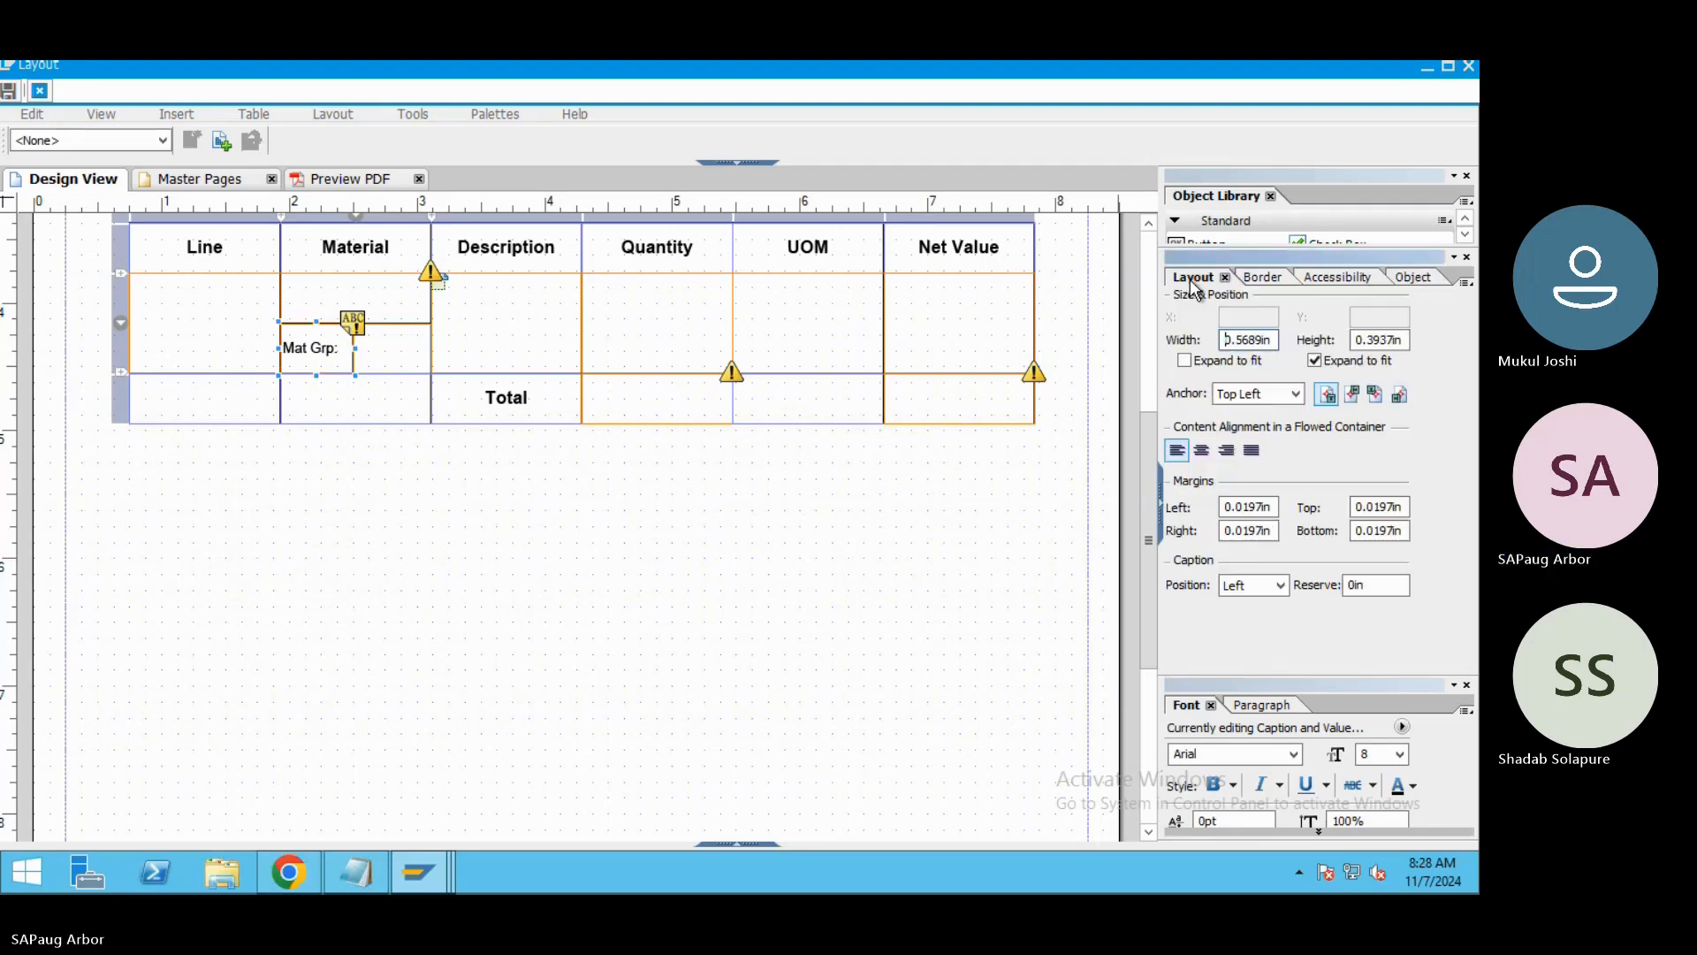
left_click(1280, 586)
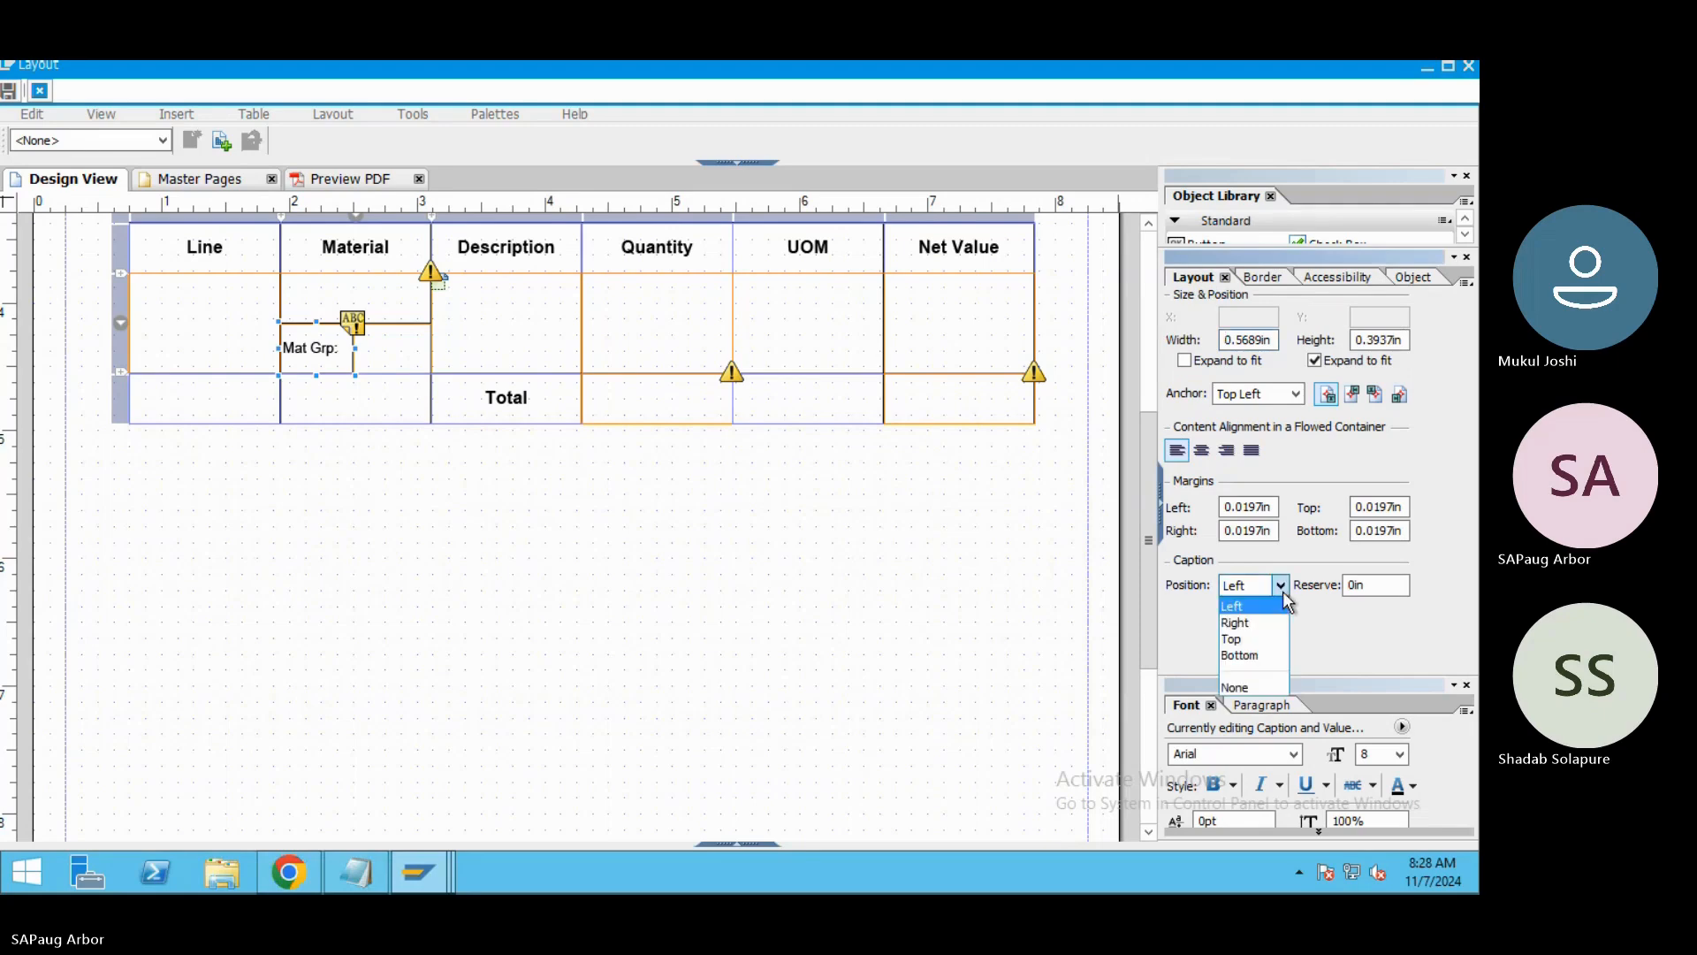
left_click(1196, 601)
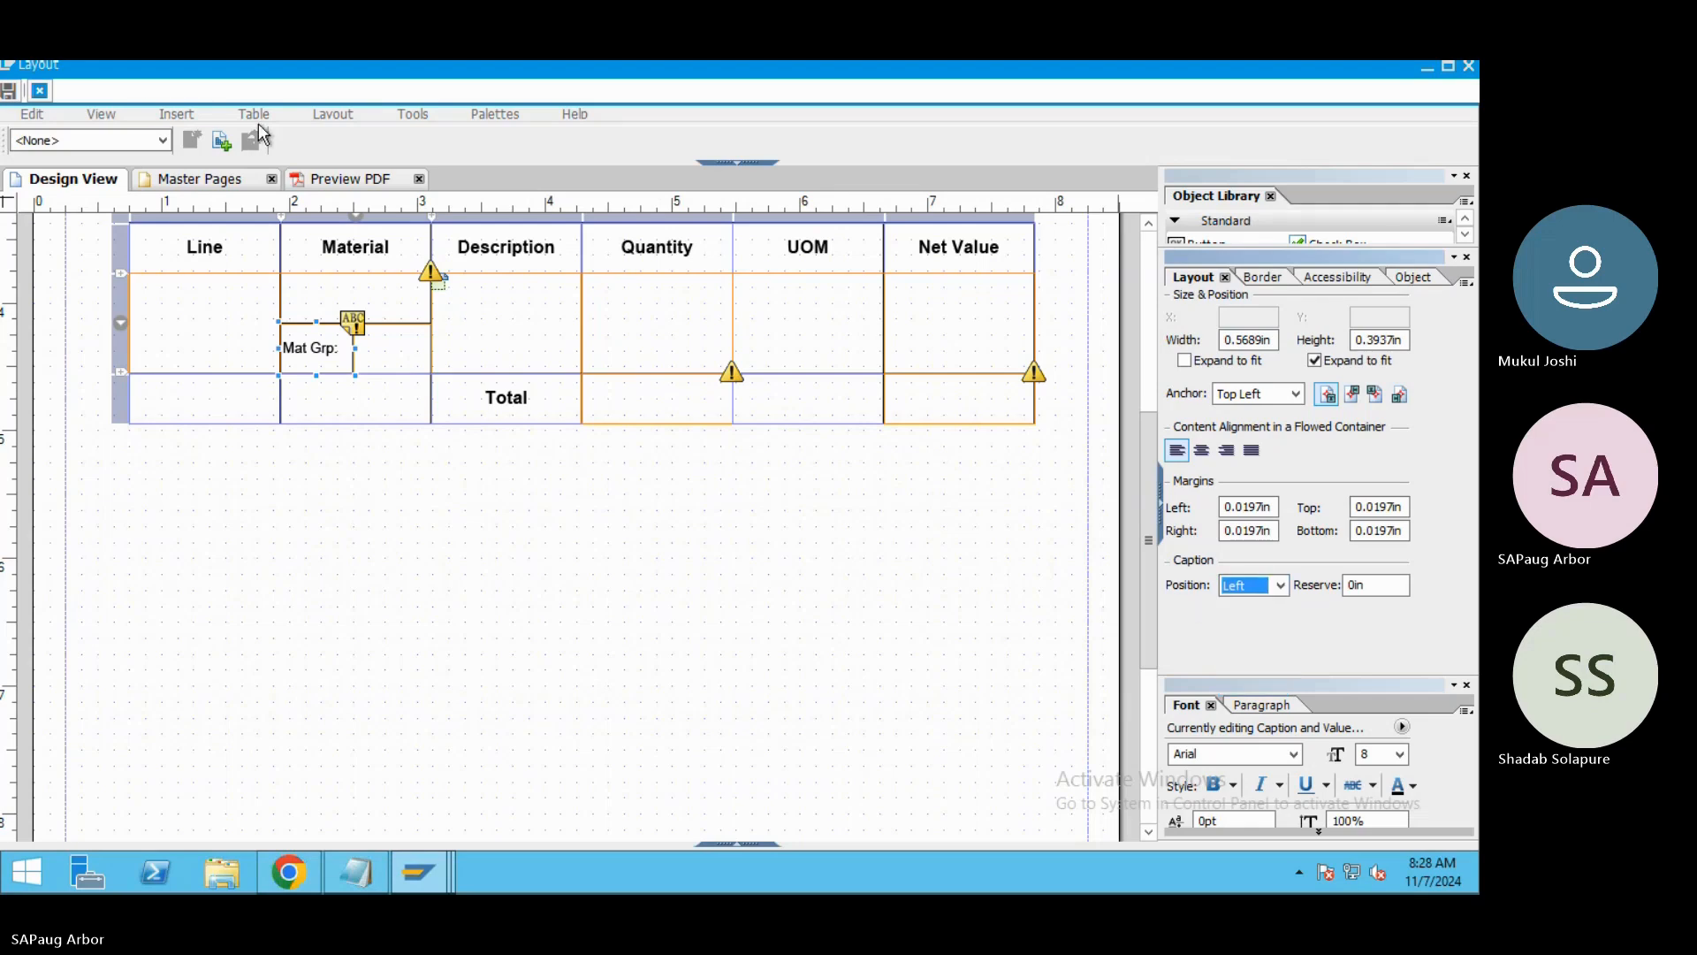
Turn the Object Editor on for the Mat Grp: field and off again.
left_click(106, 118)
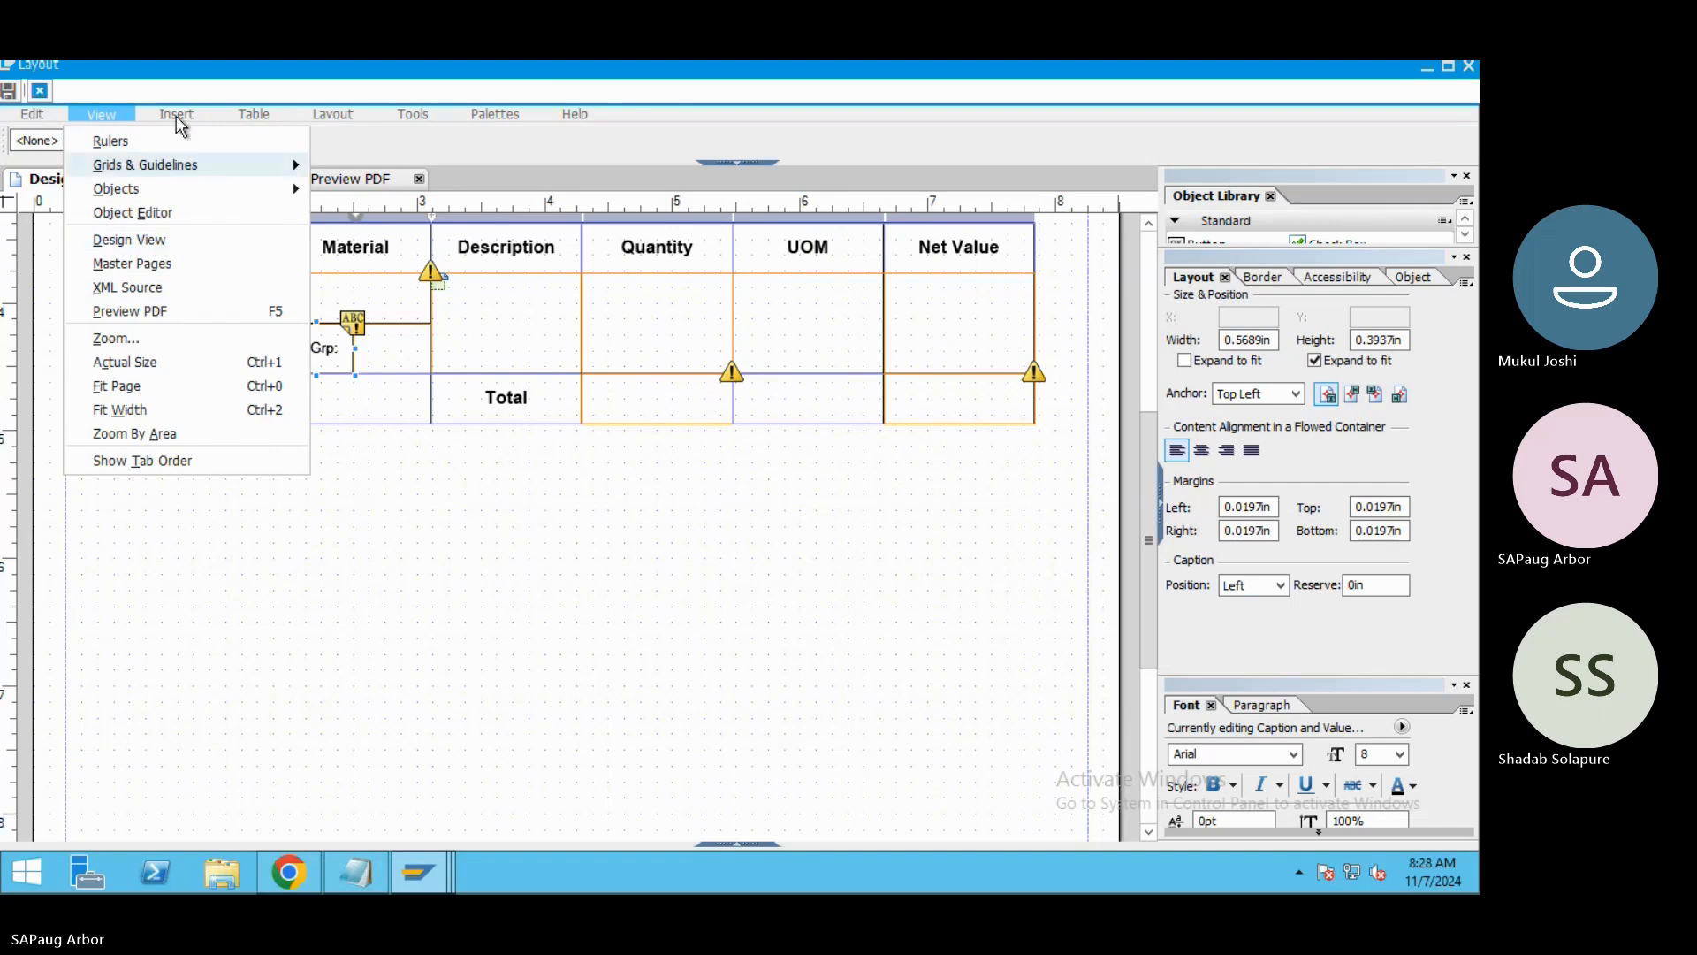
left_click(133, 212)
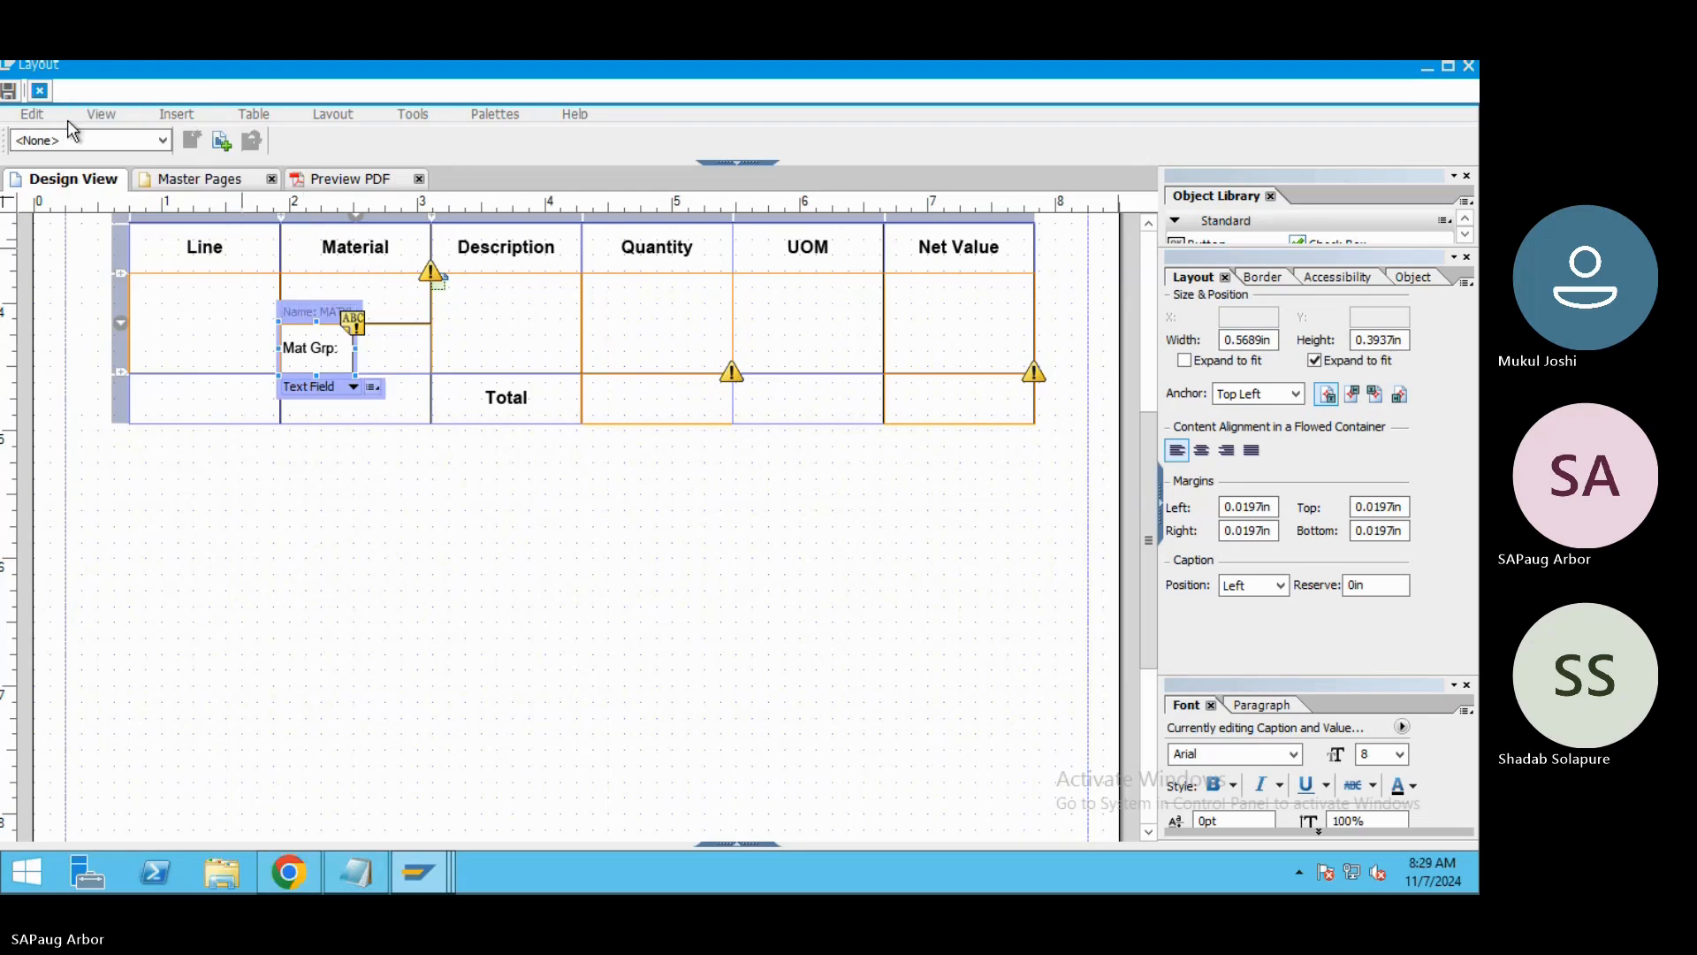
left_click(99, 114)
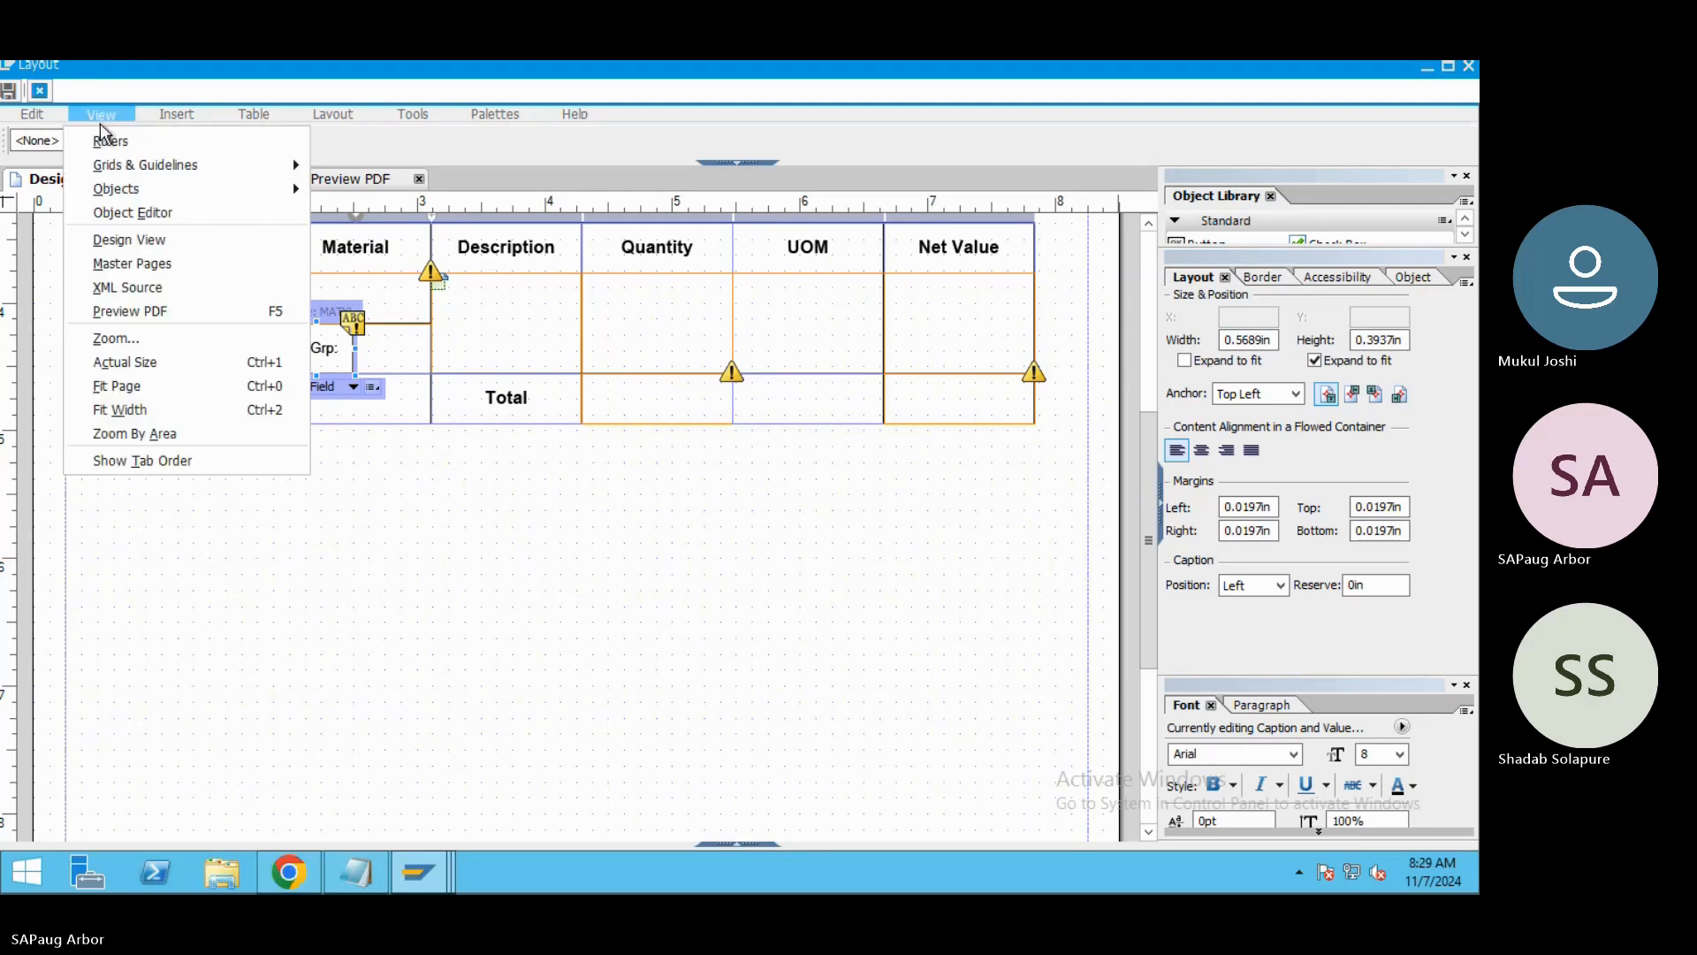
left_click(144, 215)
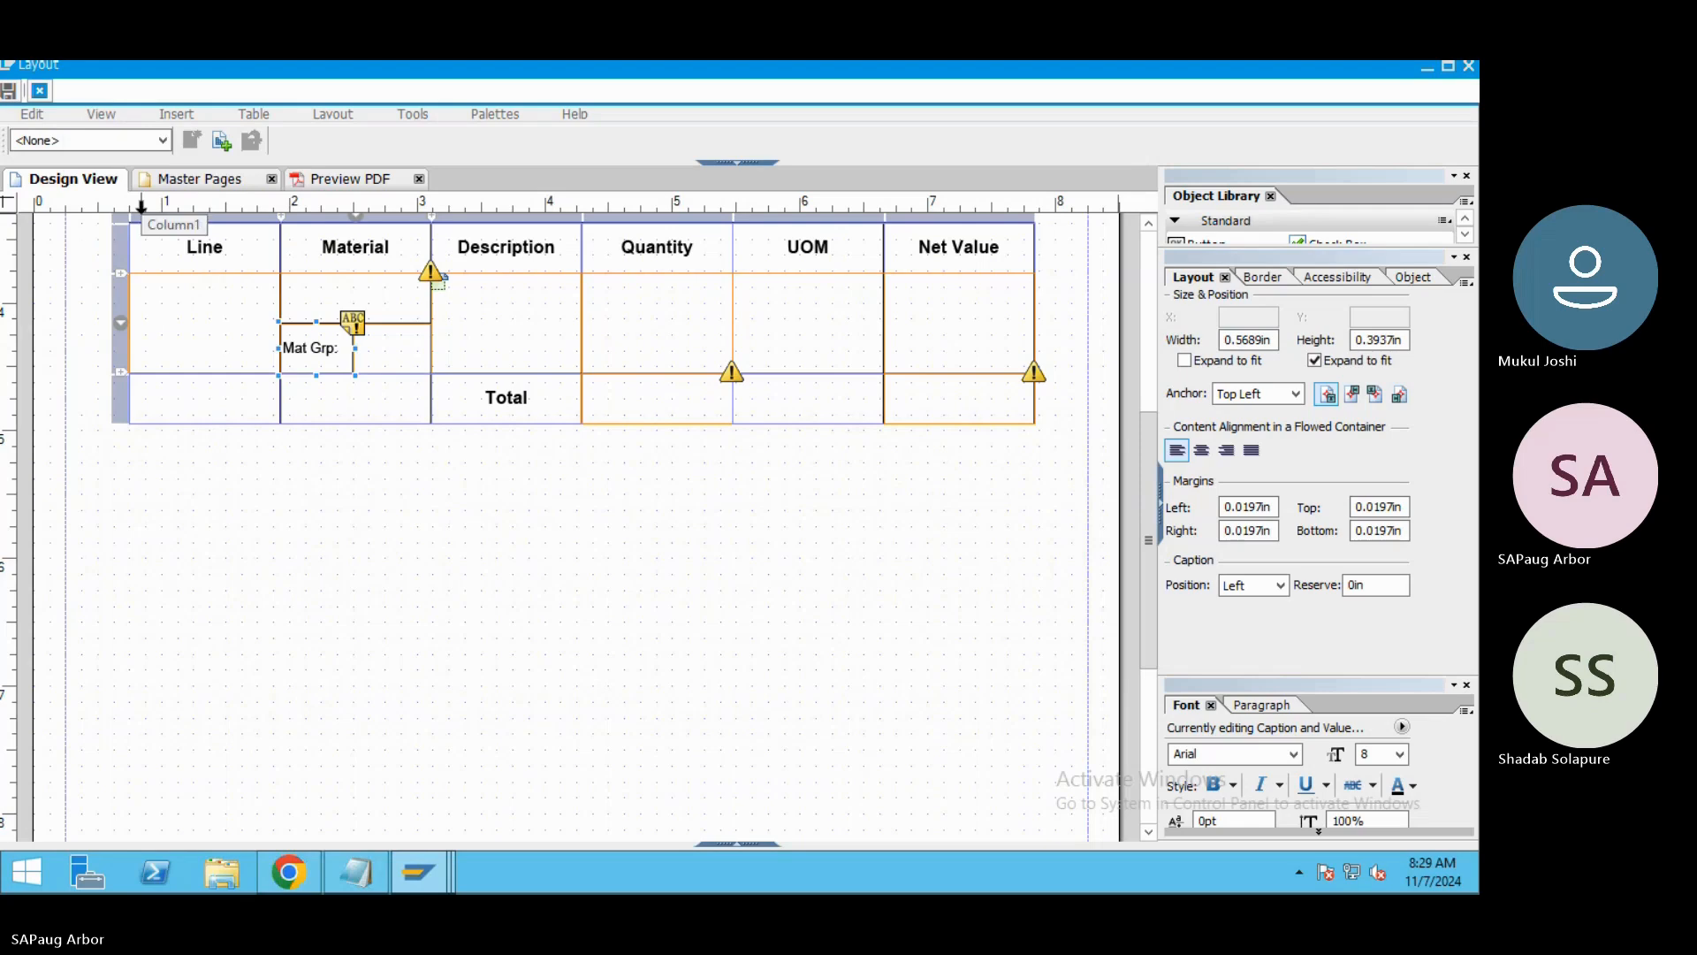
left_click(121, 109)
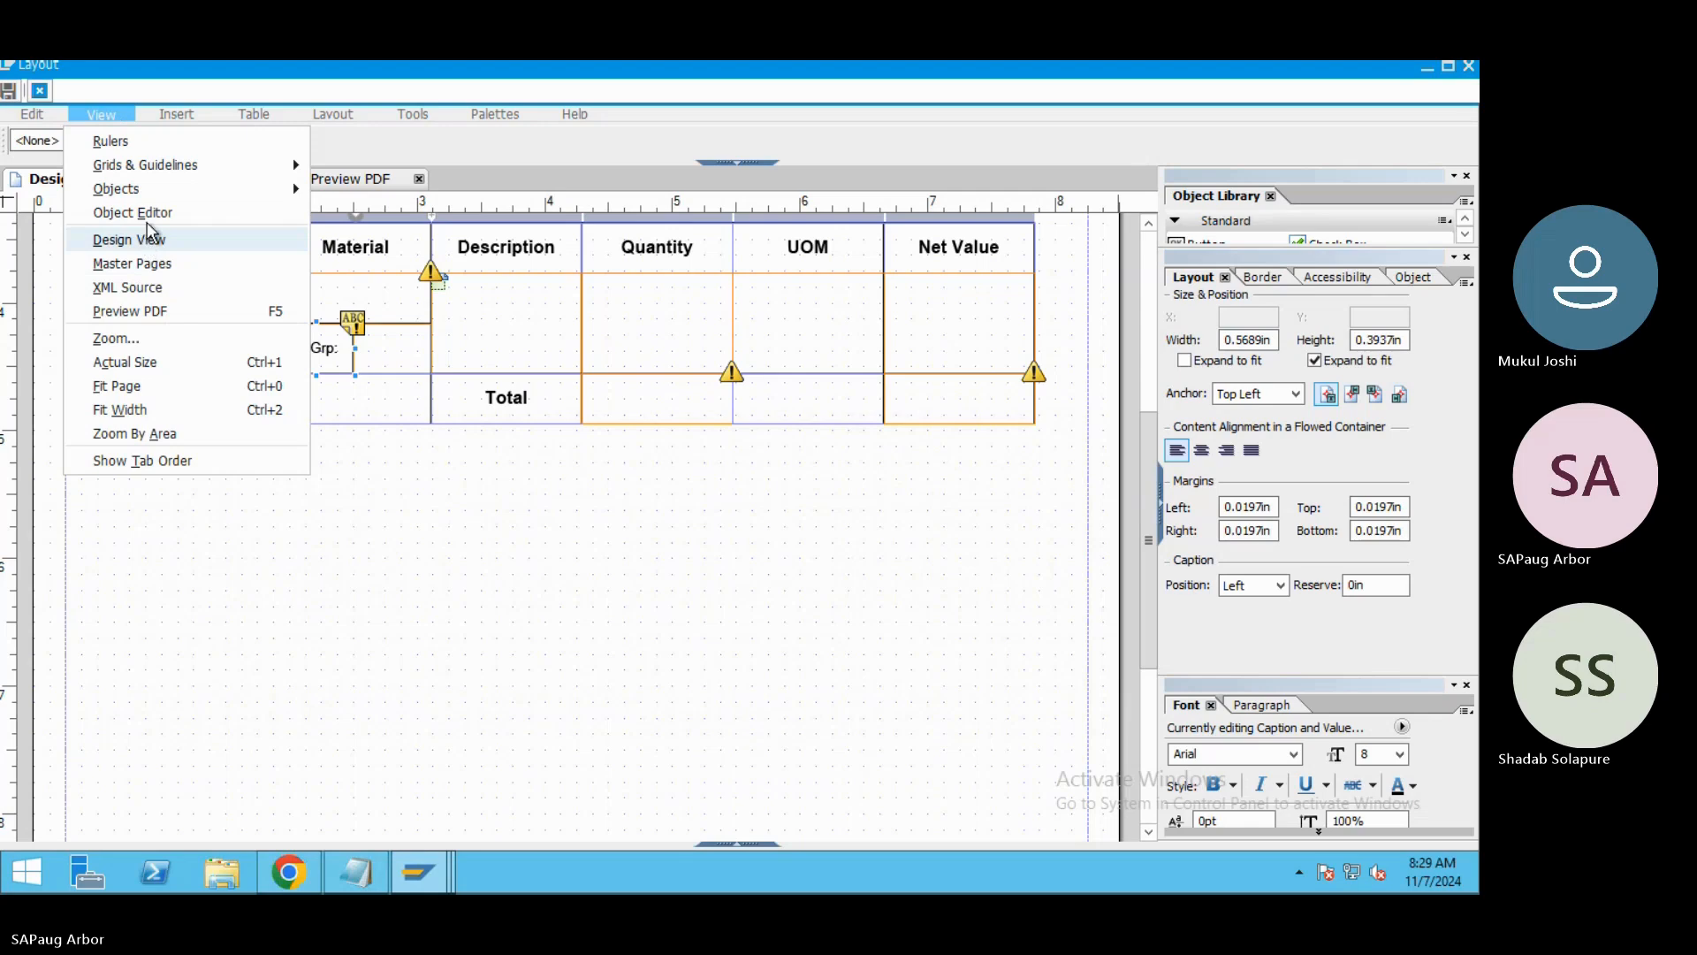
mouse_move(182, 189)
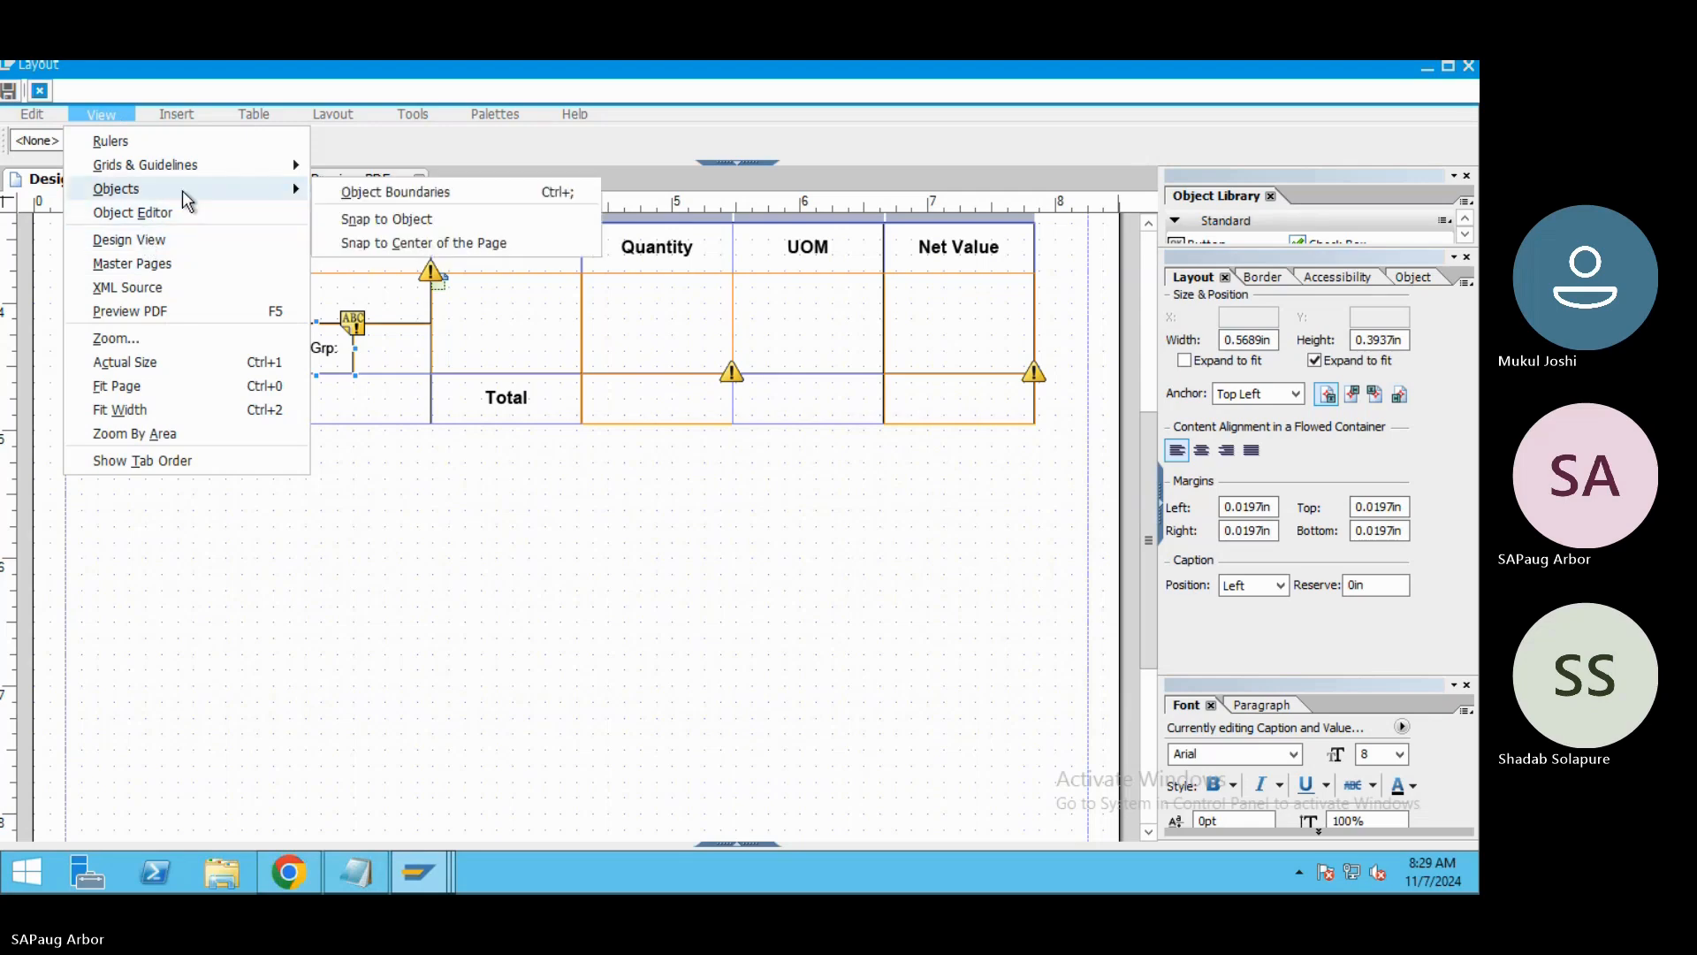
mouse_move(41, 118)
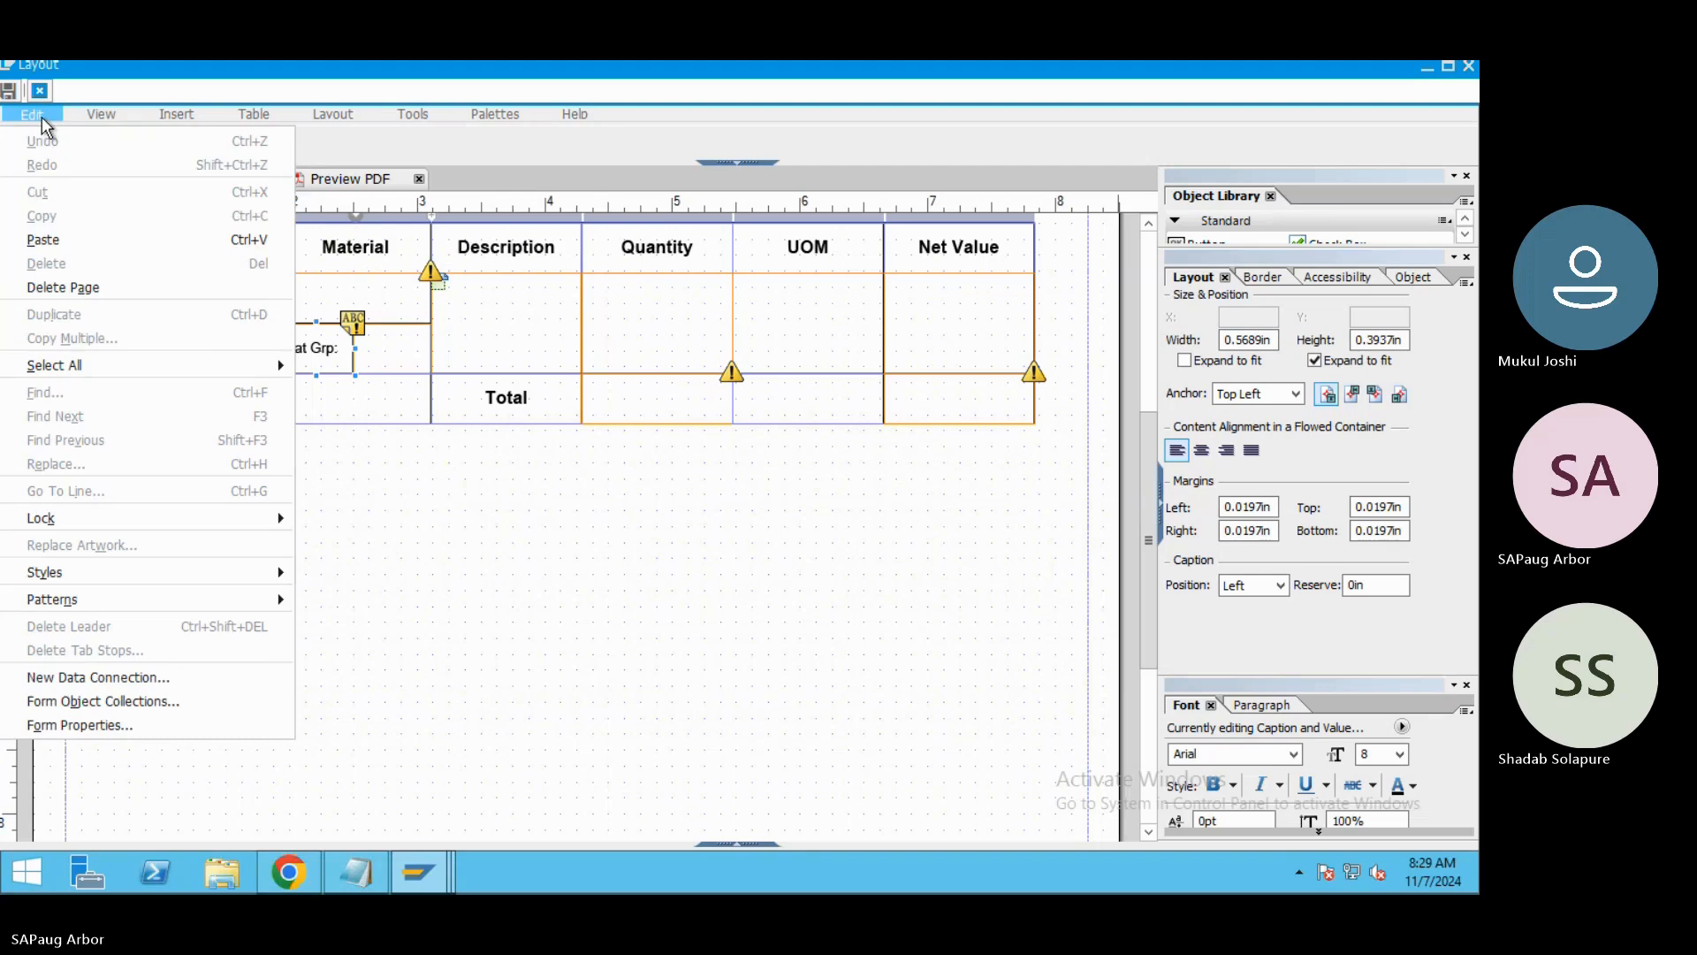
mouse_move(185, 123)
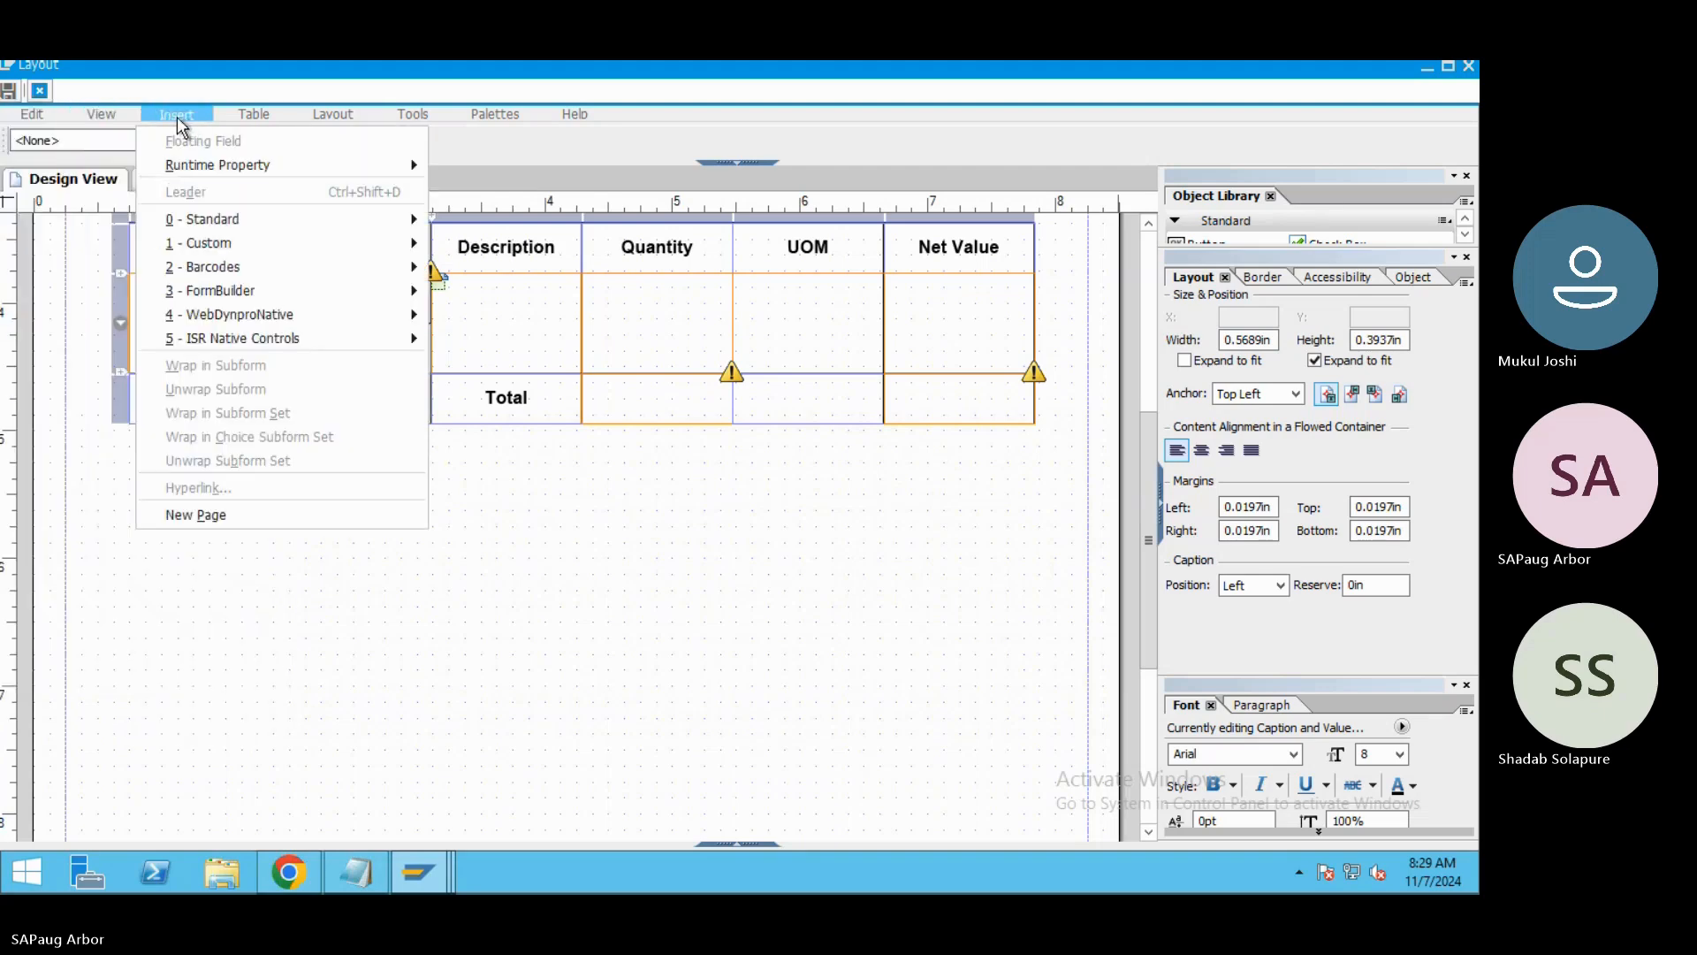
mouse_move(94, 116)
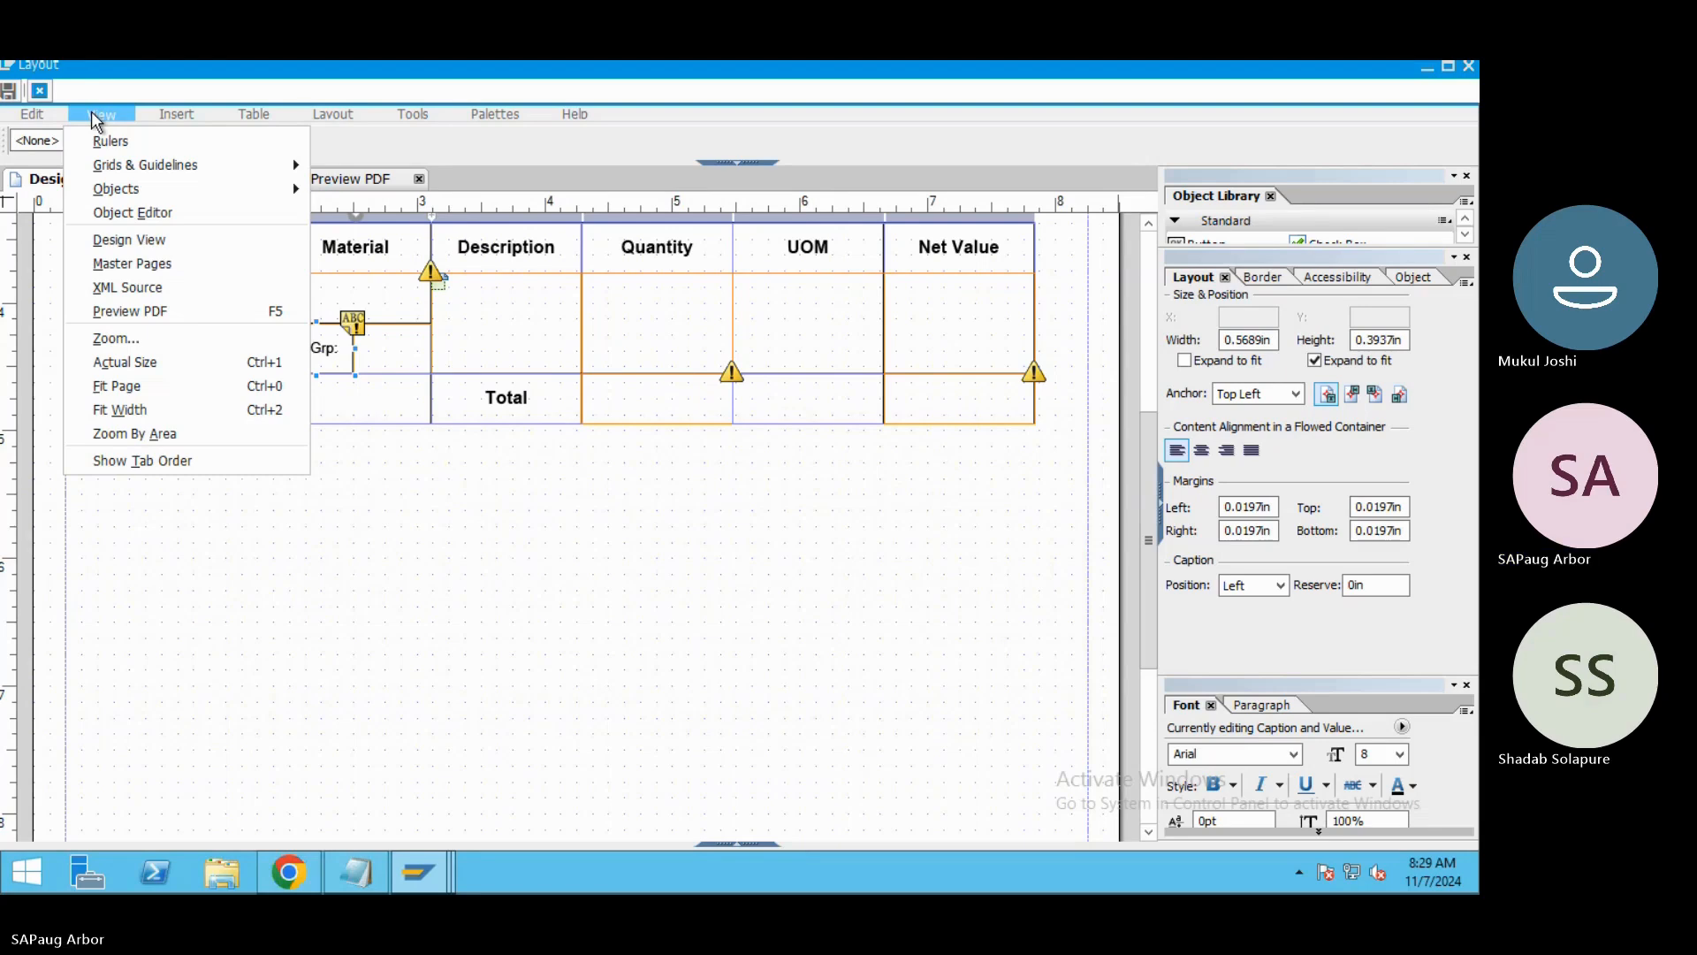
left_click(138, 241)
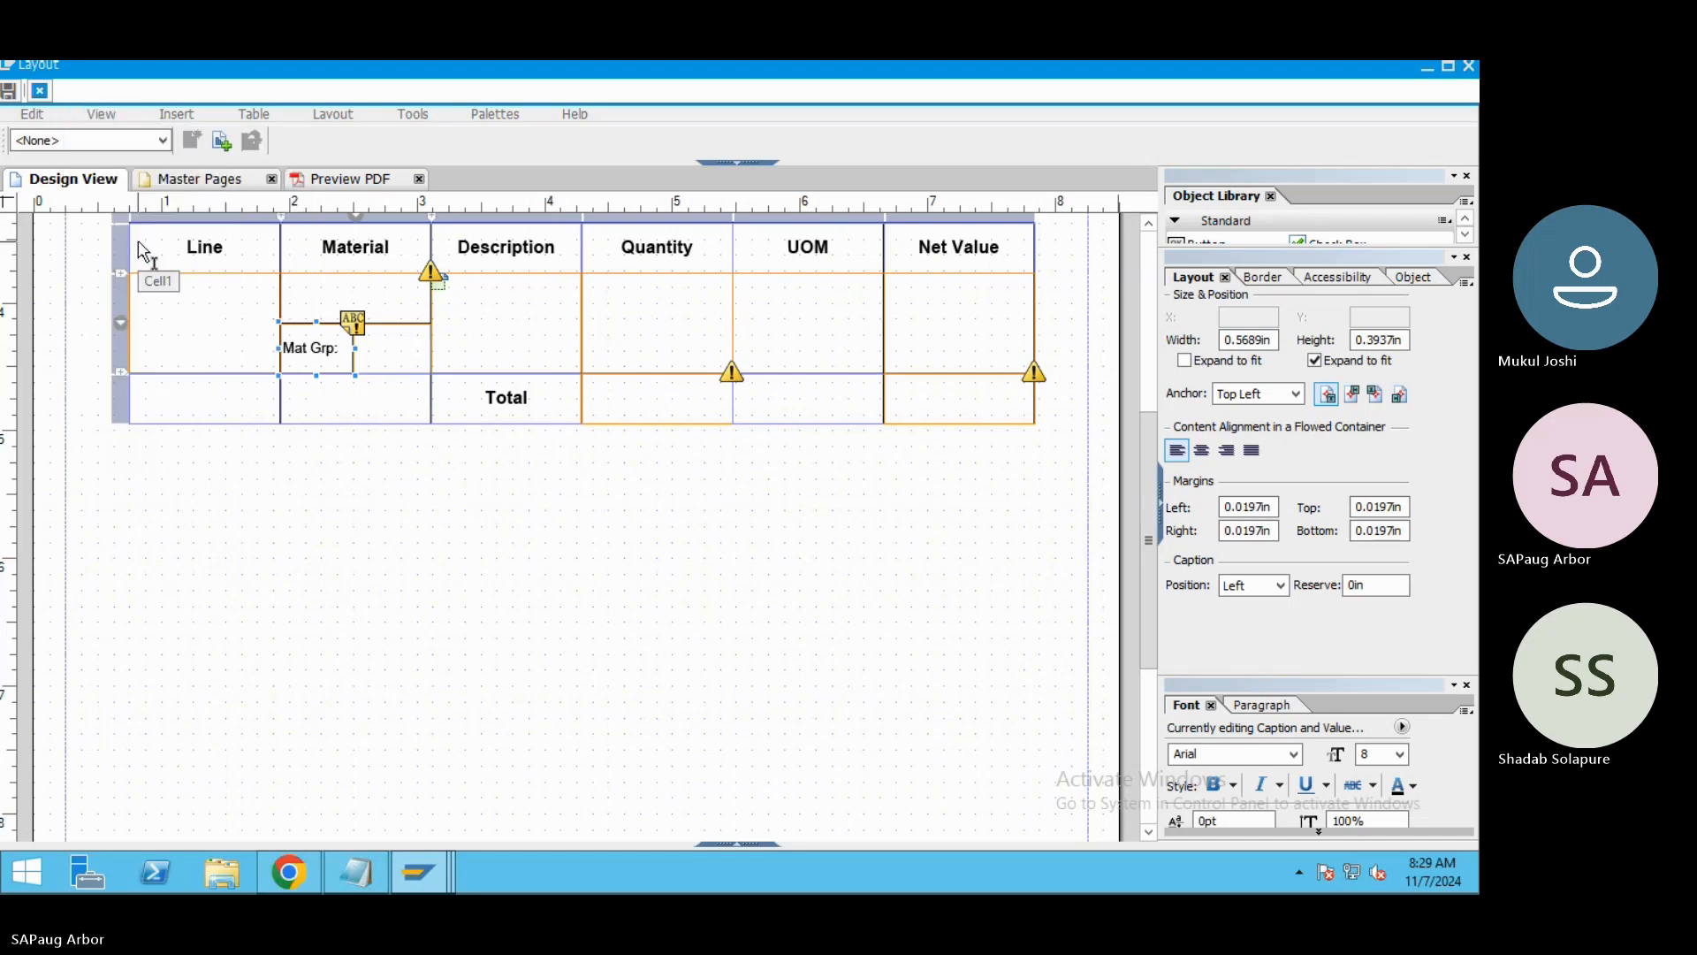
left_click(110, 114)
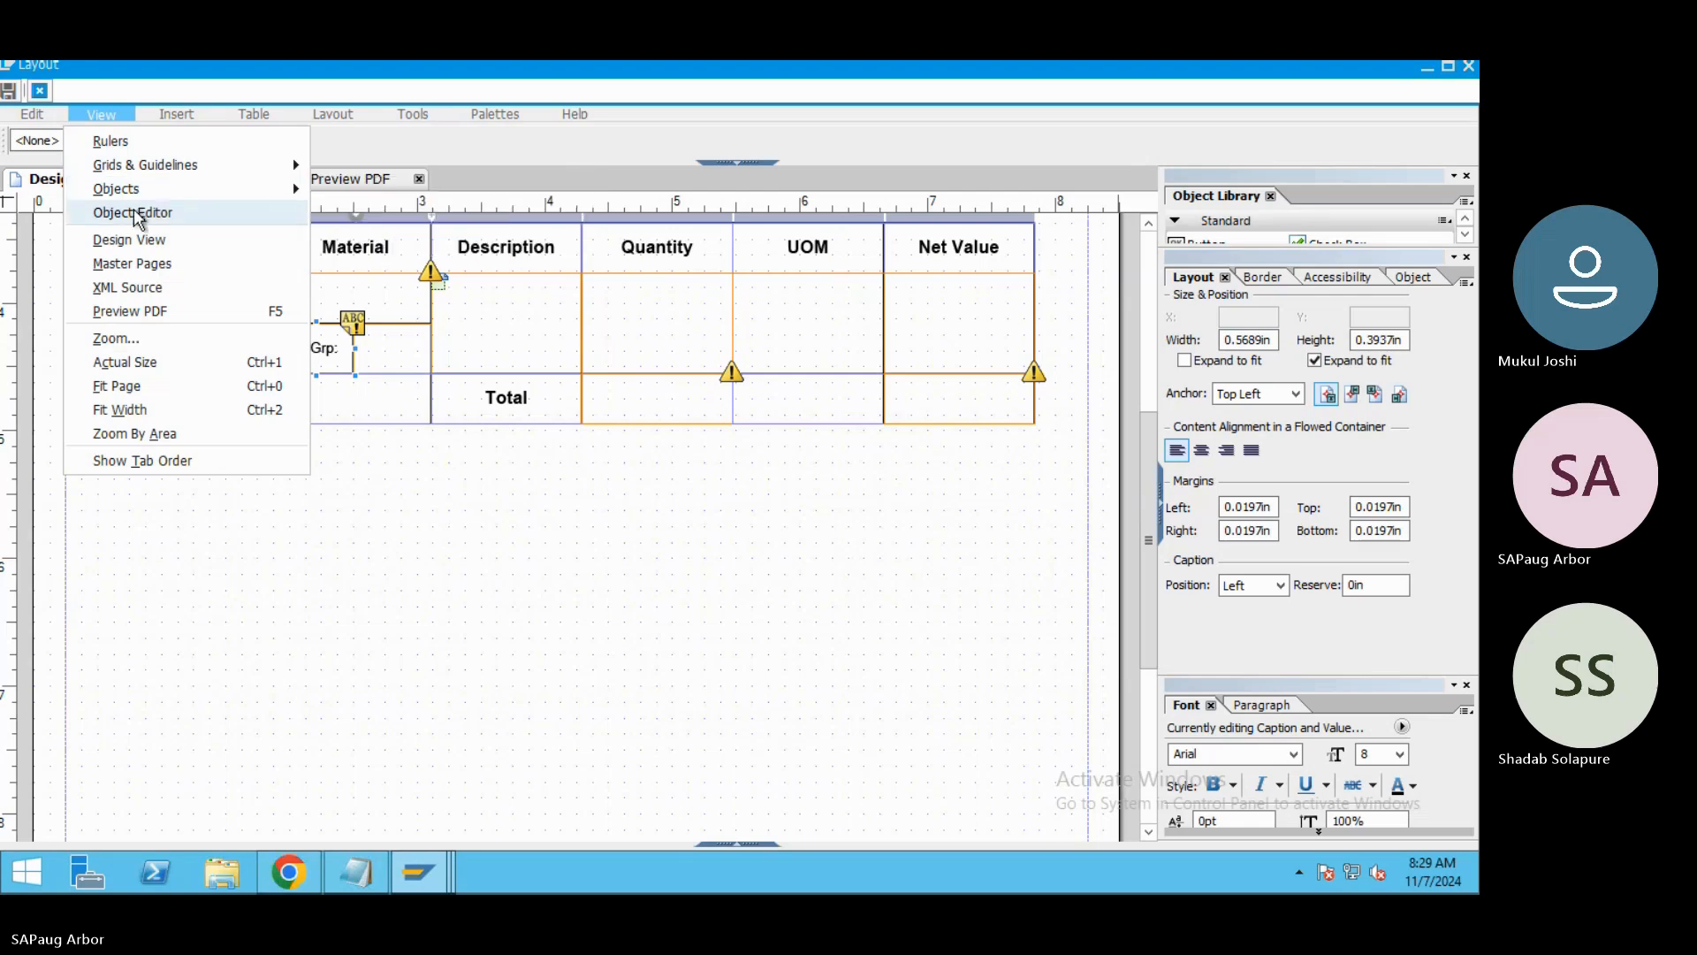
left_click(341, 592)
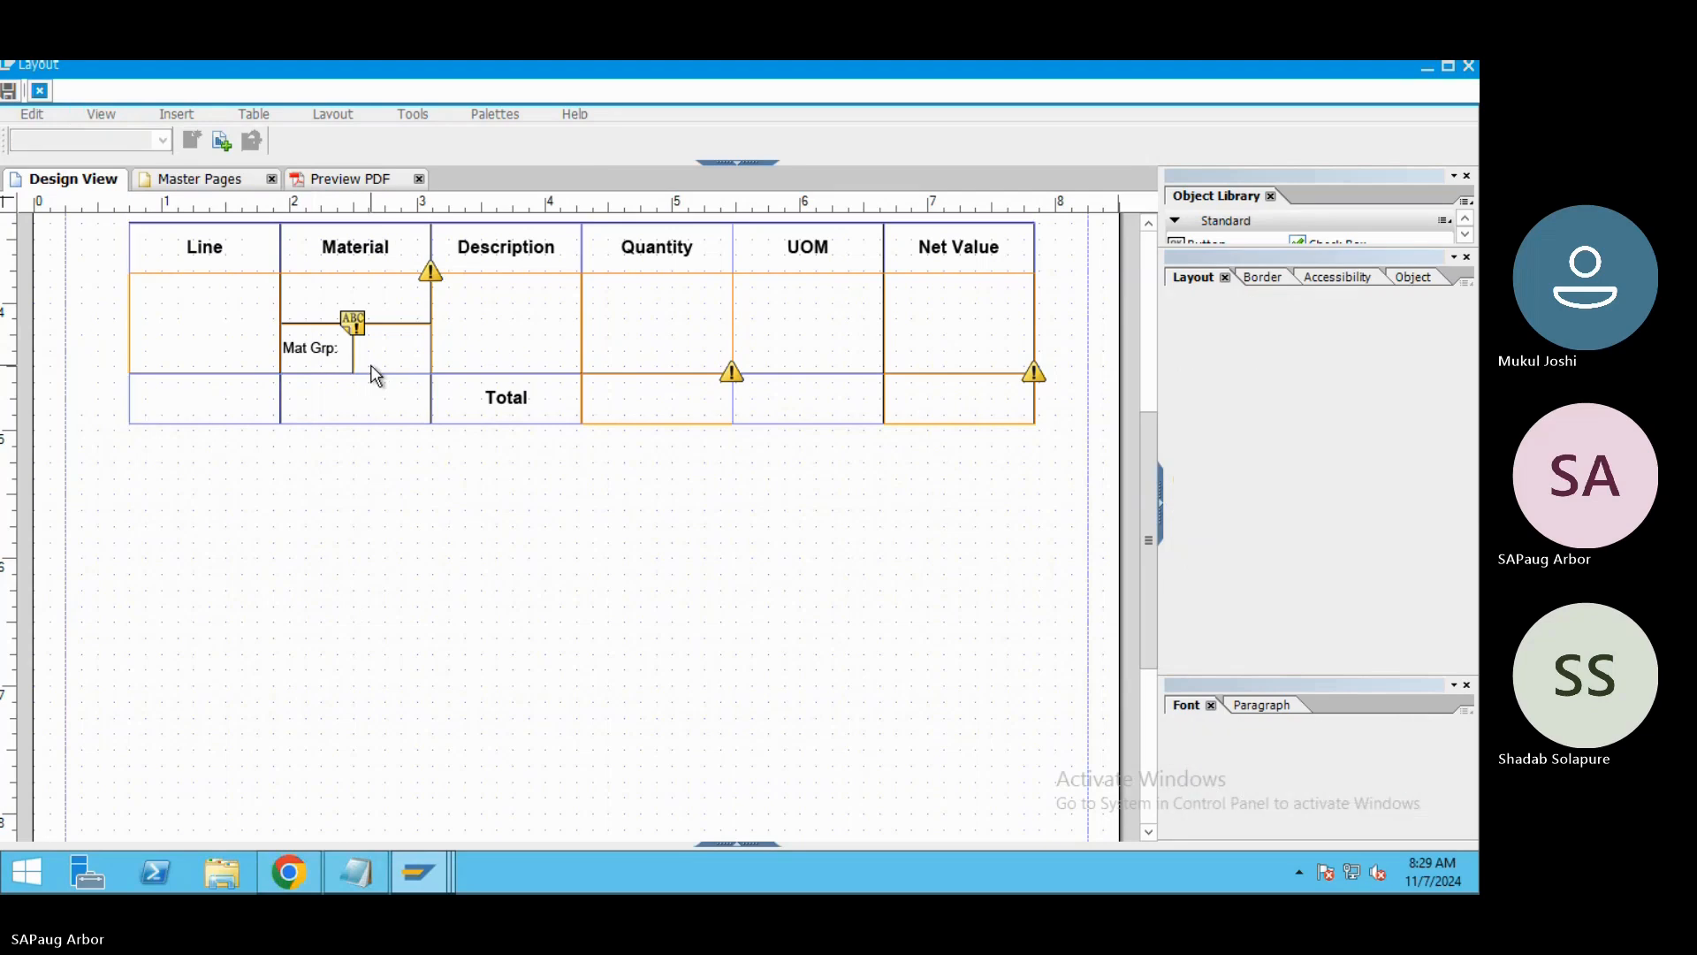
Select the Mat Grp: field, check the master page and return to the form's design view.
left_click(326, 359)
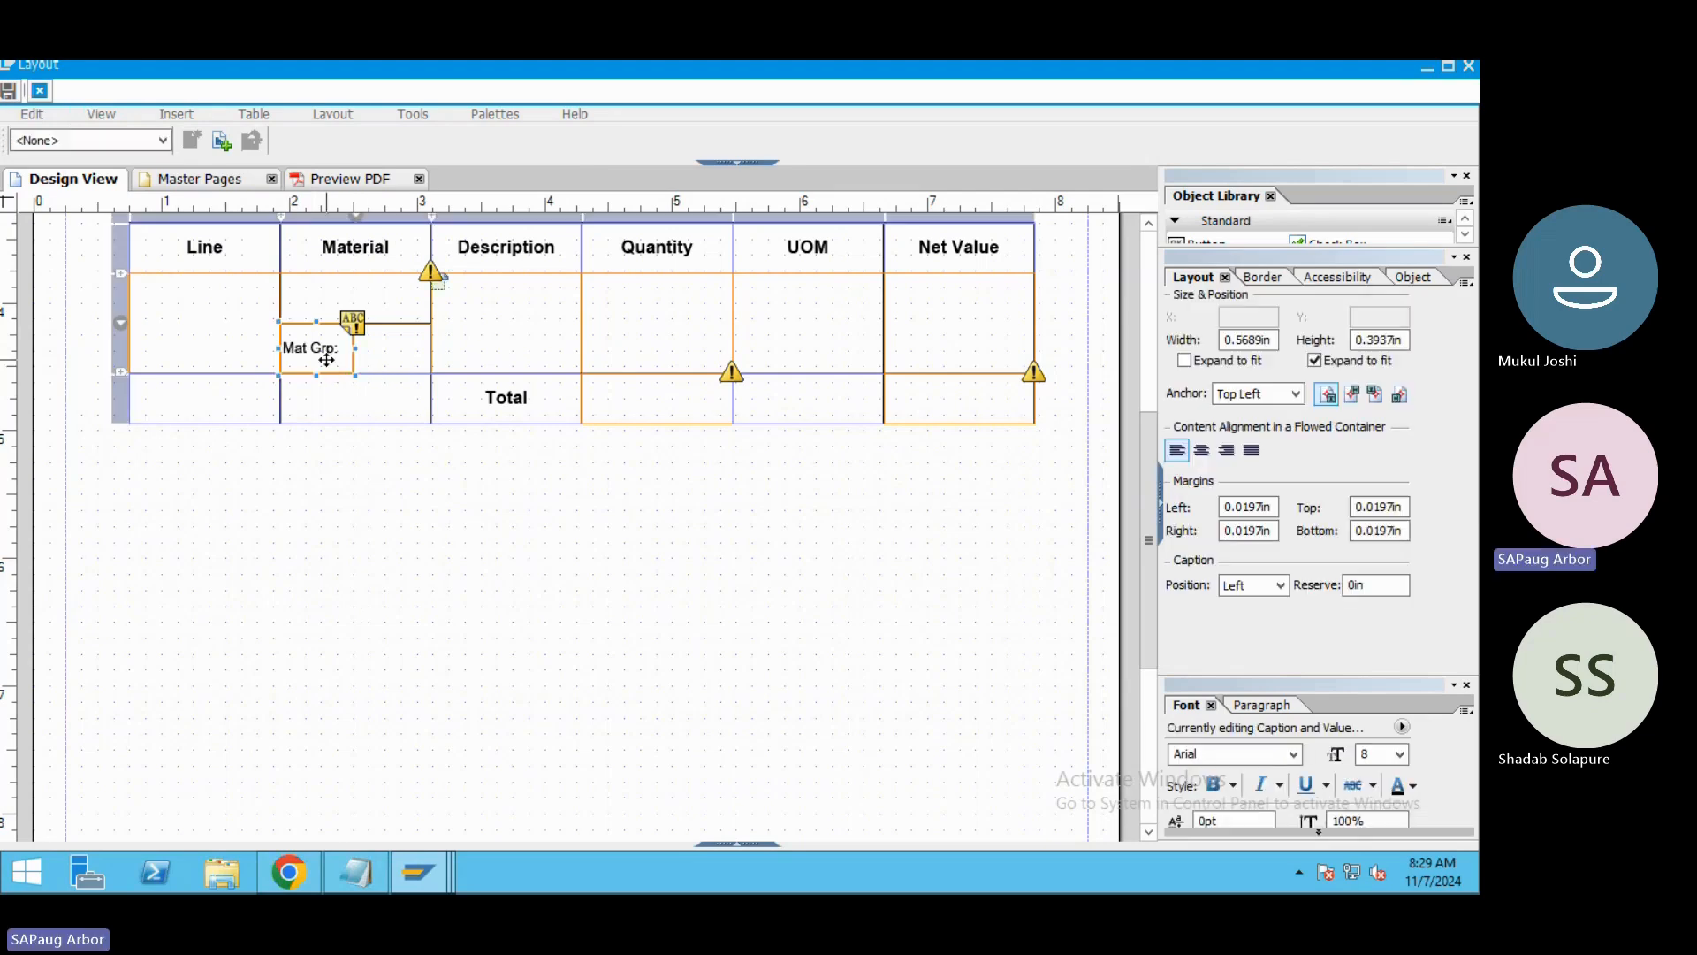
left_click(205, 179)
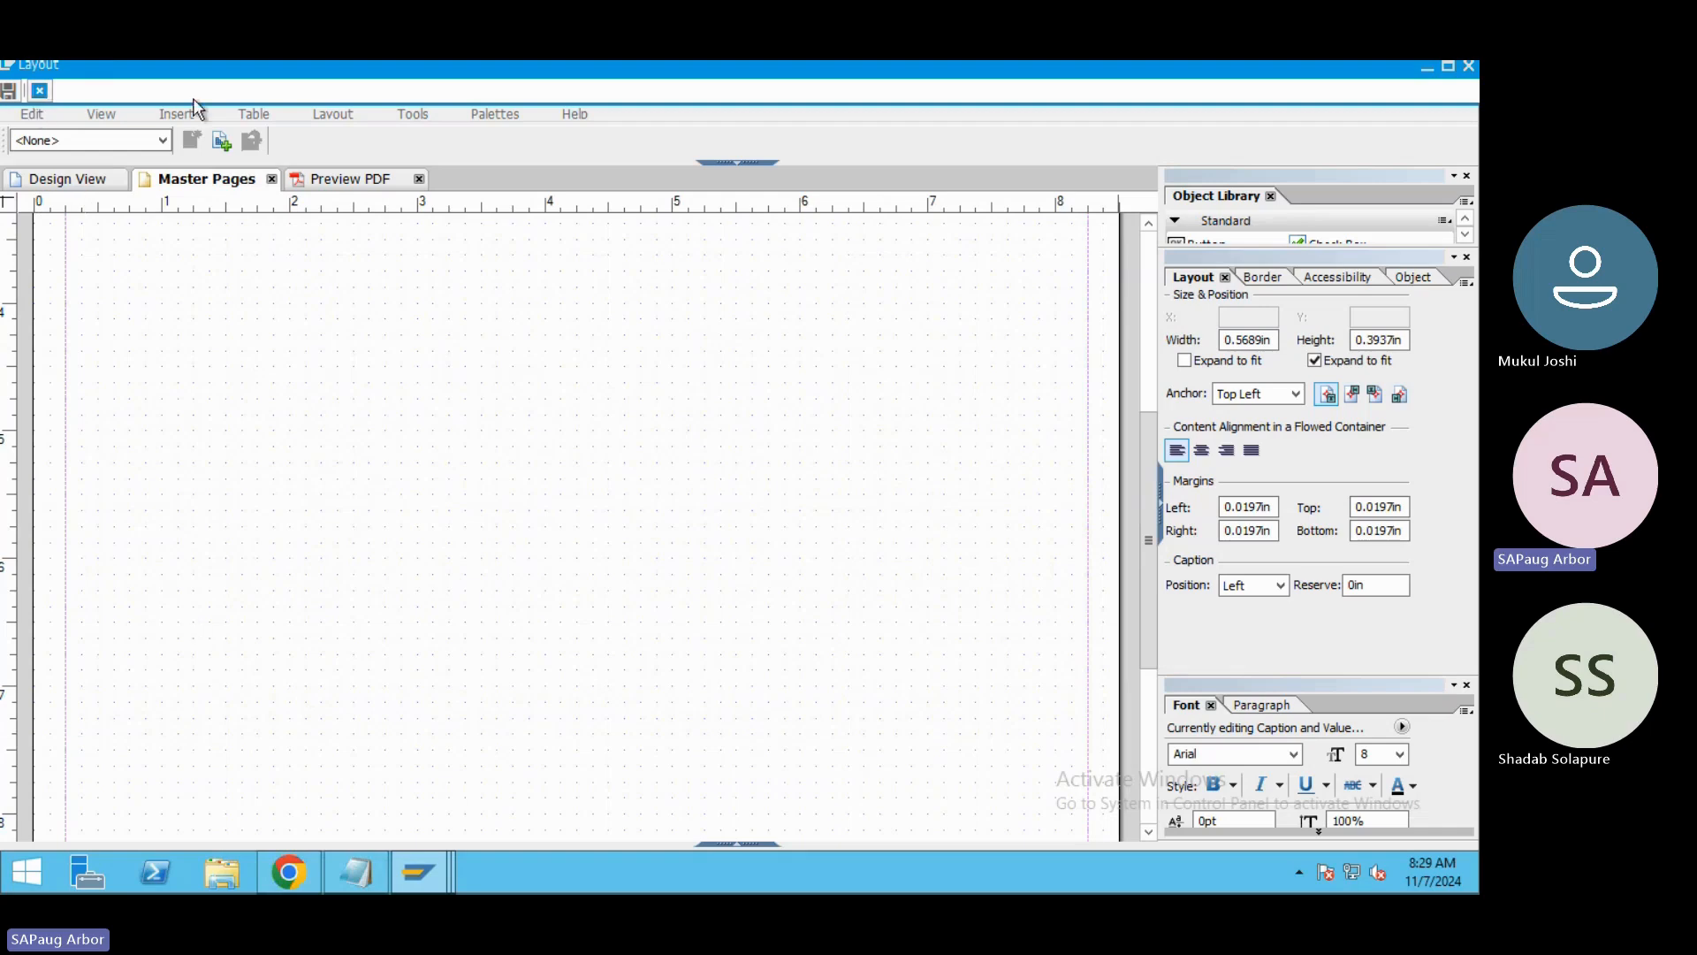
left_click(91, 183)
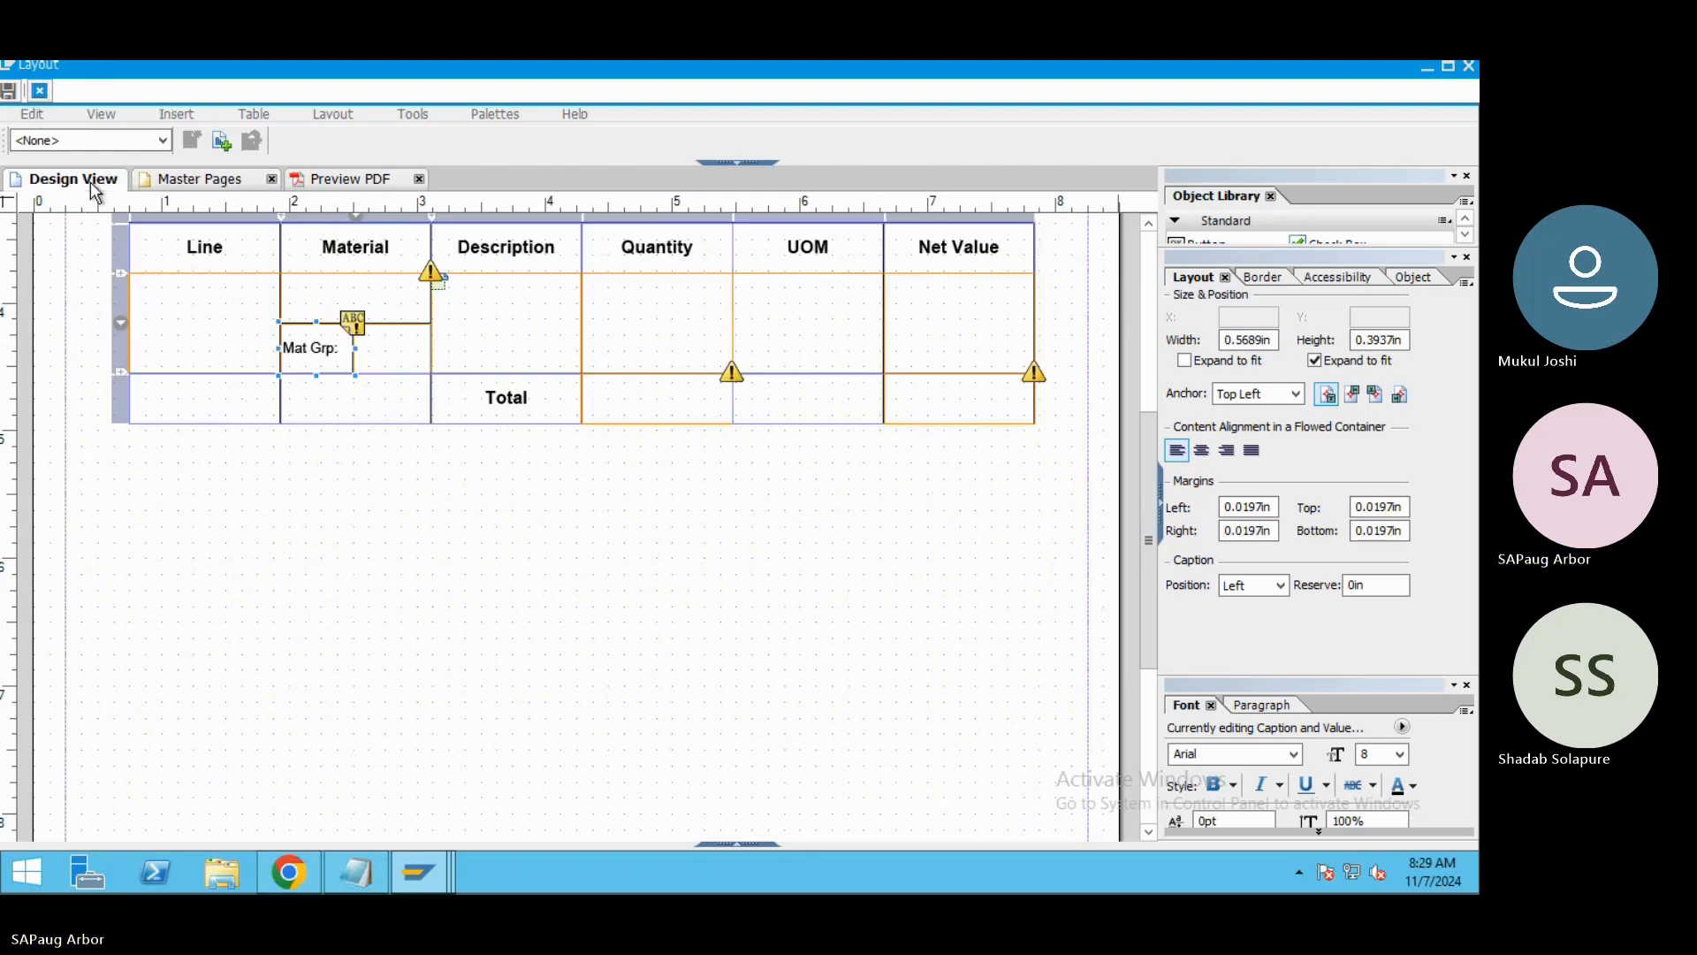
left_click(39, 114)
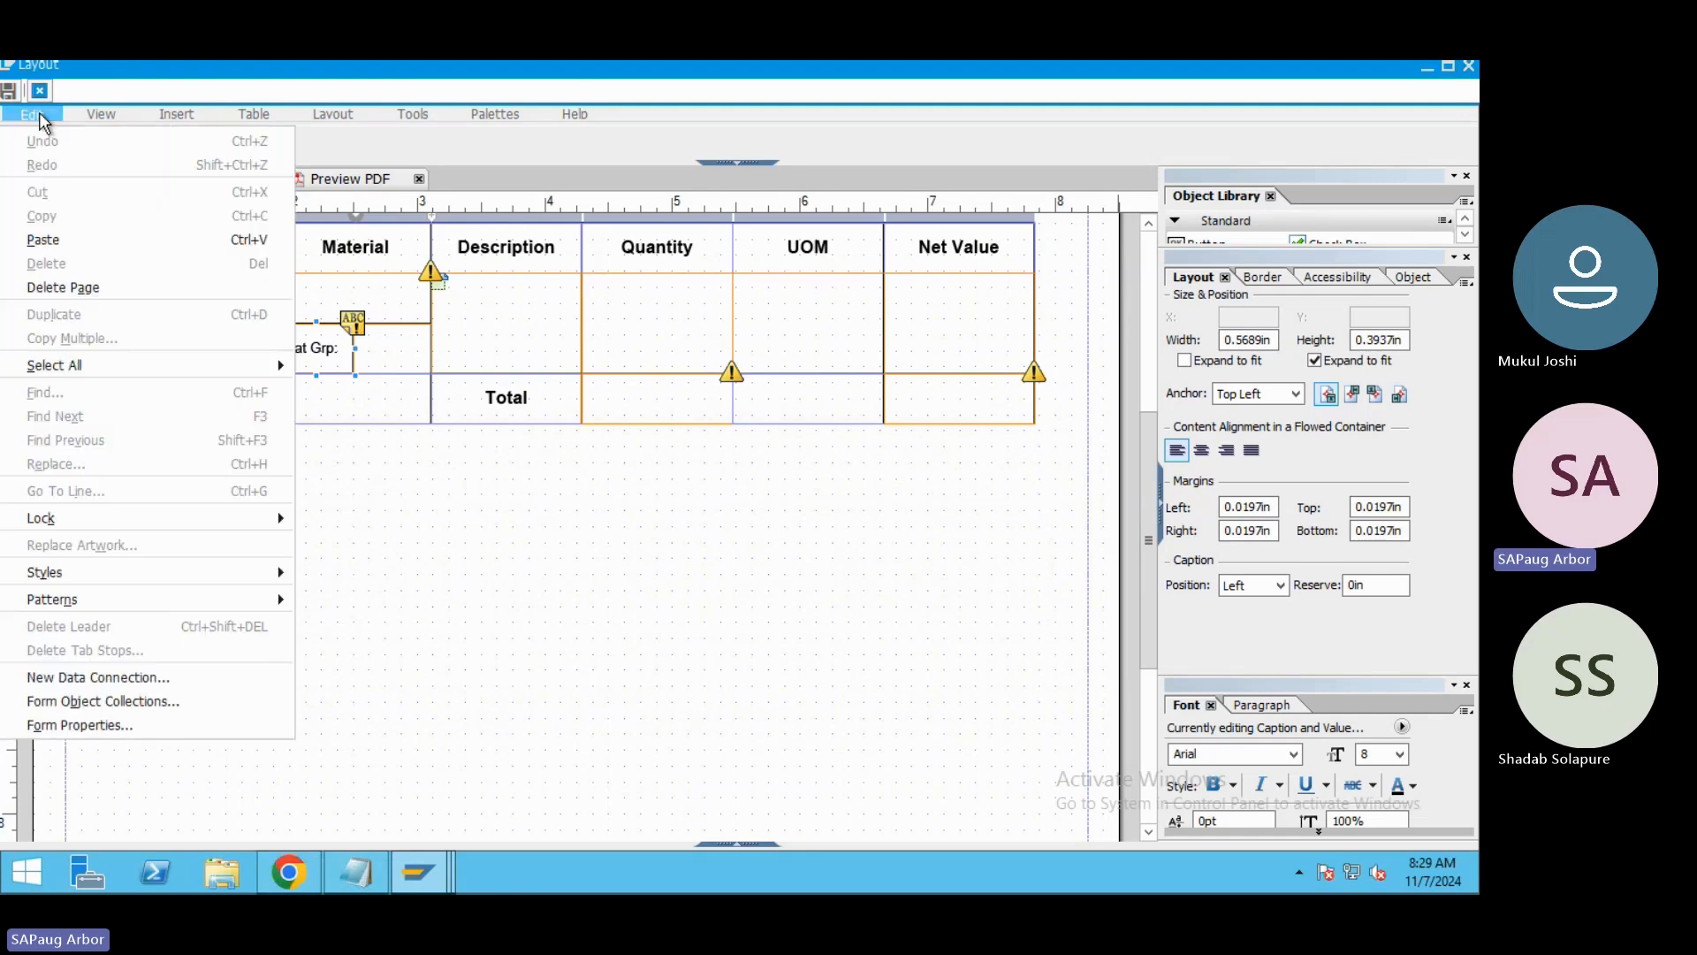
mouse_move(86, 113)
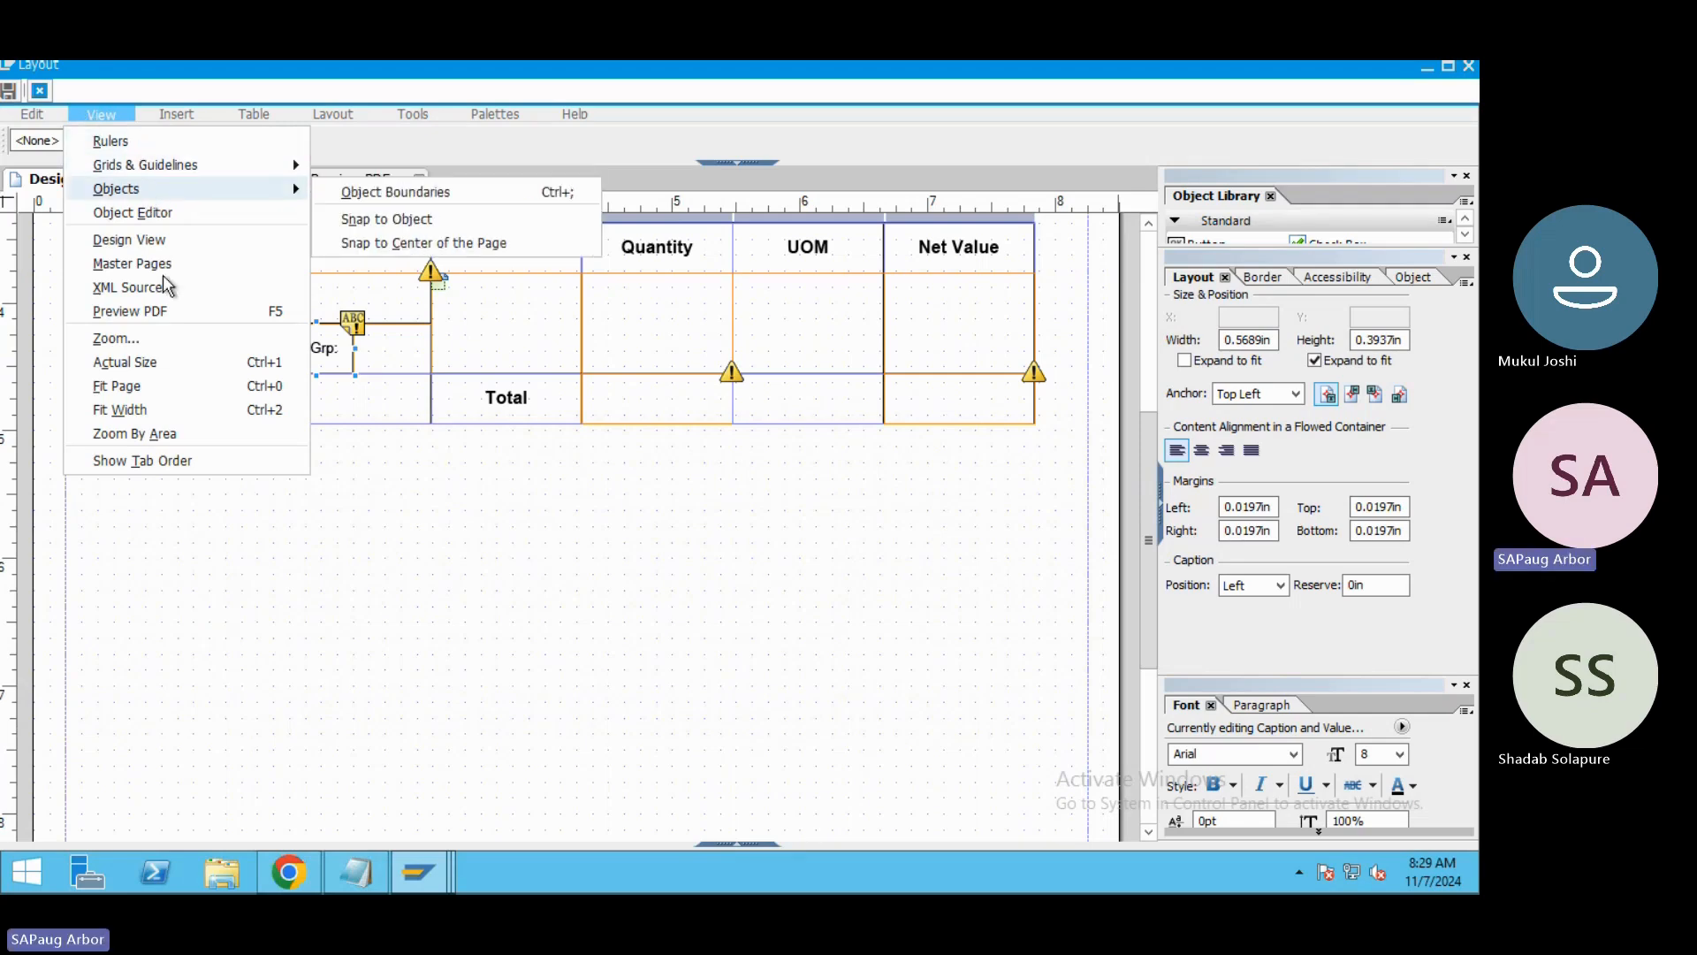
mouse_move(194, 189)
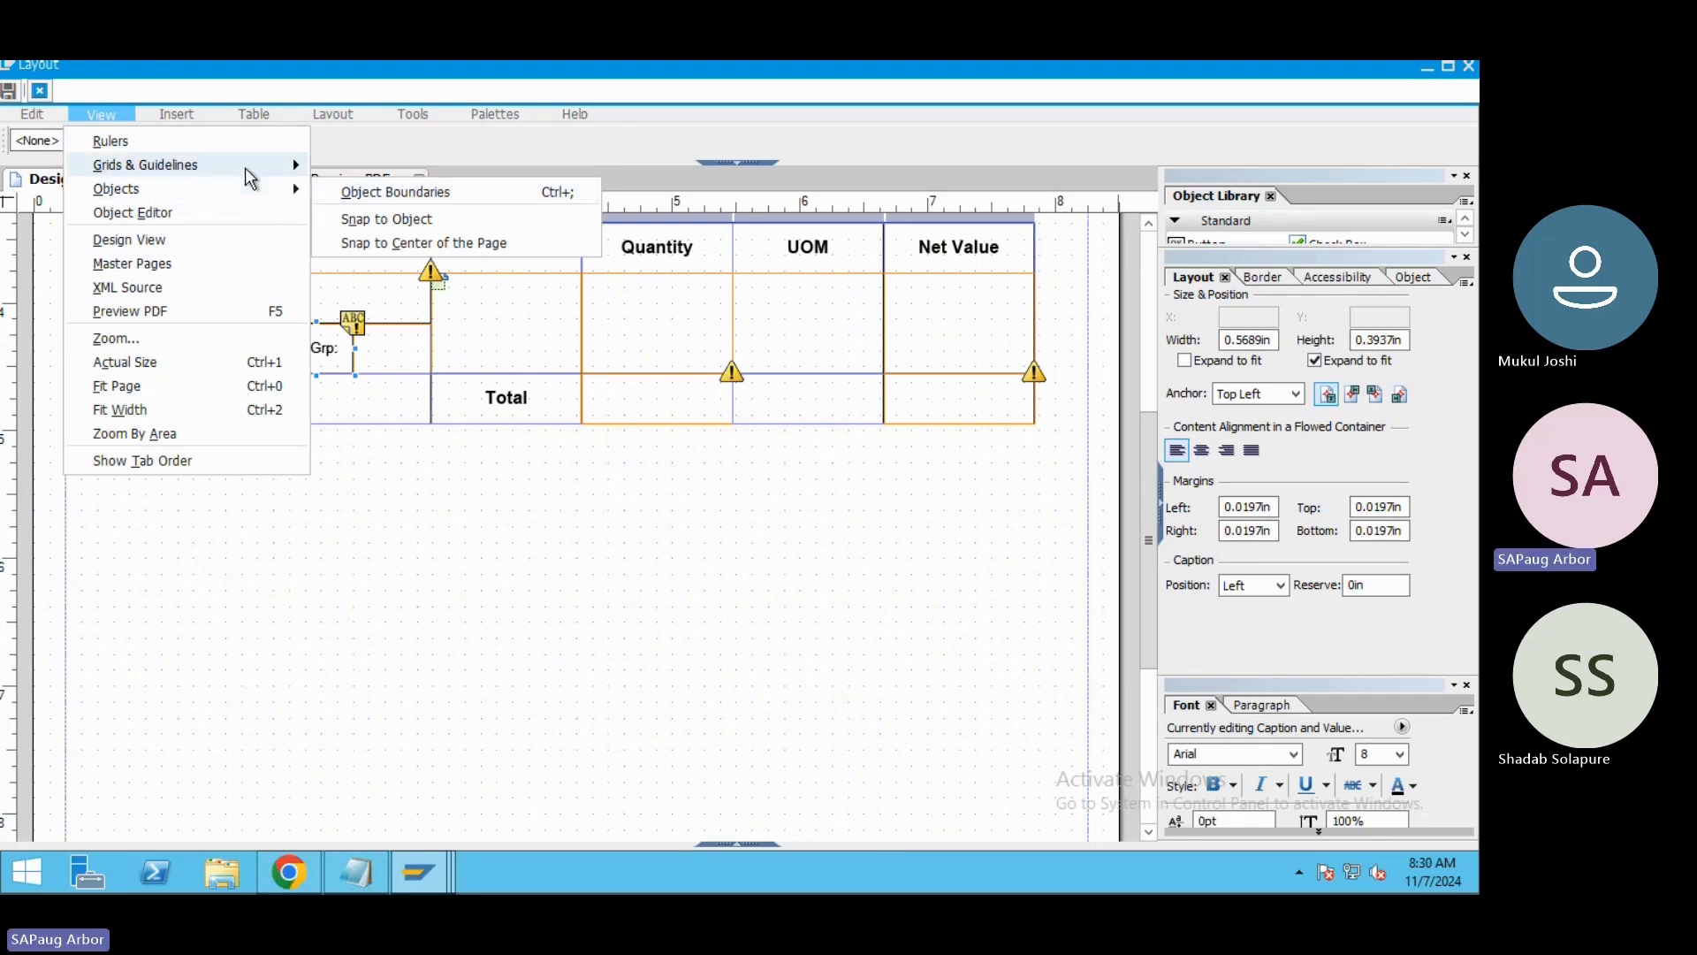
mouse_move(246, 167)
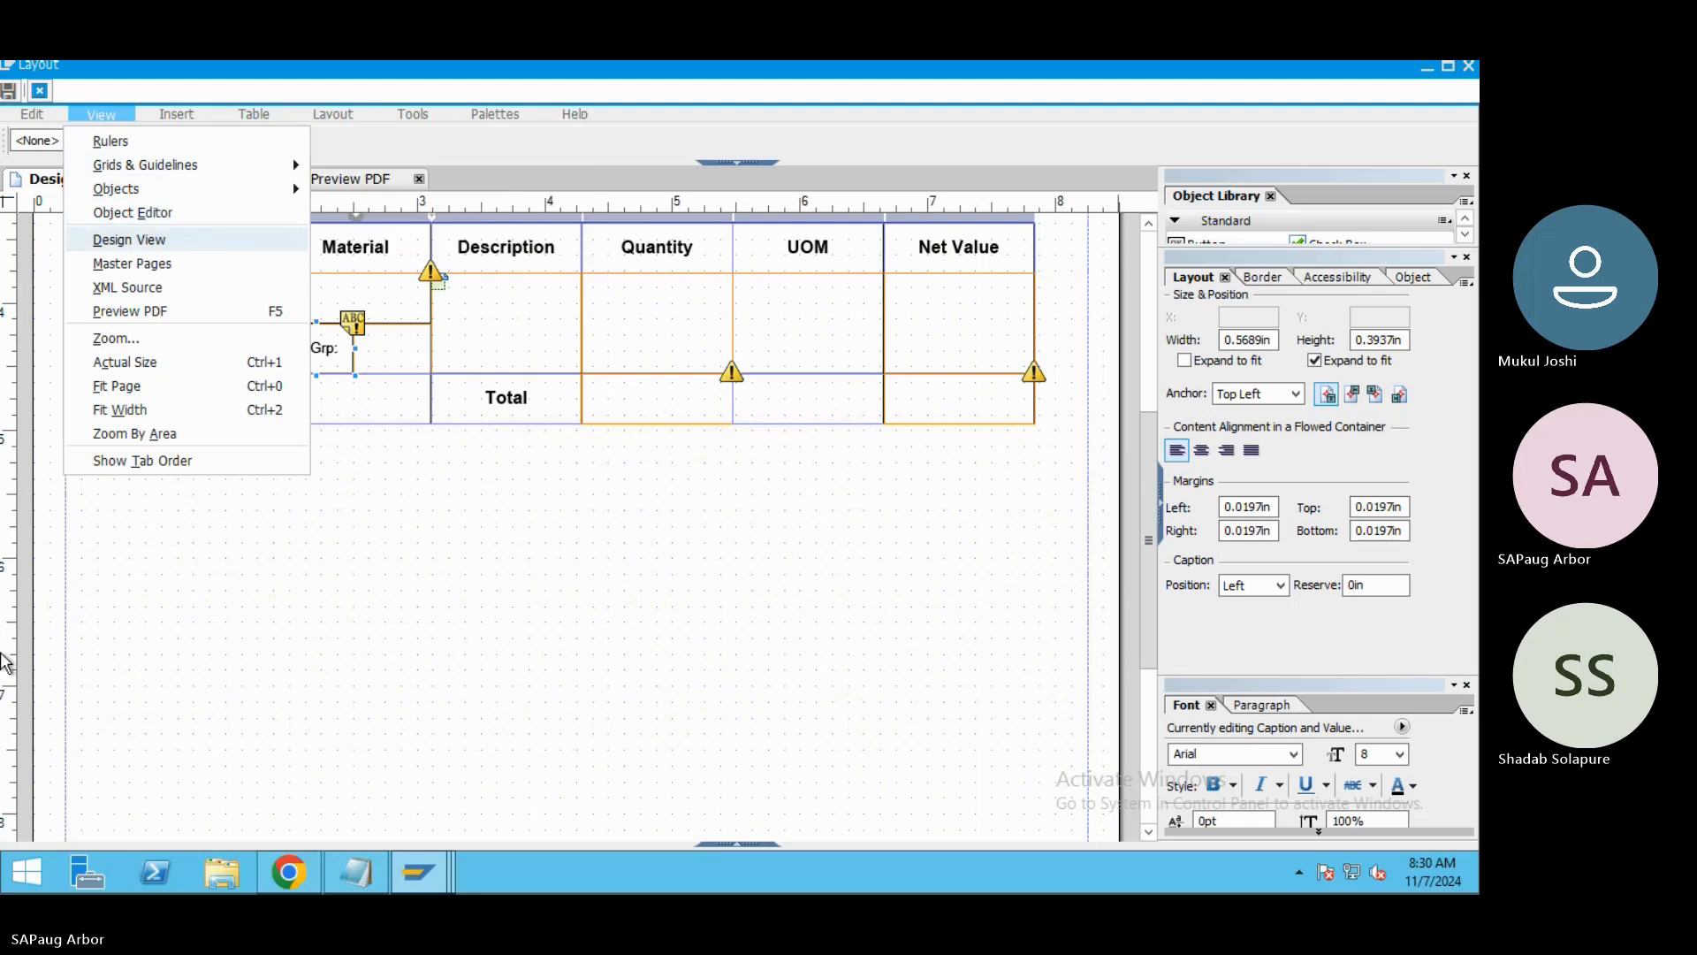
left_click(96, 800)
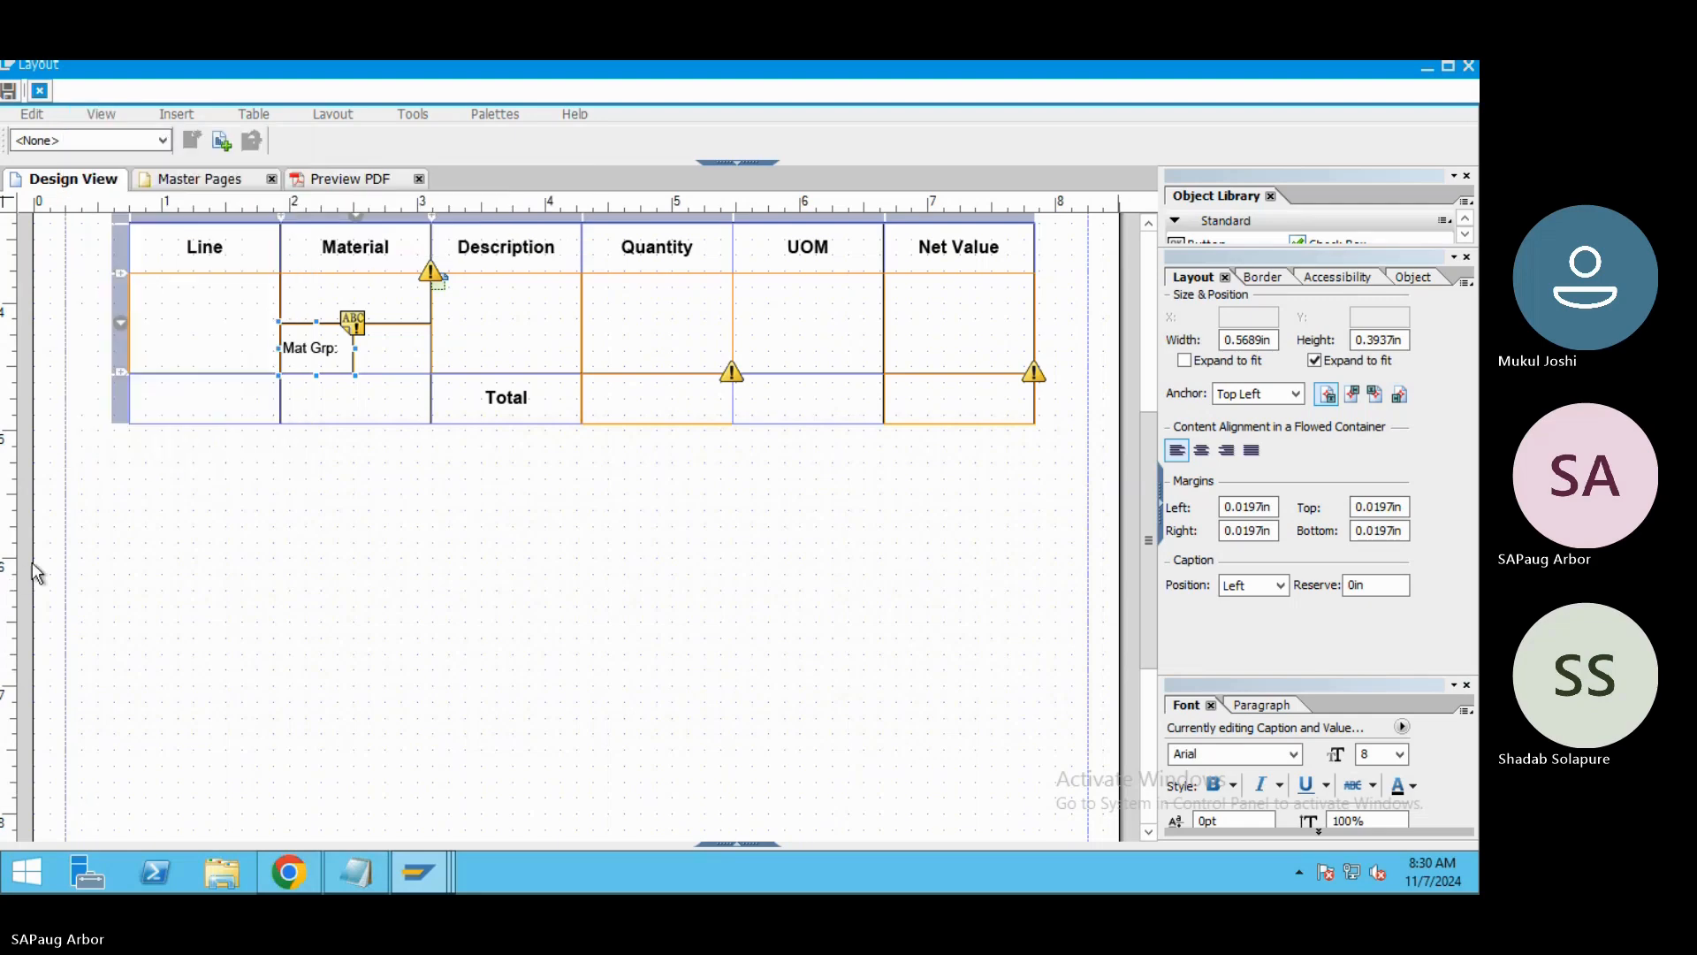
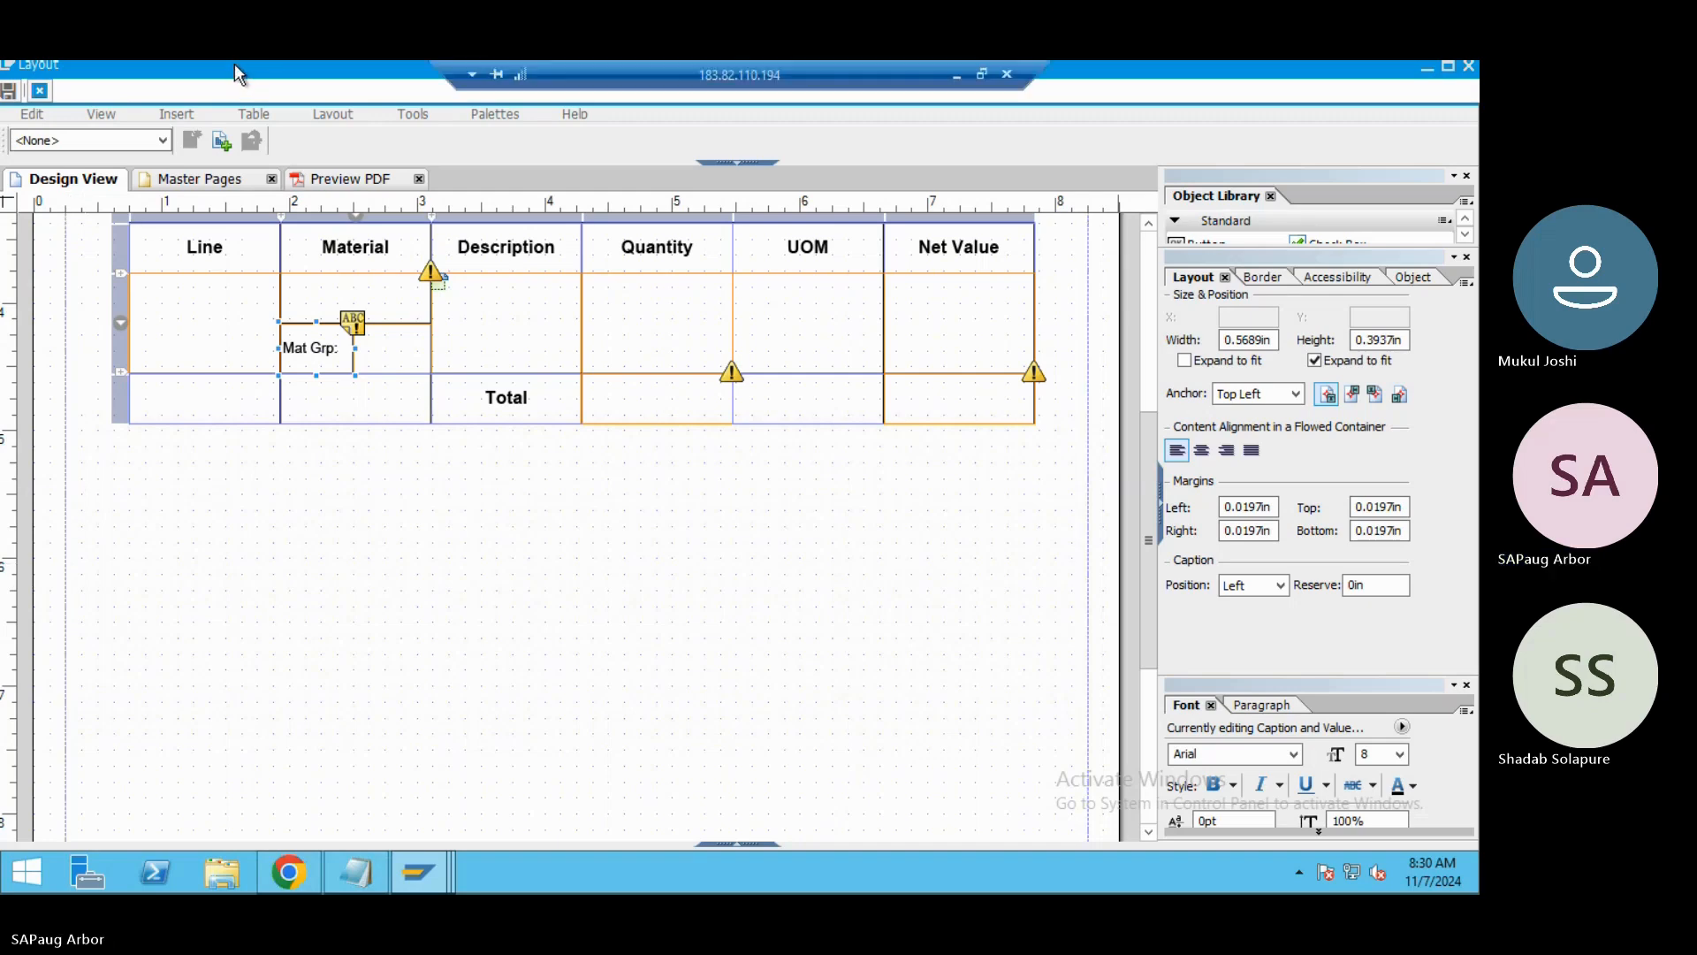
left_click(103, 119)
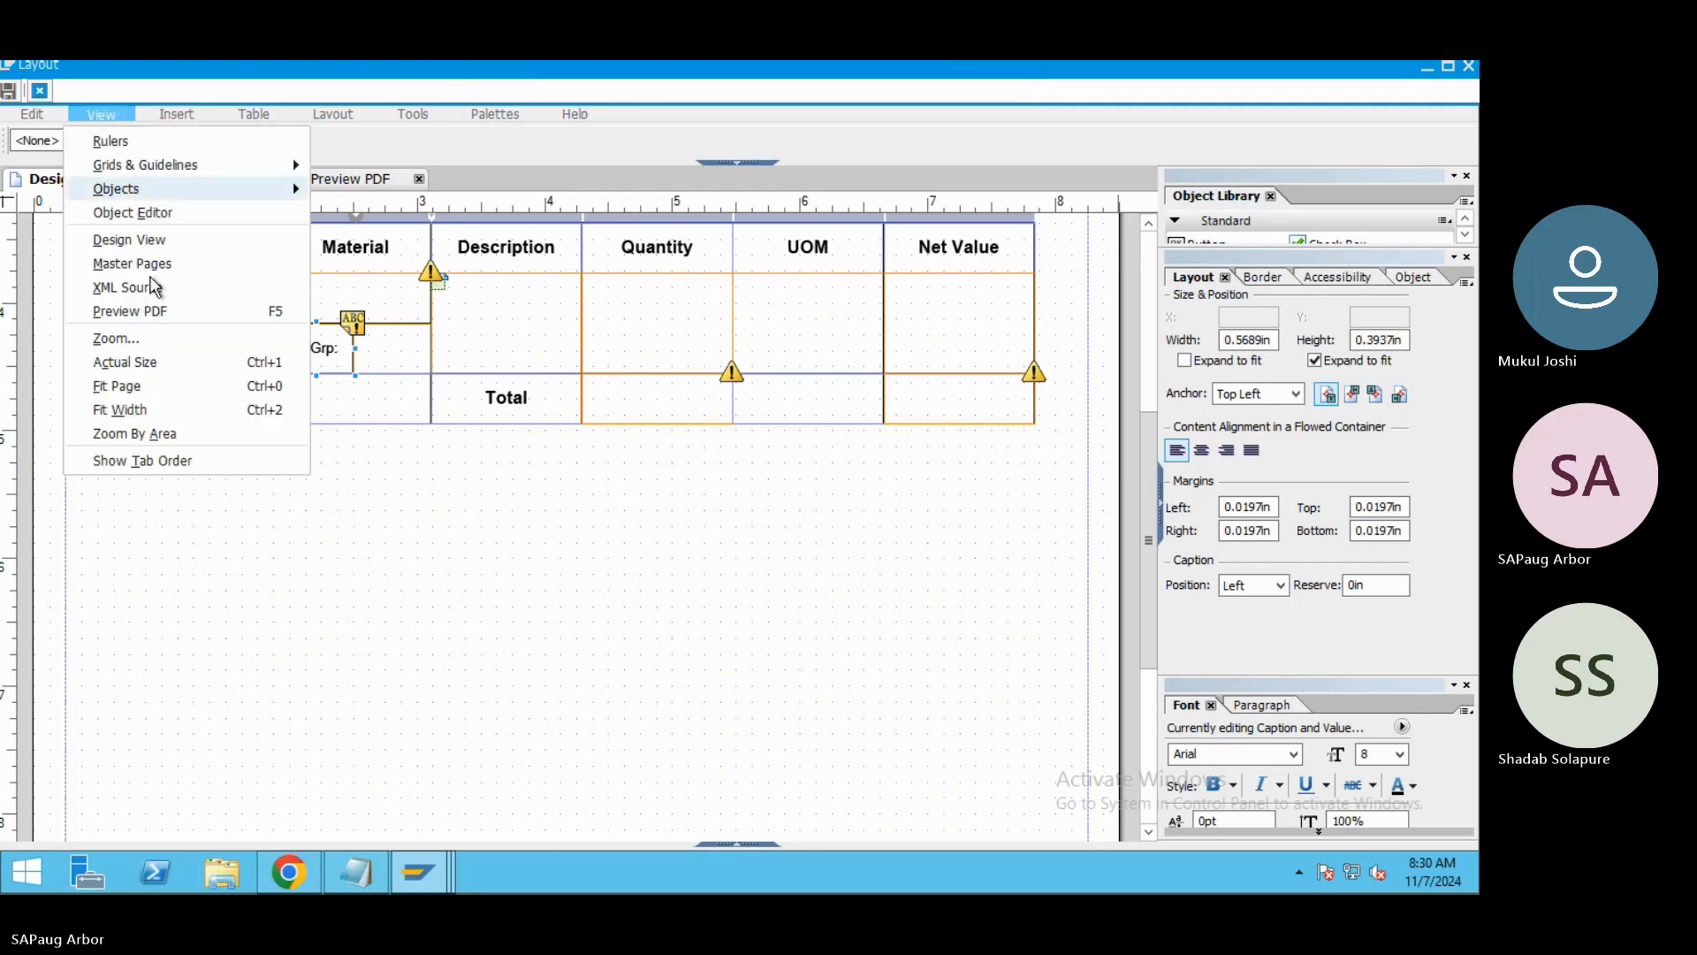
left_click(129, 239)
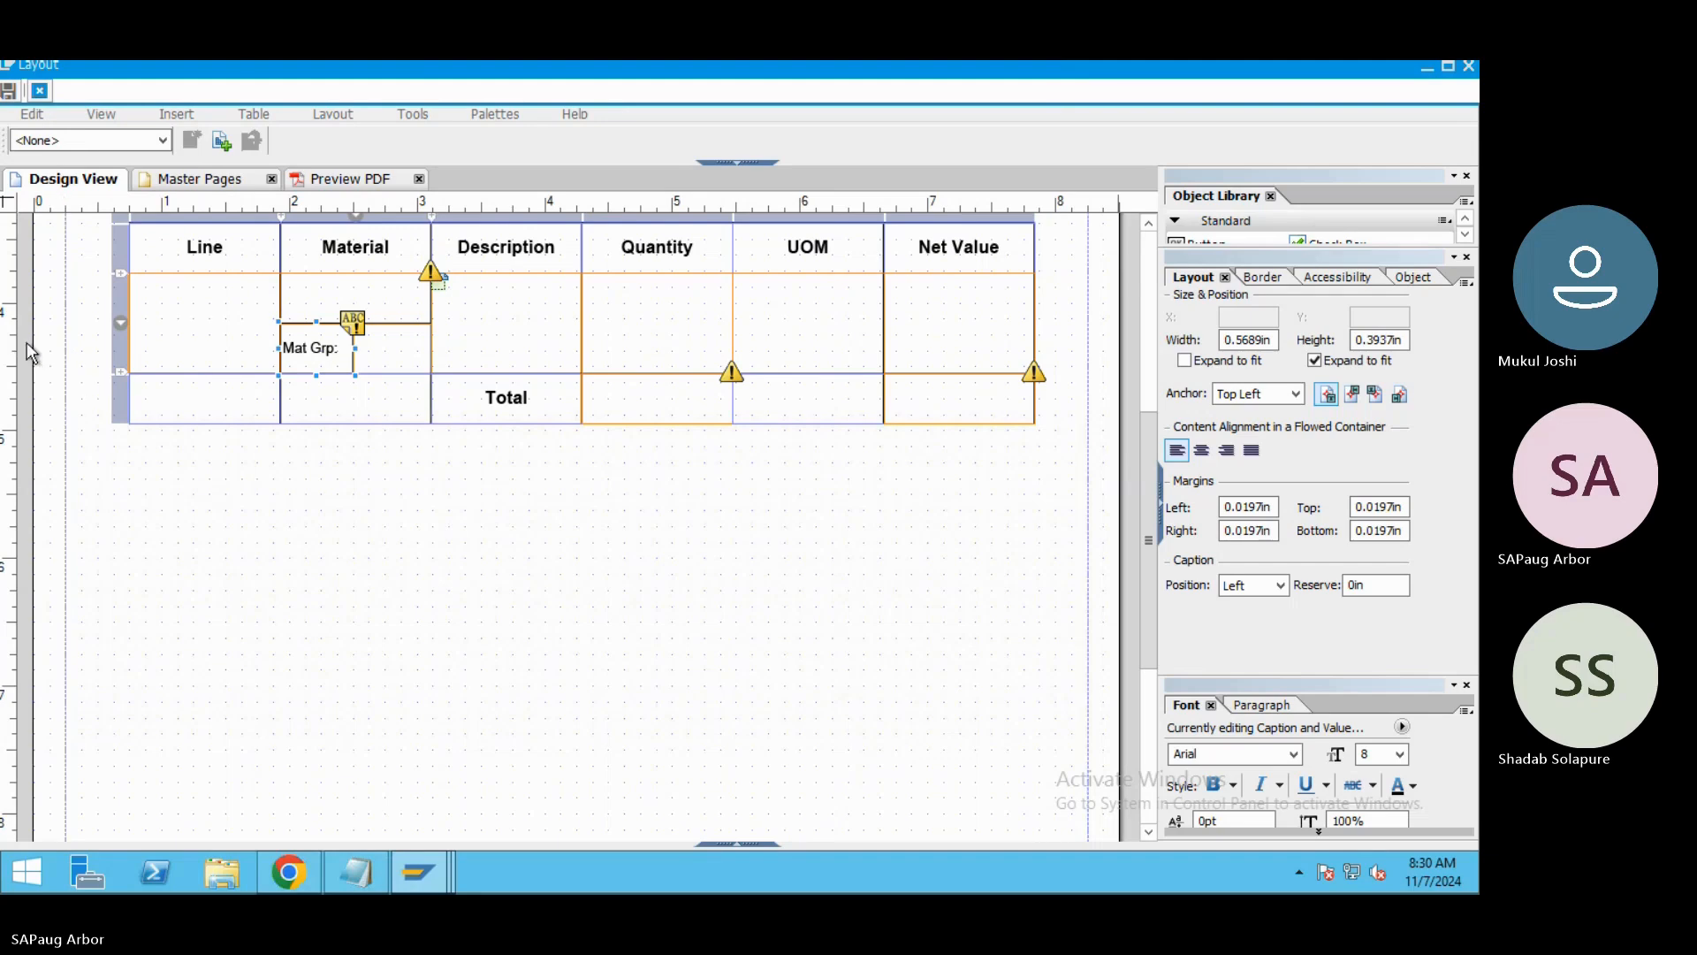
left_click(124, 118)
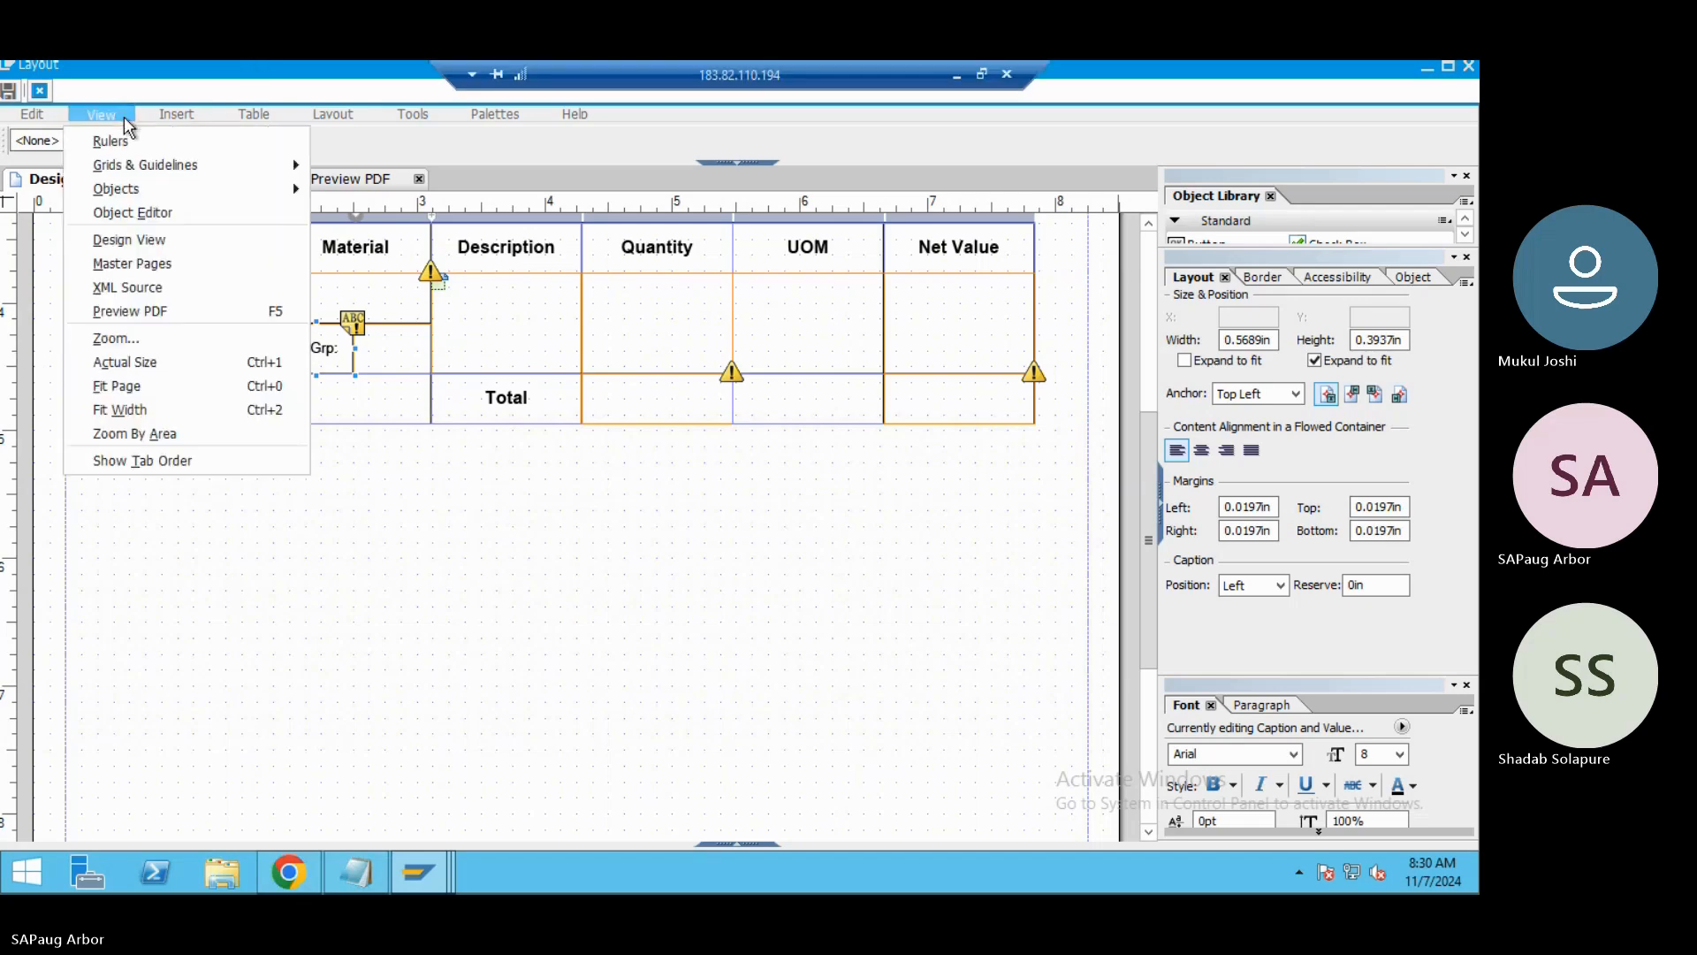
left_click(151, 215)
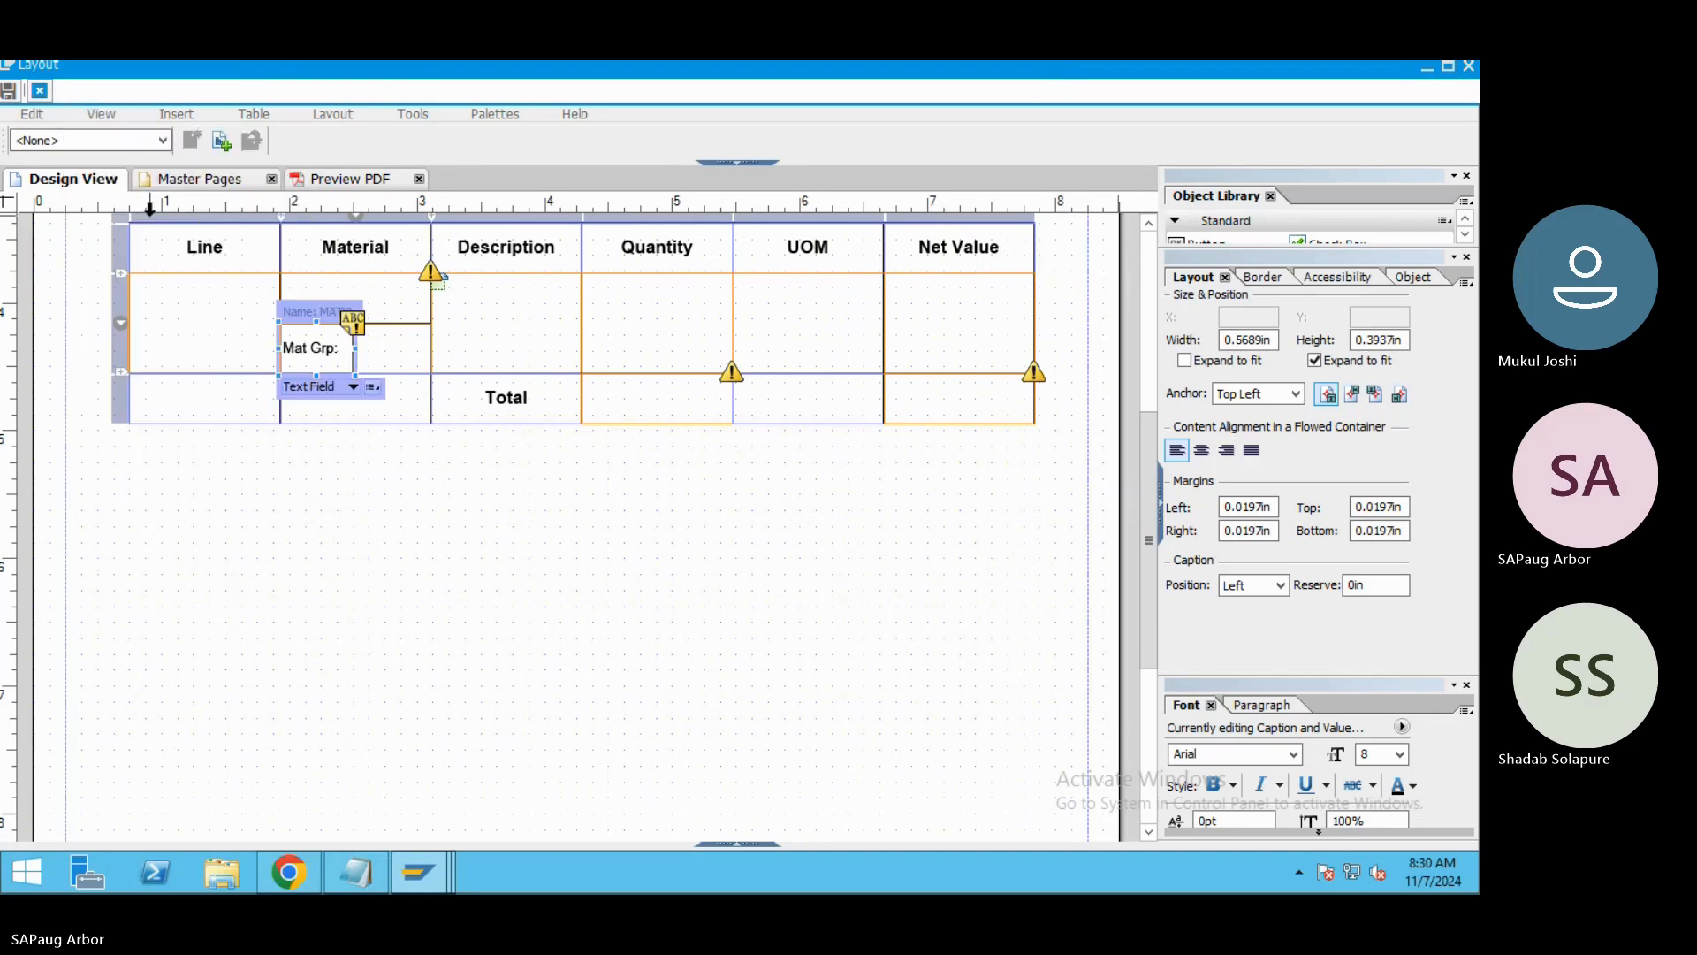
left_click(102, 114)
left_click(112, 212)
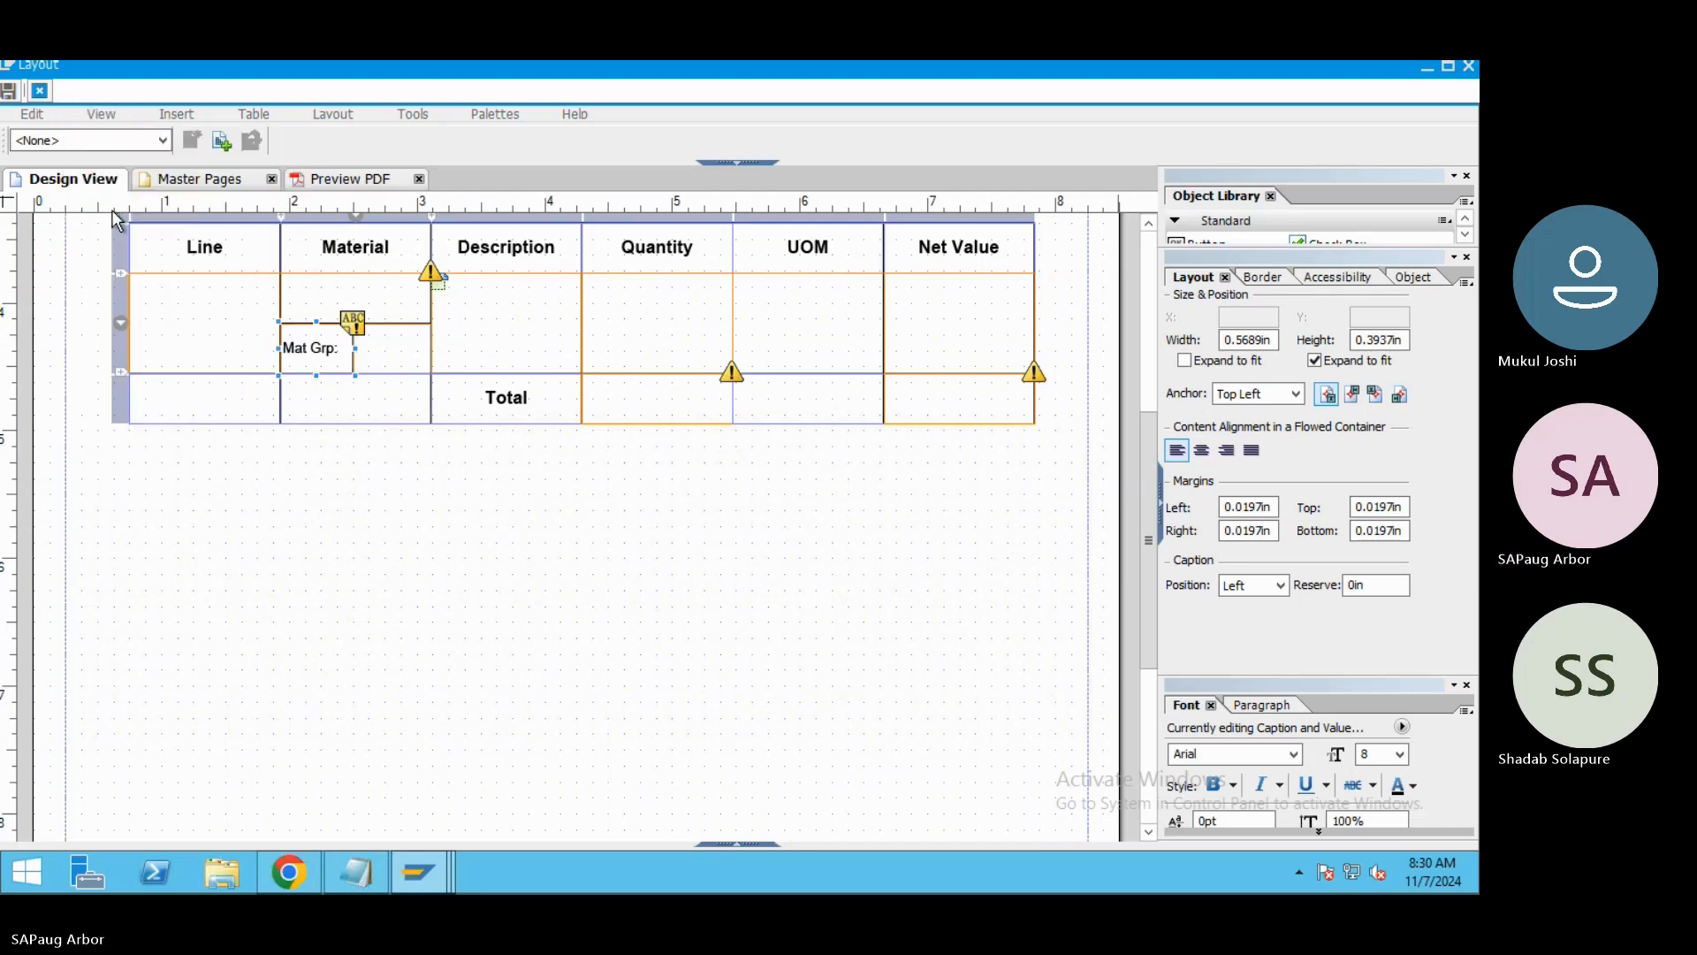
Show the Hierarchy palette with the form's object tree.
left_click(35, 115)
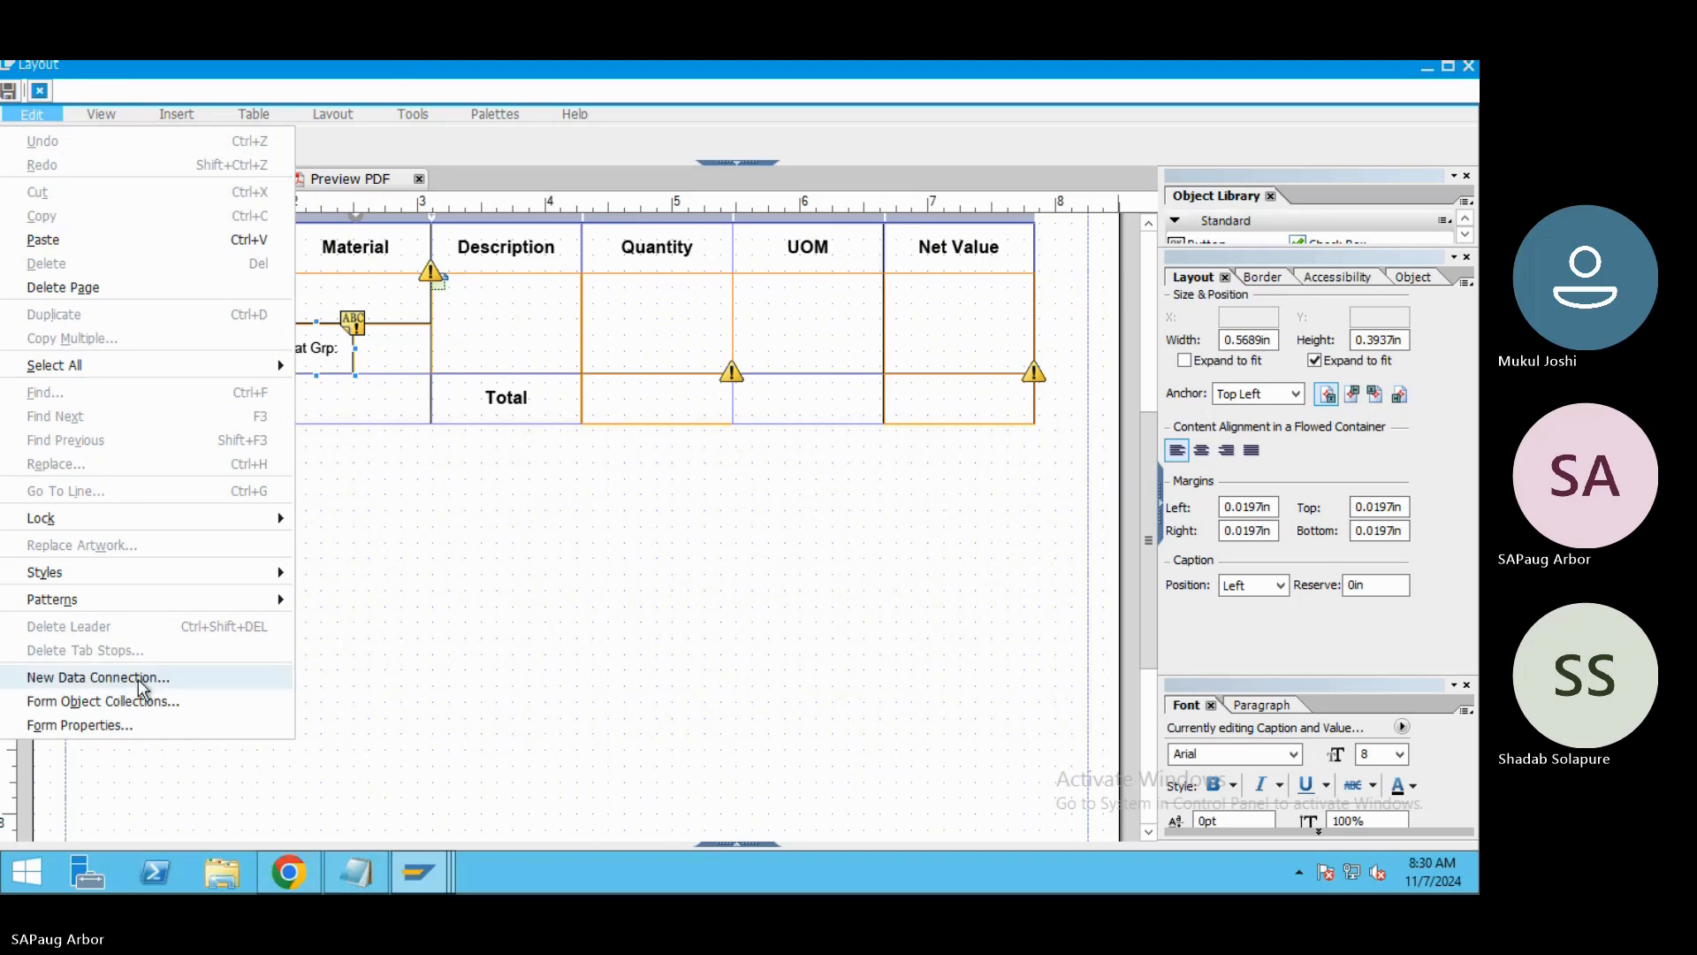
left_click(335, 71)
left_click(337, 116)
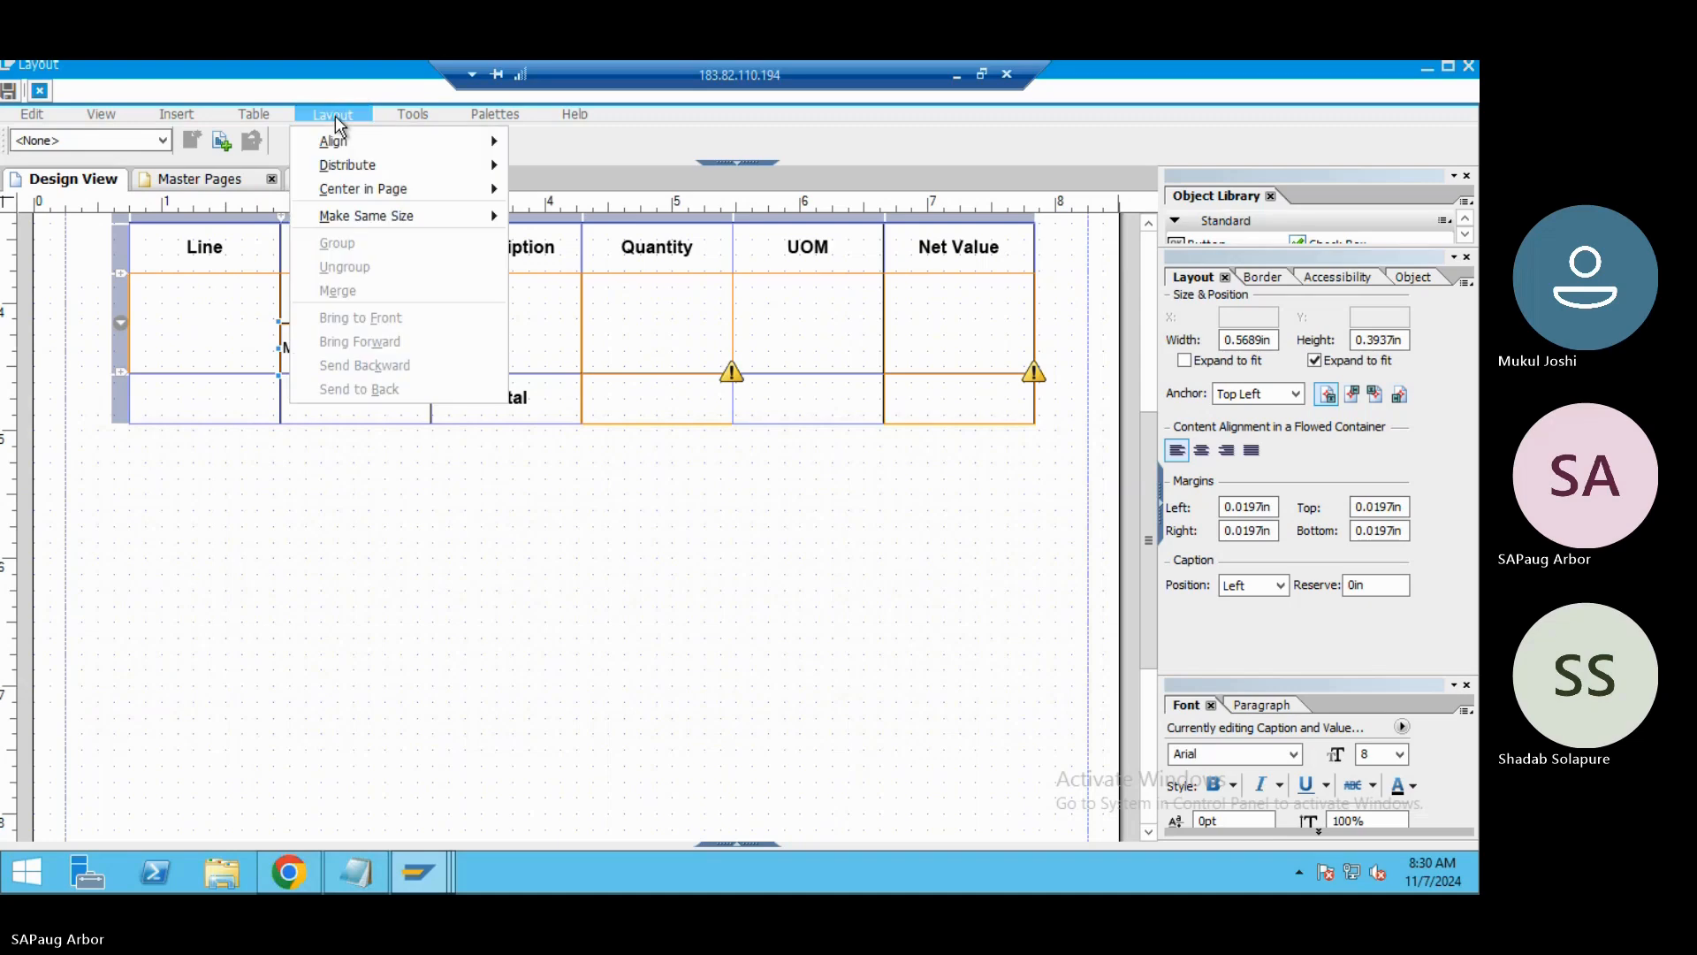
mouse_move(421, 118)
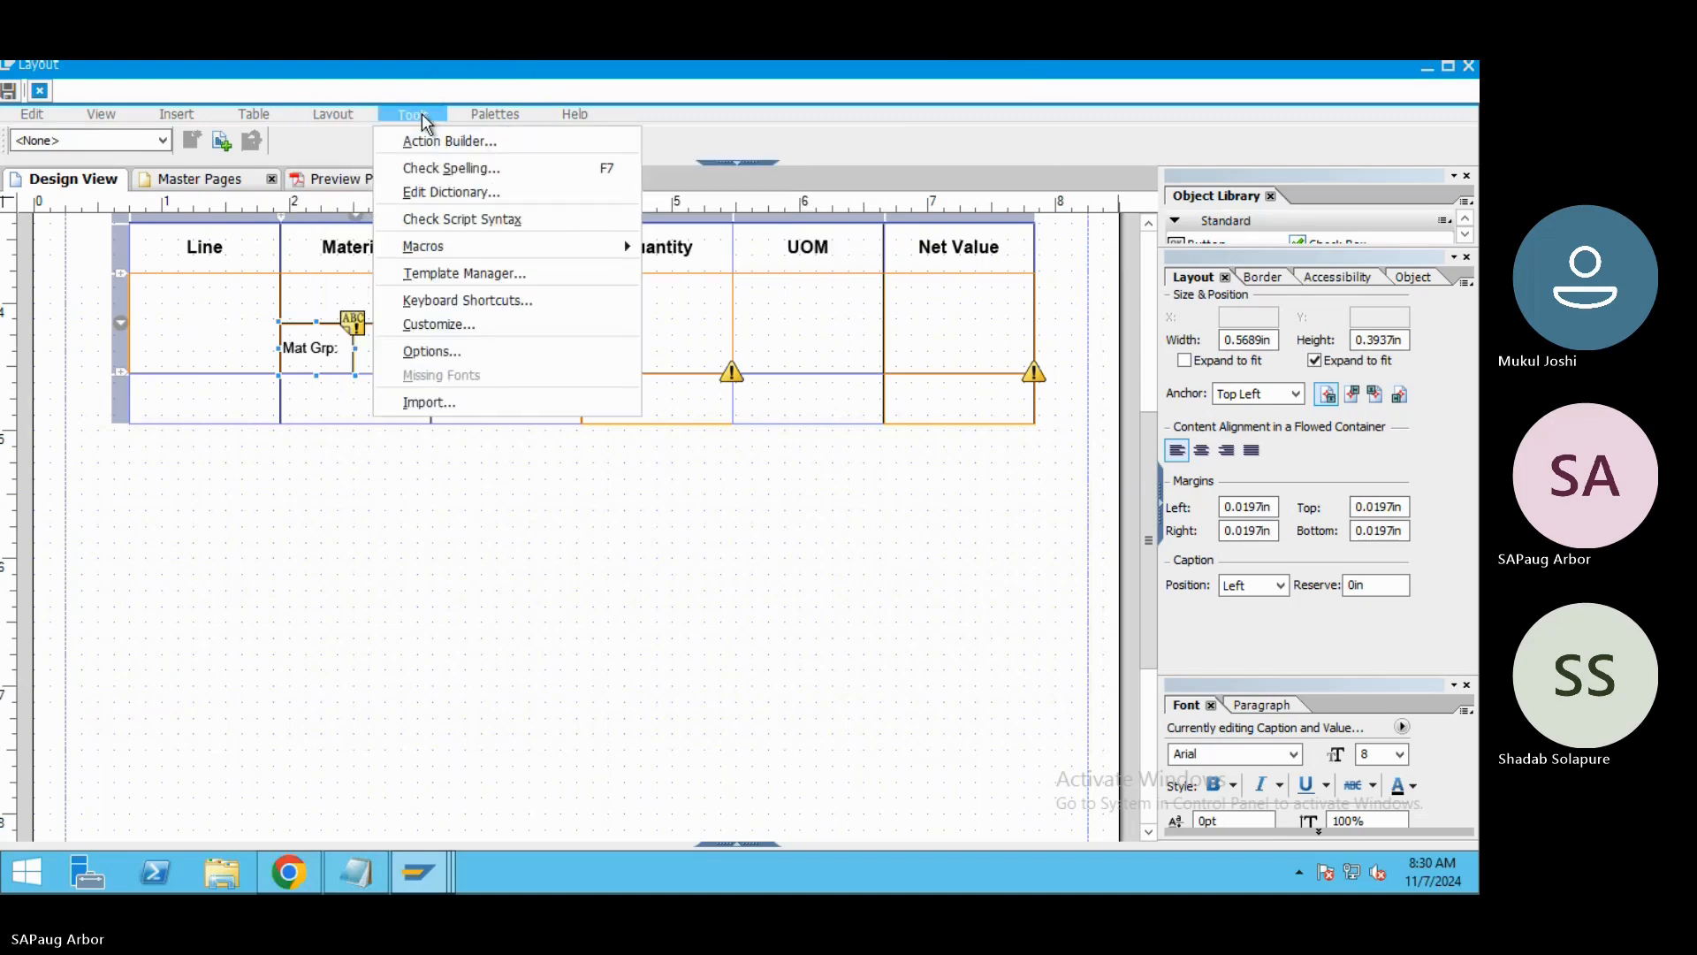
mouse_move(485, 128)
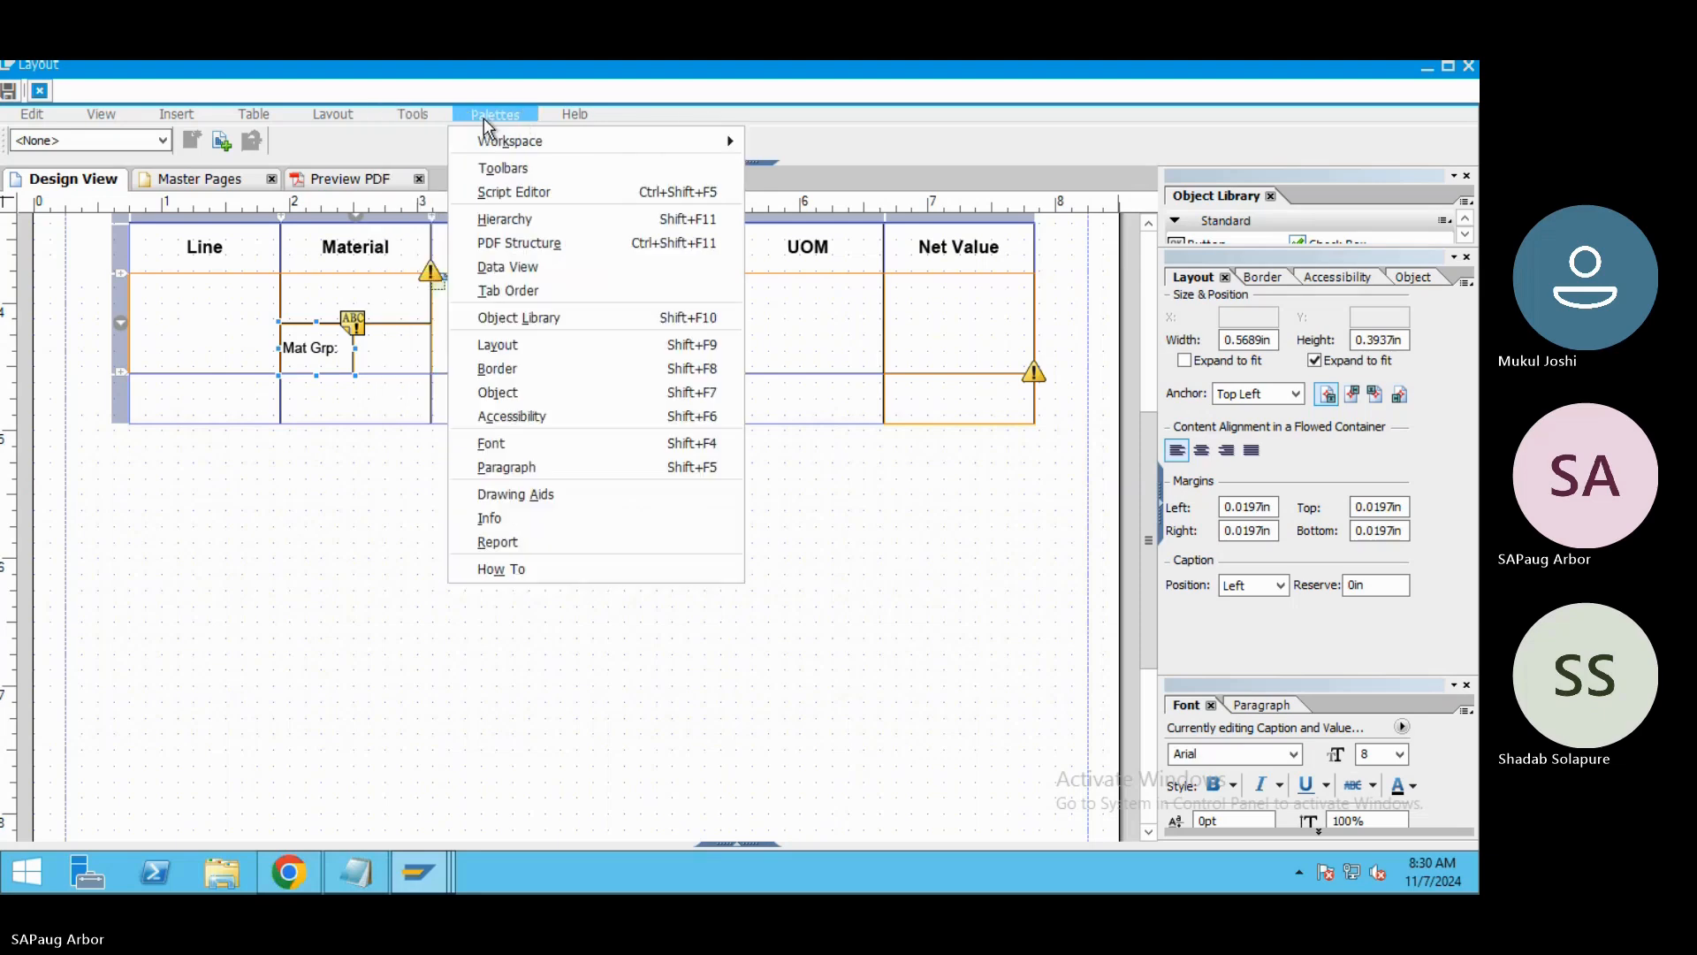
left_click(517, 221)
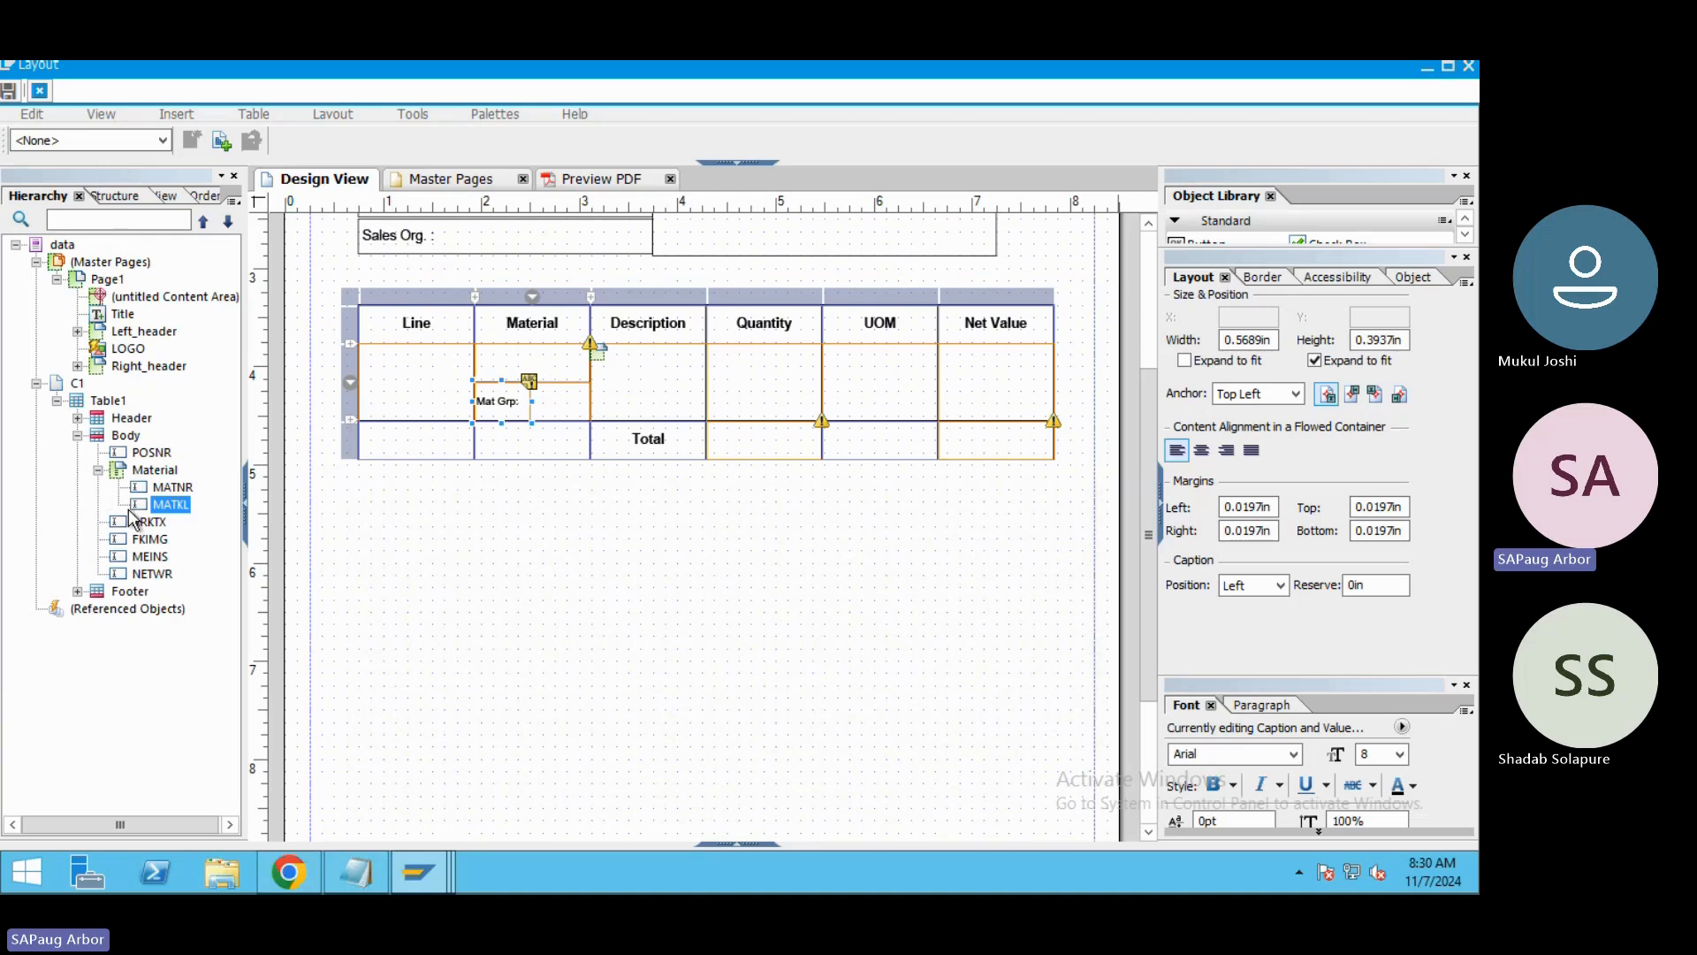
Compare the MATNR and MATKL fields and widen MATKL to about 1.19 in to fill the Material cell.
left_click(152, 487)
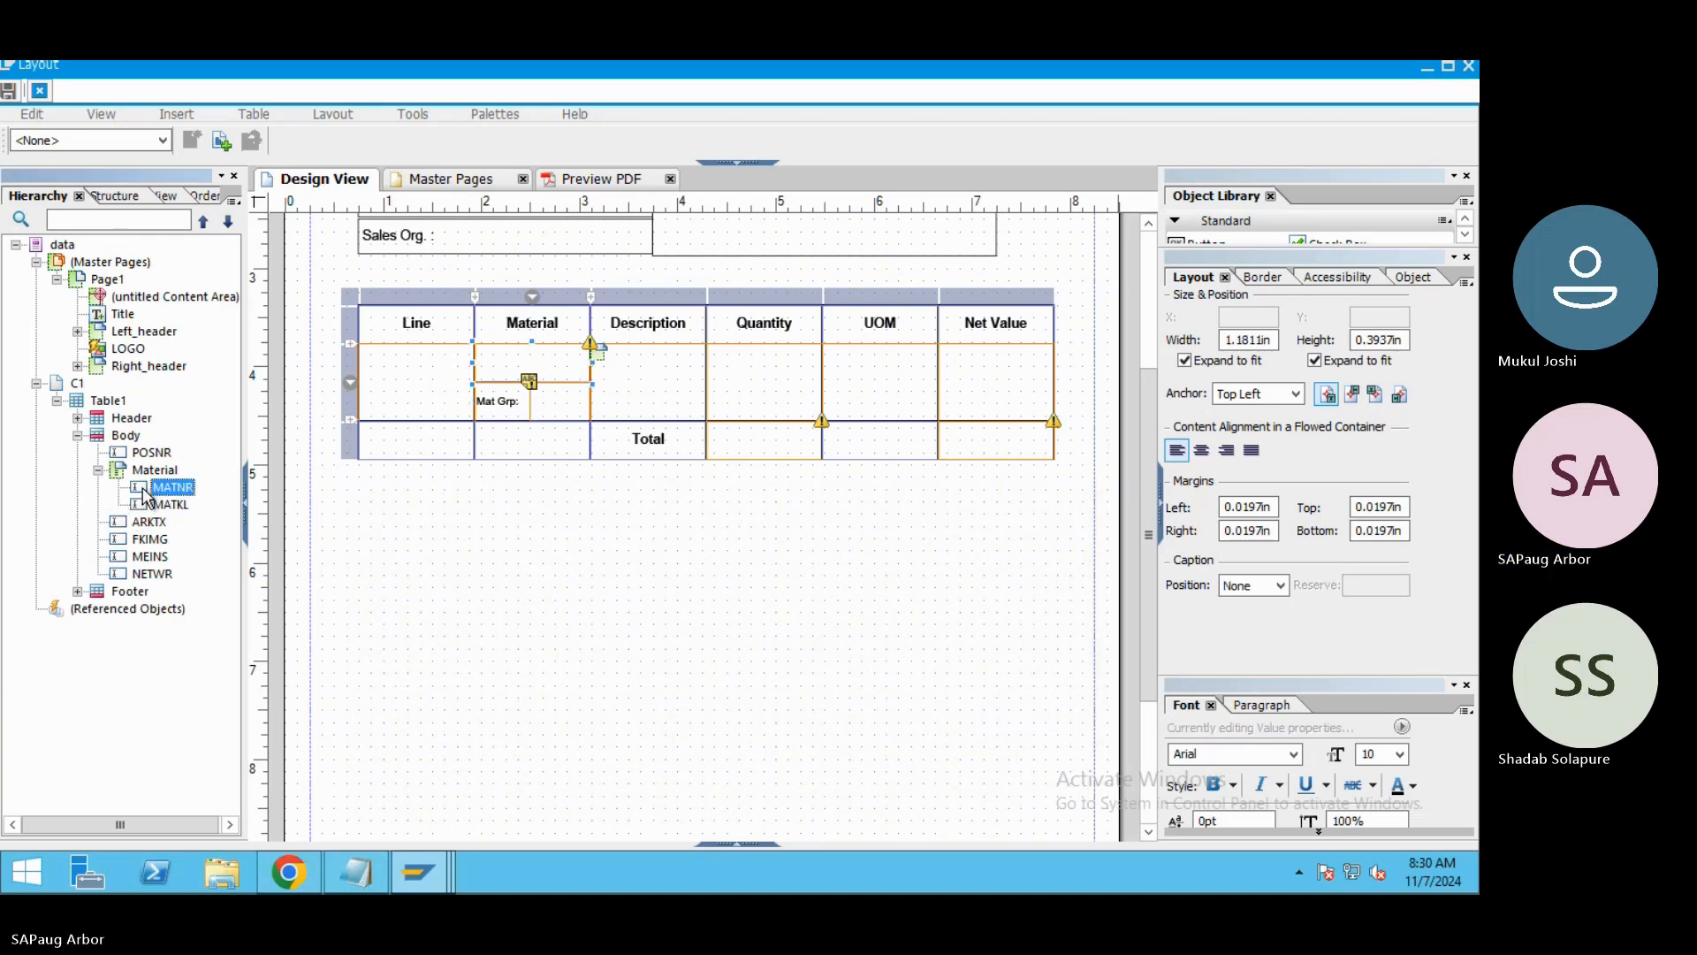
left_click(168, 505)
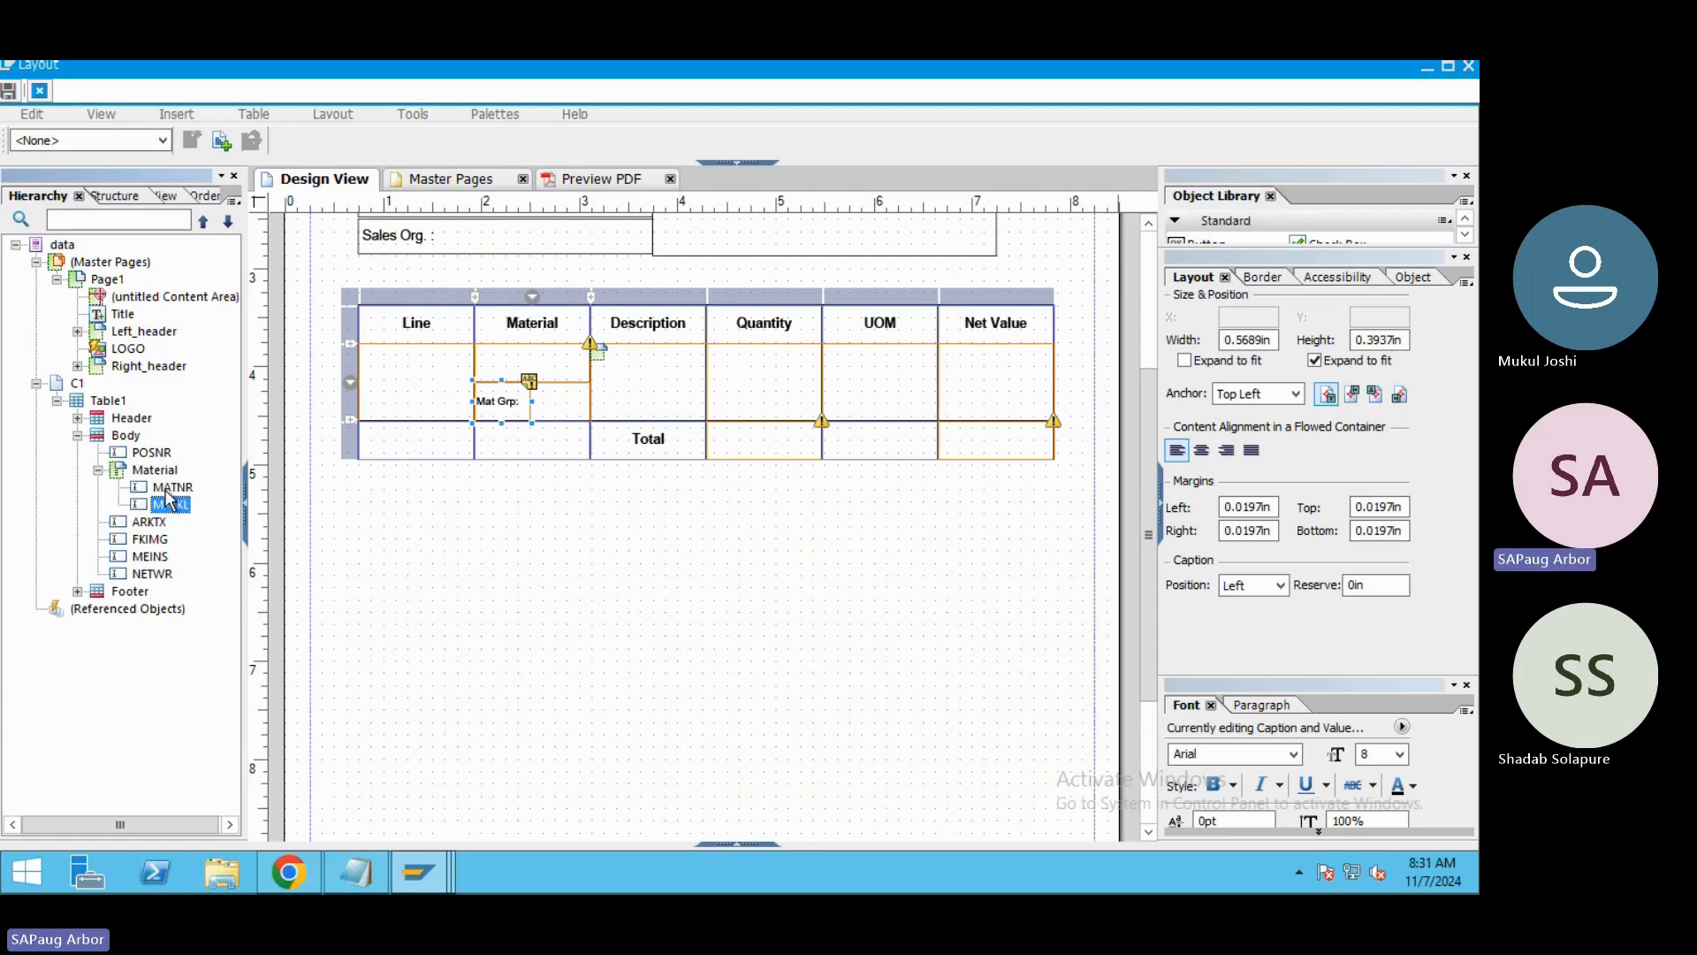
left_click(165, 491)
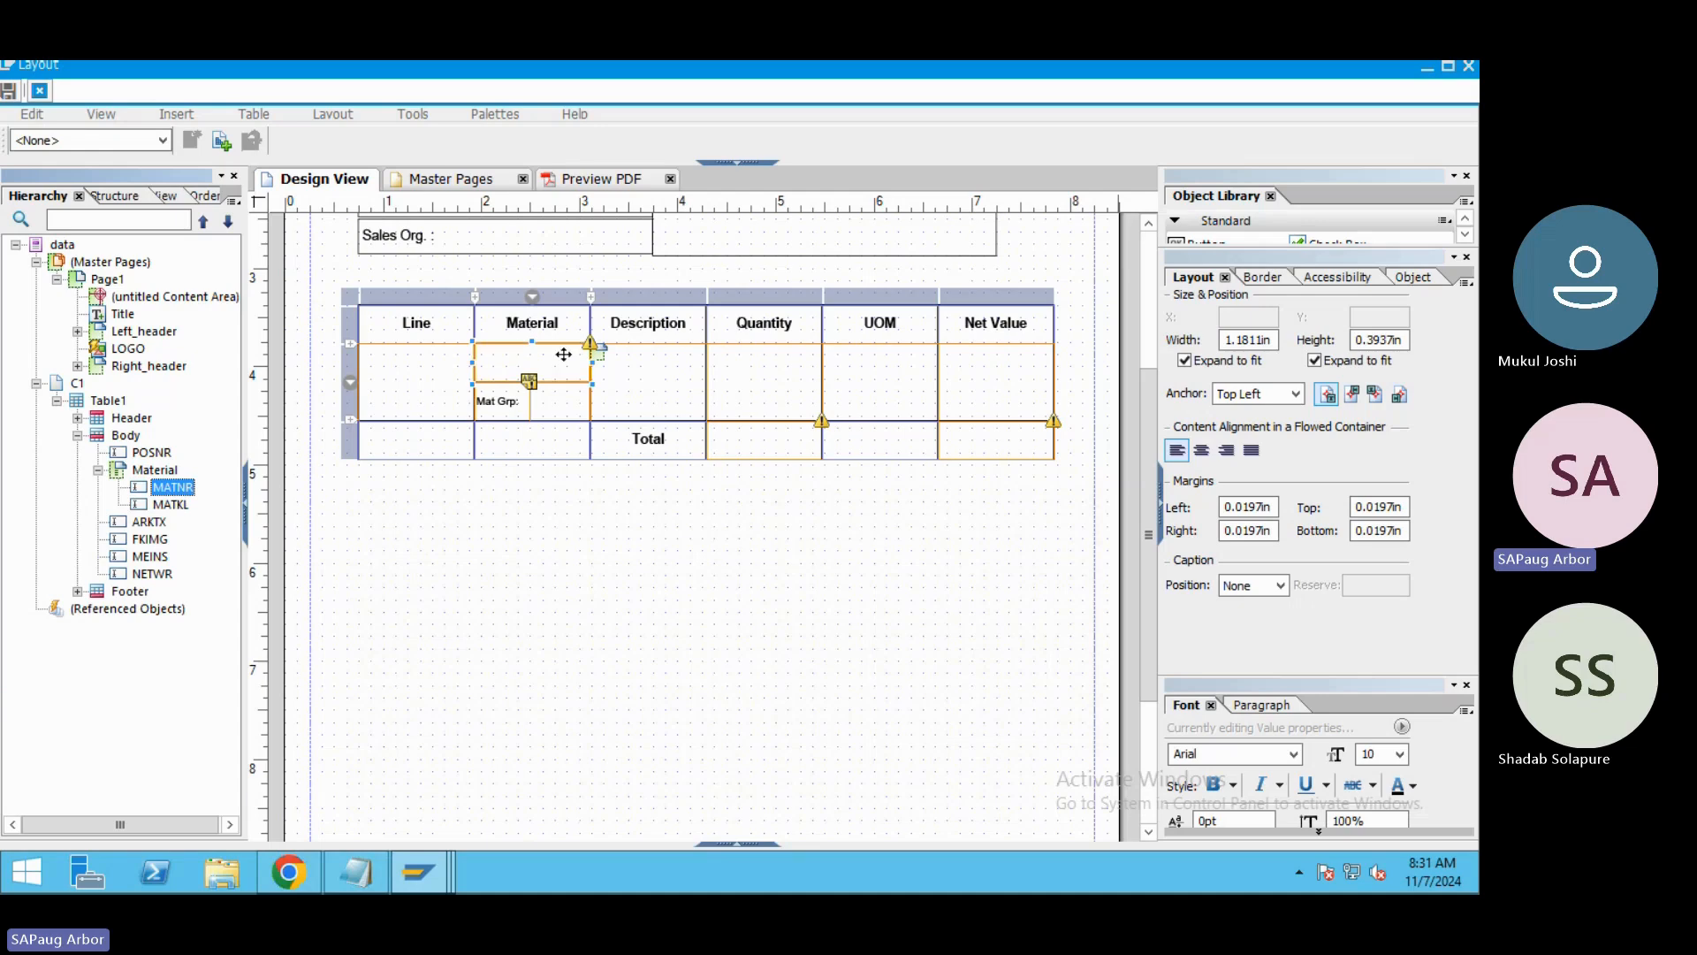
left_click(170, 506)
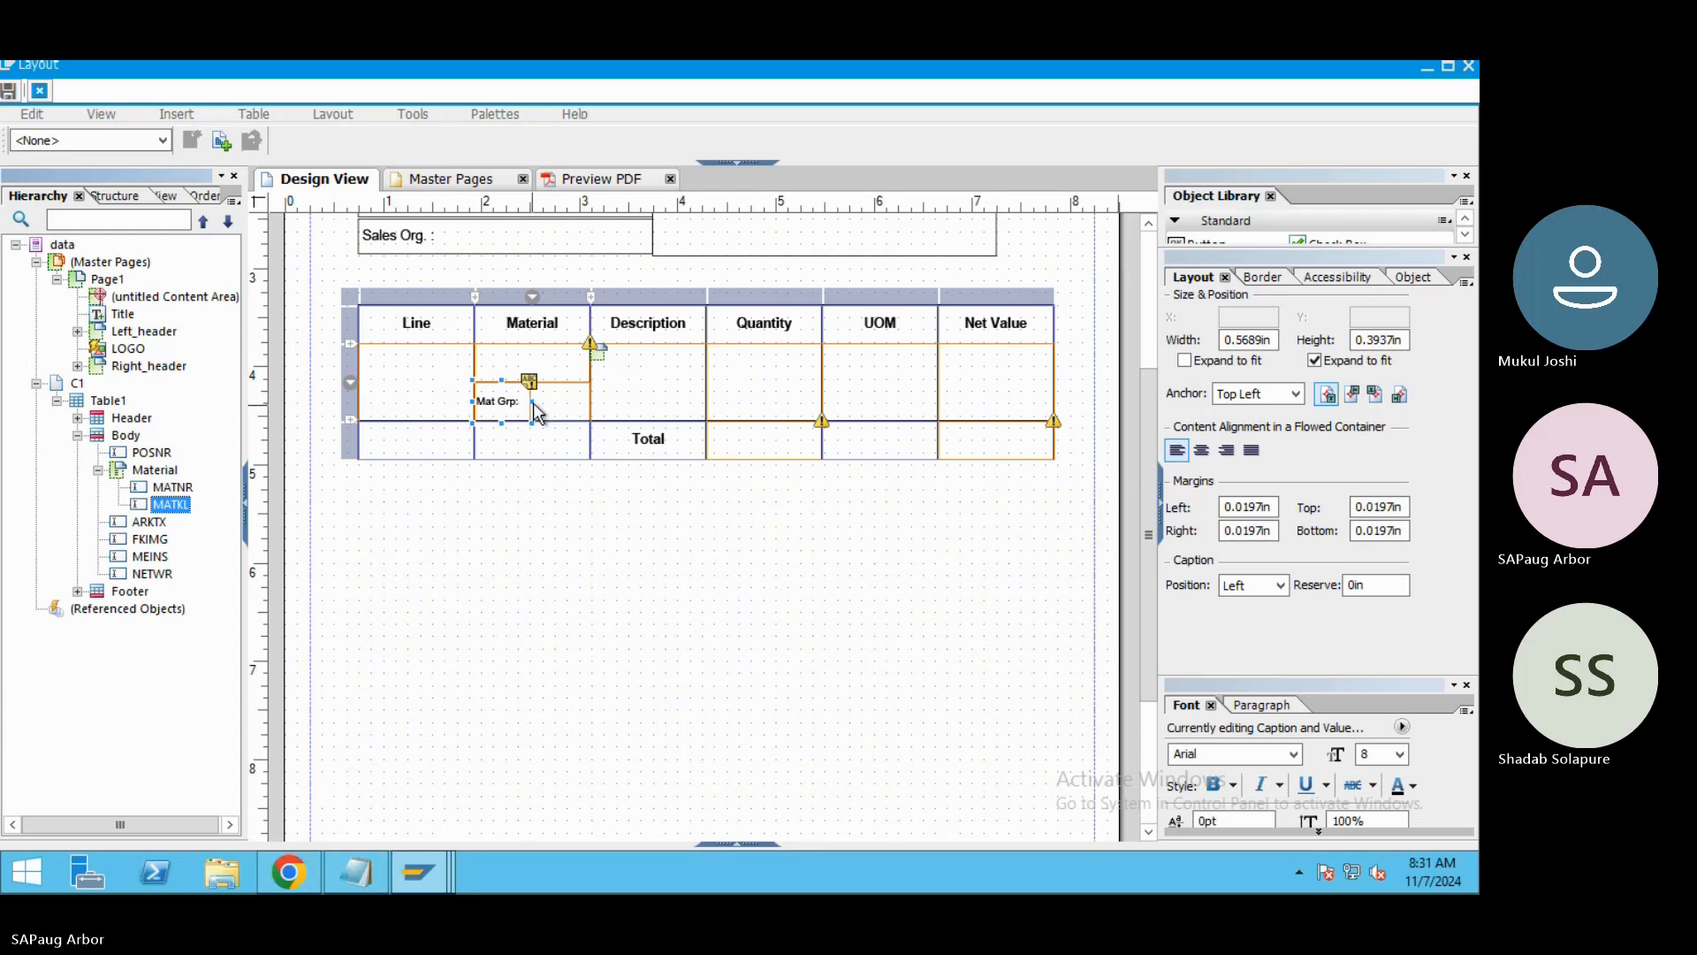
left_click_drag(533, 402, 592, 402)
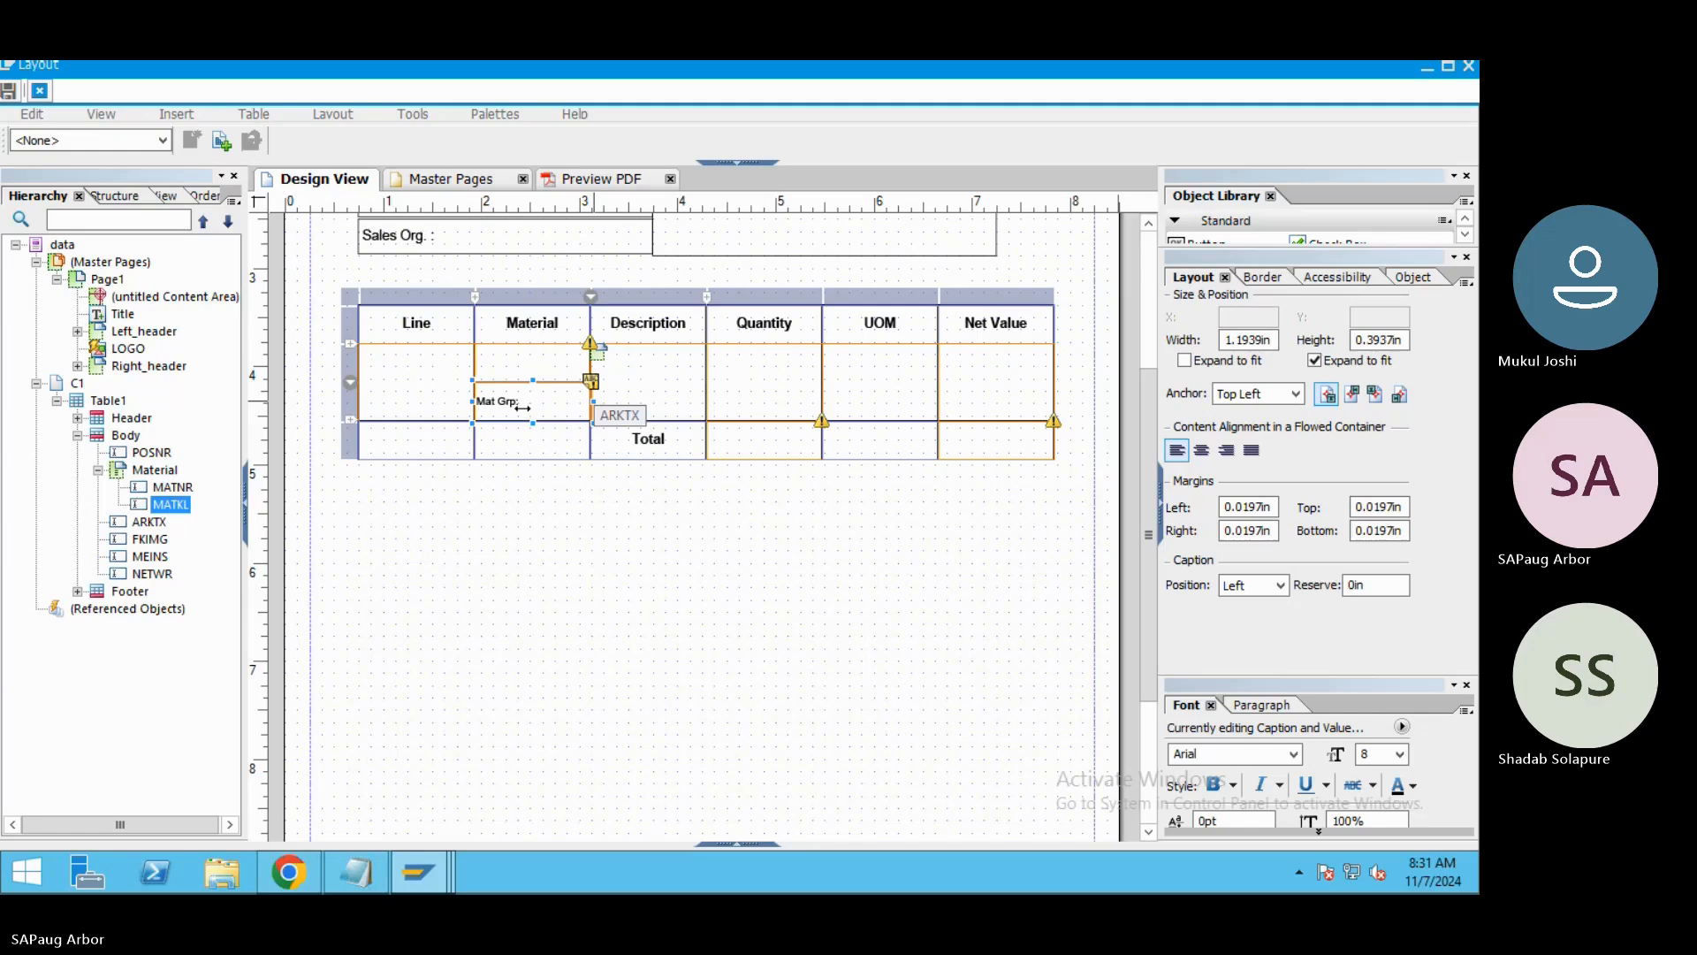
left_click(173, 488)
left_click(176, 489)
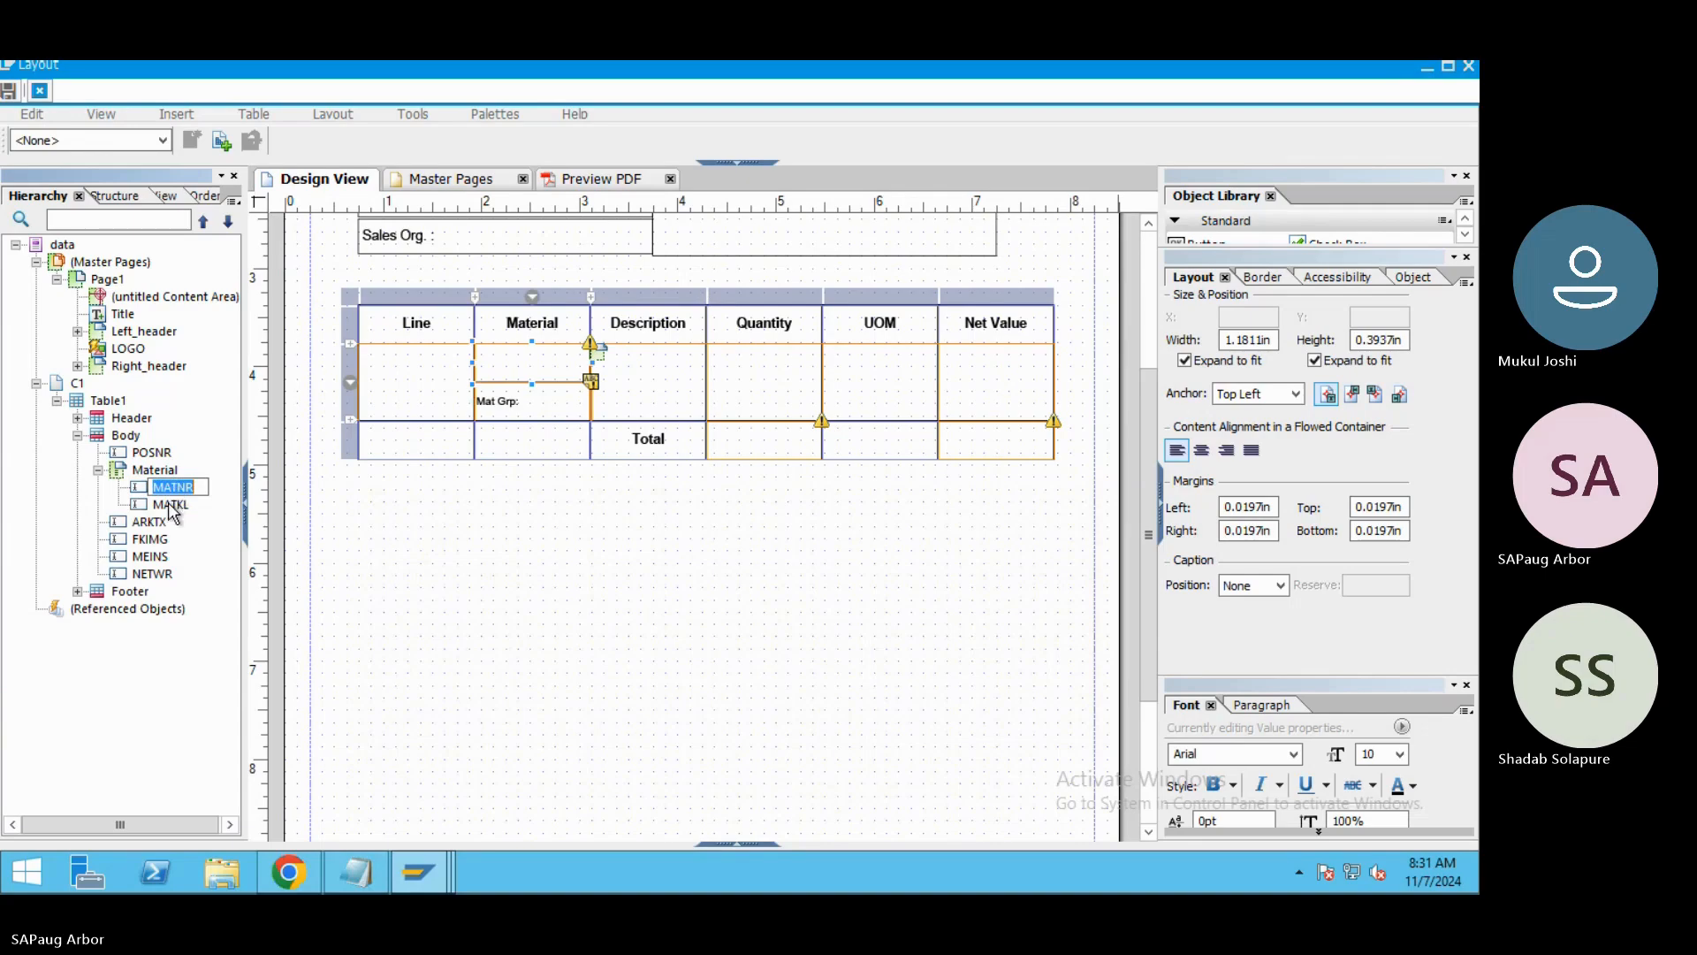
Reset the MATKL field's caption by setting its position to None and then back to Left.
left_click(168, 502)
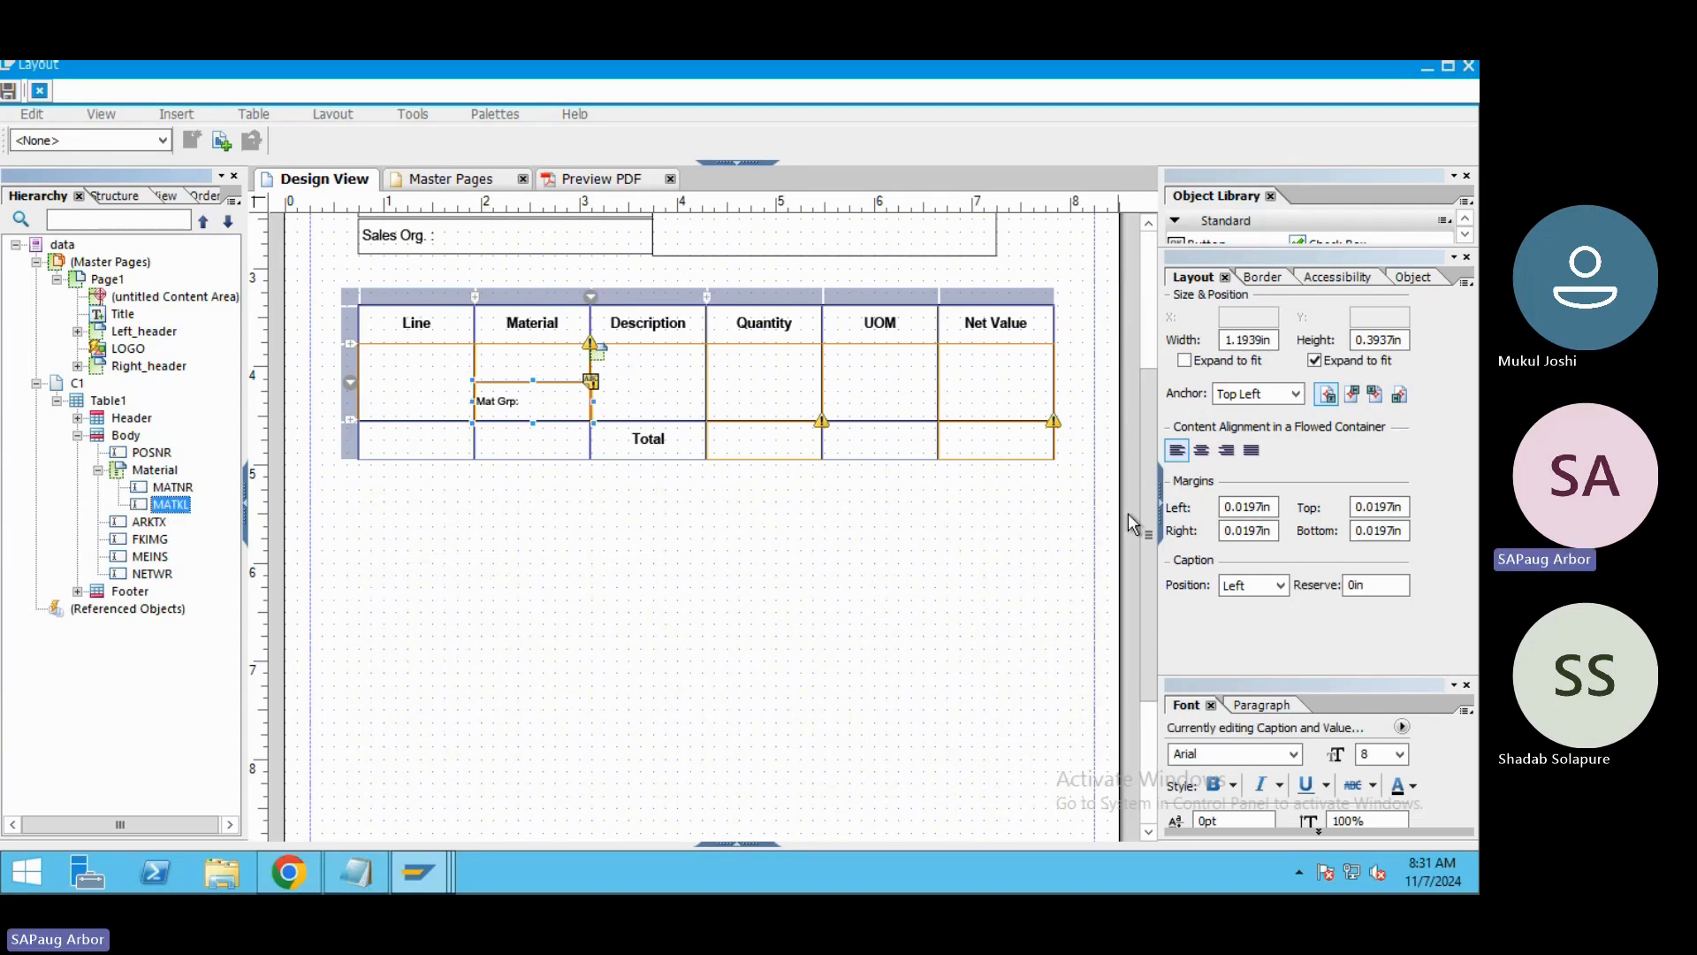
left_click(1273, 586)
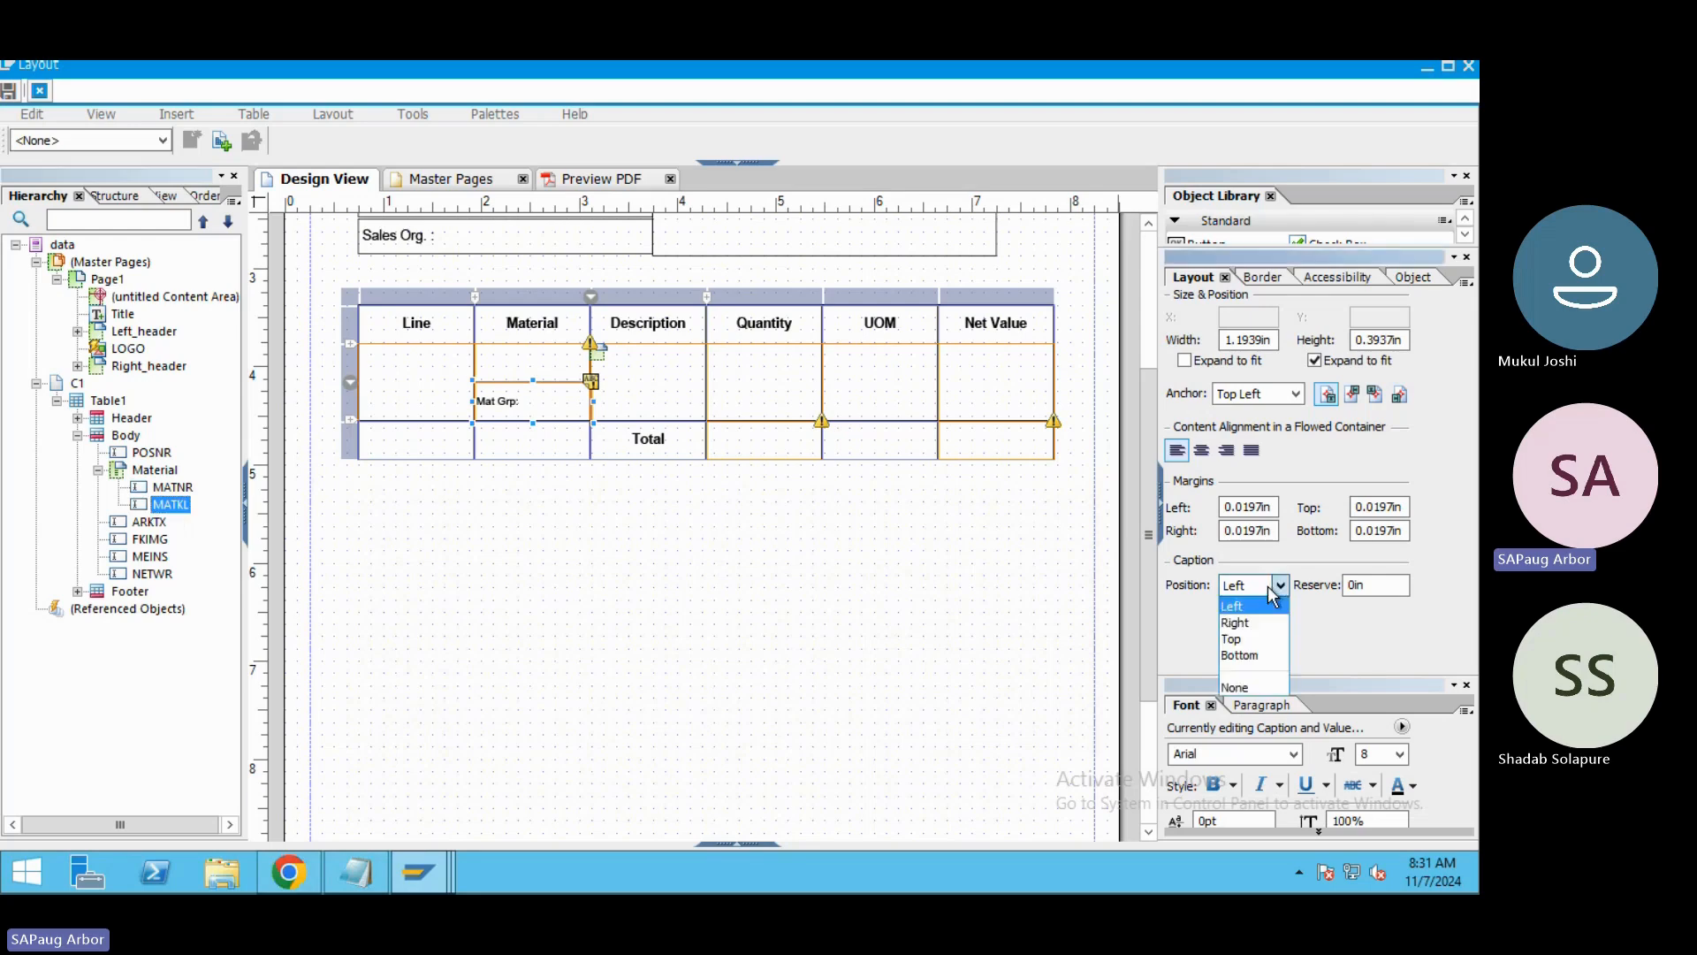
left_click(1242, 691)
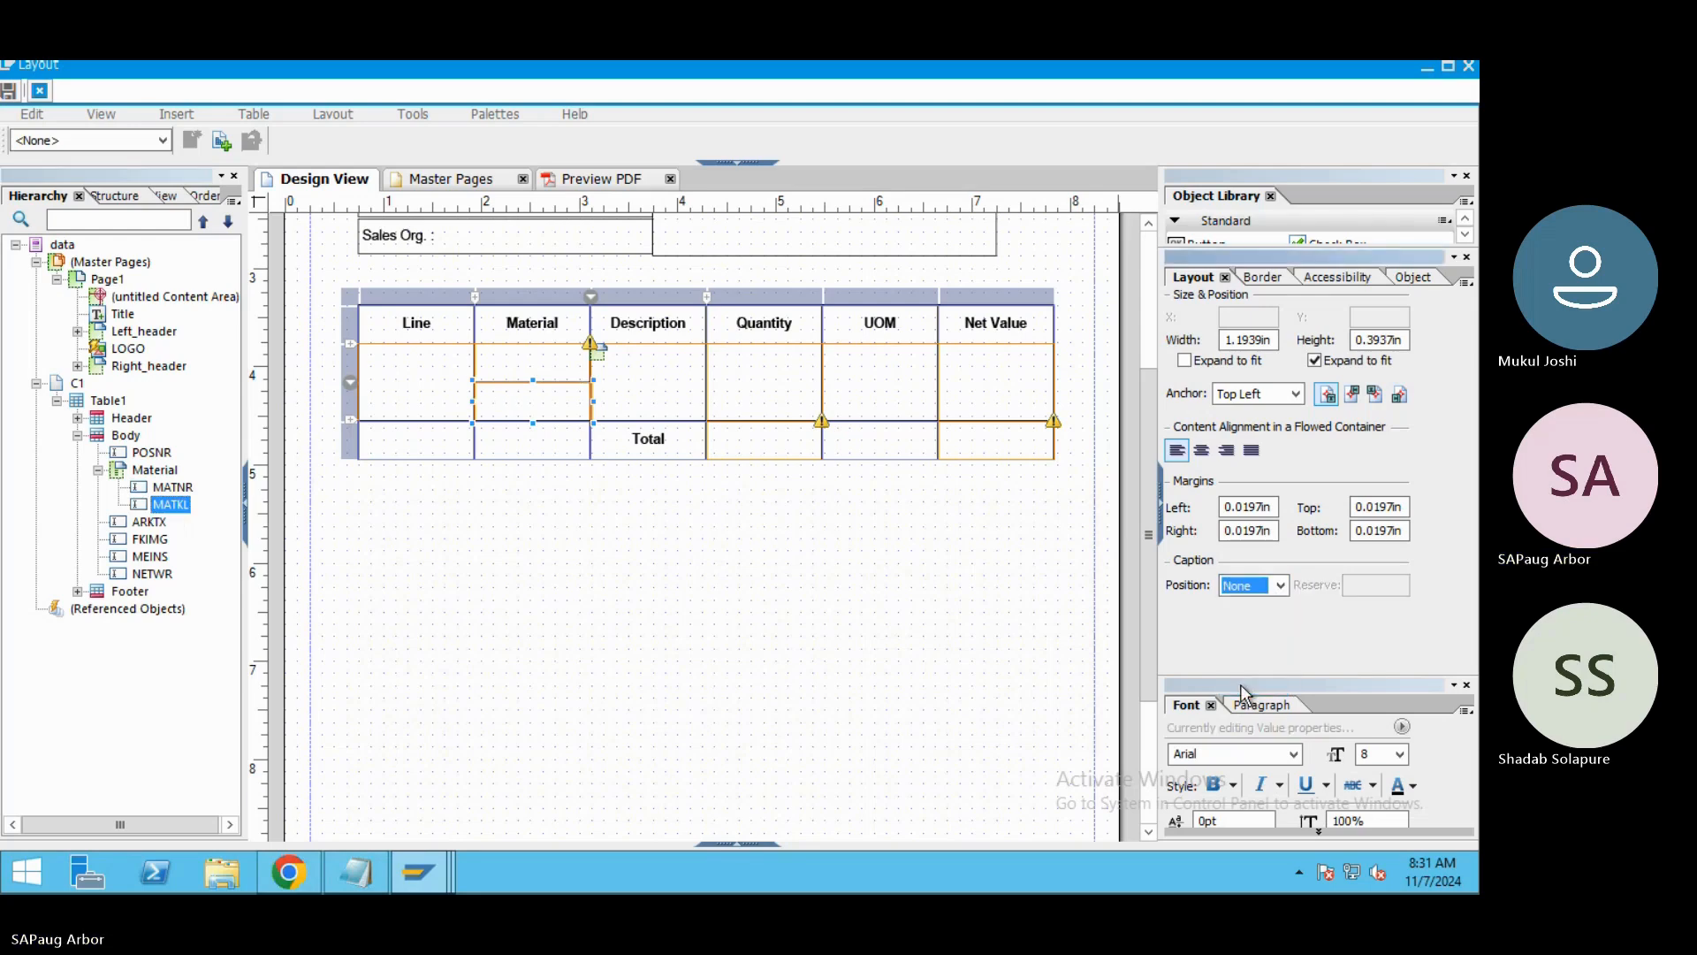
left_click(1280, 587)
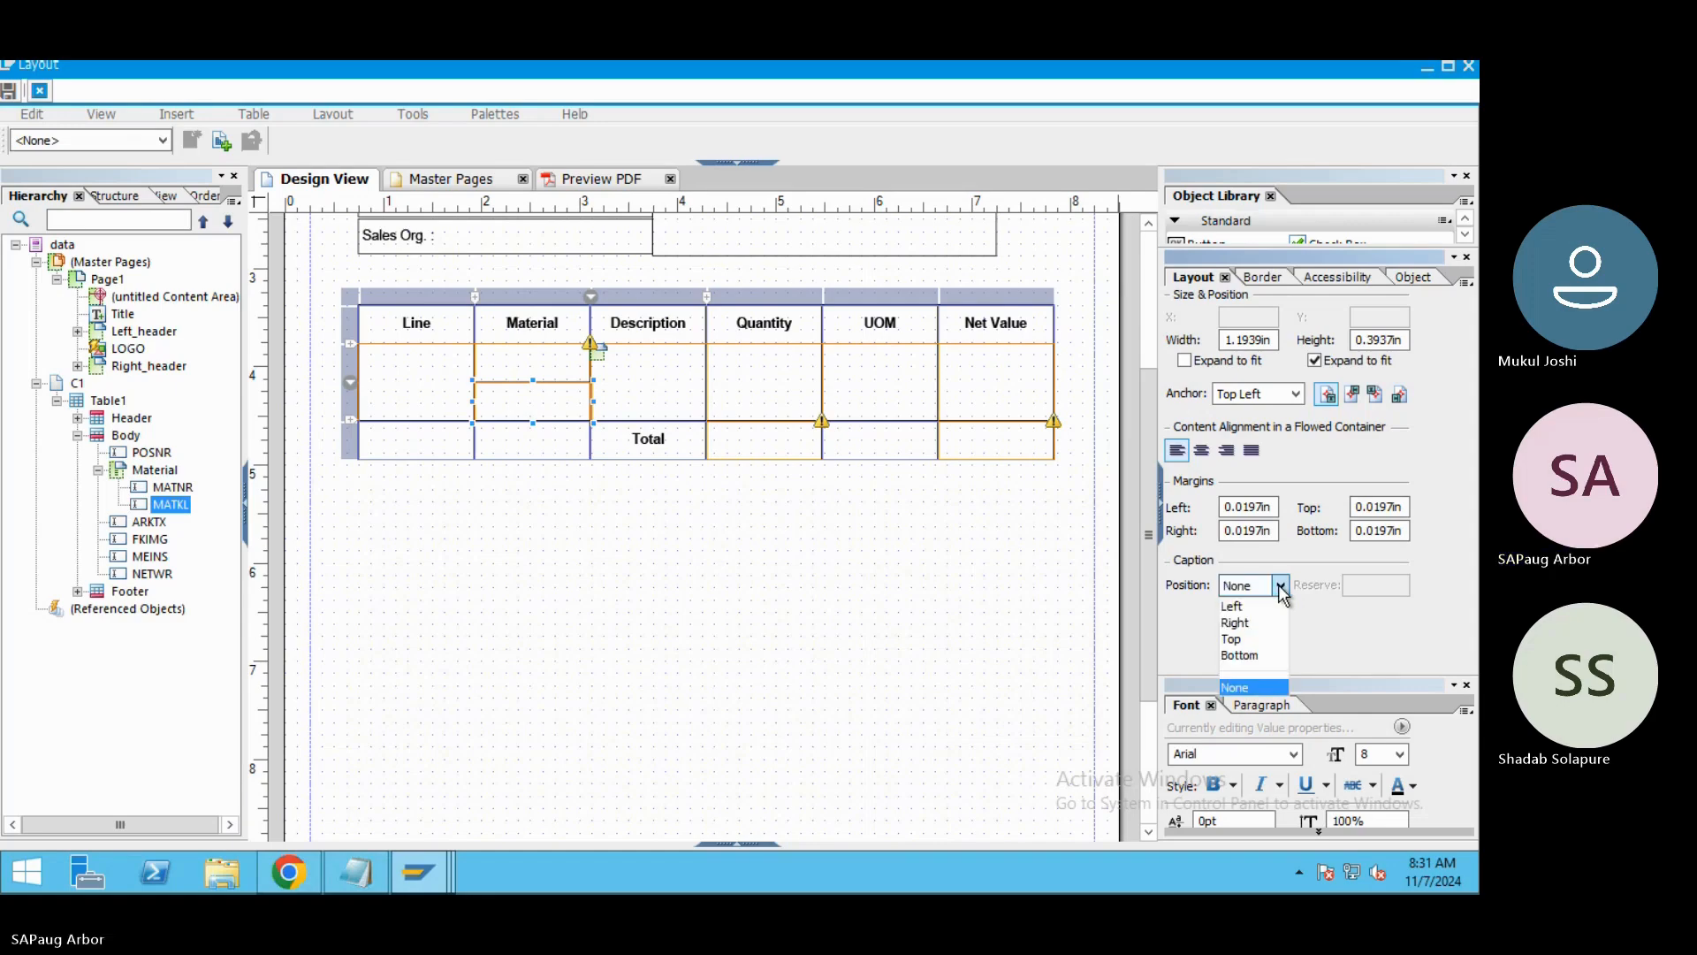
left_click(1238, 606)
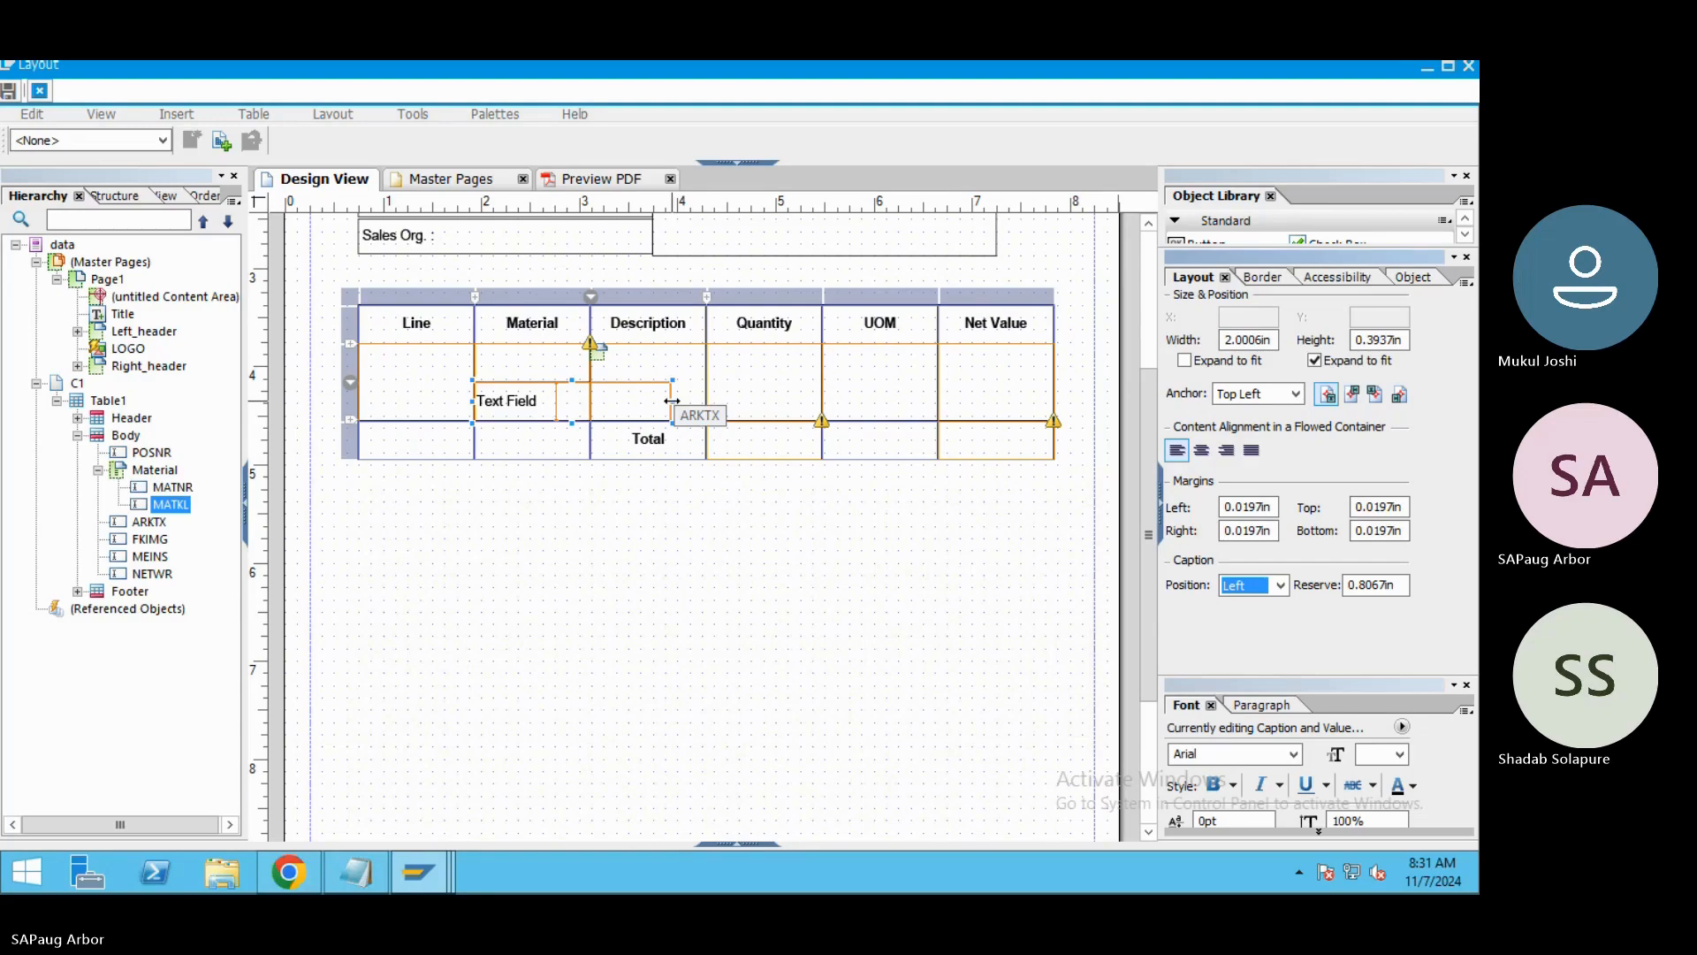
Narrow the MATKL field to about 1.19 in and reduce its caption reserve to about 0.56 in.
left_click_drag(672, 400, 591, 403)
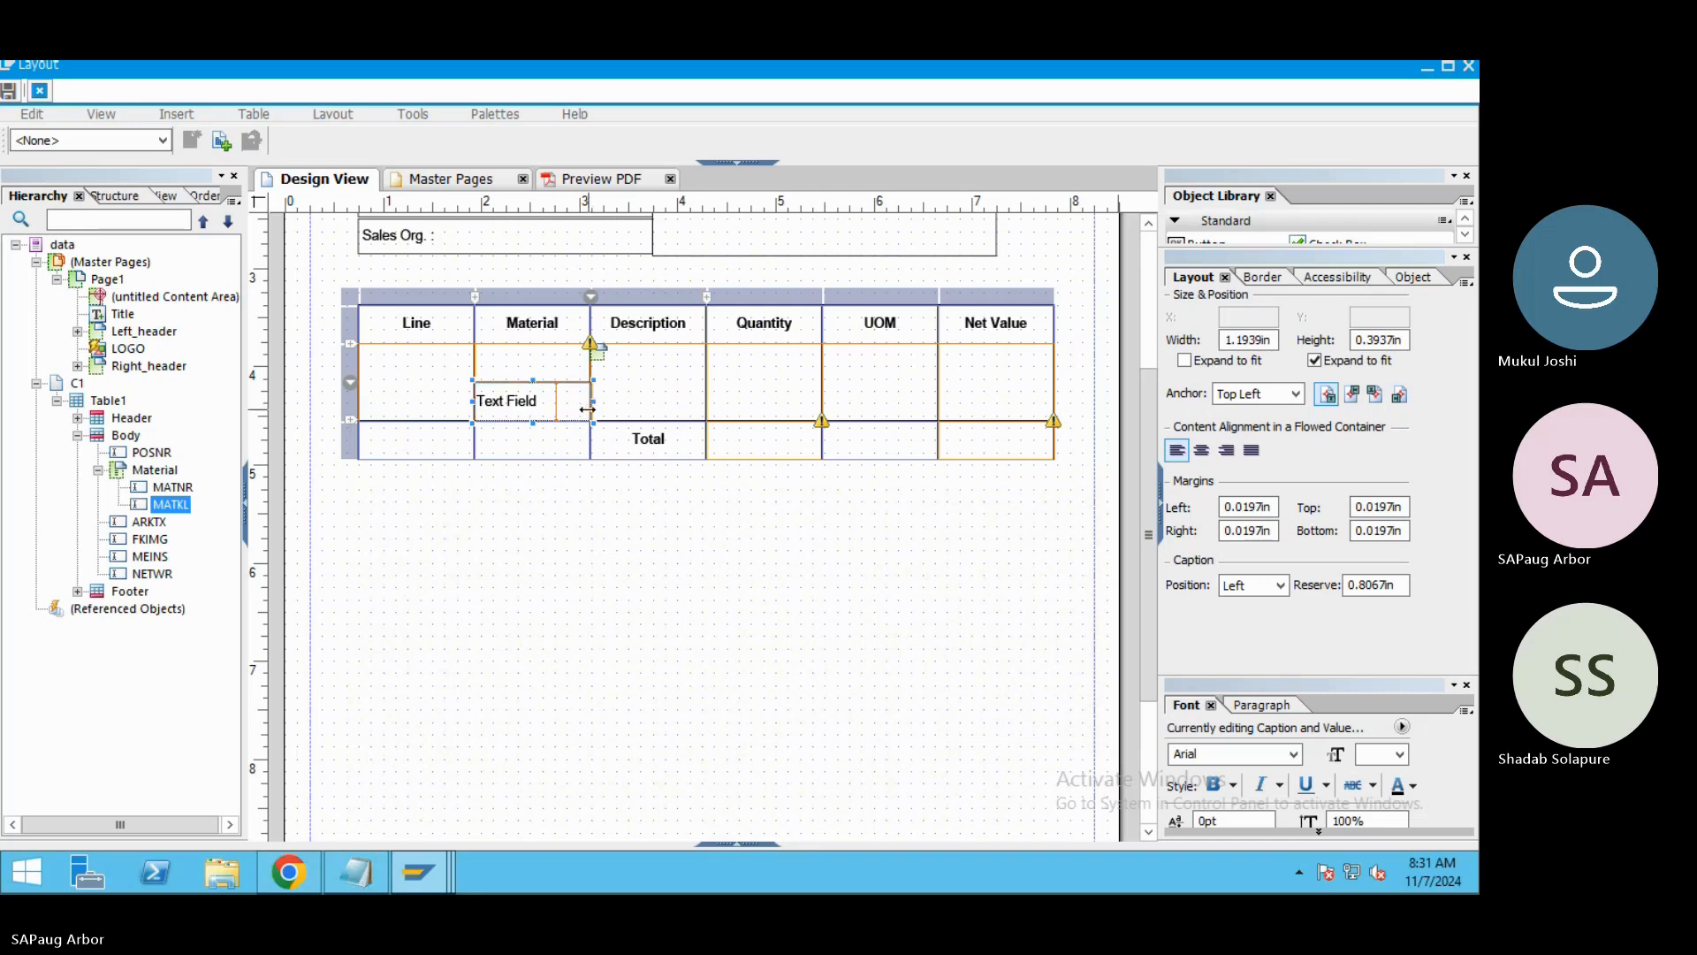
left_click_drag(583, 409, 586, 409)
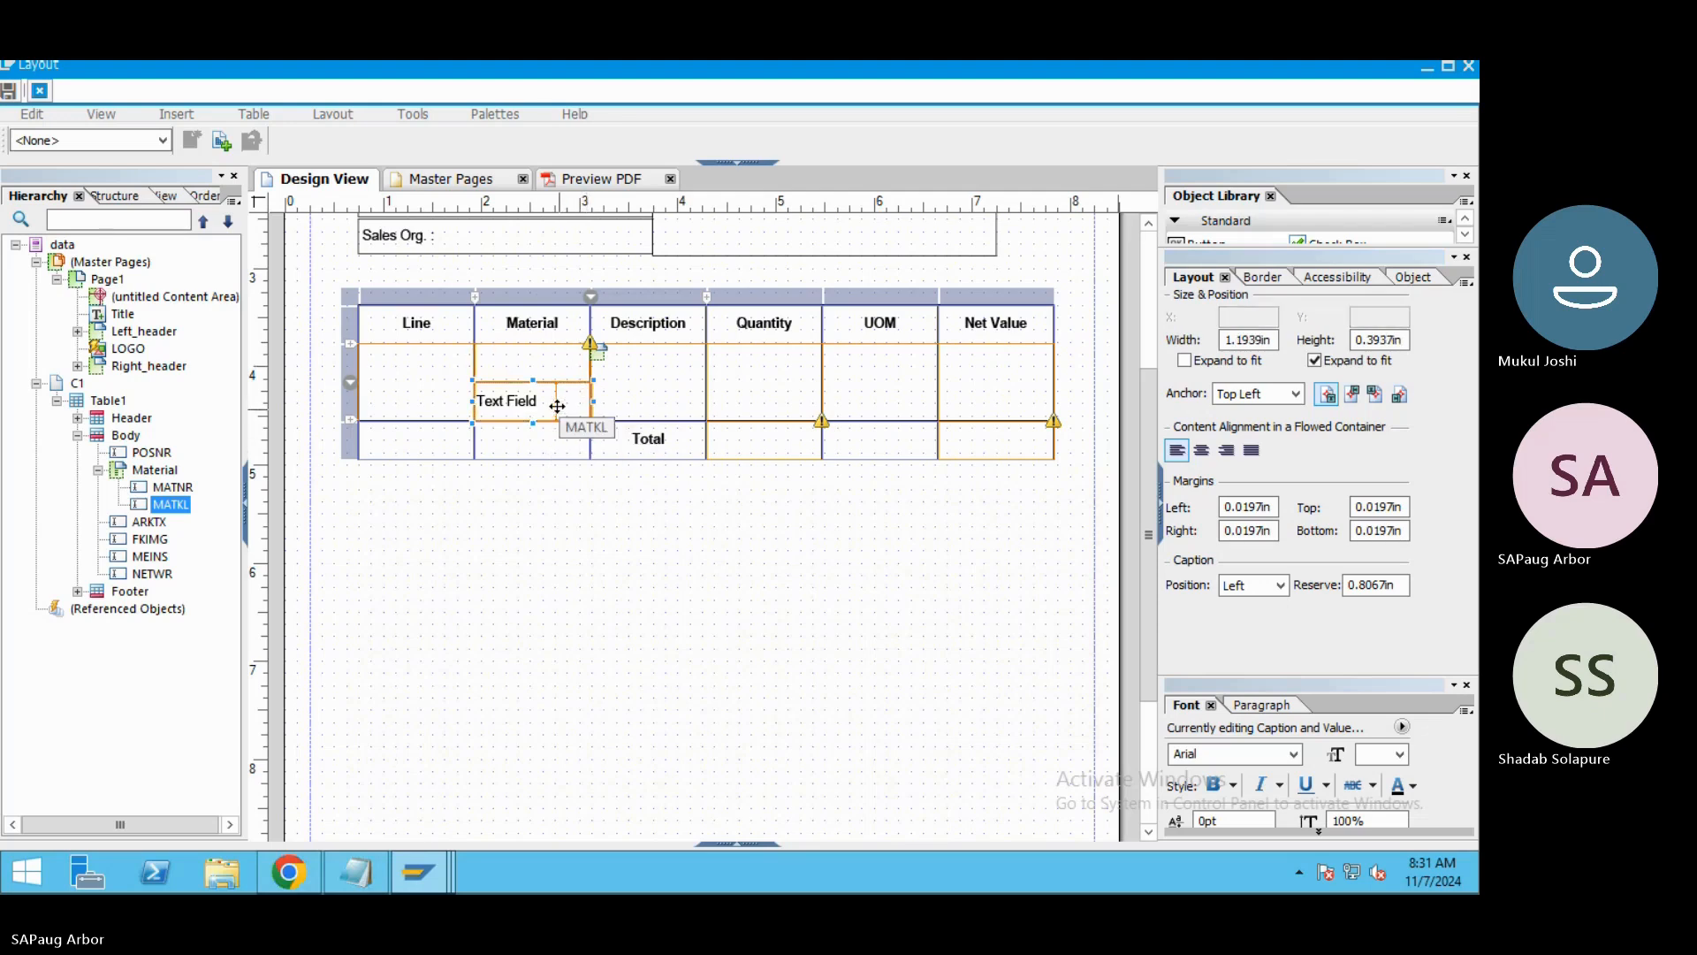
left_click(541, 512)
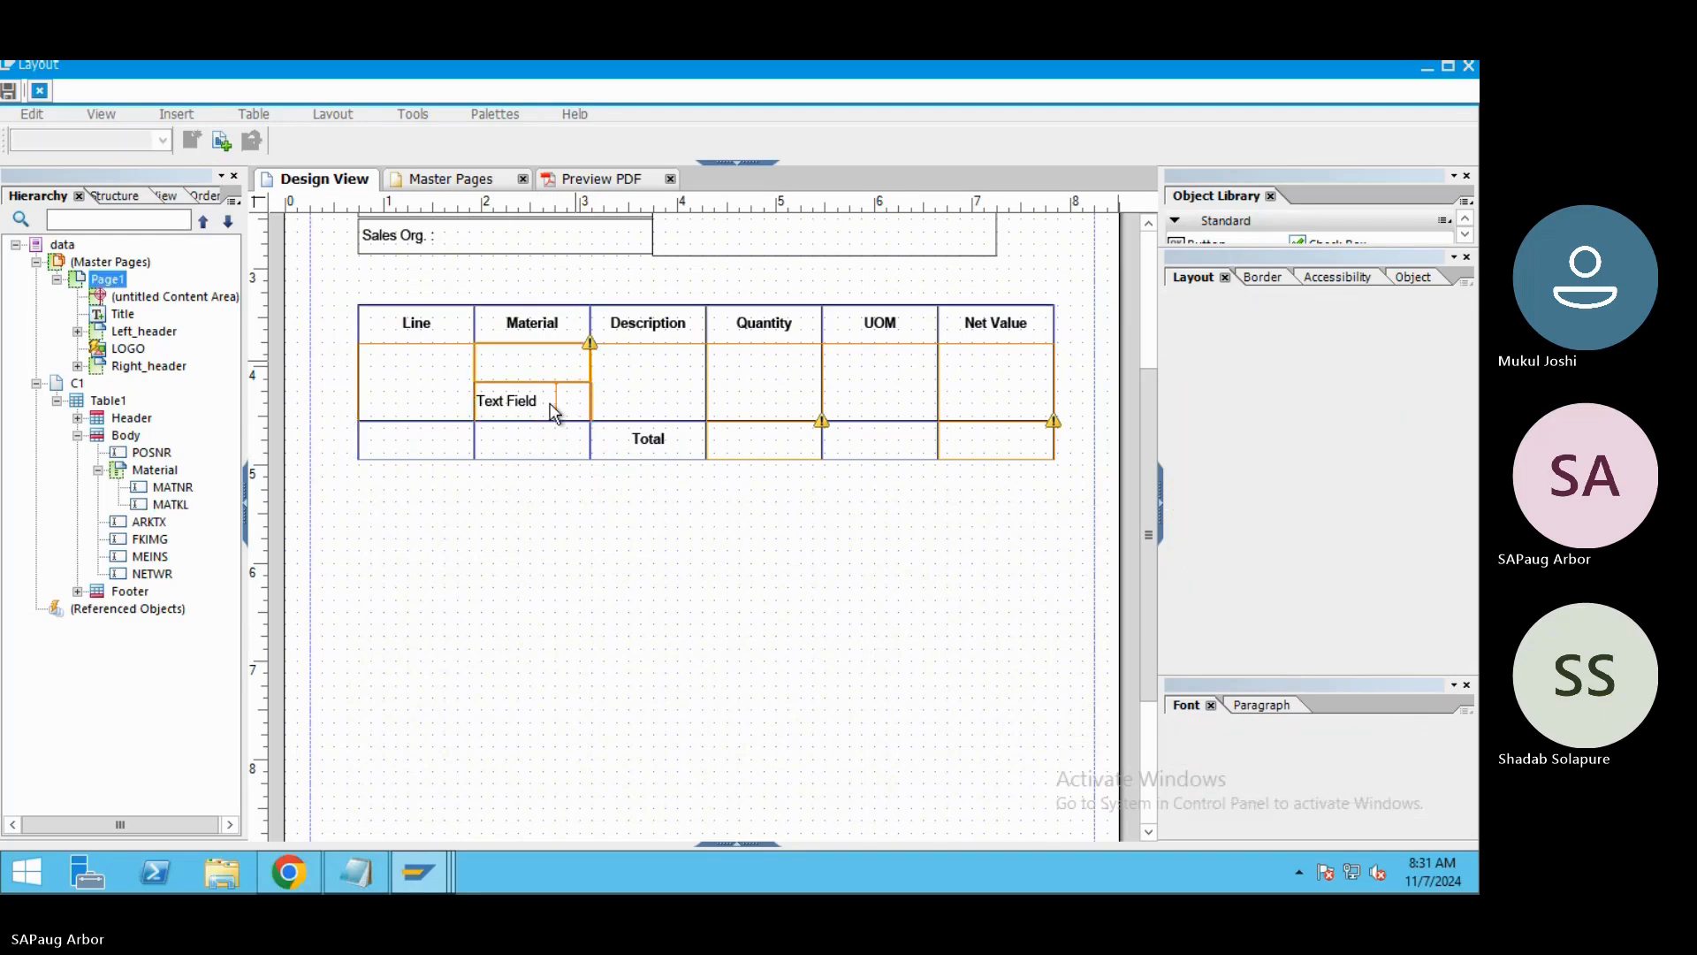
left_click(535, 399)
left_click(525, 404)
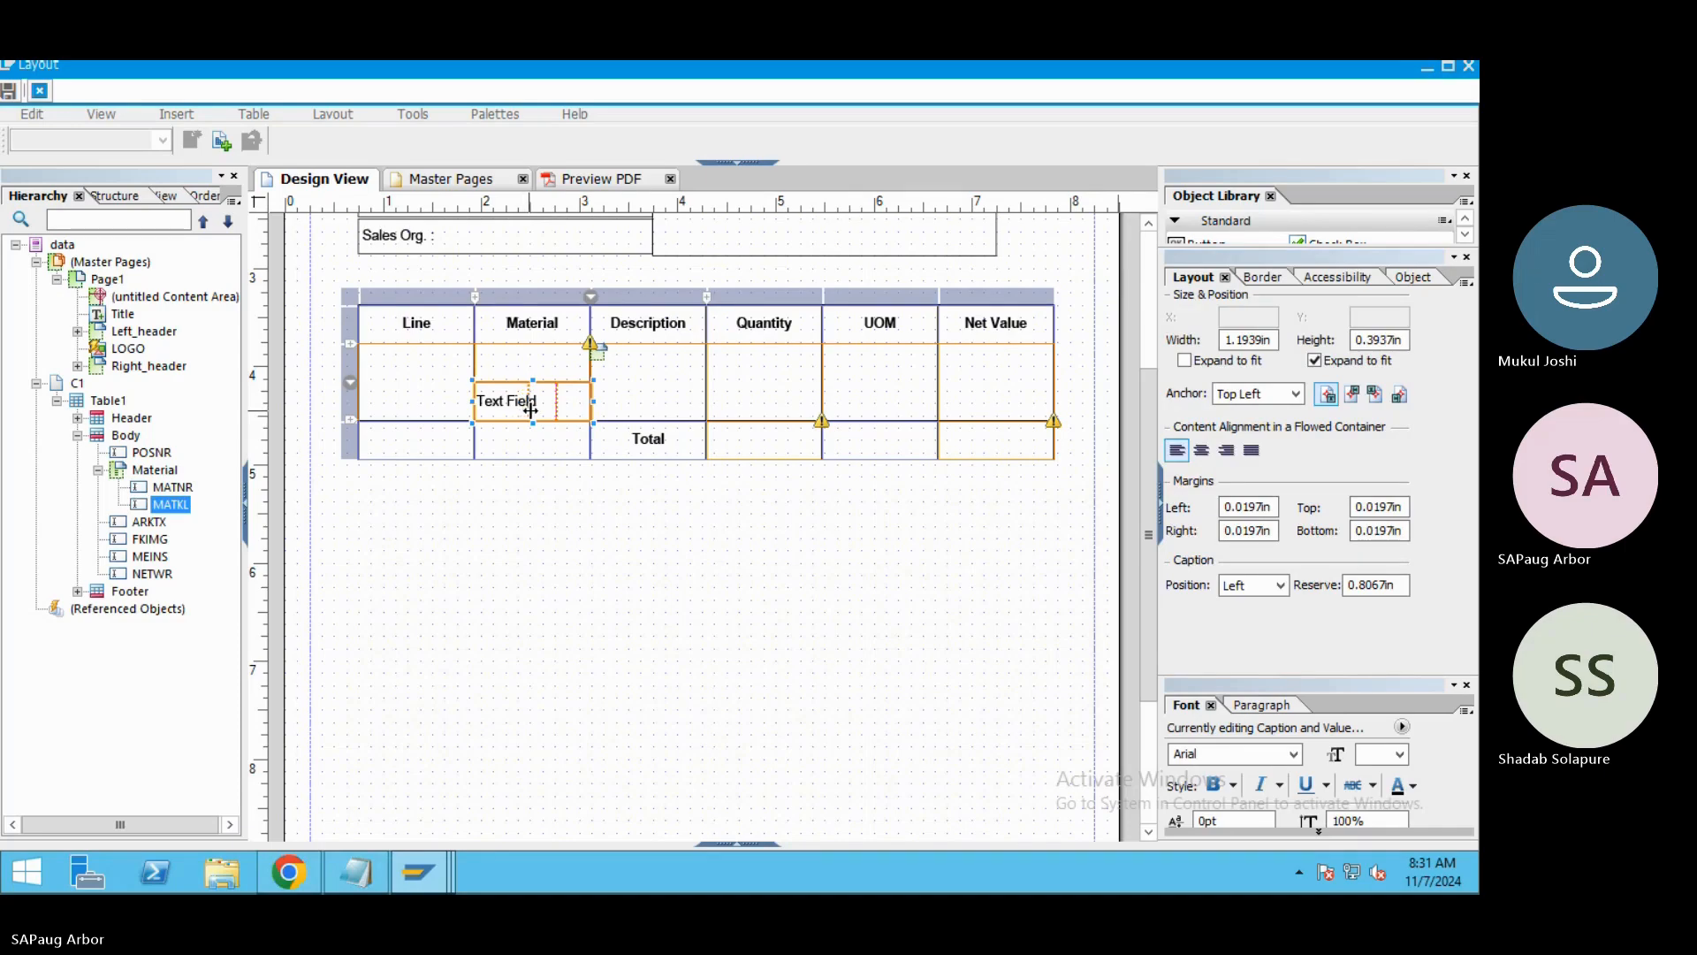
left_click_drag(533, 407, 513, 400)
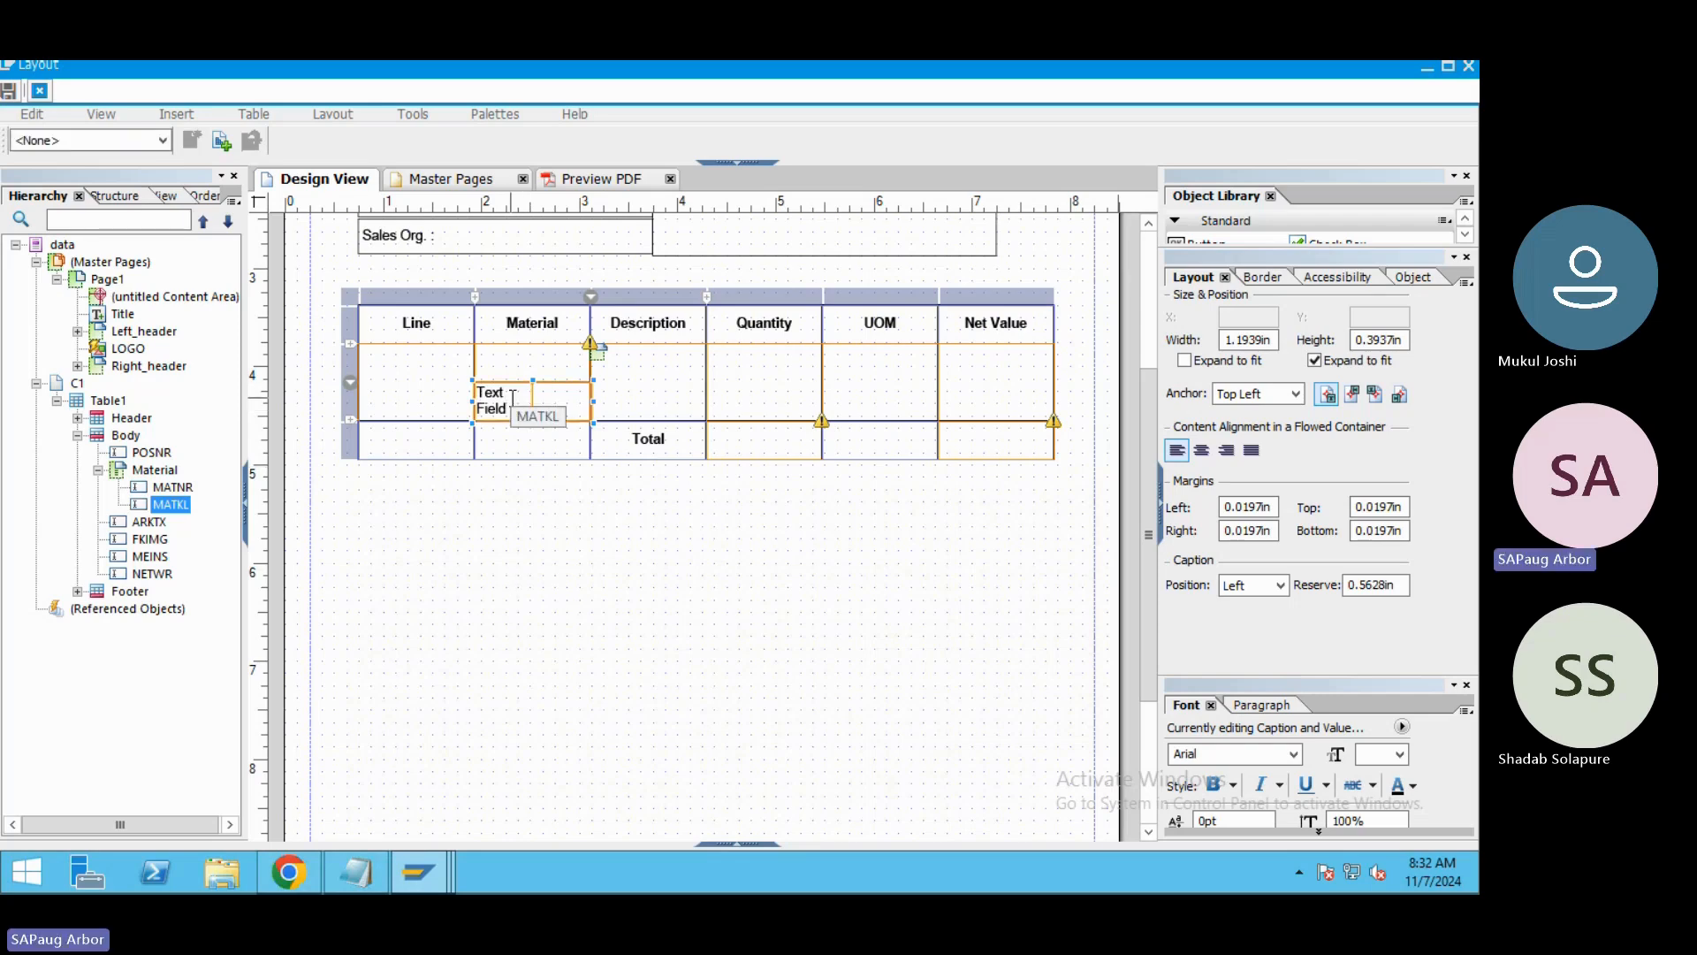
Replace the MATKL field's caption text with "Mat Grp:".
left_click(512, 398)
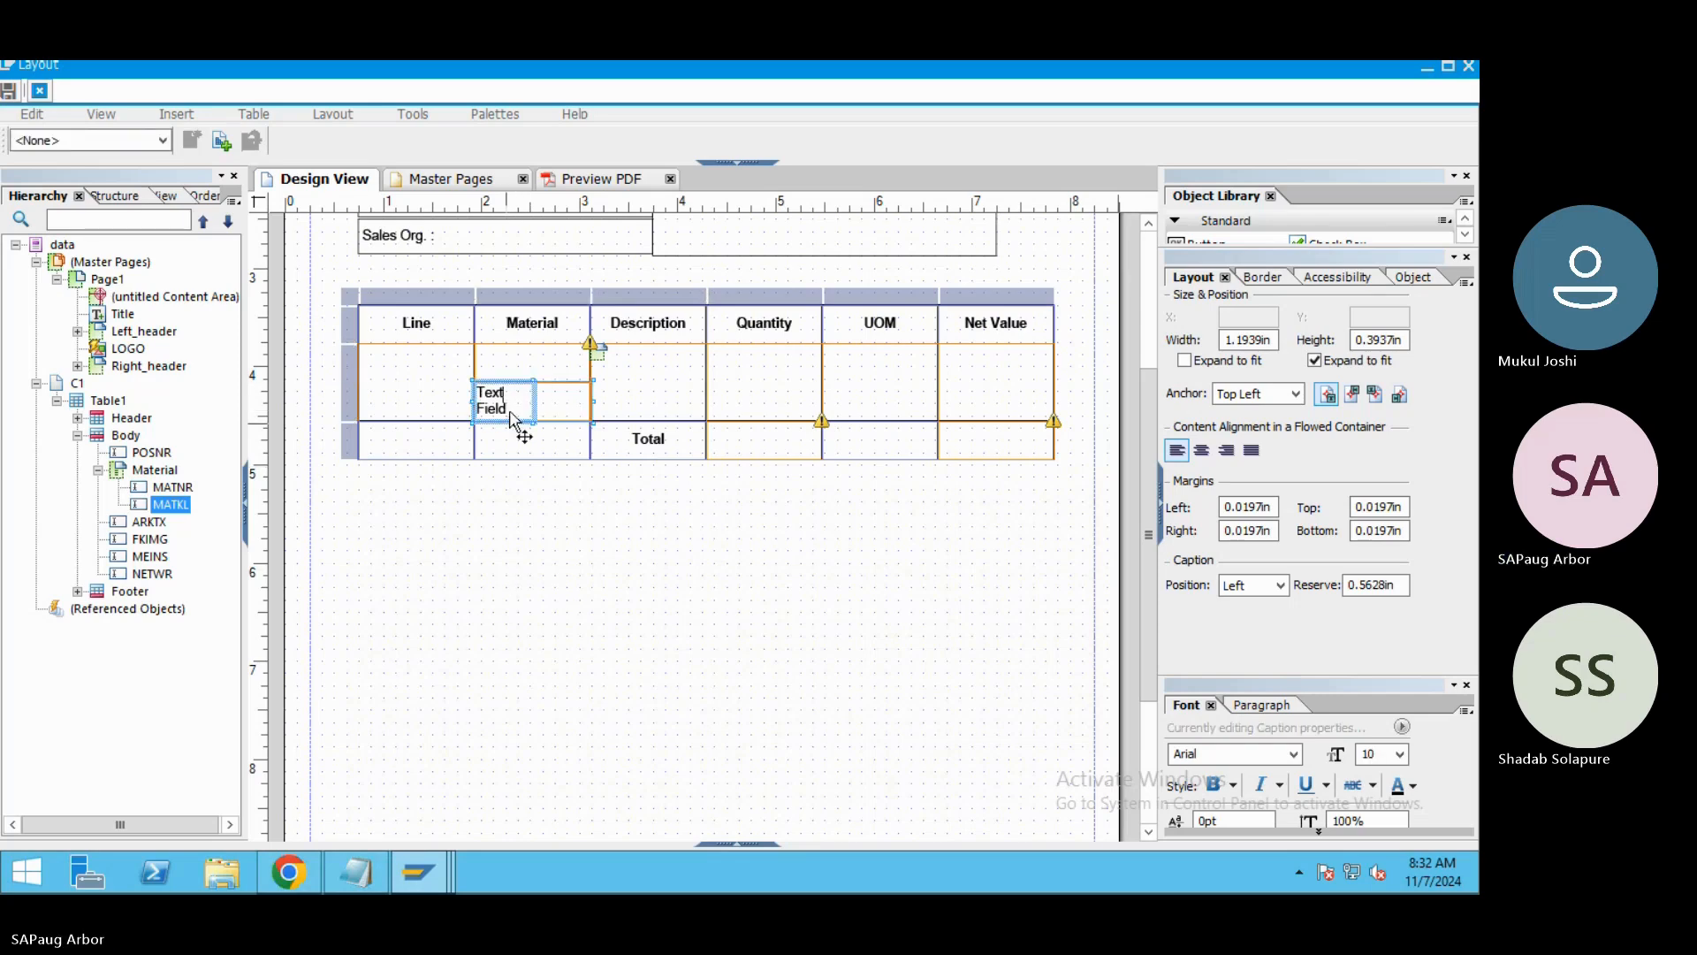
left_click(514, 409)
key("BackSpace")
key("BackSpace")
key("BackSpace")
type("M")
type("at C")
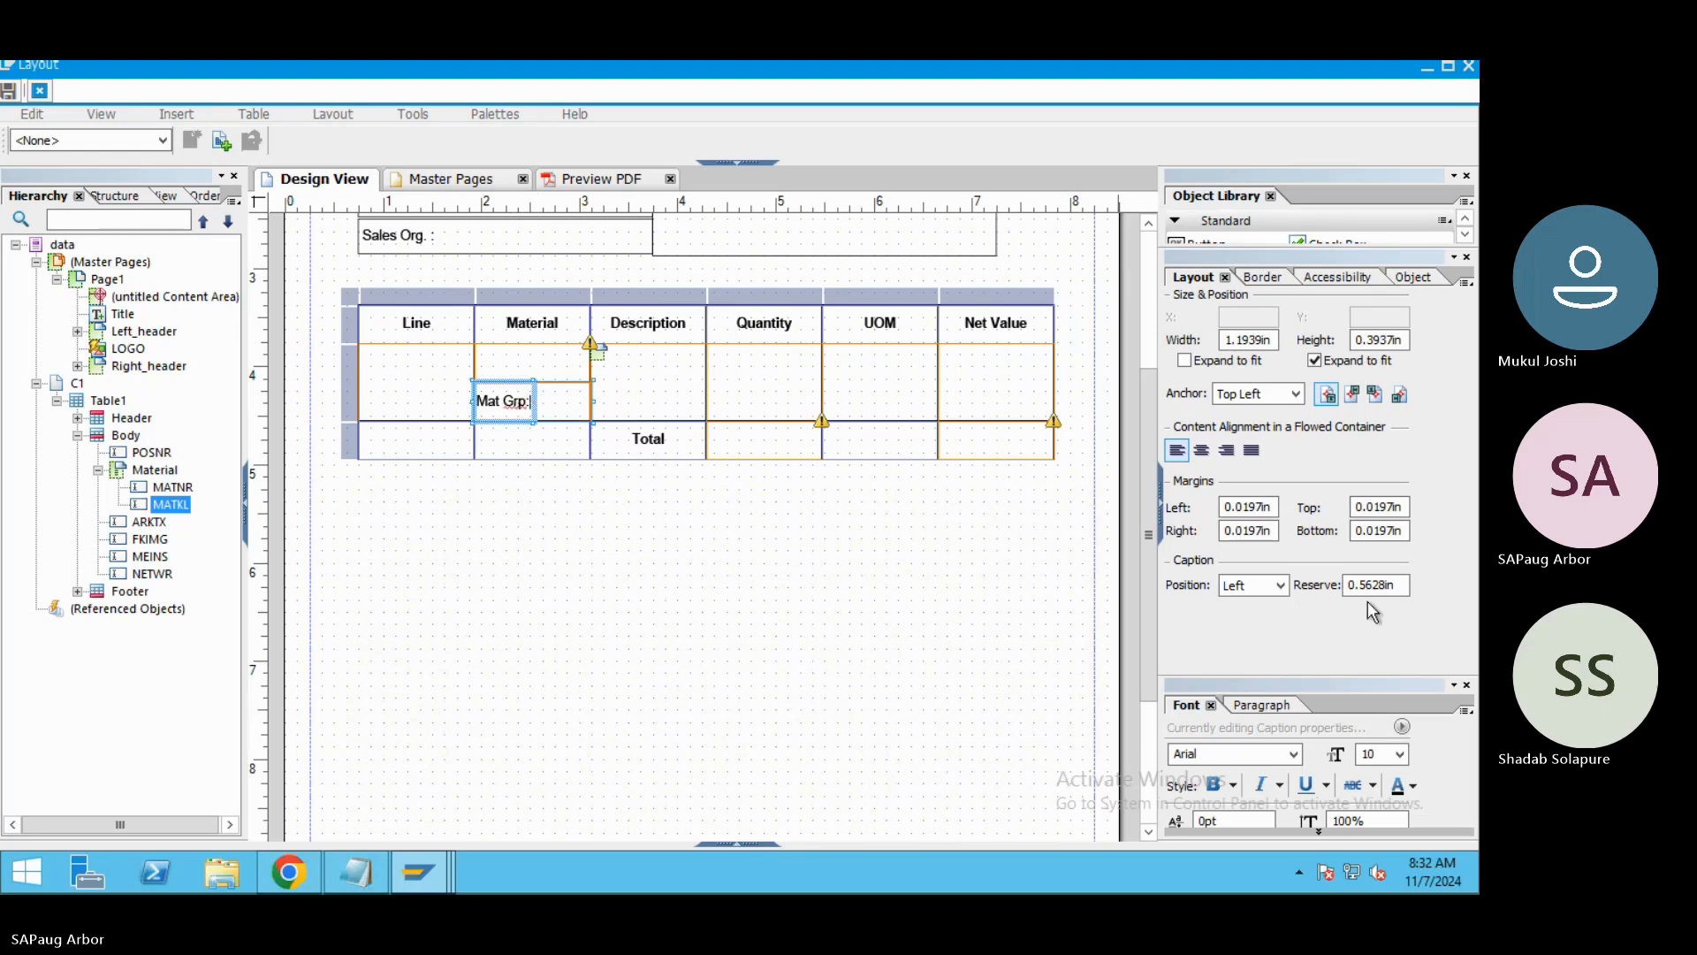
Enlarge the Font palette and try to set the Mat Grp: caption's font size to 8.
left_click_drag(1303, 678, 1288, 494)
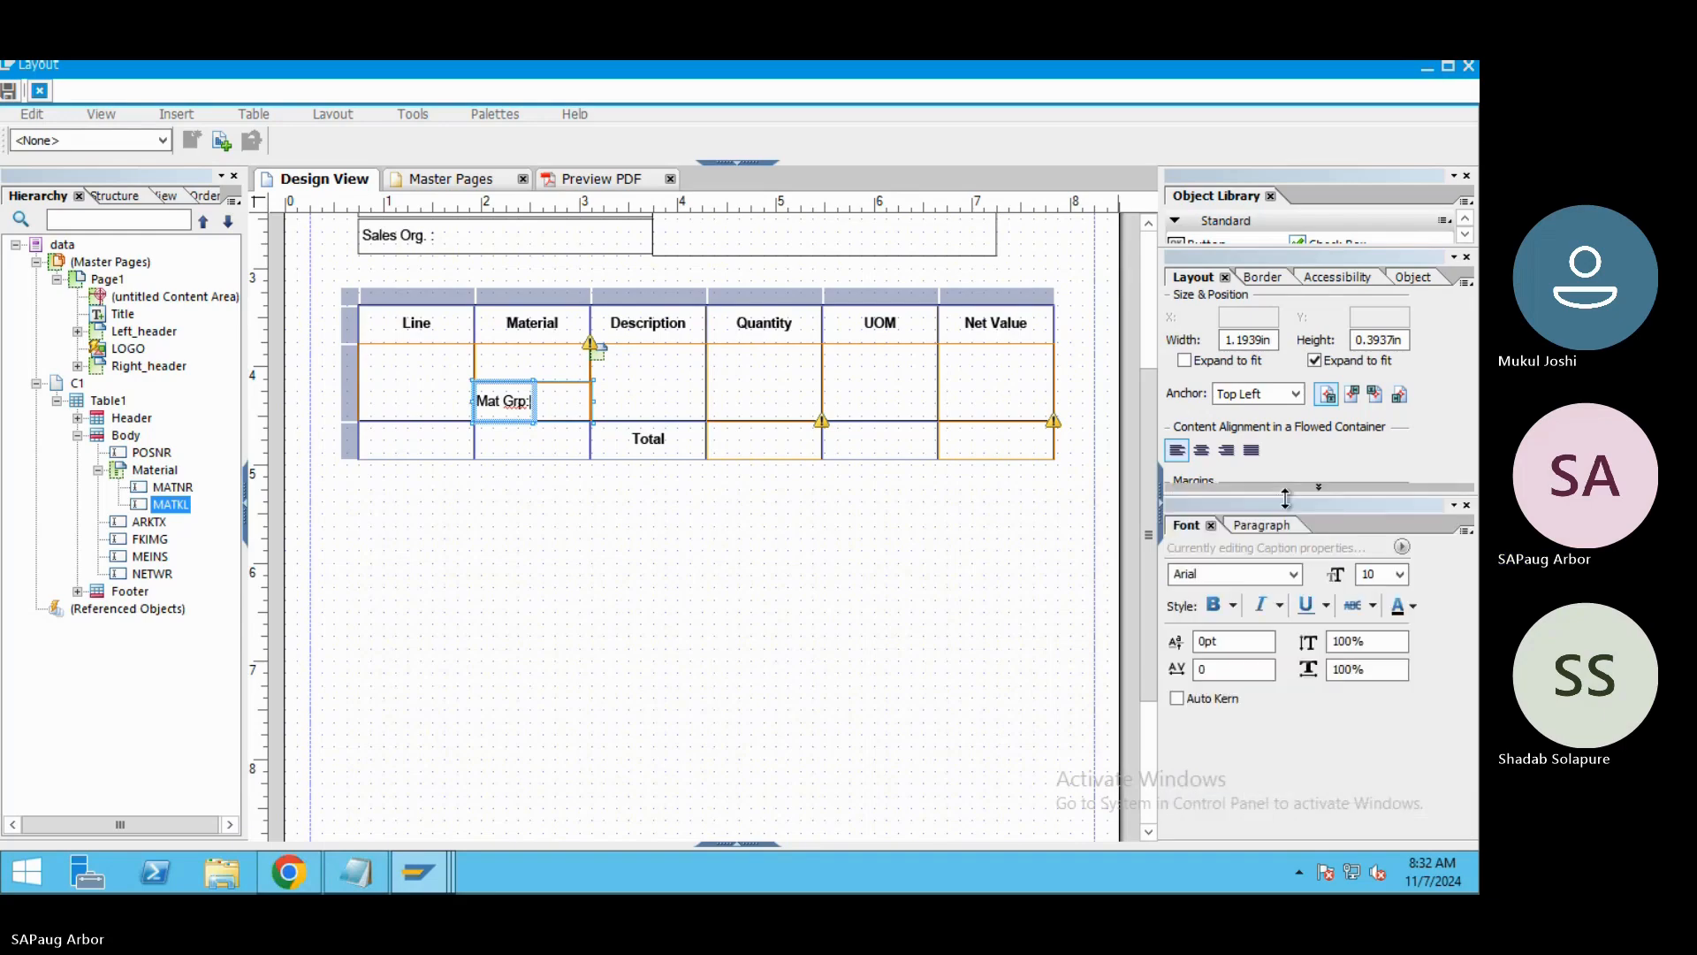
left_click(1382, 582)
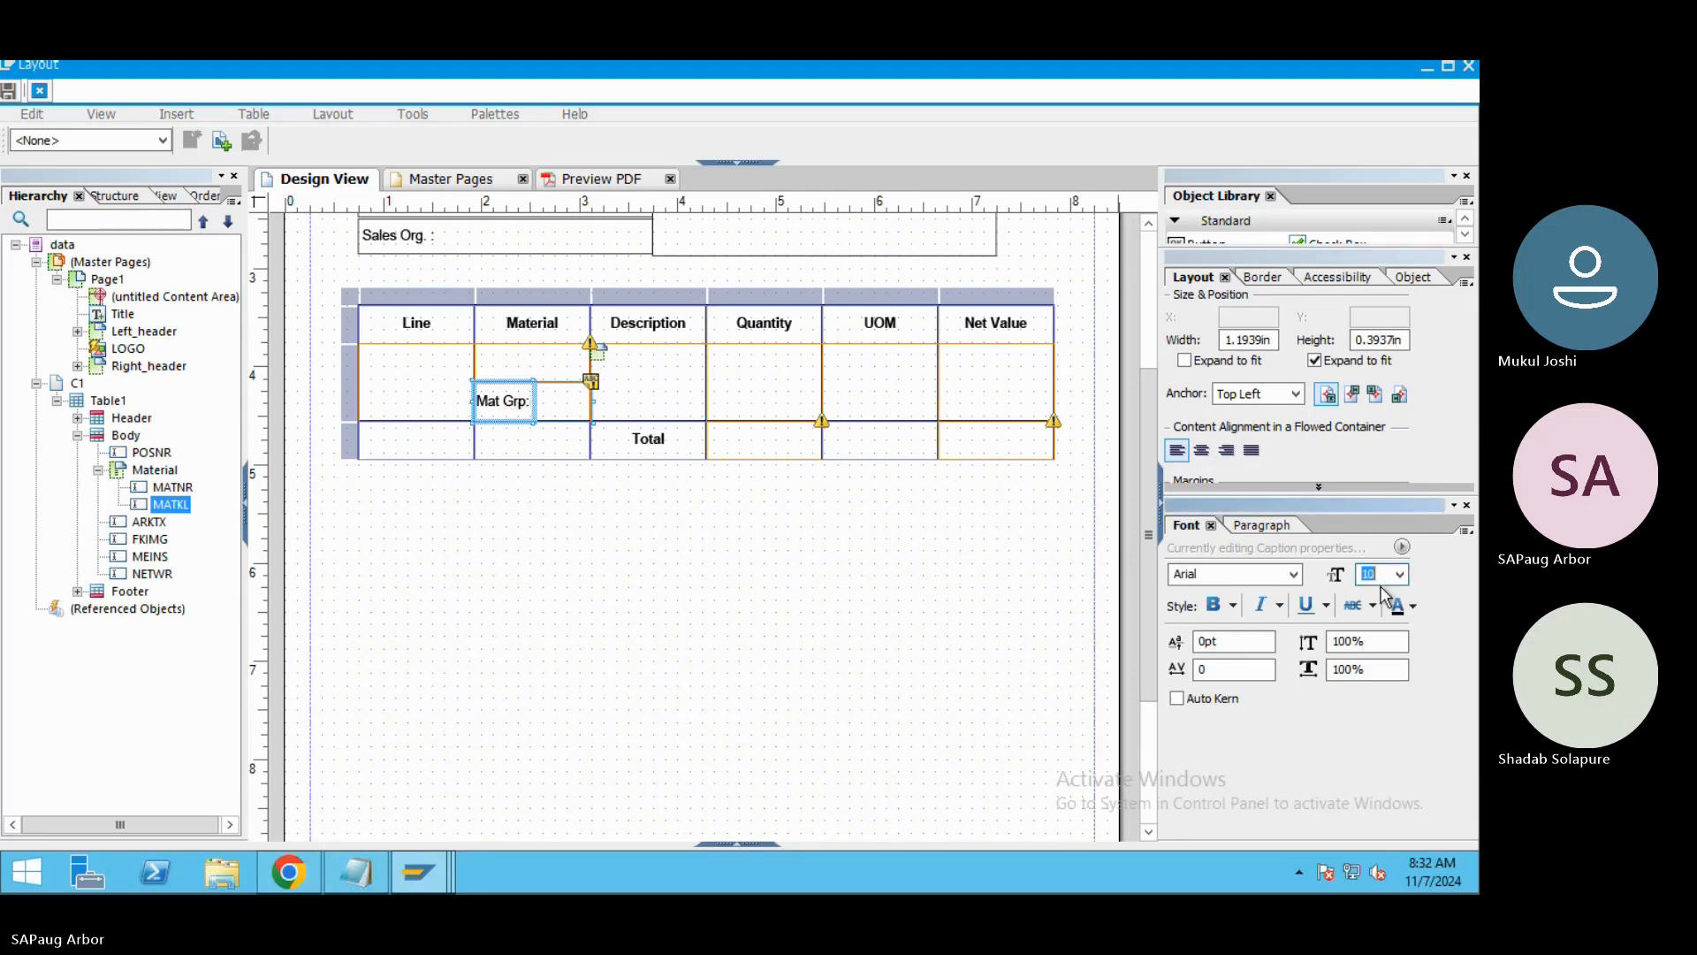
left_click(1400, 577)
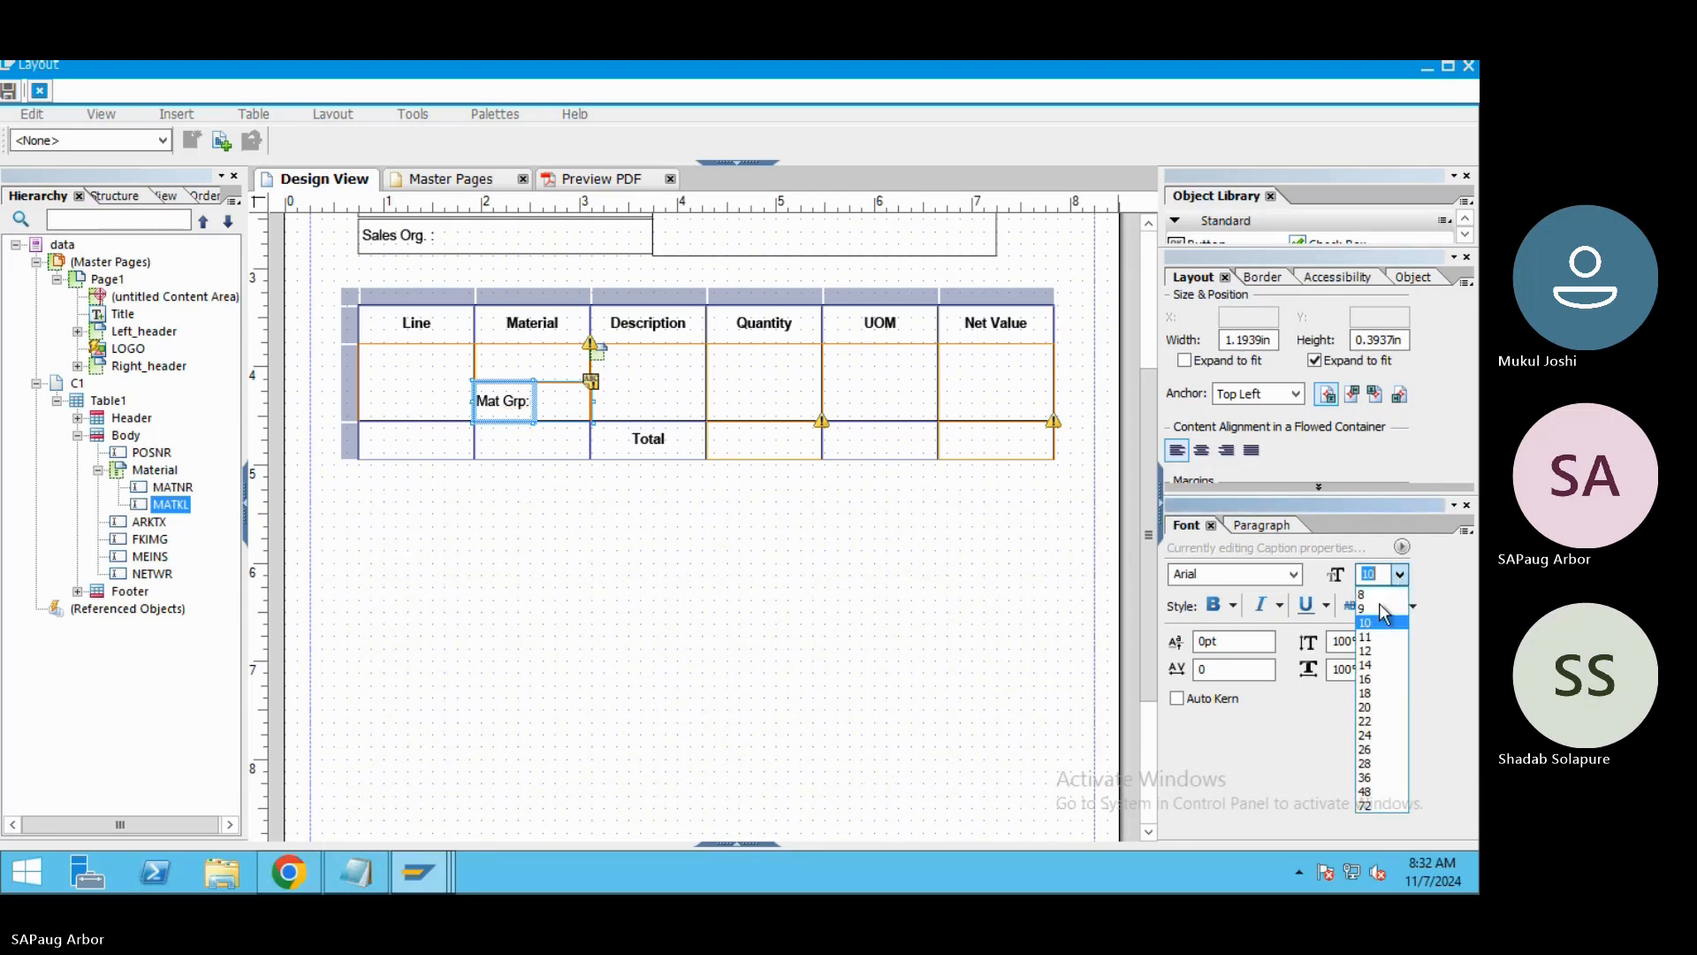
left_click(1384, 610)
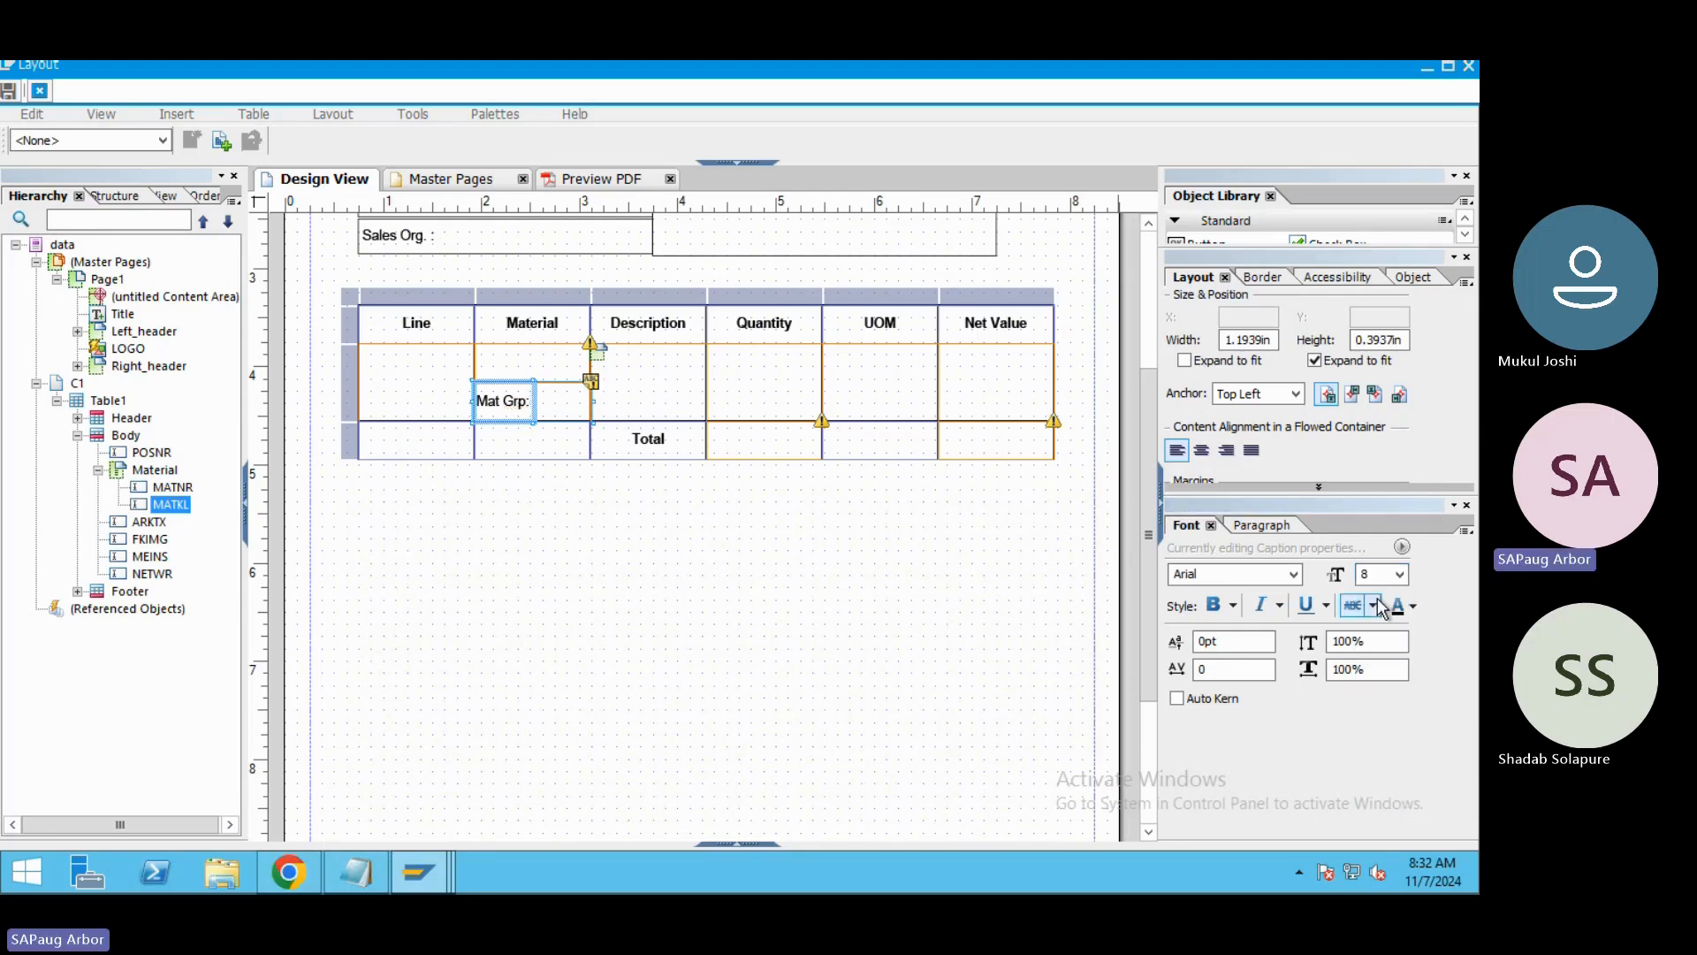
left_click(686, 608)
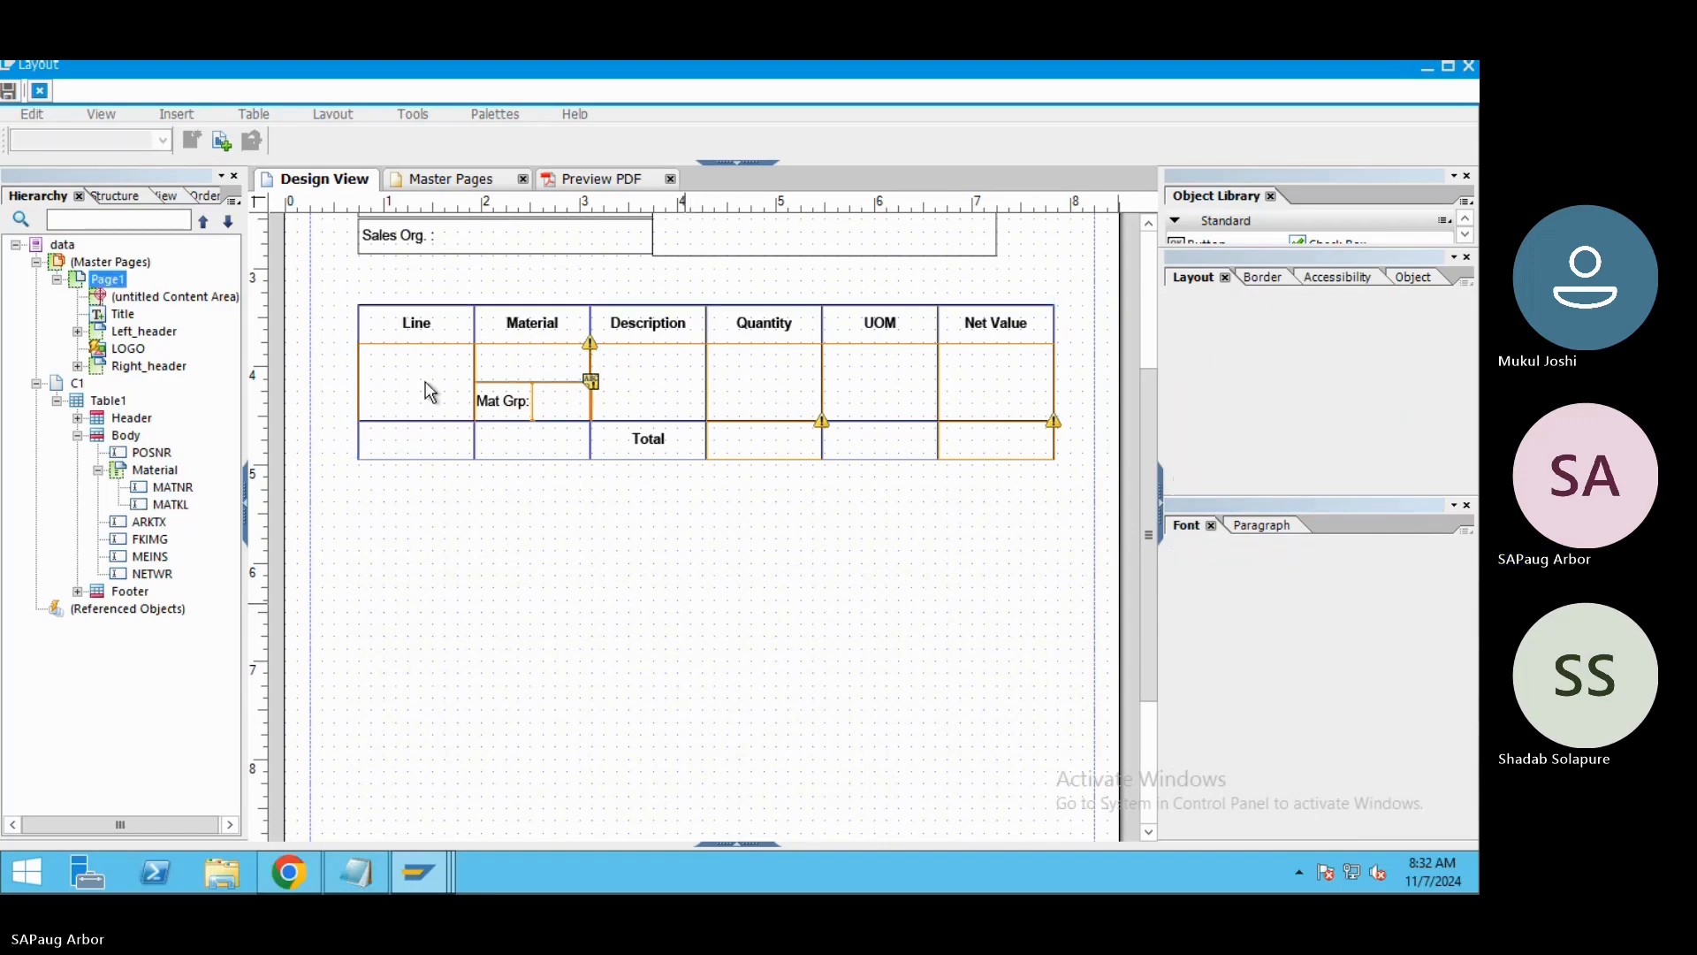
Select the MATKL field's whole Mat Grp: caption text and set its font size to 8.
left_click(503, 408)
double_click(504, 408)
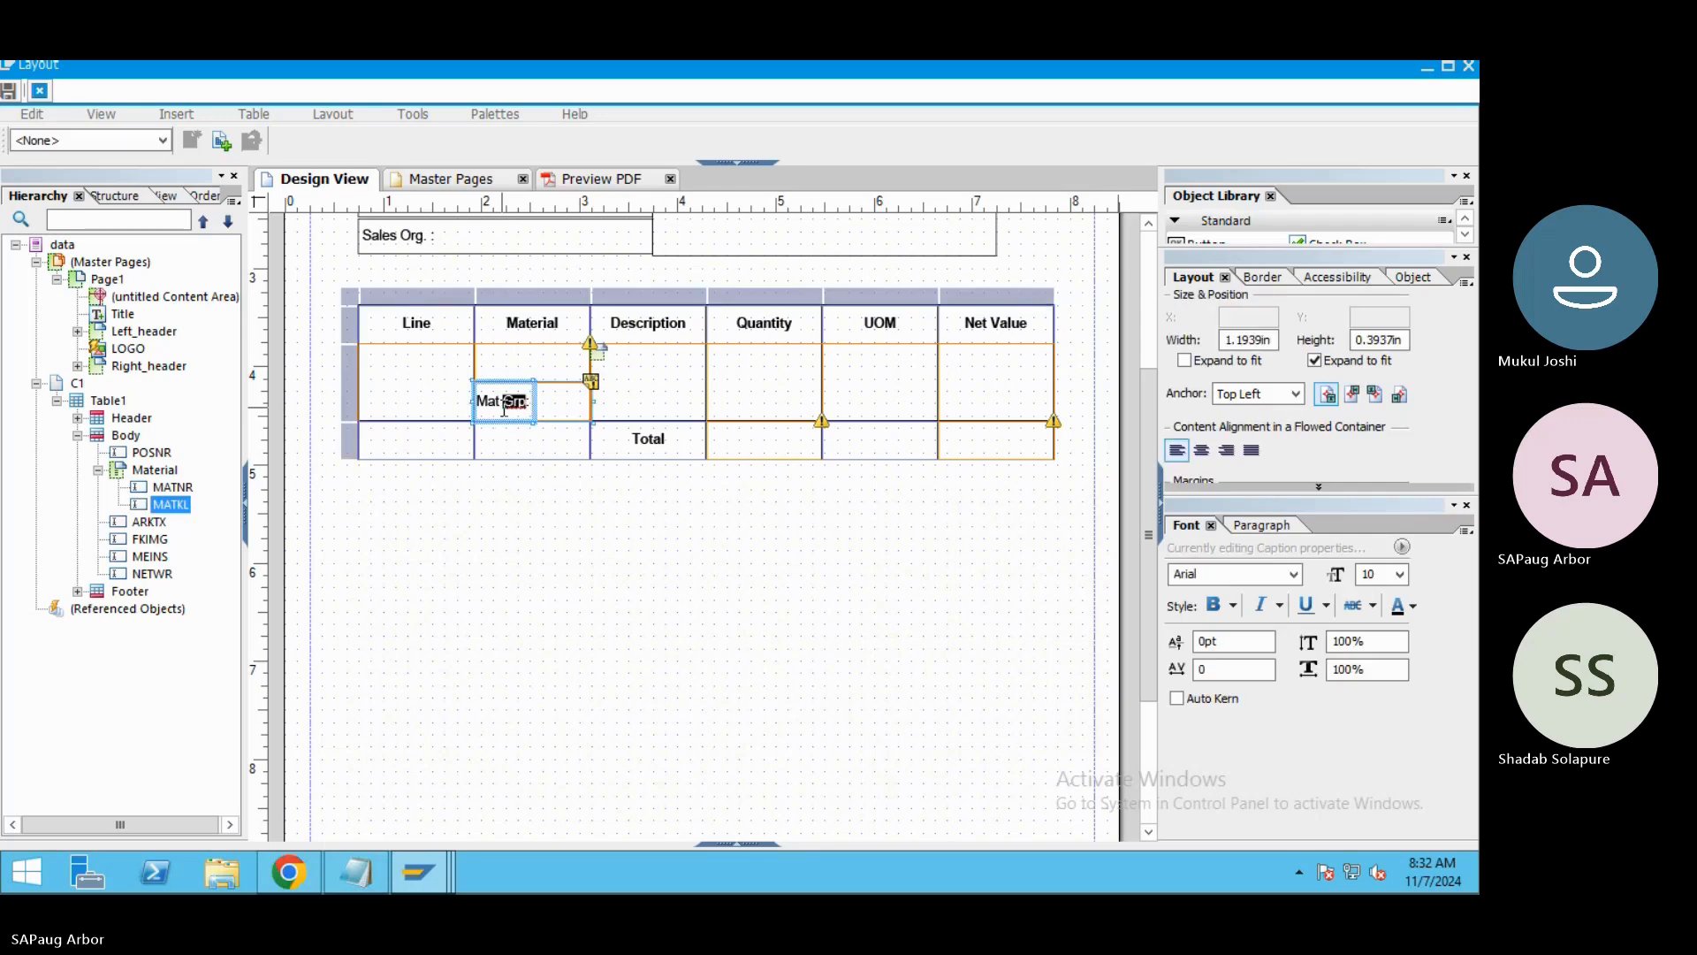
left_click(504, 408)
key("shift+Left")
key("shift+Left")
key("shift+Left")
key("shift+Left")
key("shift+Left")
key("shift+Left")
key("shift+Left")
left_click(1400, 575)
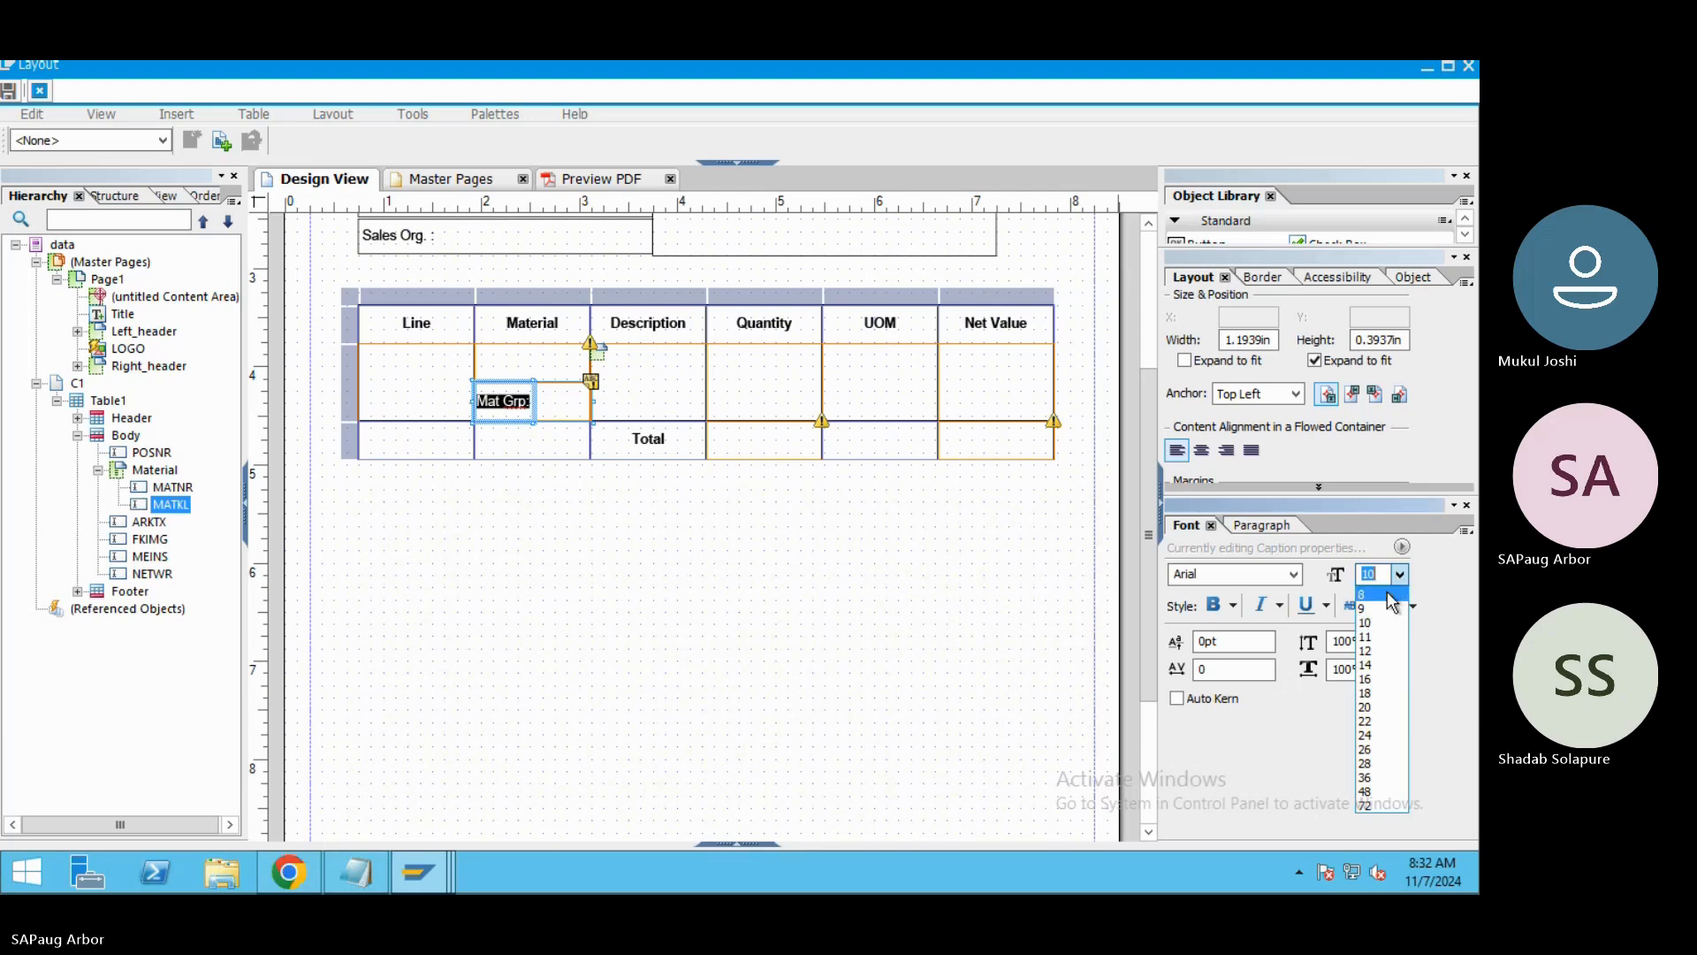
left_click(1362, 594)
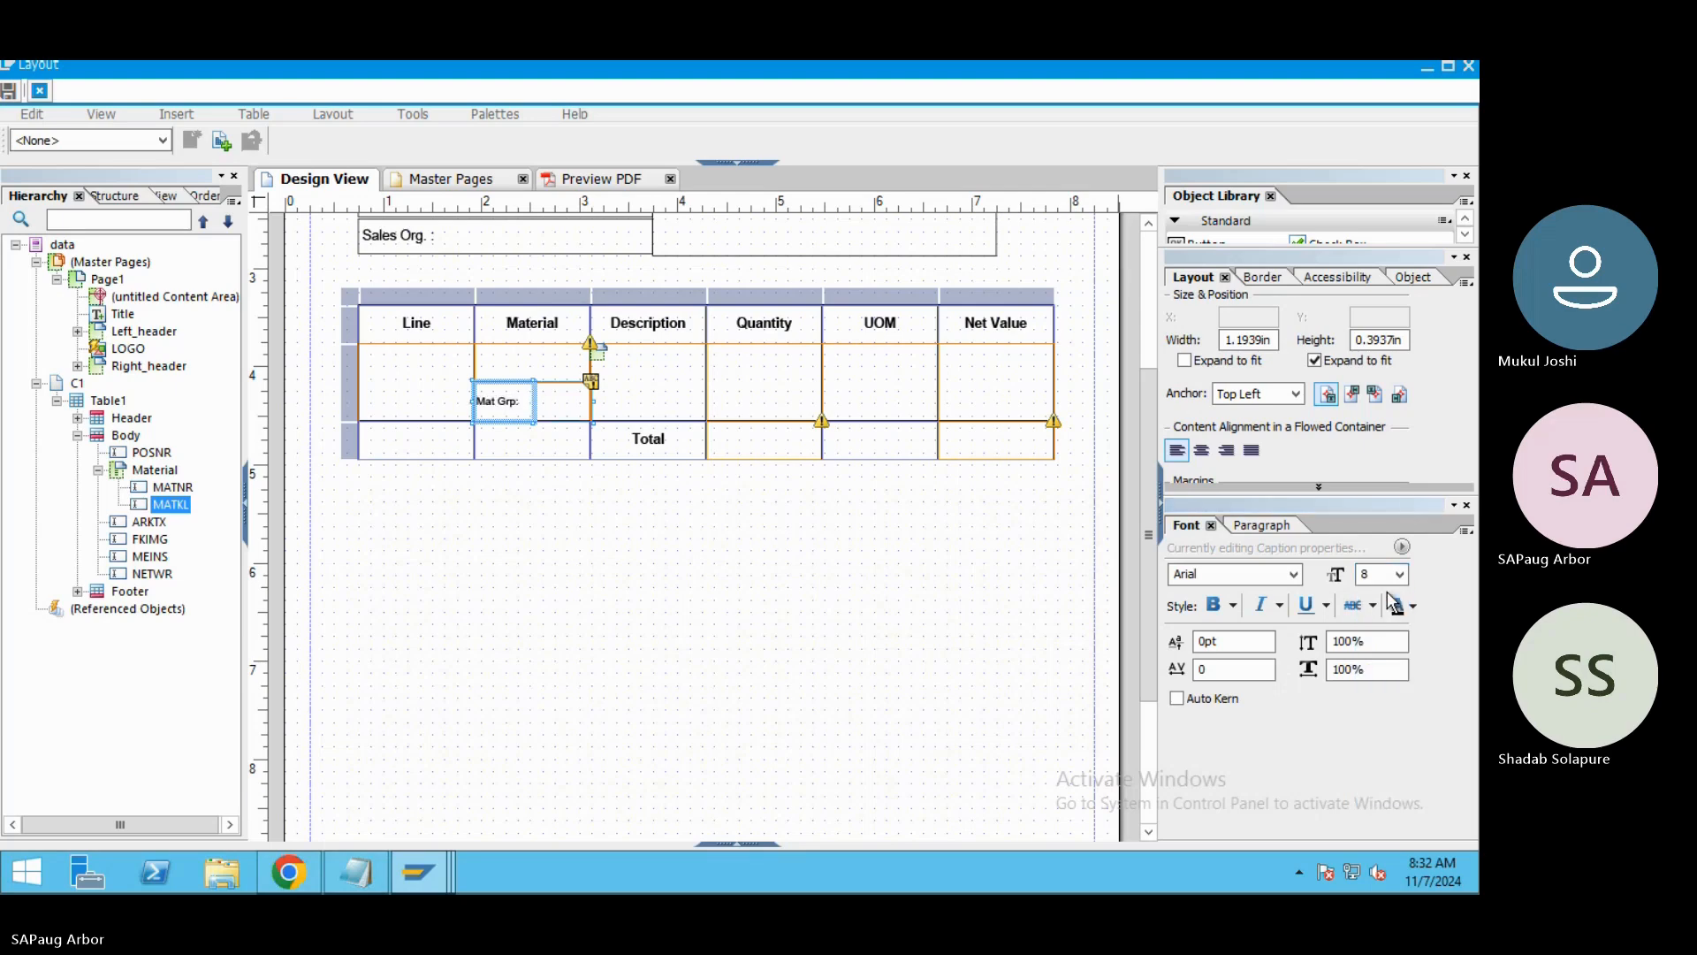
left_click(558, 401)
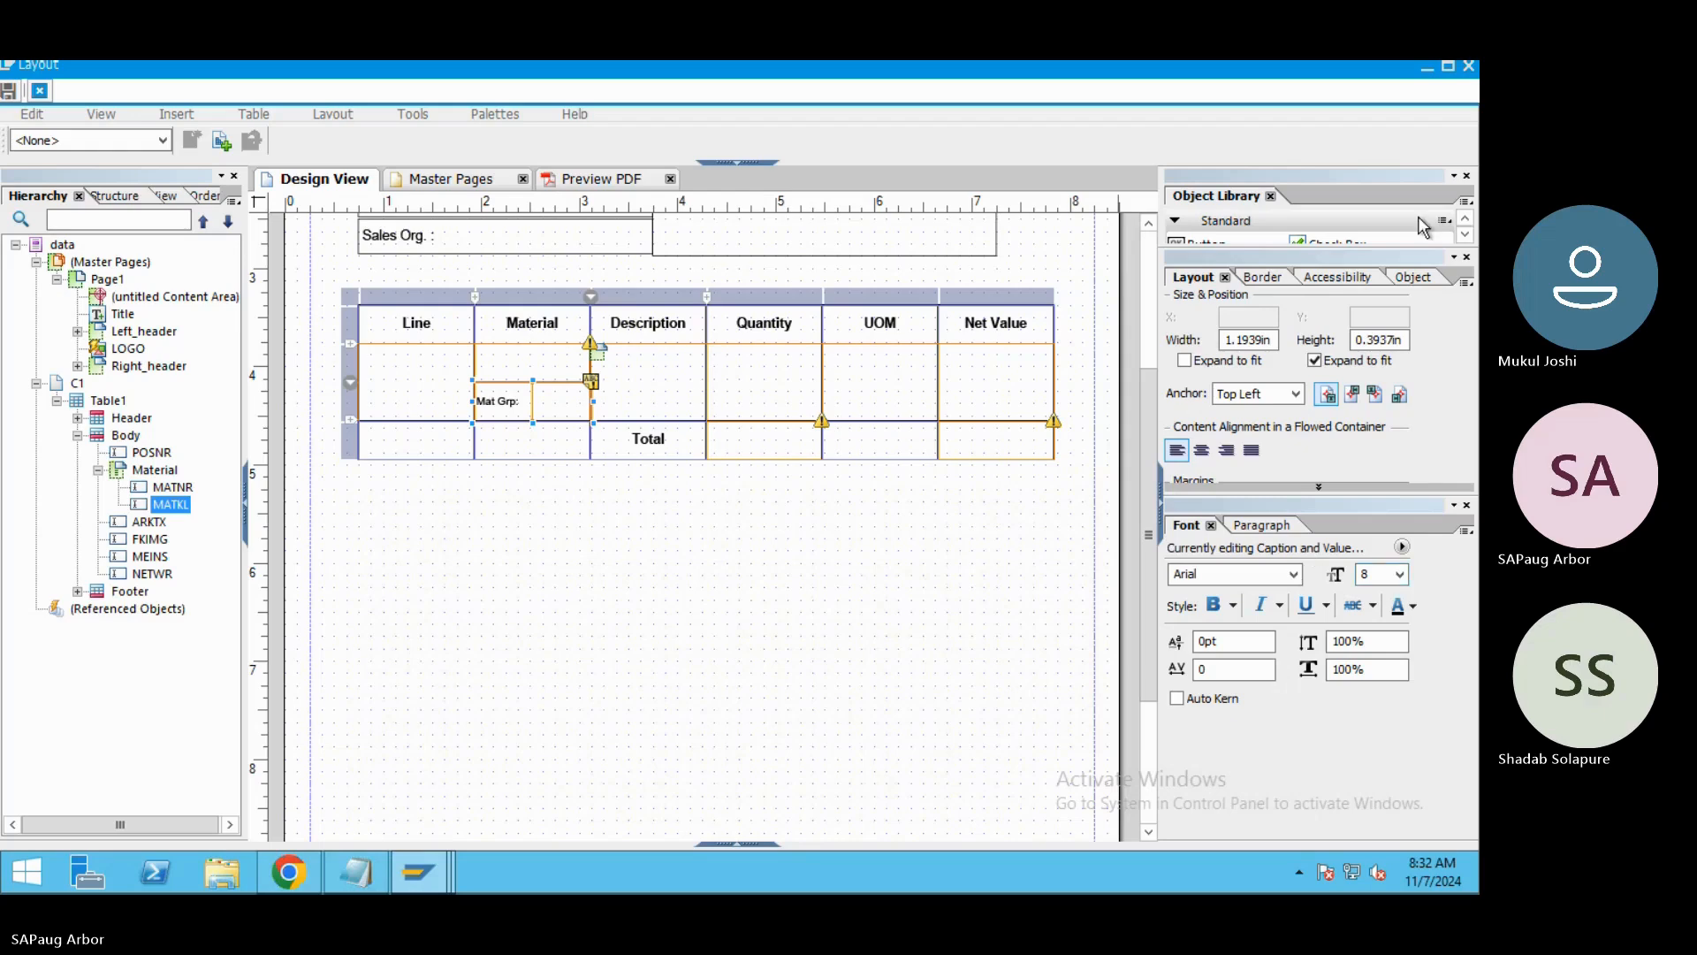
Review the MATKL field's object and layout properties, enlarge the Font palette, and save the form layout.
left_click(1414, 277)
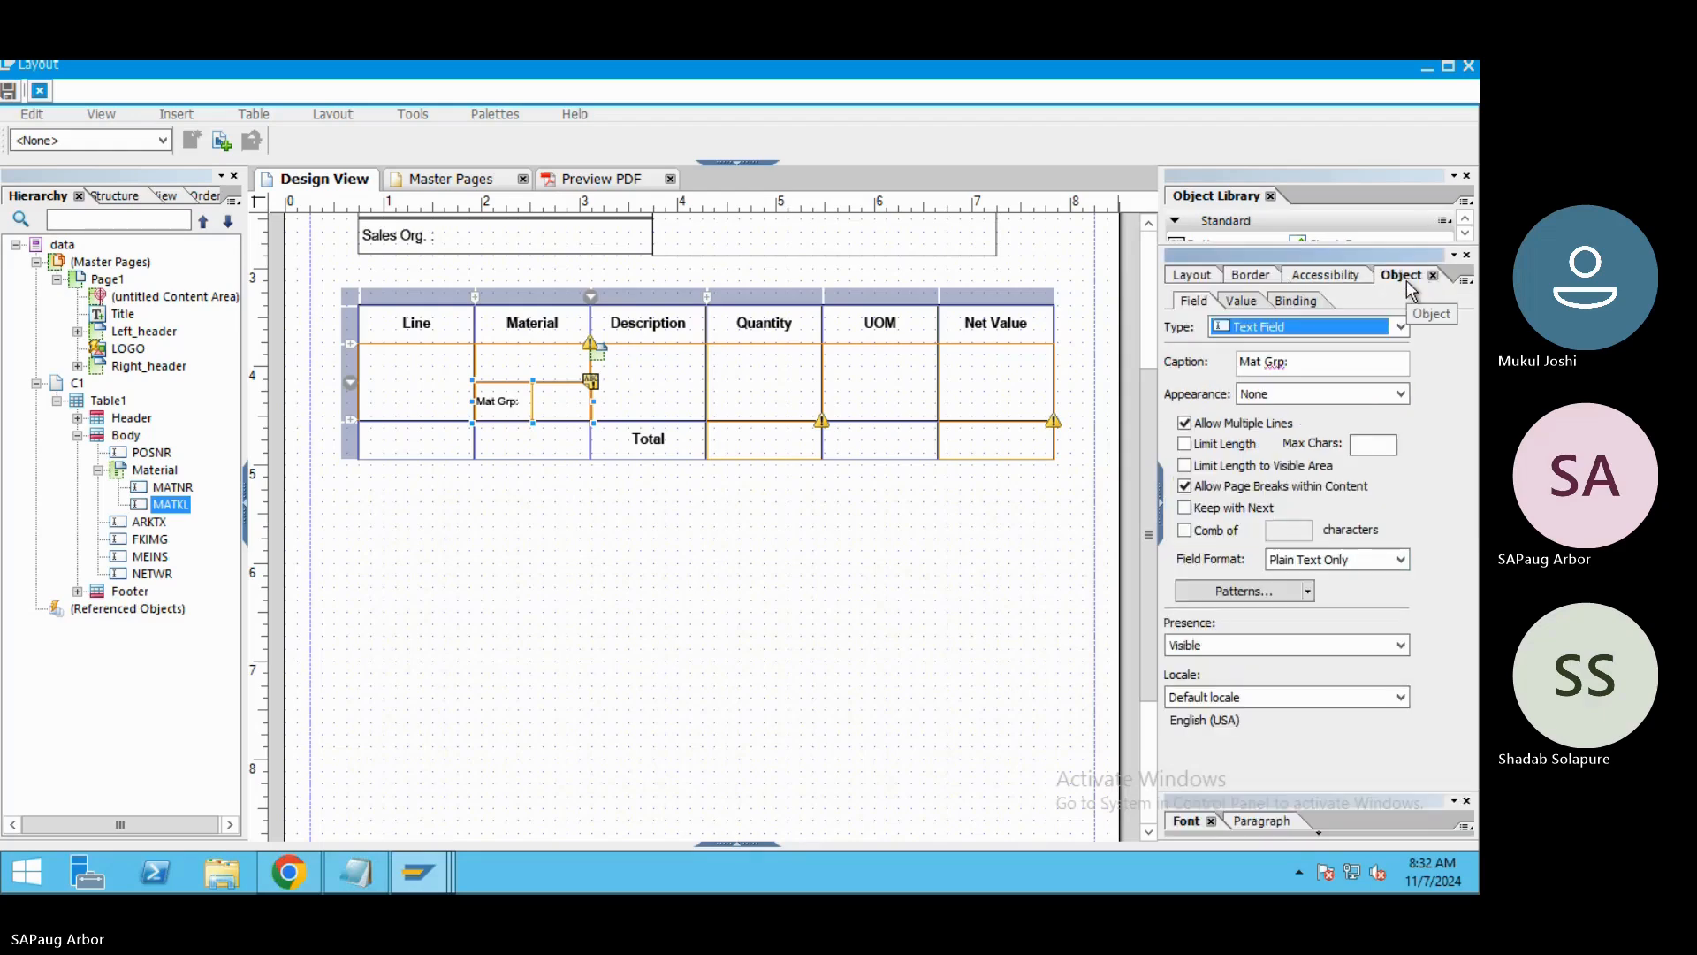
left_click(1212, 281)
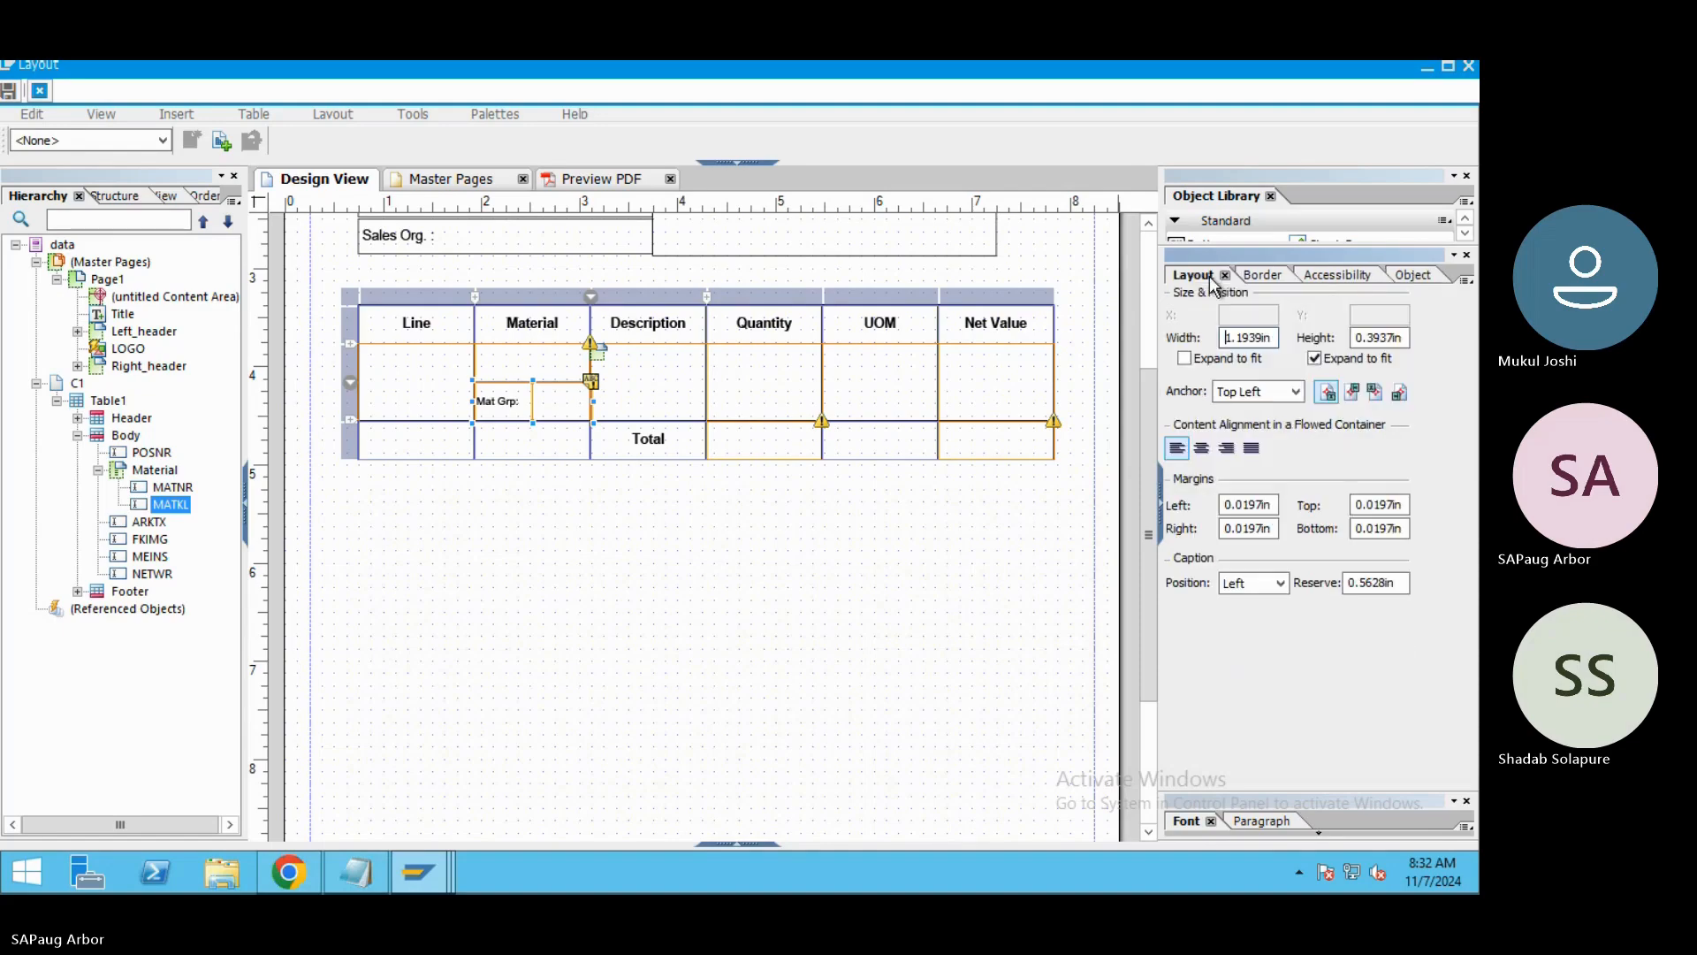
left_click(1411, 277)
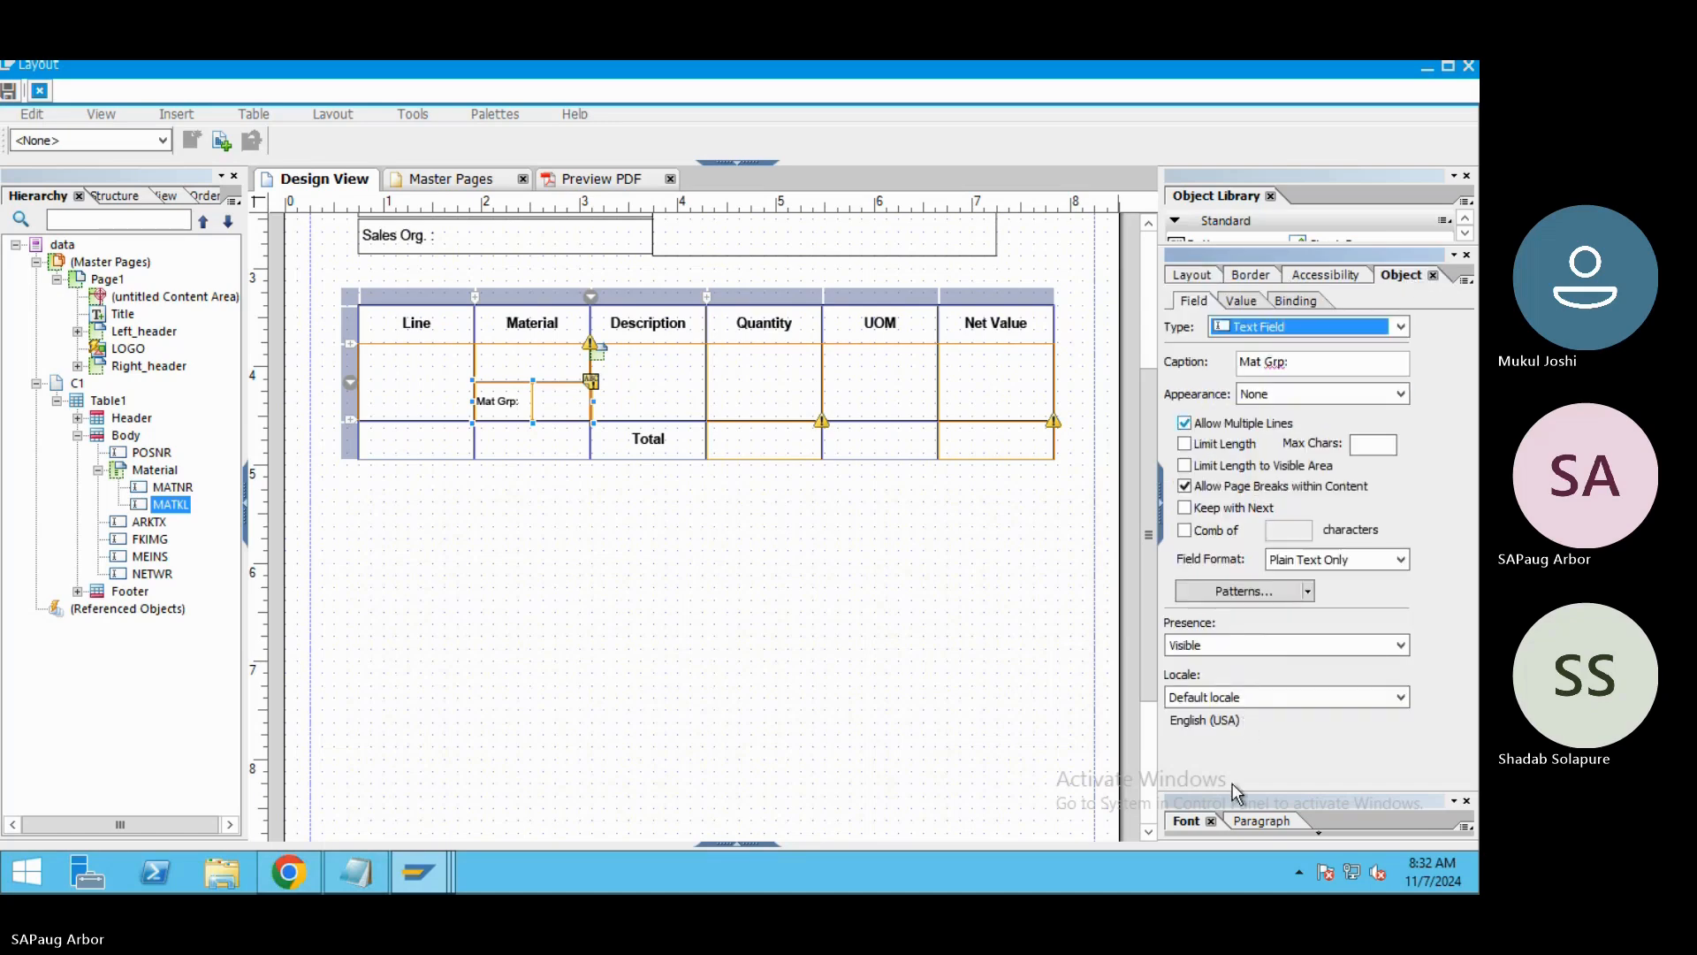
left_click_drag(1238, 790, 1206, 412)
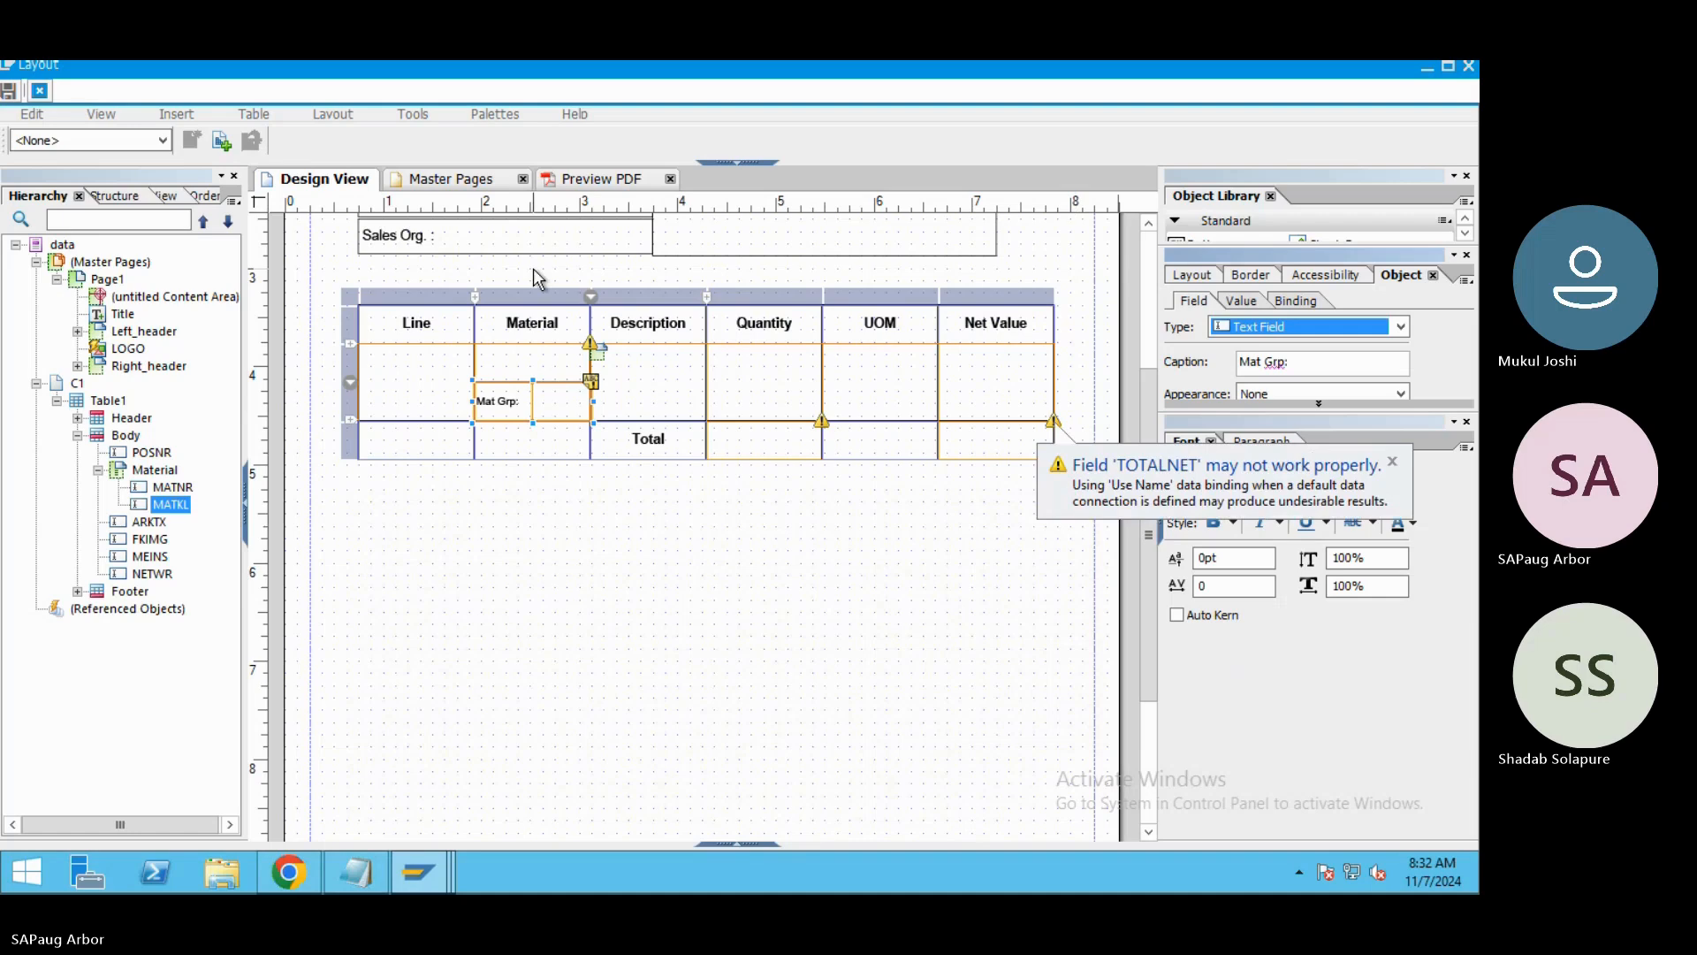
left_click(8, 92)
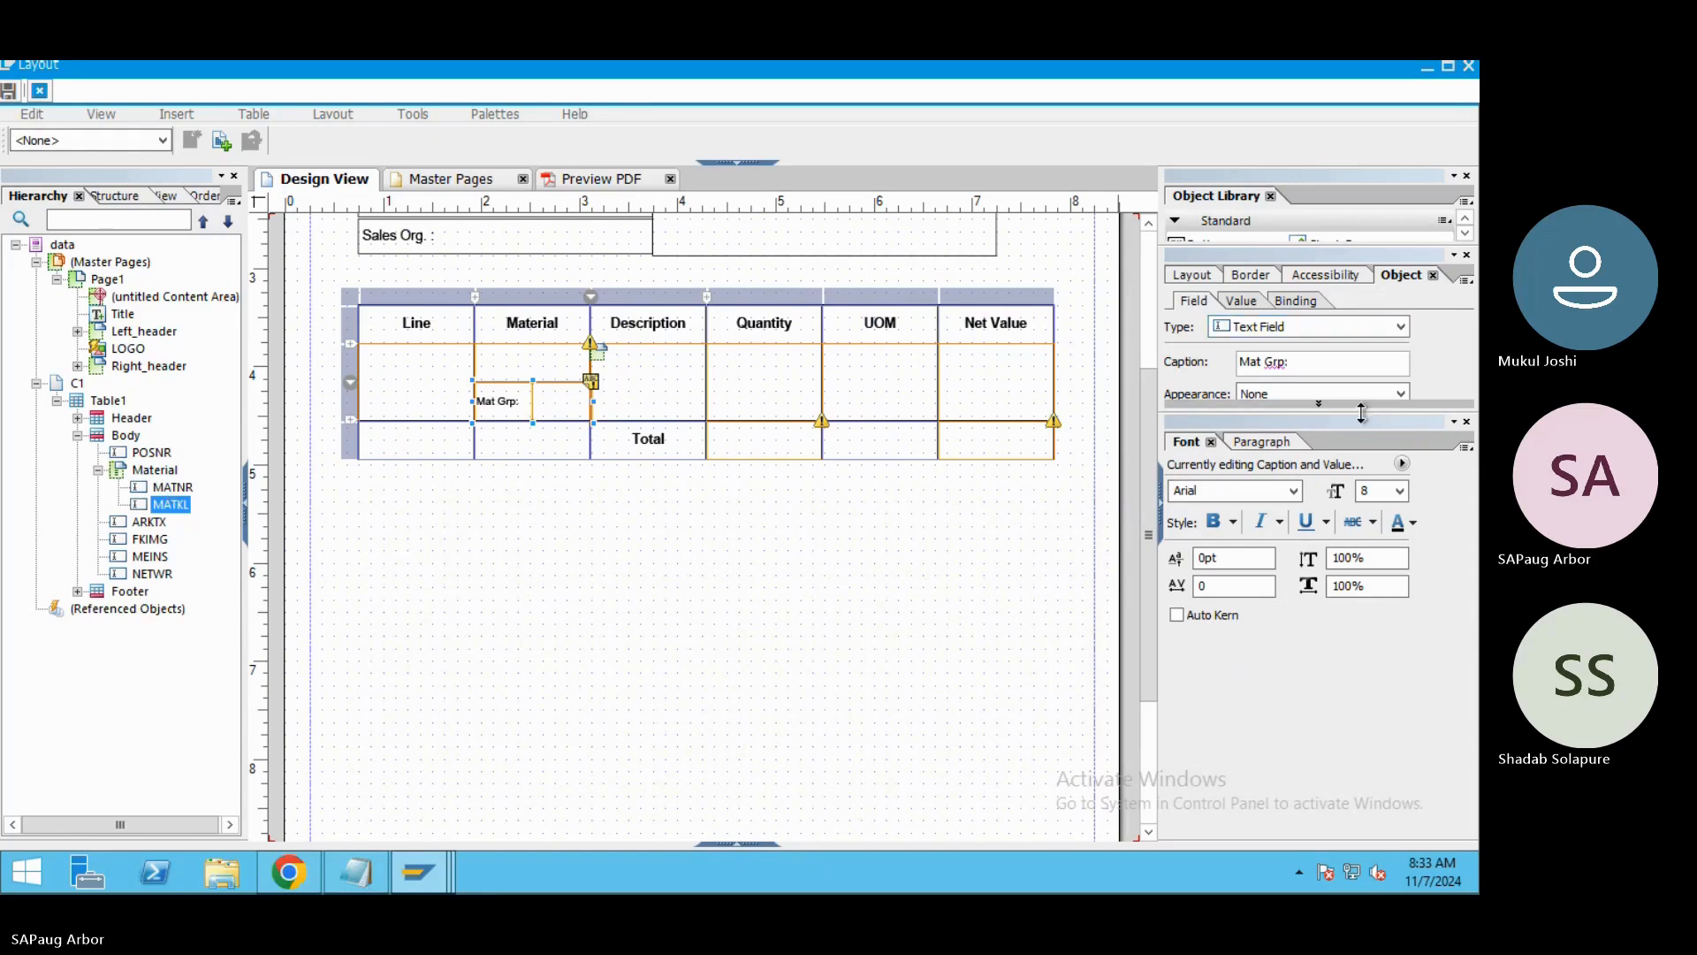
Enable Expand to fit for the MATKL field's width and save the form layout.
left_click_drag(1362, 414, 1358, 616)
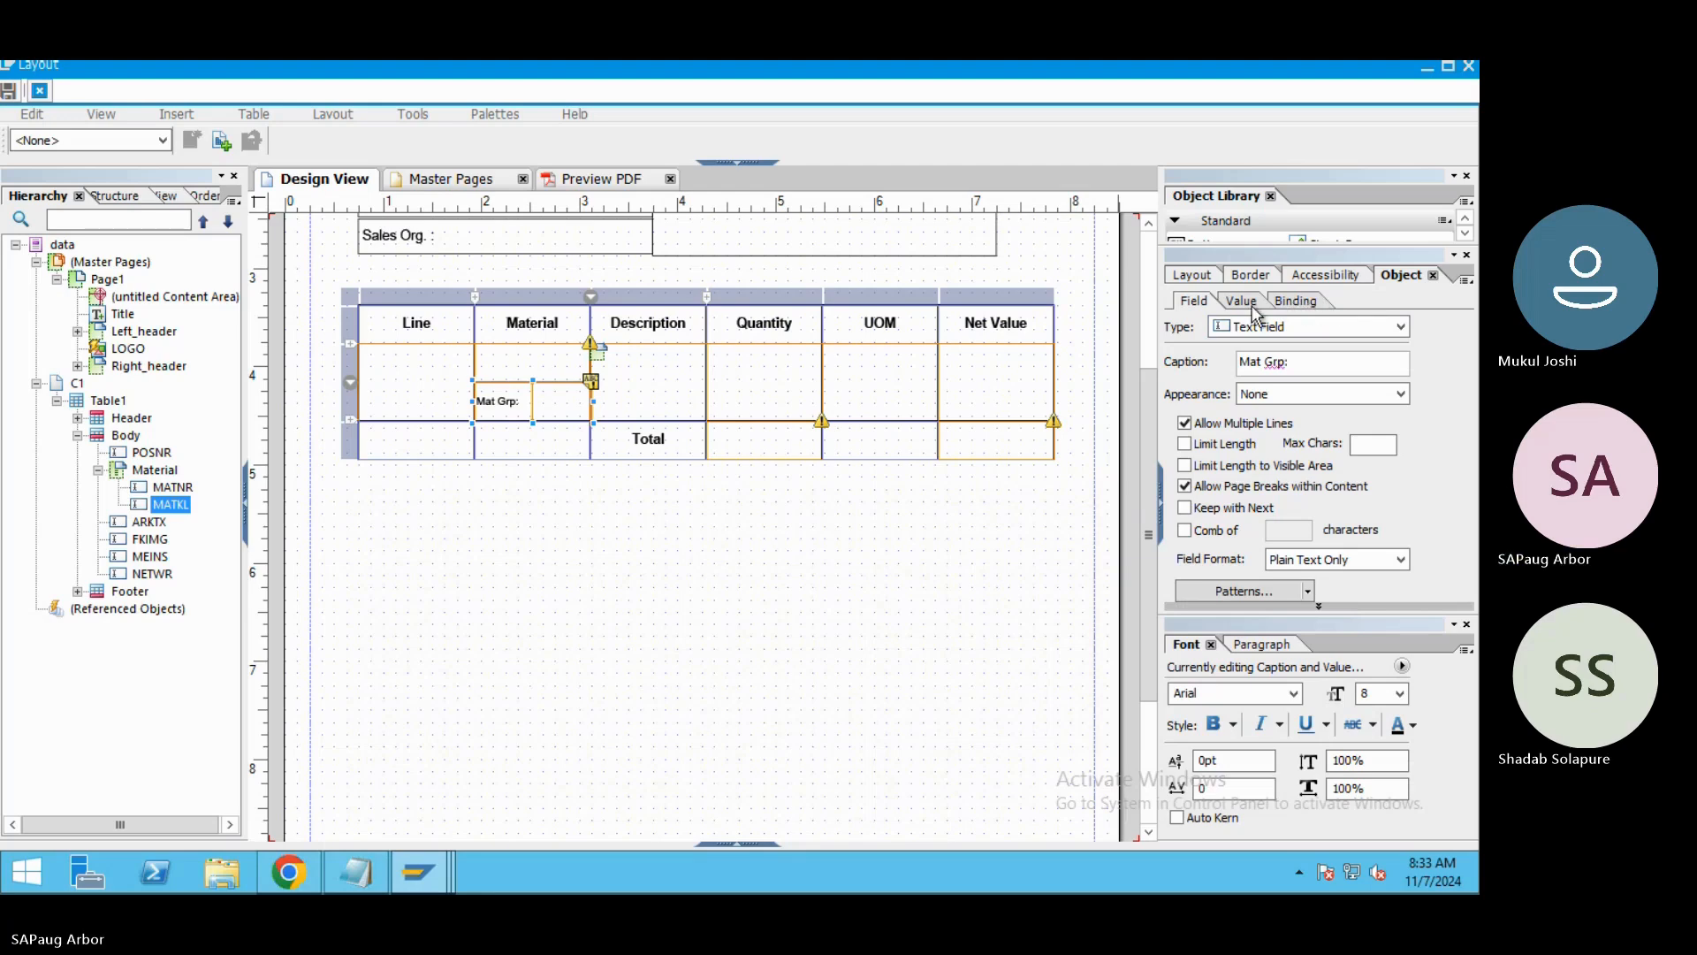
left_click(1201, 281)
left_click(1184, 359)
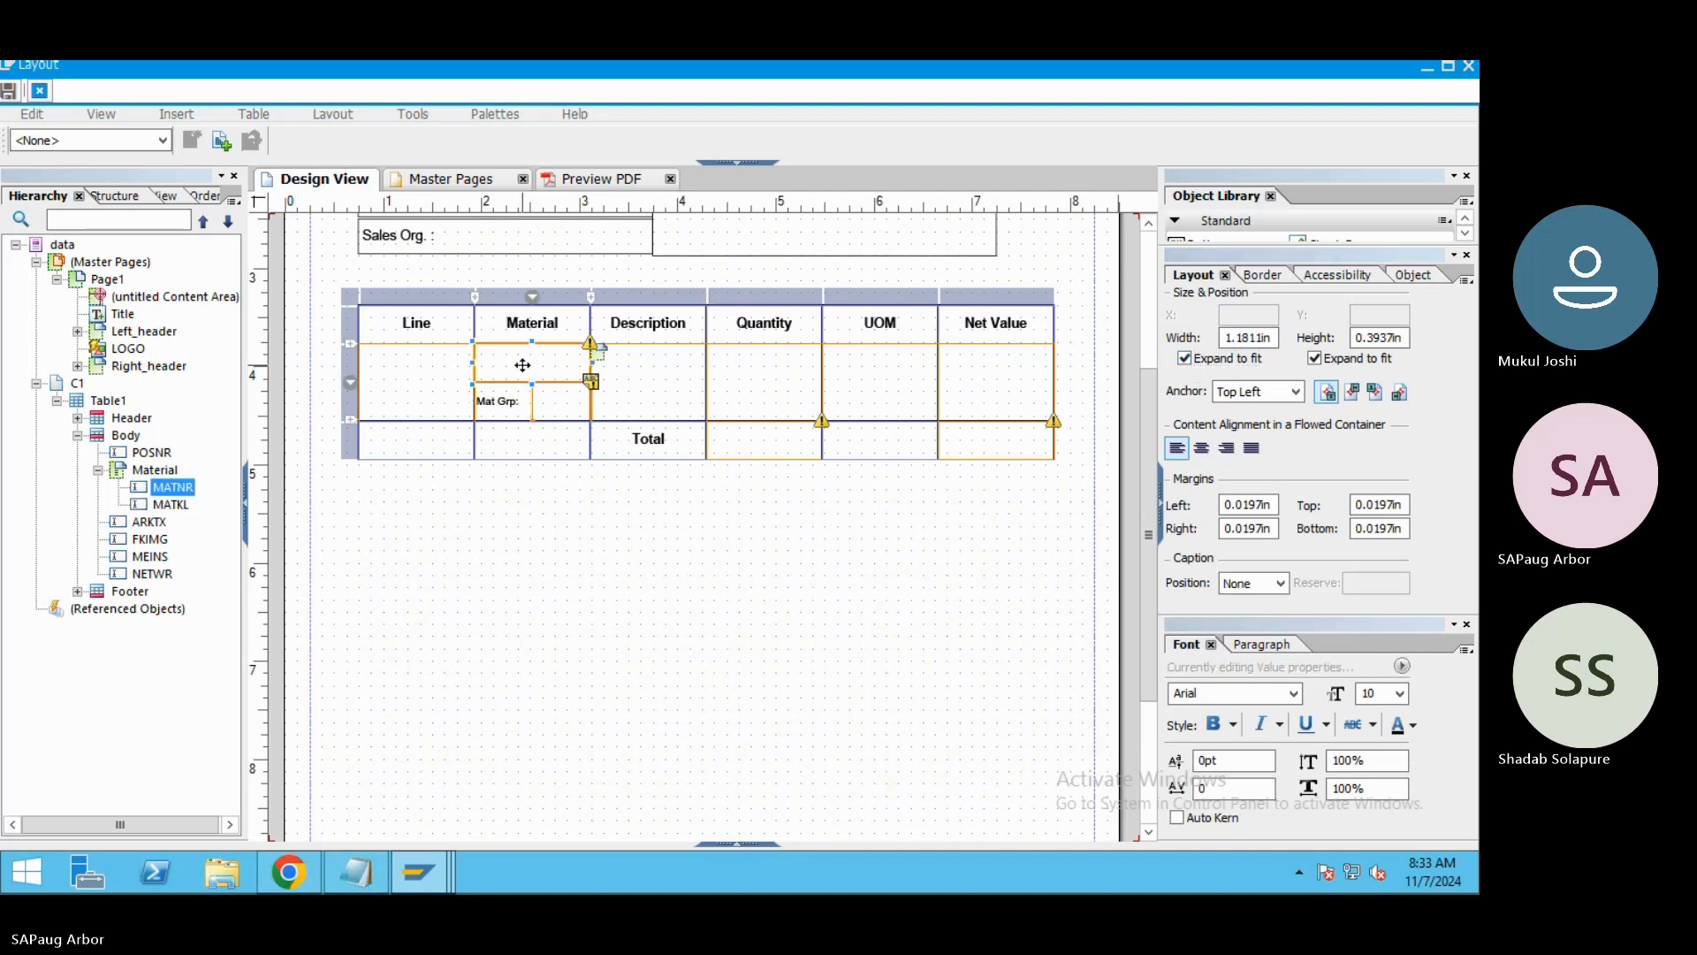
double_click(519, 405)
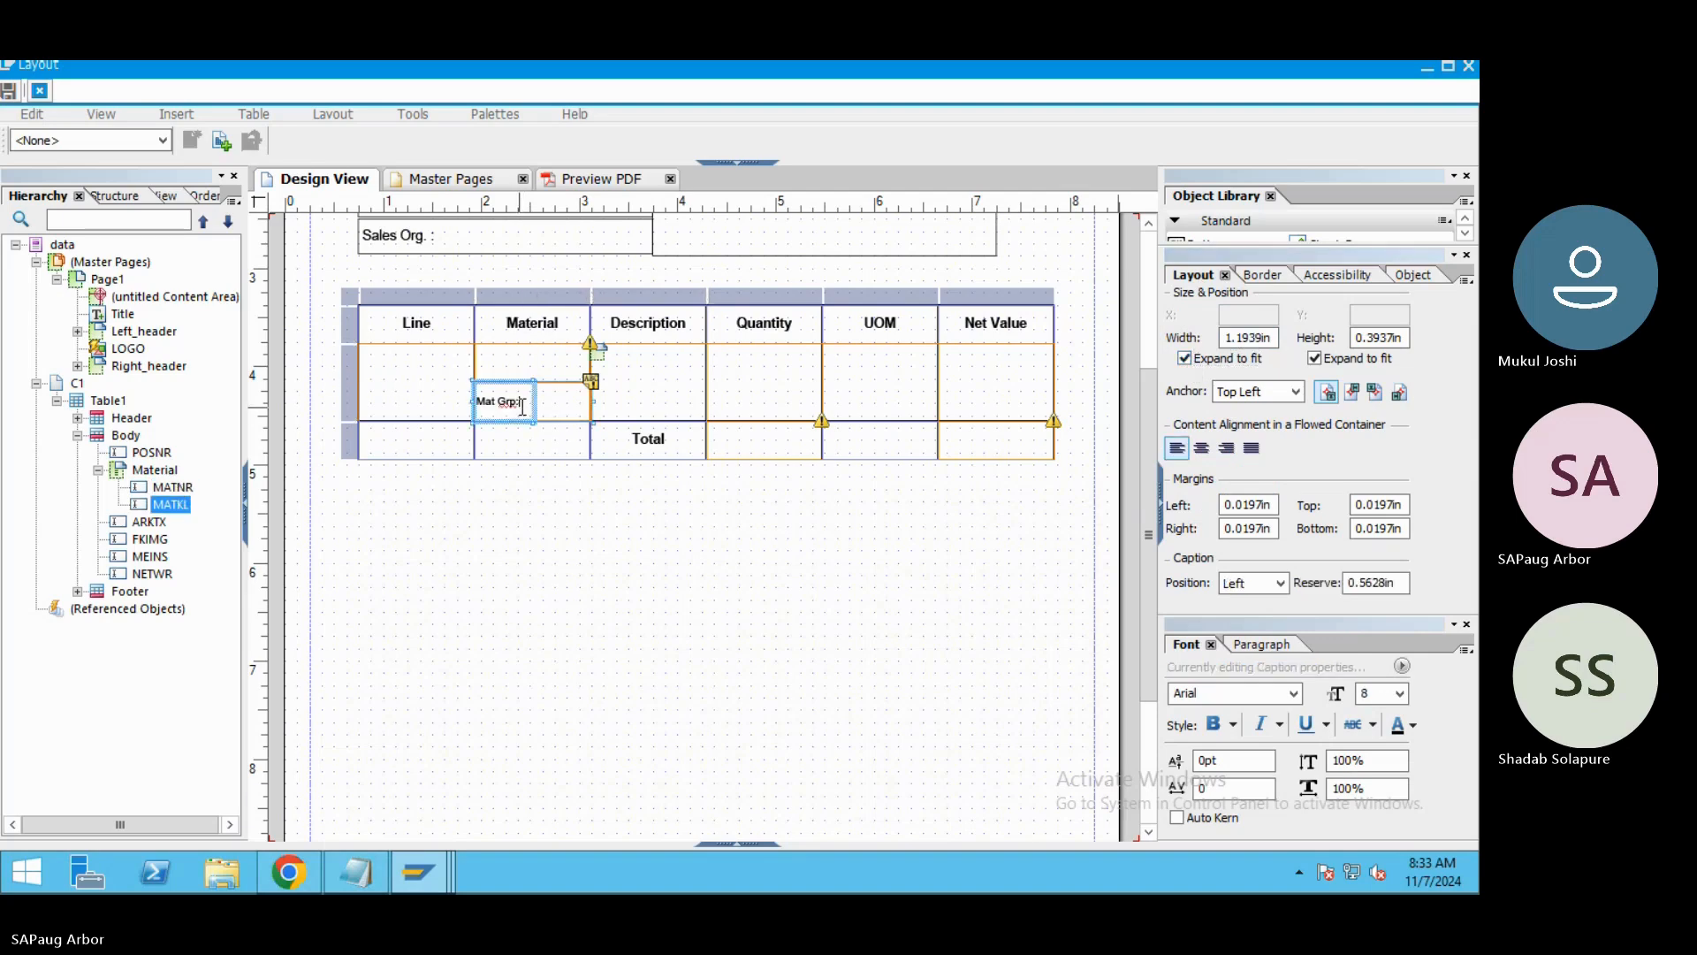
left_click(554, 398)
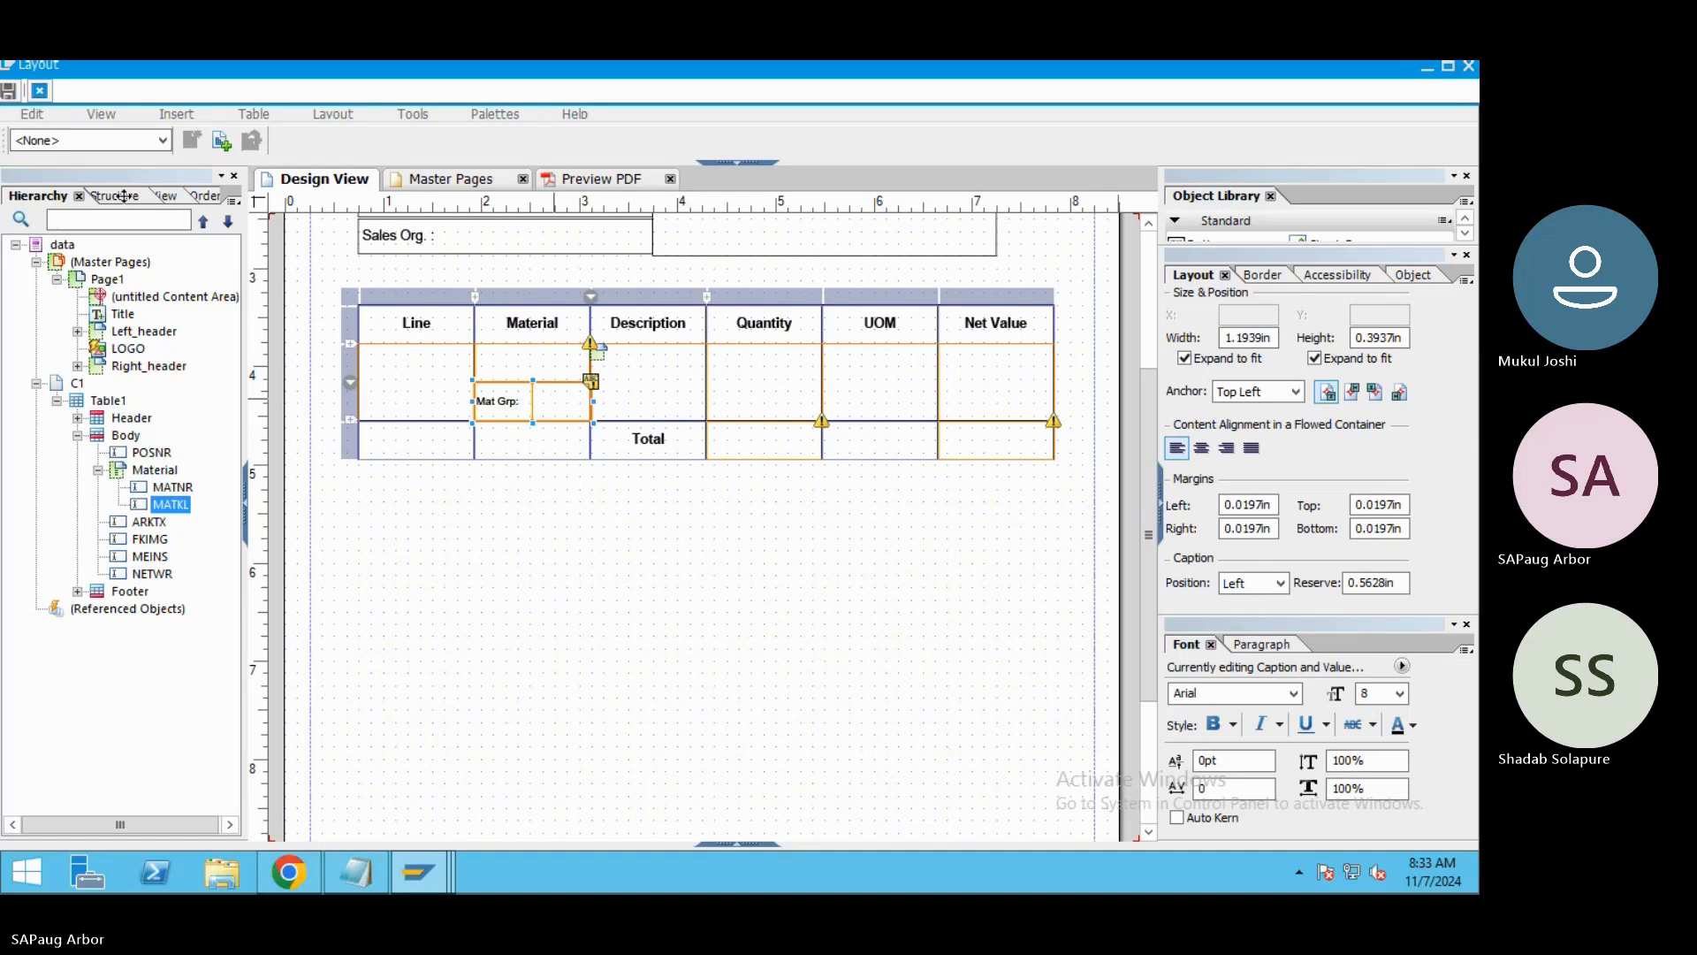
left_click(9, 91)
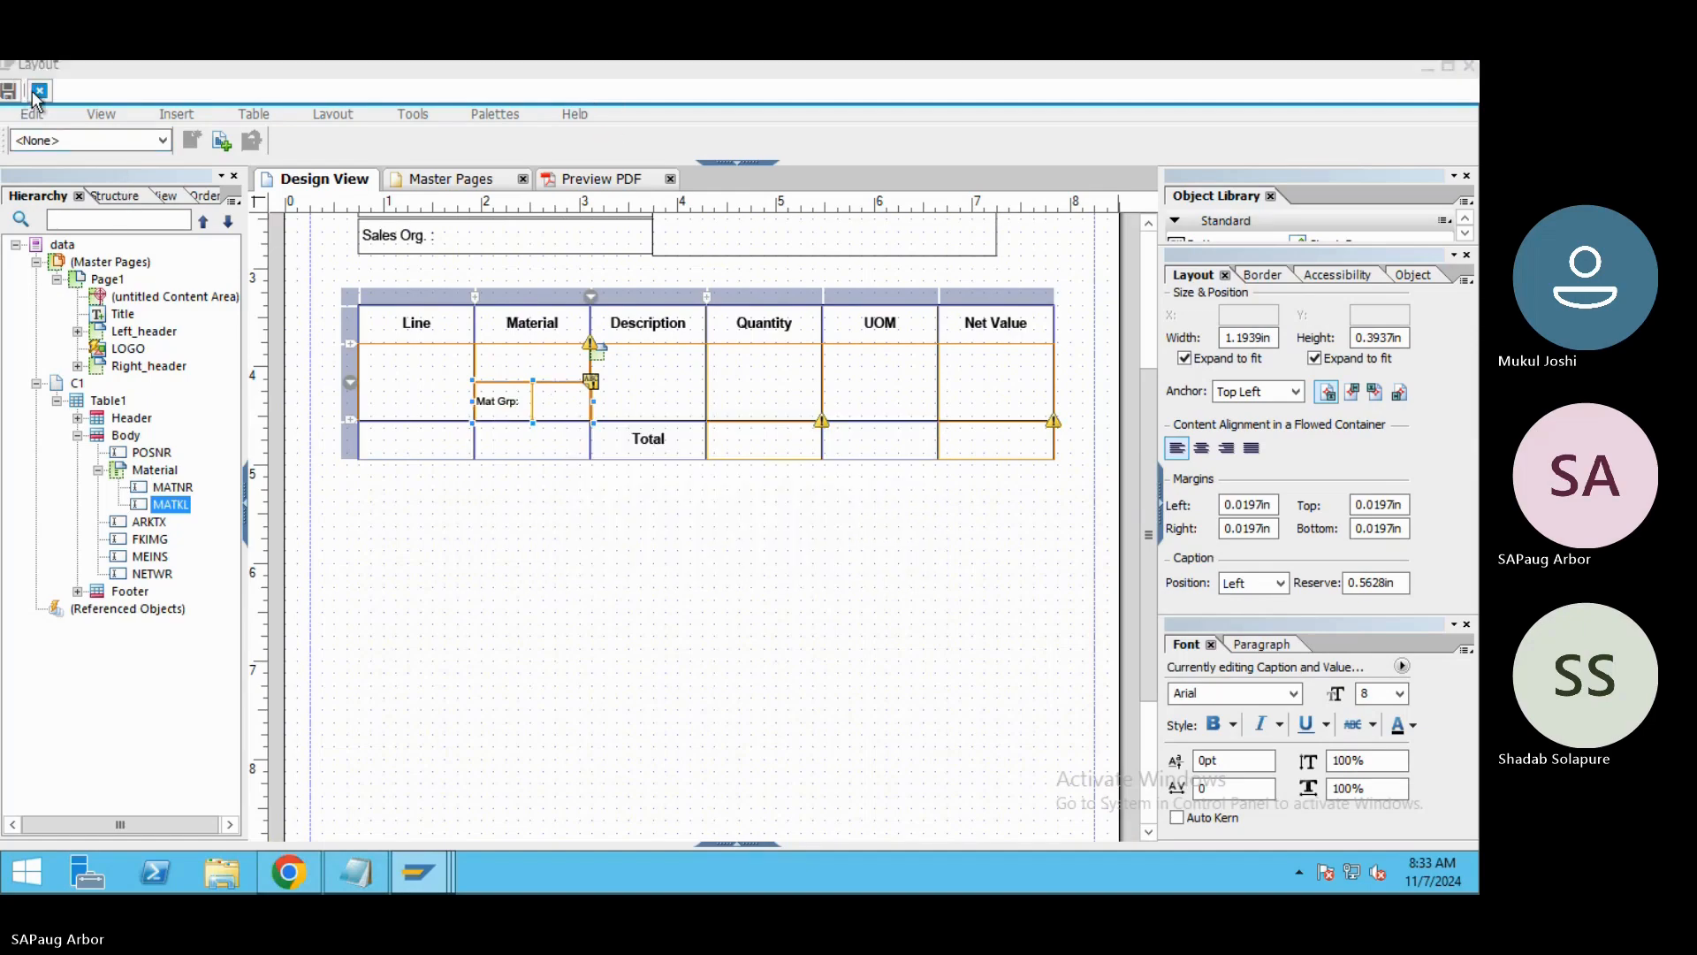
Preview the form as a PDF and try to return to the design view.
left_click(598, 180)
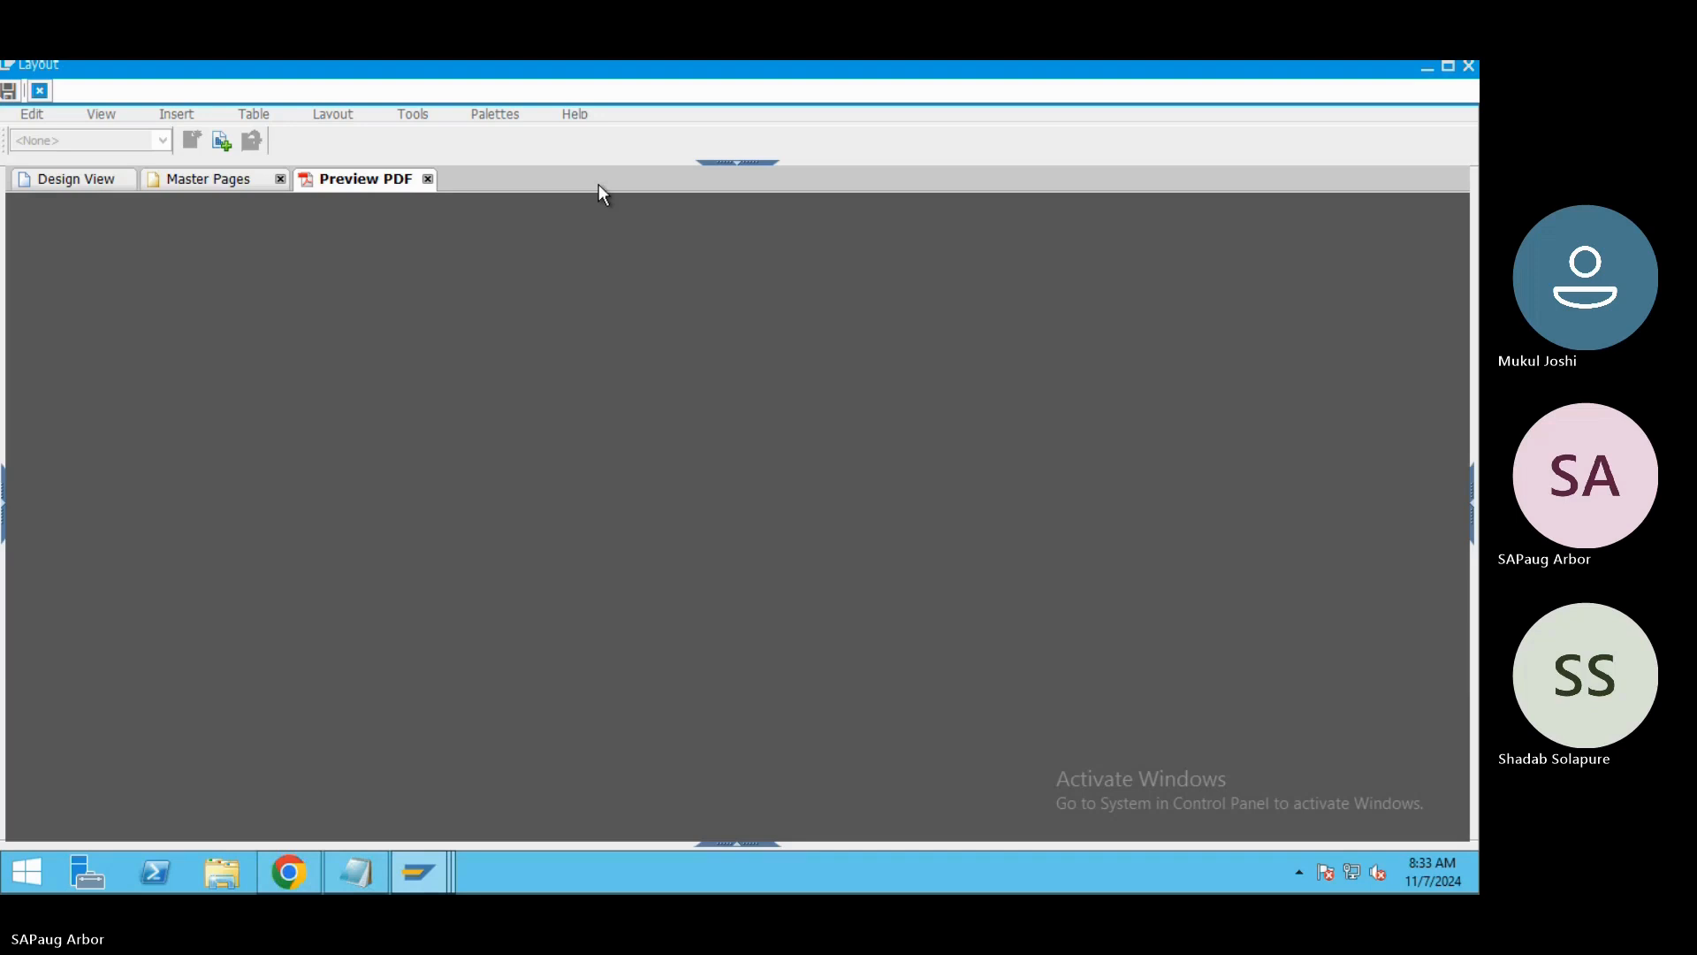
left_click(79, 181)
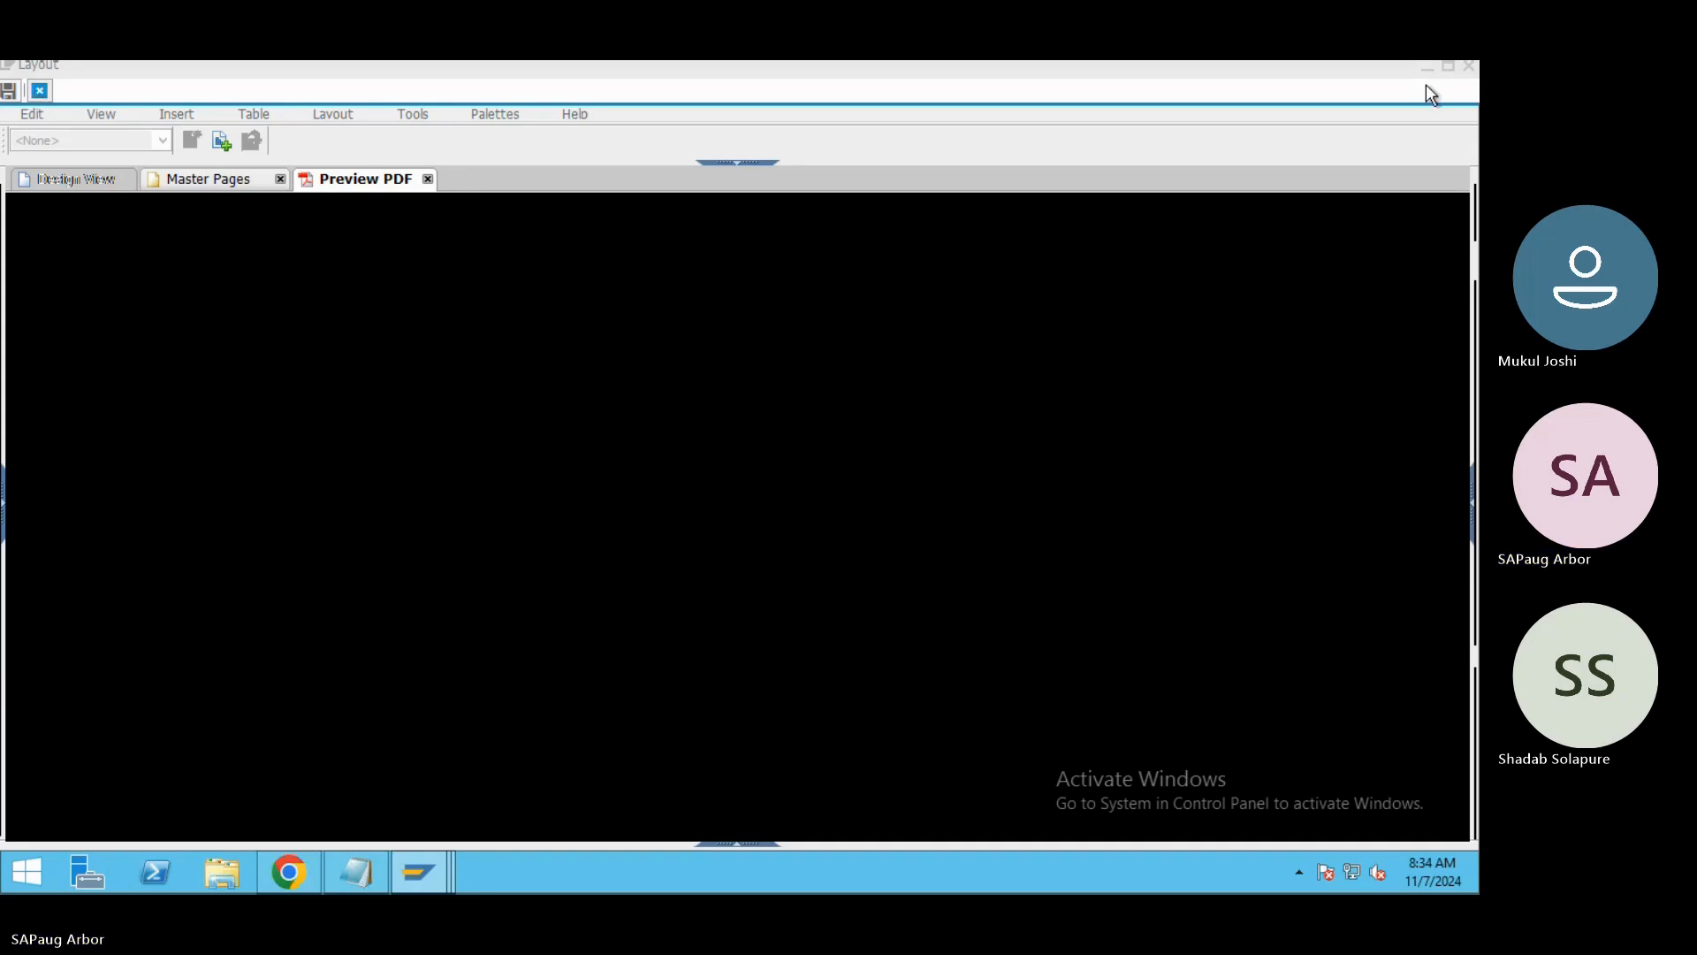
left_click(82, 168)
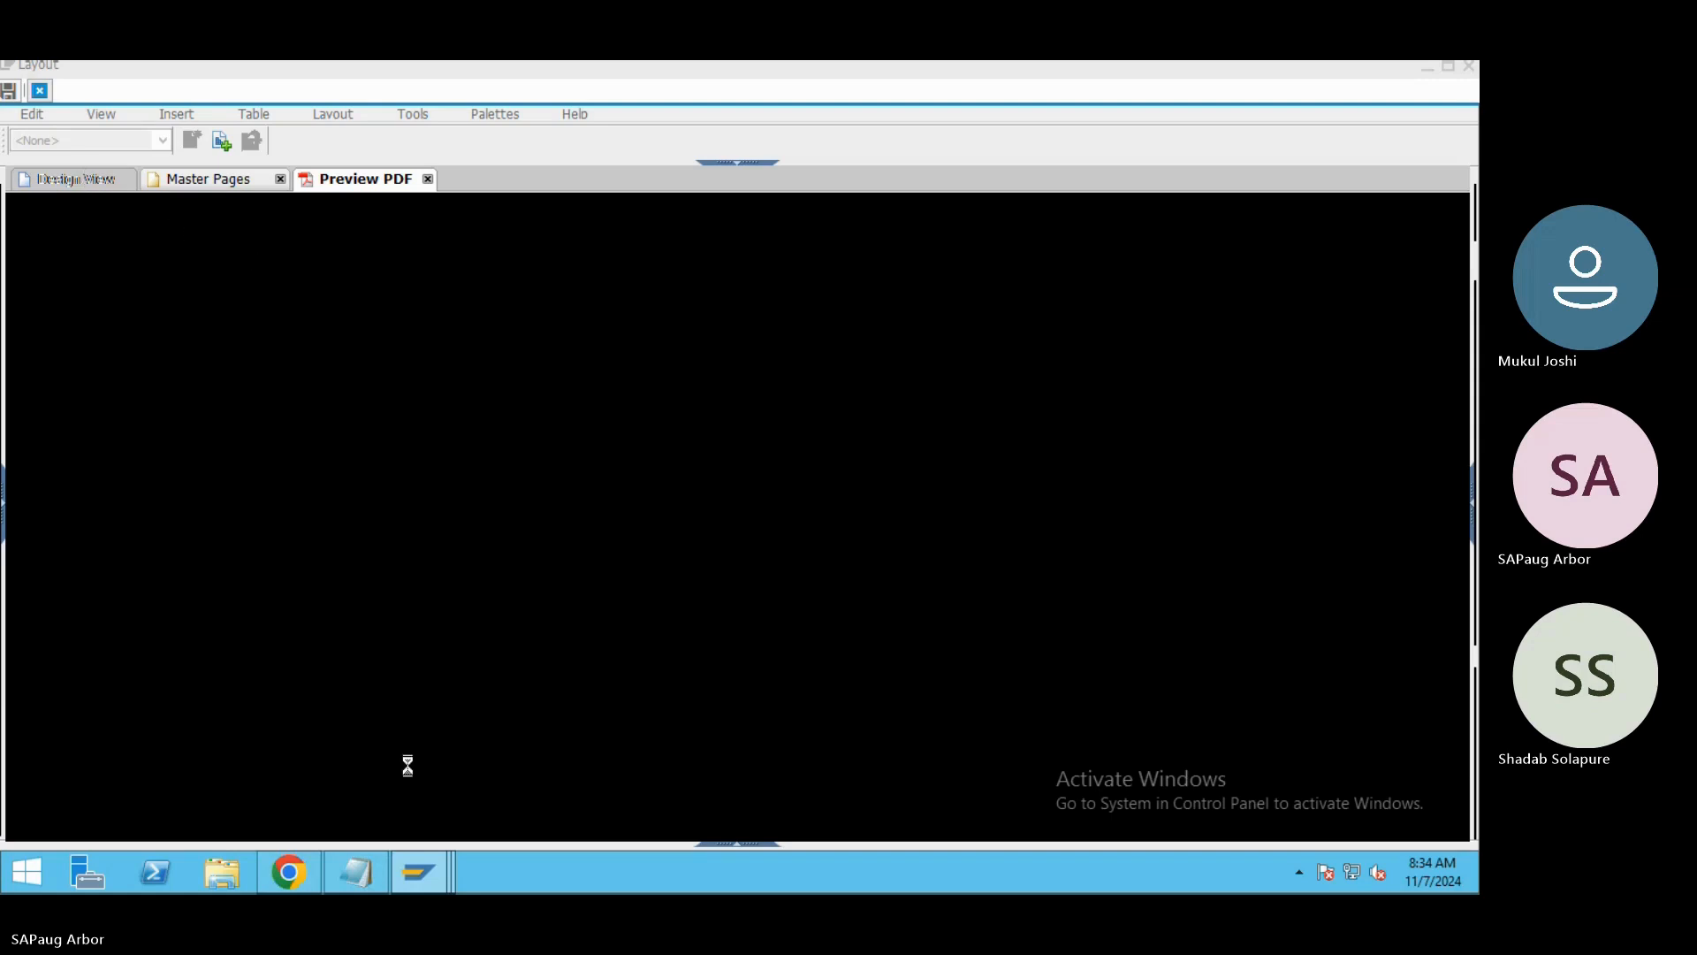